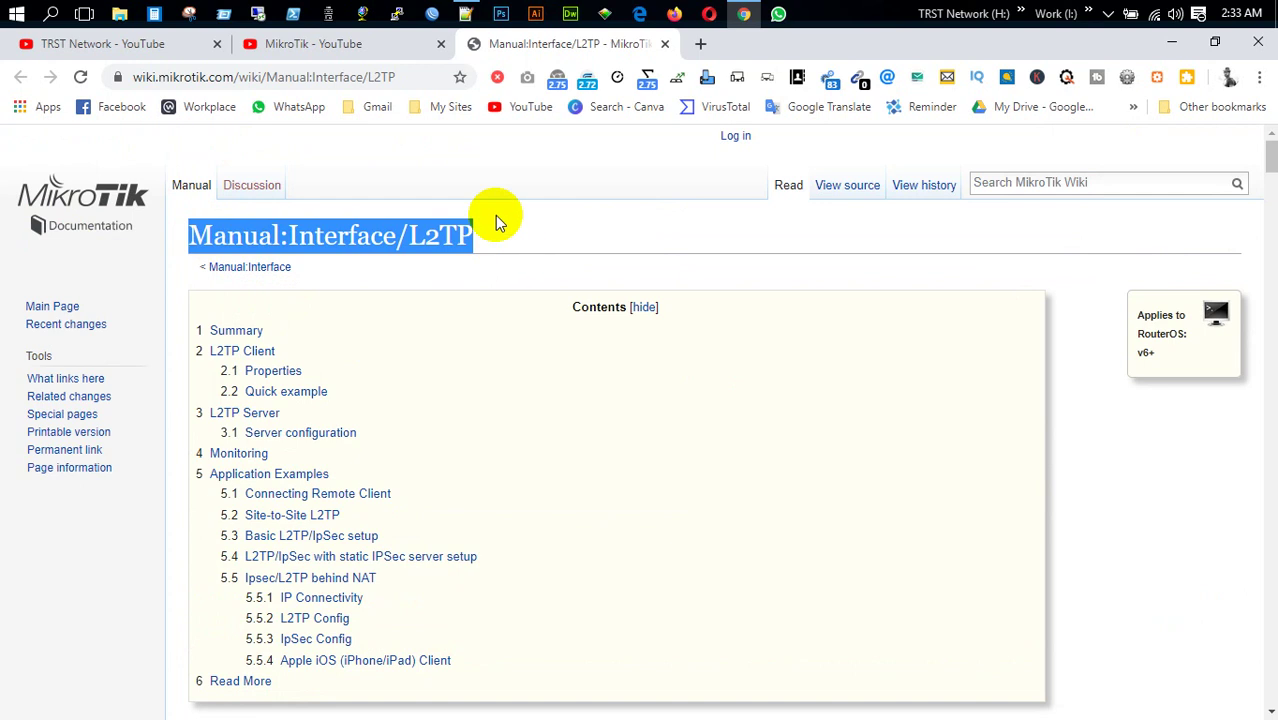
Scroll down through the MikroTik Wiki Manual:Interface/L2TP page
click(420, 79)
scroll(560, 260, down, 10)
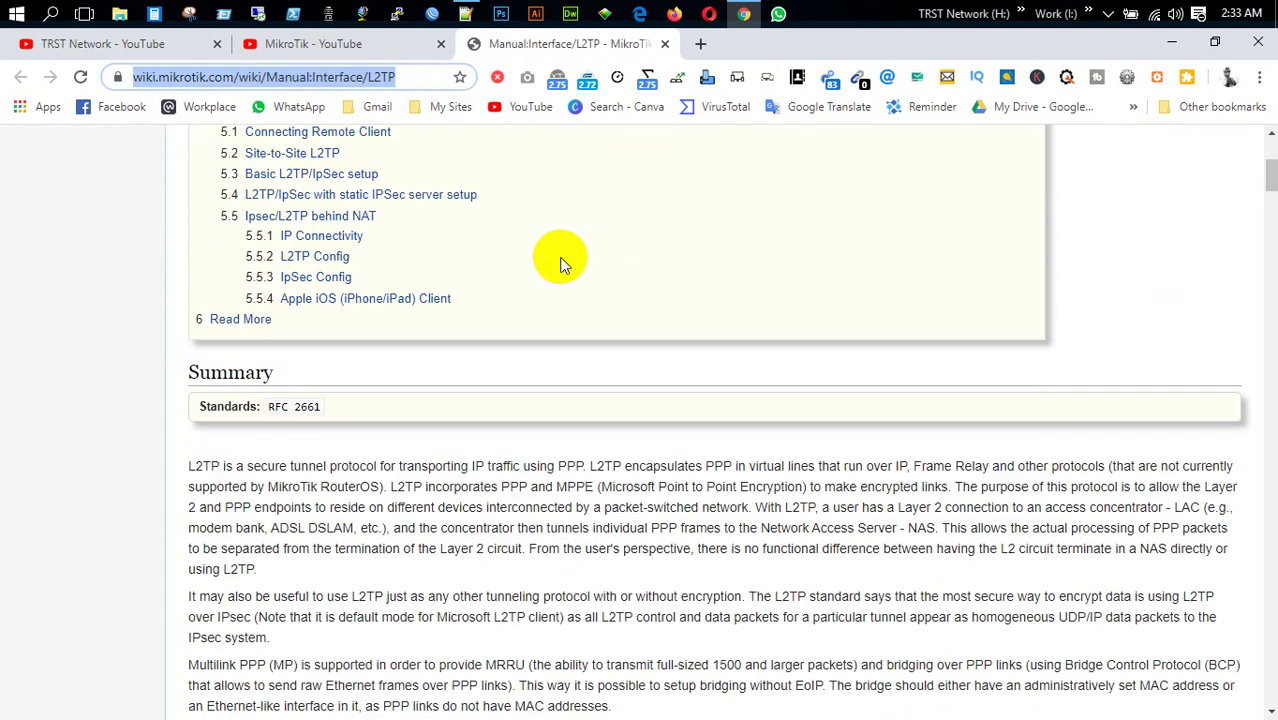
scroll(613, 388, down, 20)
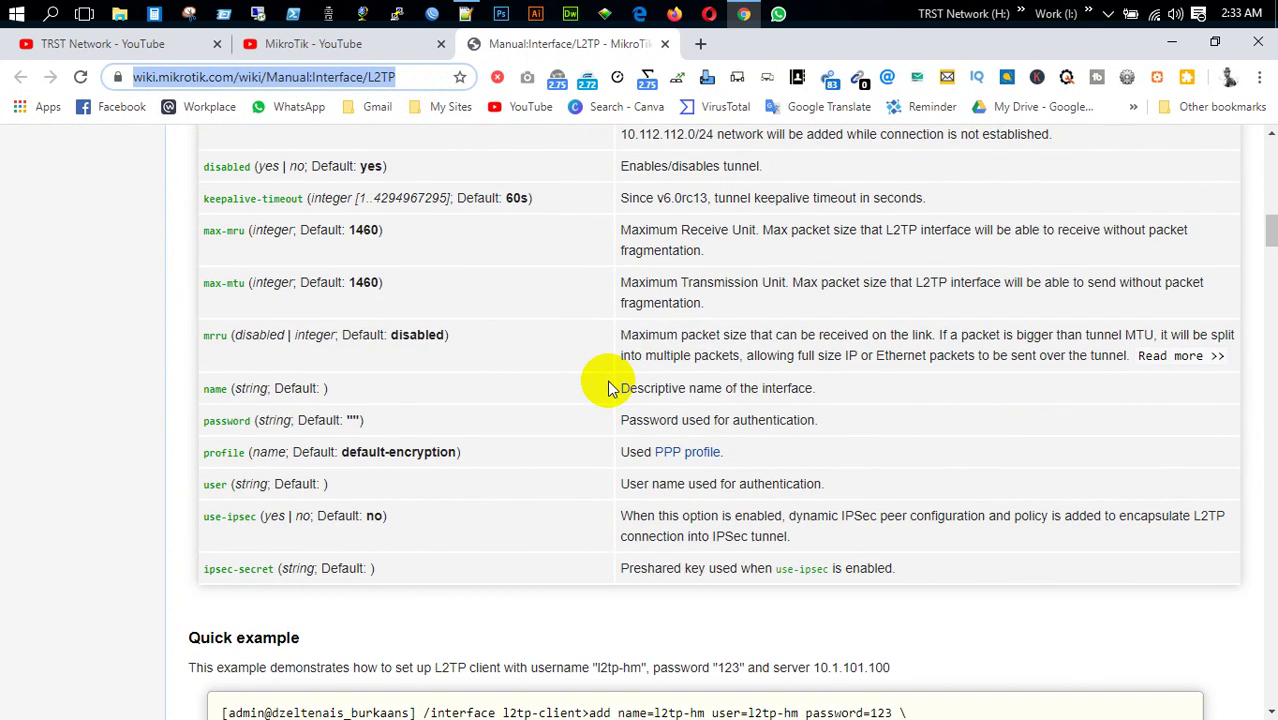
scroll(613, 388, down, 20)
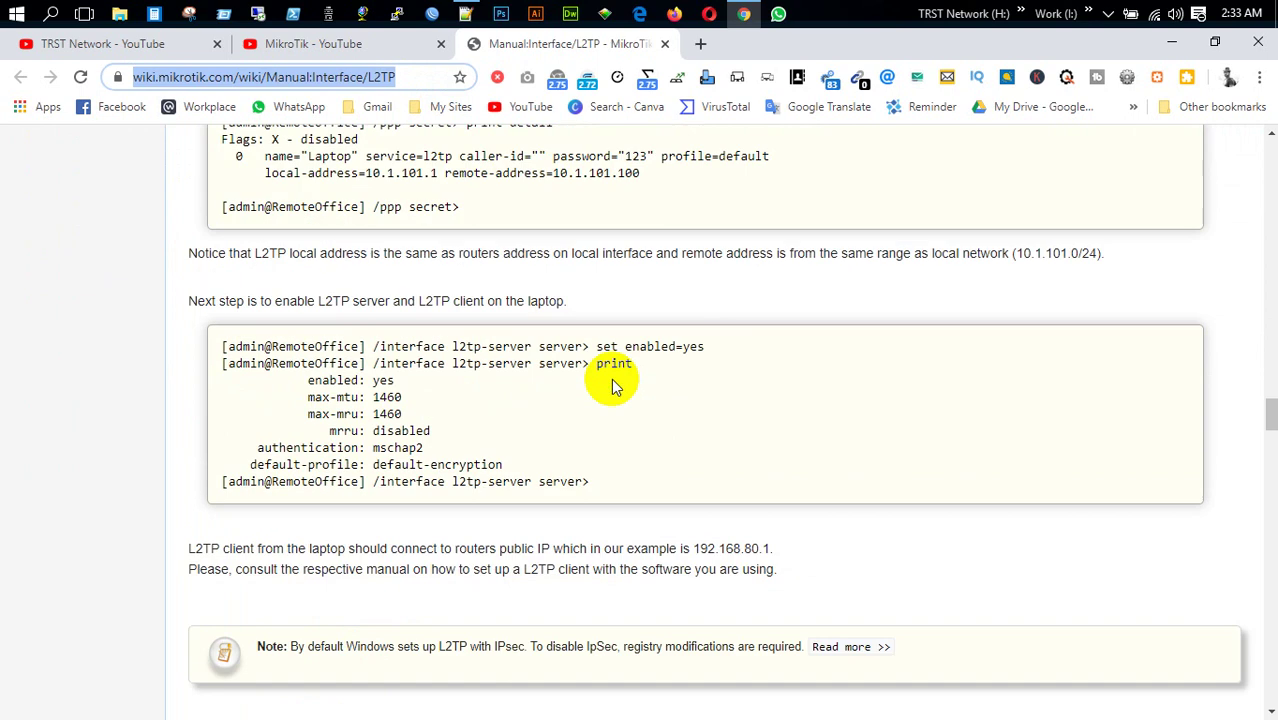
scroll(613, 388, down, 20)
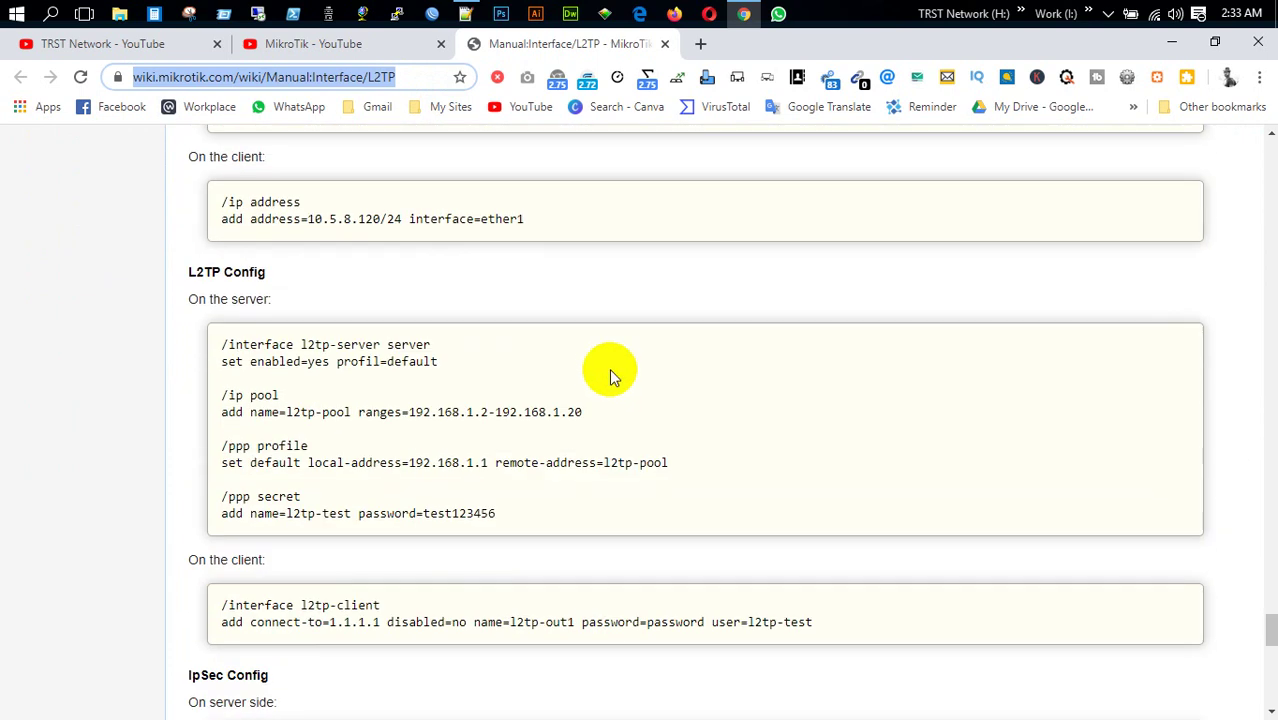
scroll(612, 376, down, 11)
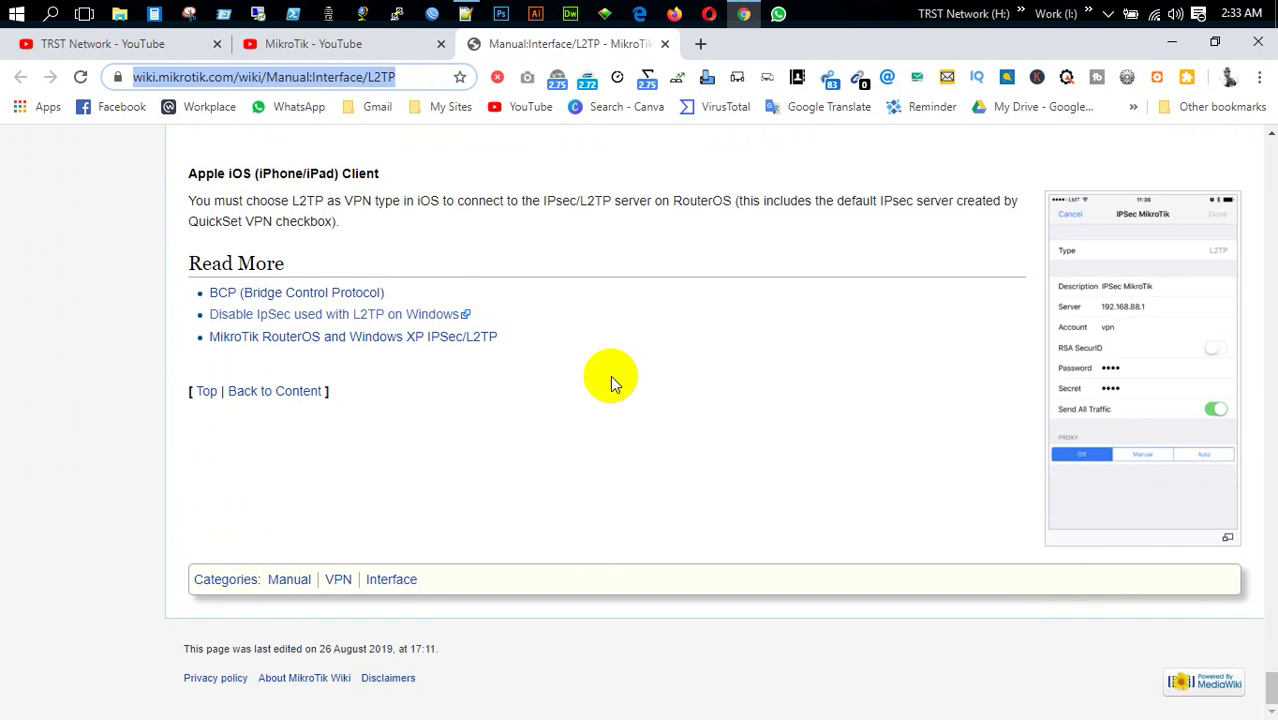
Scroll back to the top of the page, clear the selection and minimize the browser
scroll(613, 383, up, 6)
scroll(612, 383, up, 20)
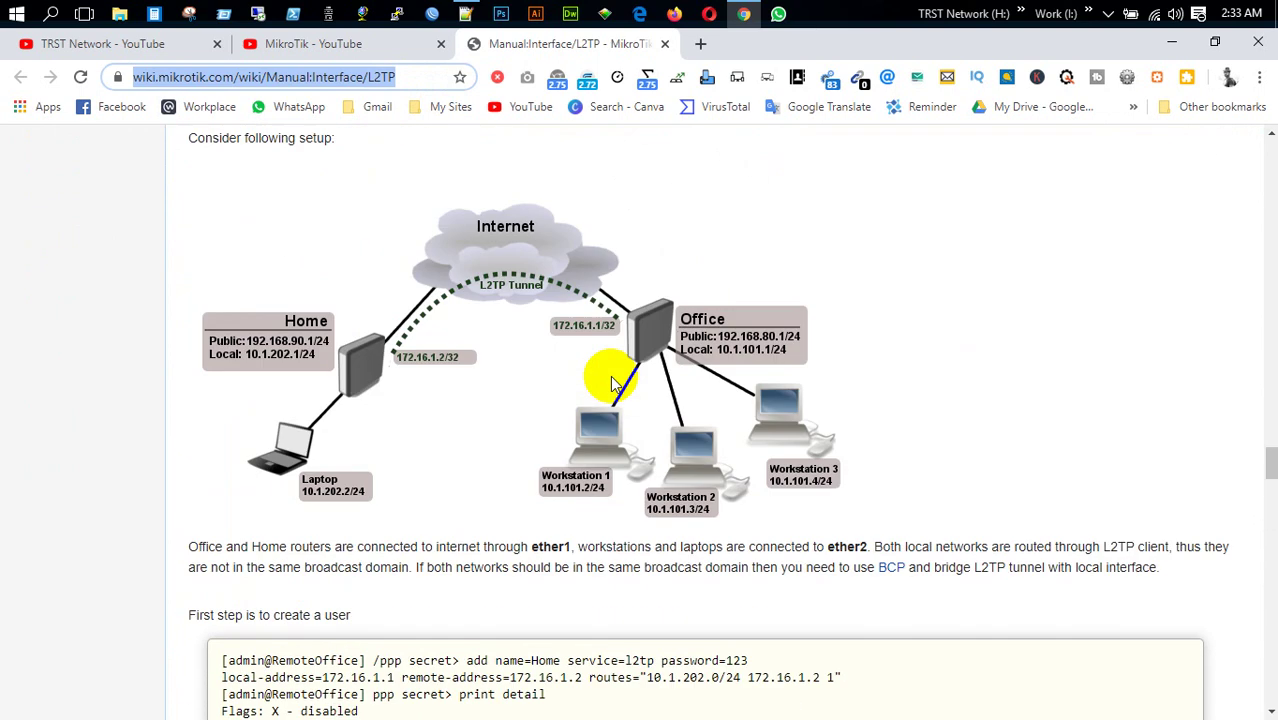
scroll(612, 383, down, 4)
scroll(613, 385, up, 15)
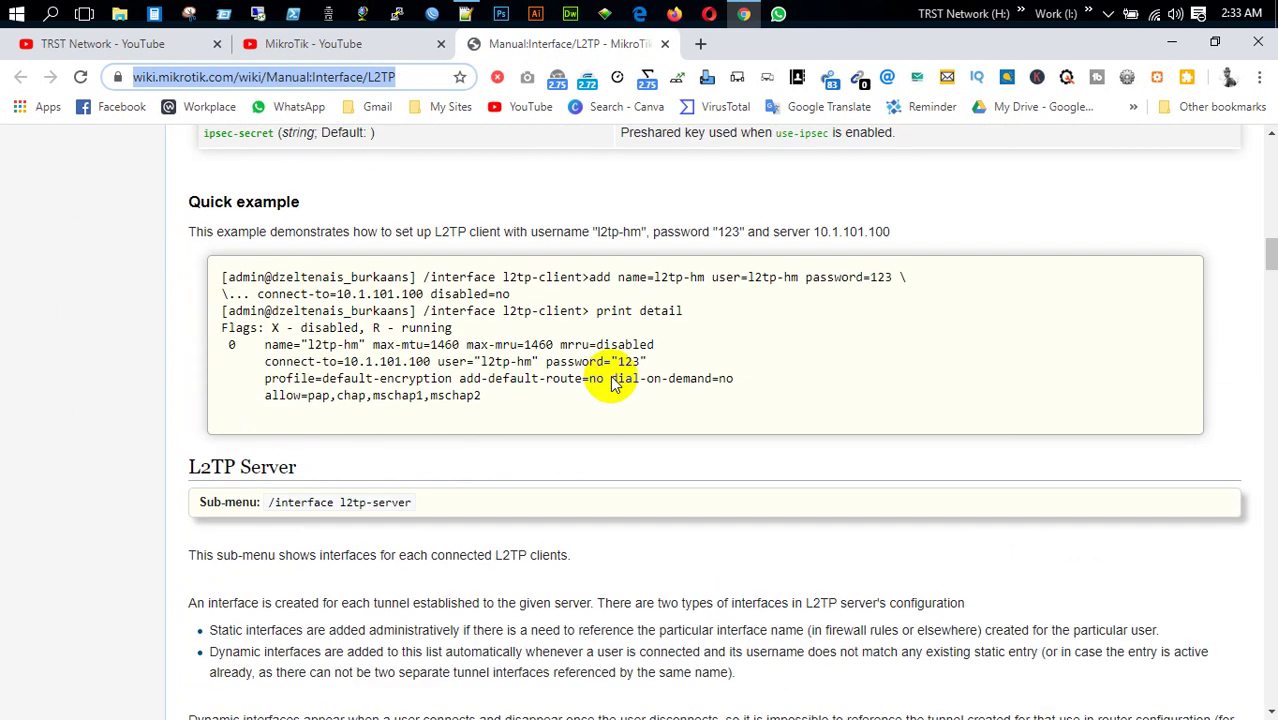
scroll(612, 383, up, 10)
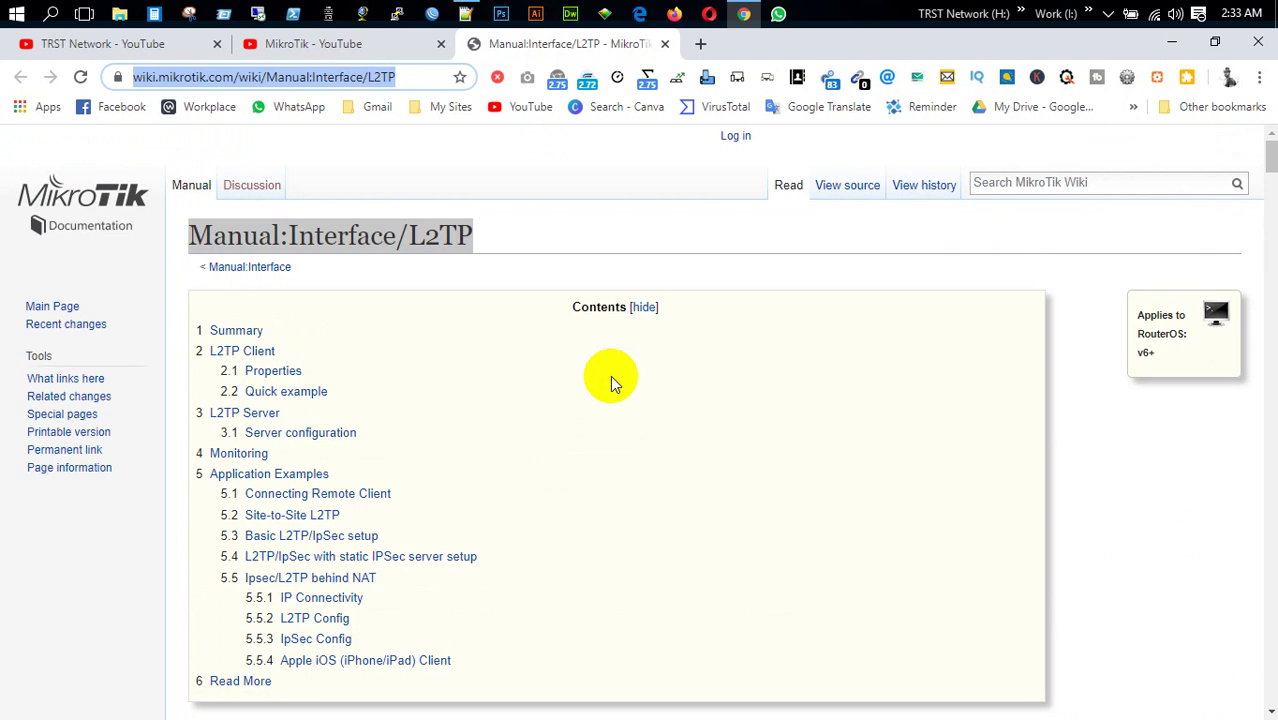
click(1060, 460)
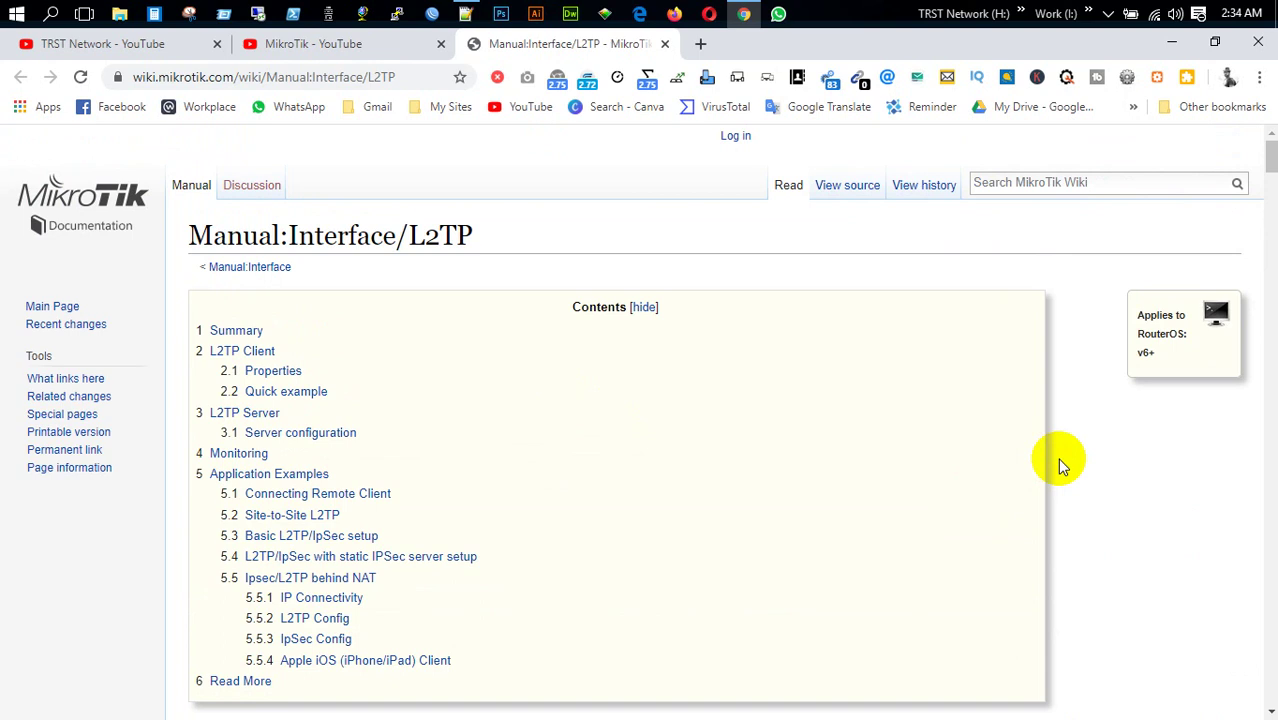
click(1172, 41)
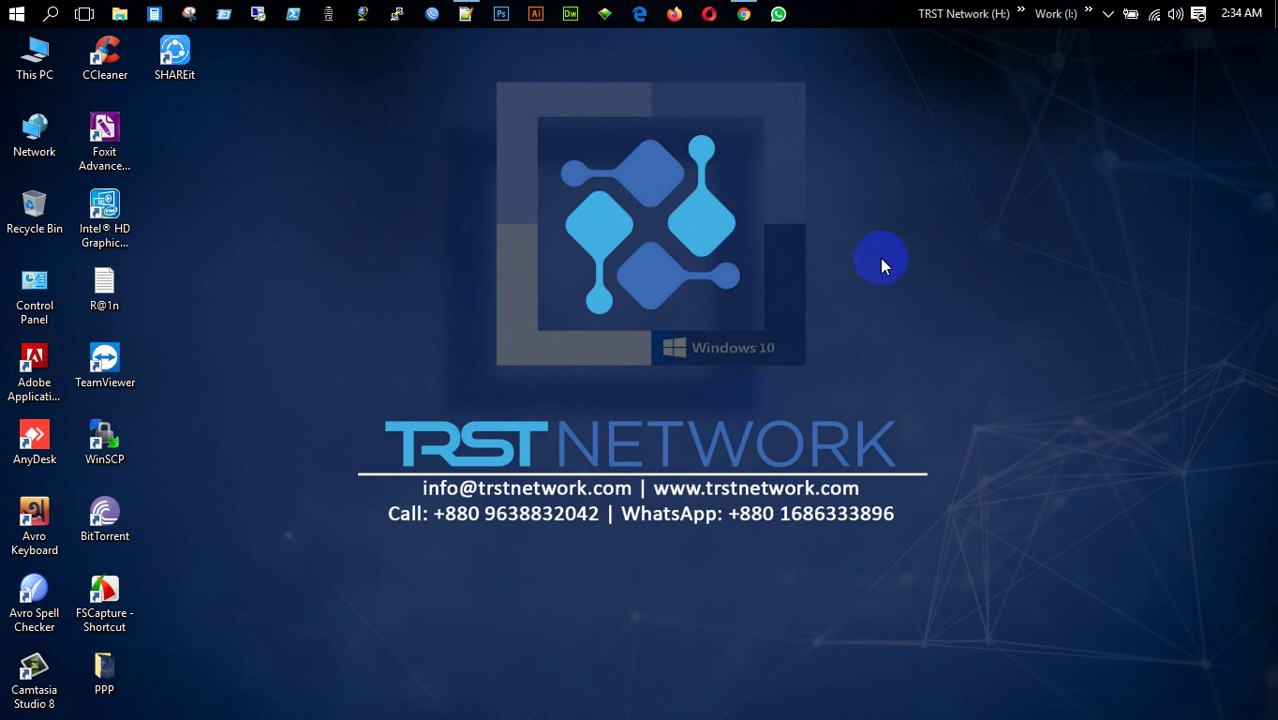
Launch WinBox and connect to the discovered neighbour router
click(433, 15)
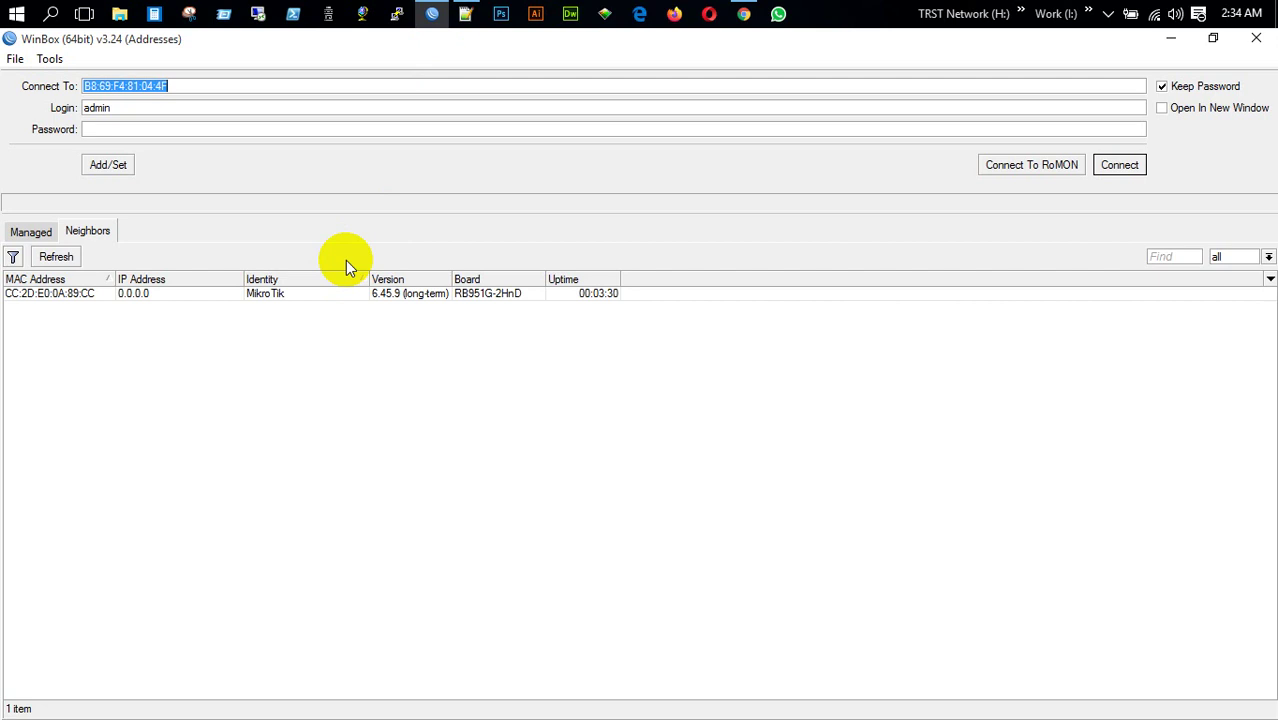
click(85, 293)
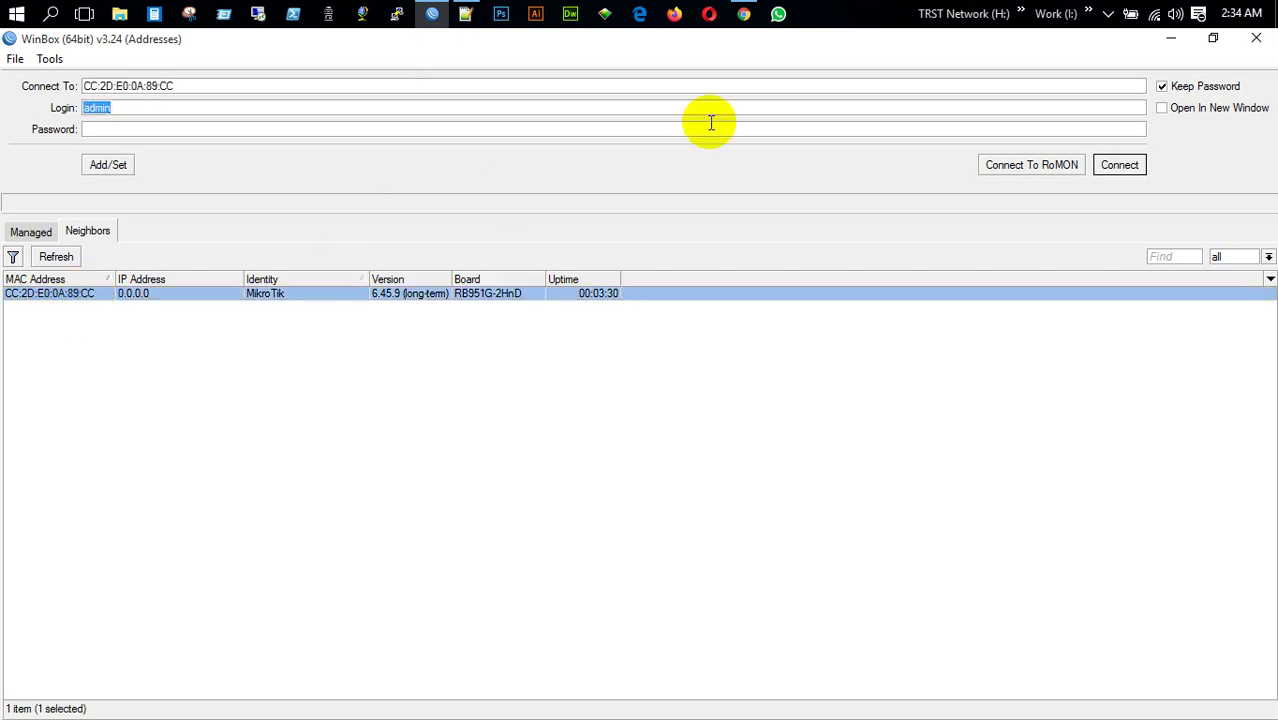
click(1121, 165)
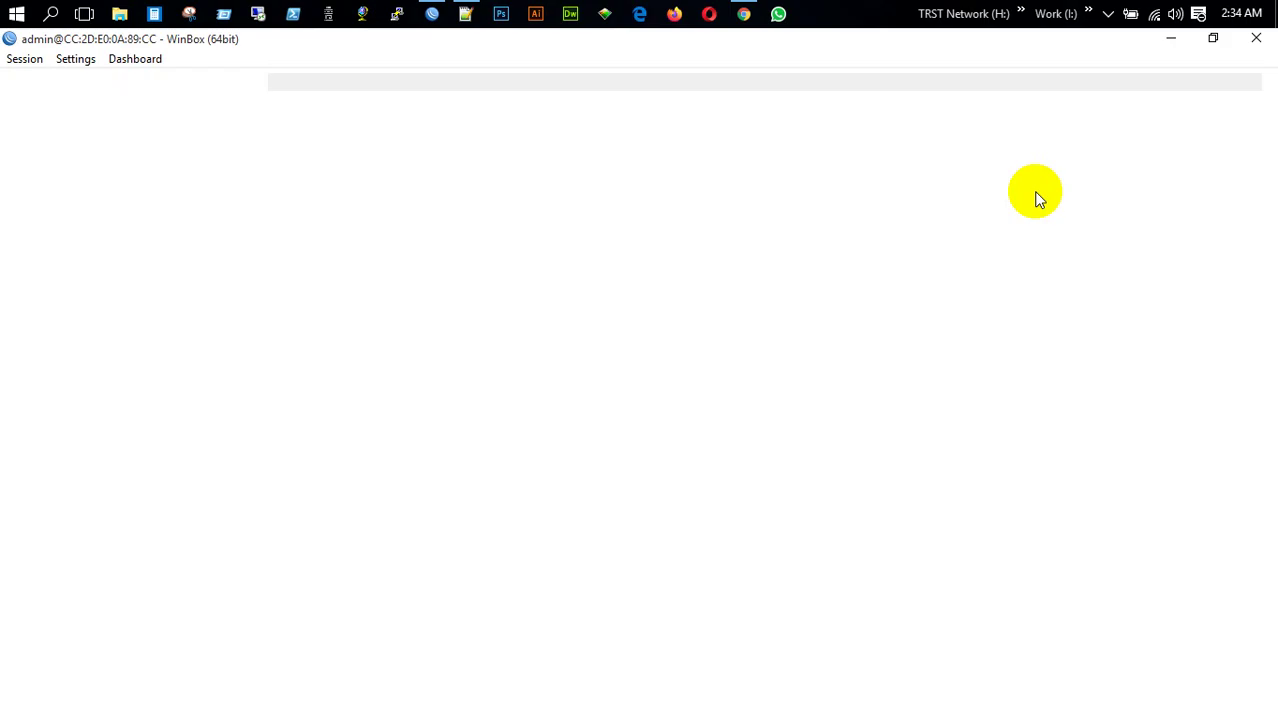
Append '-TRST Network' to the router identity, making it MikroTik-TRST Network
click(94, 354)
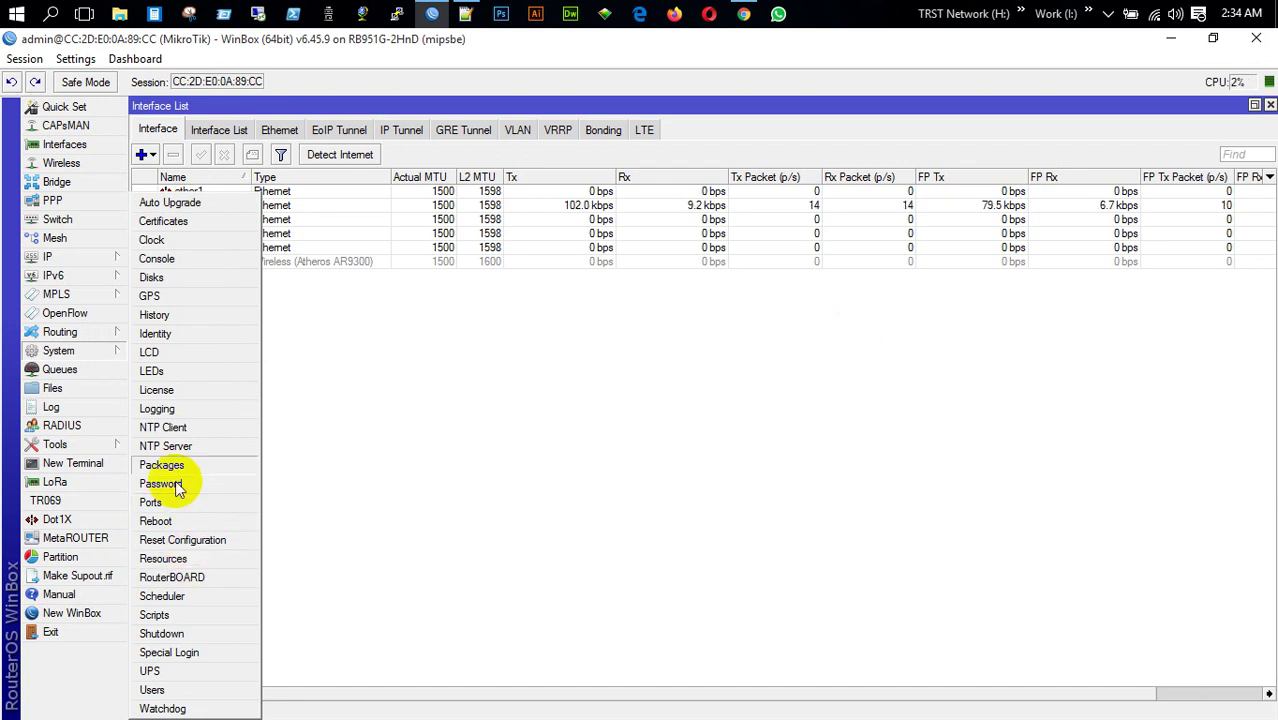
click(160, 333)
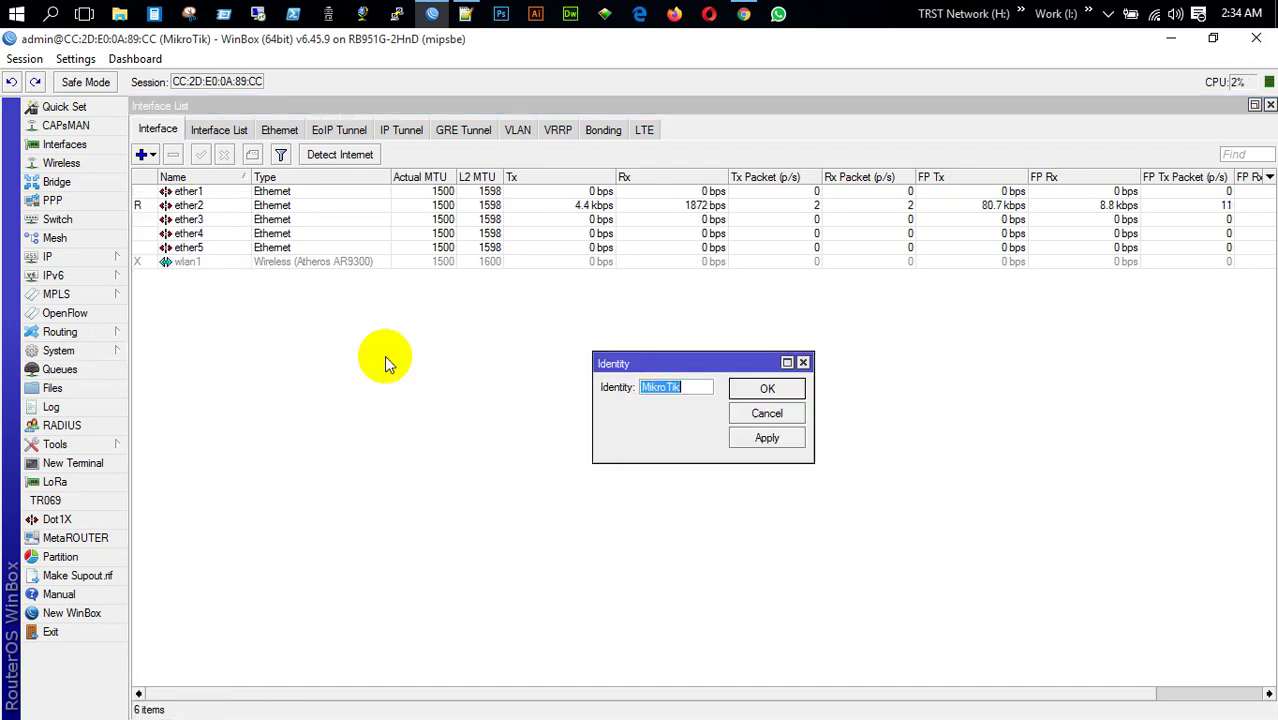
click(697, 388)
text(-)
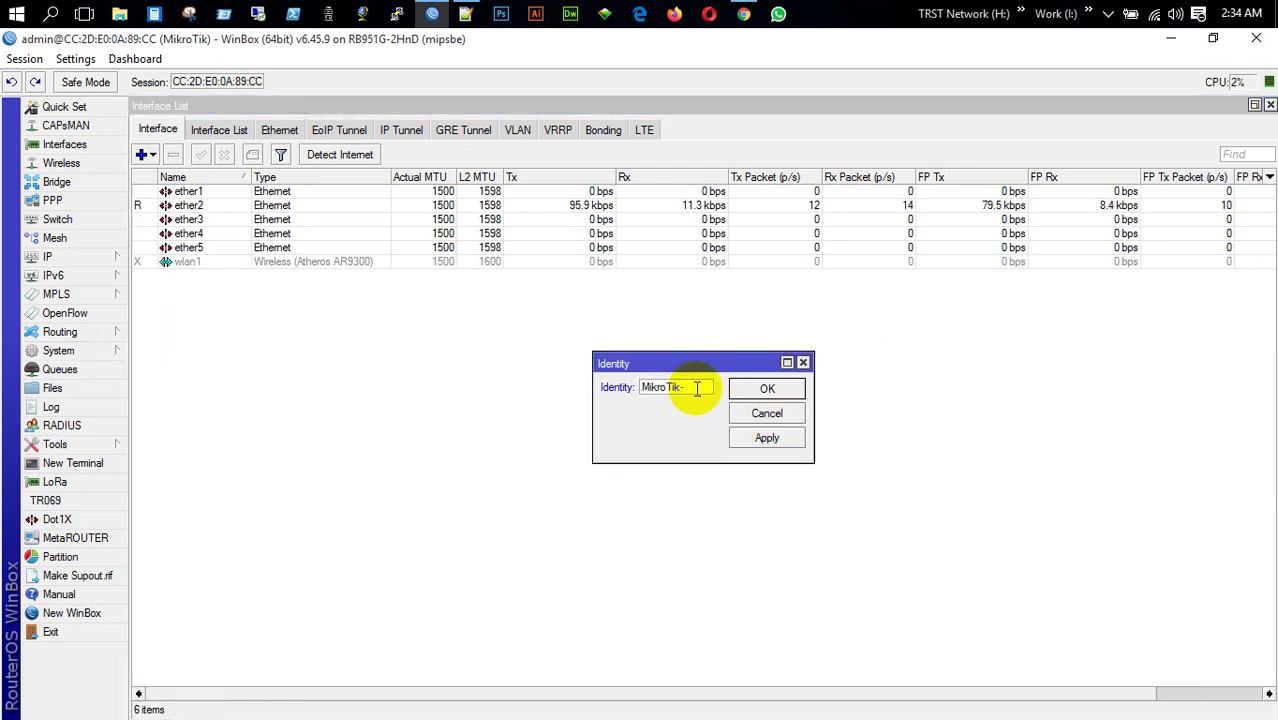
text(TRST N)
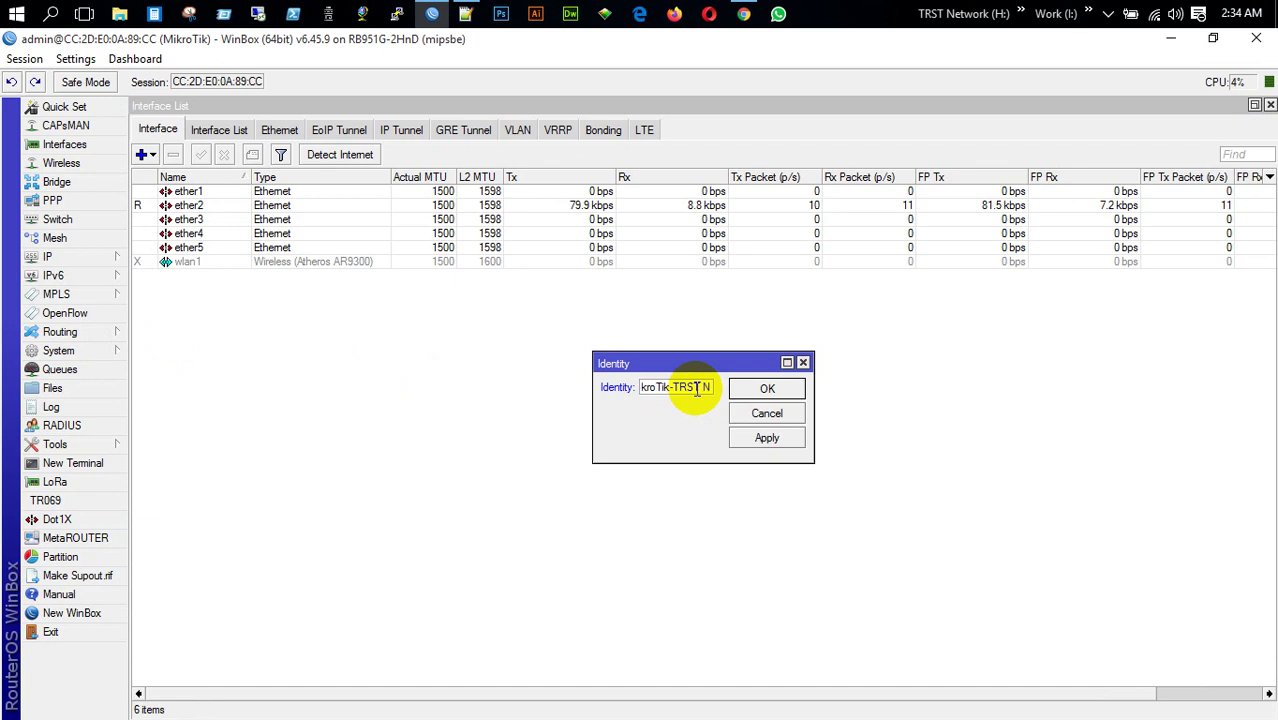
text(etwork)
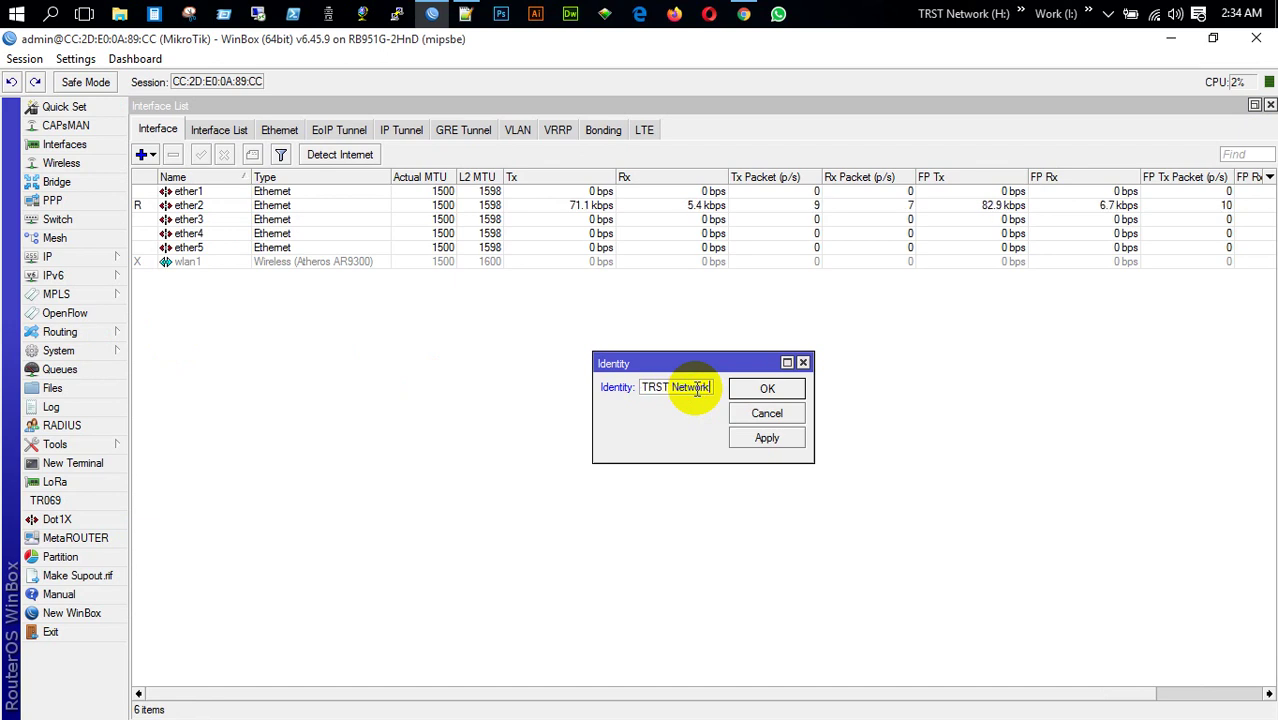
click(767, 389)
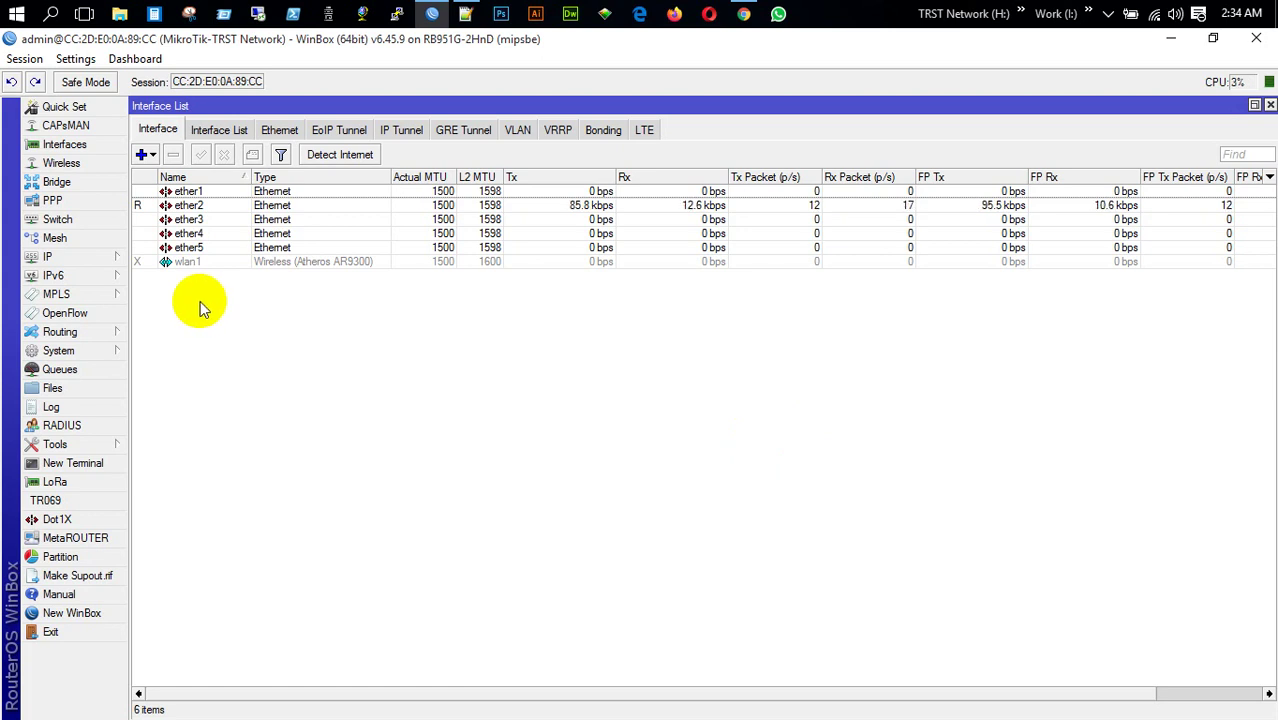
click(100, 262)
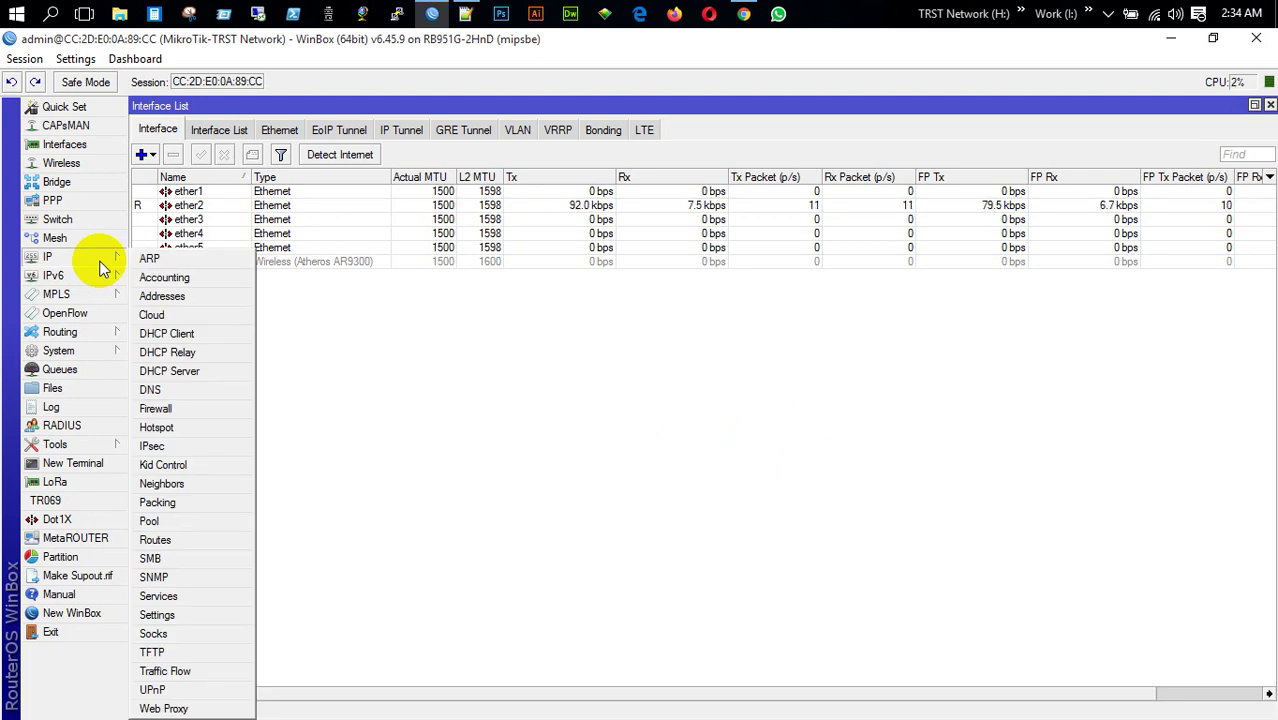
click(744, 13)
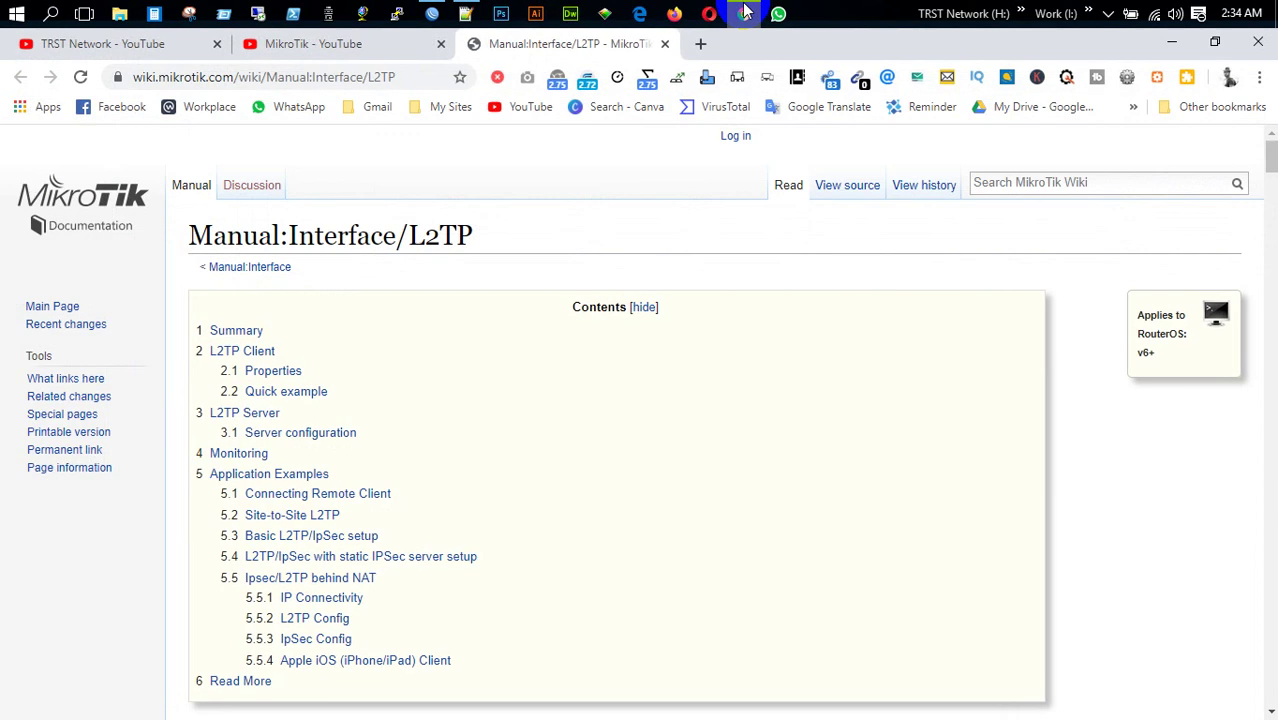
click(350, 46)
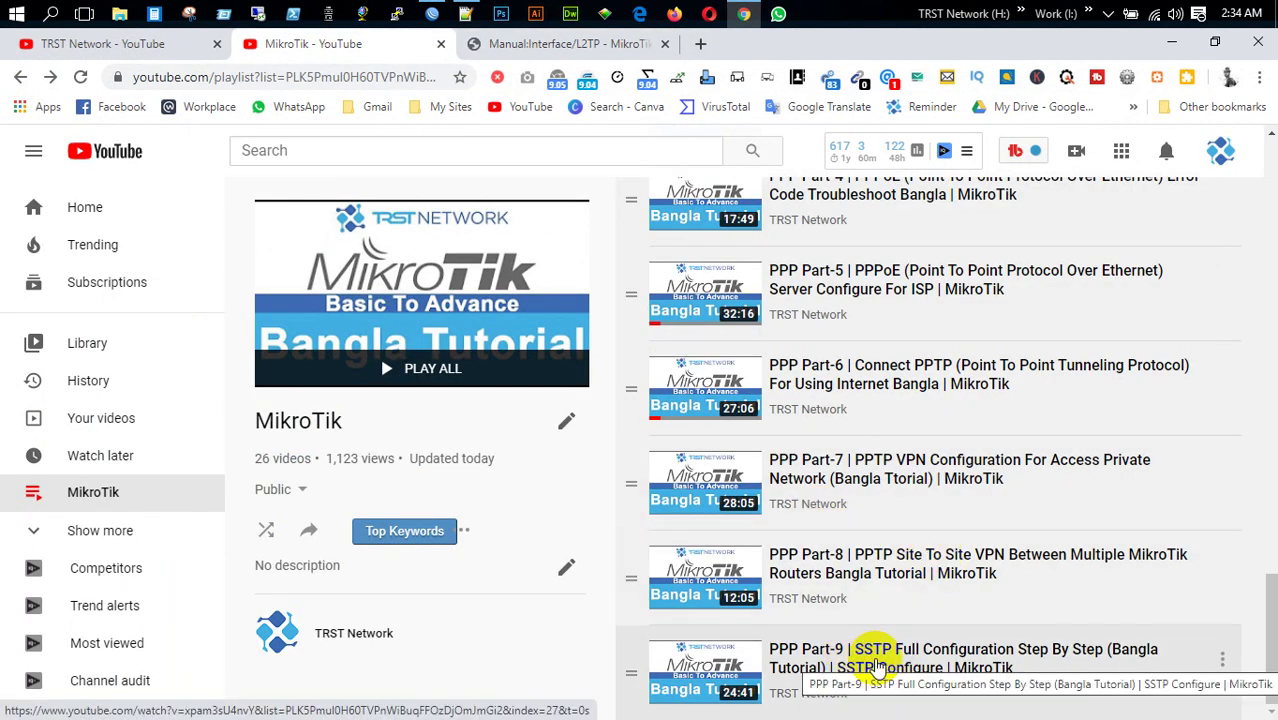
click(1172, 43)
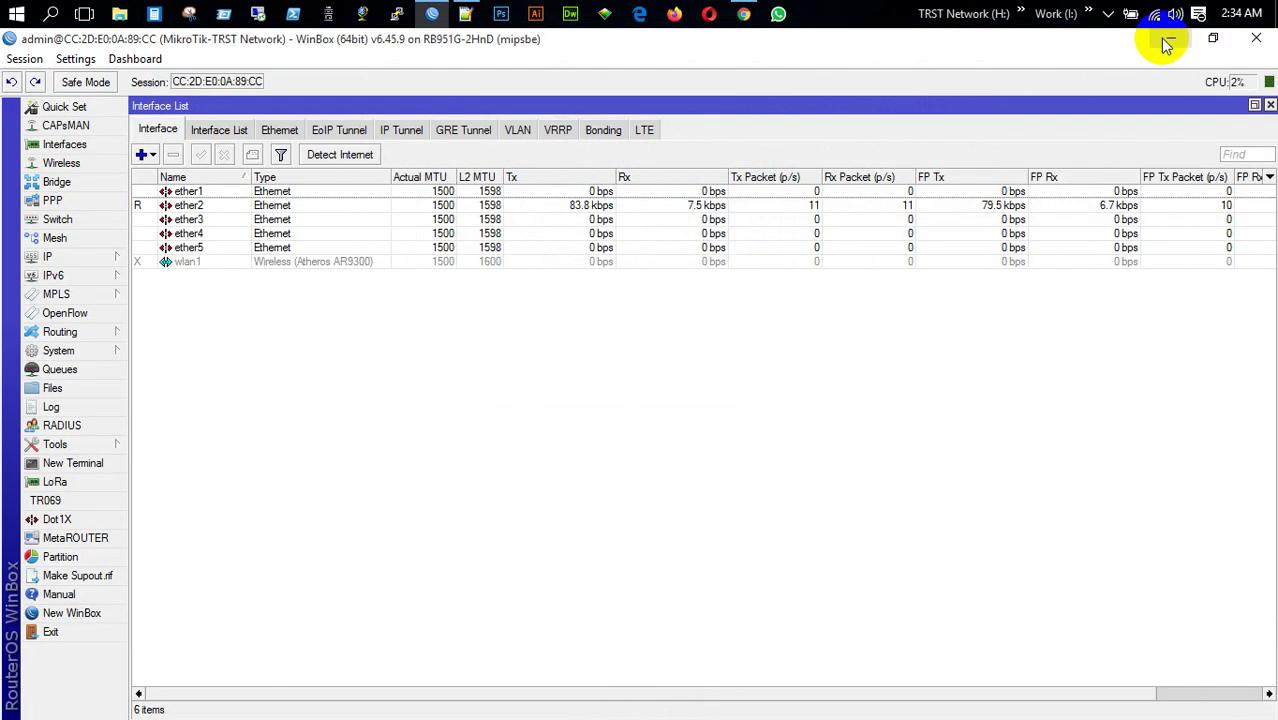
Check the IP address list, then rename interface ether2 to ether2-LAN
click(67, 258)
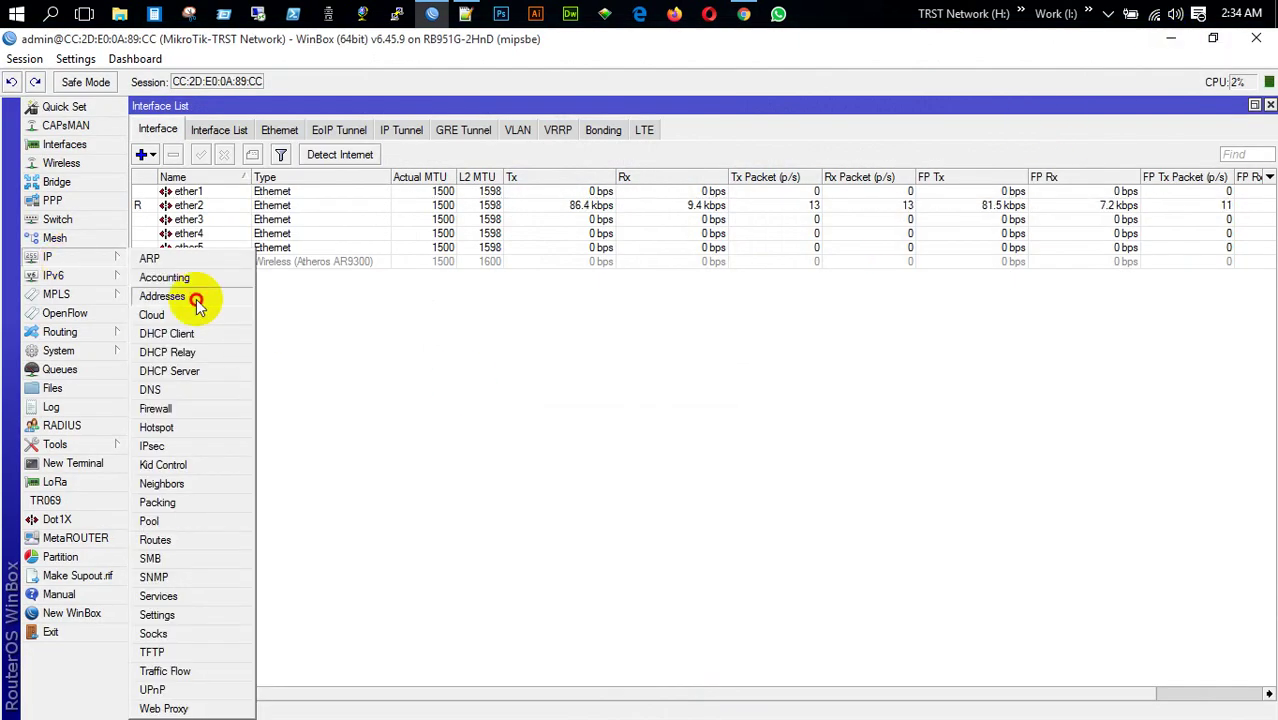
click(196, 299)
click(525, 251)
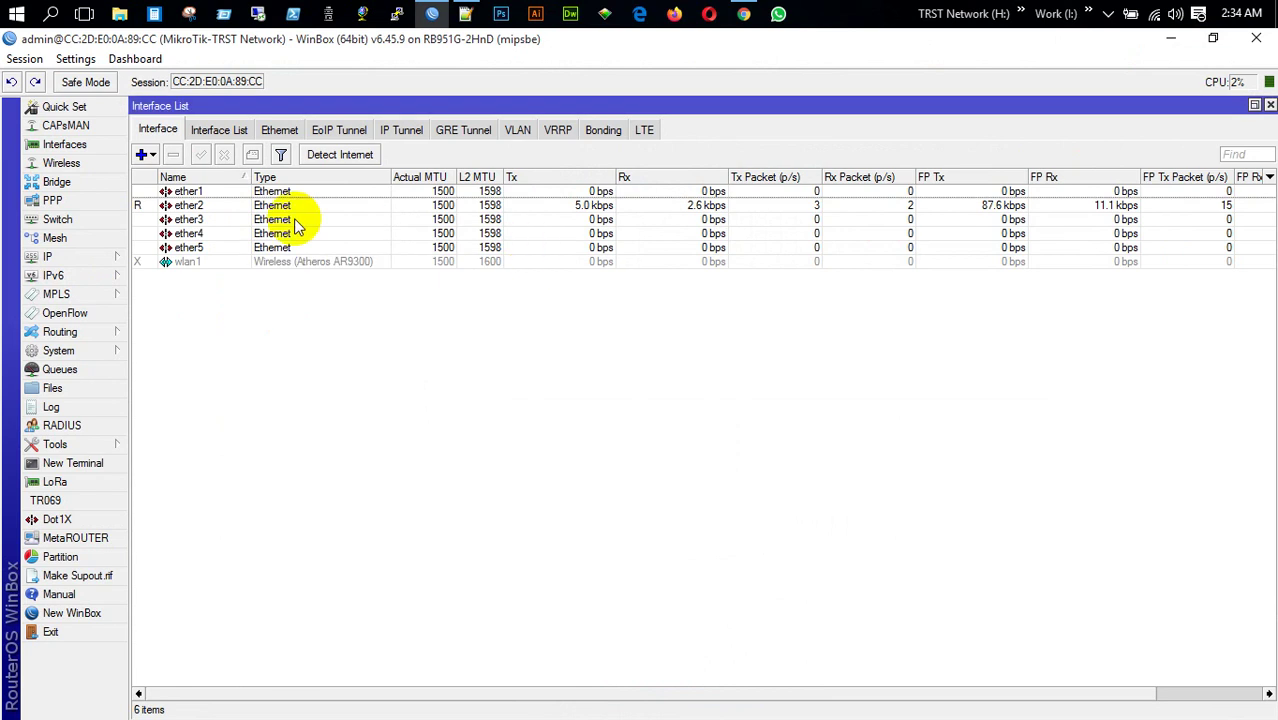
double_click(189, 206)
click(703, 257)
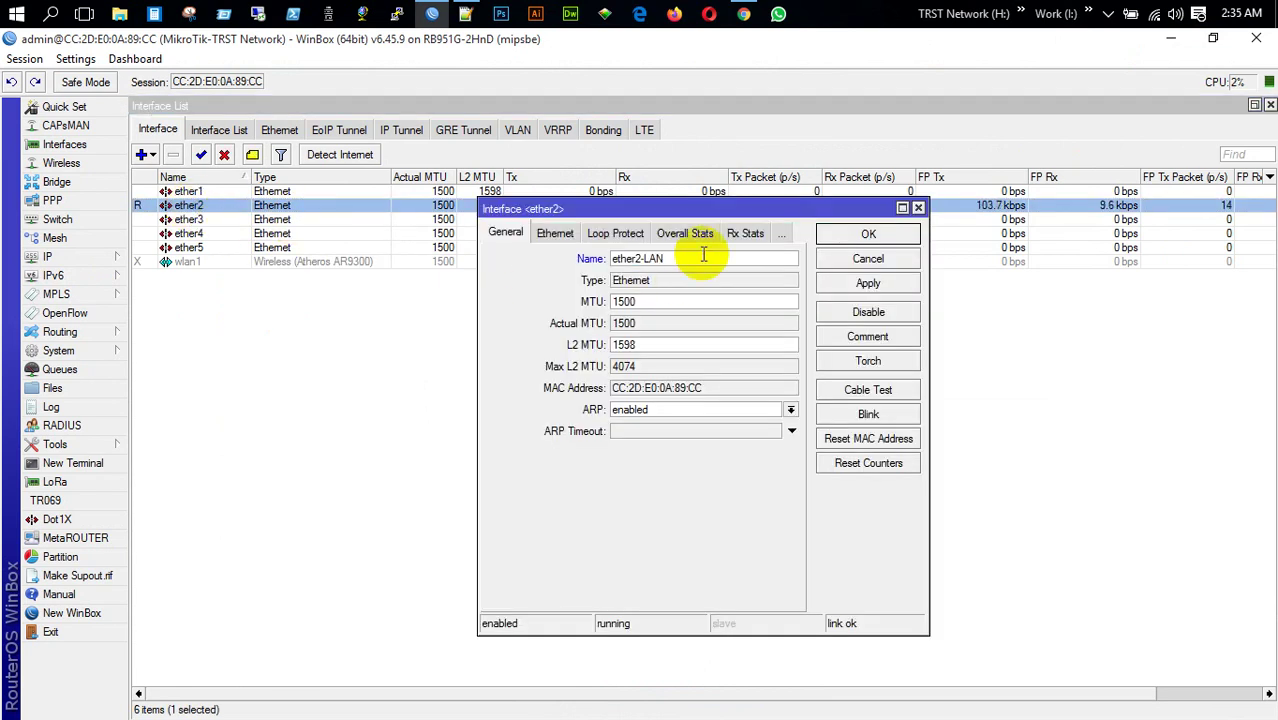
key(Return)
Add address 172.16.0.1/24 on ether2-LAN and close the address list
click(47, 256)
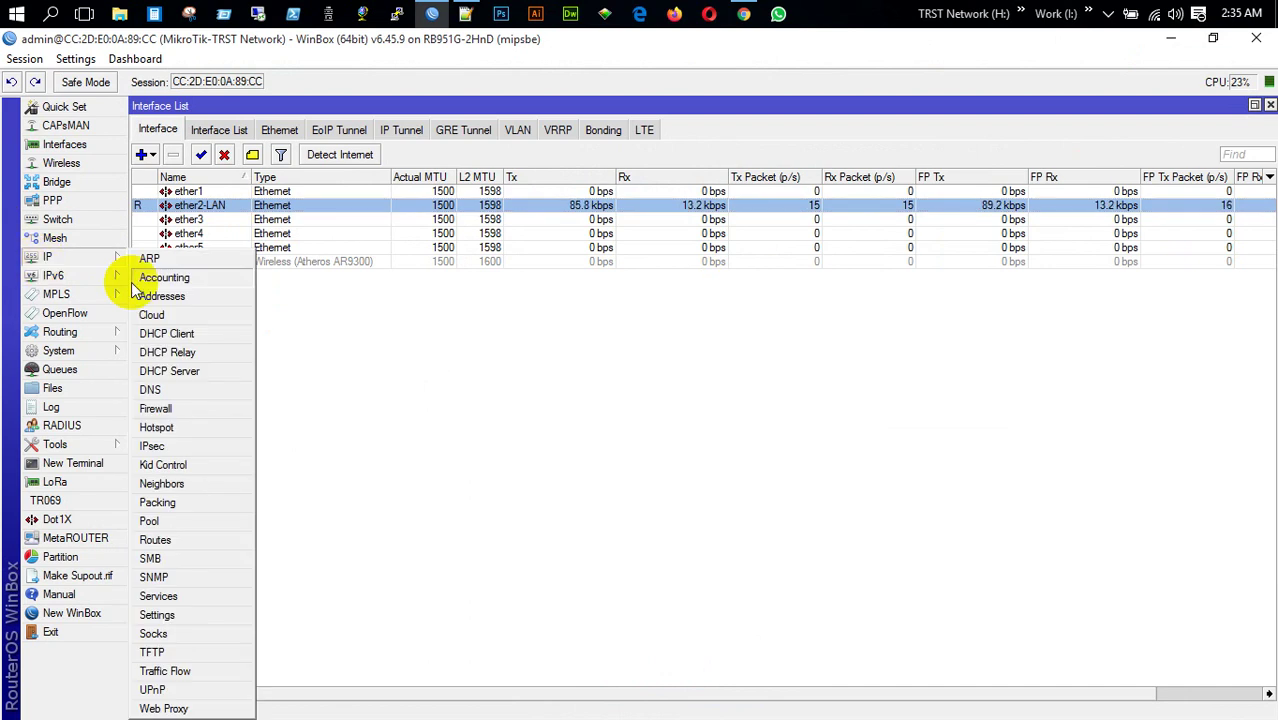
click(180, 300)
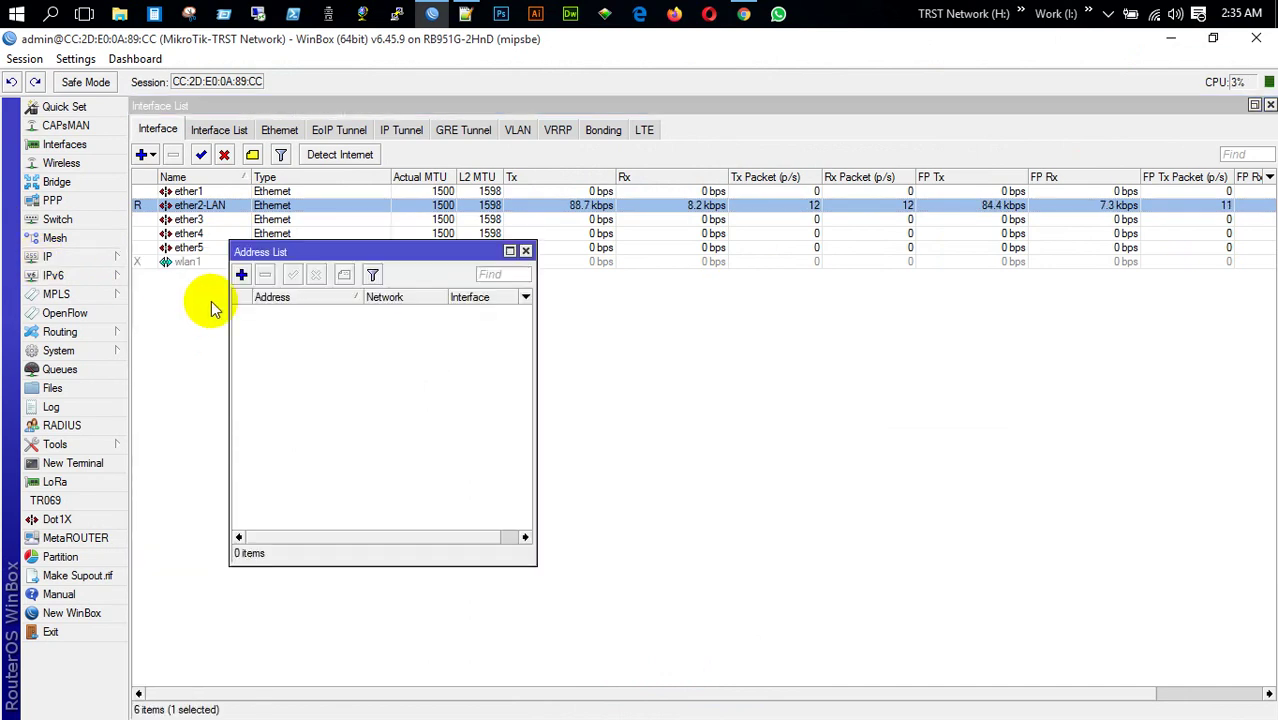
click(241, 274)
text(1)
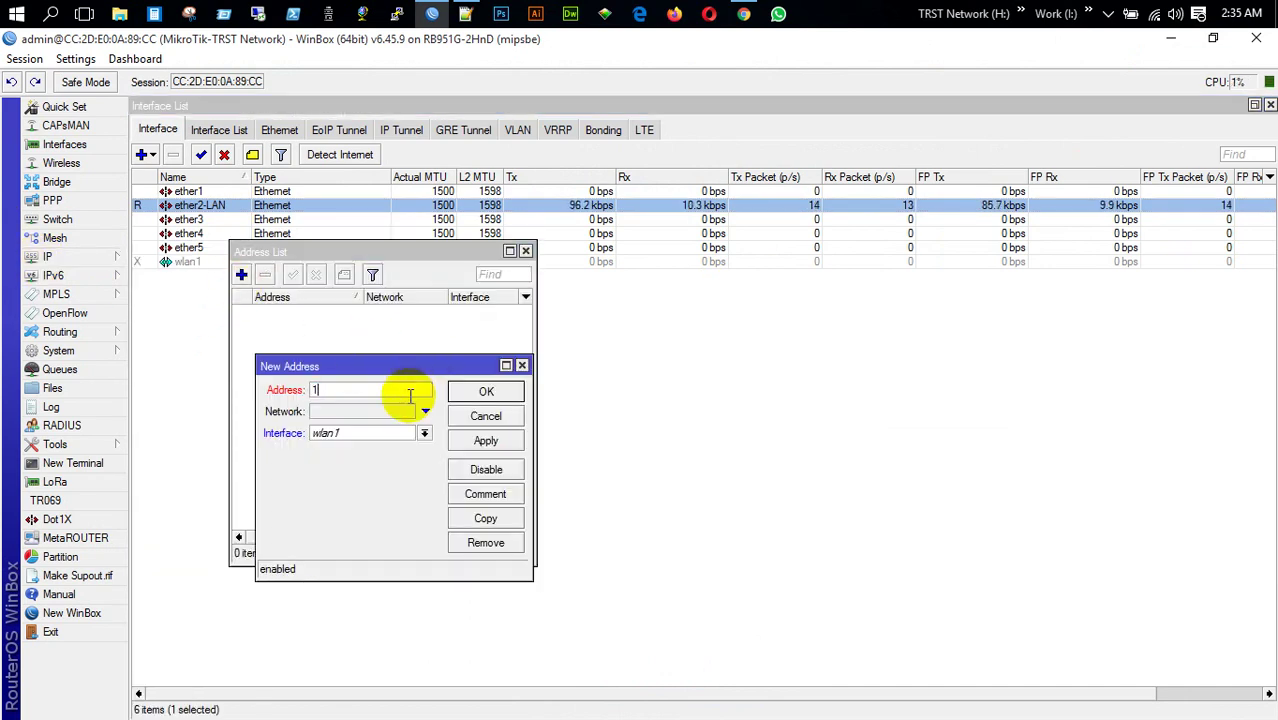
text(72.16.0.1/24)
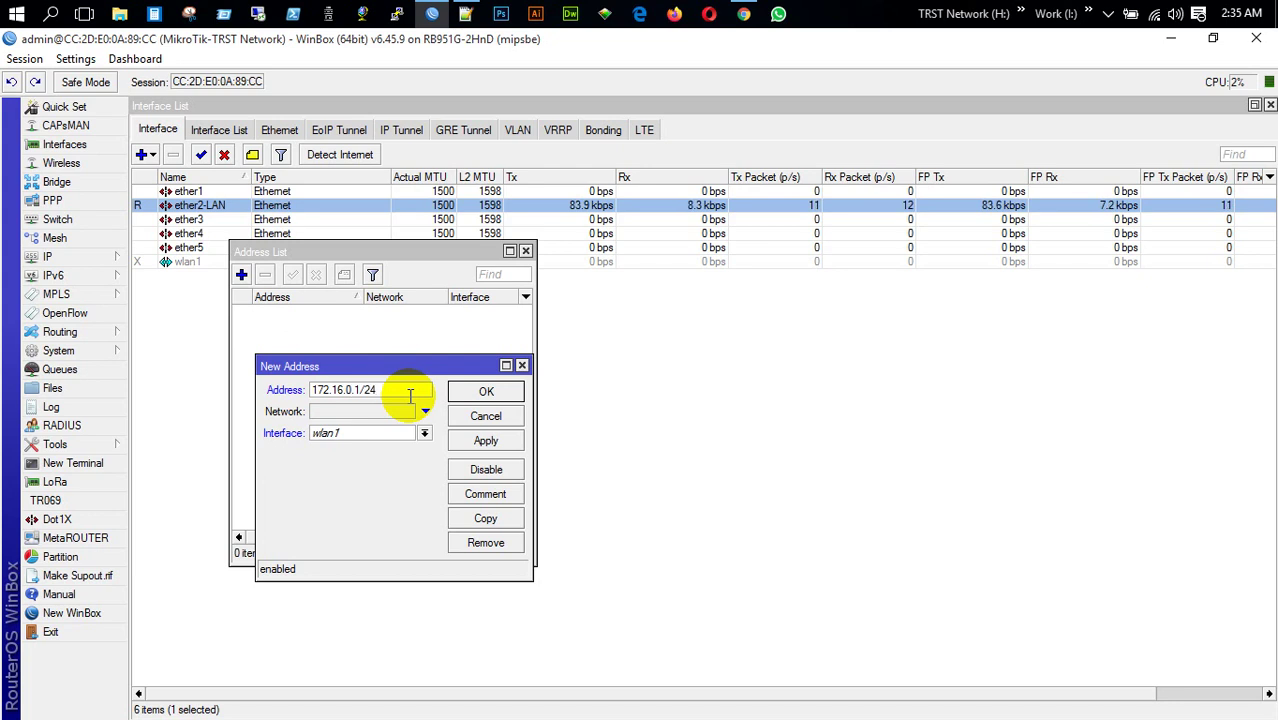
click(424, 433)
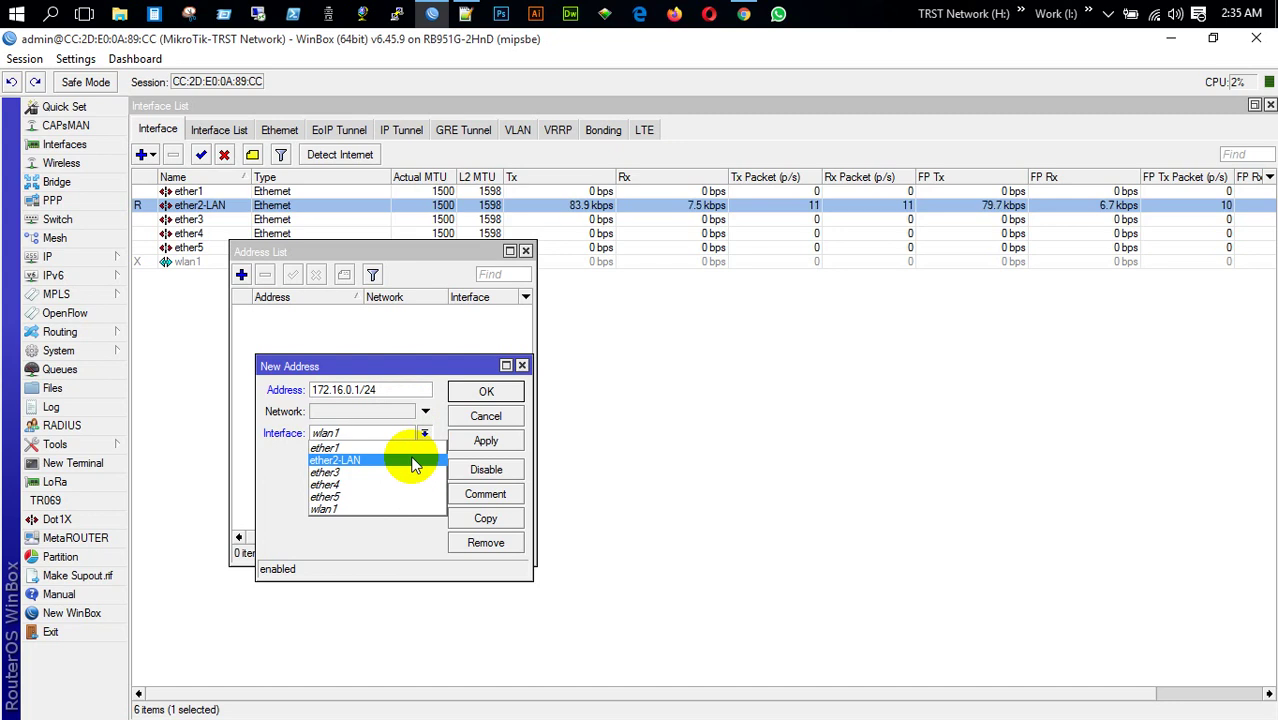
click(415, 461)
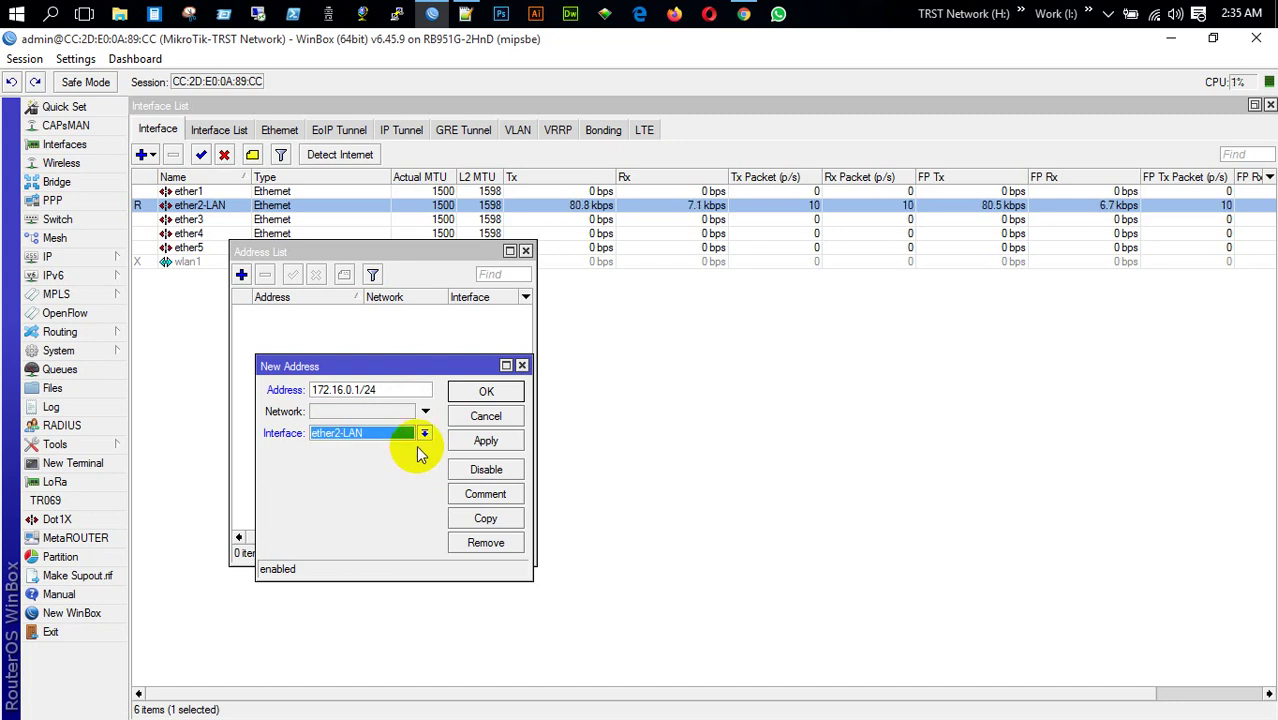
click(488, 442)
click(487, 391)
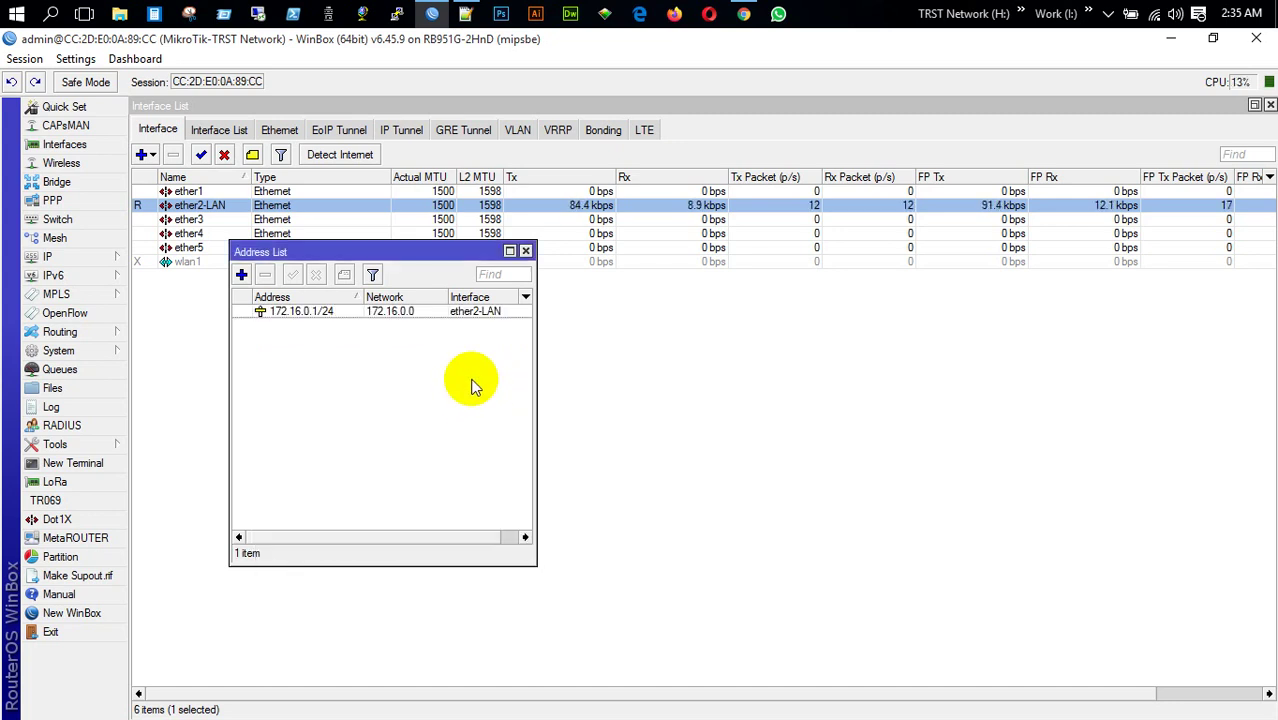
click(526, 251)
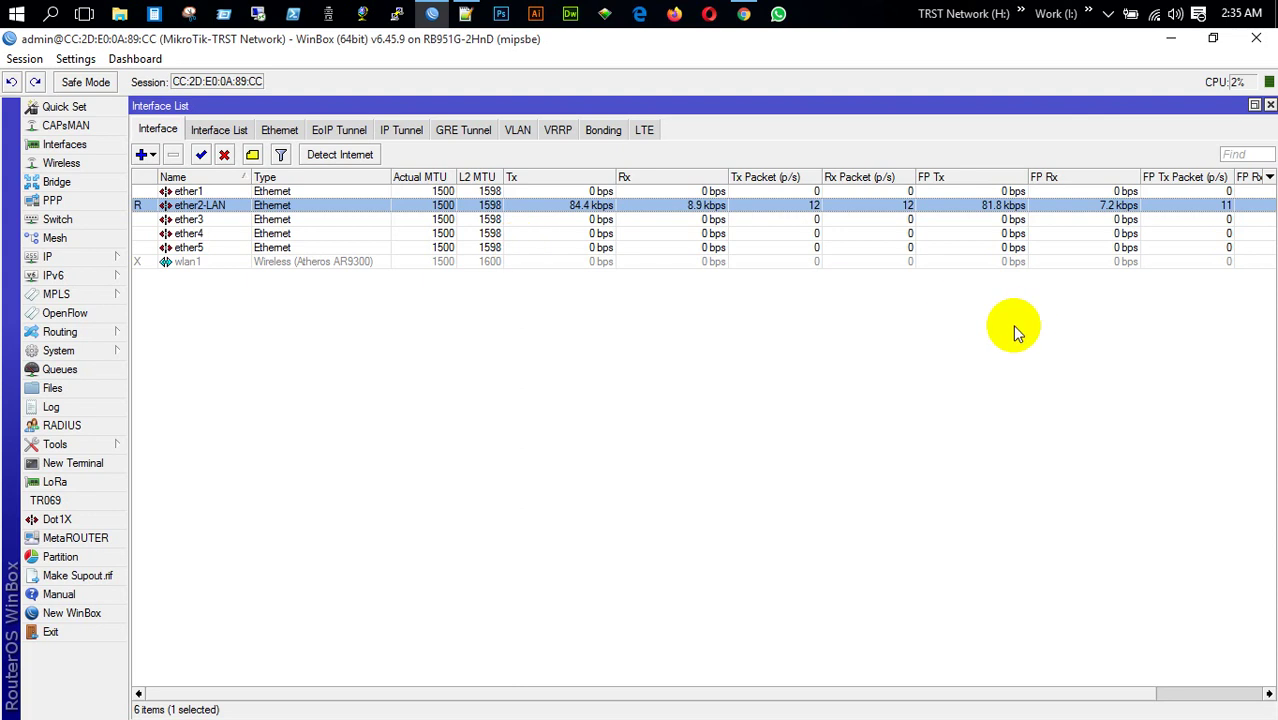
Enable the L2TP server in PPP interface settings and apply it
click(1270, 106)
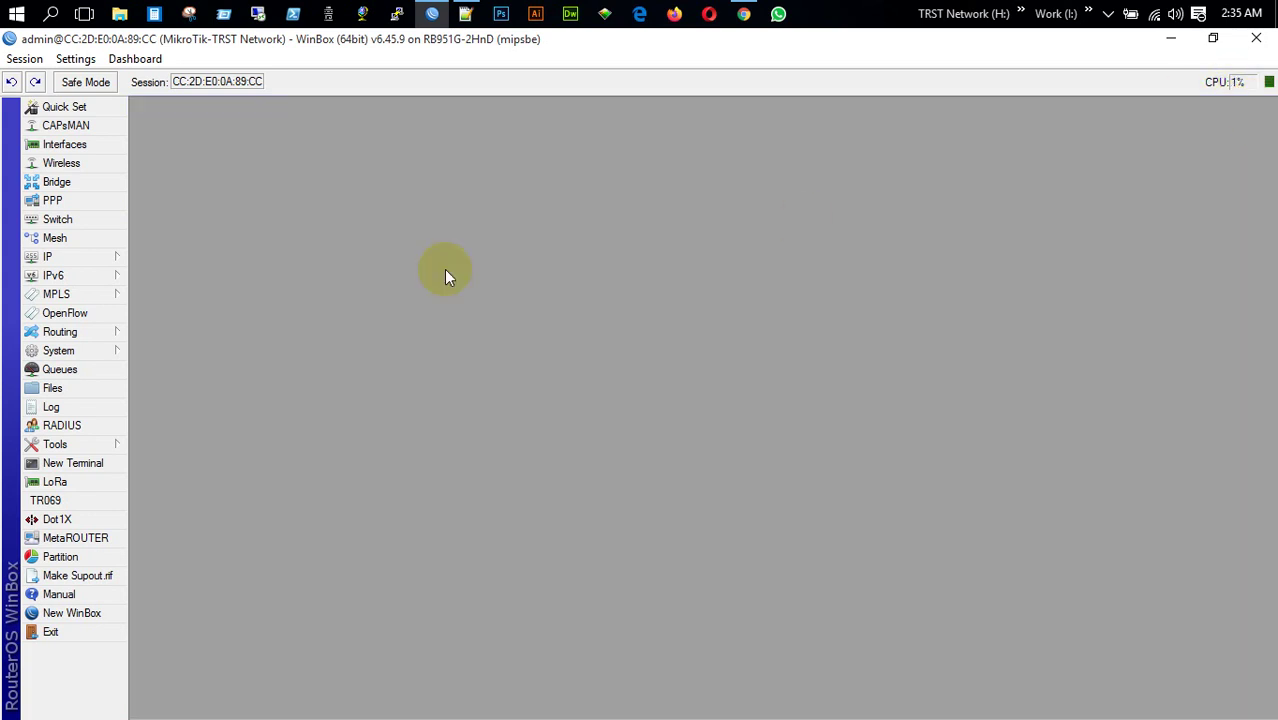
click(53, 200)
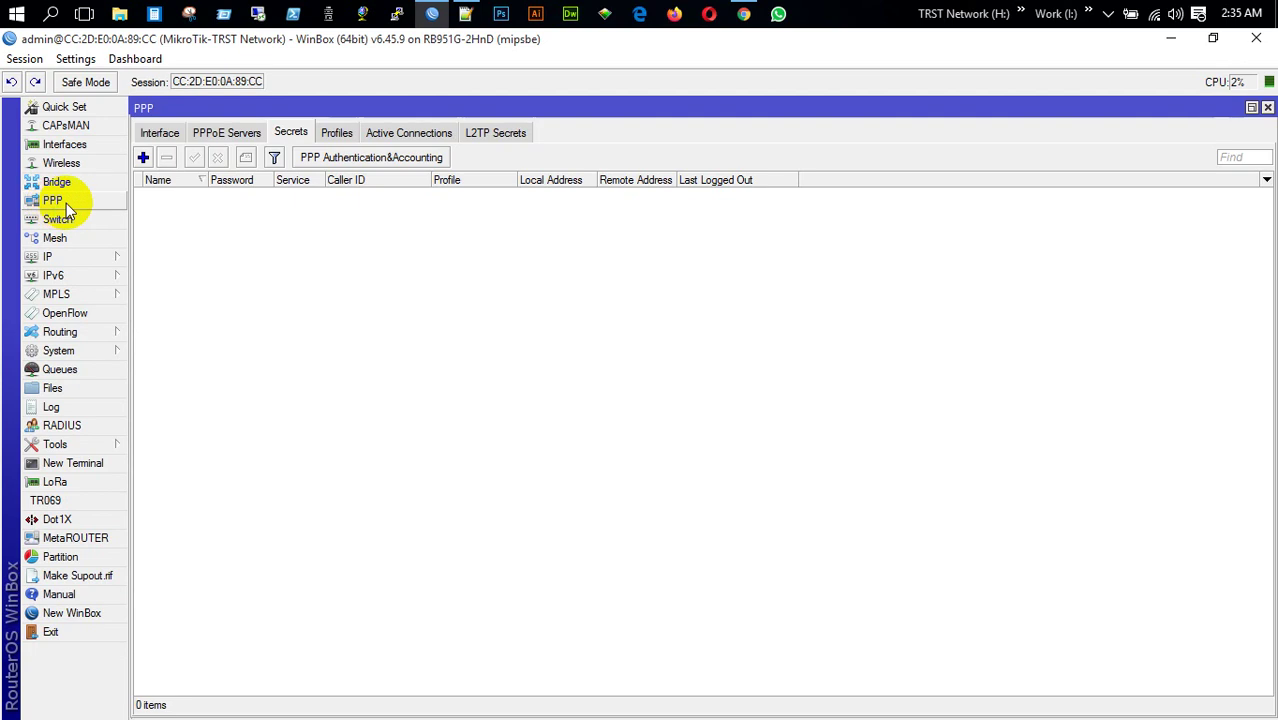
click(148, 134)
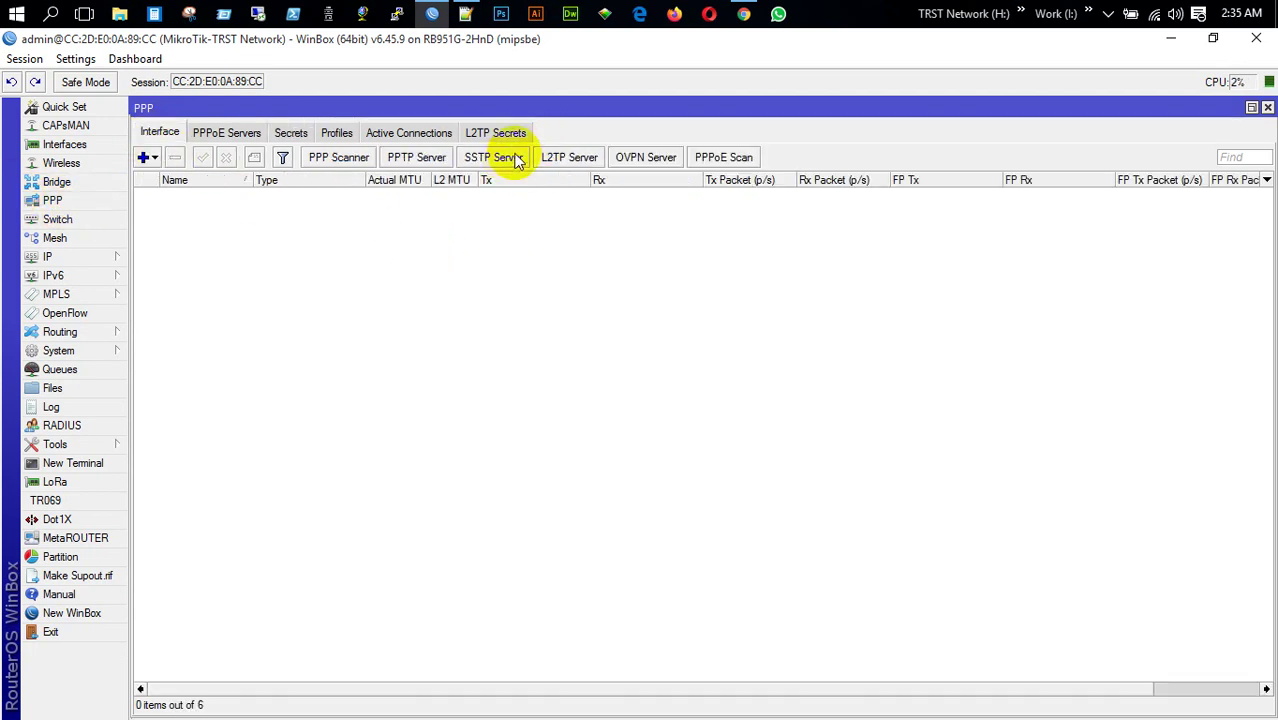
click(581, 159)
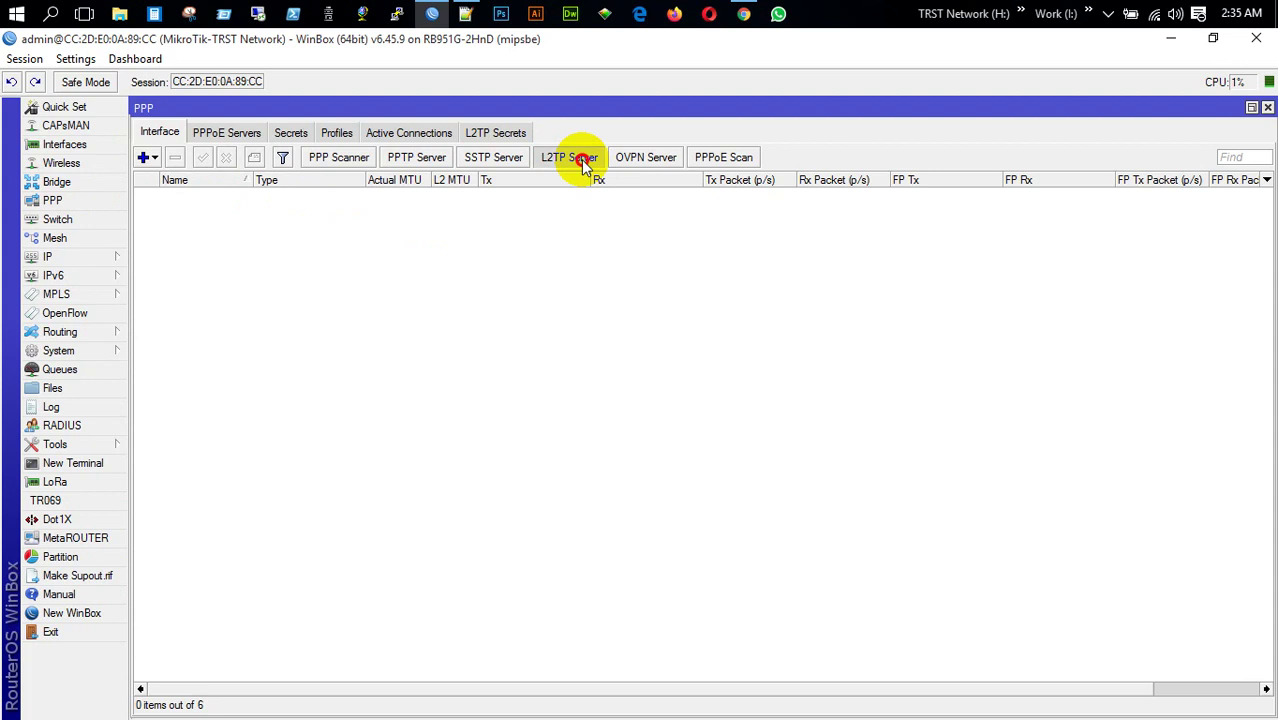
click(402, 269)
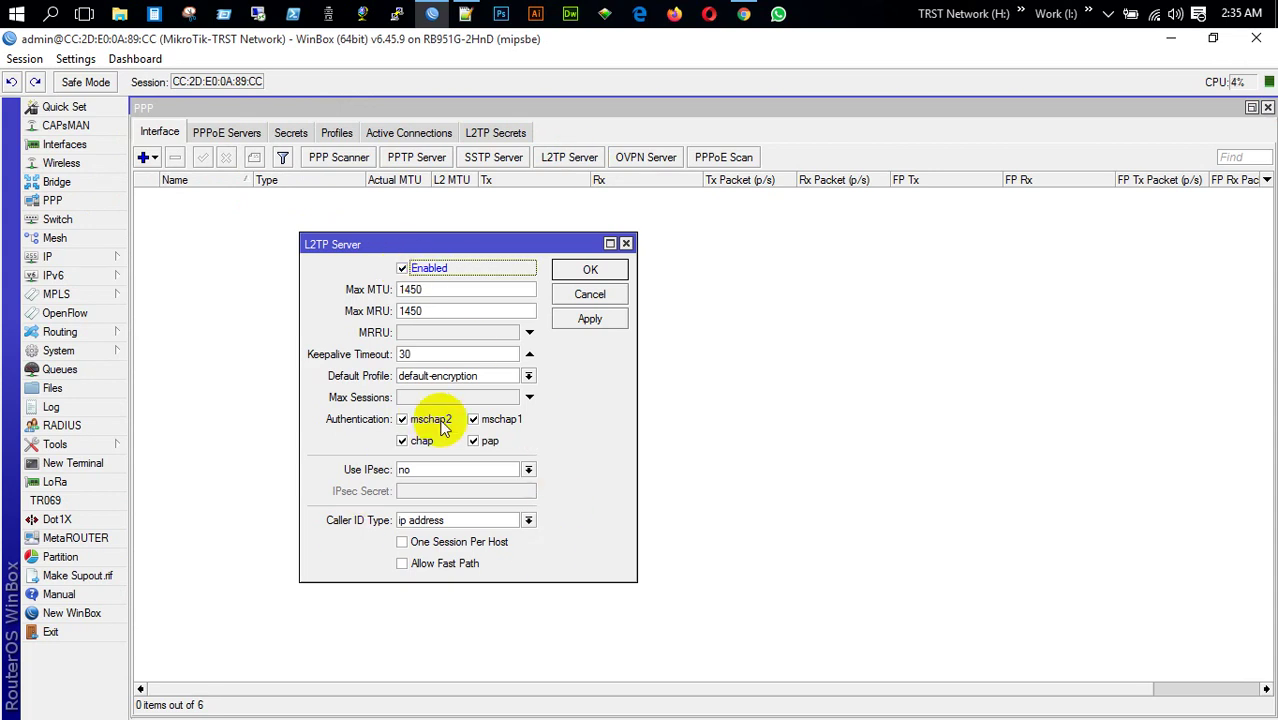
click(589, 318)
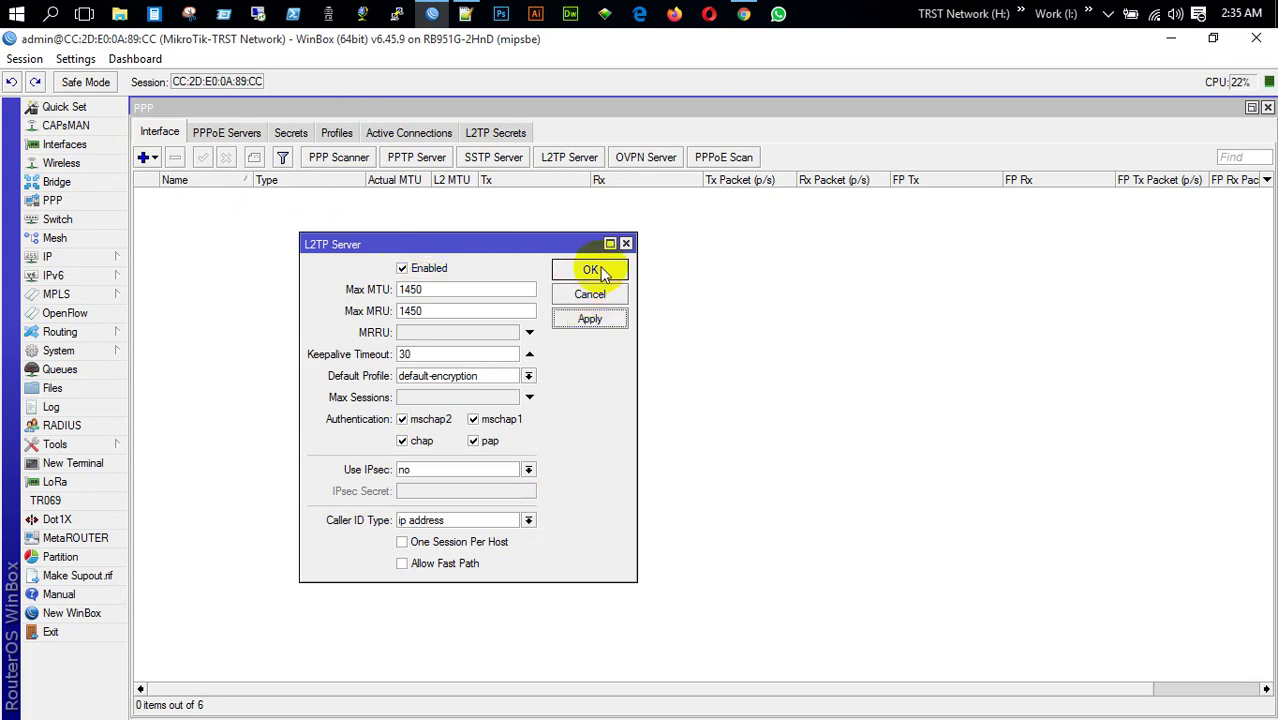
click(591, 271)
Review the SSTP, PPTP and L2TP server settings without changing them
click(492, 157)
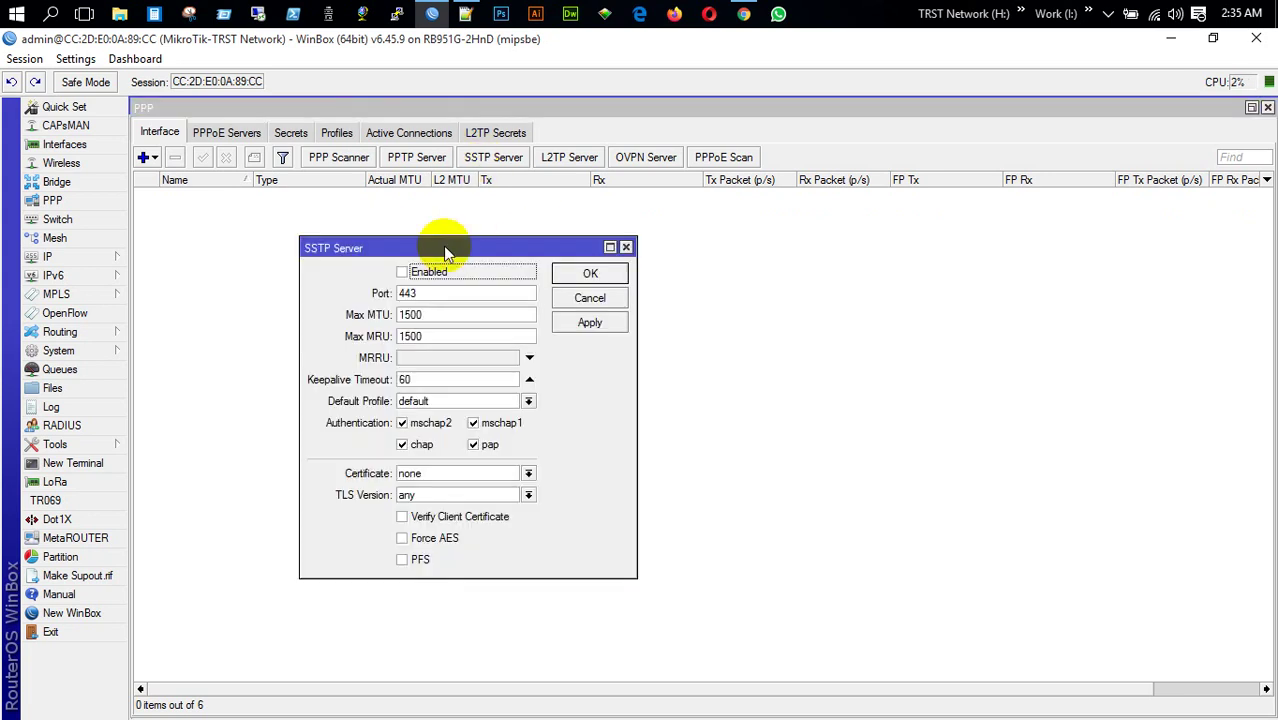
click(626, 247)
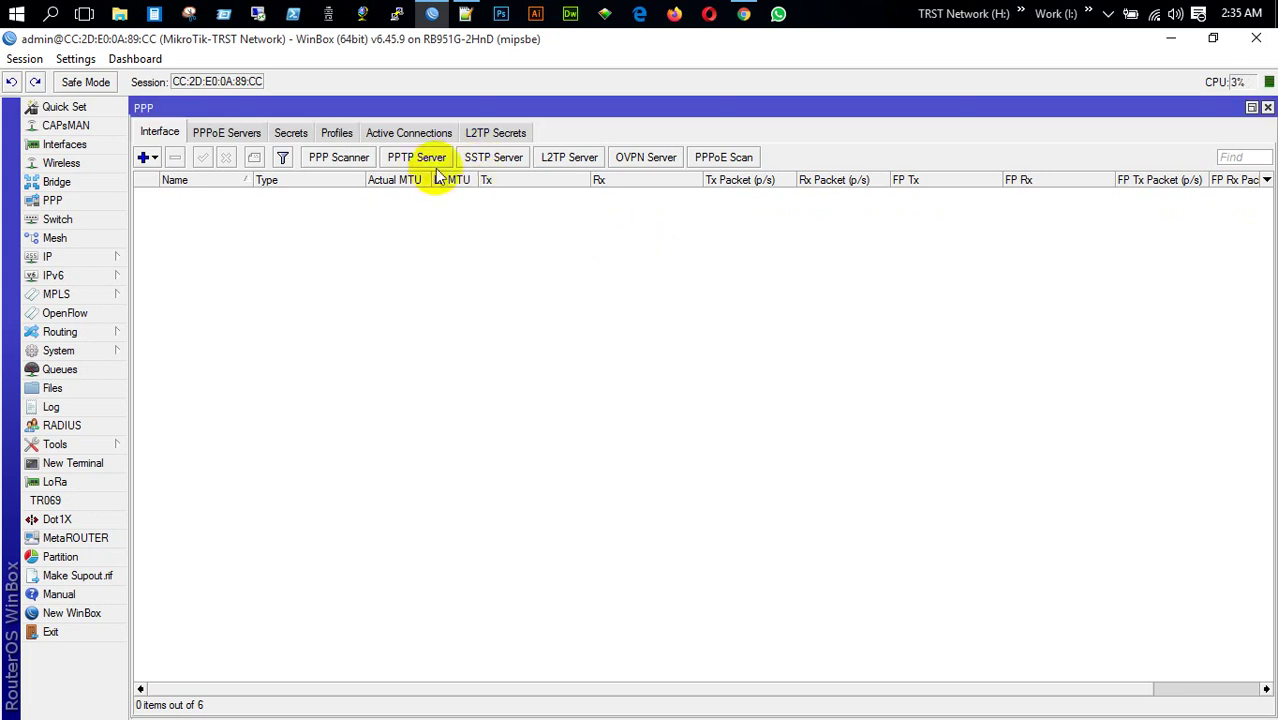
click(430, 162)
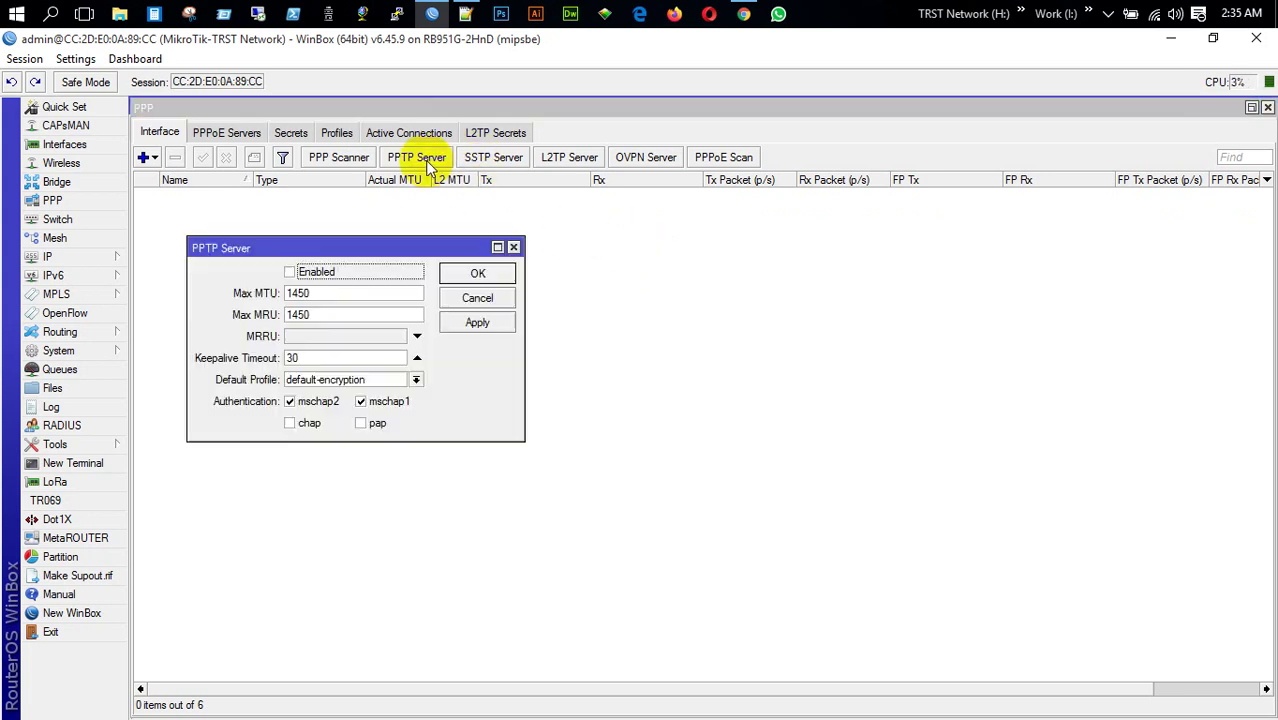
click(512, 248)
click(563, 159)
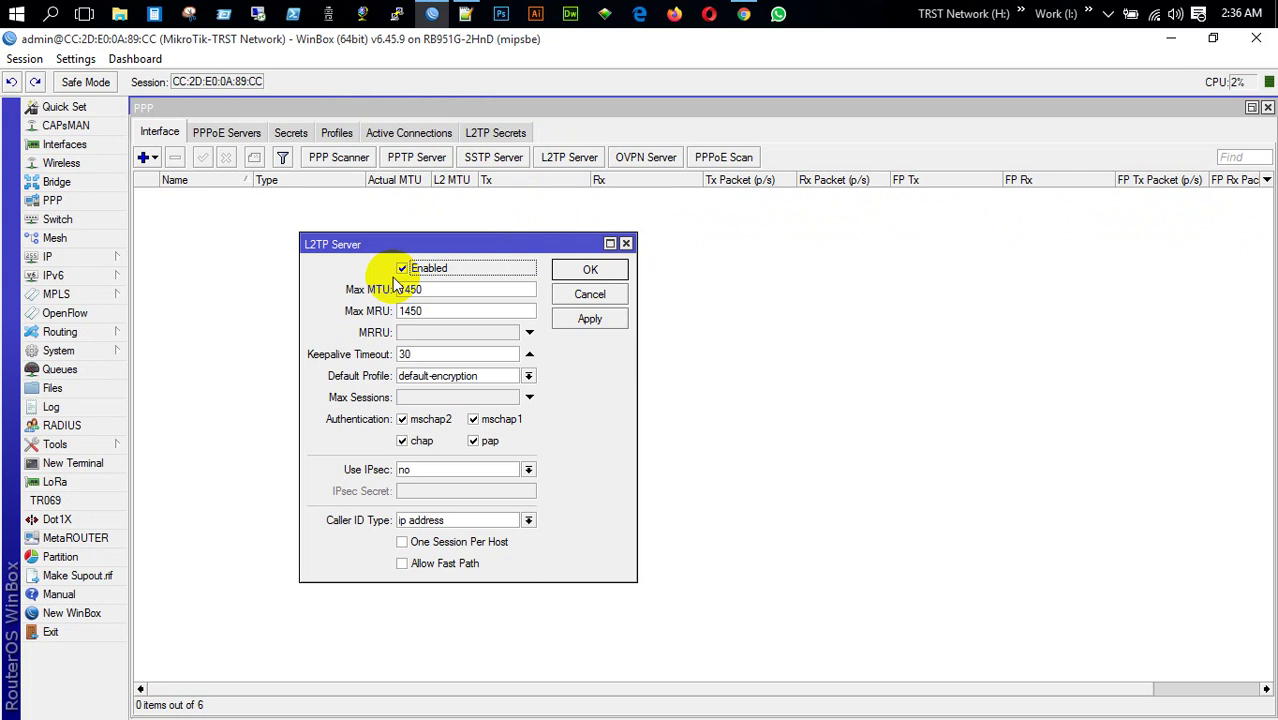
click(596, 273)
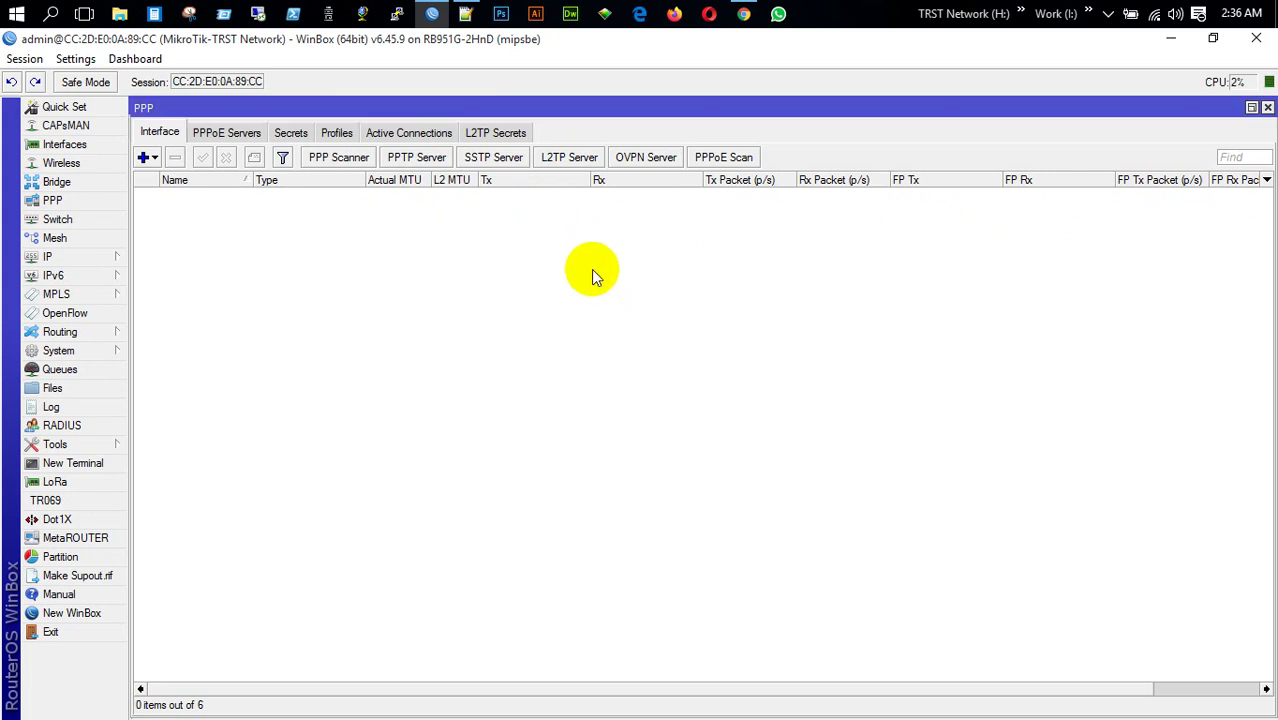
click(290, 134)
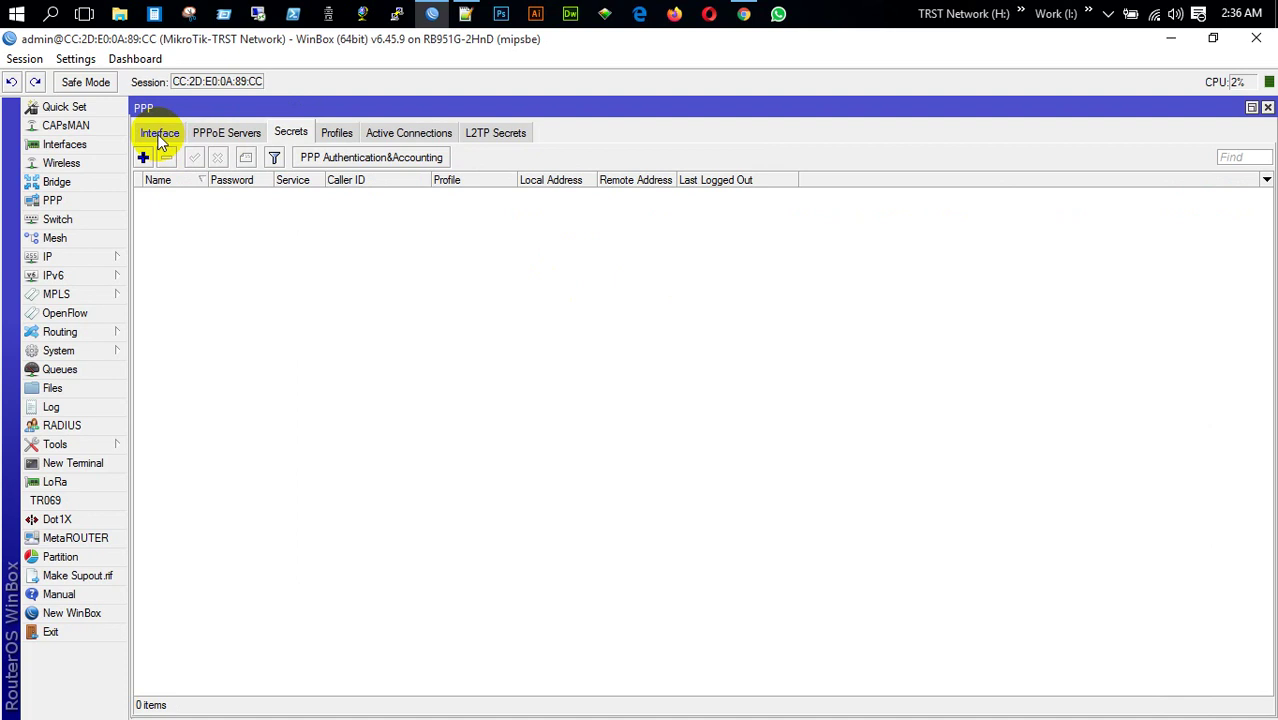
click(160, 133)
Keep default-encryption as the L2TP server's default profile and close the settings
click(568, 157)
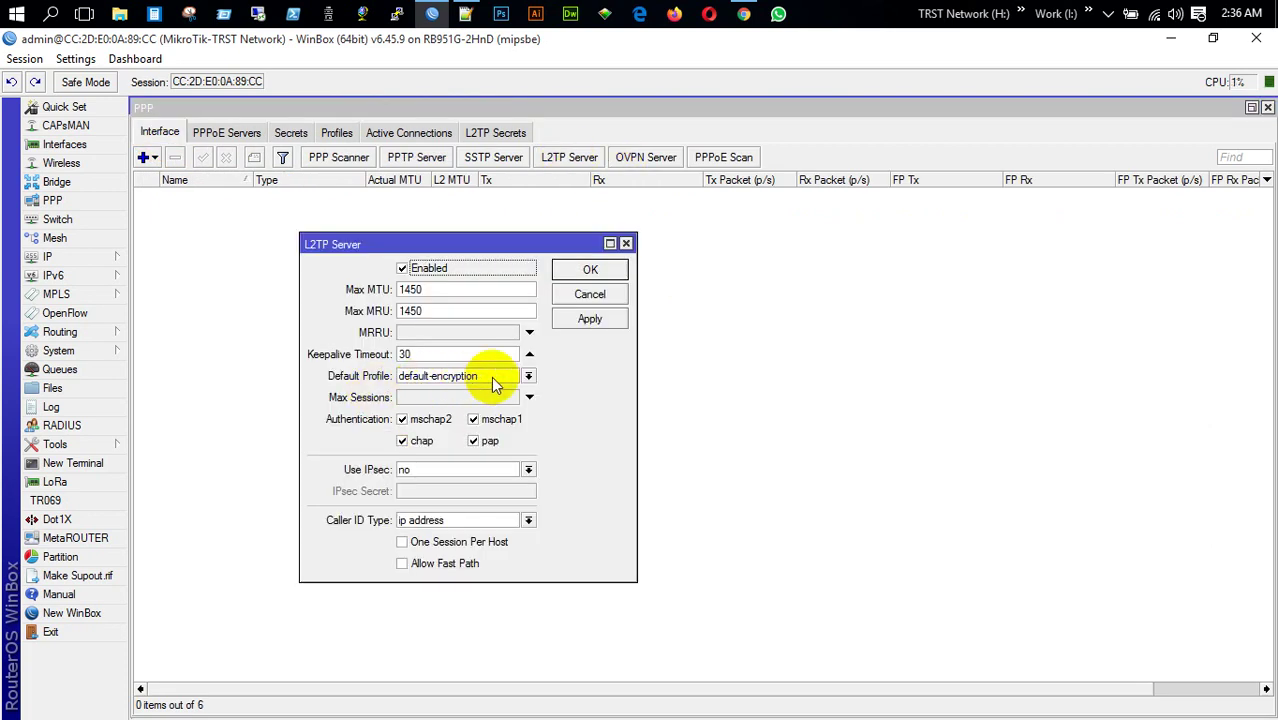
click(527, 375)
click(528, 372)
click(529, 378)
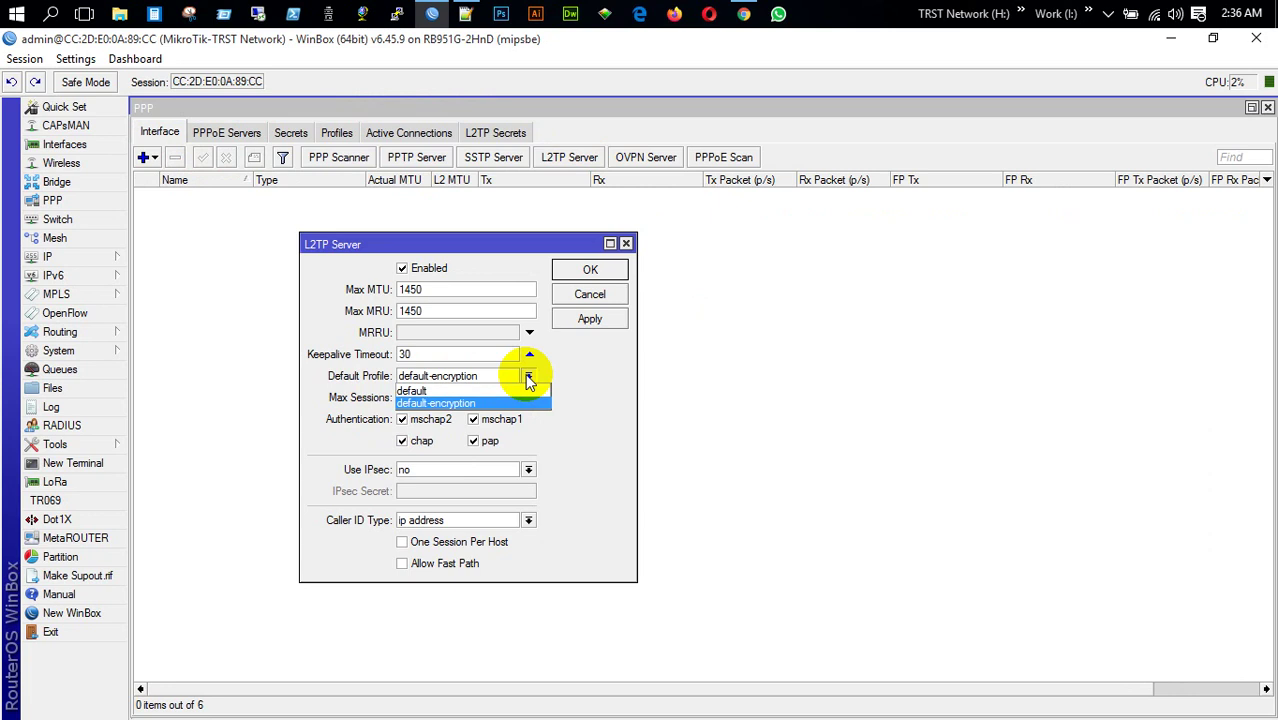
click(557, 378)
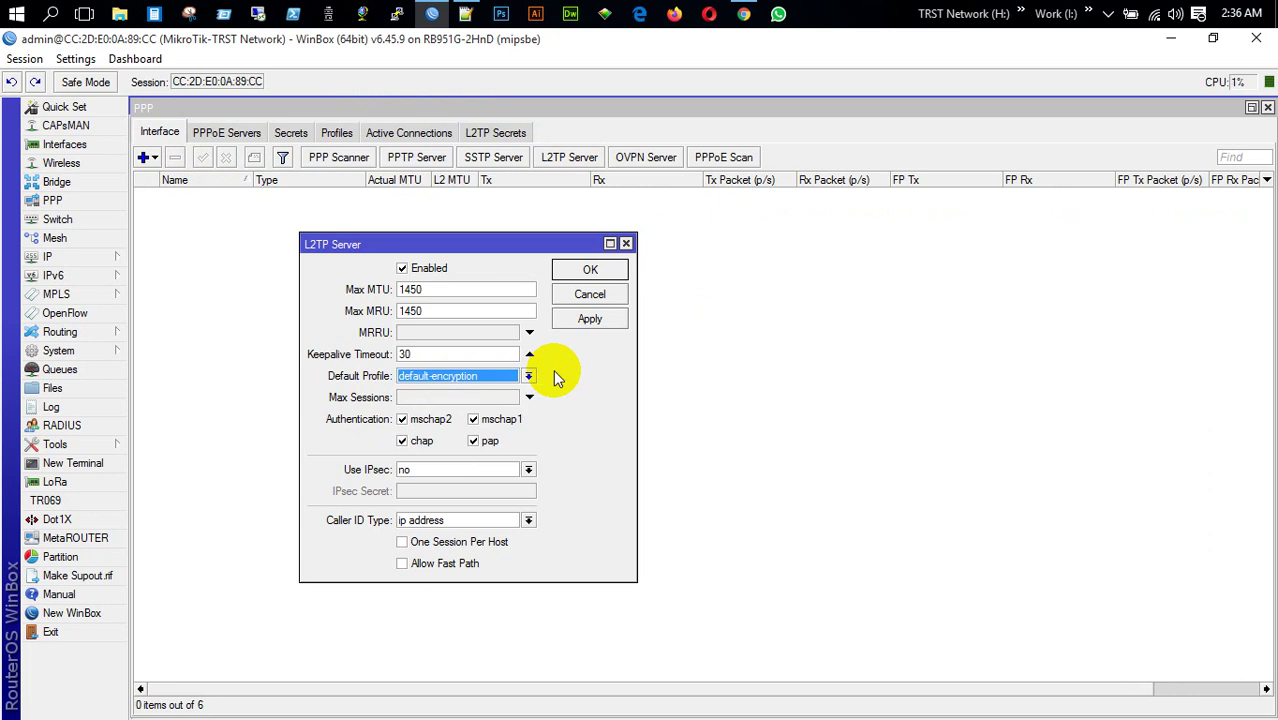
click(590, 294)
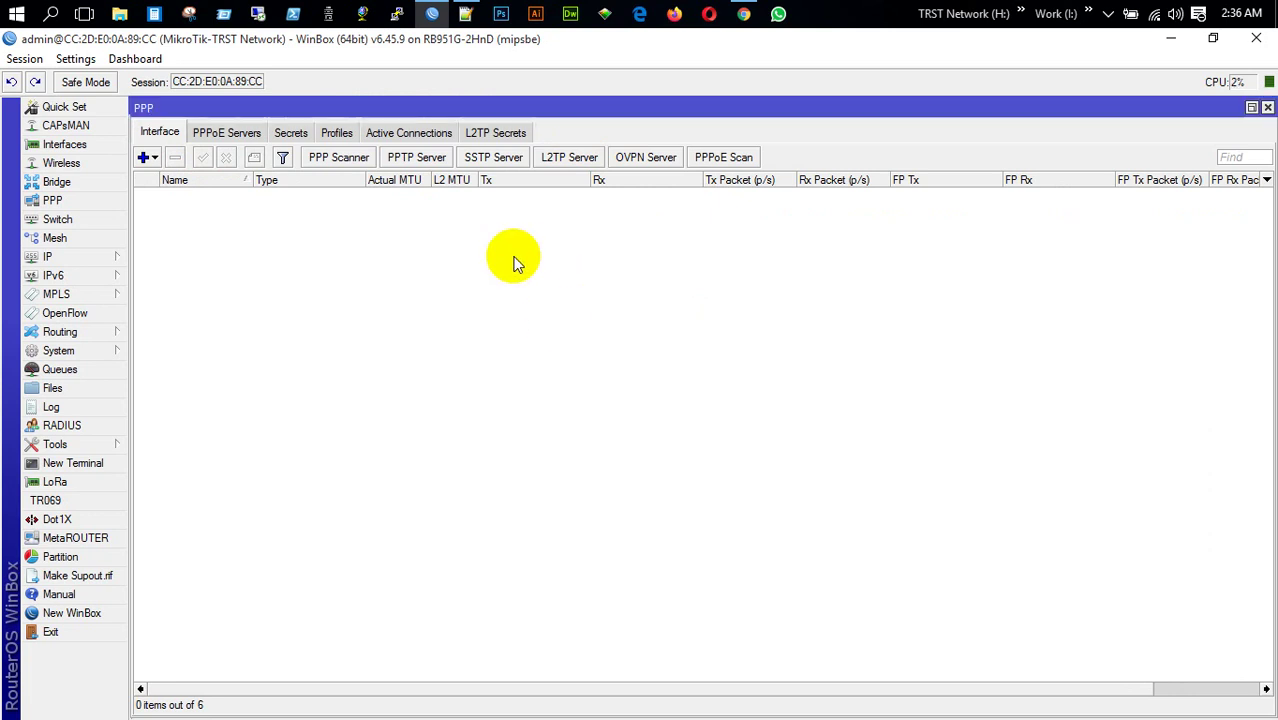
Browse the PPP profiles, starting a new profile and discarding it
click(338, 136)
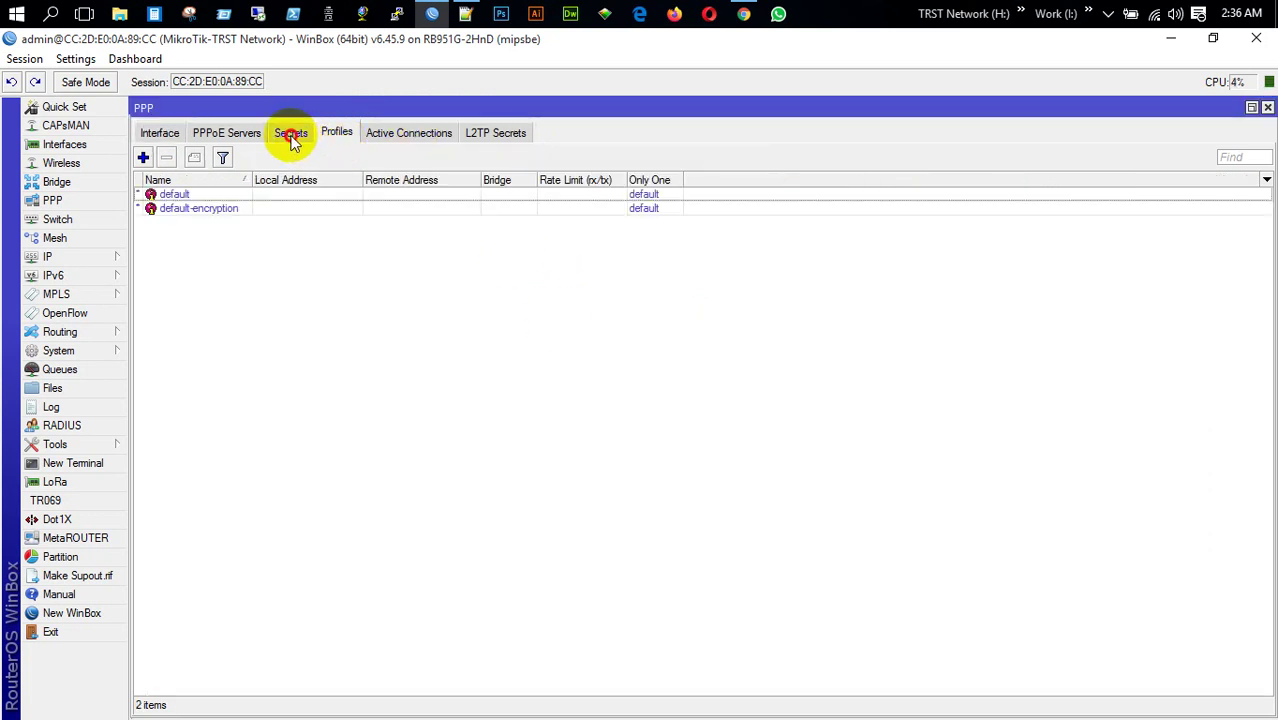
click(290, 133)
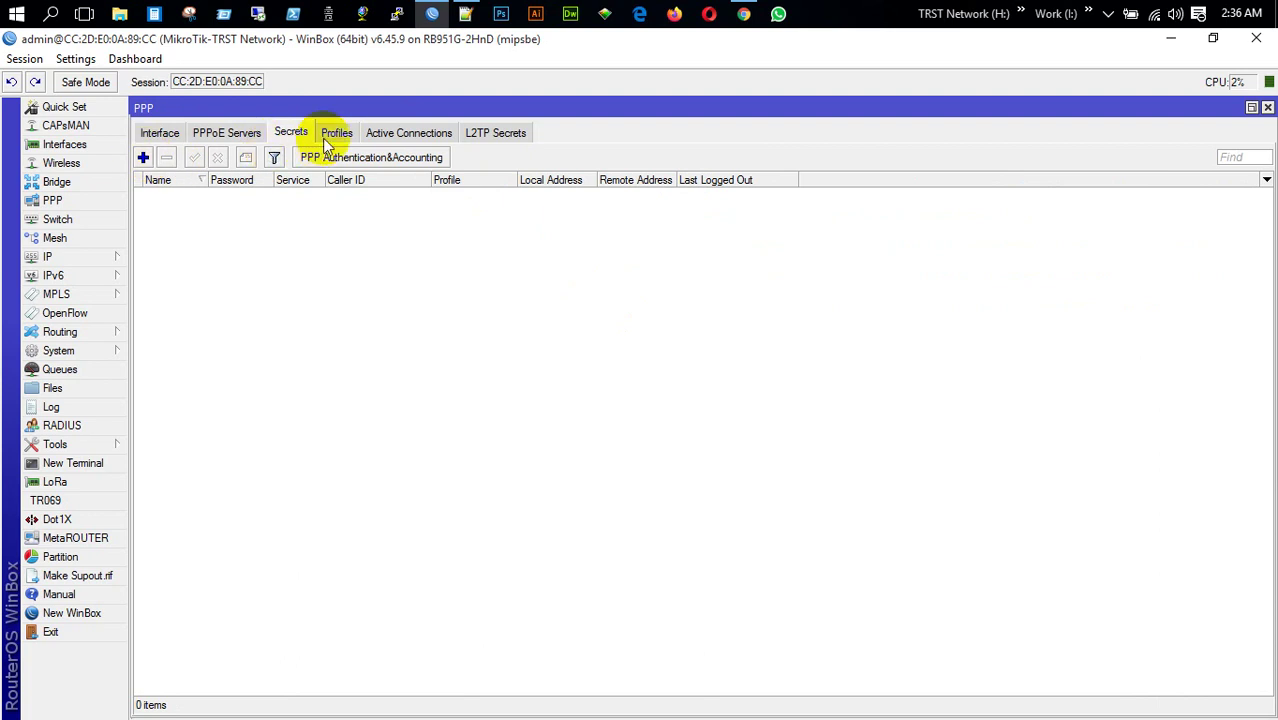
click(335, 134)
click(143, 157)
click(324, 180)
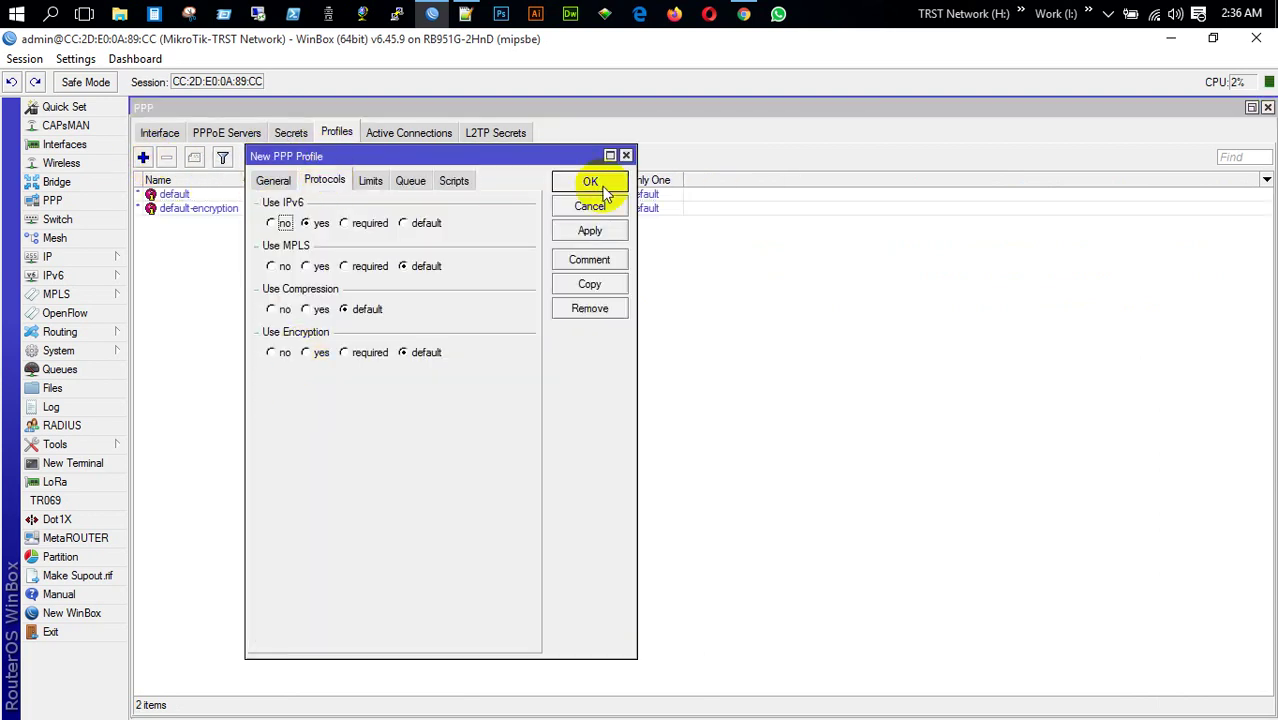
click(624, 156)
Create a new PPP secret with username, password, service l2tp and profile default-encryption
click(290, 133)
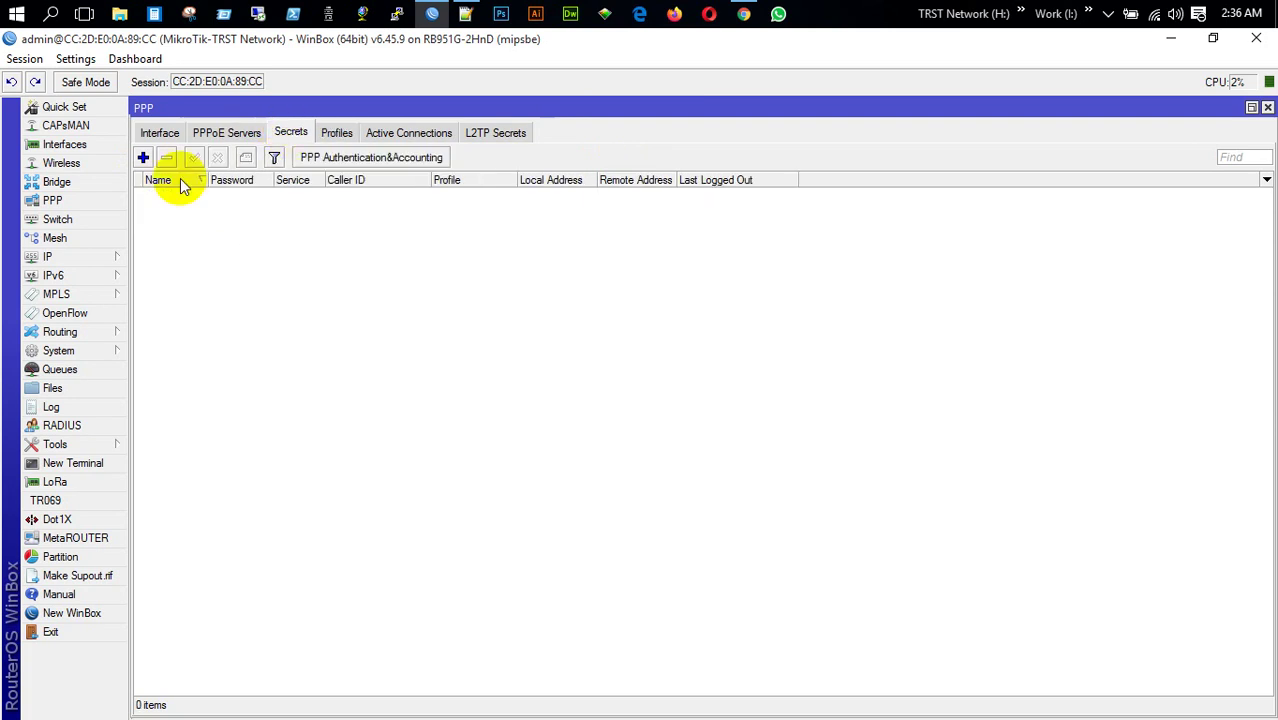
click(143, 158)
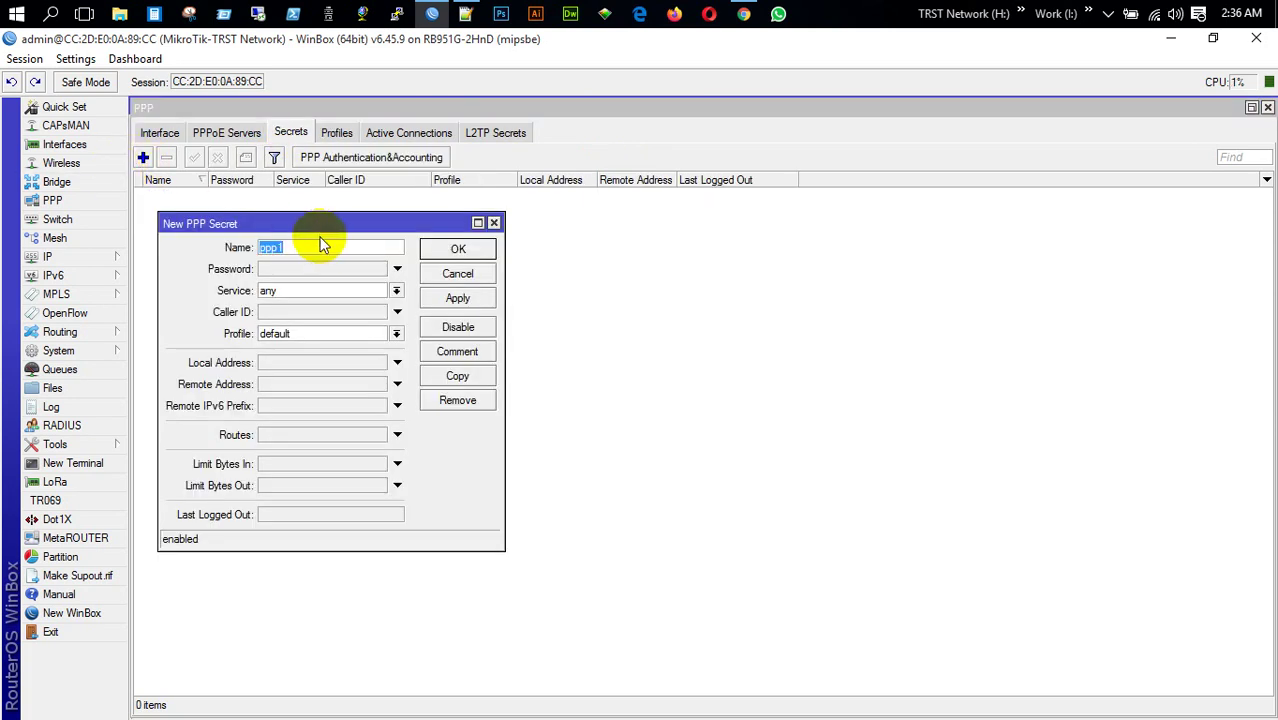
click(325, 251)
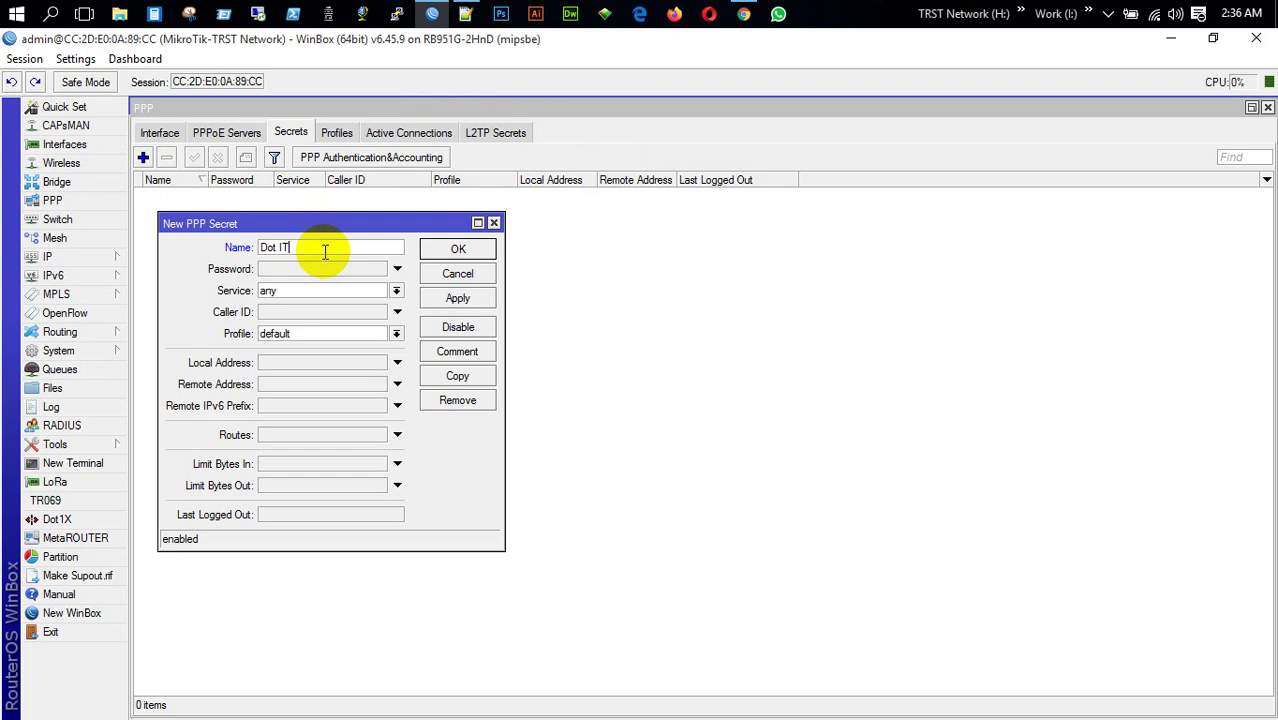
click(331, 267)
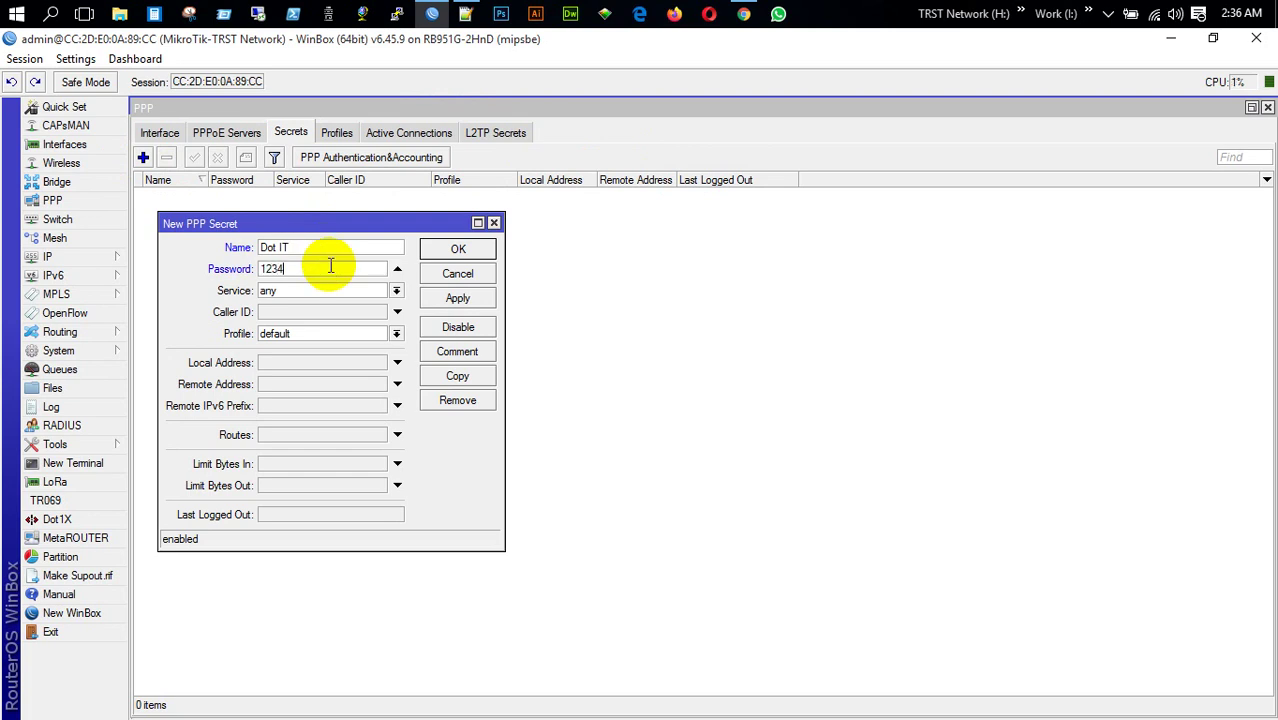
click(346, 290)
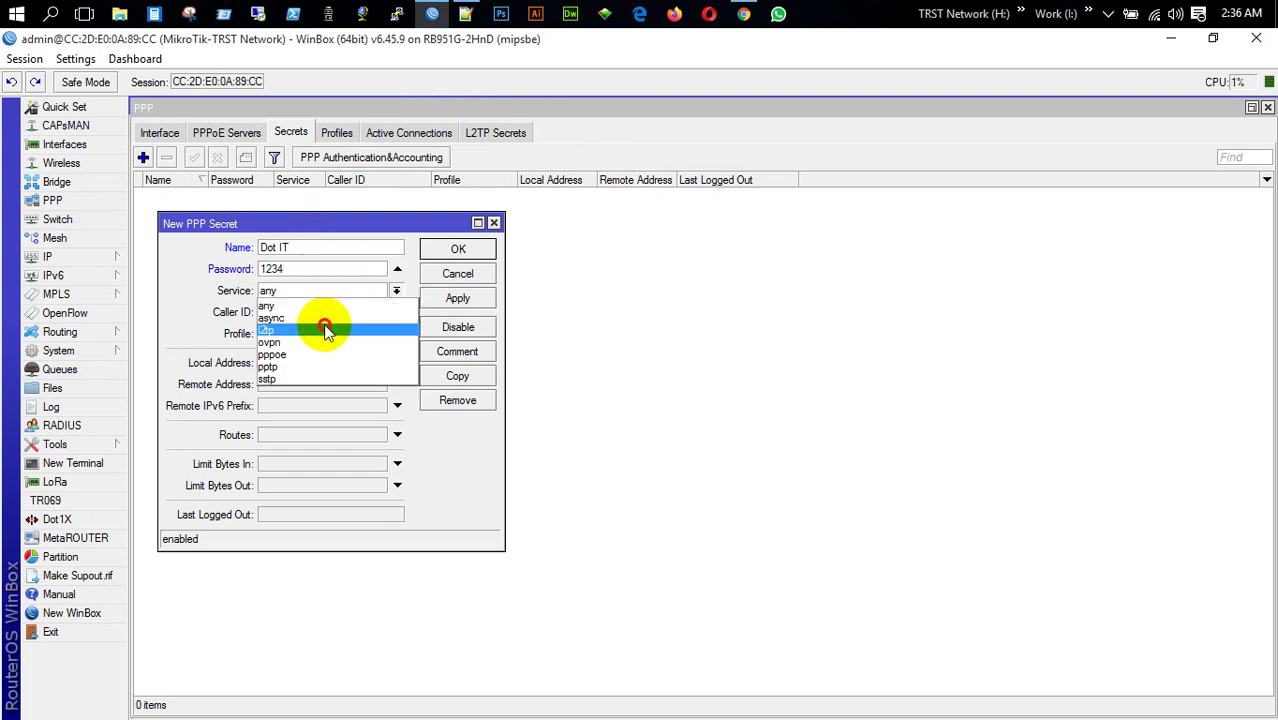
click(328, 323)
click(335, 335)
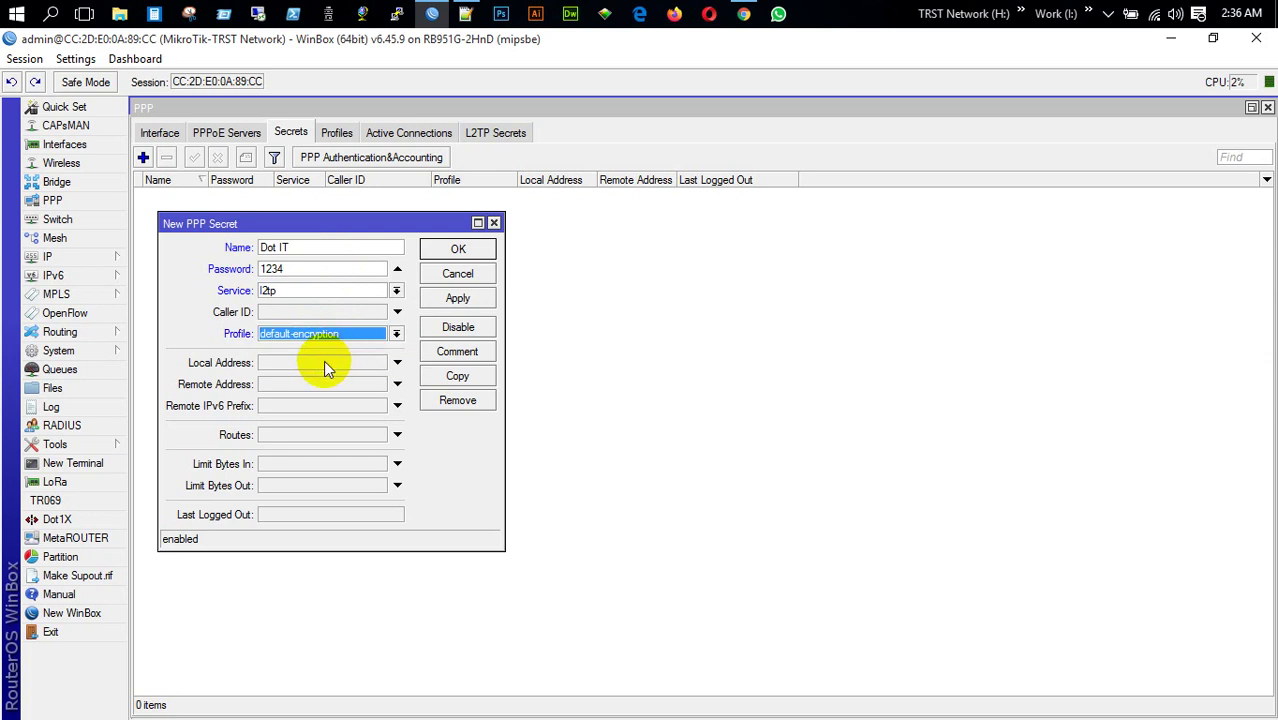
Set the secret's local address 172.17.0.1 and remote address 172.17.0.10, then save it
click(323, 362)
text(17)
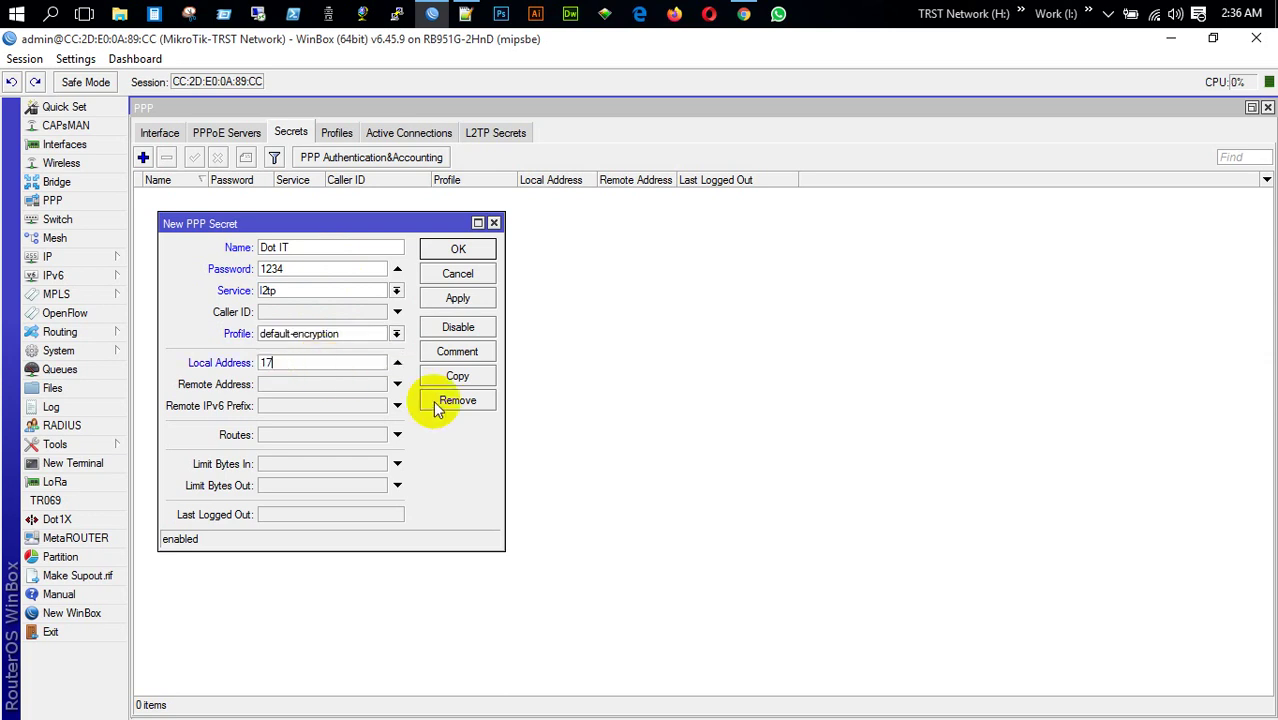
text(2.17.0.1)
key(Tab)
text(17)
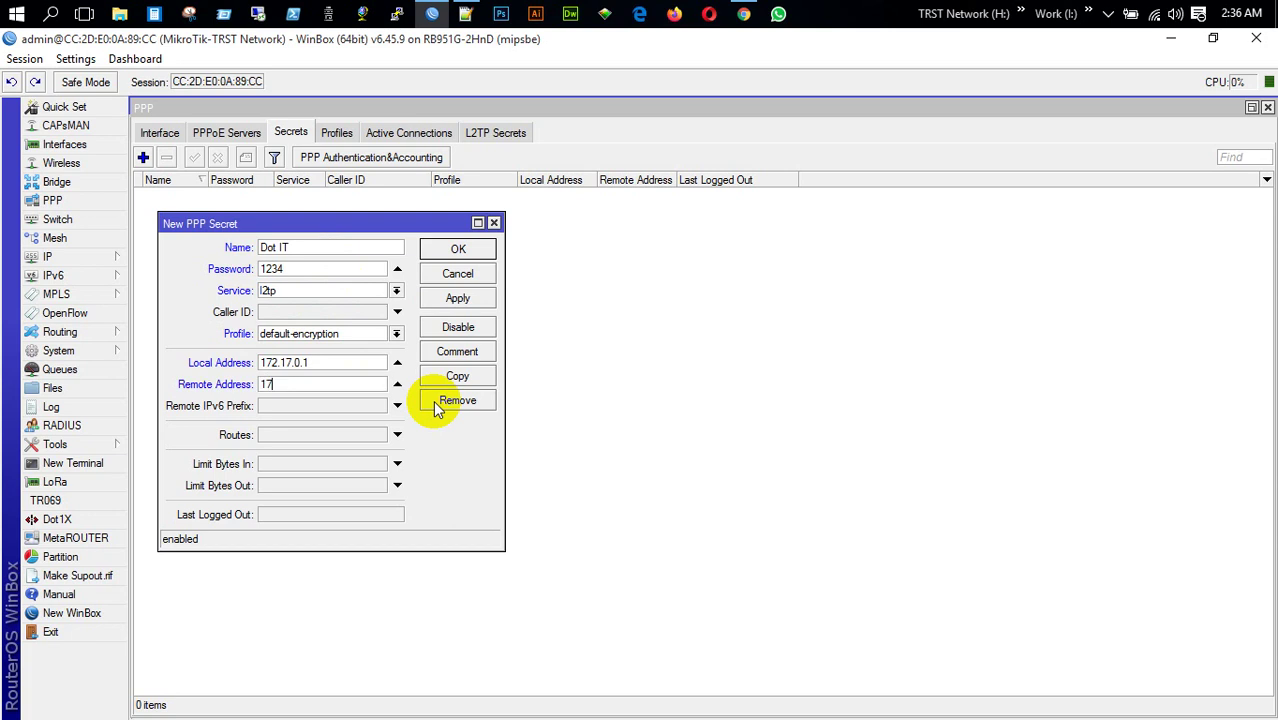
text(2.17.0.10)
click(457, 299)
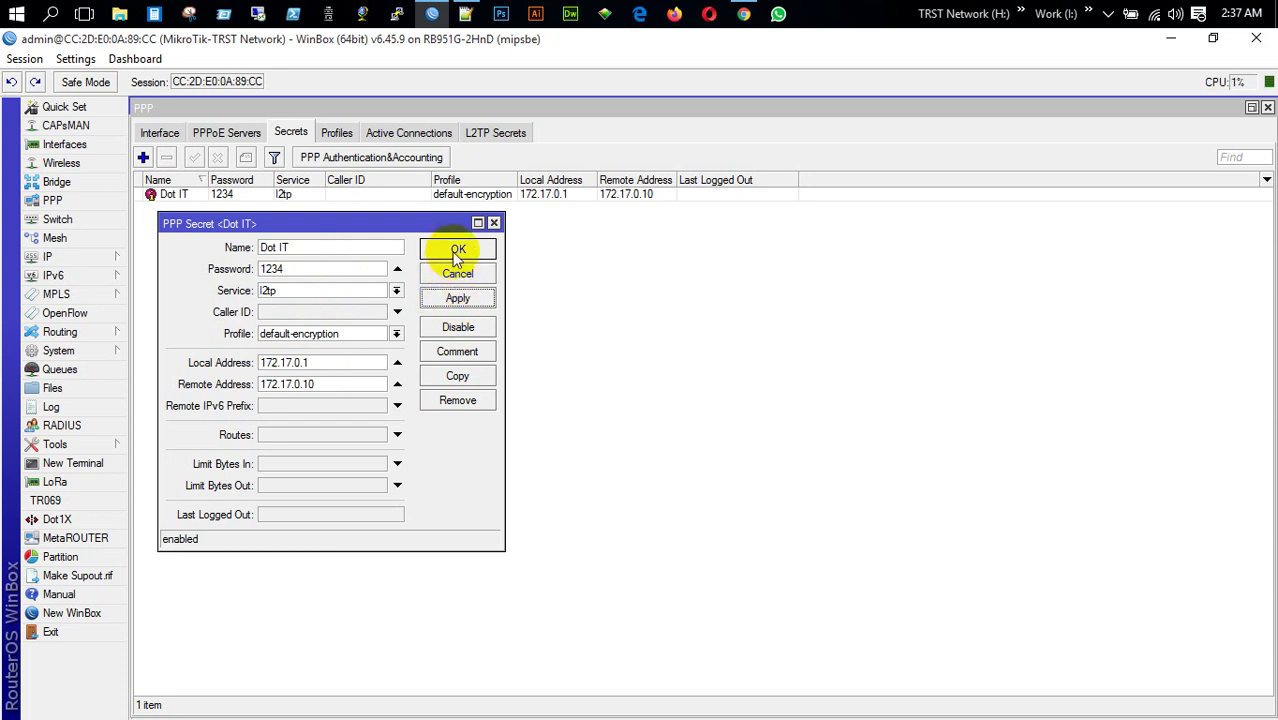
click(457, 251)
Review the 172.16.0.1/24 address entry and the new L2TP secret
click(40, 257)
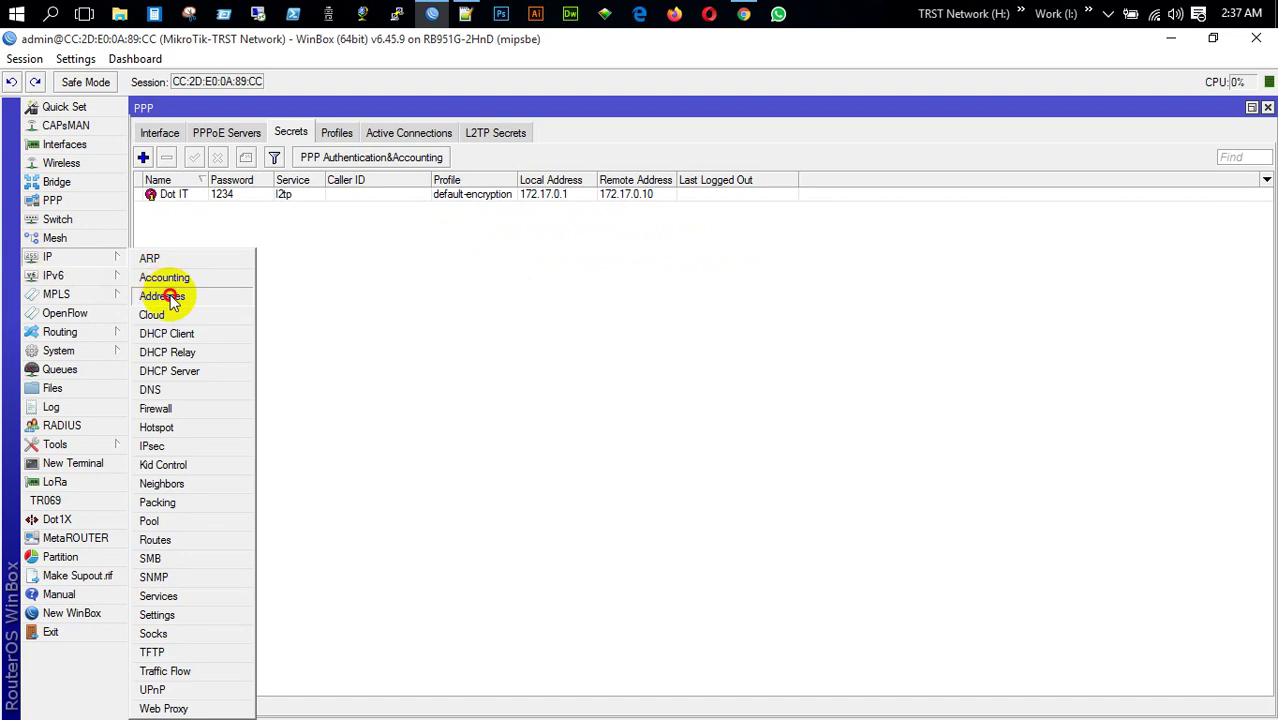
click(172, 300)
click(330, 312)
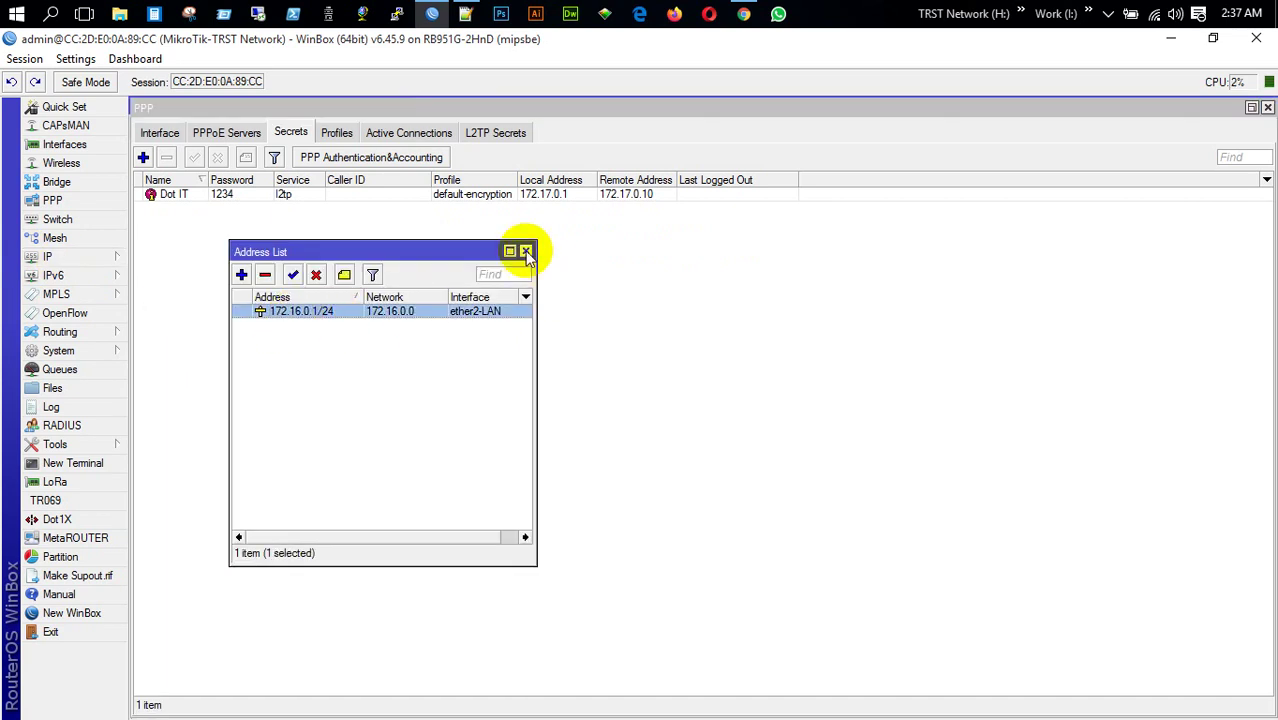
click(526, 251)
click(558, 197)
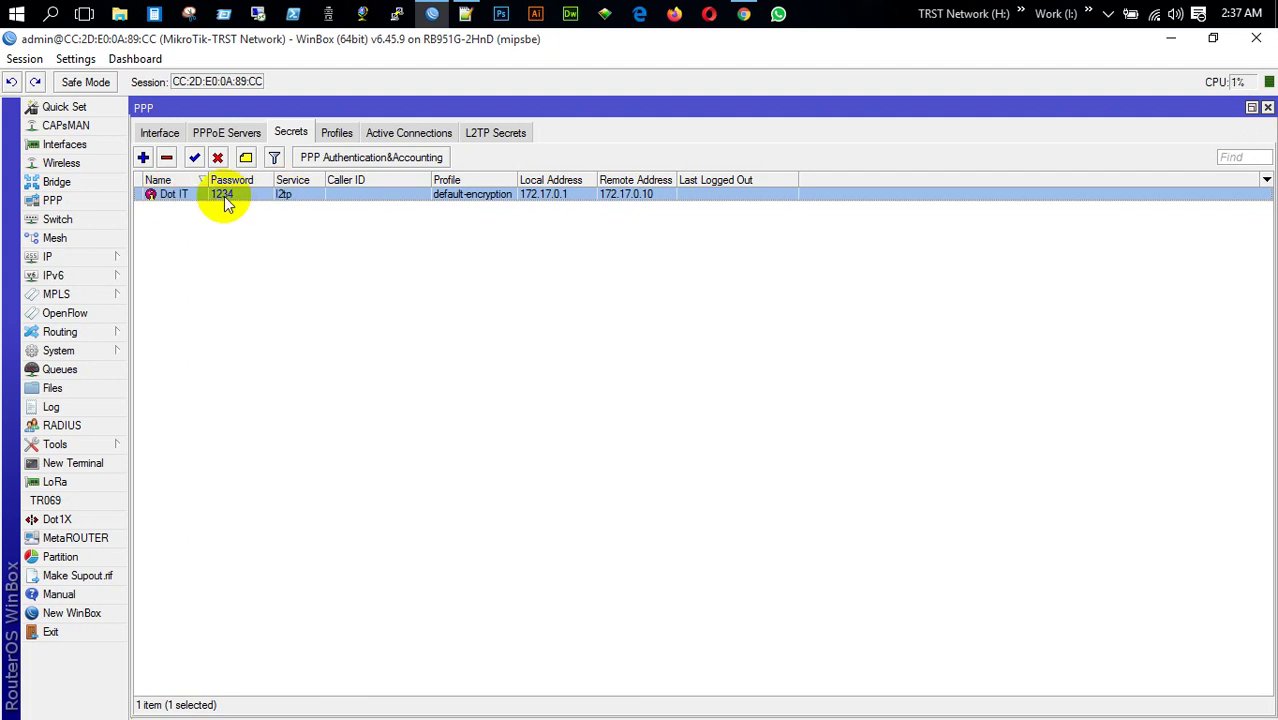
Close the WinBox session and refresh the desktop
click(1254, 40)
right_click(845, 156)
click(921, 218)
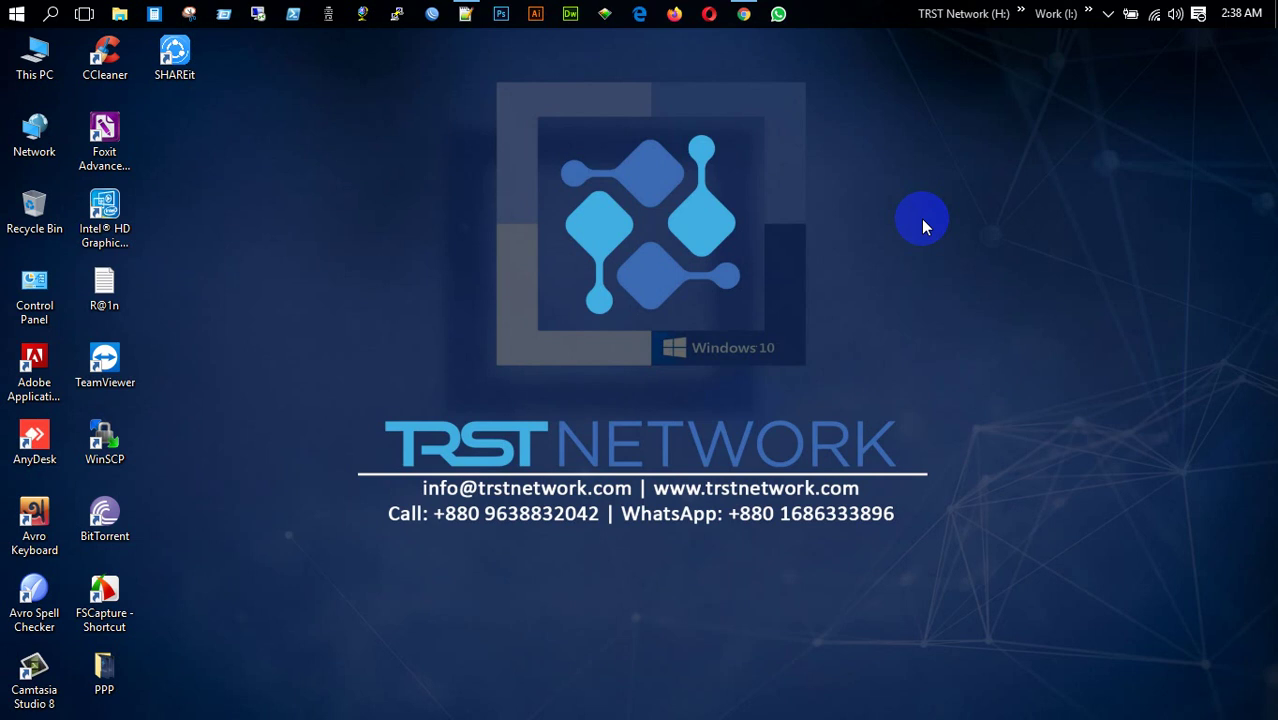
Refresh the desktop, relaunch WinBox and connect to the second router
right_click(707, 218)
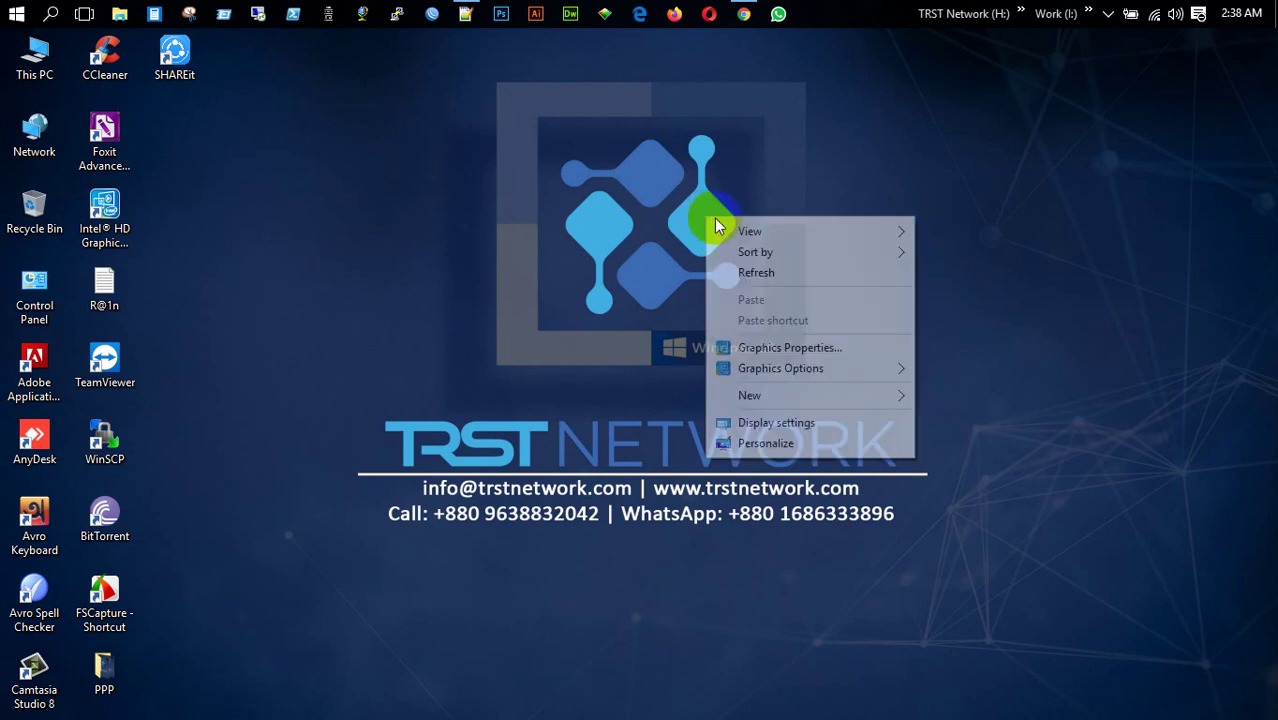
click(762, 274)
click(432, 14)
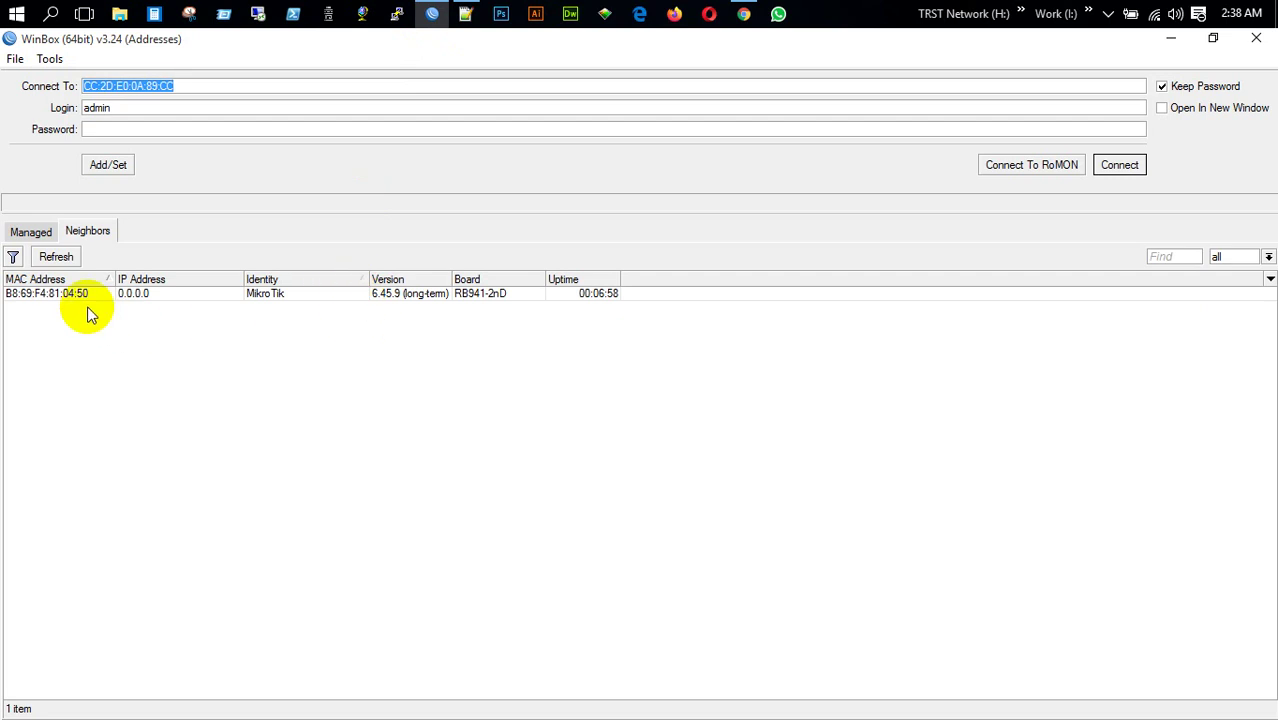
click(85, 295)
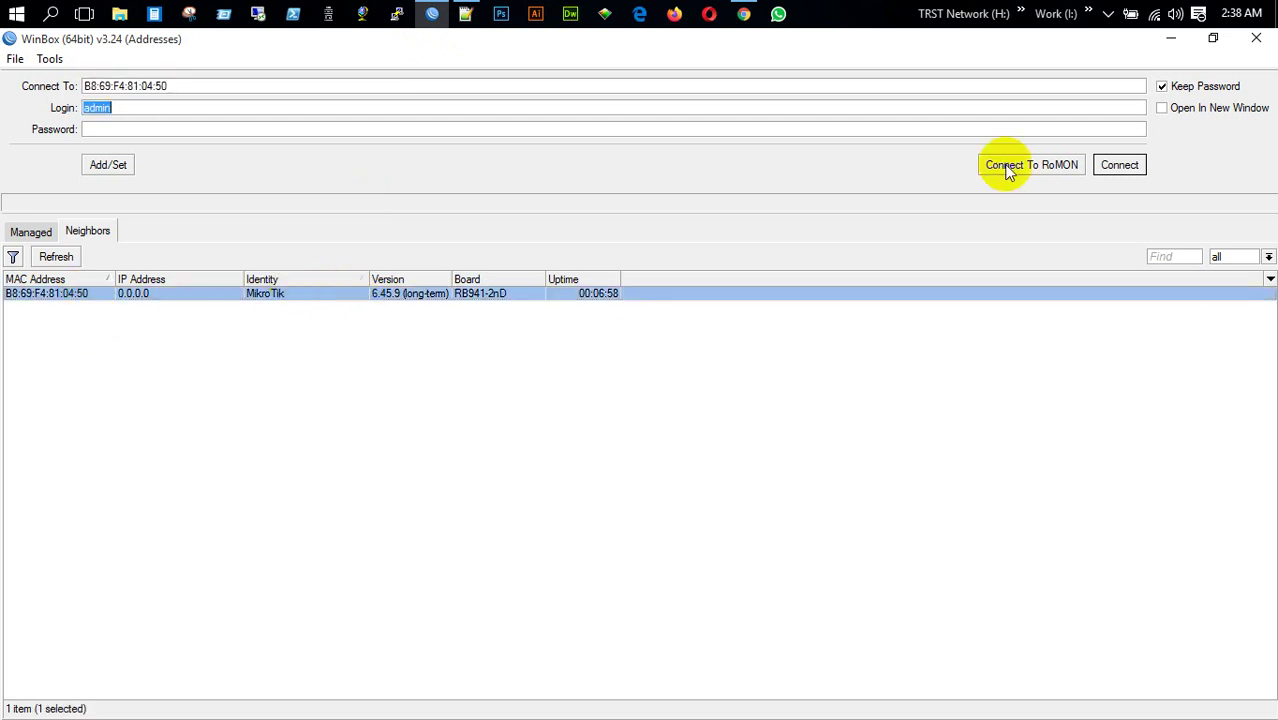
click(1116, 165)
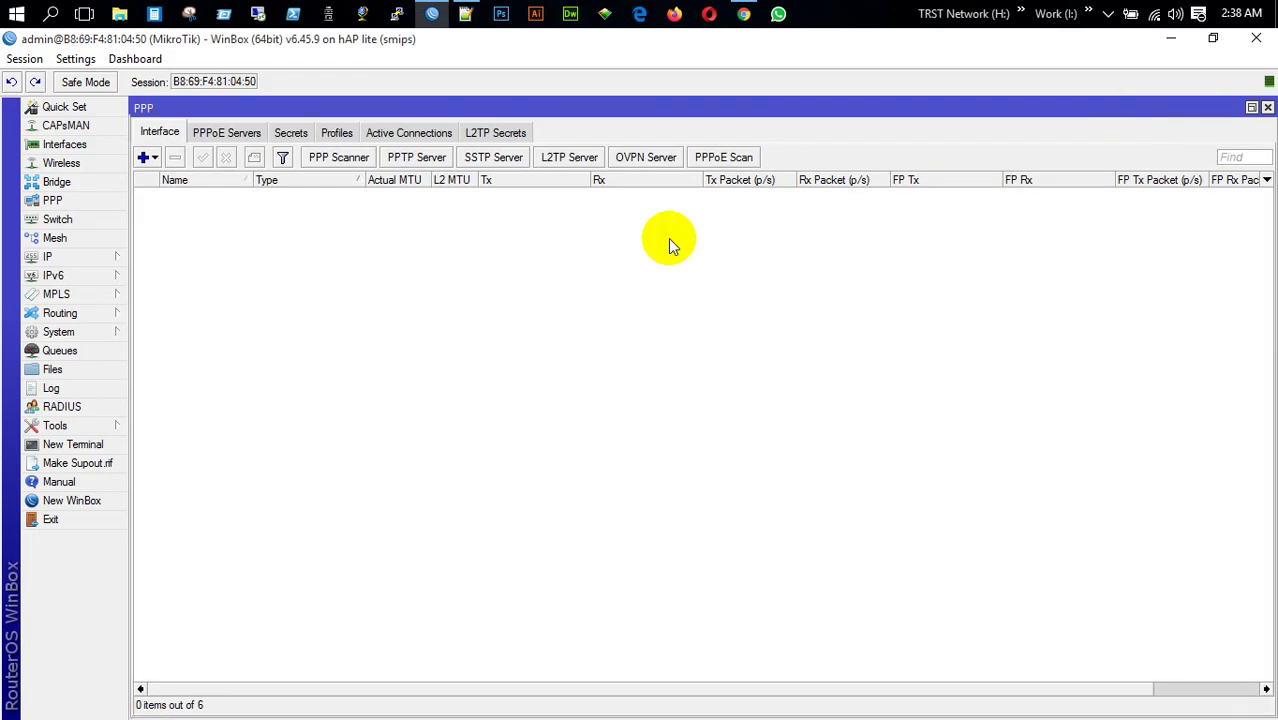
Append '-Dot IT' to the router identity, making it MikroTik-Dot IT
click(70, 332)
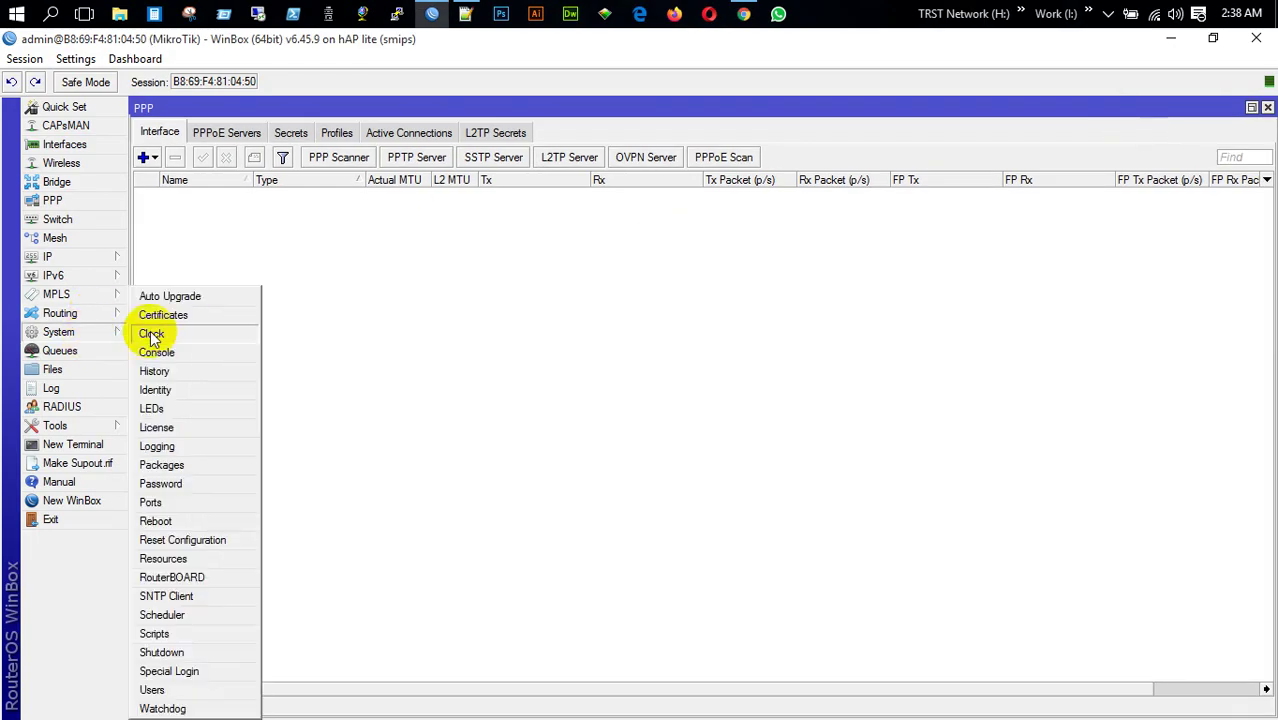
click(187, 389)
click(522, 393)
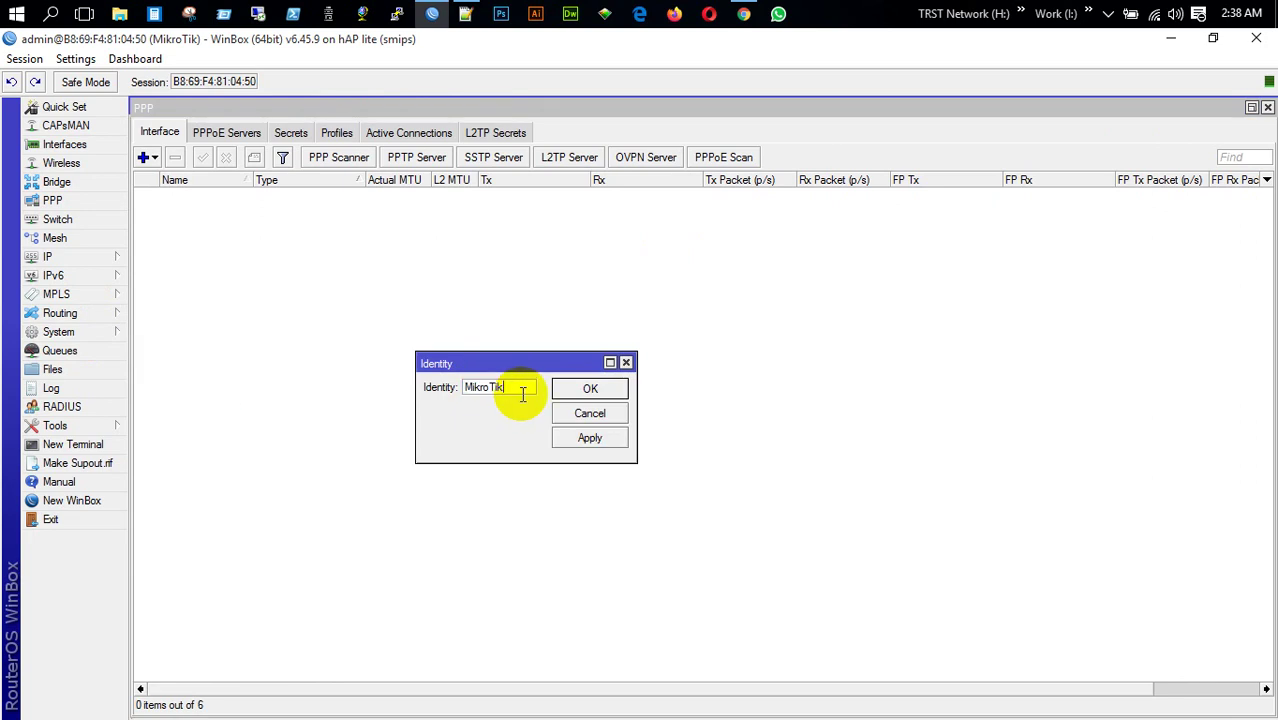
text(-Dot IT)
click(588, 392)
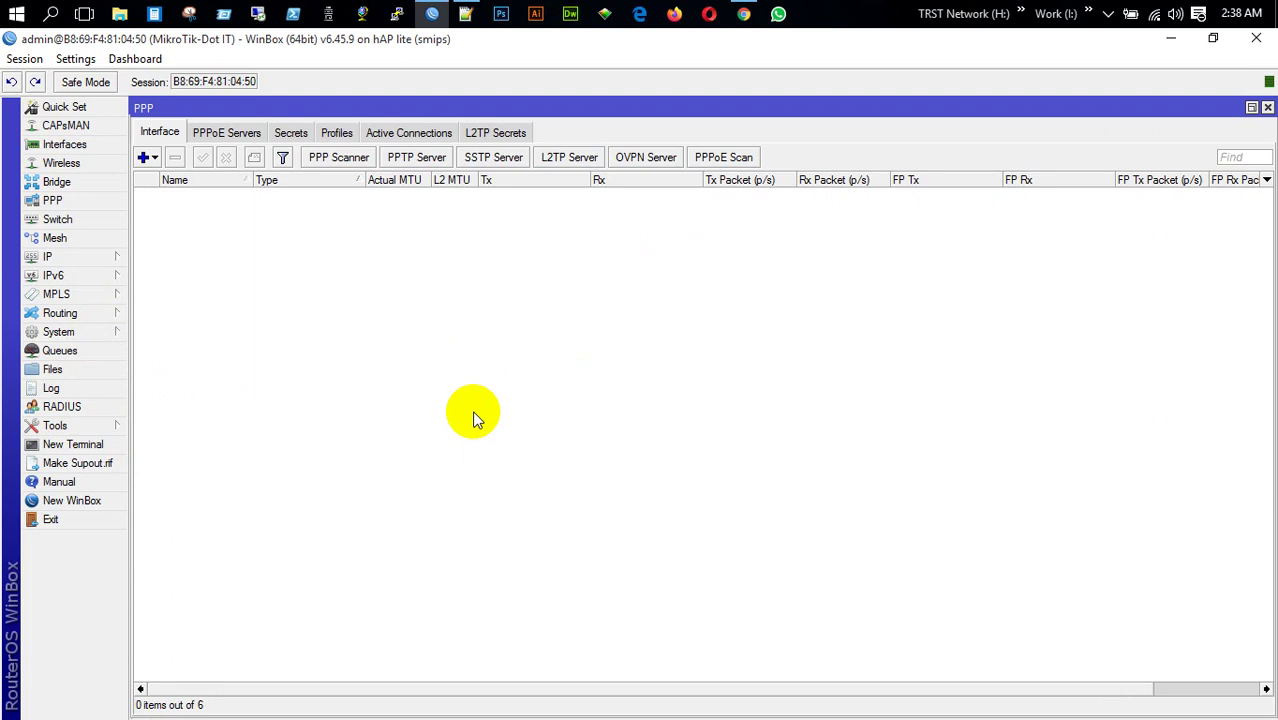
click(1267, 107)
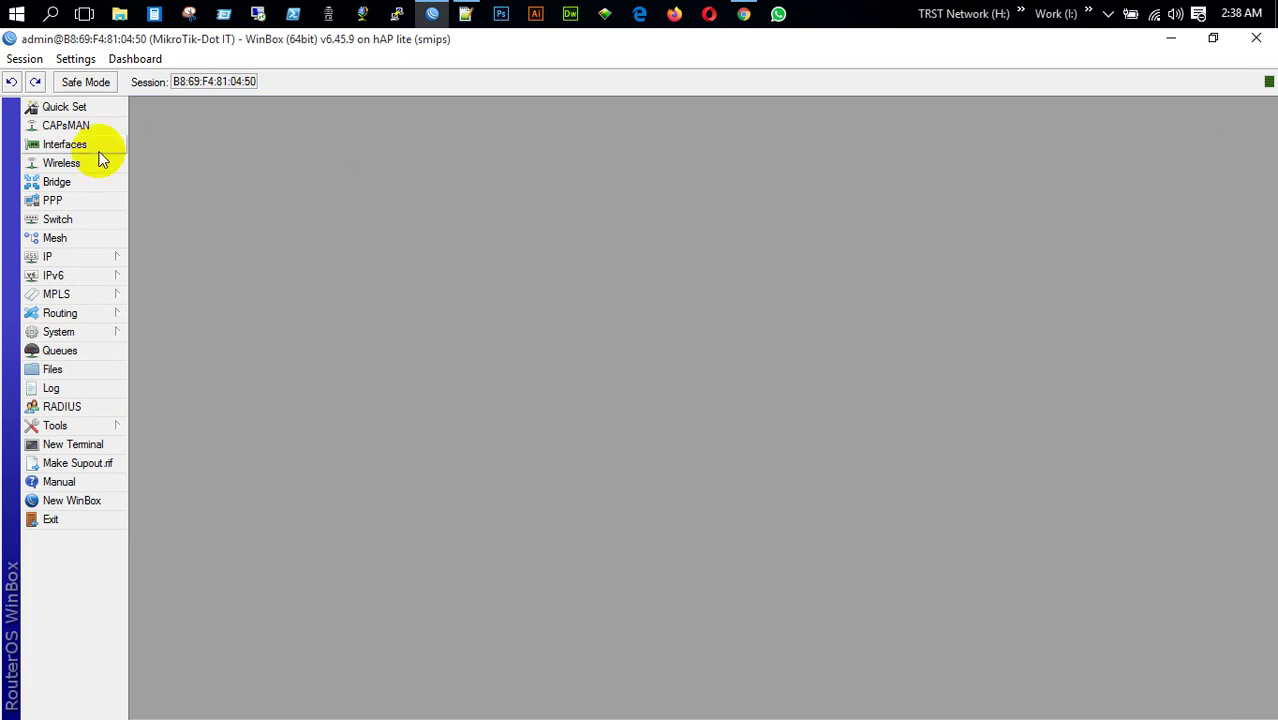
Rename interface ether2 to ether2-MT
click(62, 145)
double_click(186, 208)
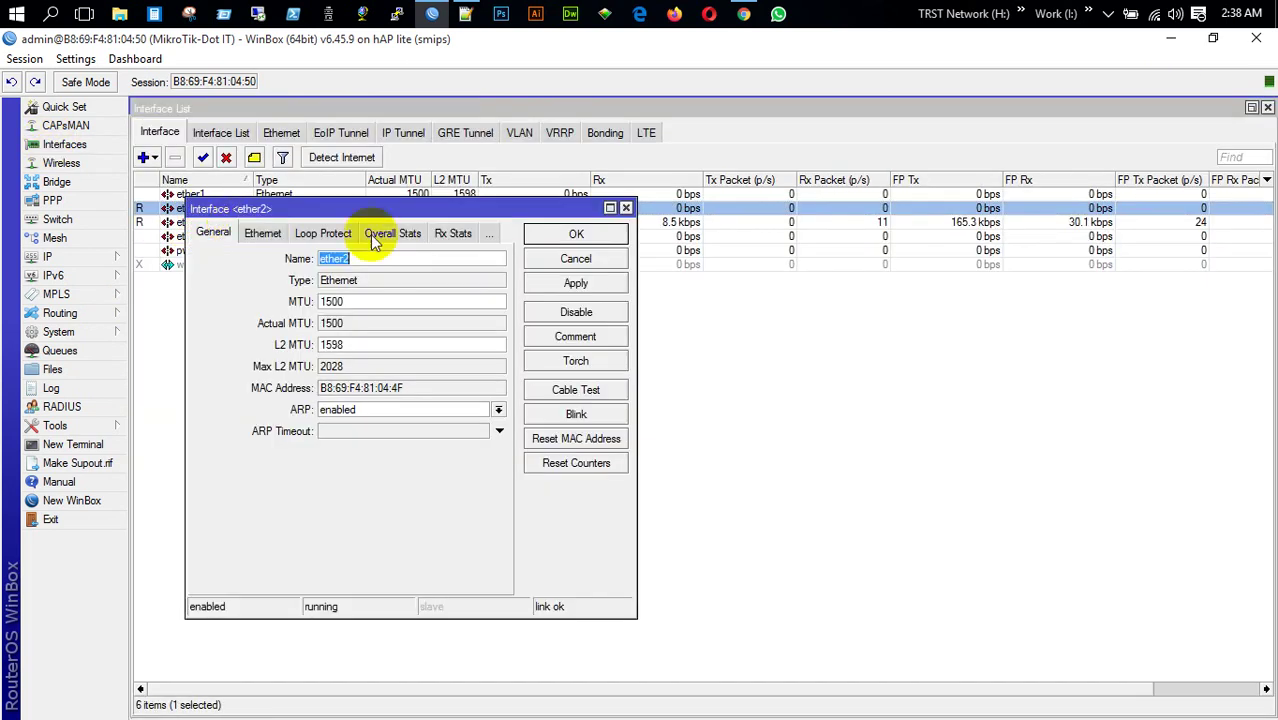
click(419, 258)
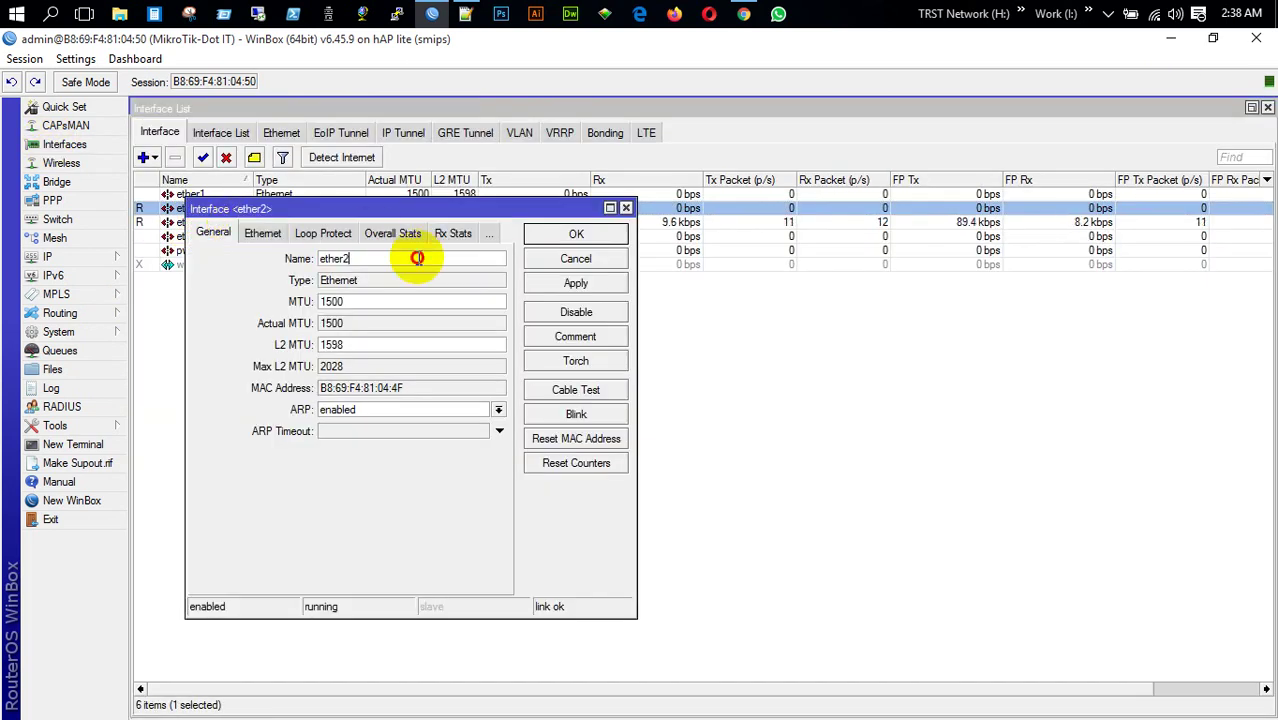
text(-MT)
key(Return)
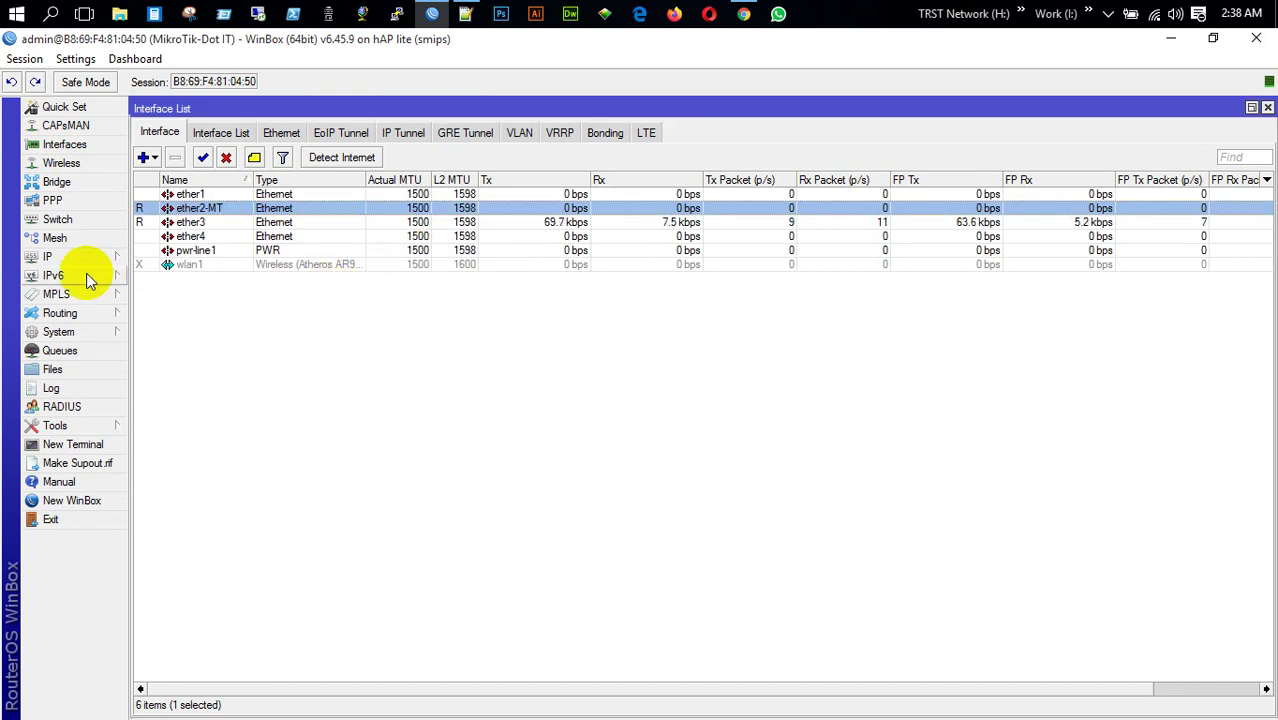
Add address 172.16.0.2/24 on ether2-MT, correcting the mistyped slash
click(75, 258)
click(181, 298)
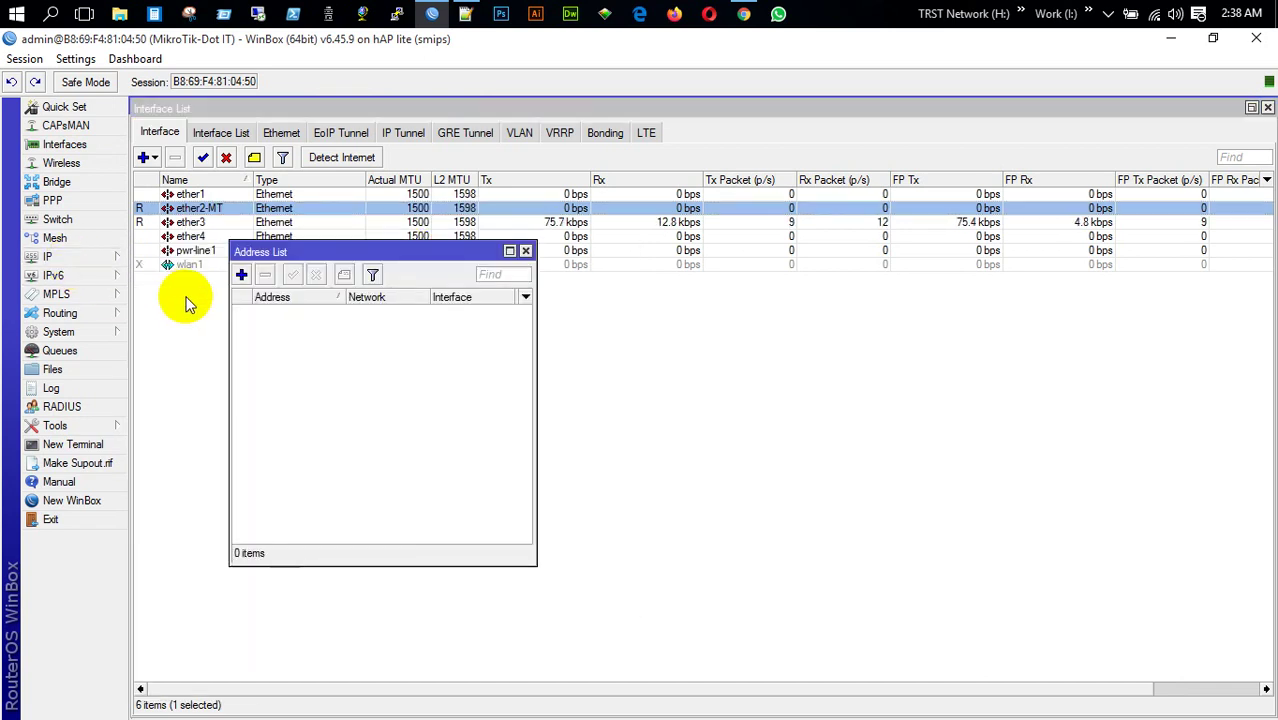
click(241, 274)
text(17)
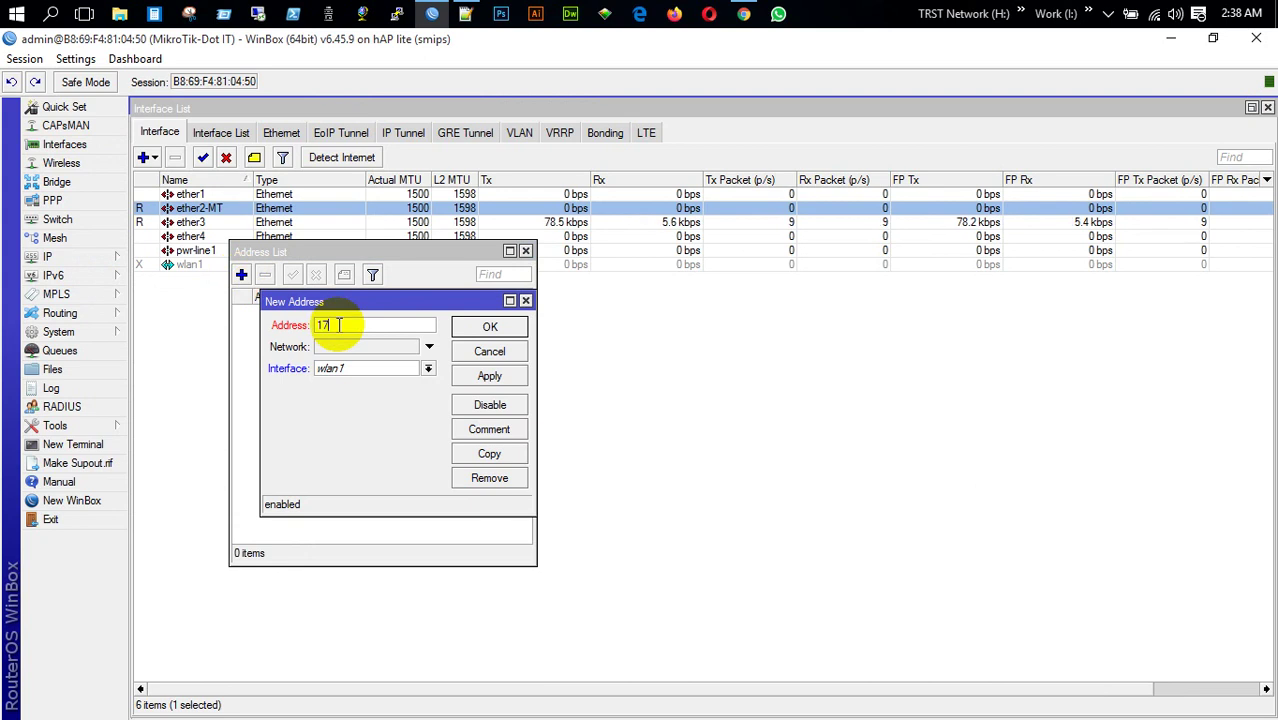
text(2.16.0.224)
click(428, 369)
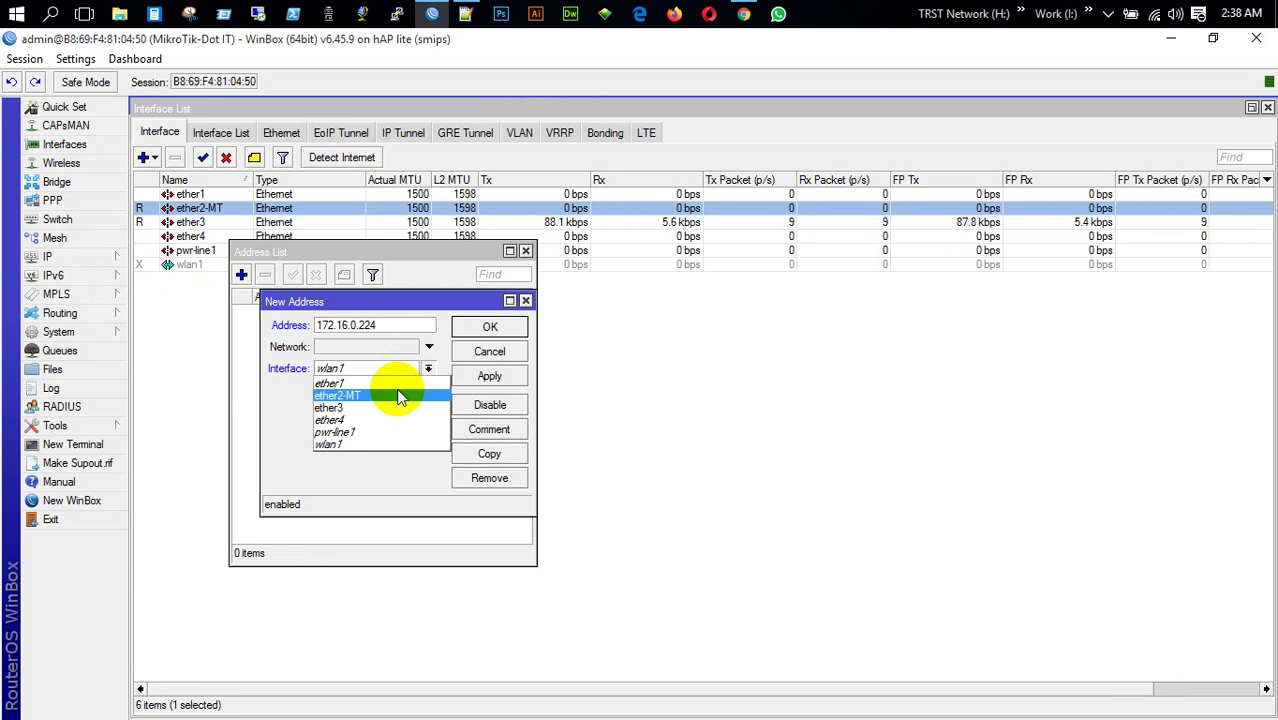
click(399, 395)
click(489, 376)
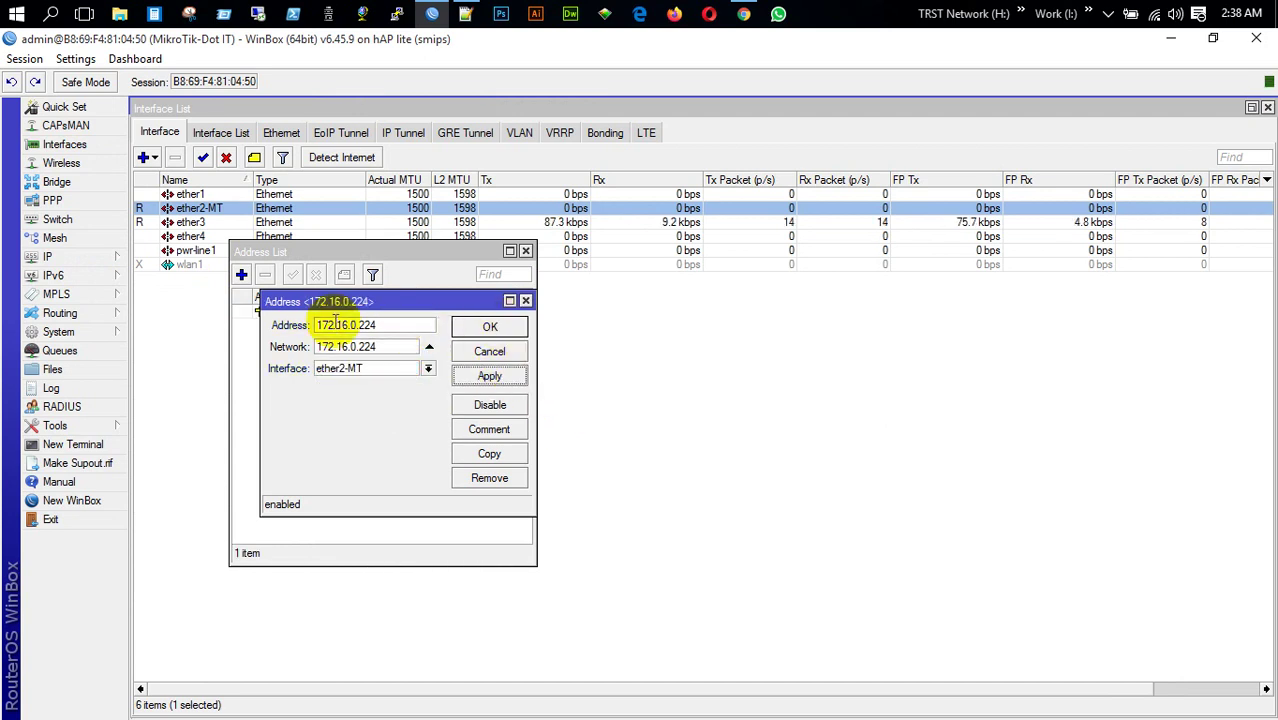
click(366, 325)
text(/)
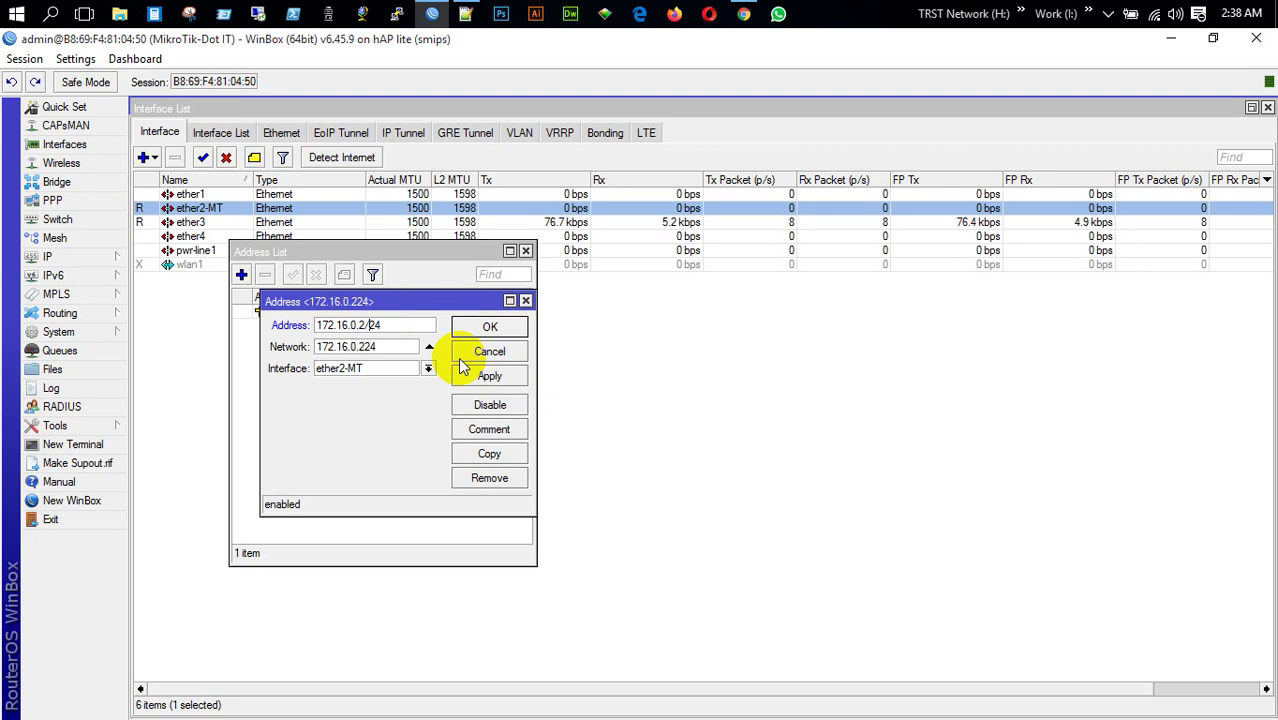
click(489, 376)
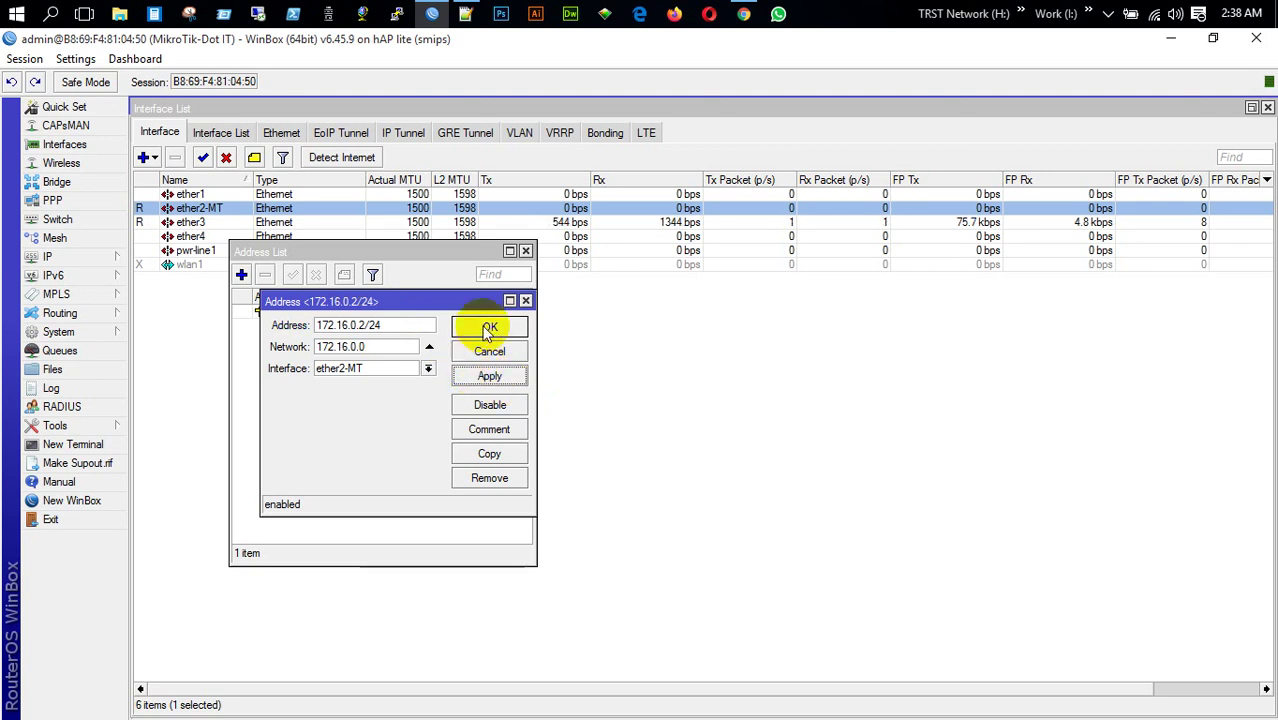
Save the address entry on network 172.16.0.0 and close the address list
double_click(412, 345)
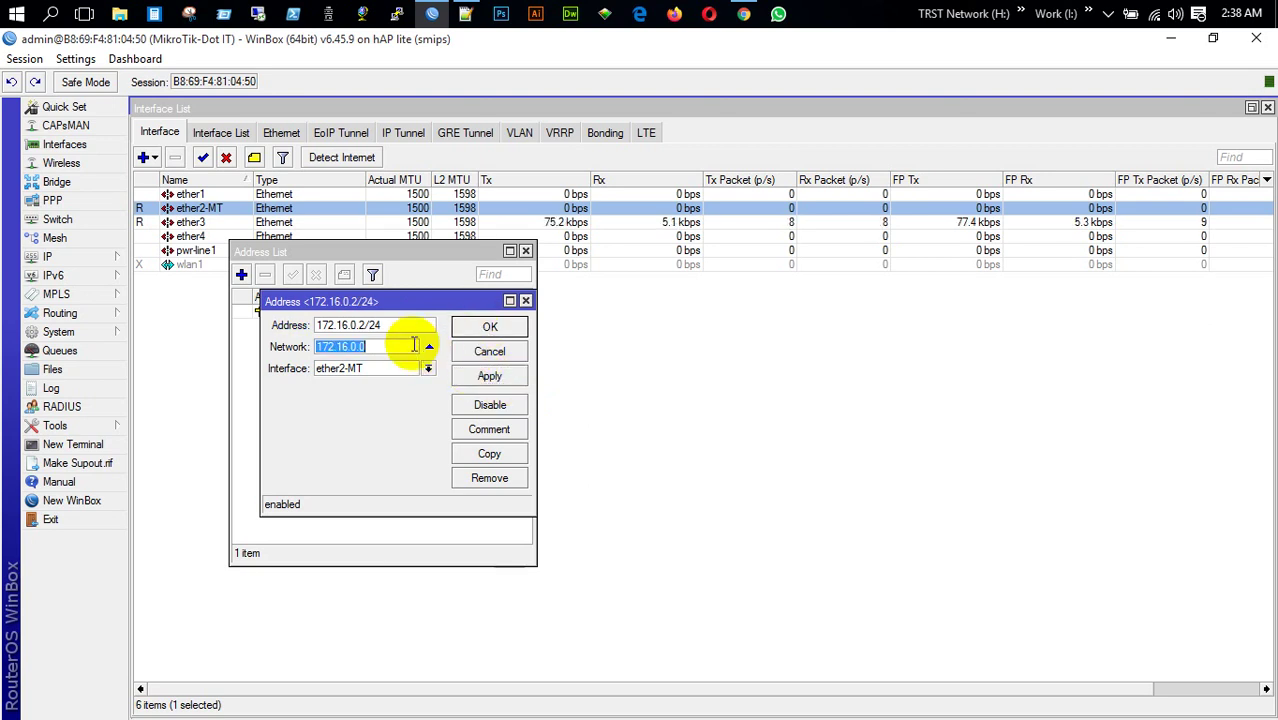
click(480, 327)
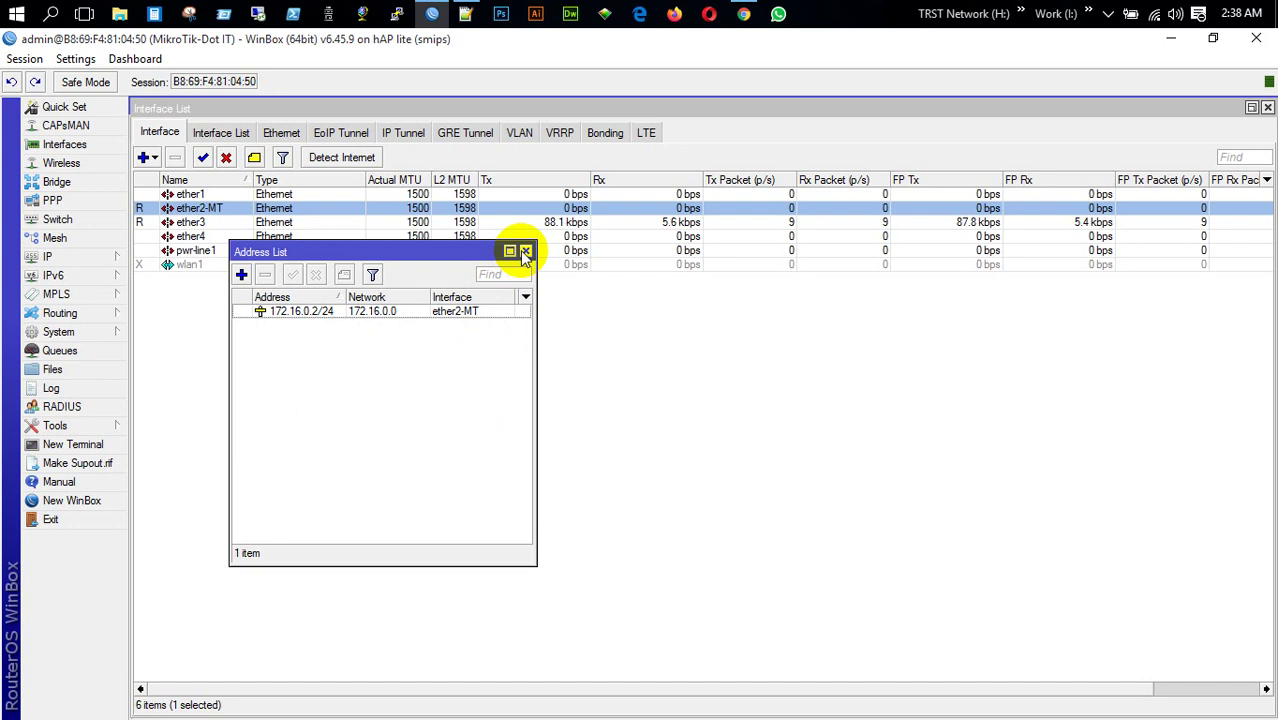
click(525, 251)
click(88, 258)
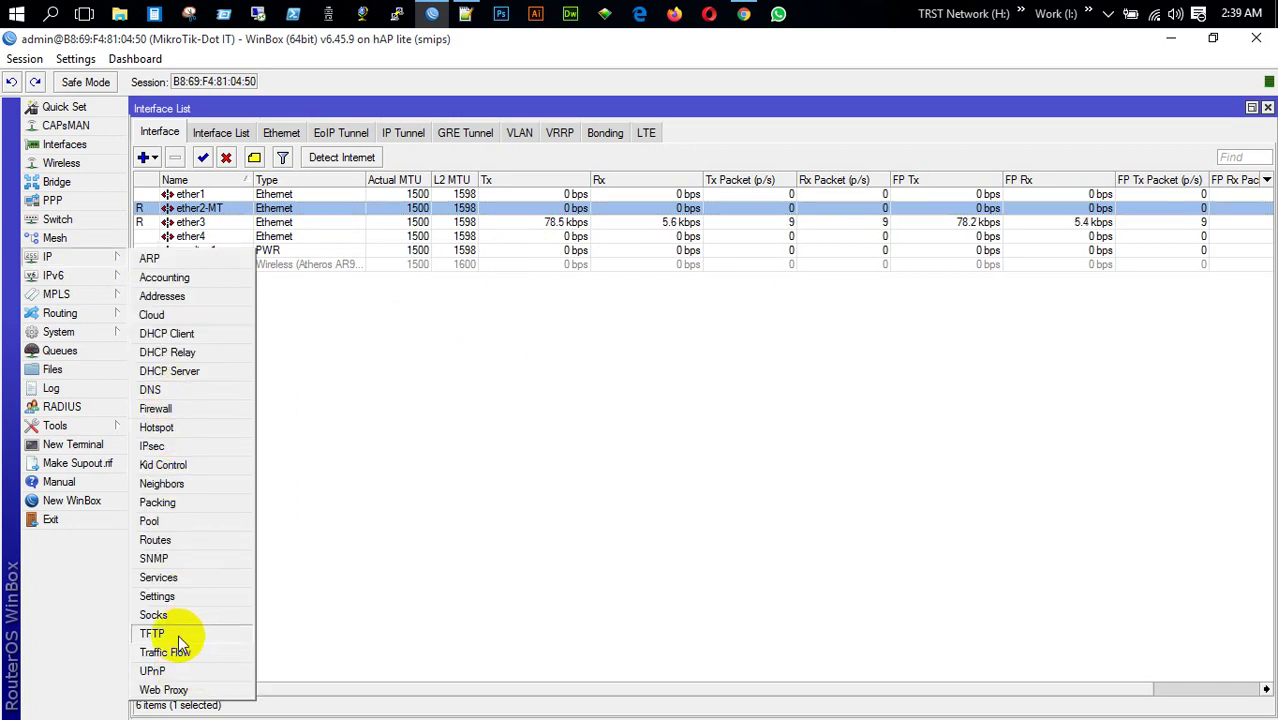
click(155, 540)
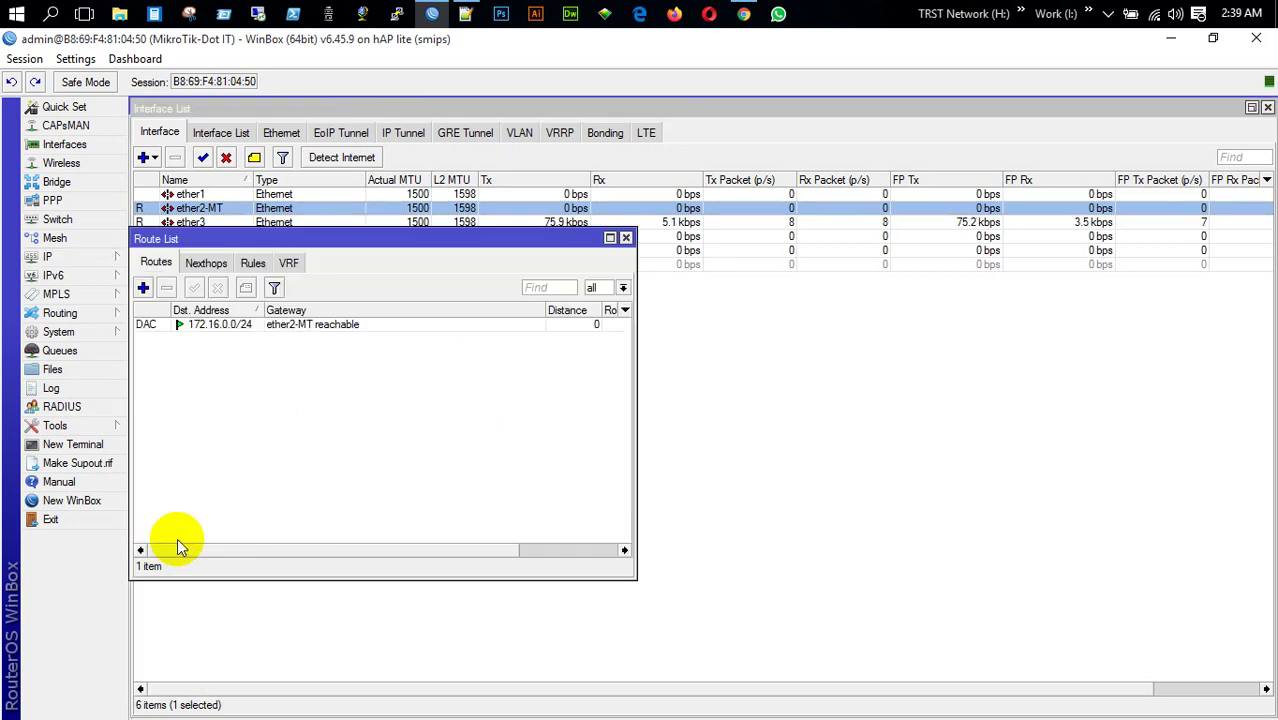
Add a default route 0.0.0.0/0 via gateway 172.16.0.1, then close the route list
click(143, 287)
click(280, 410)
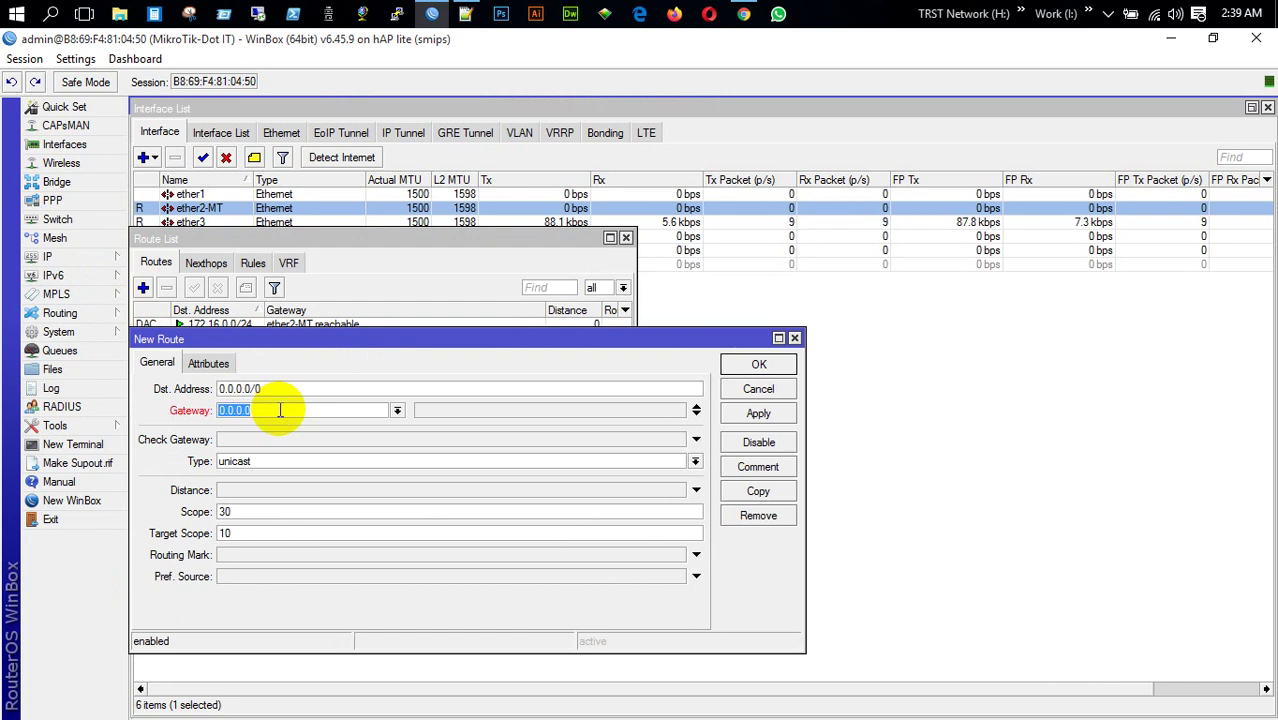
text(172.16.0.1)
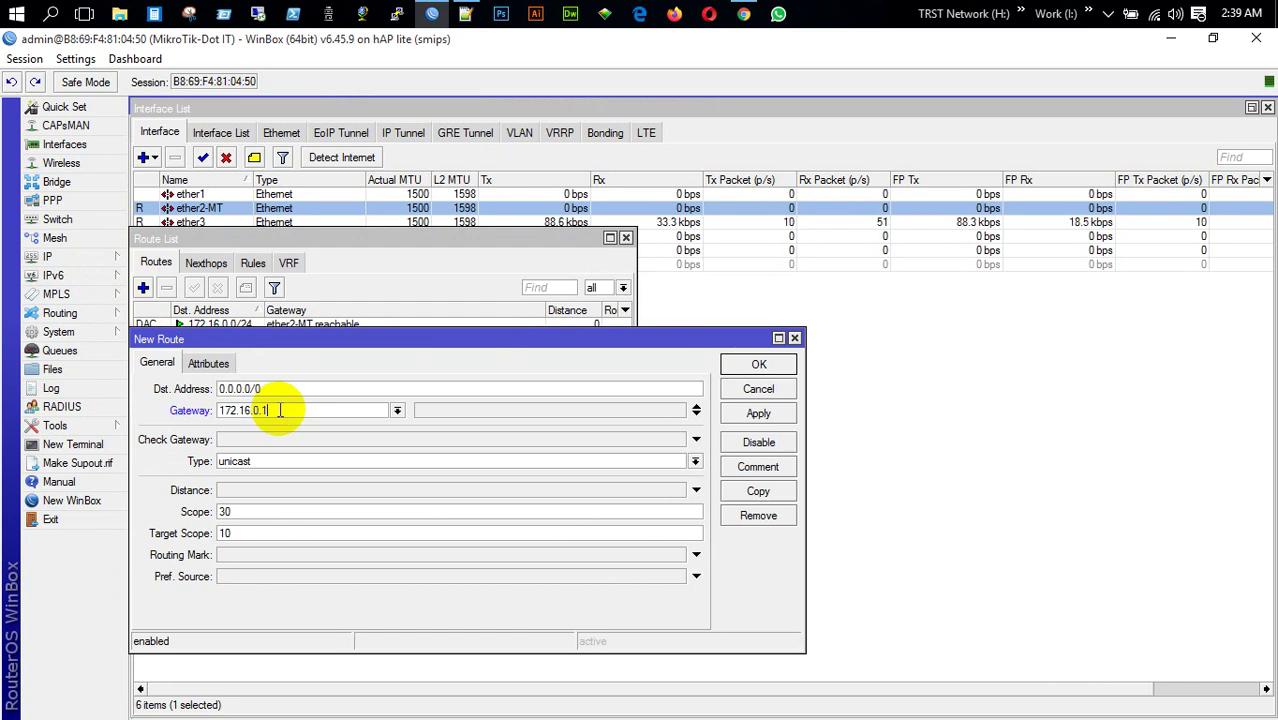
key(Return)
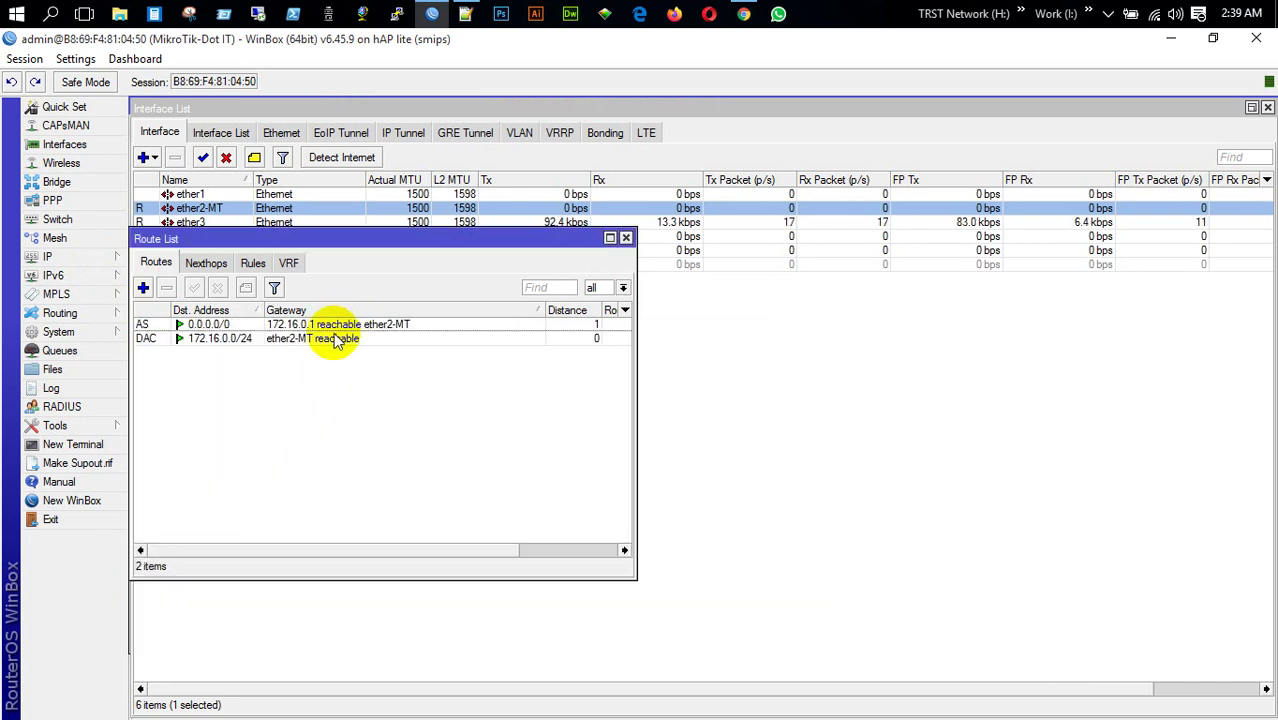
click(343, 325)
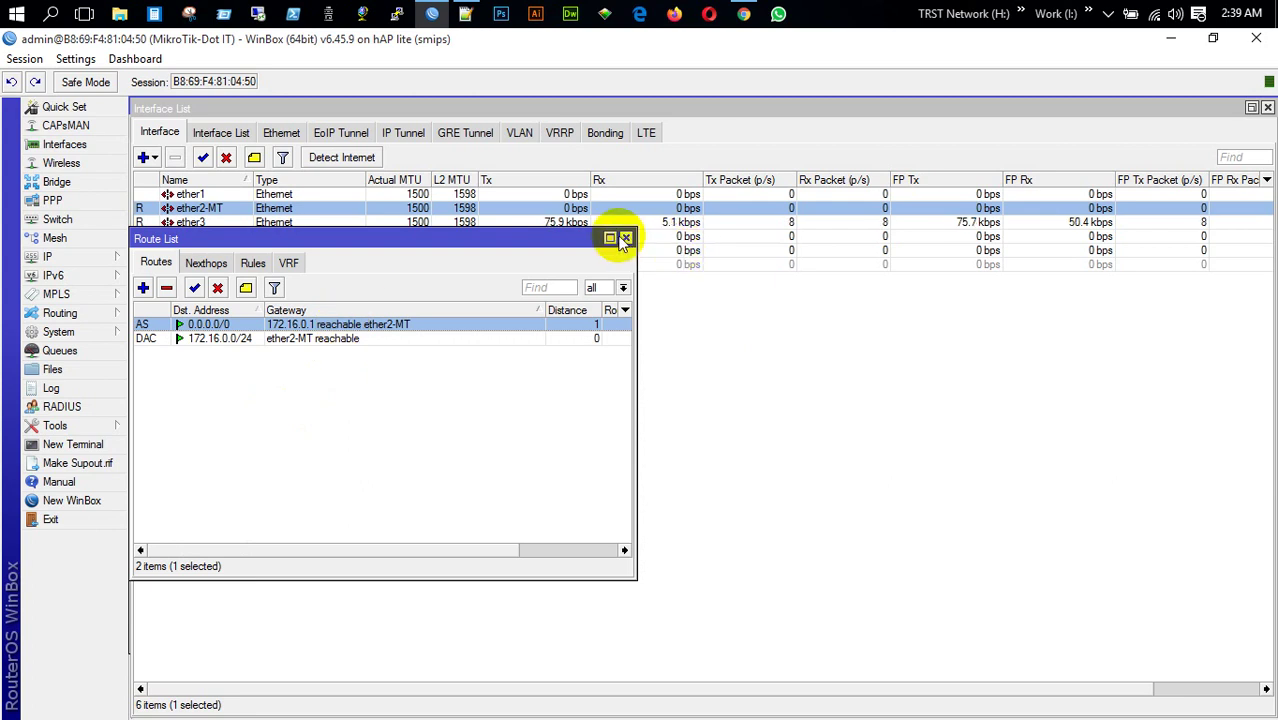
click(626, 238)
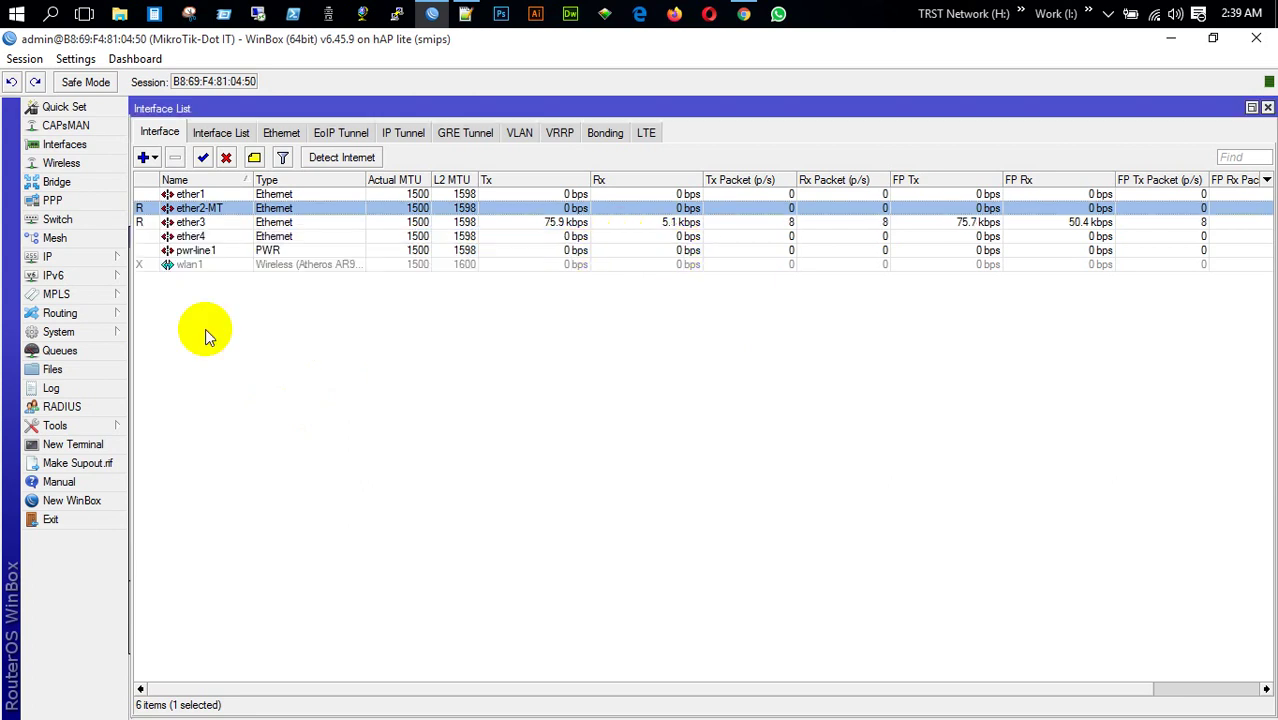
click(88, 442)
text(pin)
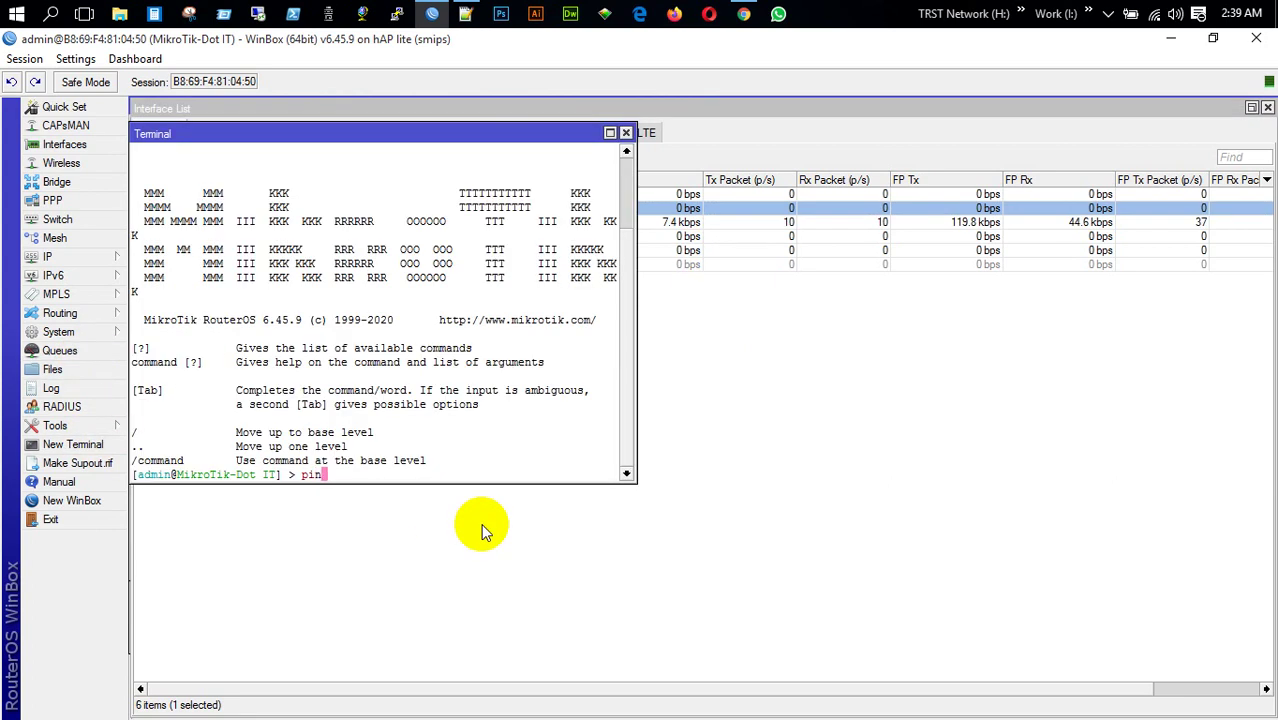
text(g )
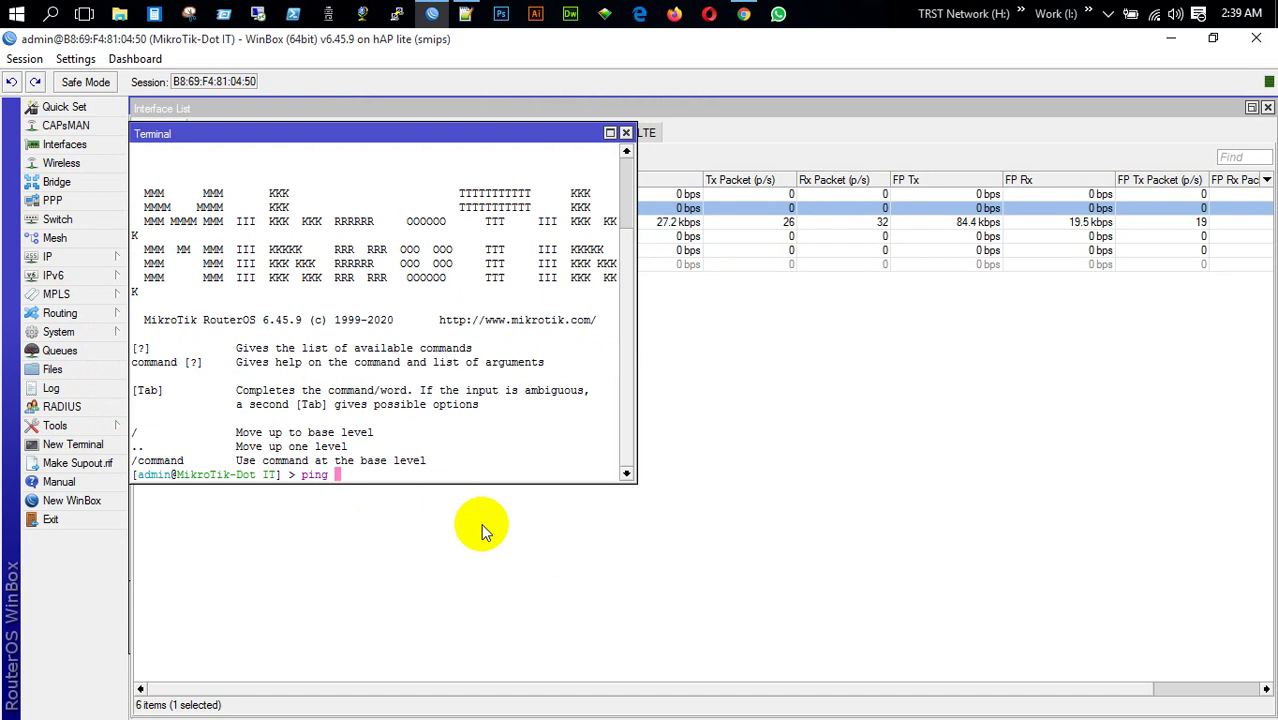
text(172.16.0.1)
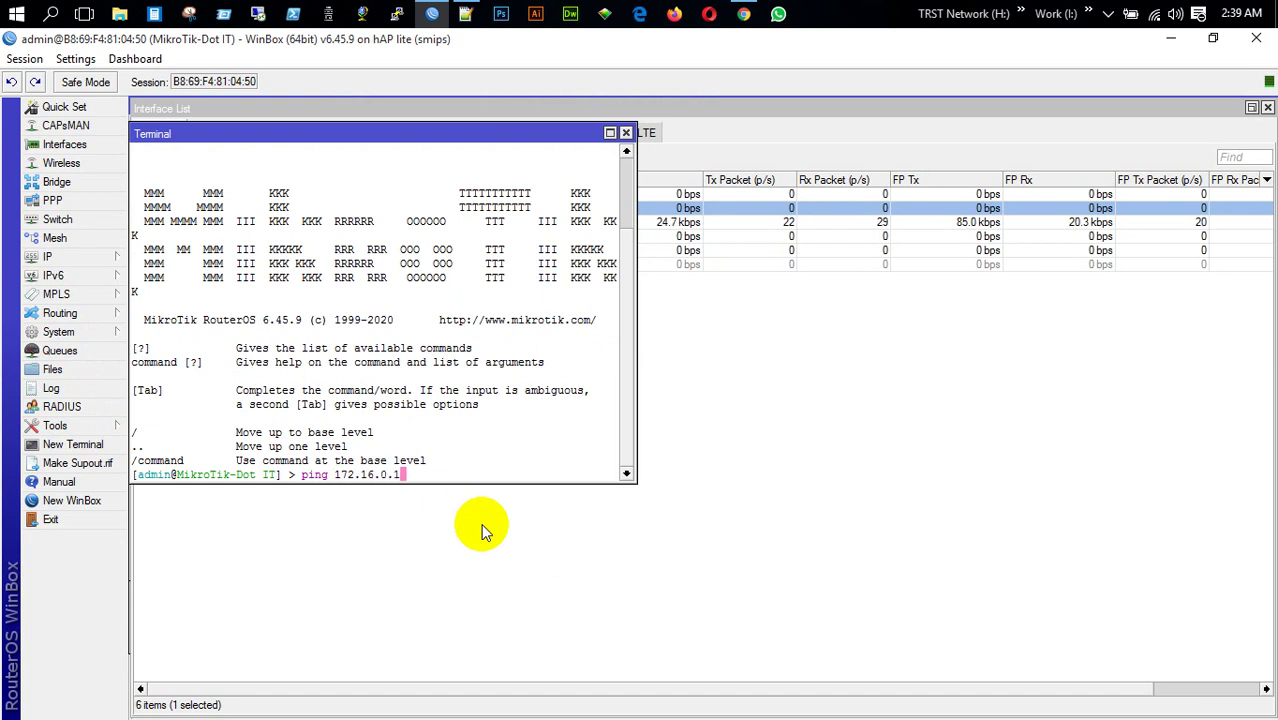
key(Return)
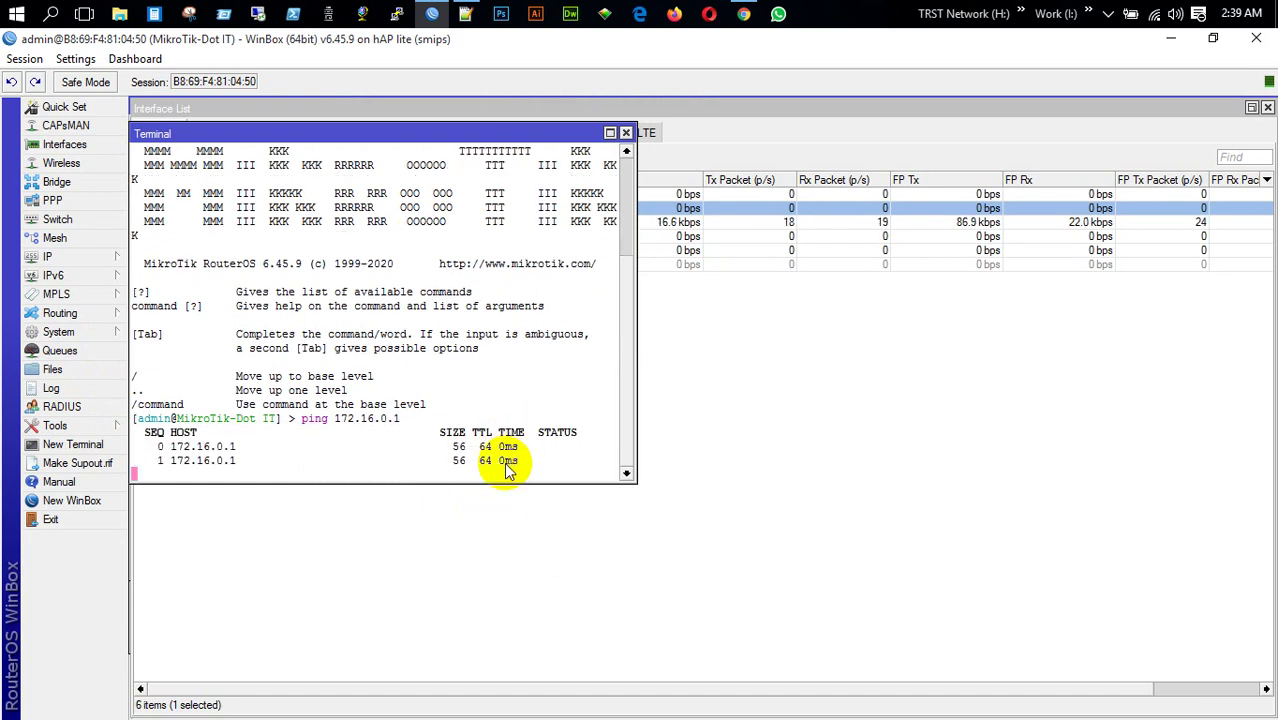
key(ctrl+c)
key(Up)
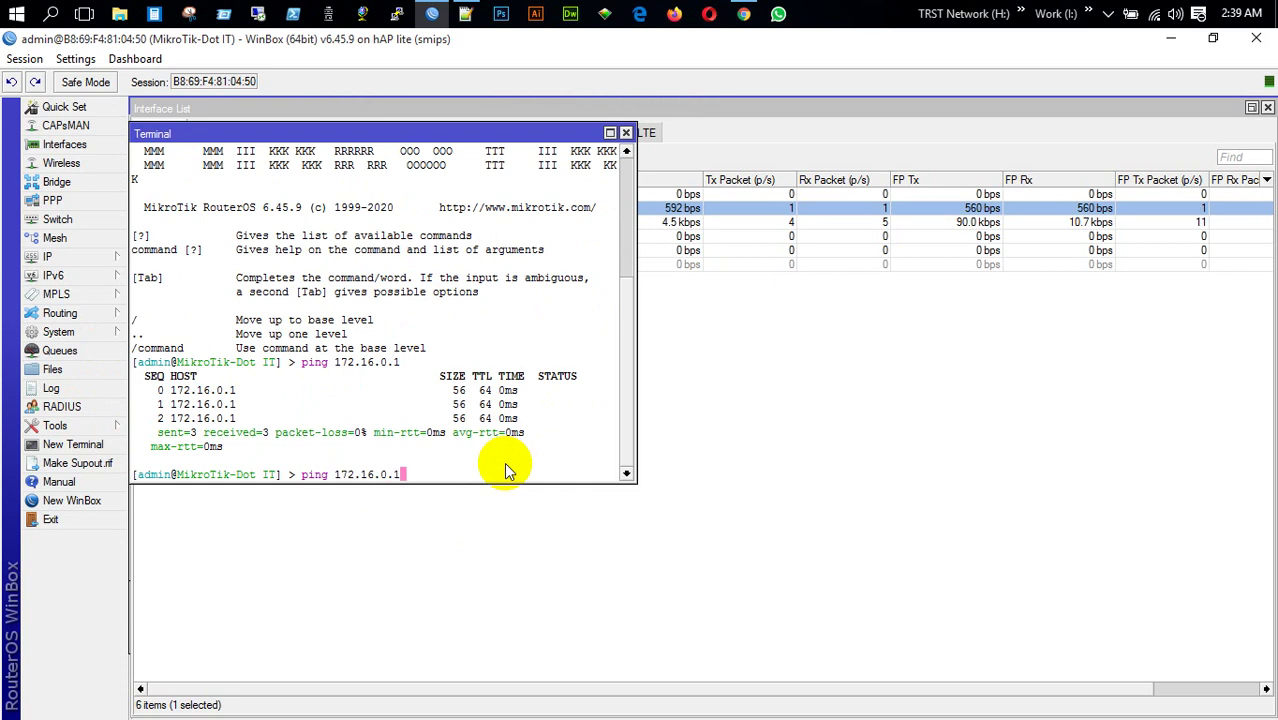
key(BackSpace)
key(BackSpace)
key(BackSpace)
key(BackSpace)
key(BackSpace)
key(BackSpace)
key(BackSpace)
key(BackSpace)
key(BackSpace)
key(BackSpace)
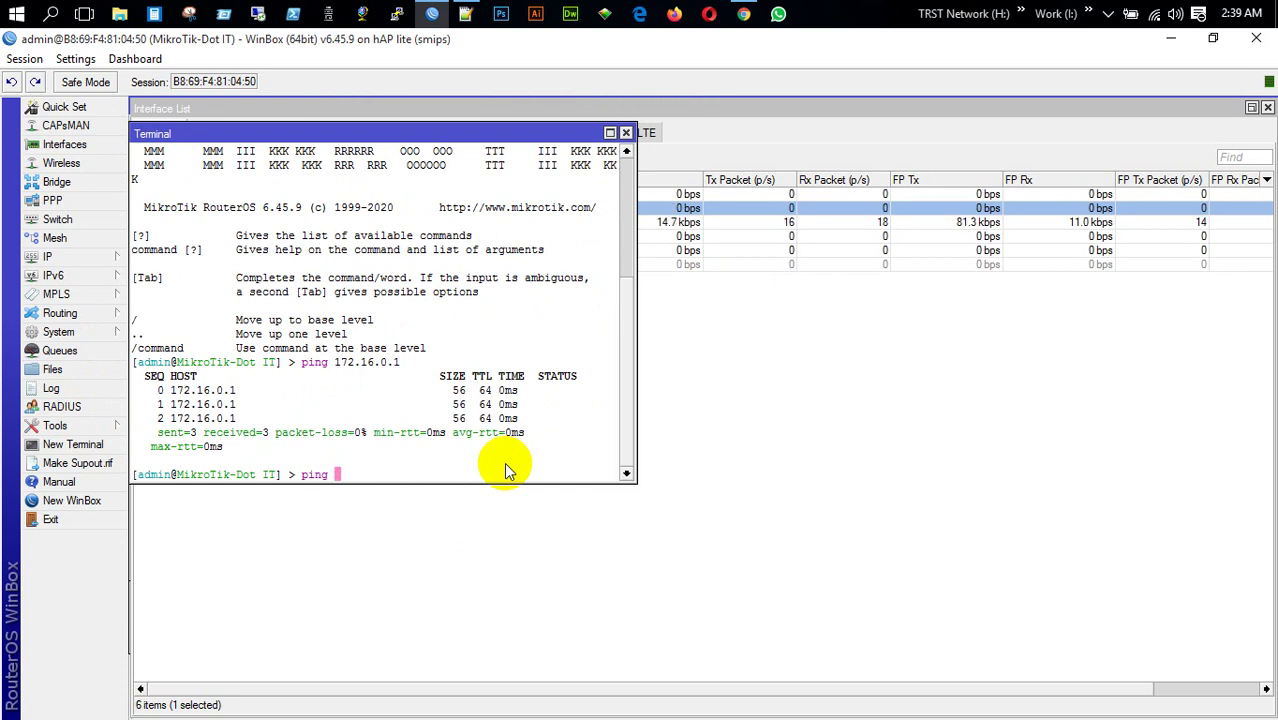
text(google.com)
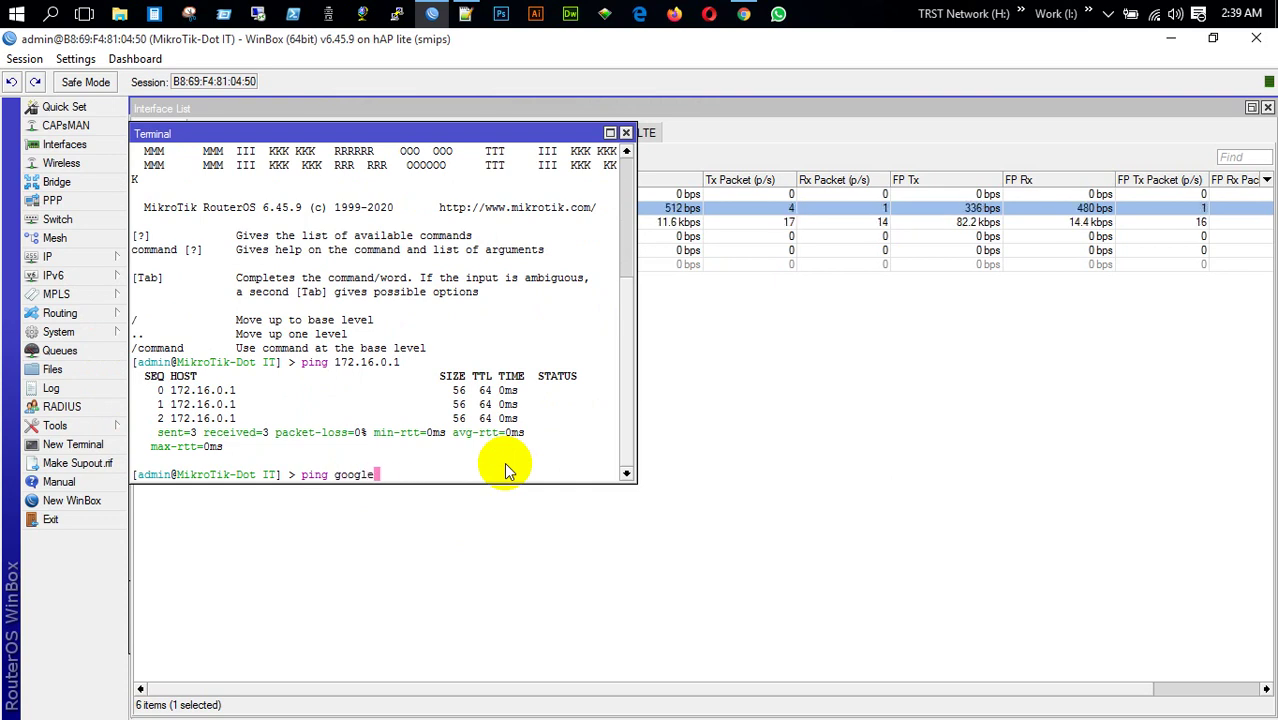
key(Return)
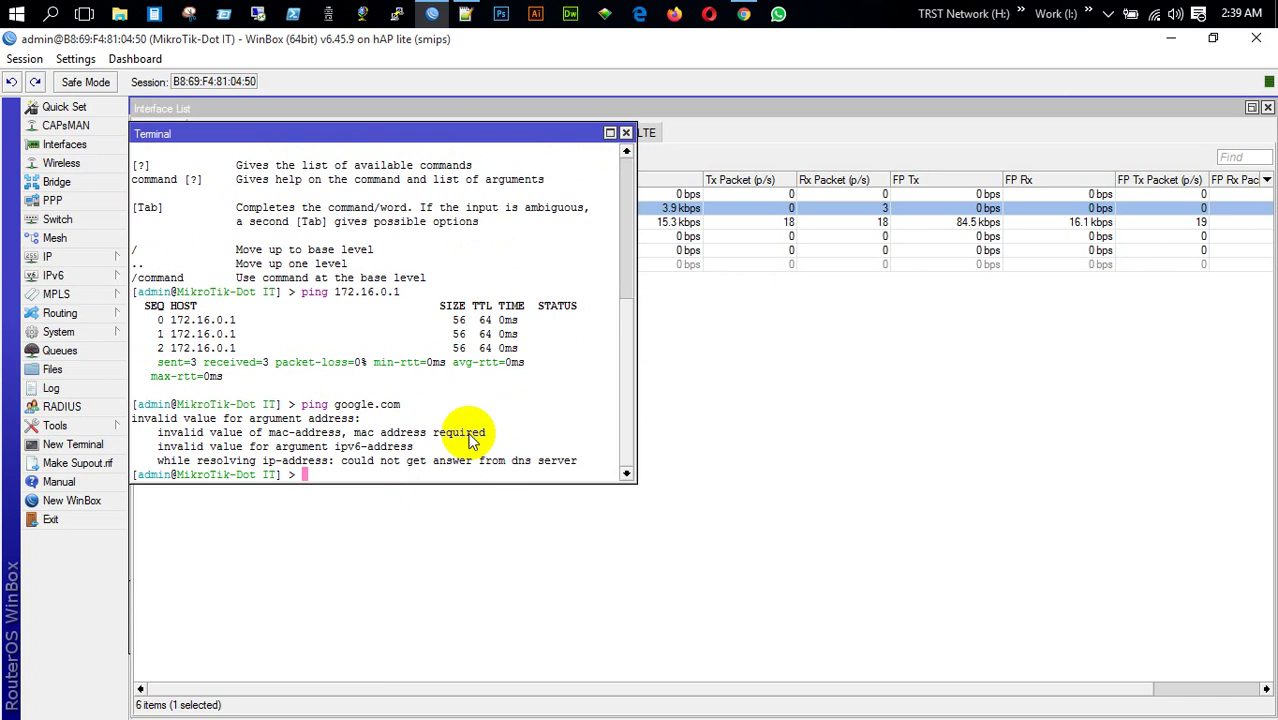
click(626, 133)
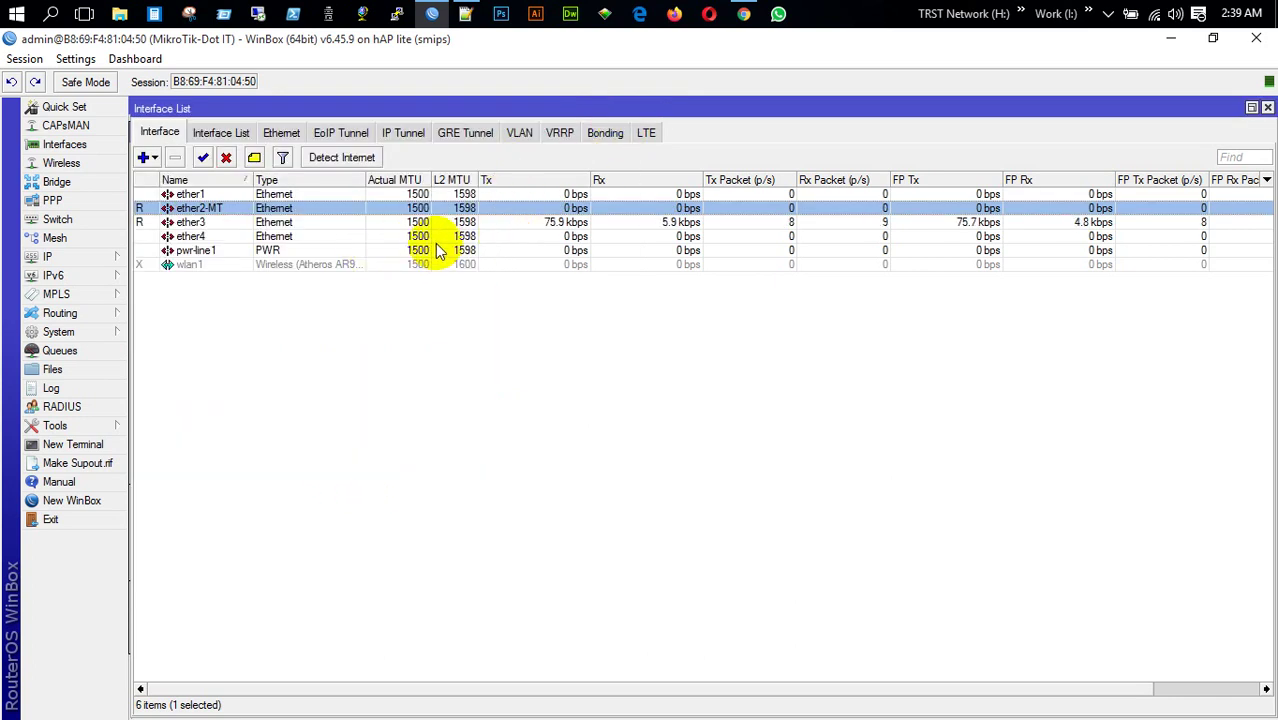
Add an L2TP client connecting to 172.16.0.1 with the VPN user name and password
click(74, 202)
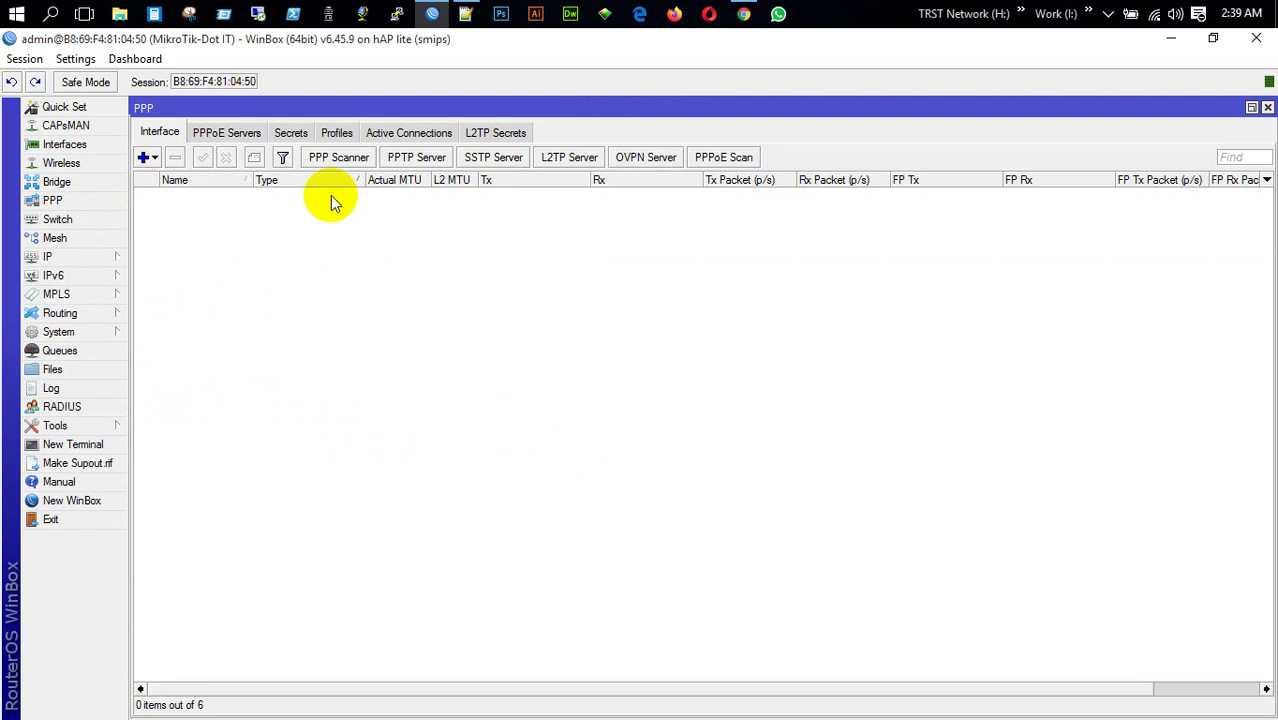
click(150, 157)
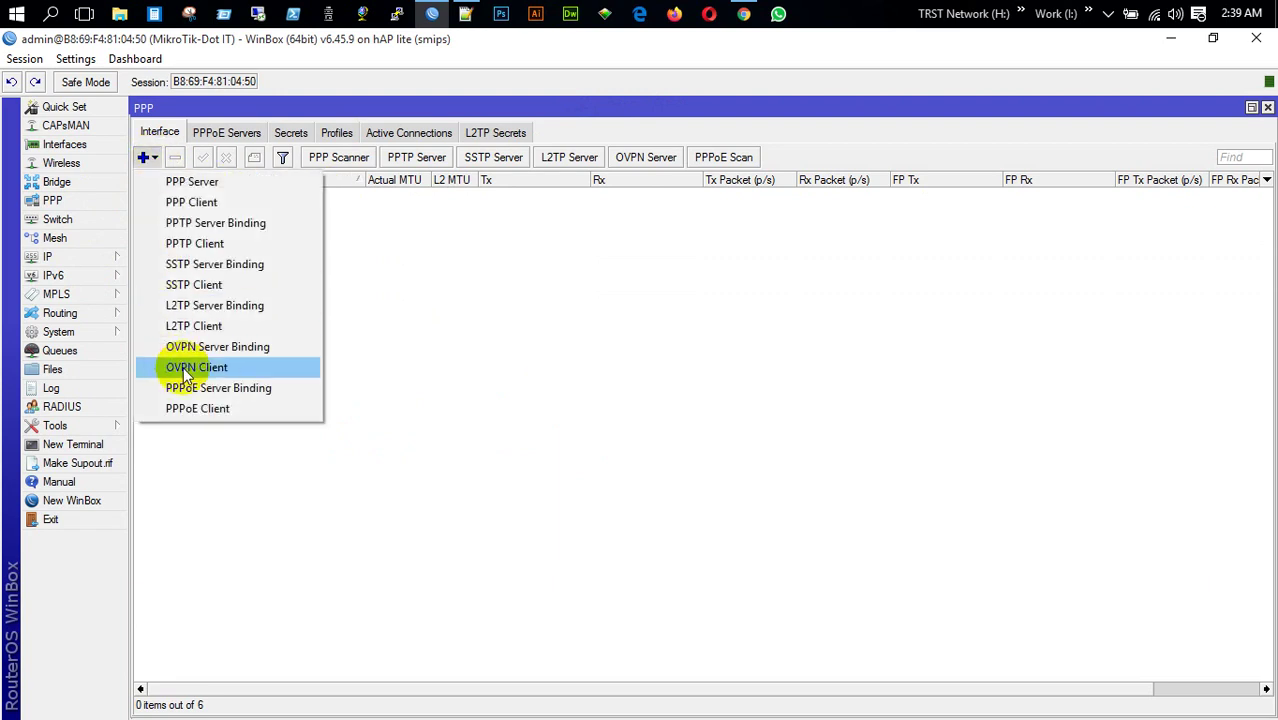
click(185, 326)
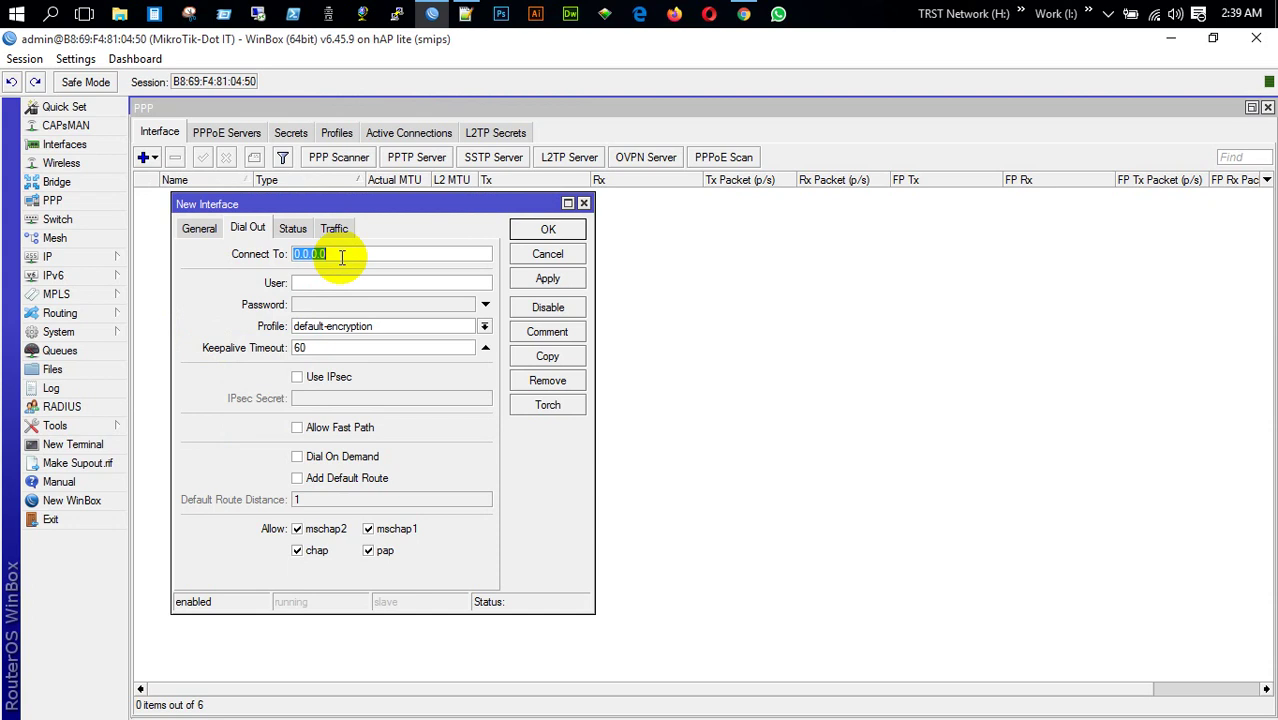
text(172.16.0.1)
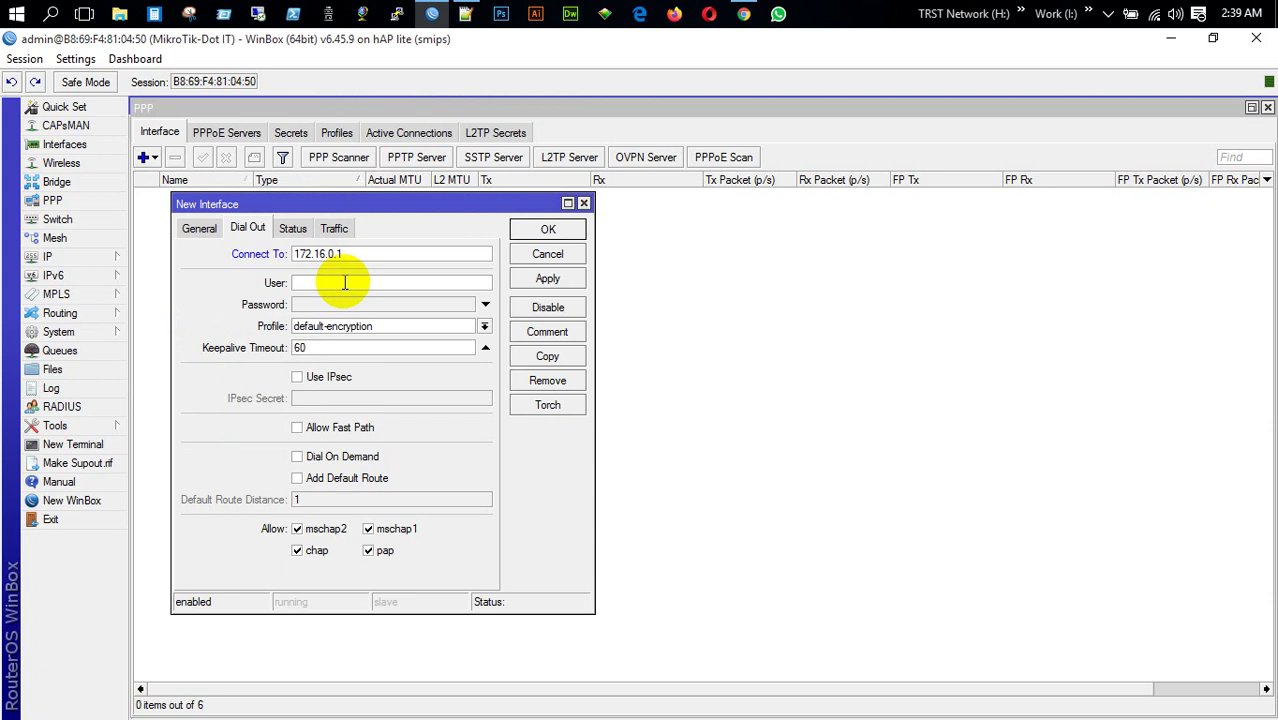
click(344, 283)
text(Dot IT)
click(344, 304)
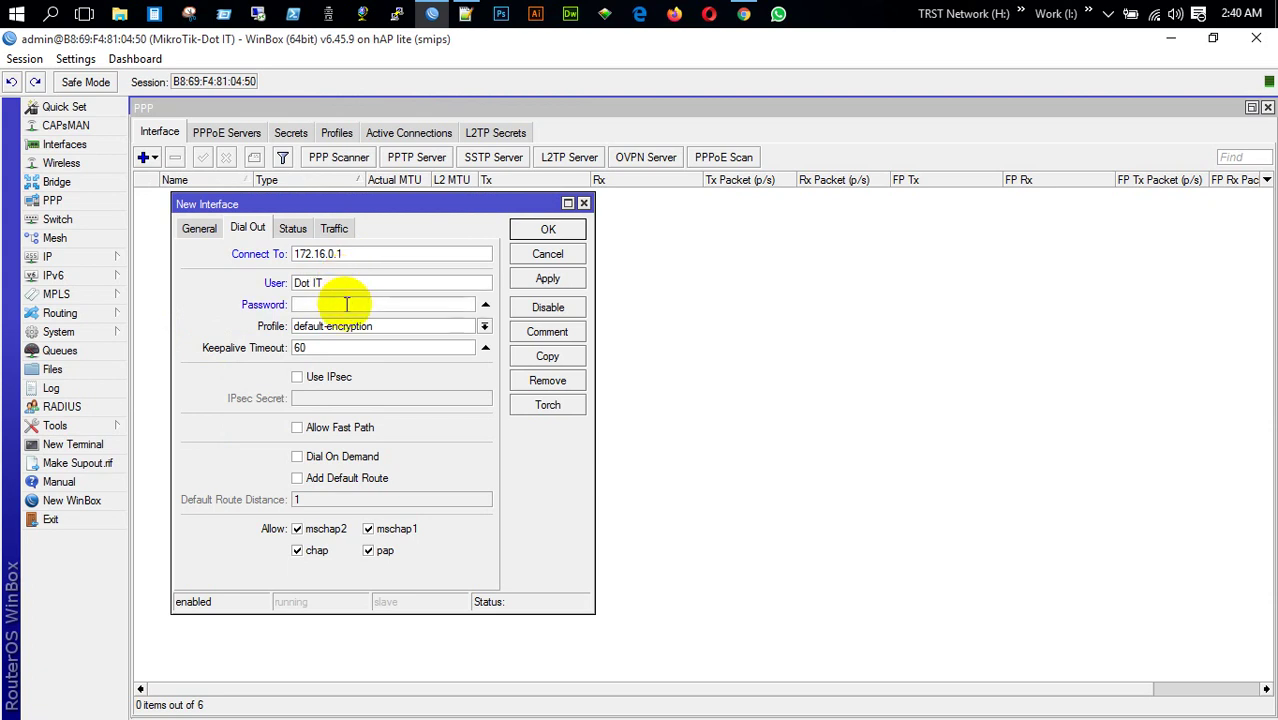
text(1234)
Rename the client to l2tp-out1-TRST Network and create the interface
click(196, 228)
click(296, 254)
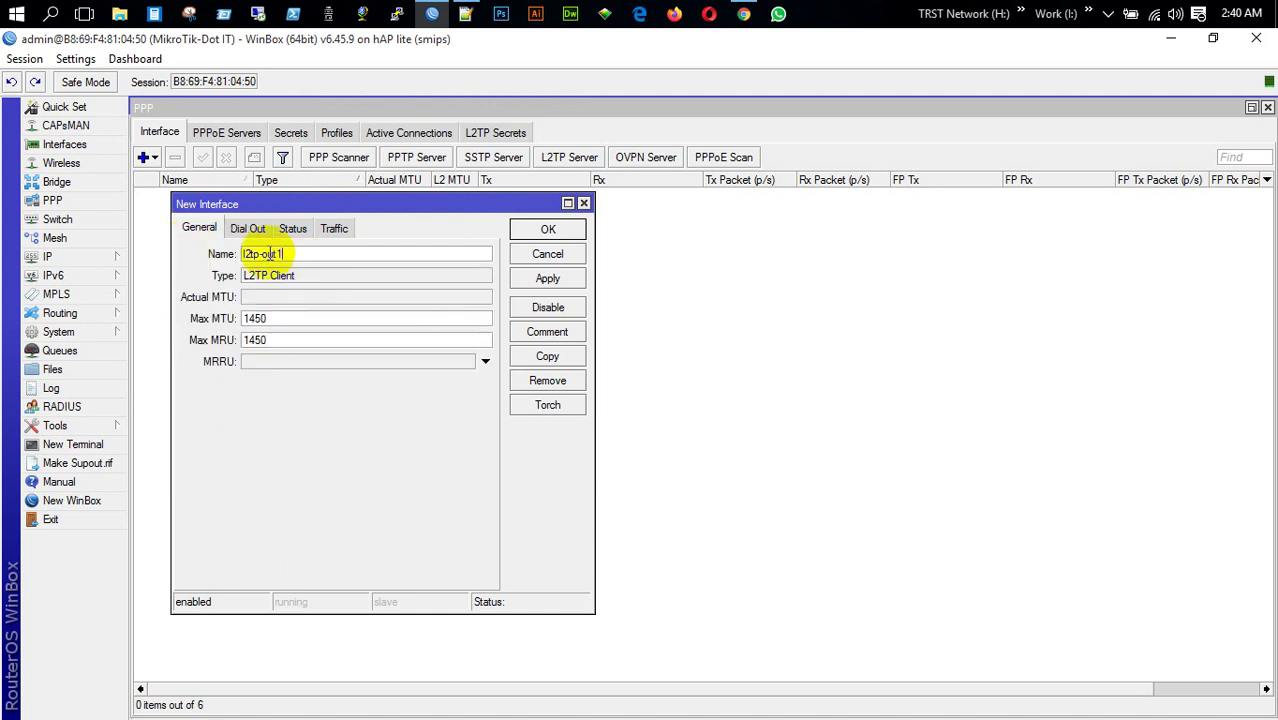
double_click(296, 254)
click(297, 254)
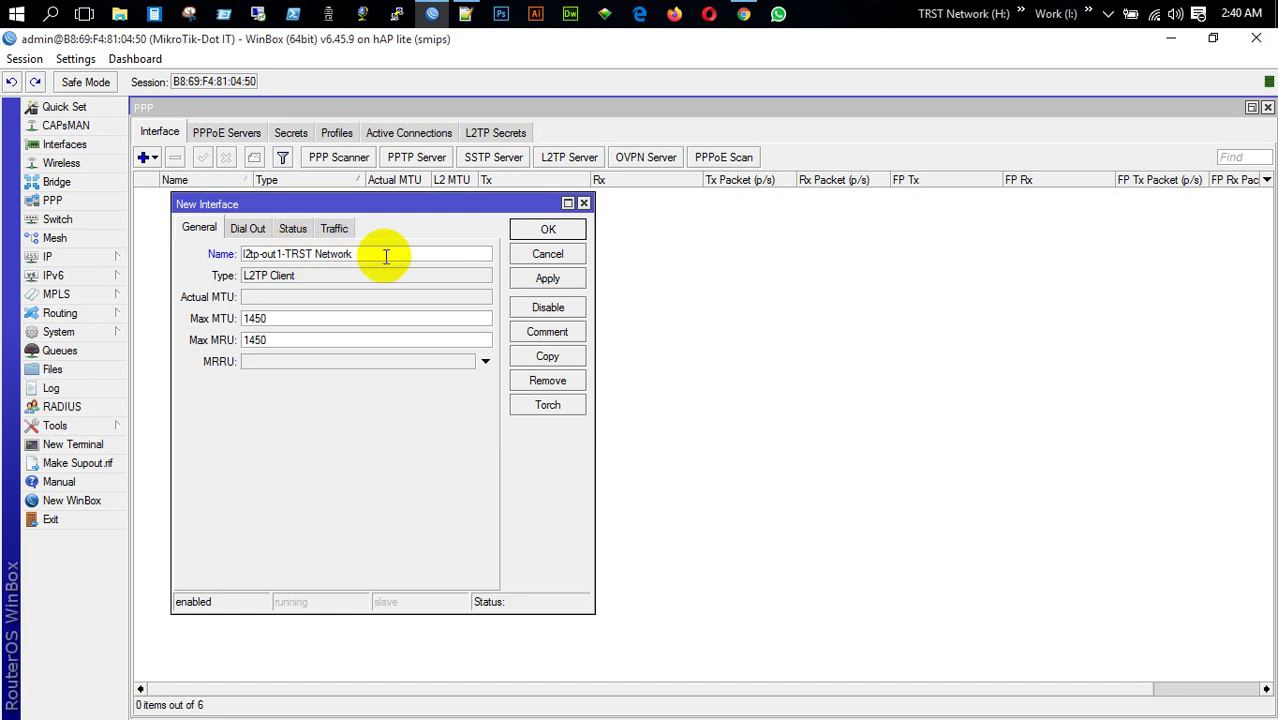
click(548, 232)
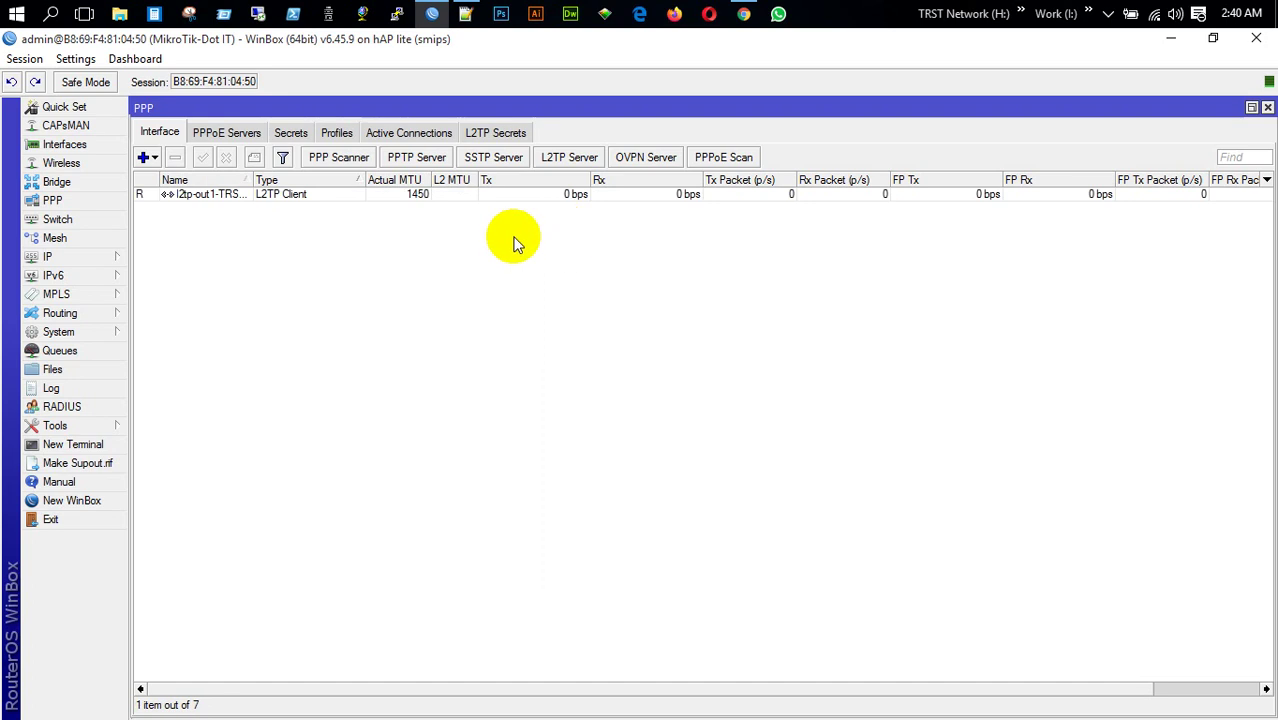
click(203, 195)
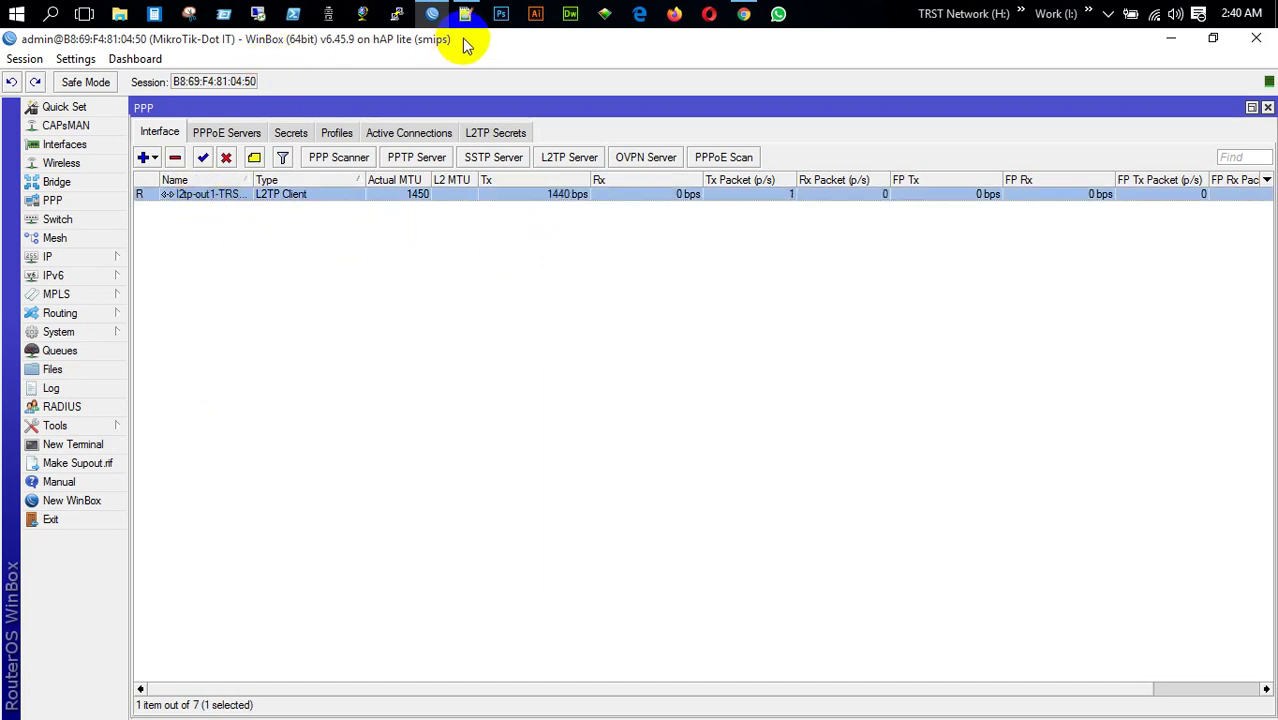
click(62, 500)
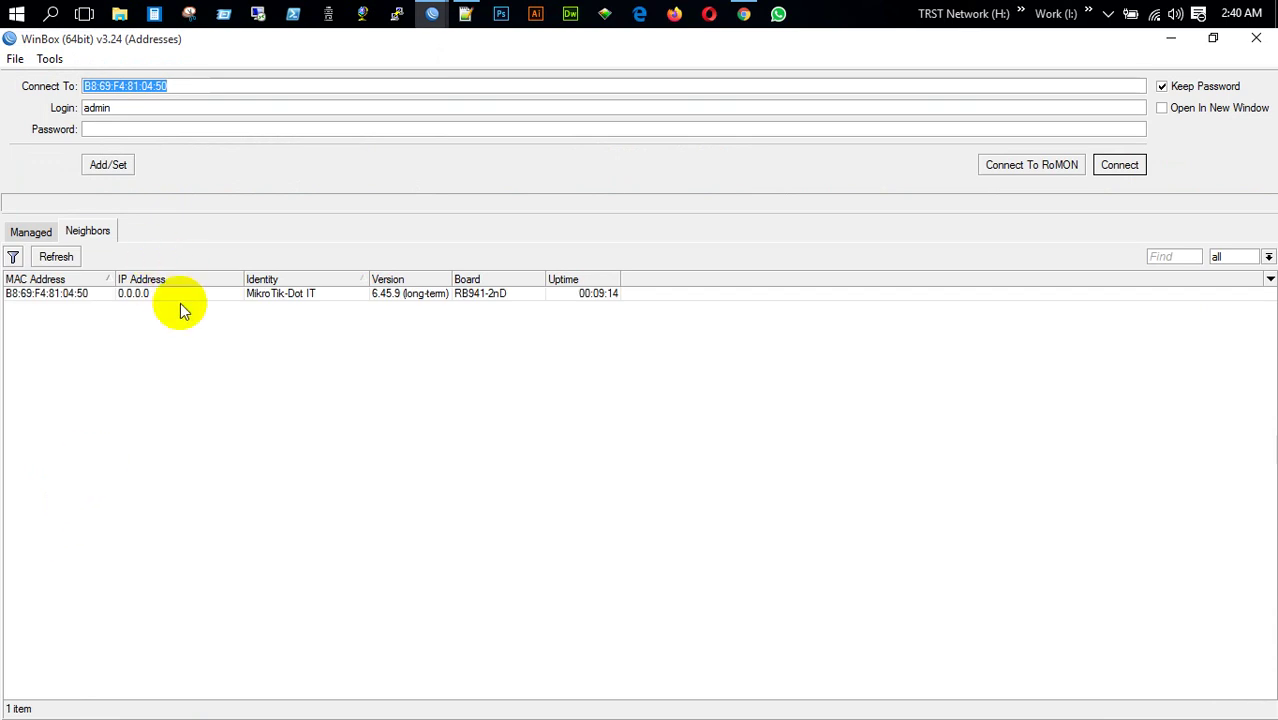
click(1118, 165)
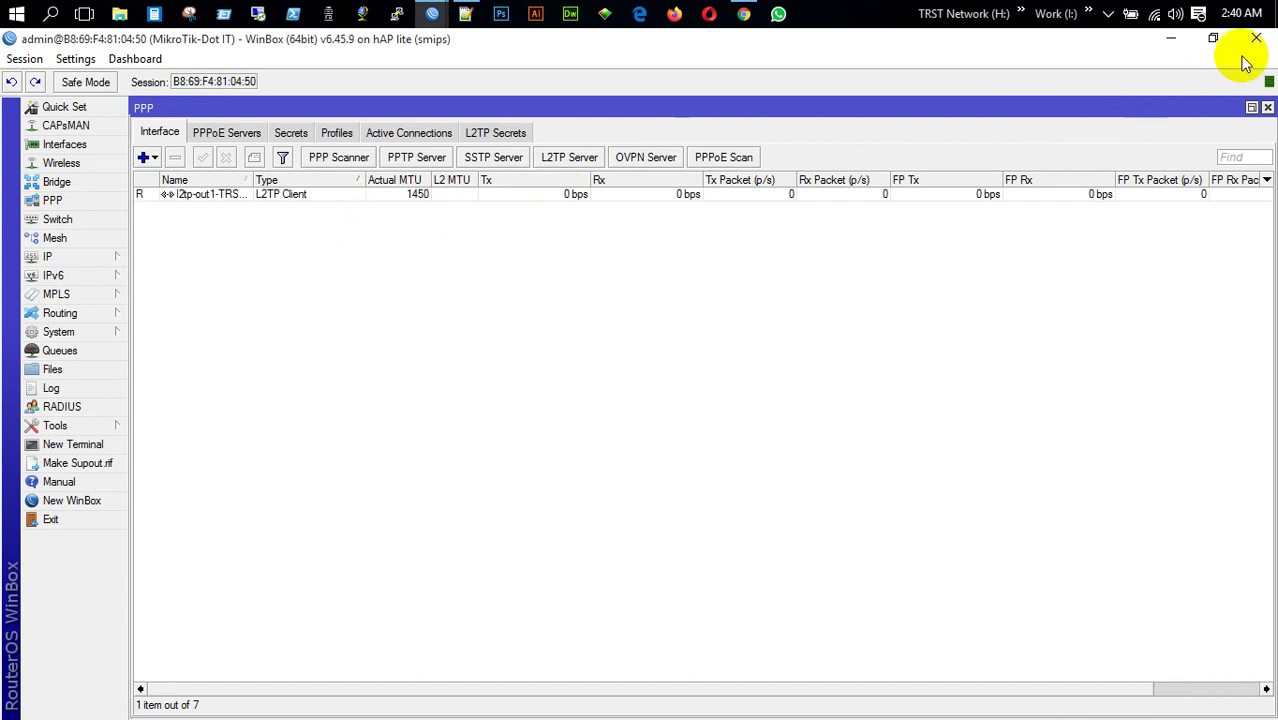
click(555, 194)
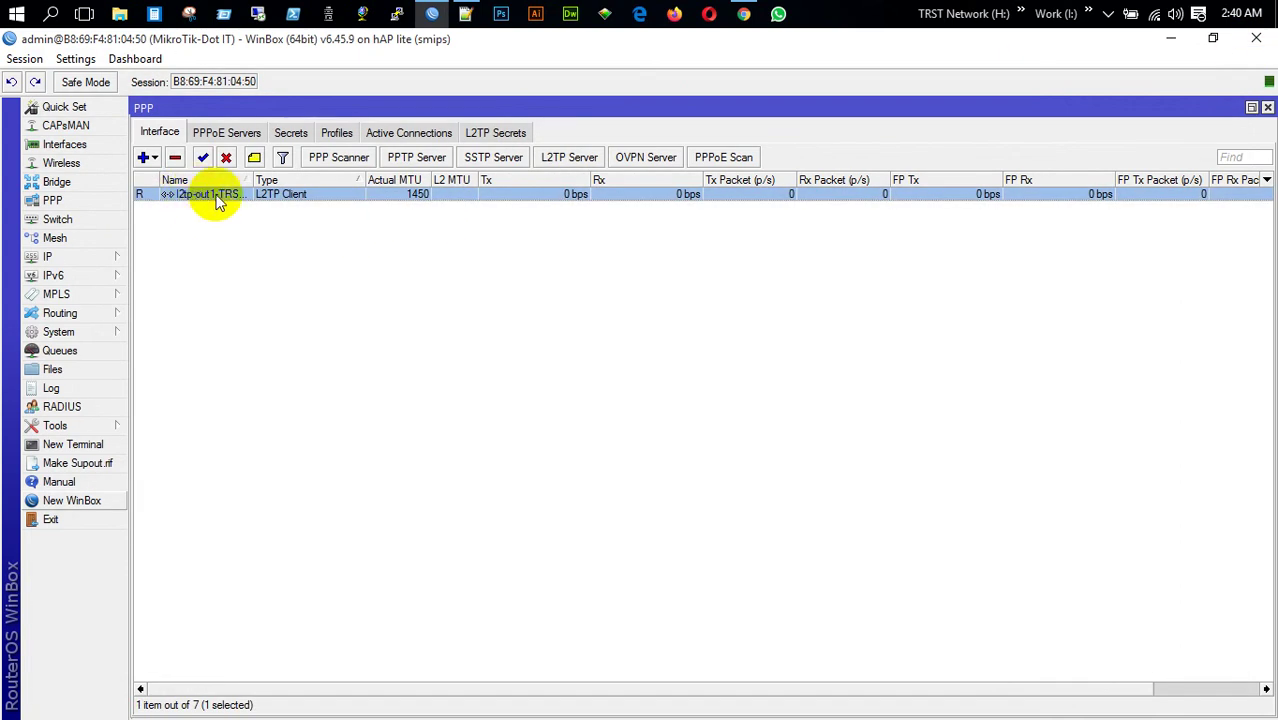
click(47, 256)
click(165, 296)
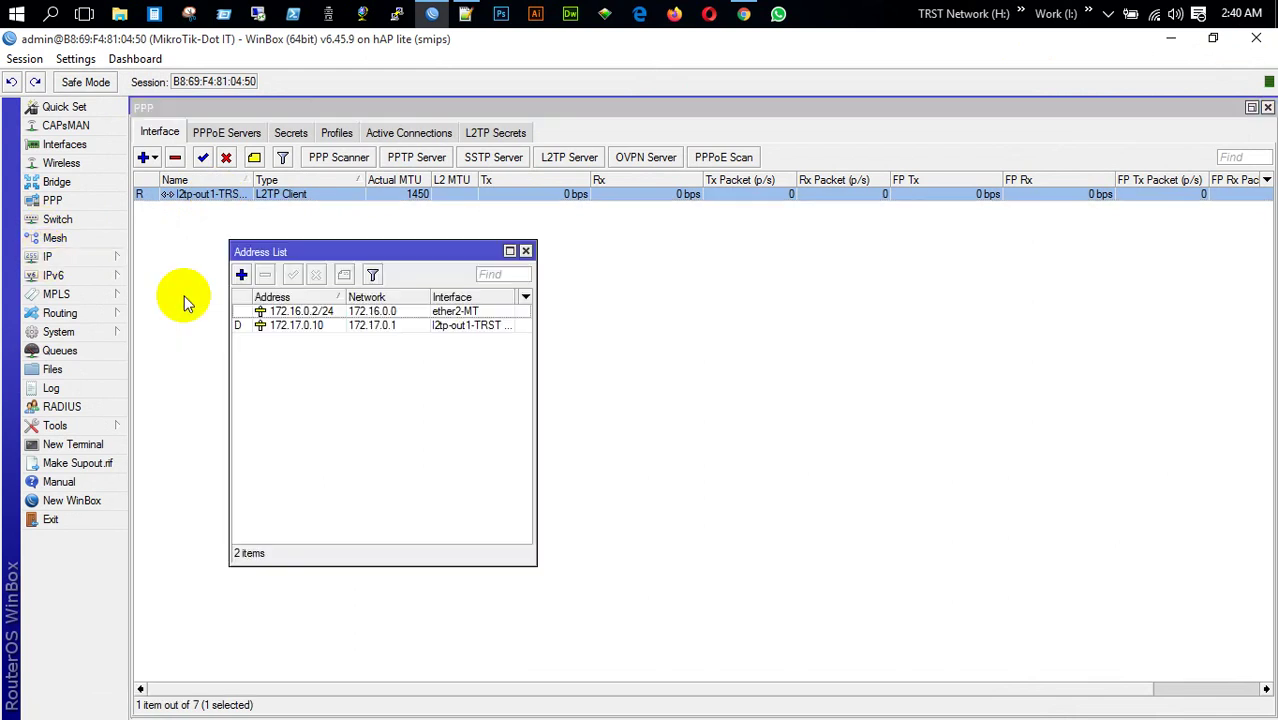
click(328, 328)
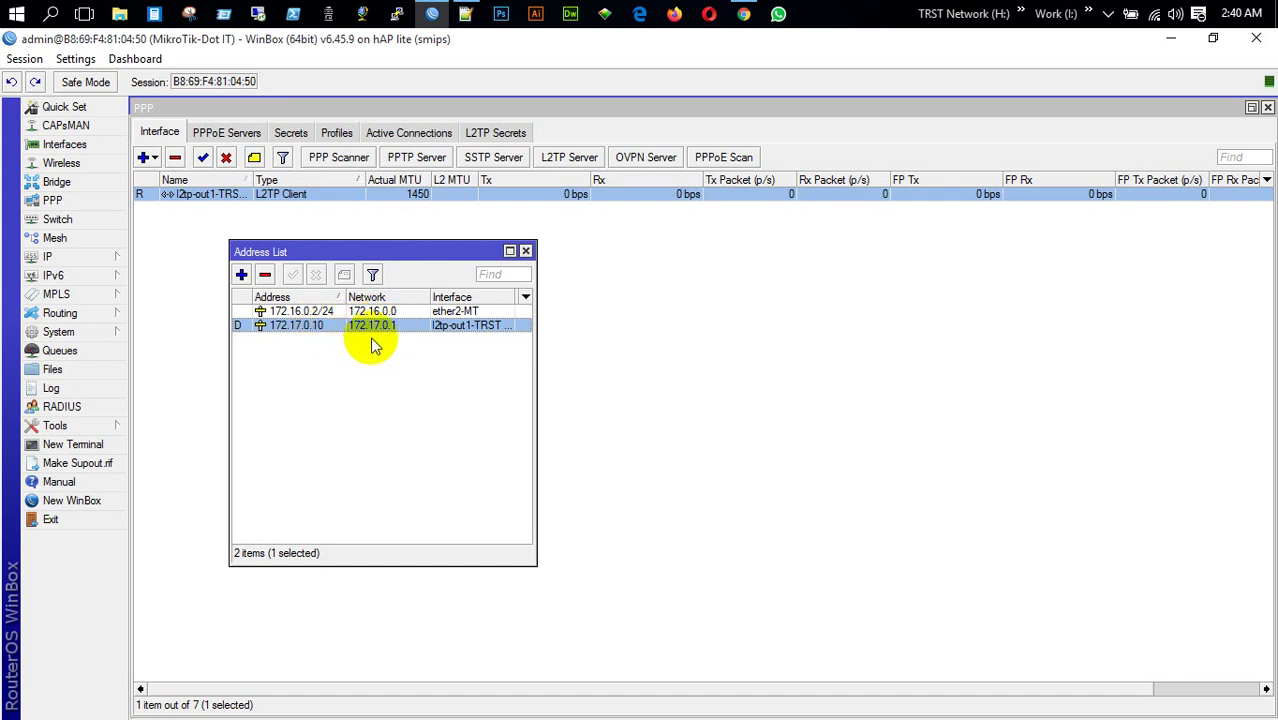
click(525, 251)
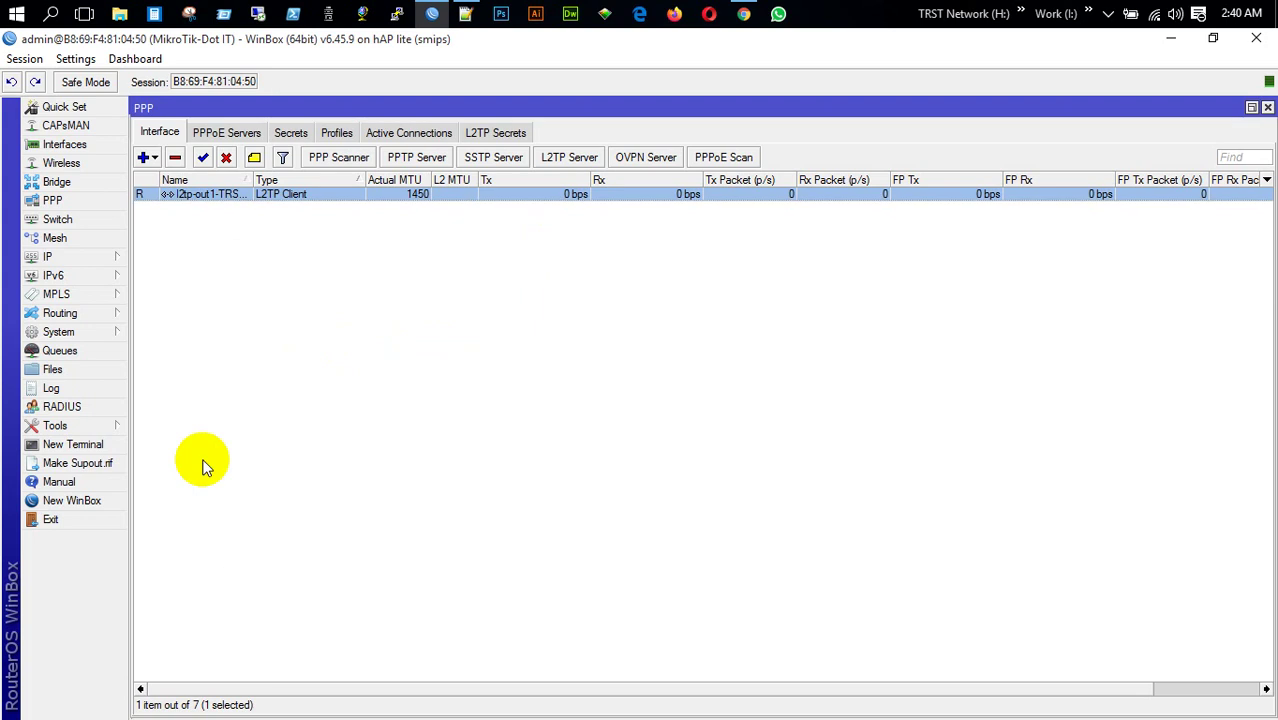
click(92, 500)
drag(212, 38, 557, 187)
text(172.17.0.1)
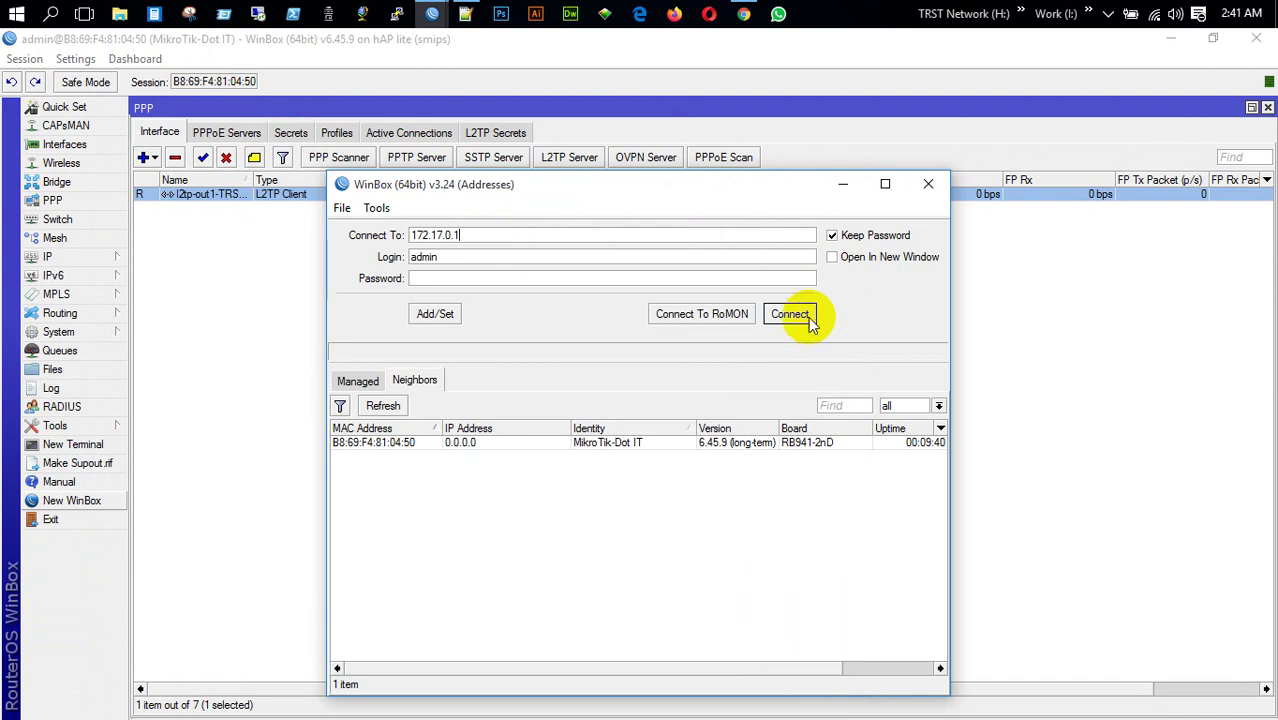
click(800, 314)
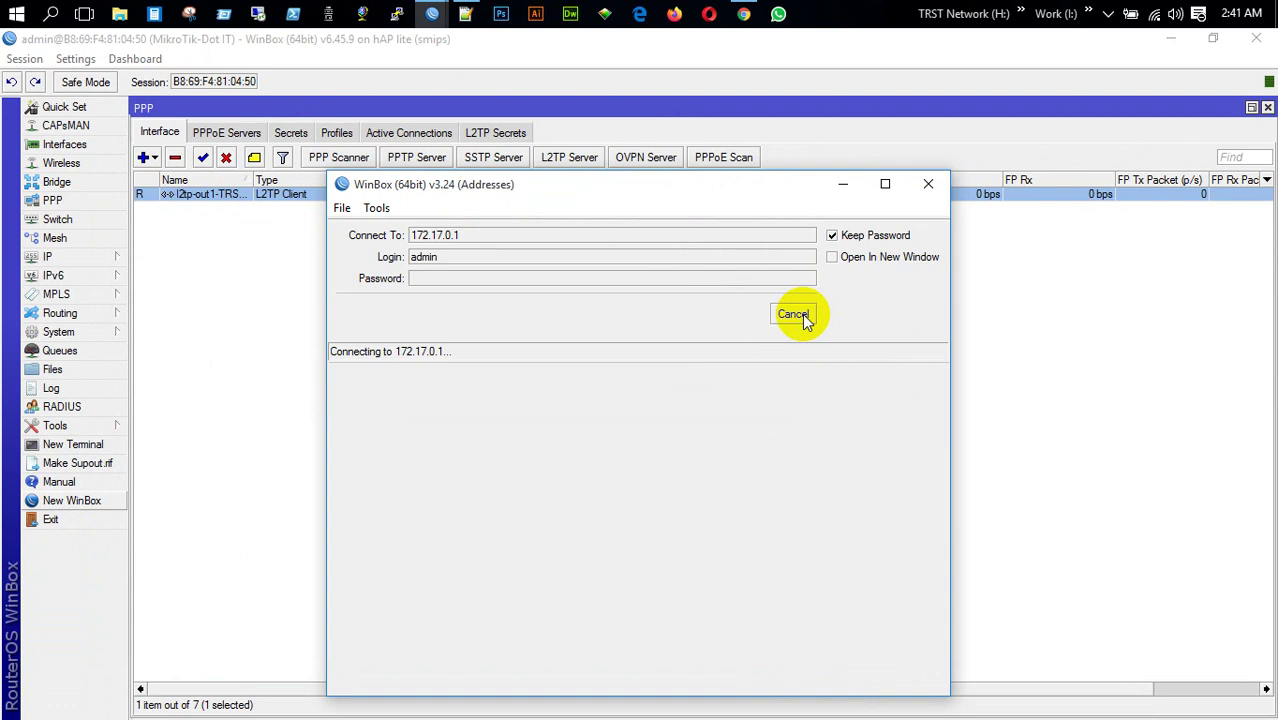
click(776, 314)
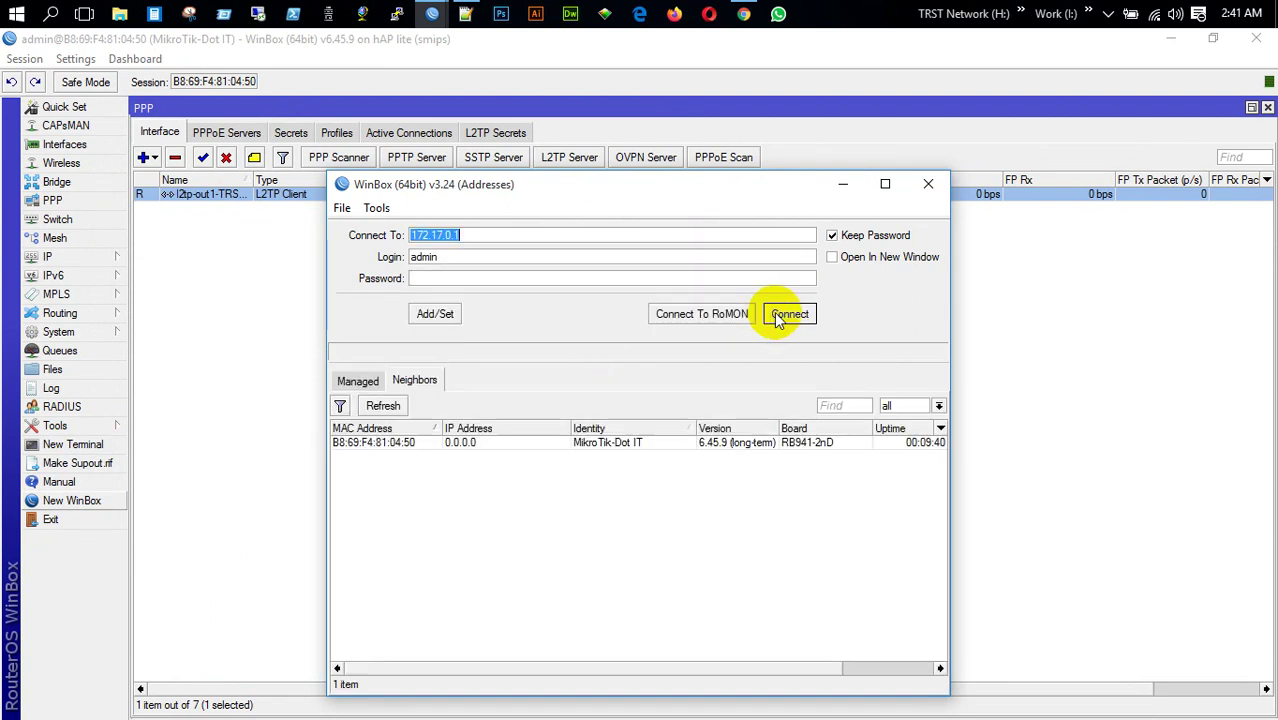
click(928, 184)
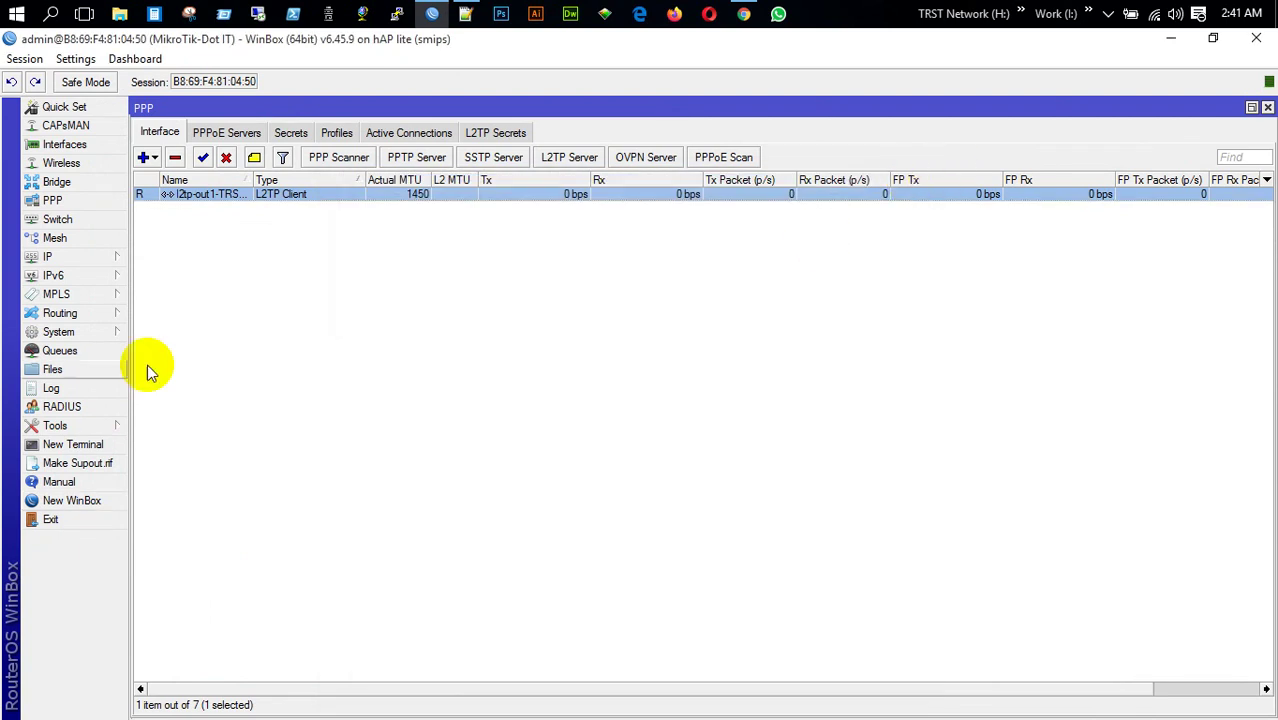
Review the Neighbor List: select ether2-MT, widen a column, sort by platform, then close it
mouse_move(68, 260)
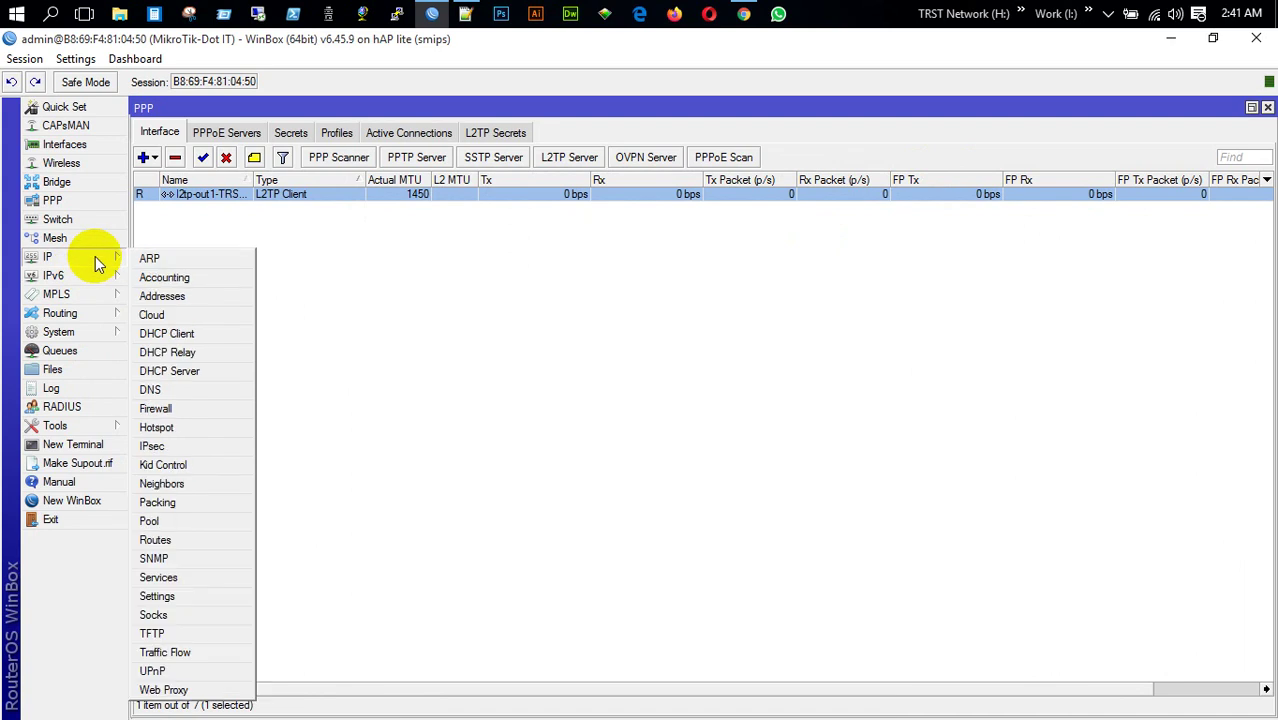
mouse_move(95, 337)
click(214, 485)
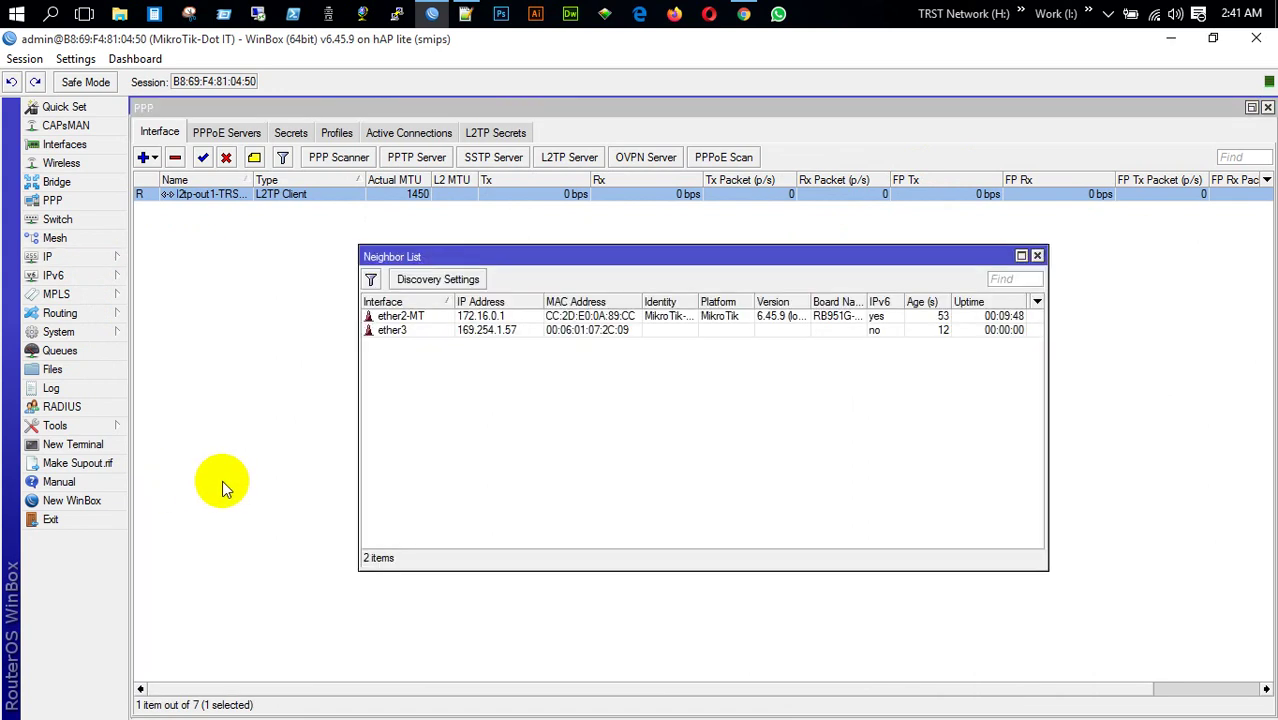
click(612, 316)
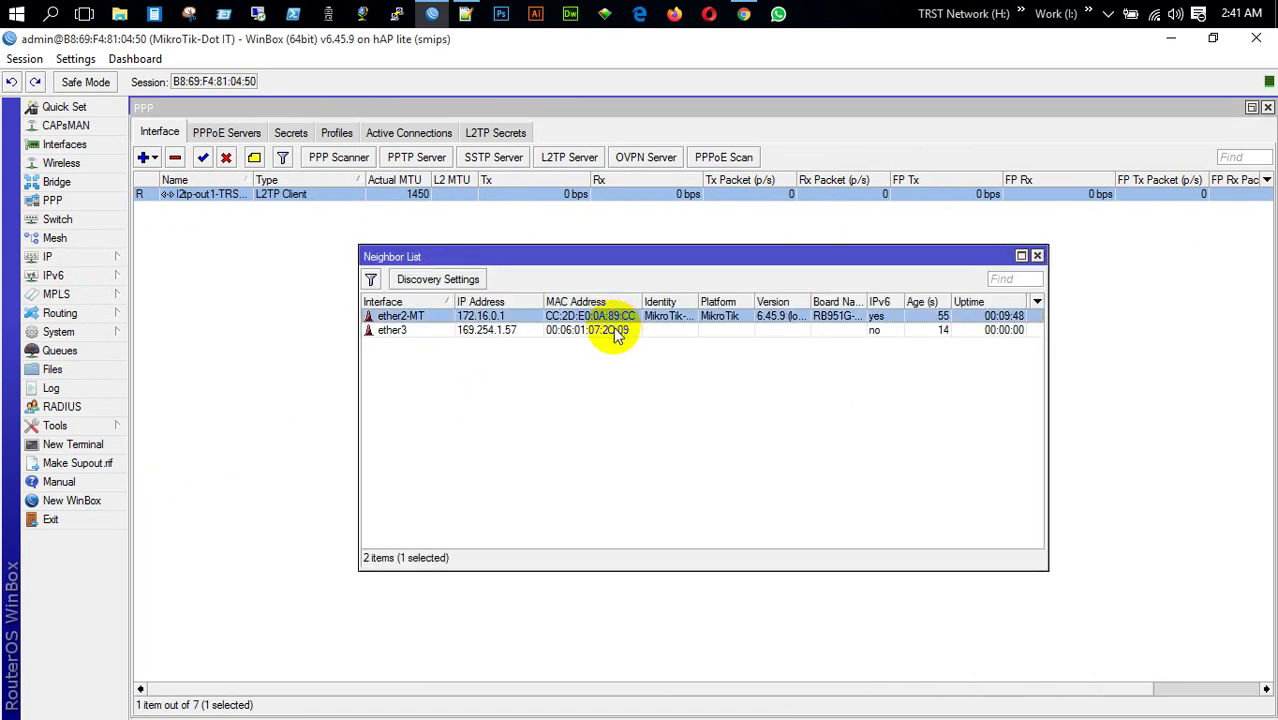
drag(641, 301, 819, 301)
click(748, 301)
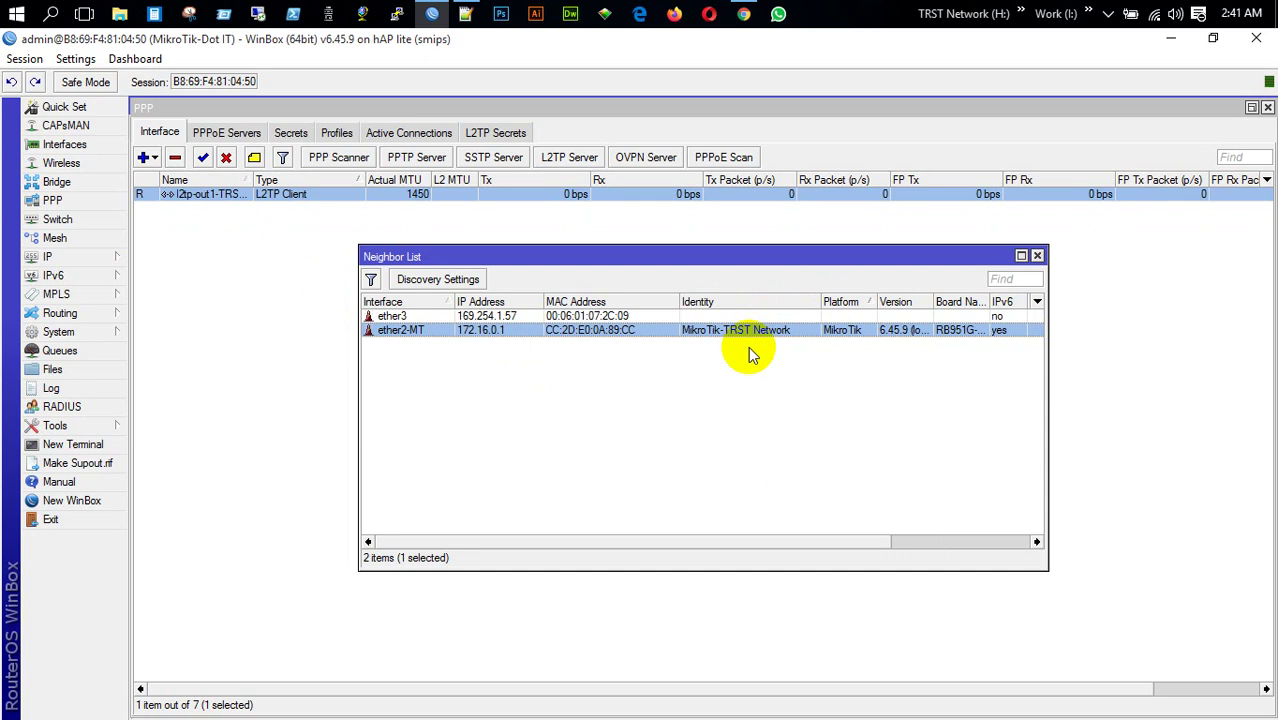
click(1038, 256)
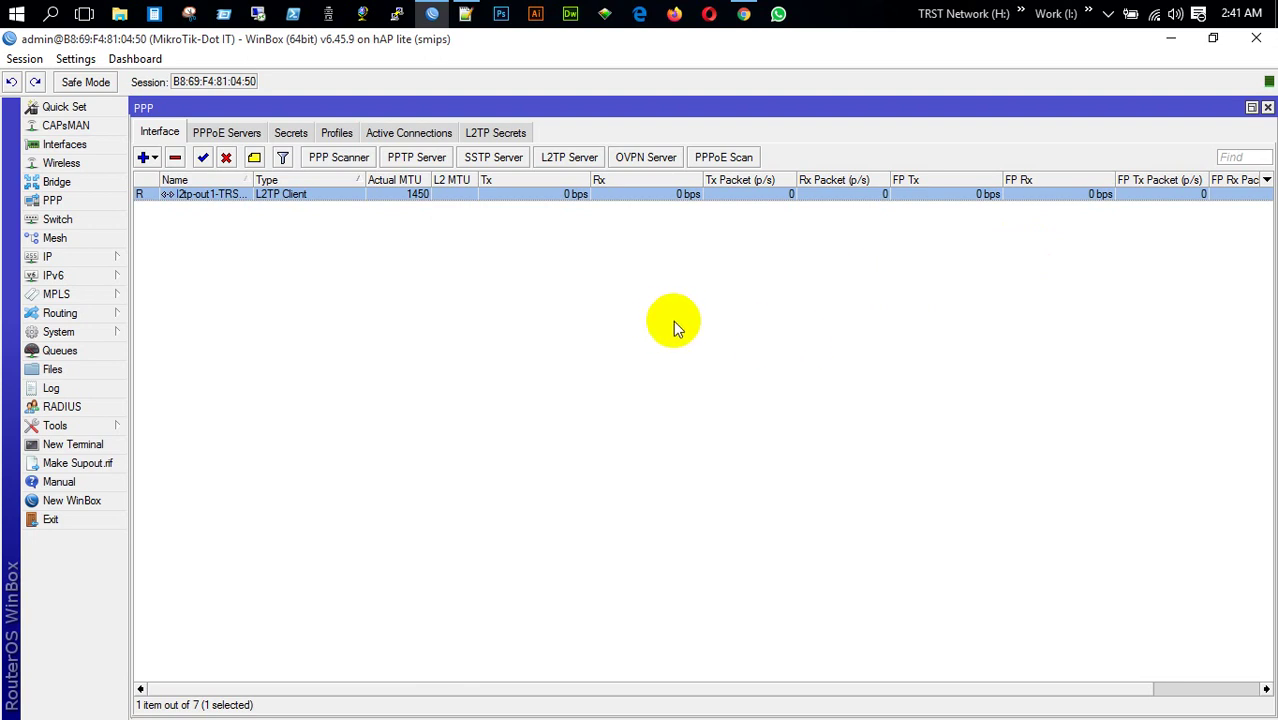
Reset the hAP lite router with No Default Configuration and confirm the reboot
click(76, 336)
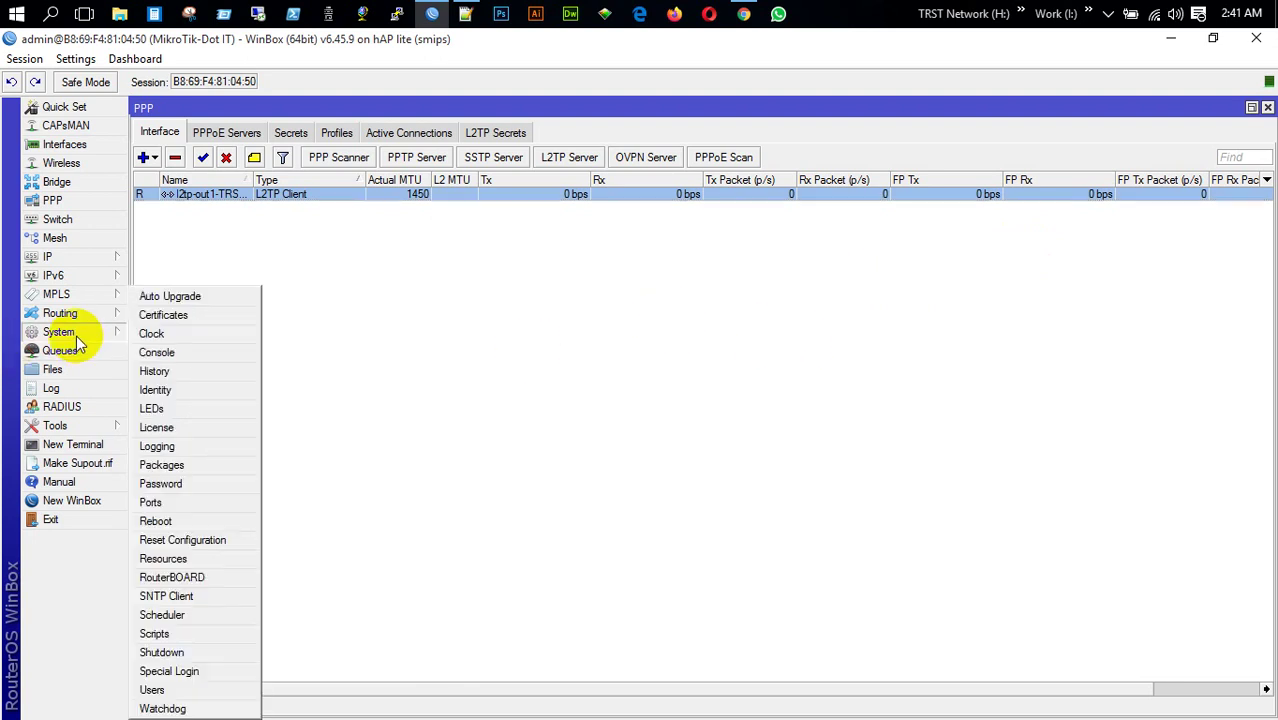
click(207, 540)
click(368, 417)
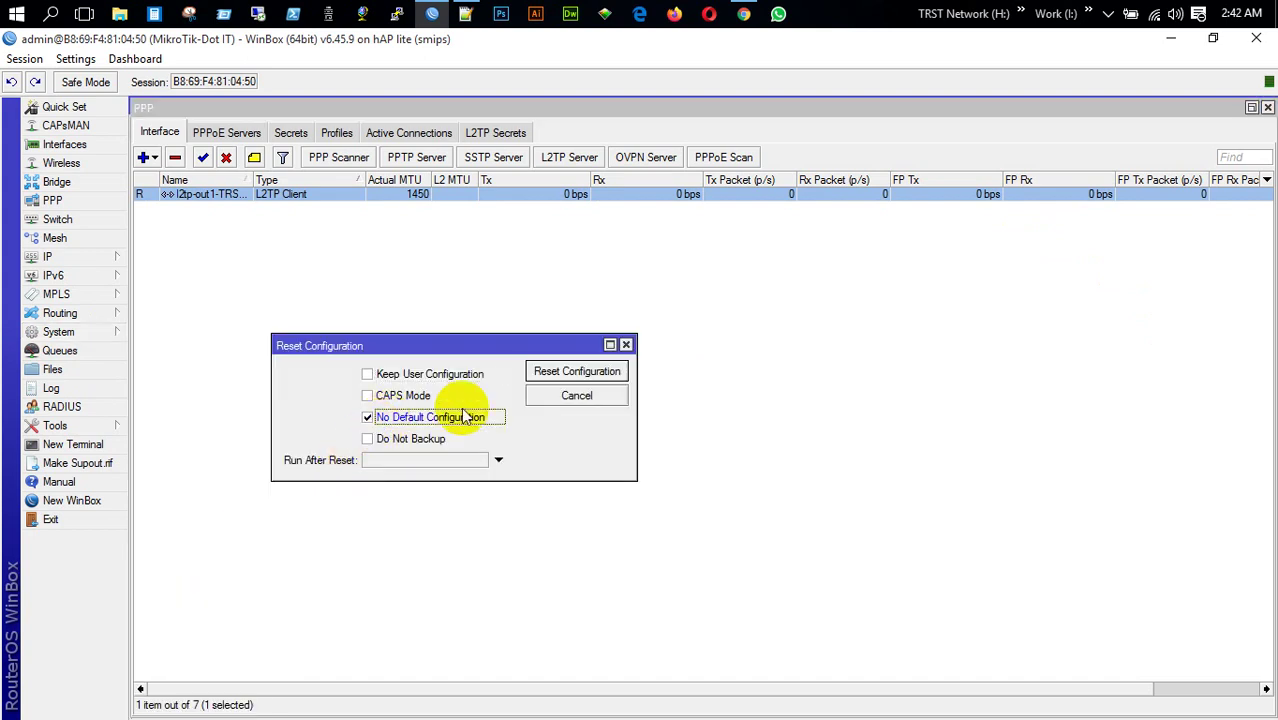
click(585, 371)
click(720, 402)
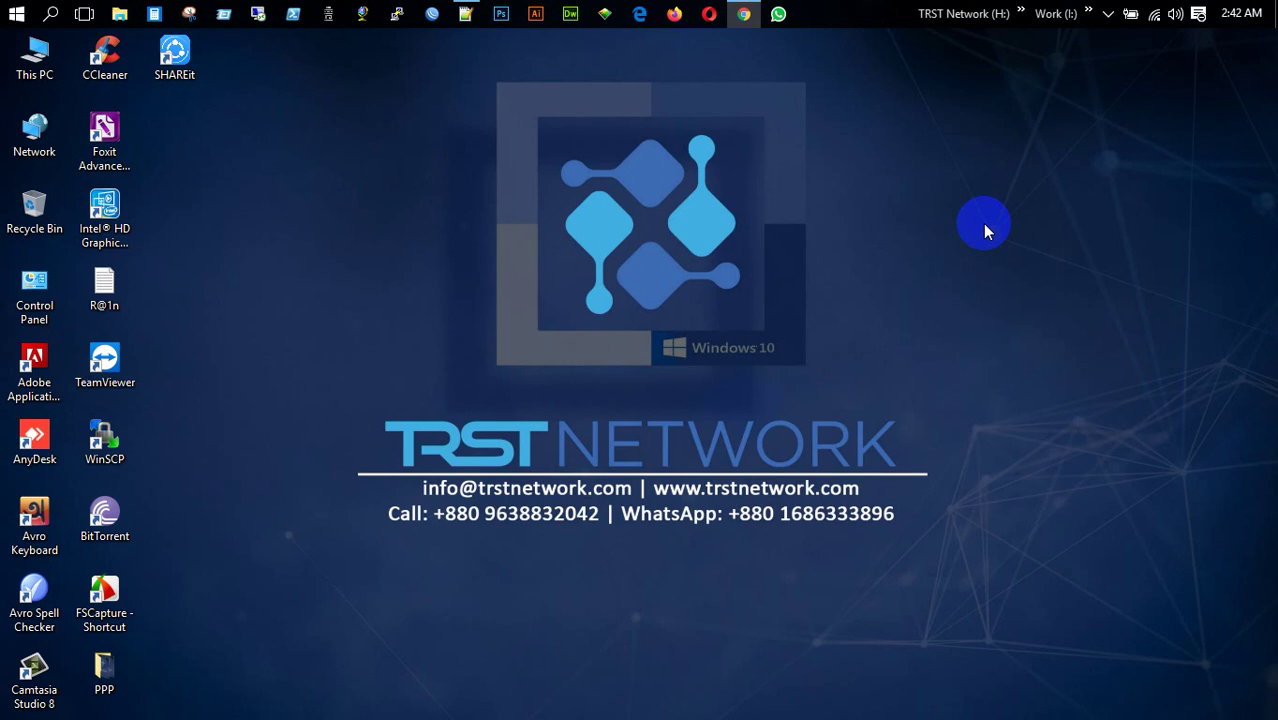
click(432, 14)
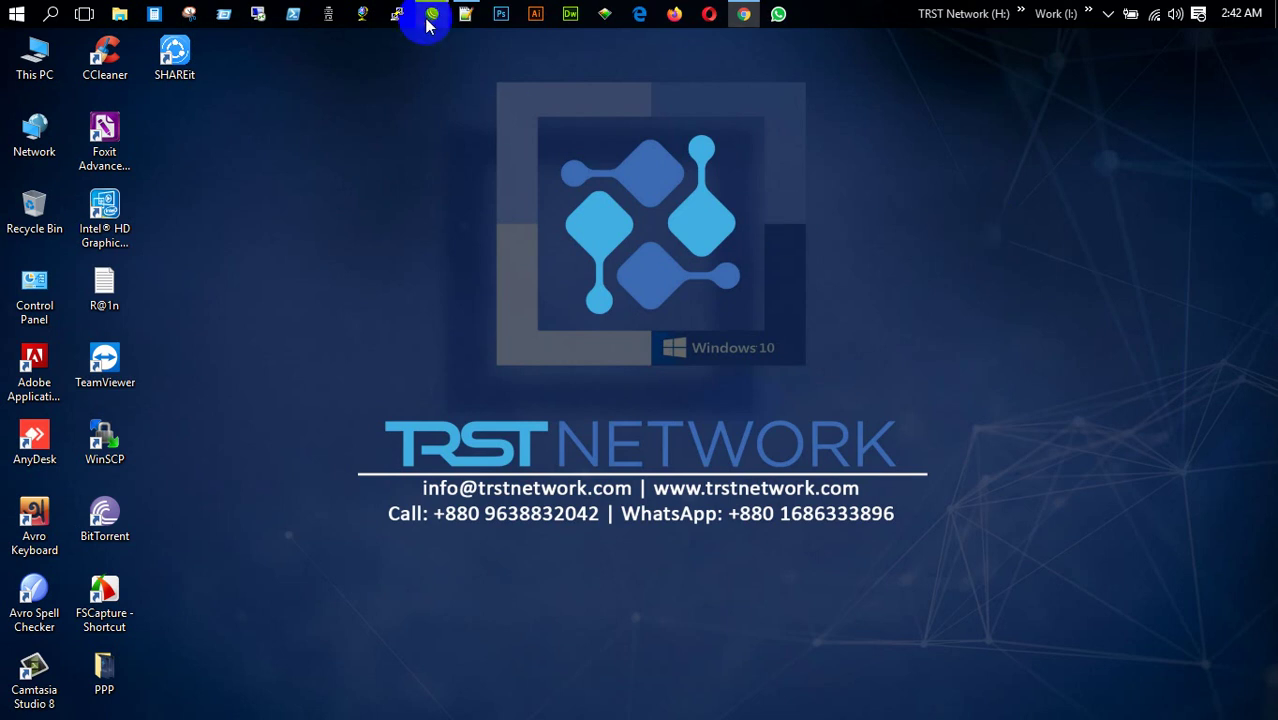
Connect to the RB951G router from the WinBox login window
click(886, 184)
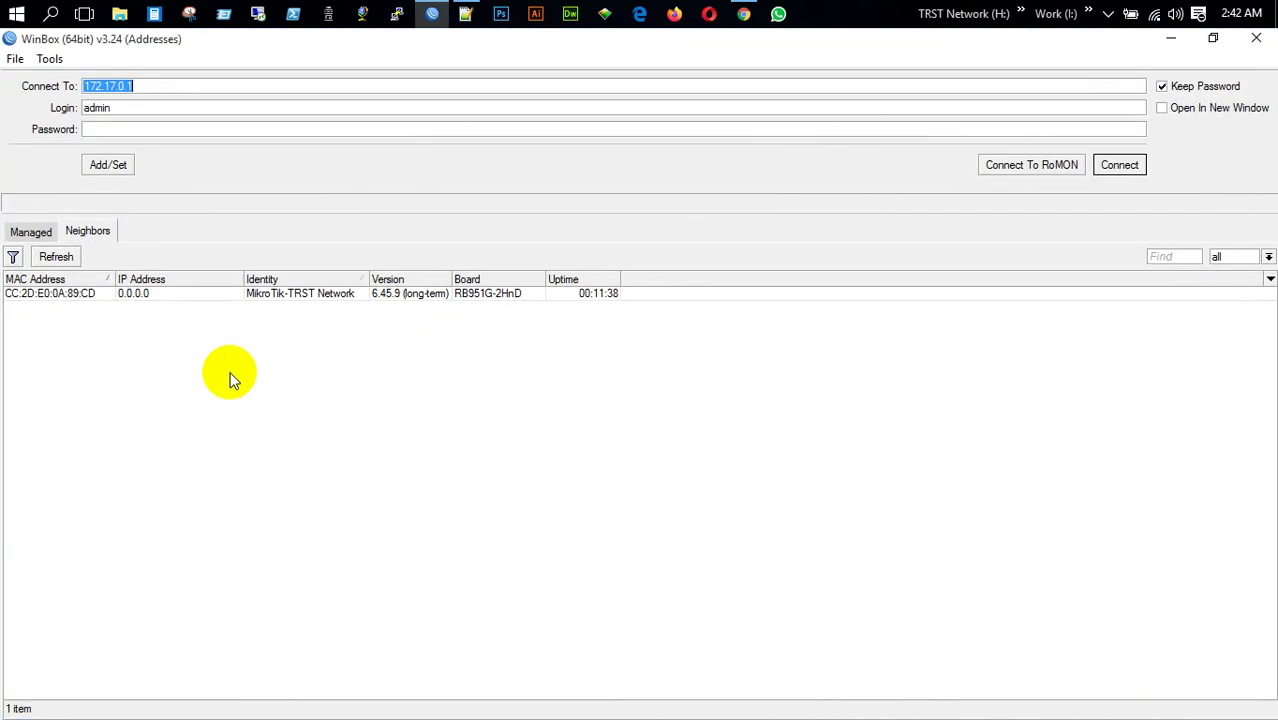
click(86, 293)
click(1119, 164)
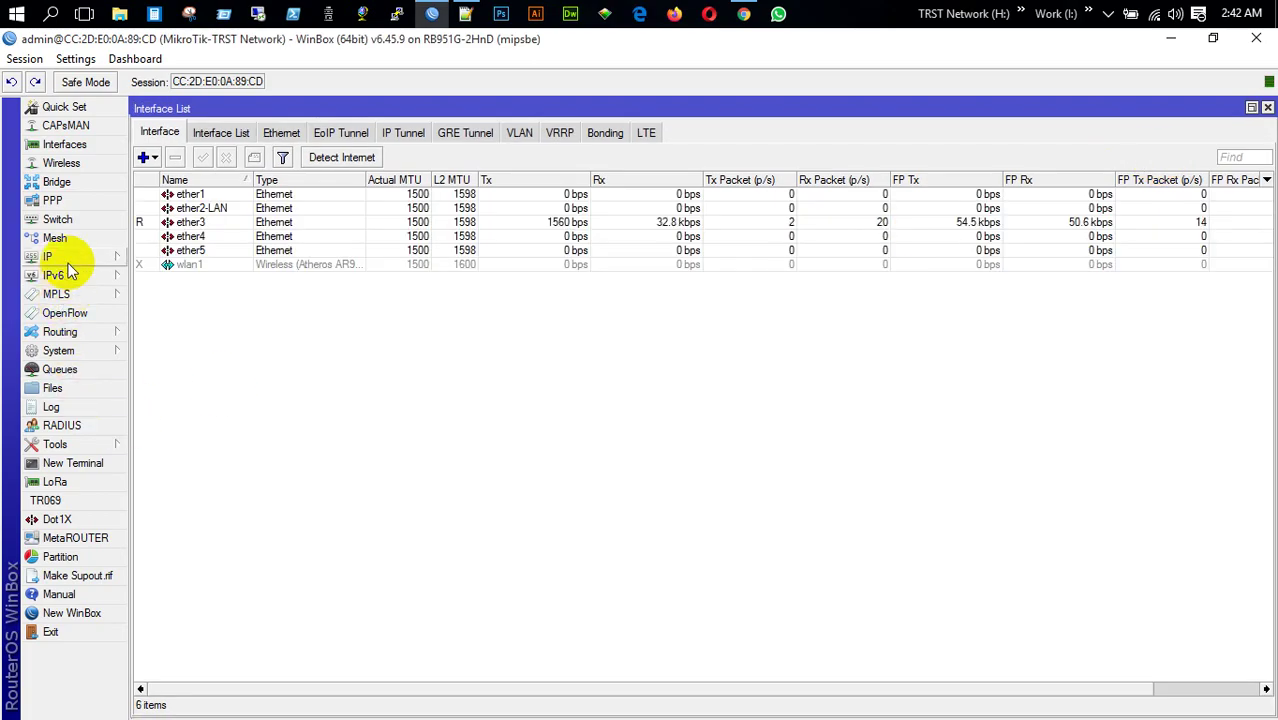
Reset the RB951G with No Default Configuration, confirm, and close the dropped session
click(74, 352)
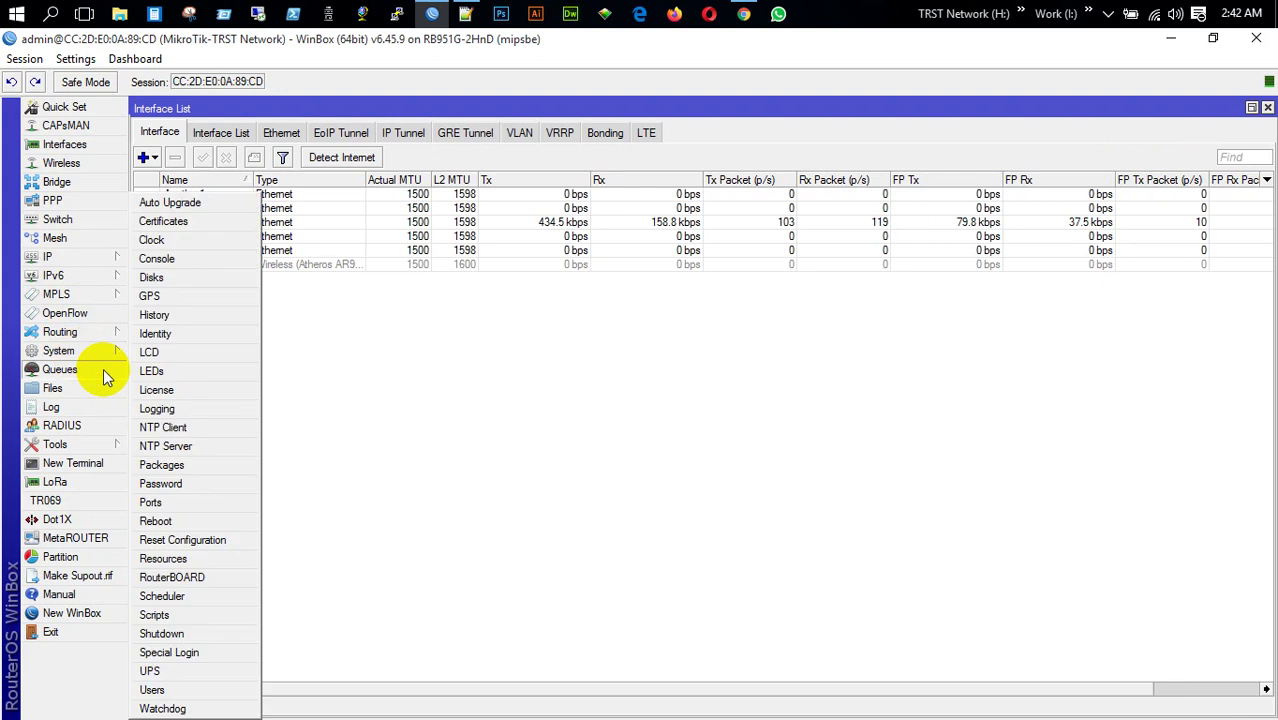
click(205, 536)
click(628, 418)
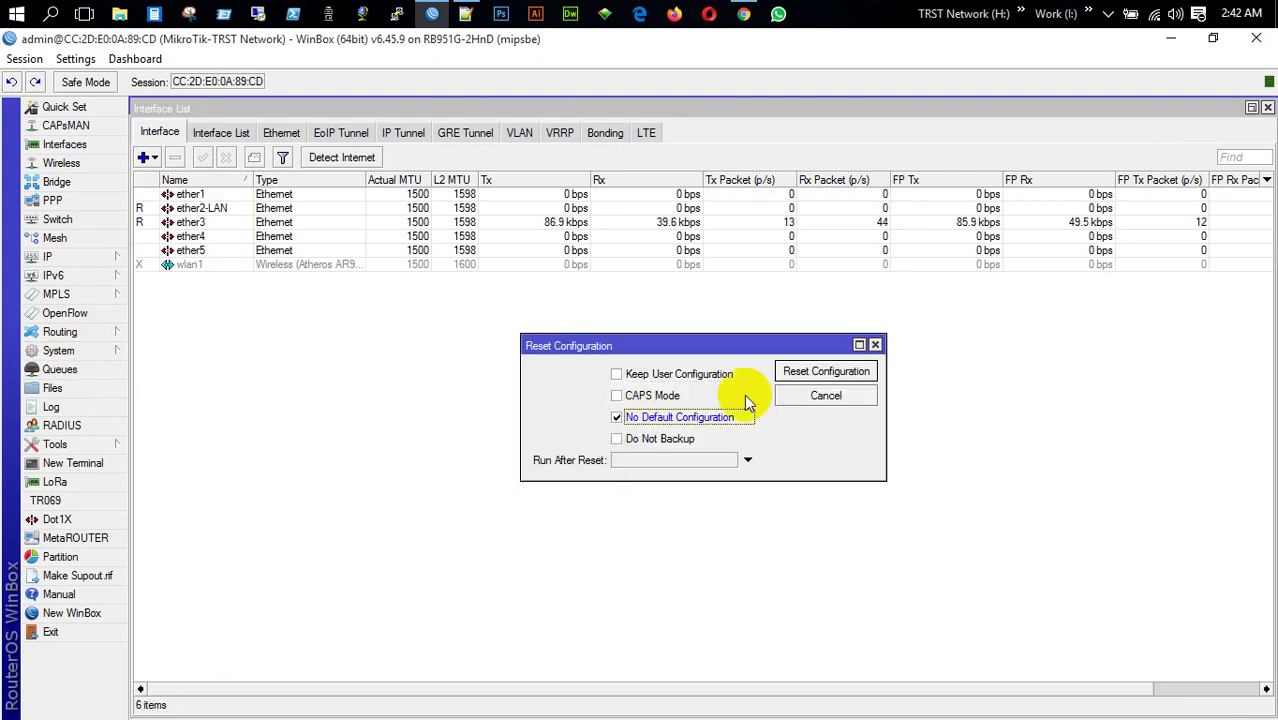
click(826, 372)
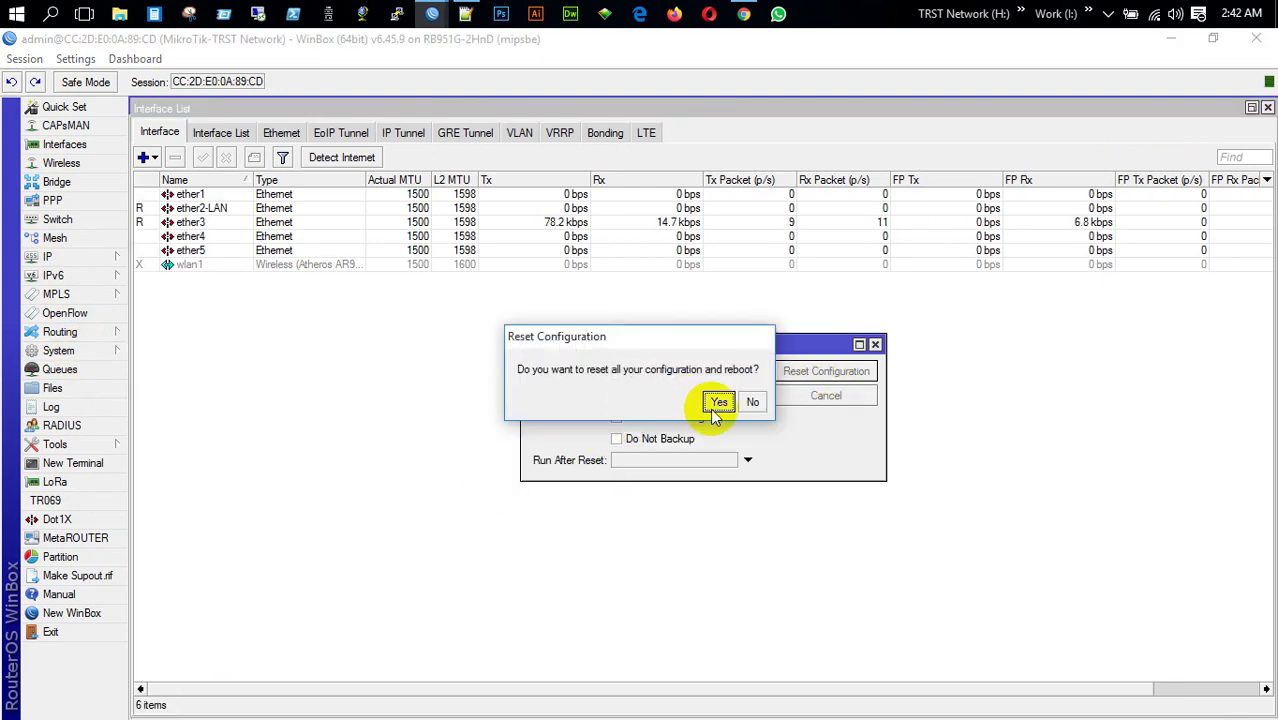
click(719, 400)
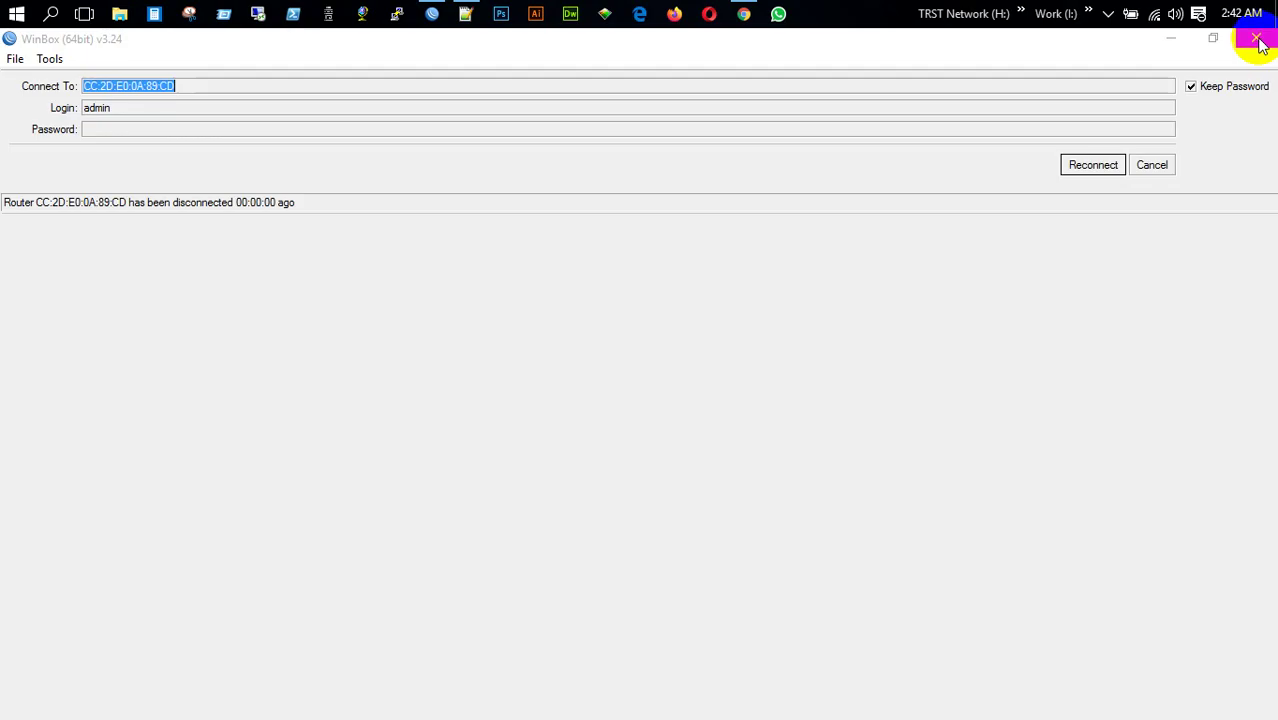
click(1256, 38)
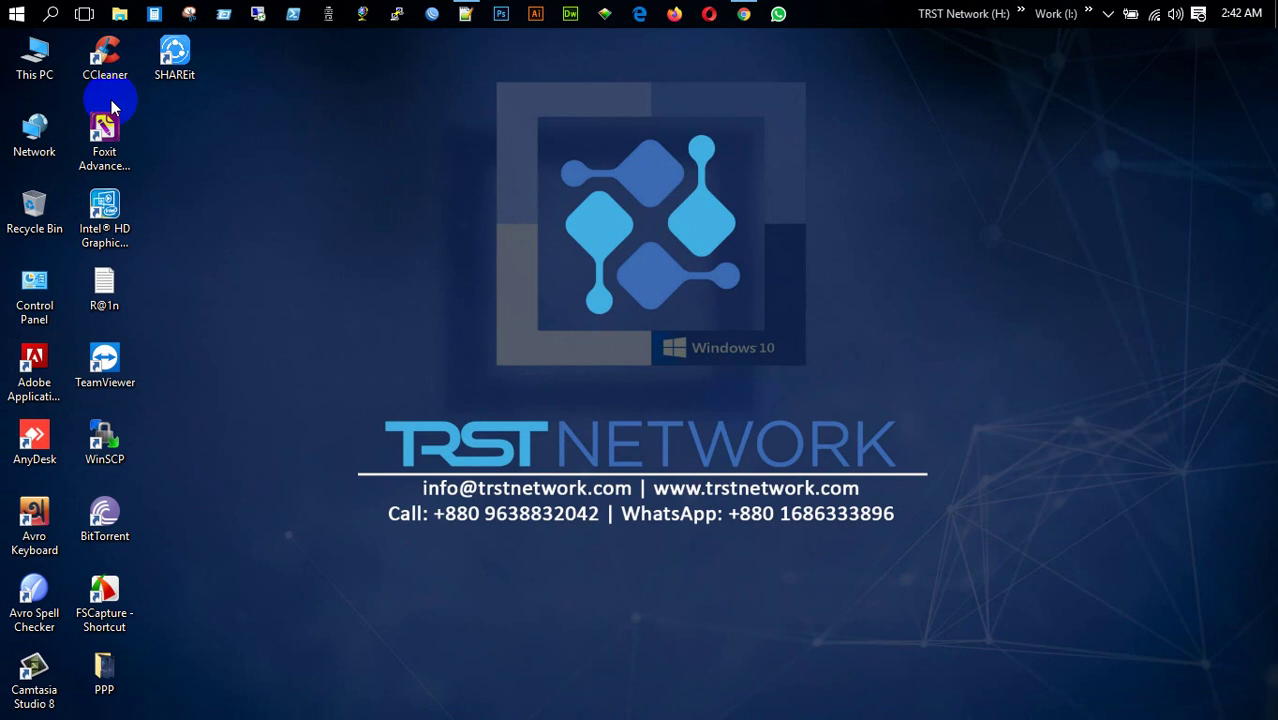
Launch Paint and draw two stacked rectangles joined by a line
click(53, 14)
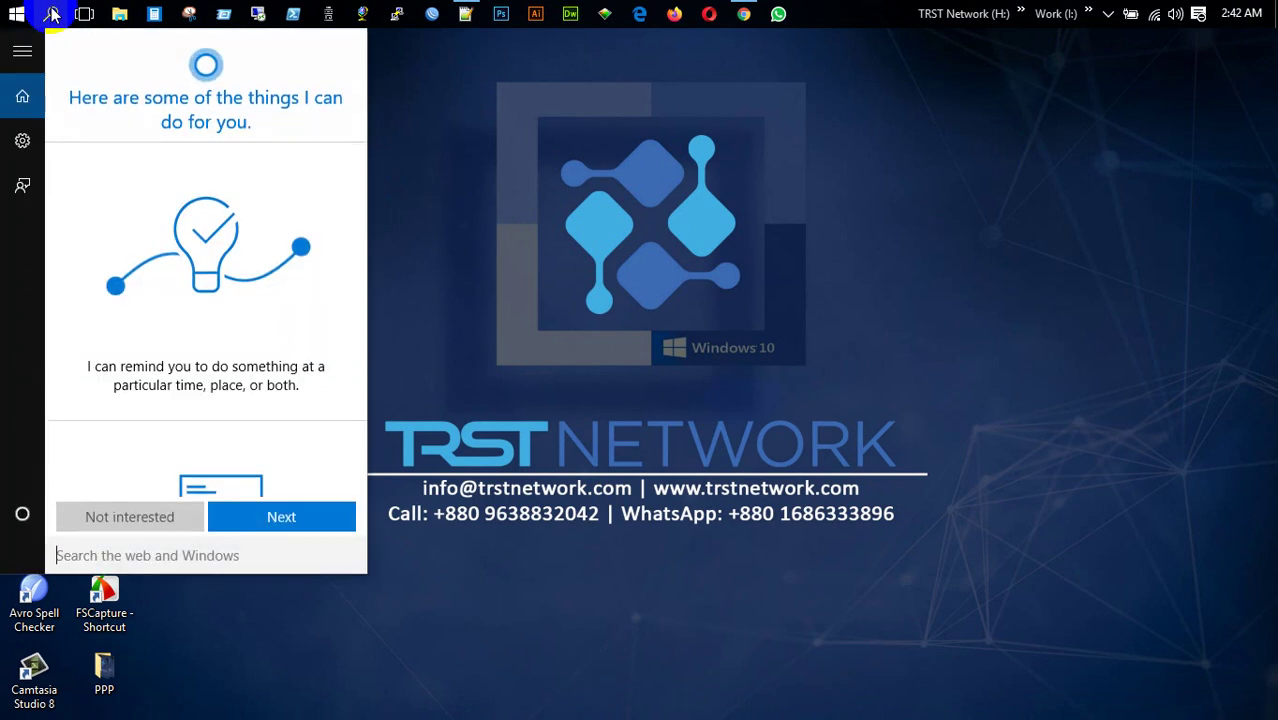
text(paint)
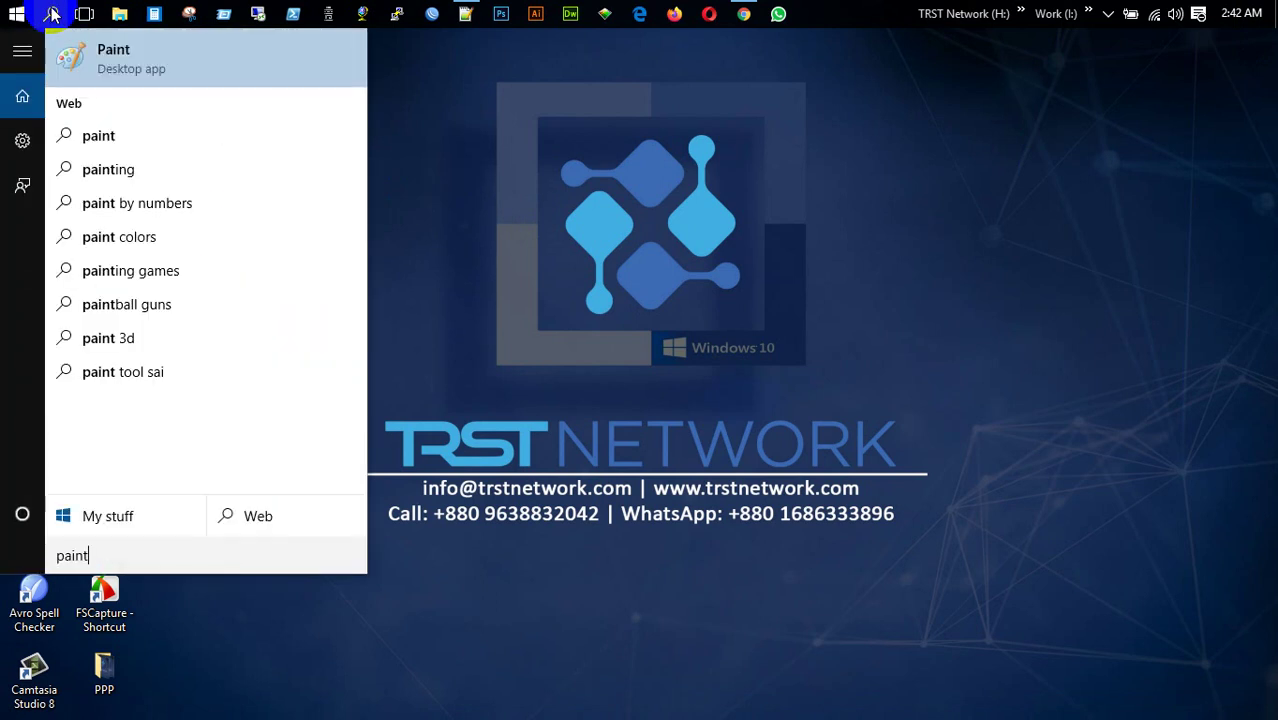
key(Return)
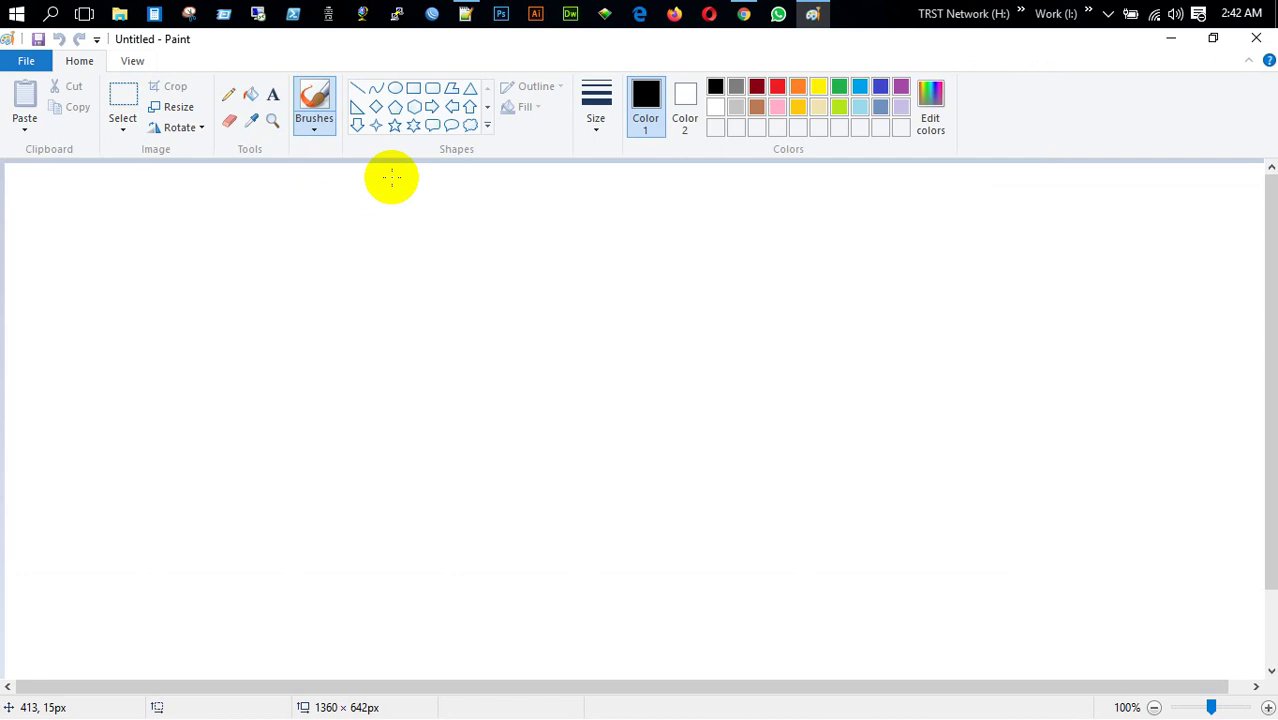
click(414, 88)
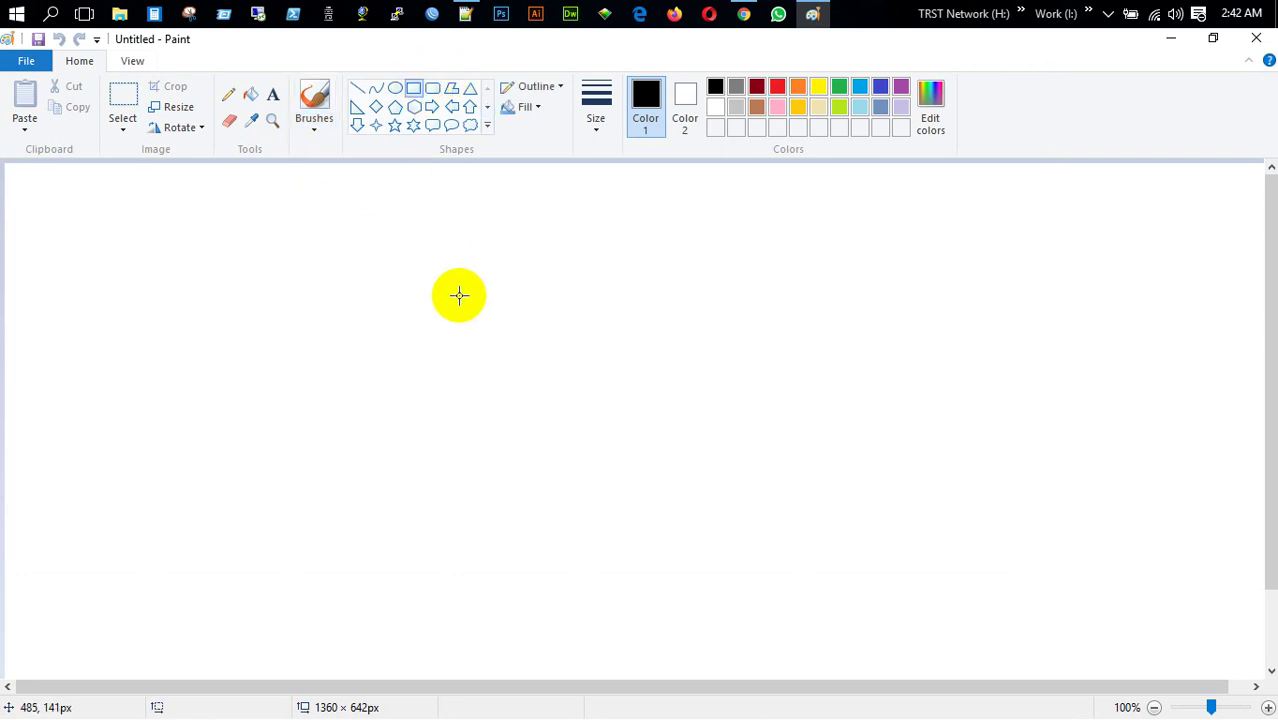
drag(433, 300, 671, 360)
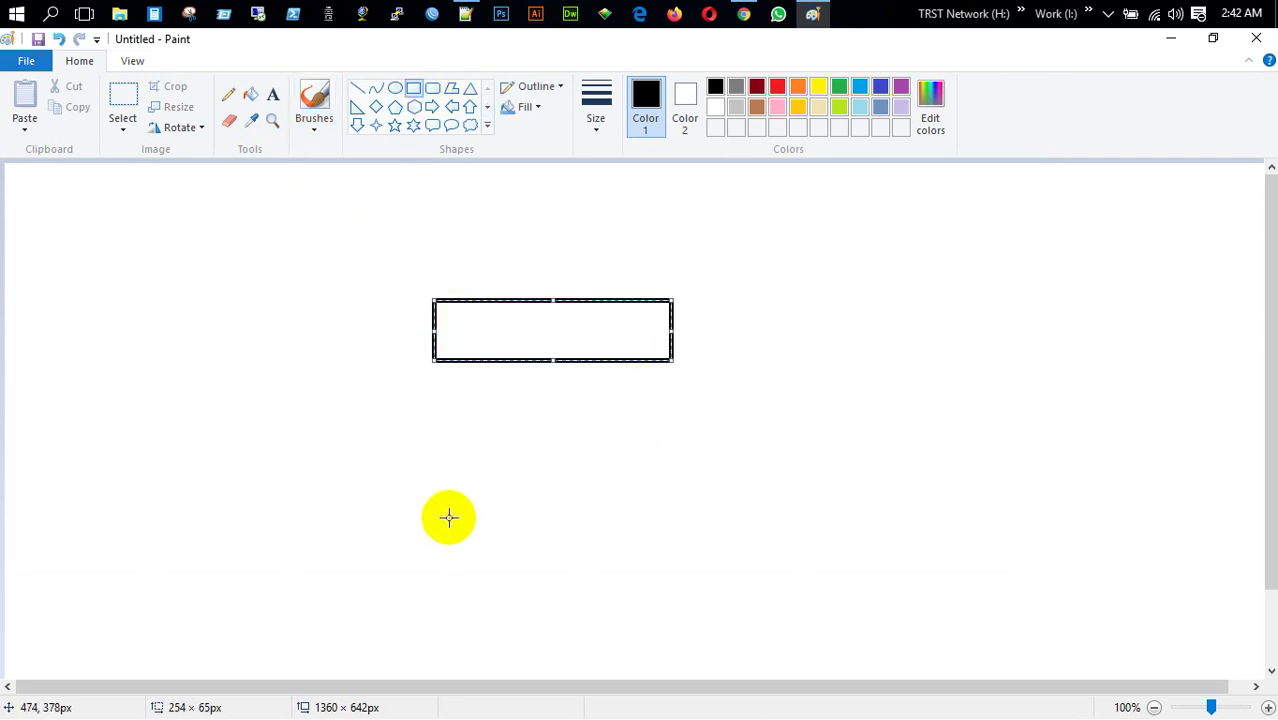
drag(449, 517, 706, 578)
click(546, 362)
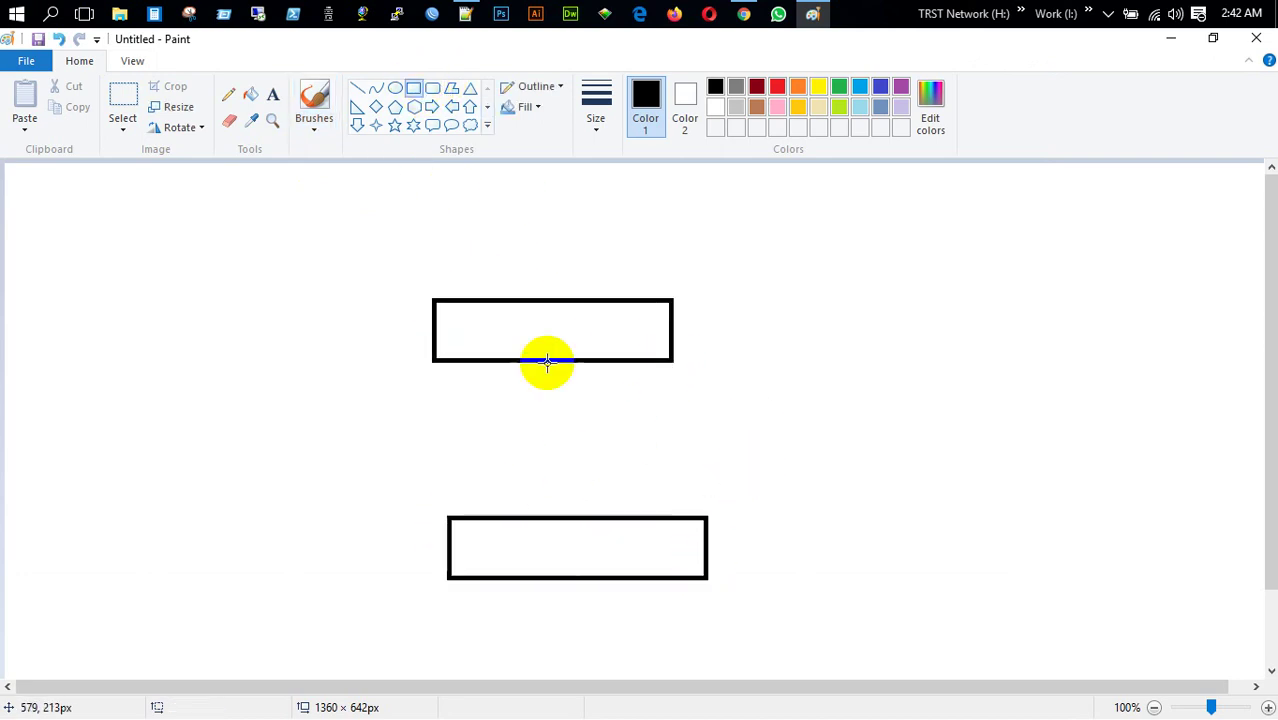
click(358, 92)
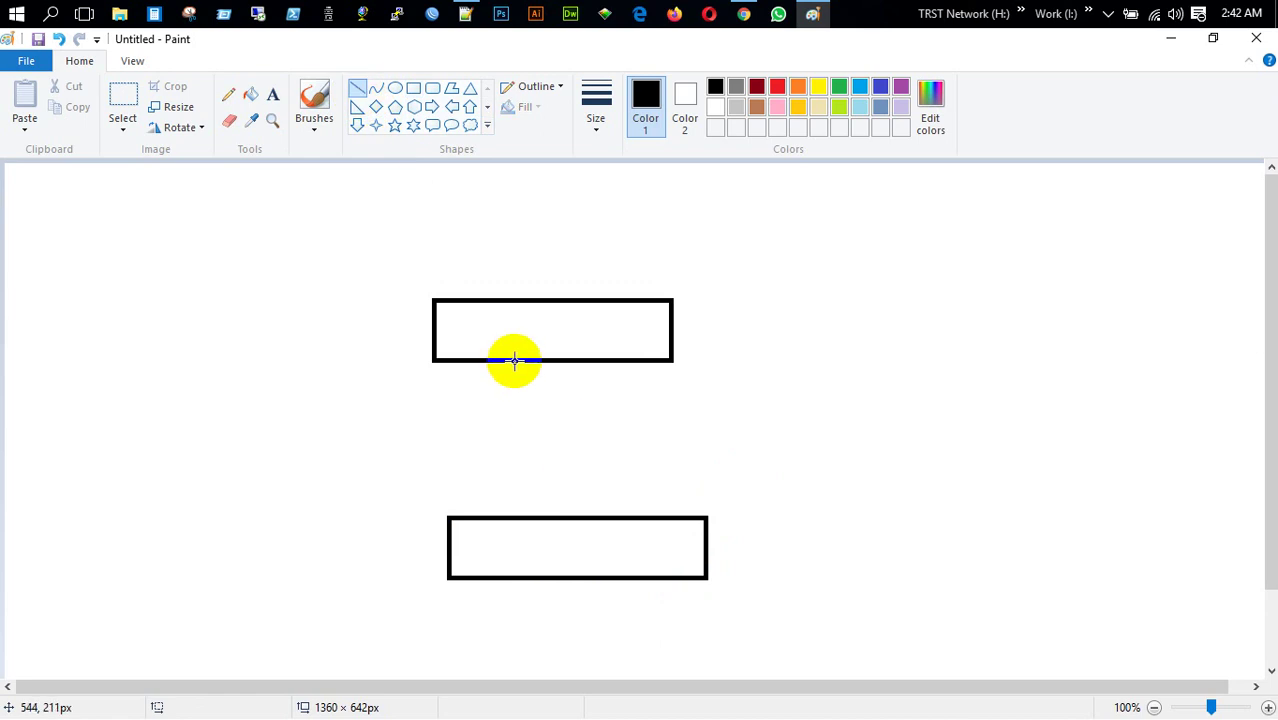
drag(511, 362, 535, 517)
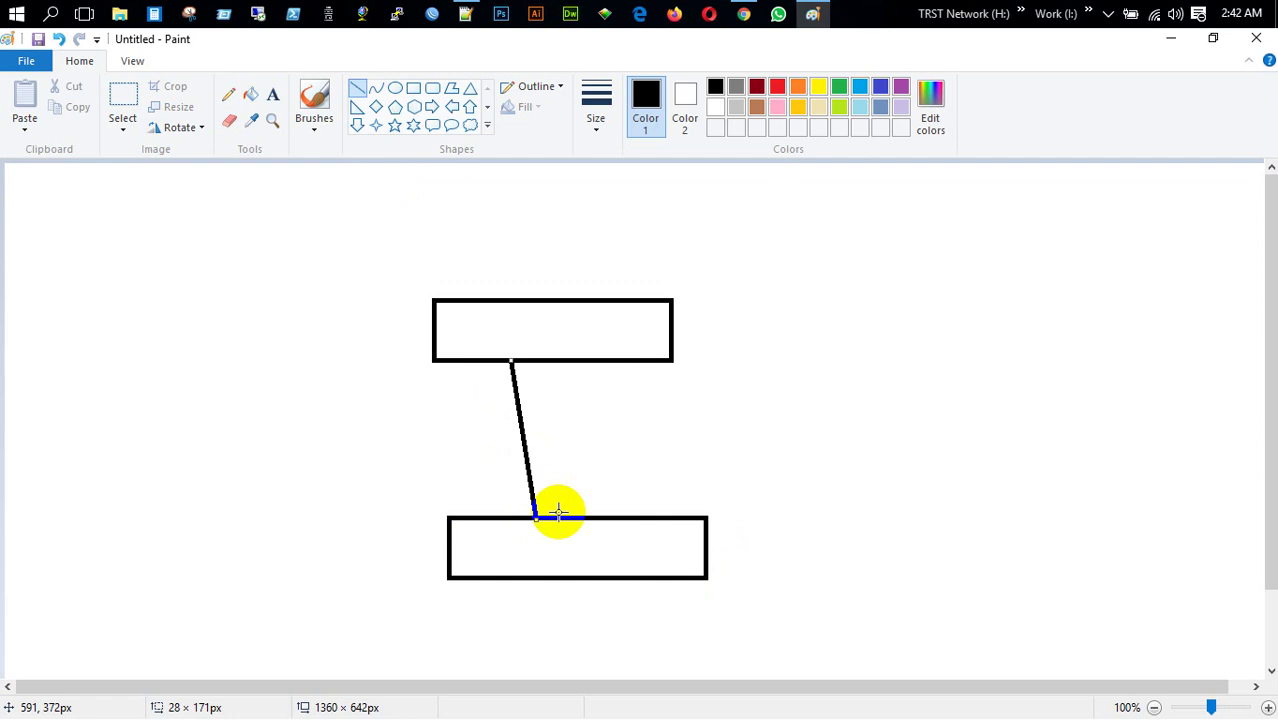
Add a small upper-left rectangle linked to the middle box by a line, then minimise Paint
click(395, 88)
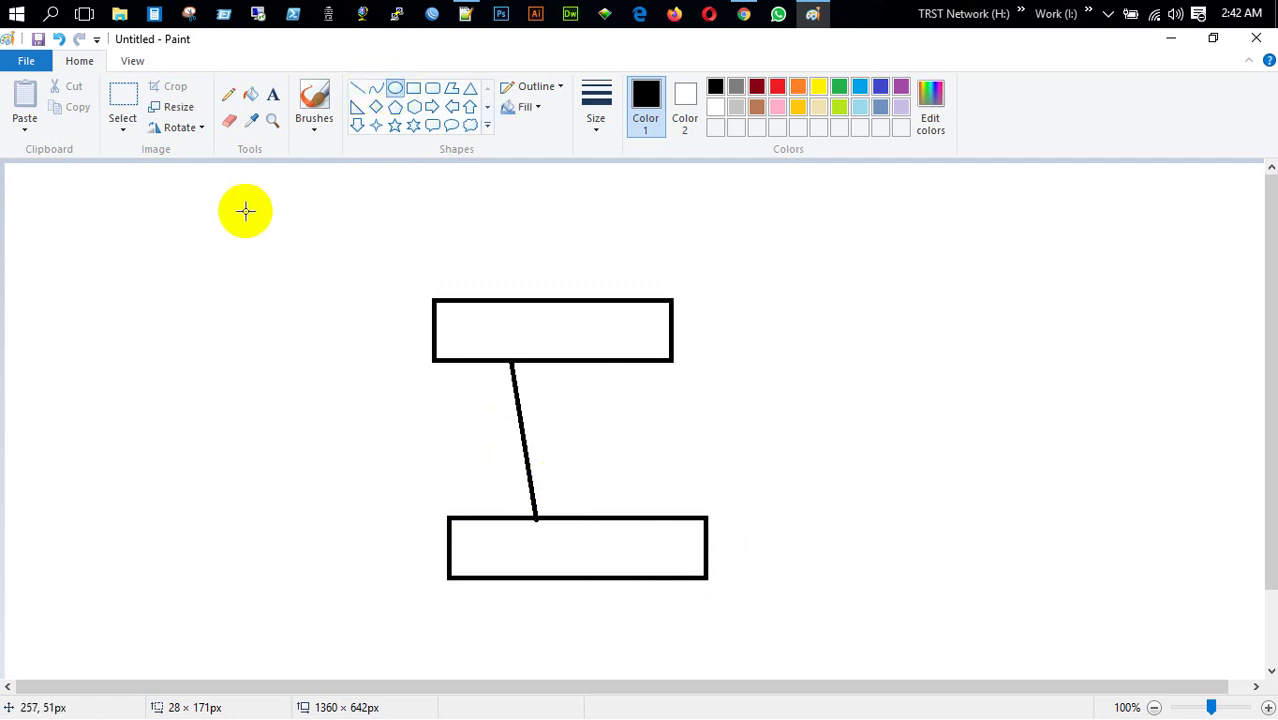
click(413, 89)
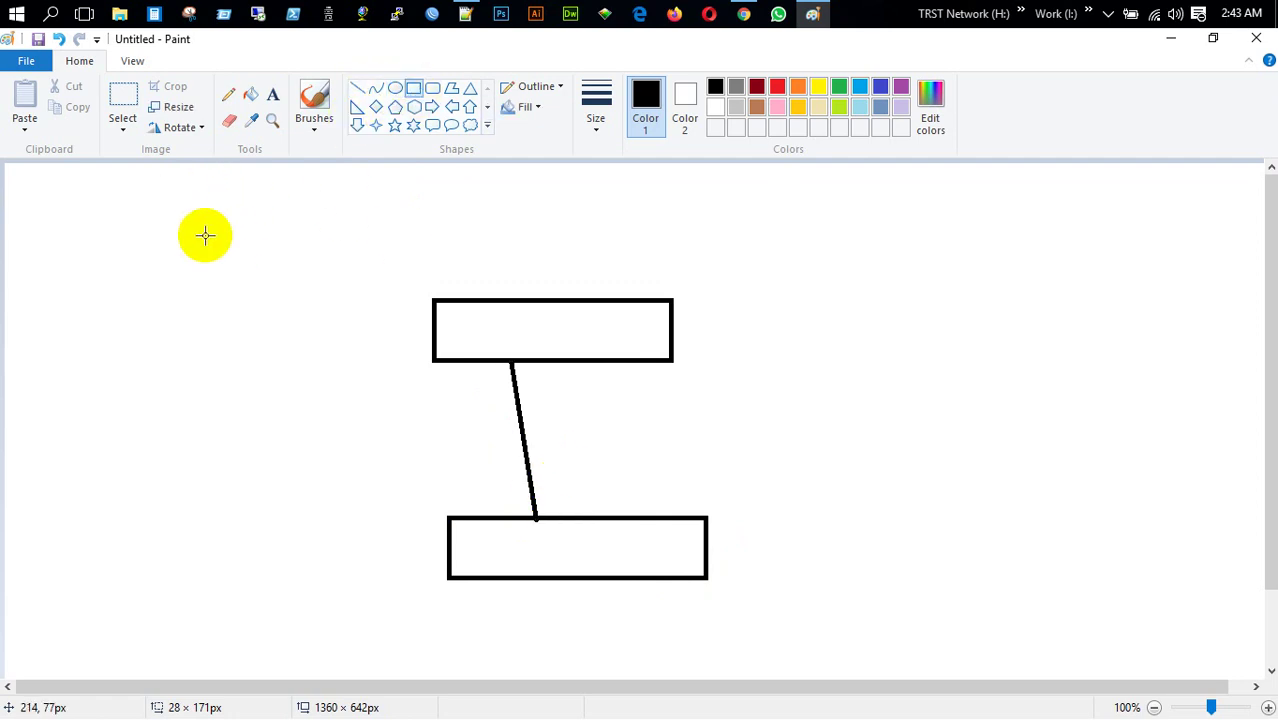
mouse_move(170, 216)
mouse_down()
mouse_move(217, 280)
mouse_move(473, 296)
mouse_up()
click(357, 88)
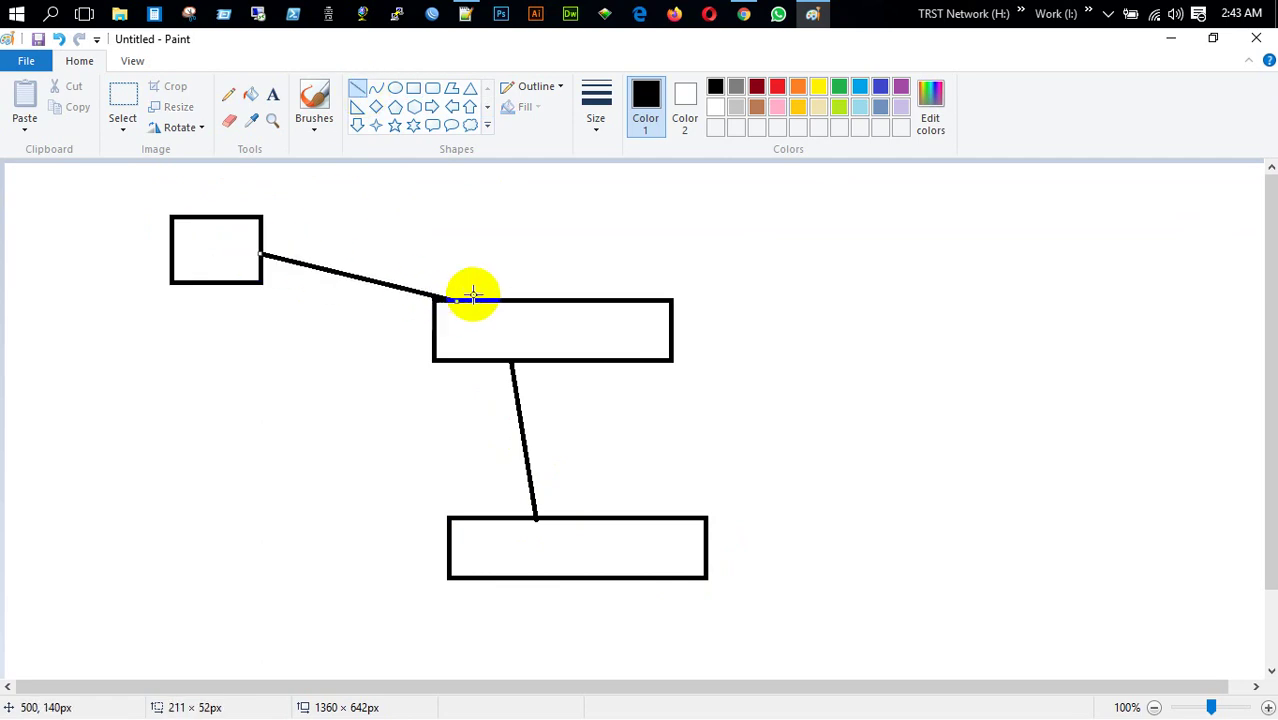
click(713, 281)
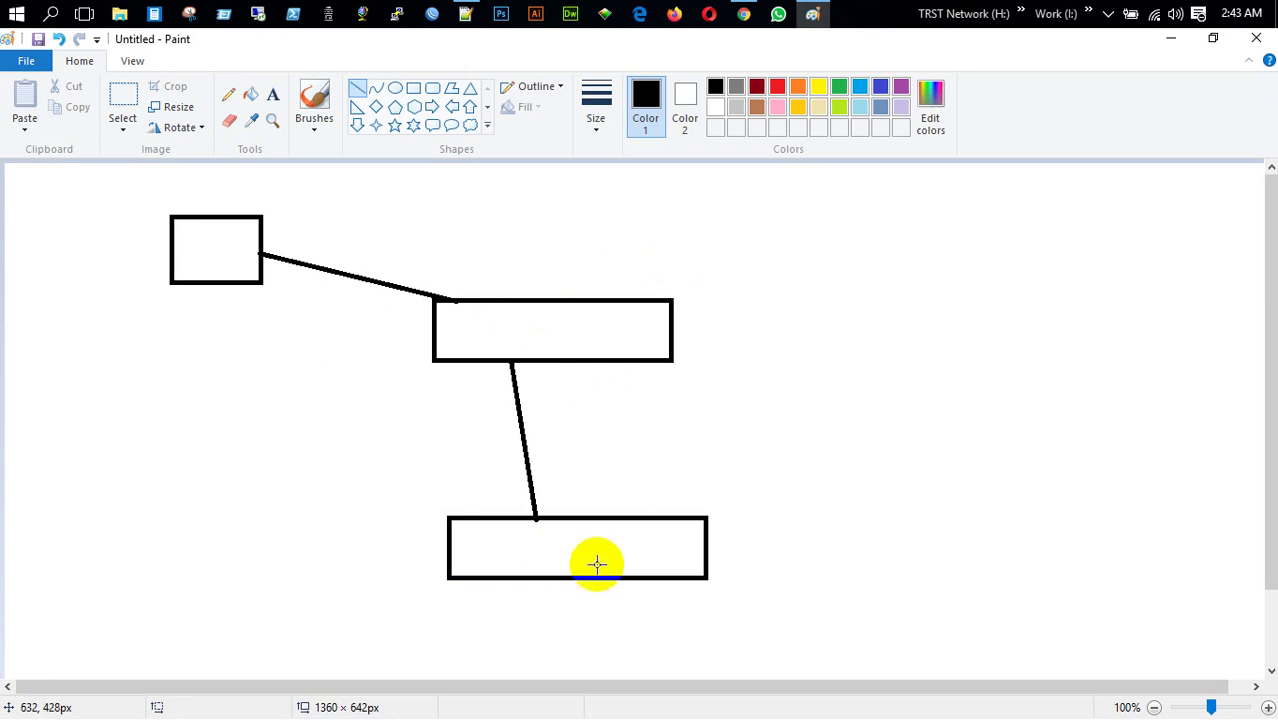
click(1172, 40)
click(432, 13)
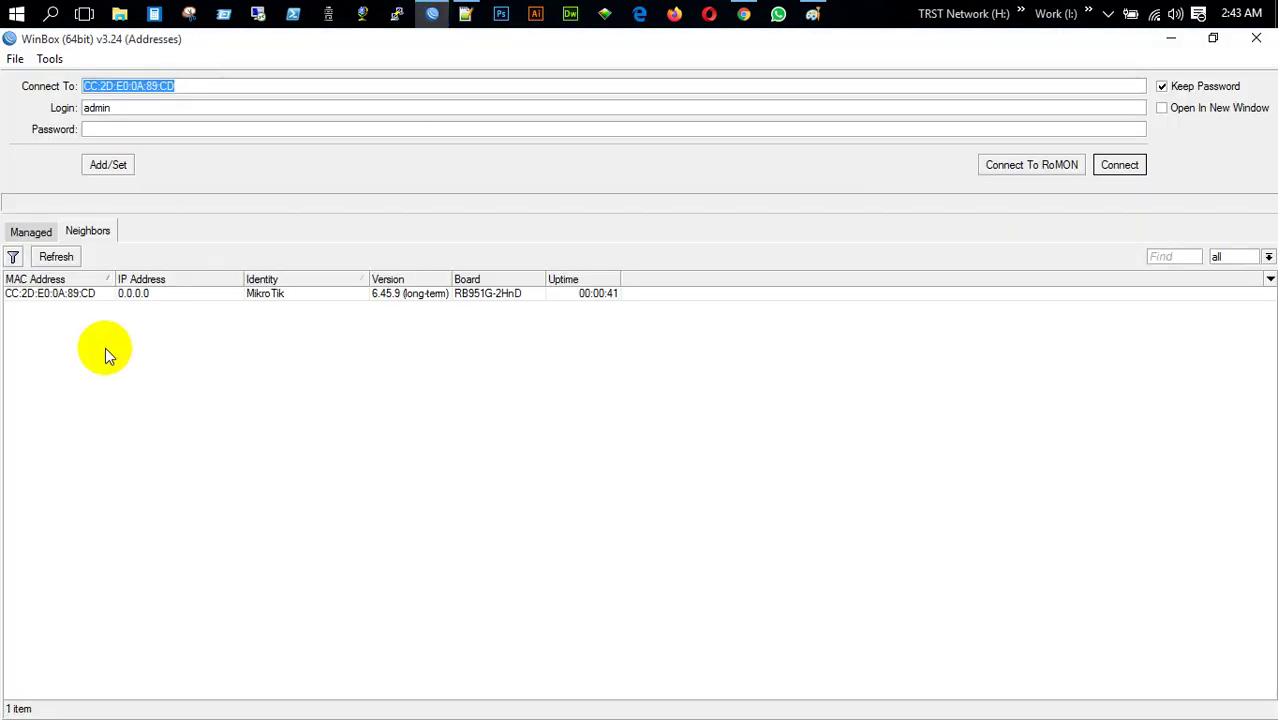
Log in to the reset router and extend its identity name, correcting 'NEtwork' to 'Network'
click(88, 293)
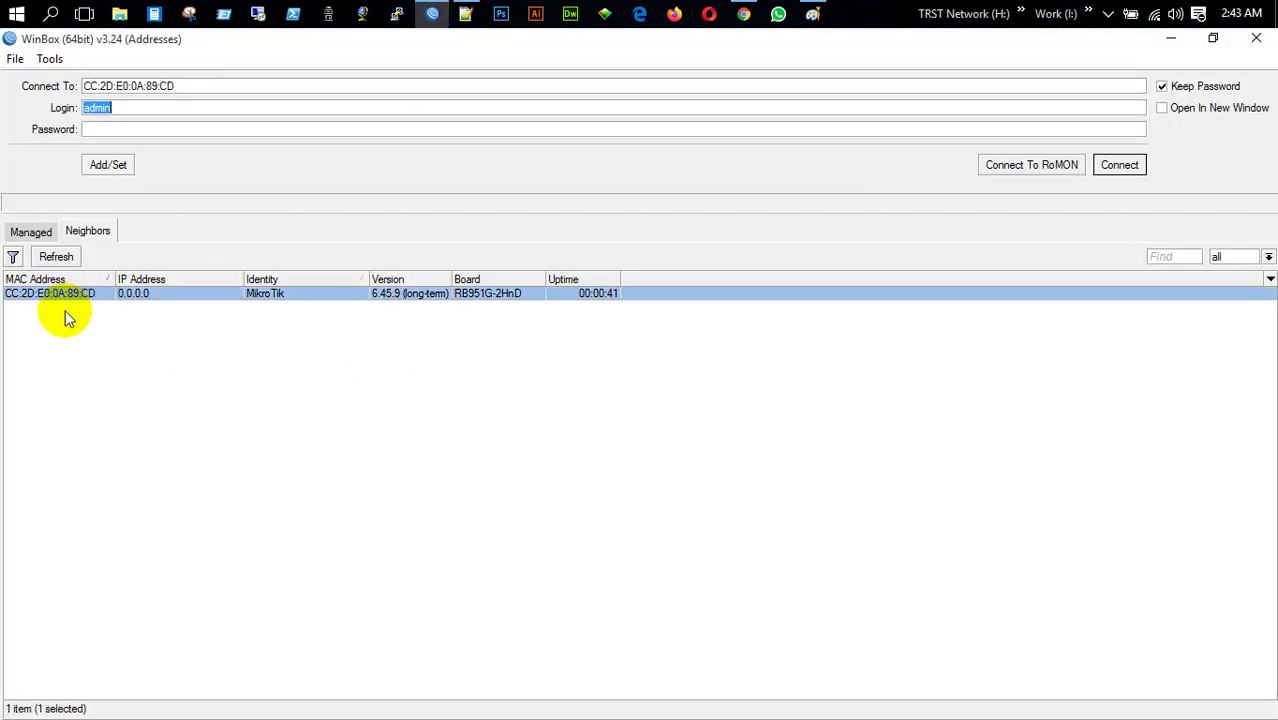
click(1120, 165)
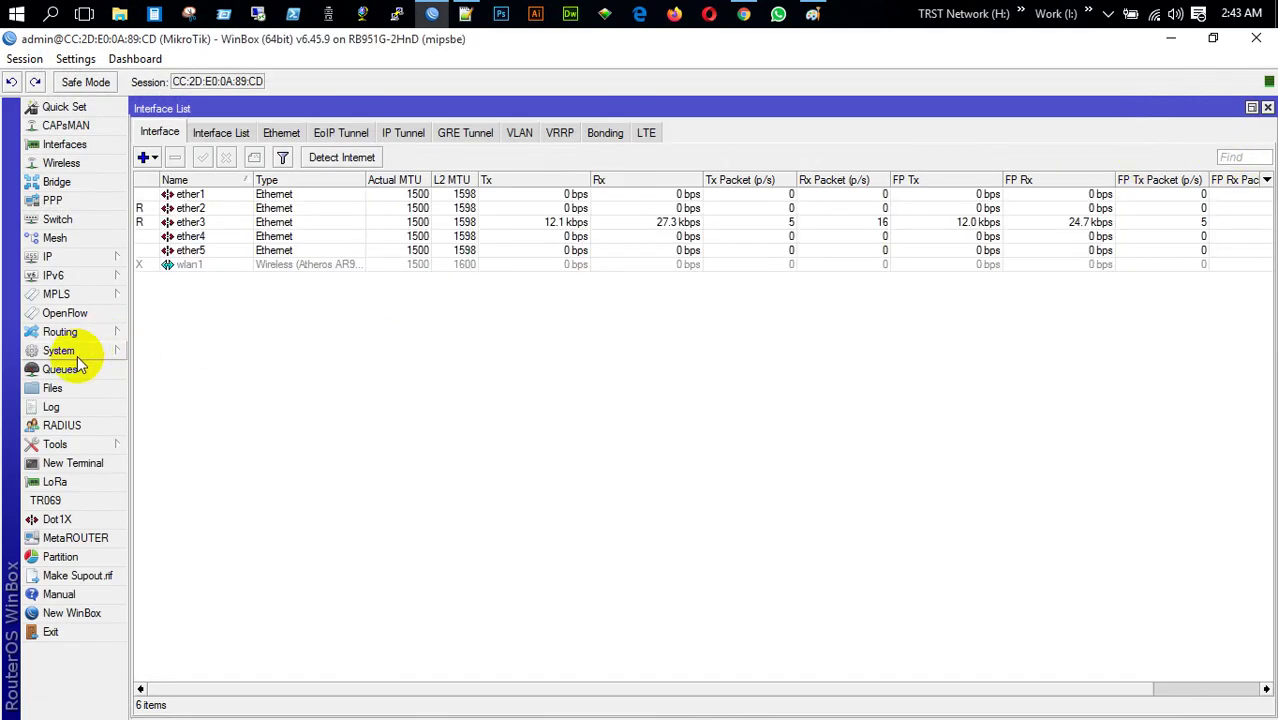
mouse_move(86, 352)
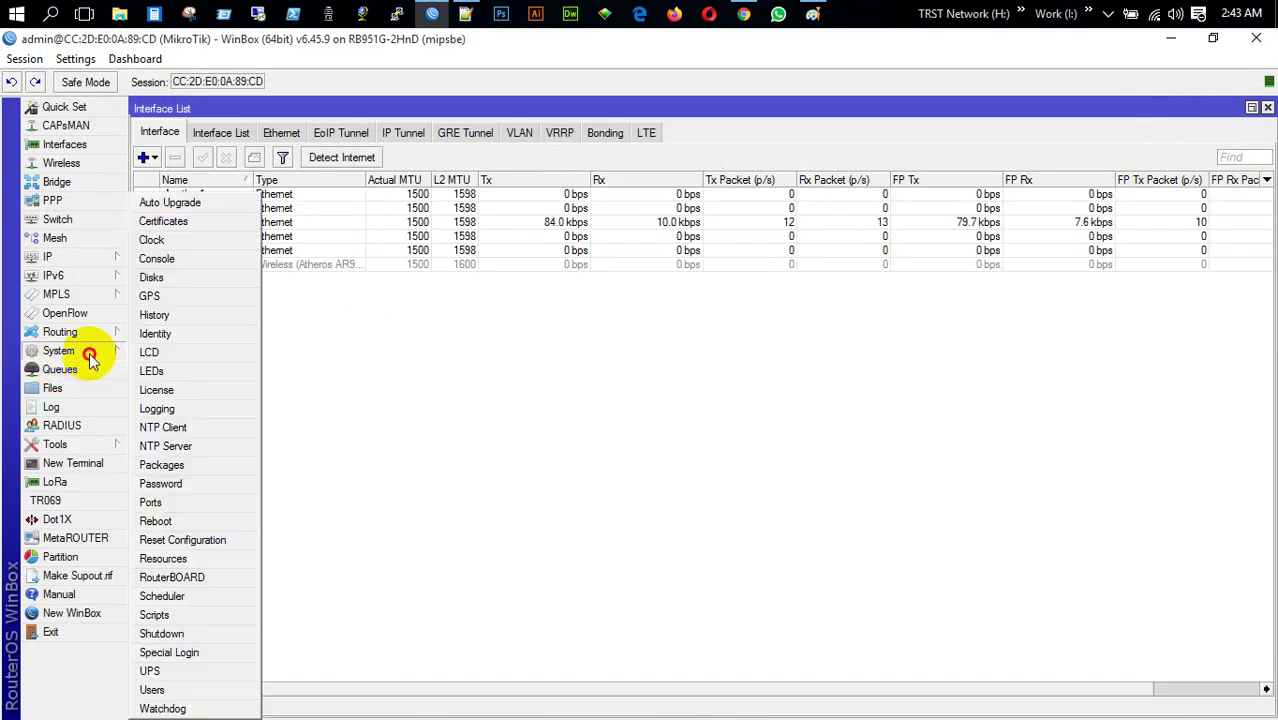
click(190, 334)
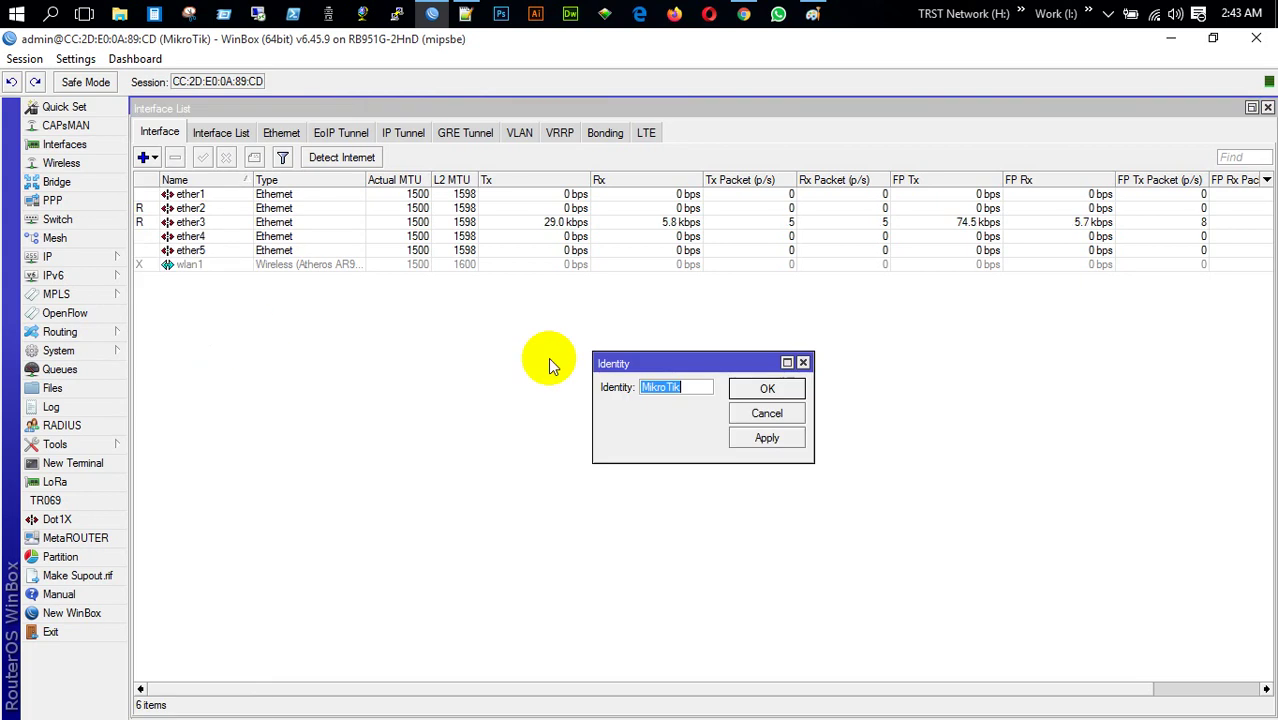
click(698, 386)
text(-)
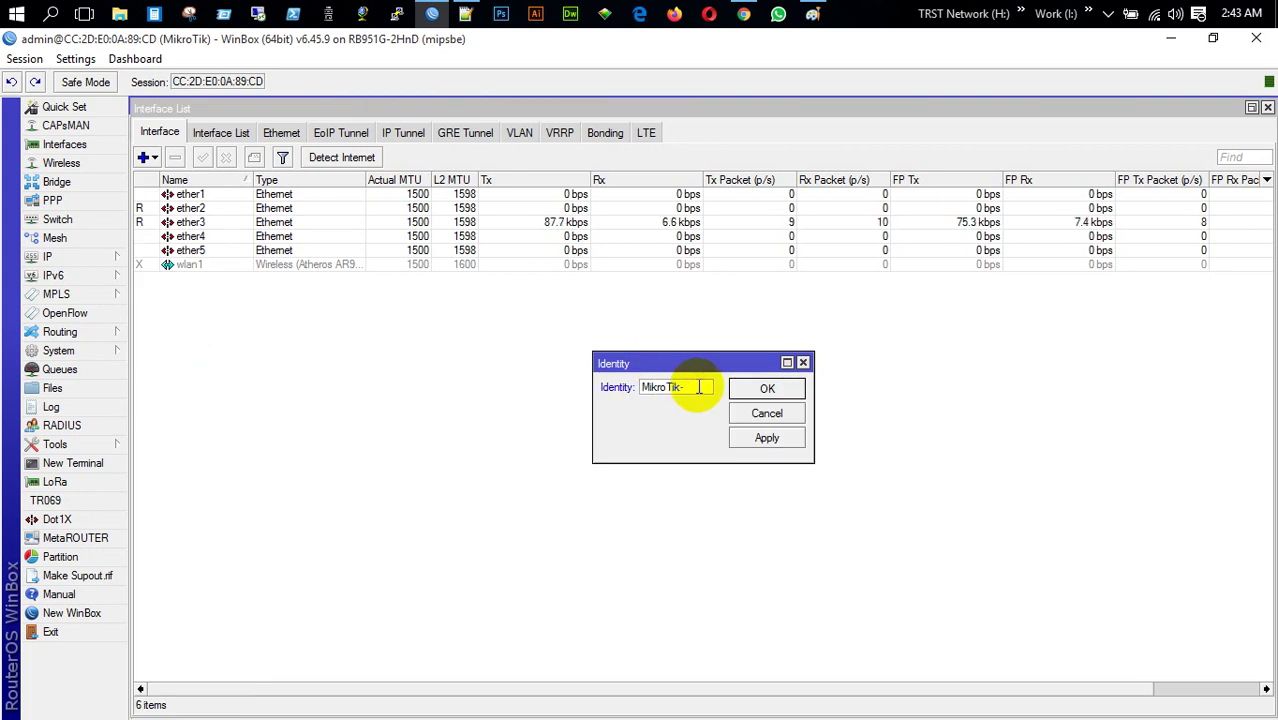
text(RST)
text(NEtwork)
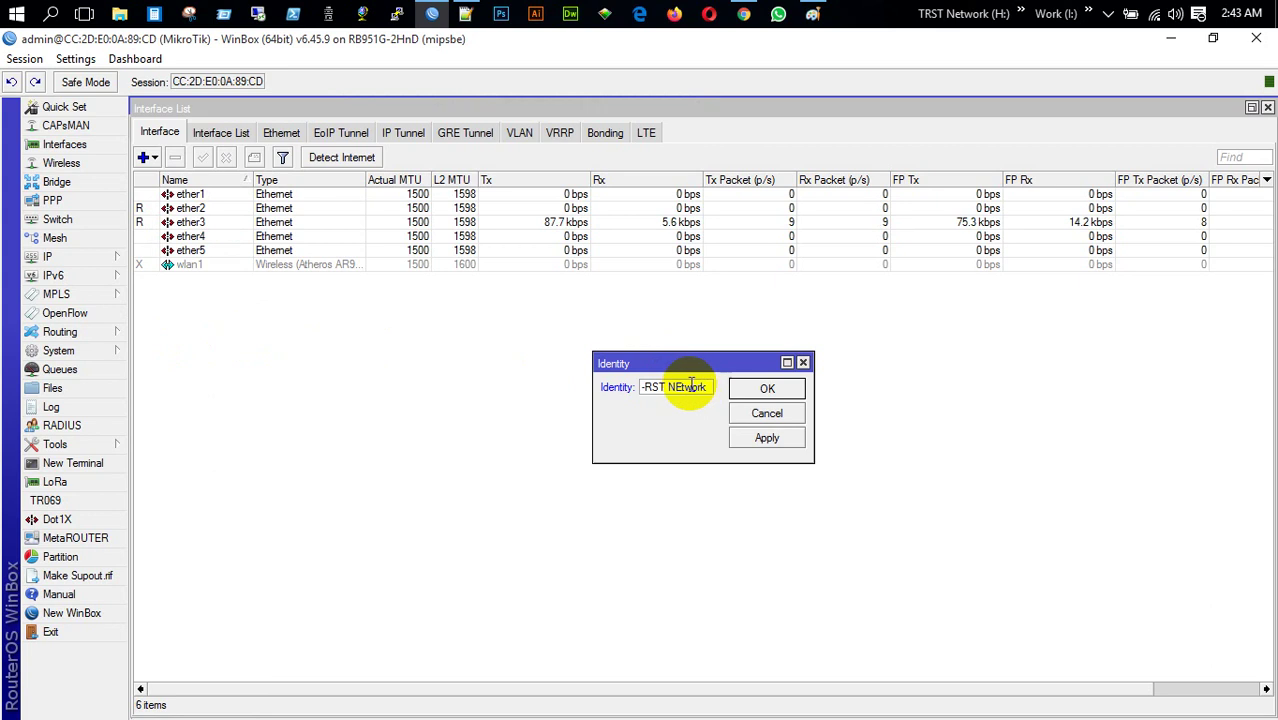
click(685, 387)
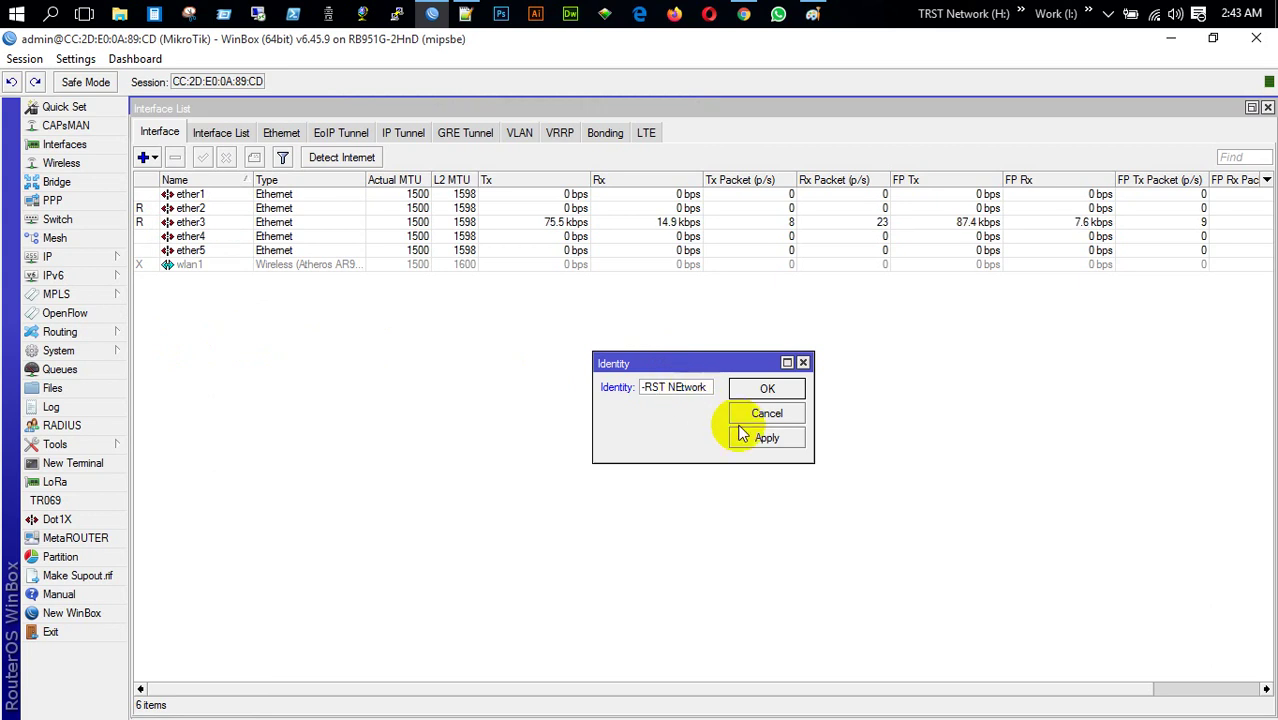
key(BackSpace)
text(e)
click(745, 437)
click(737, 419)
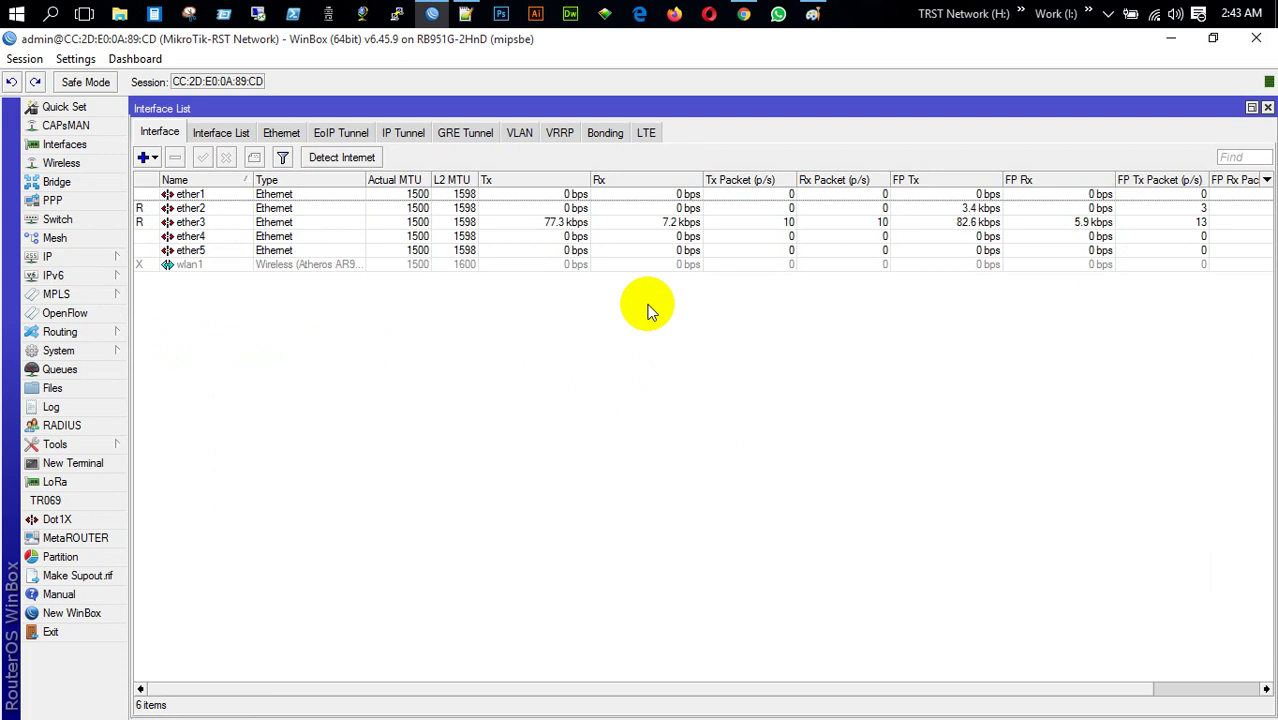
Insert the missing 'T' so the identity reads MikroTik-TRST Network
click(104, 353)
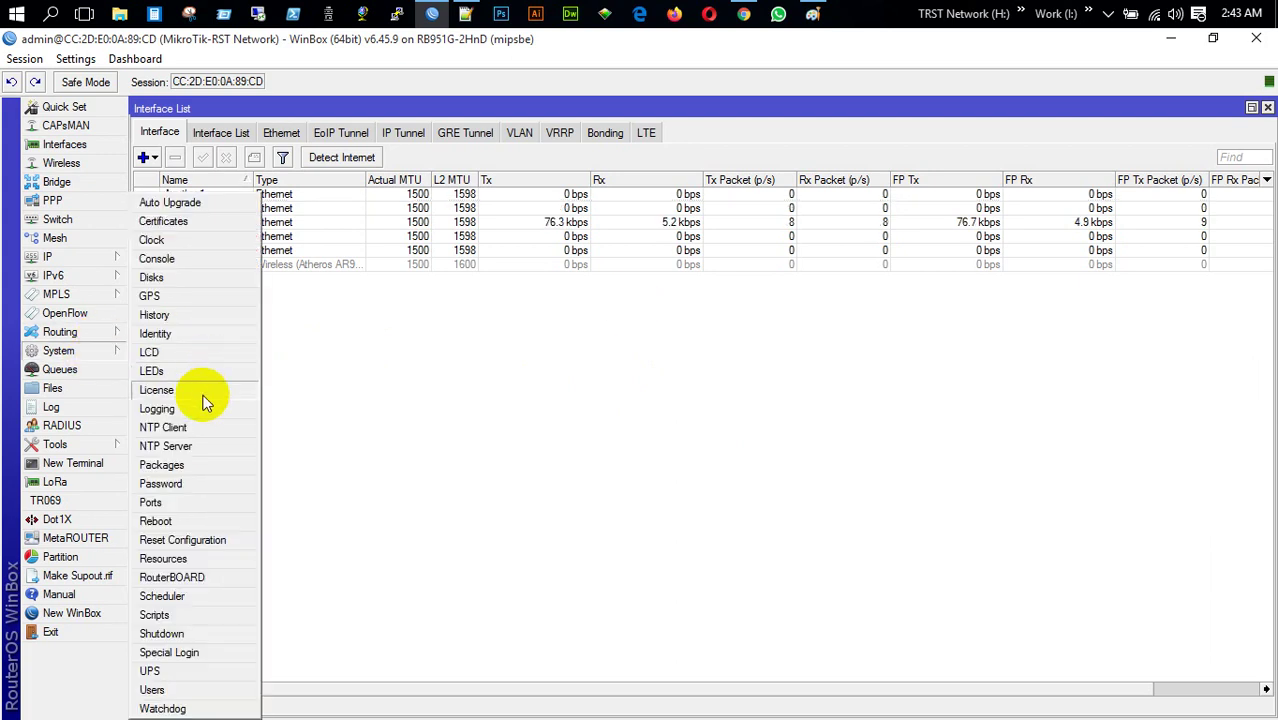
click(194, 331)
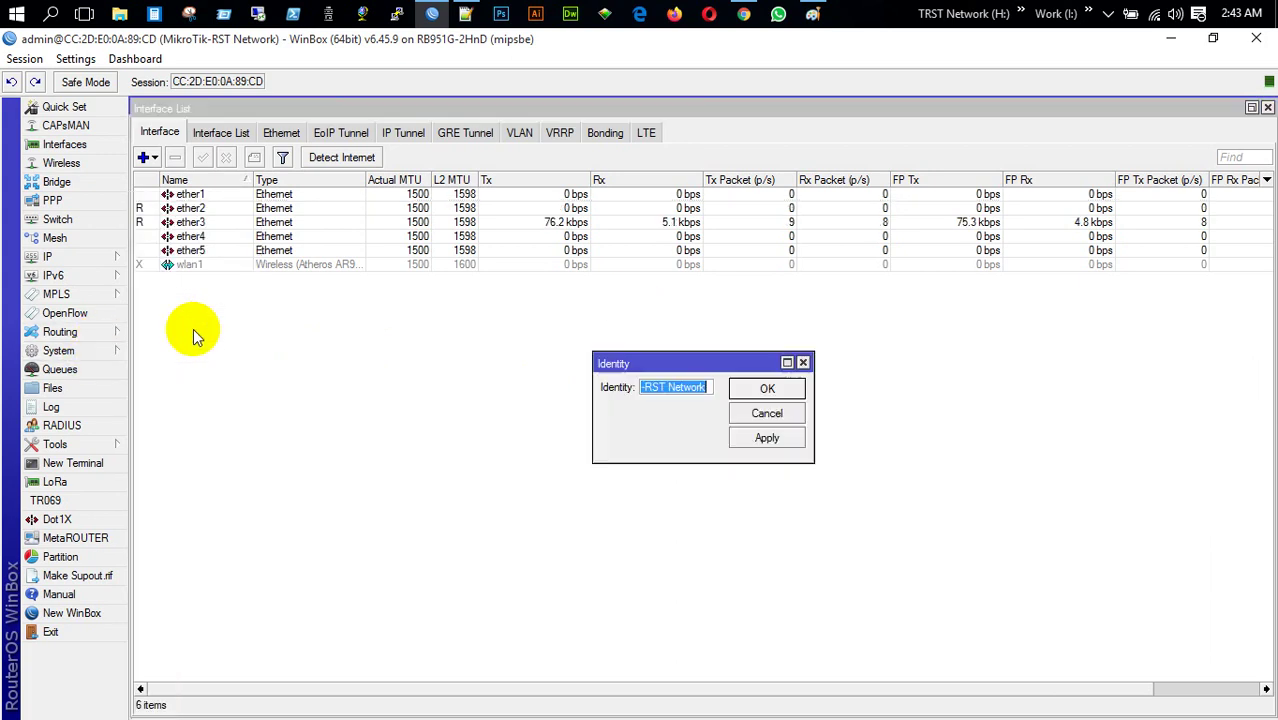
click(645, 389)
text(T)
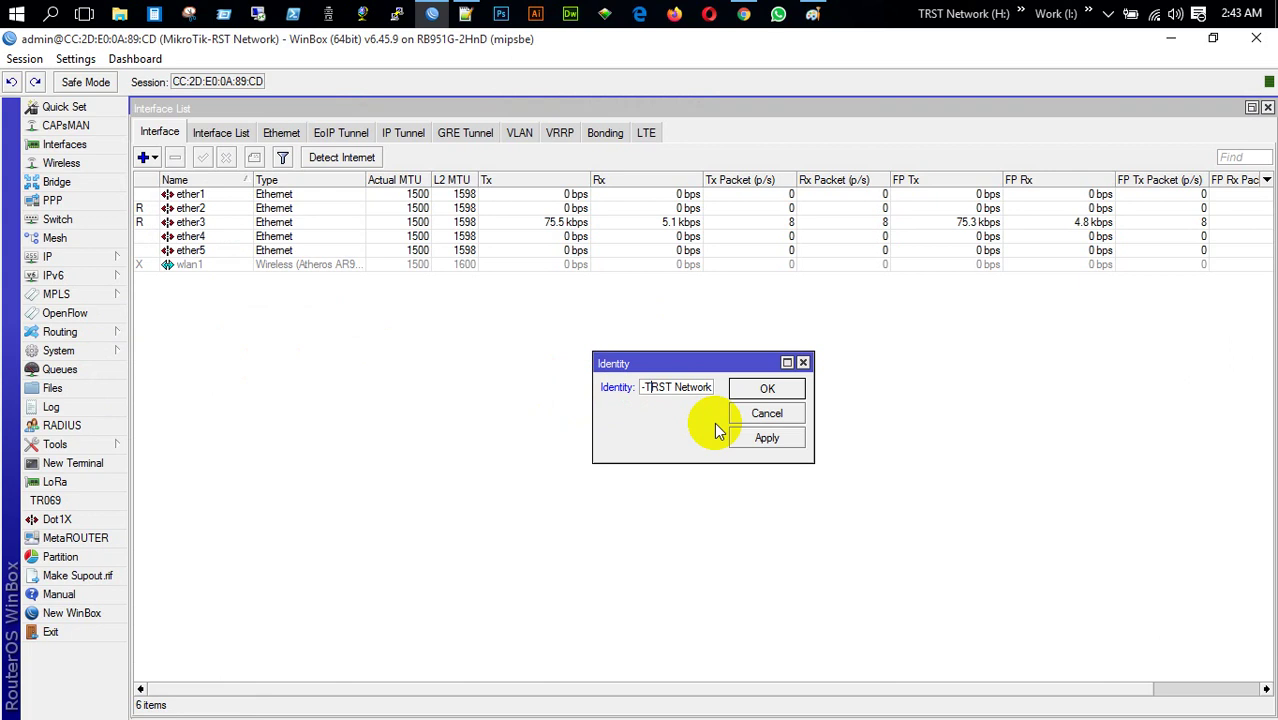
key(Return)
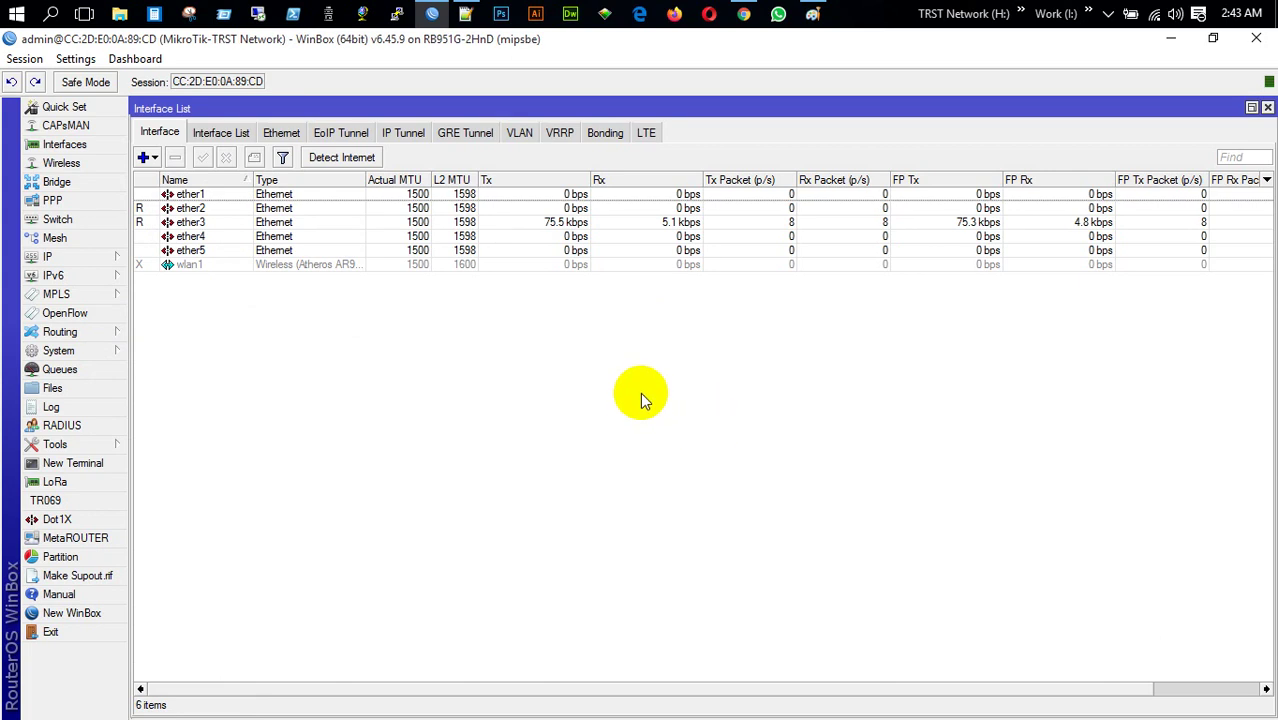
click(93, 112)
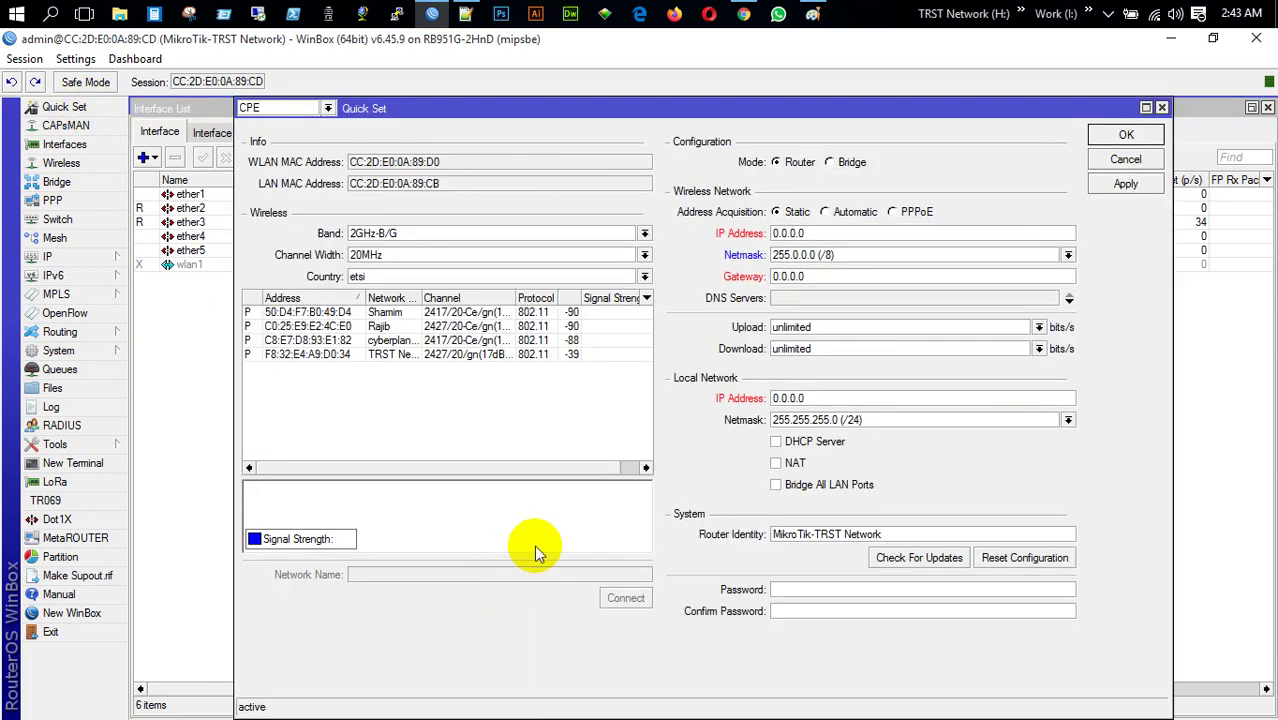
Connect wlan1 to TRST Network Office in Quick Set using the hidden Wi-Fi password
click(391, 384)
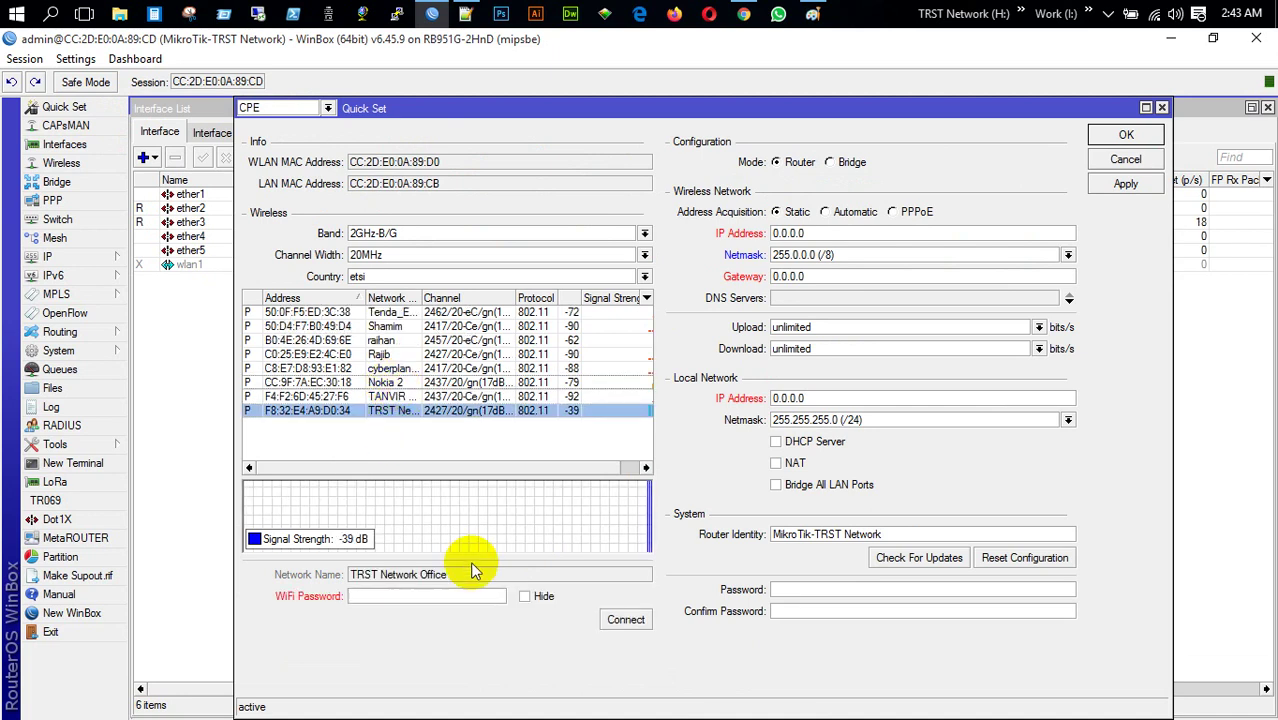
click(527, 597)
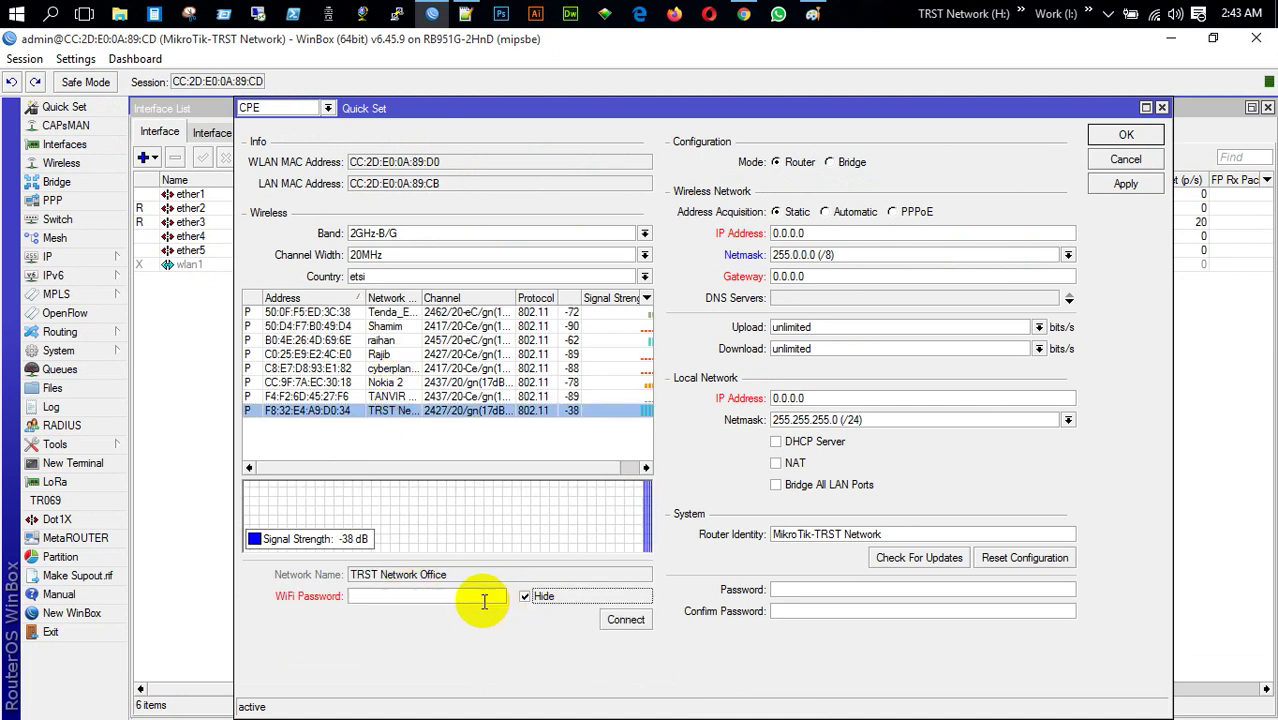
click(484, 600)
text(**)
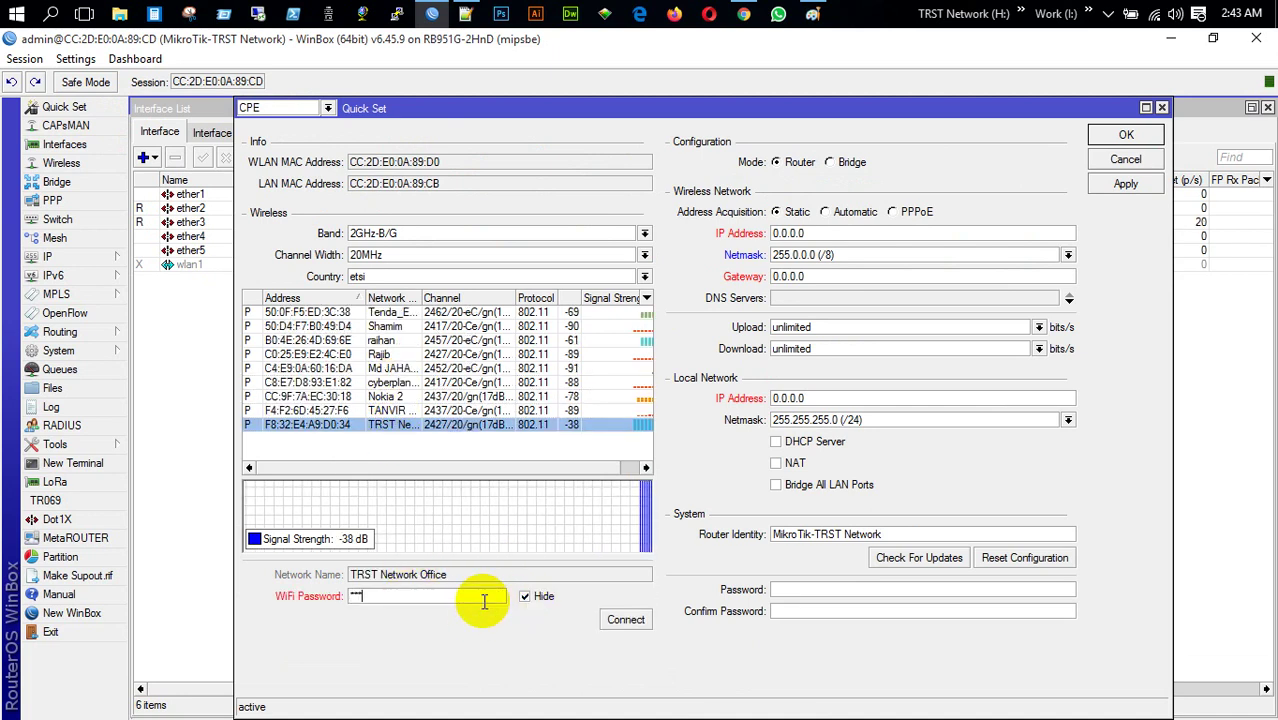
text(********)
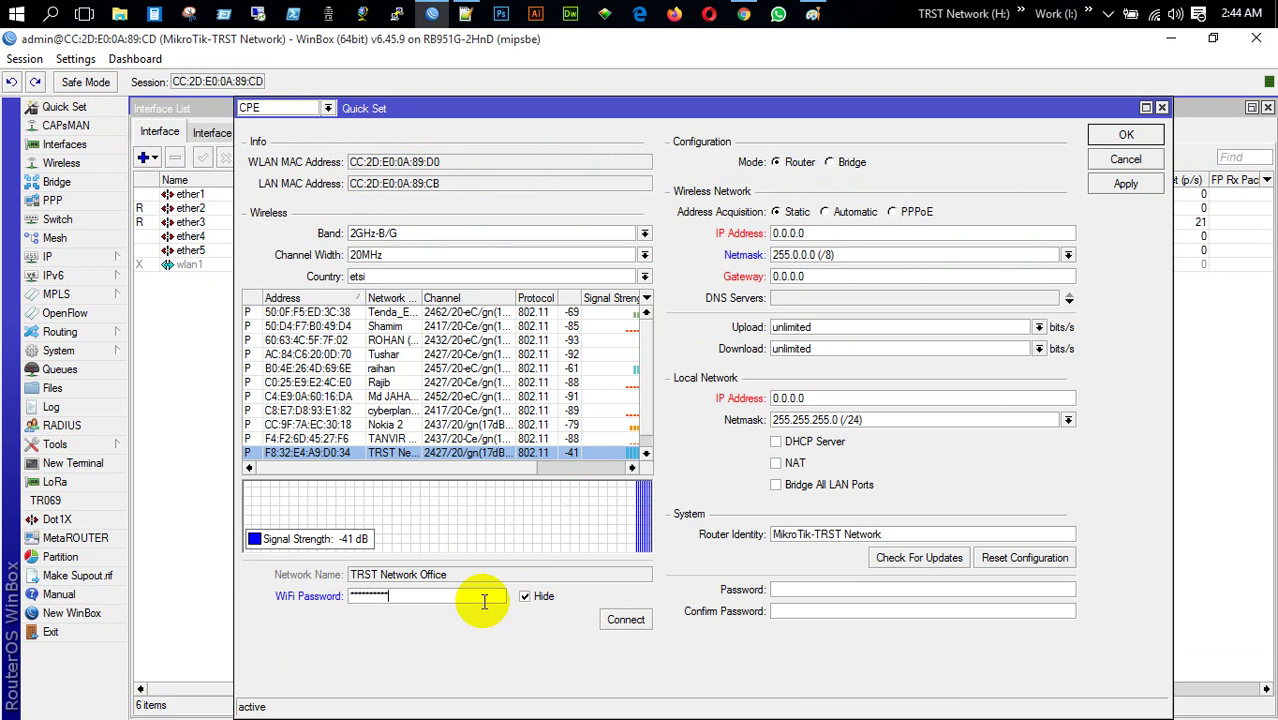
click(627, 620)
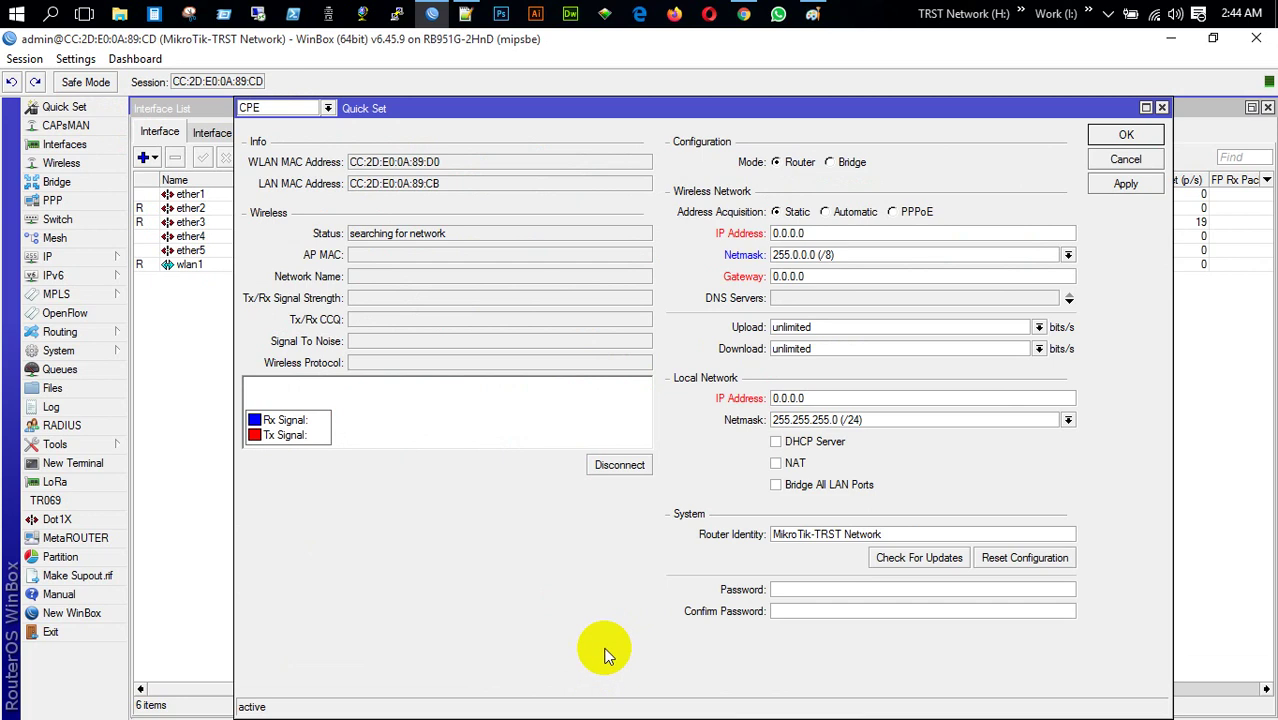
Close Quick Set and add a DHCP client on wlan1, checking it binds 192.168.10.51/24
click(1163, 107)
click(58, 275)
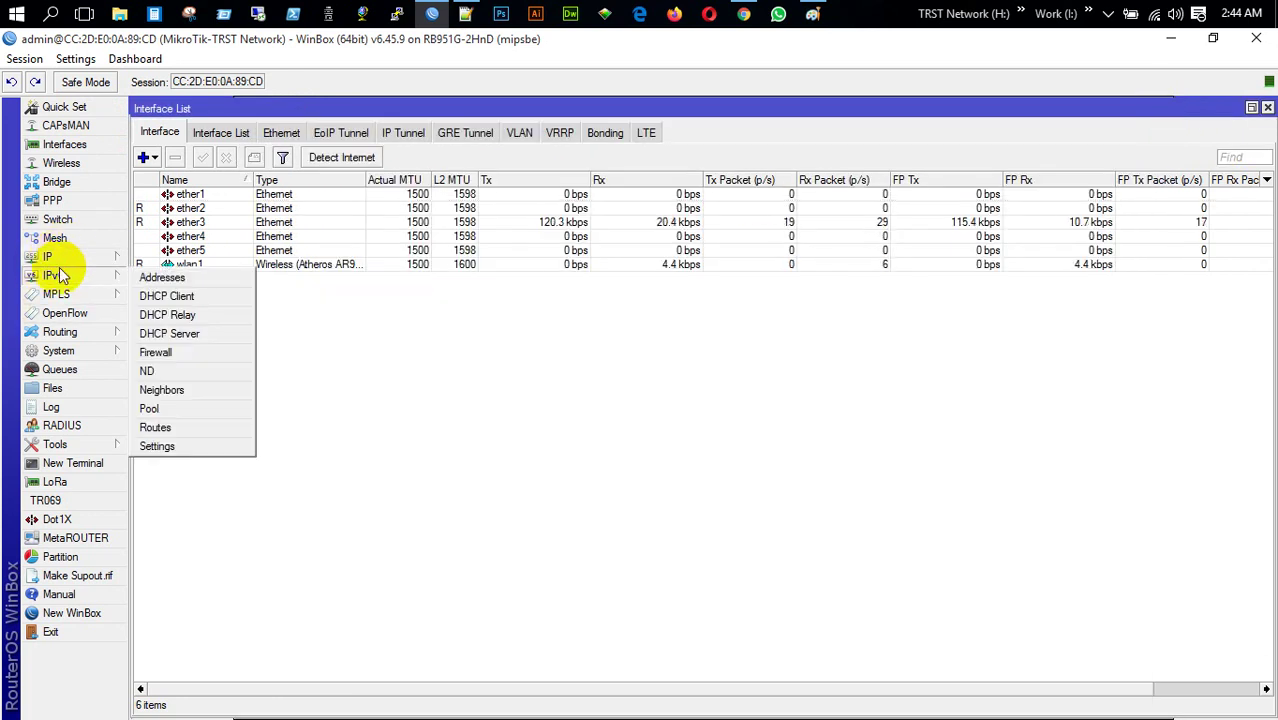
click(47, 257)
click(180, 331)
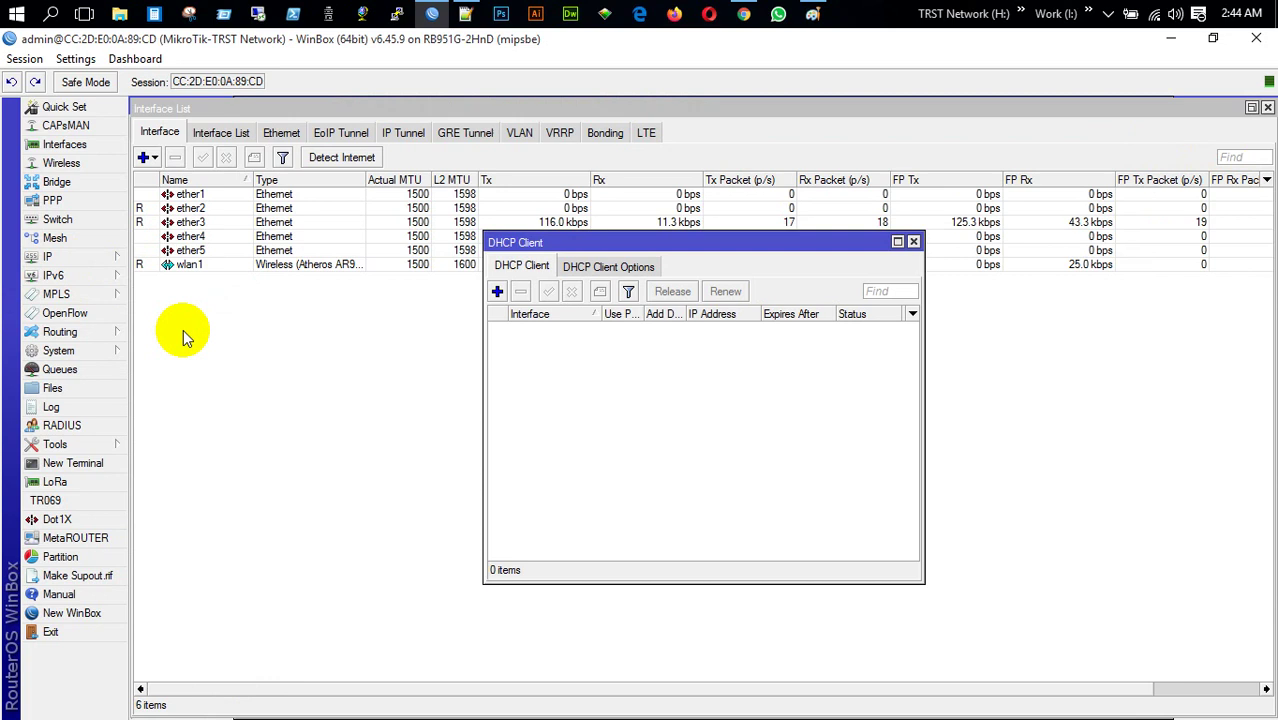
click(497, 291)
click(803, 298)
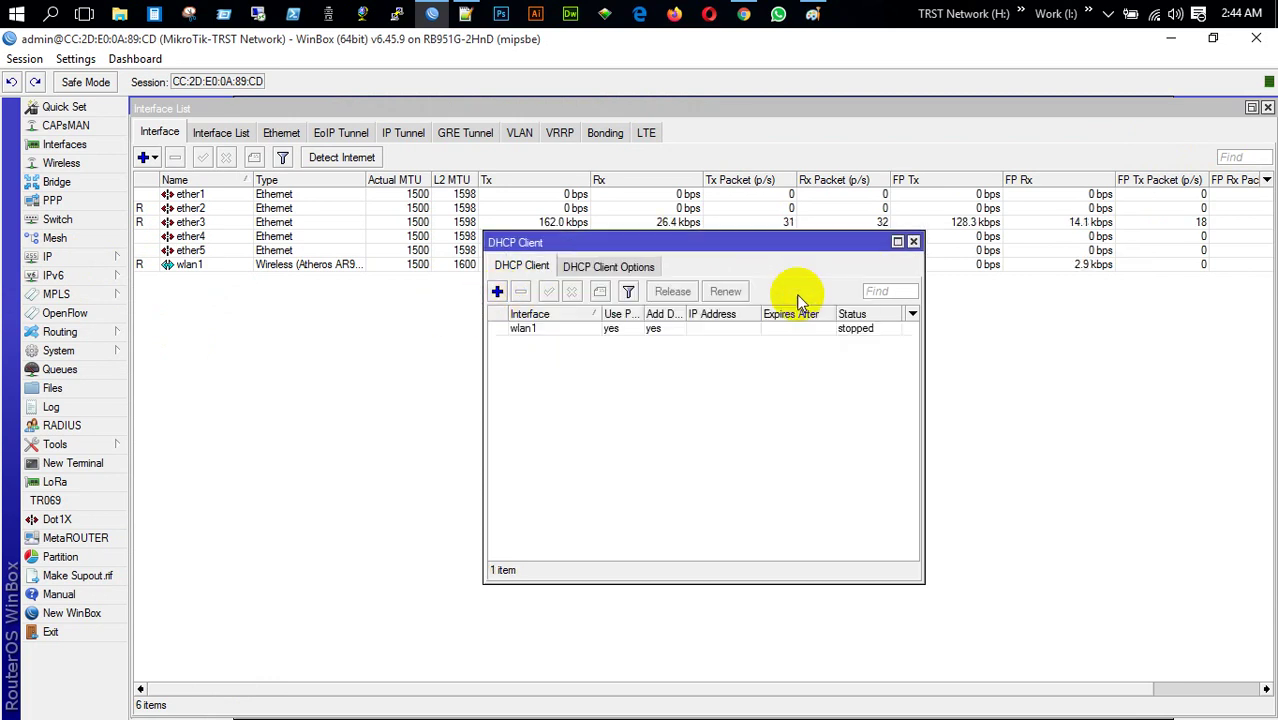
click(740, 328)
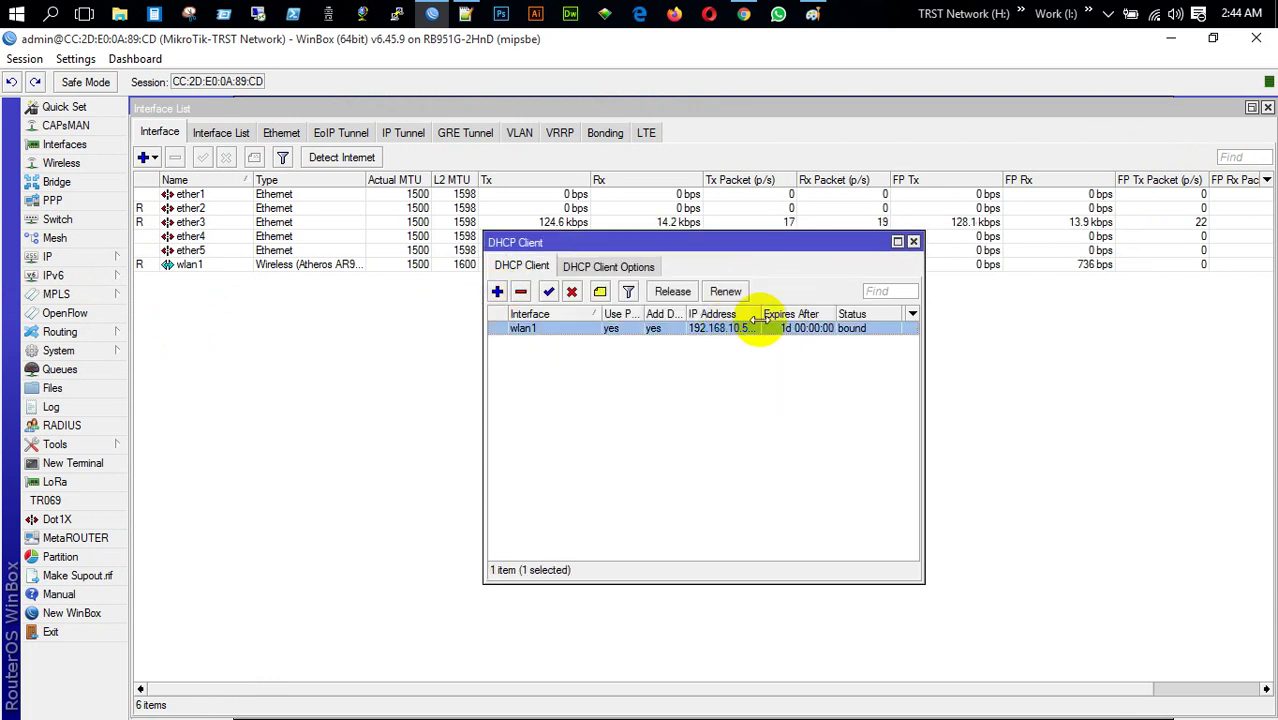
drag(757, 316, 798, 316)
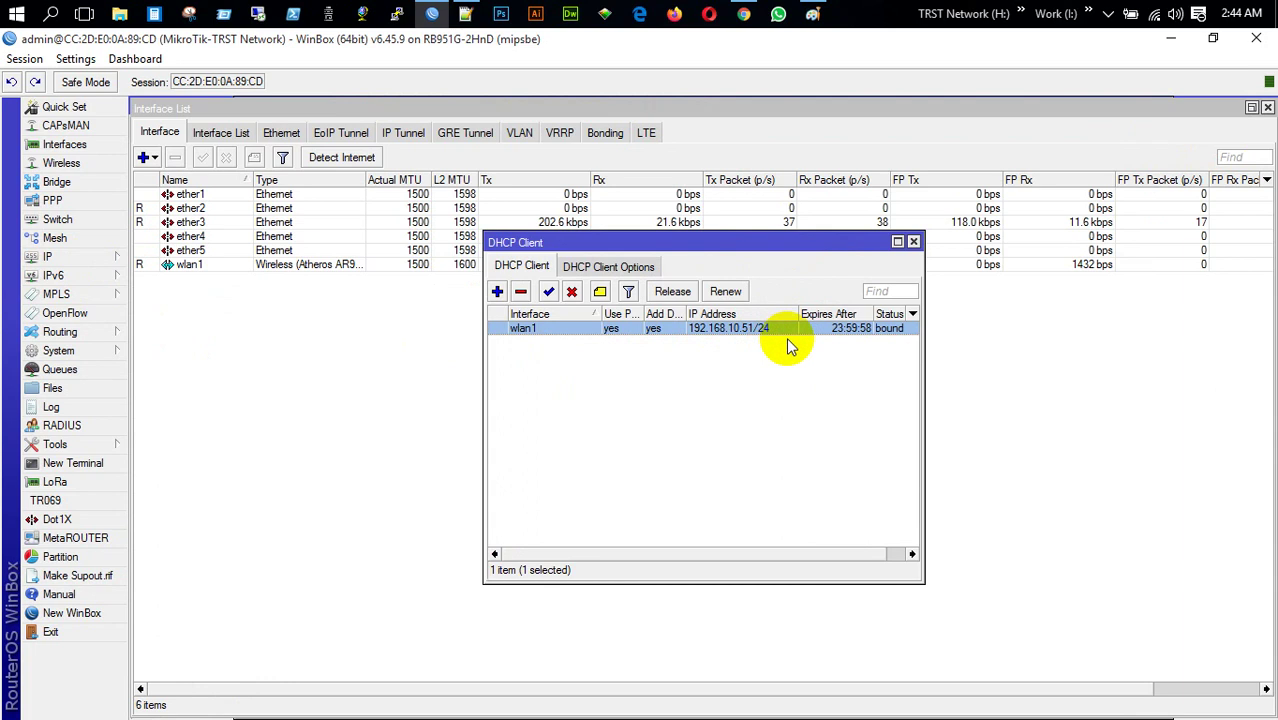
click(913, 242)
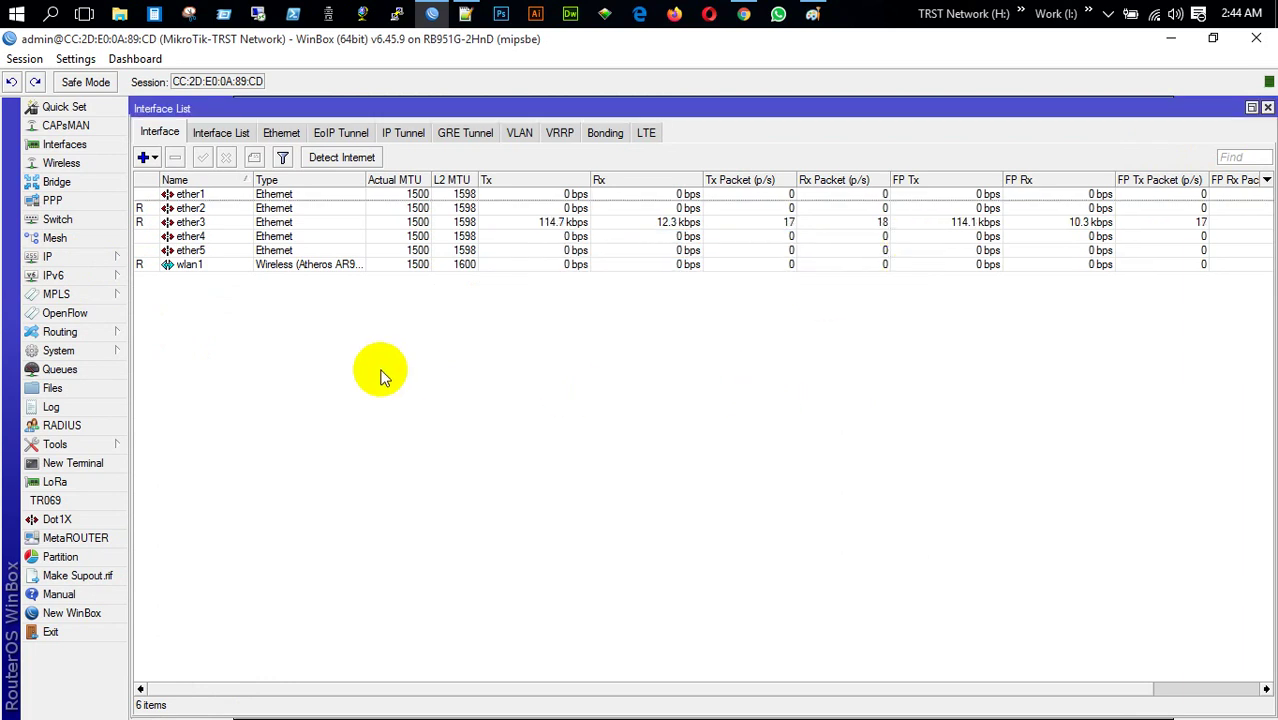
click(90, 252)
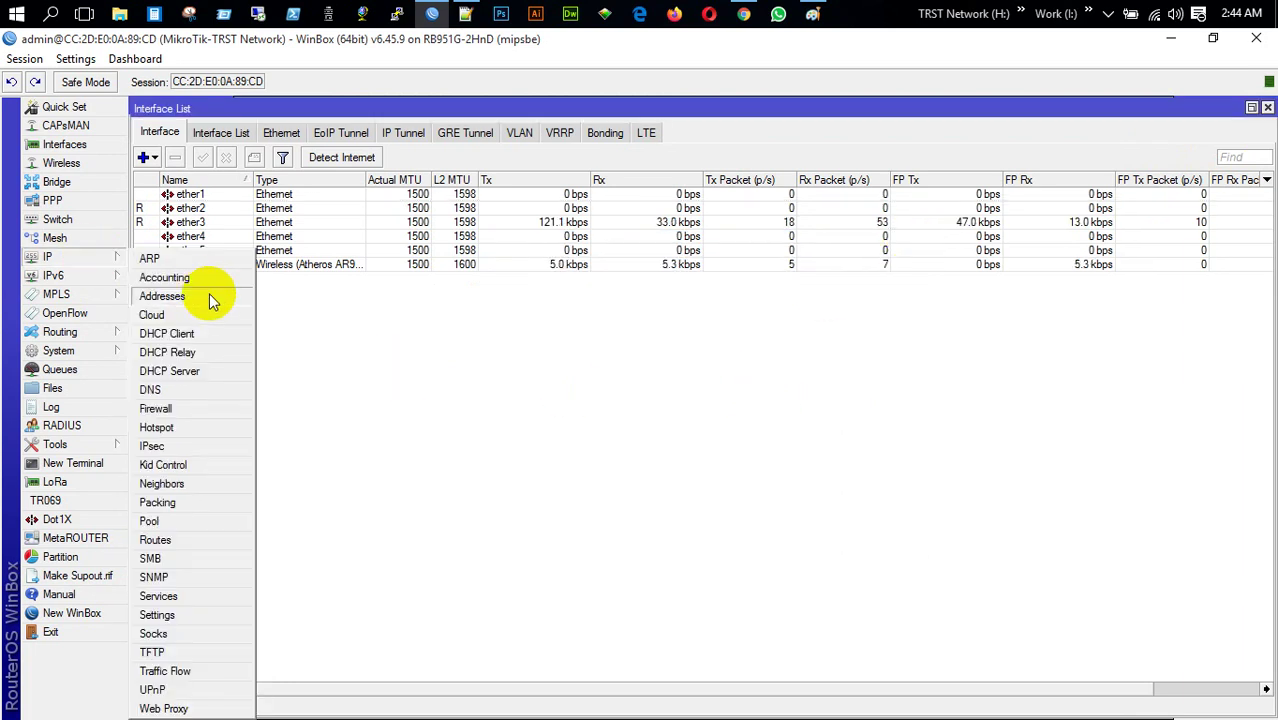
Rename the ether2 interface to ether2-LAN
click(200, 209)
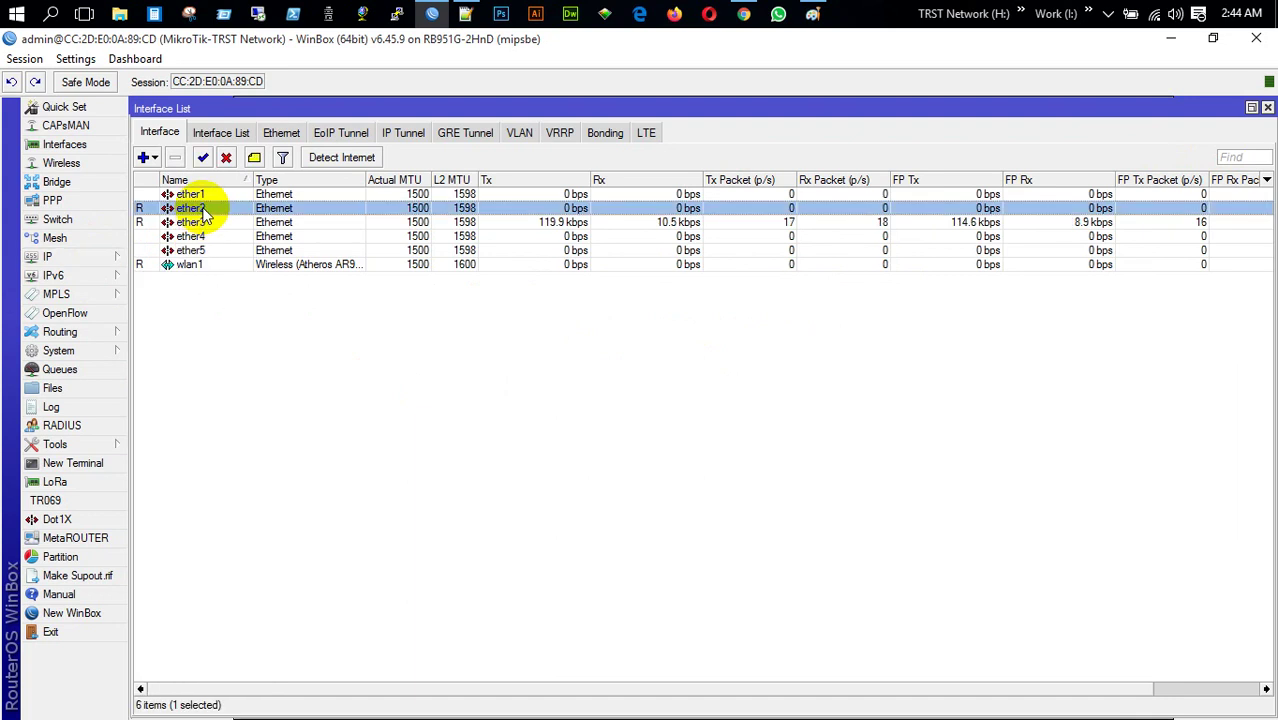
double_click(201, 210)
click(665, 251)
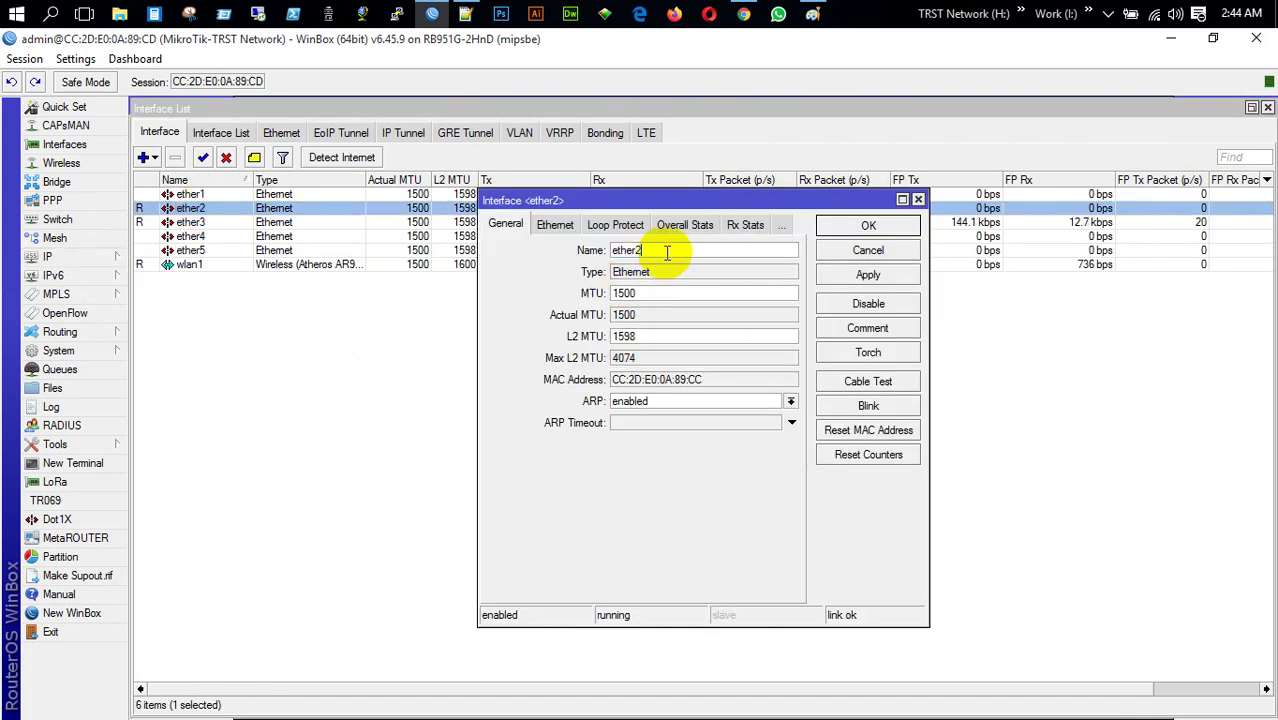
text(-LAN)
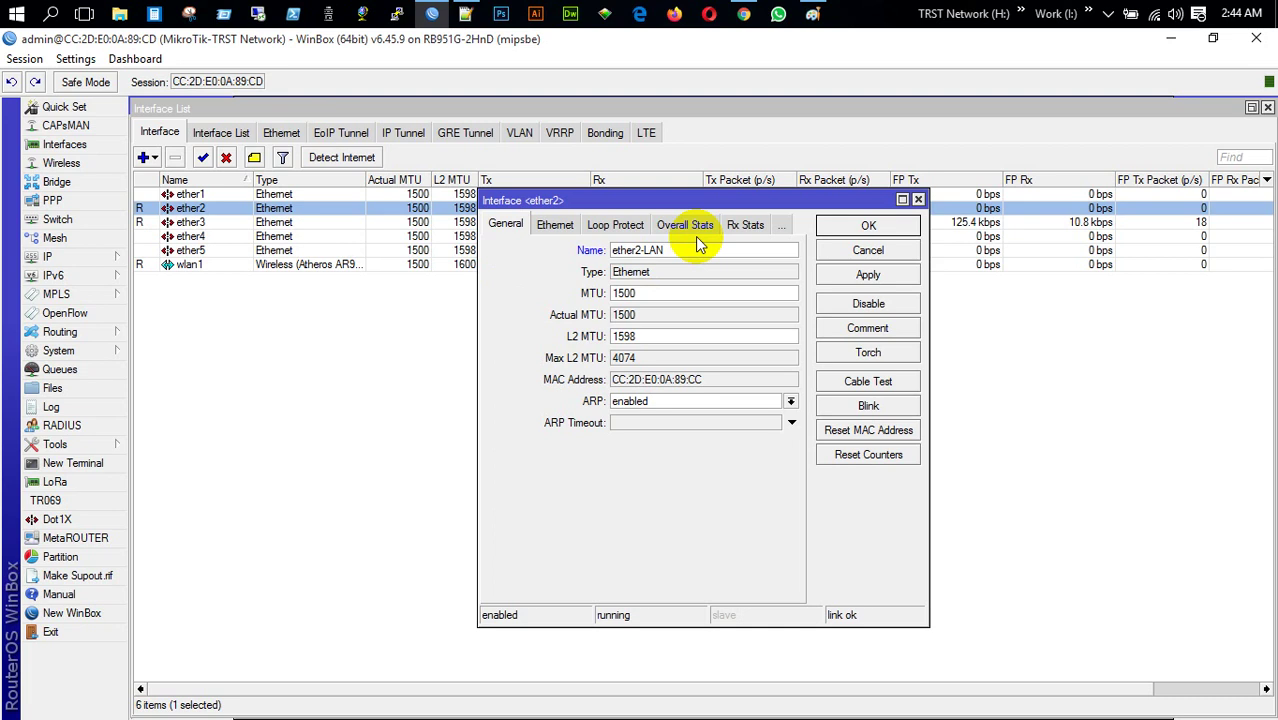
key(Return)
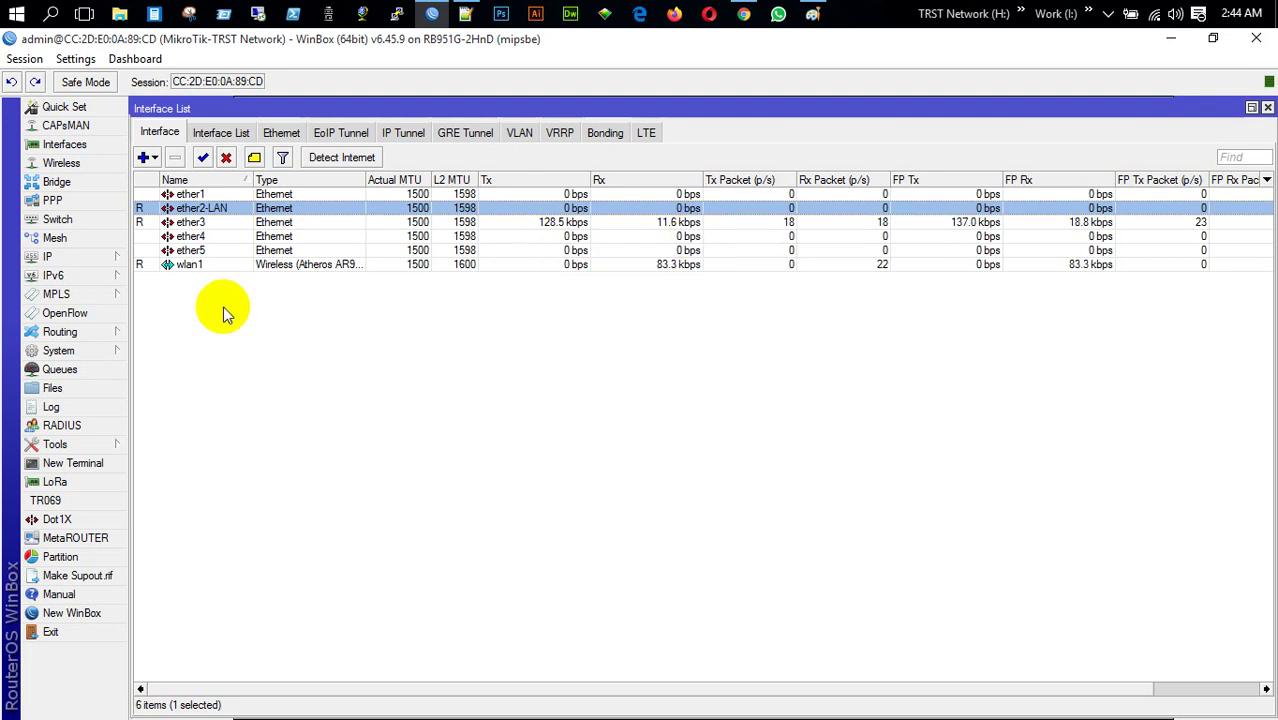
Add address 172.16.0.1/24 on ether2-LAN and close the address list
click(97, 262)
click(178, 298)
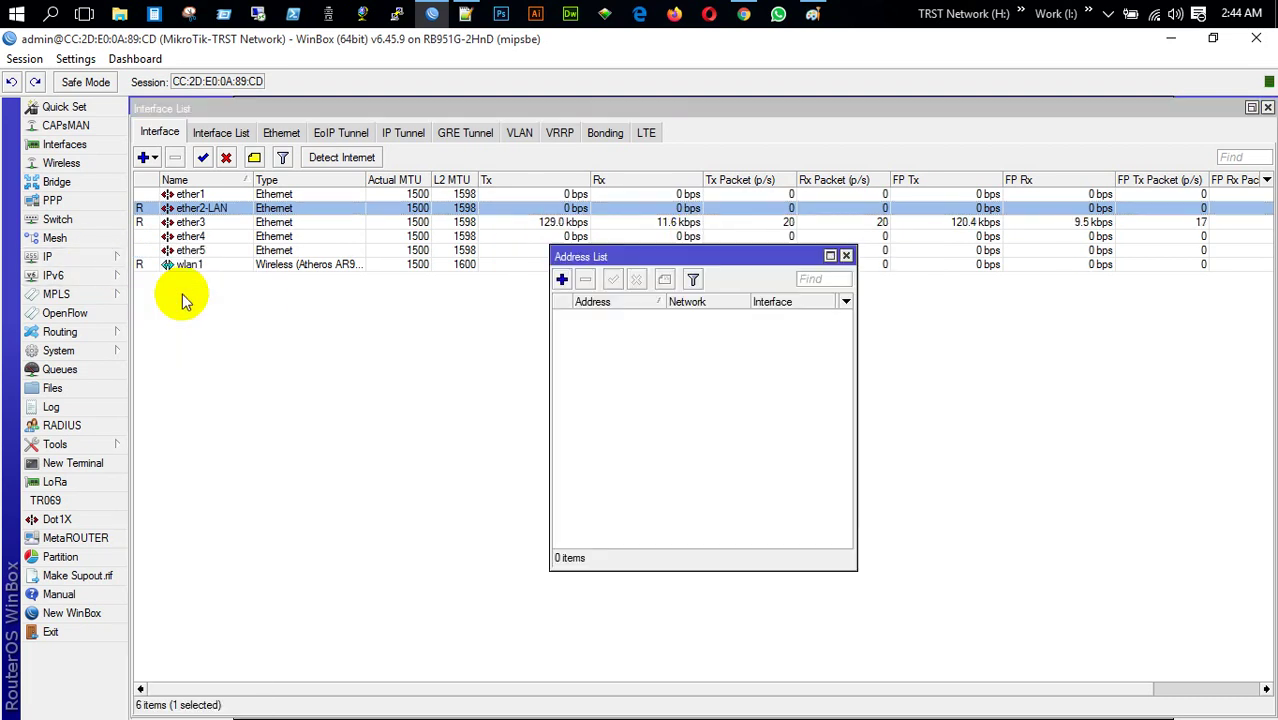
click(561, 281)
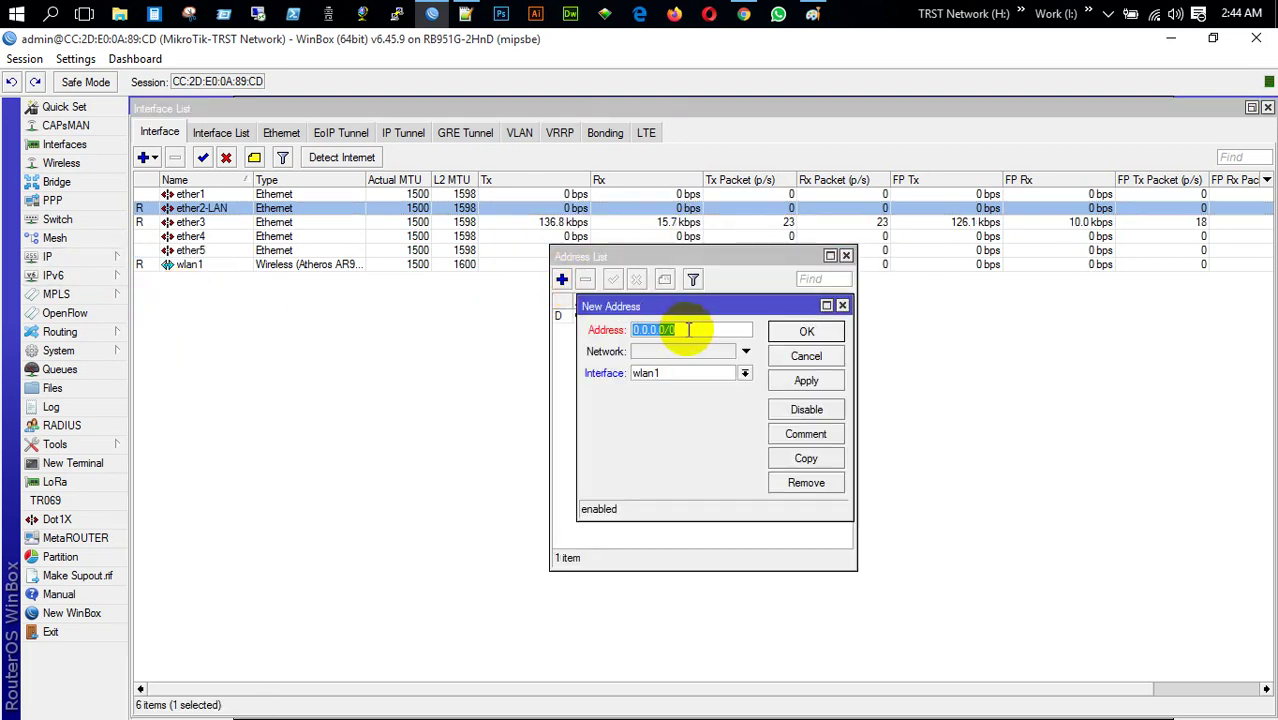
text(172.16.0.1)
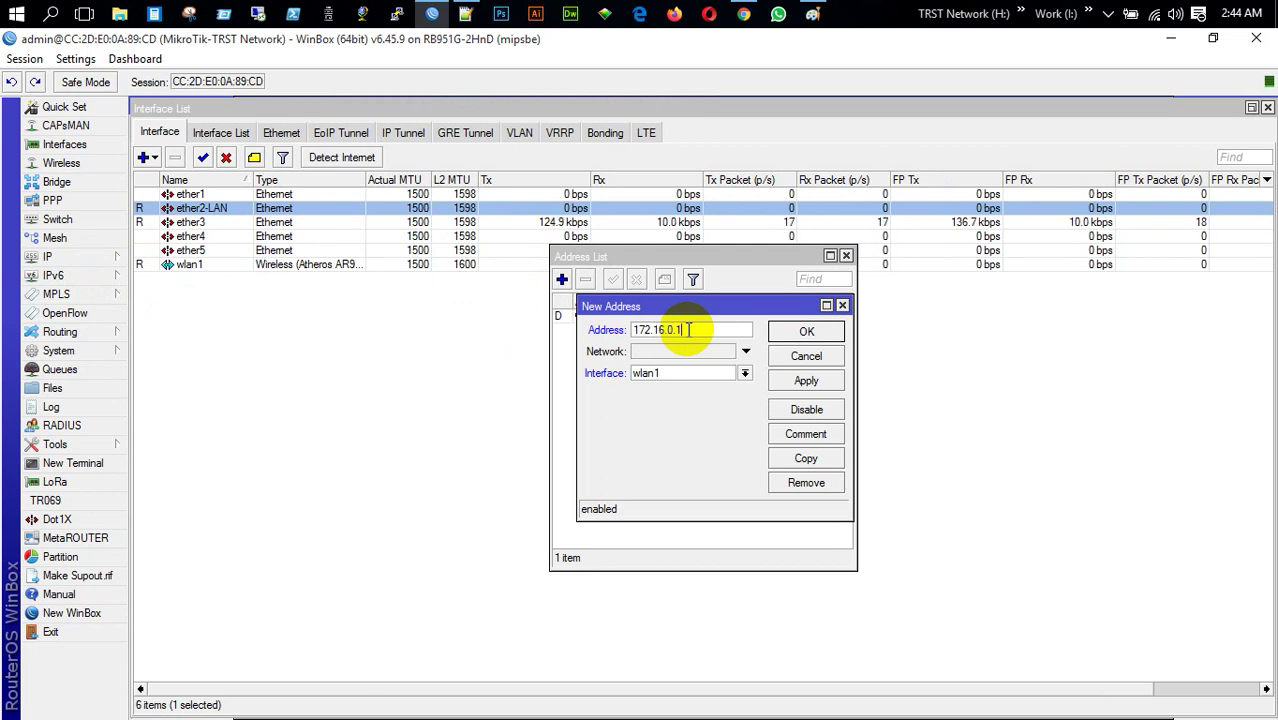
text(/24)
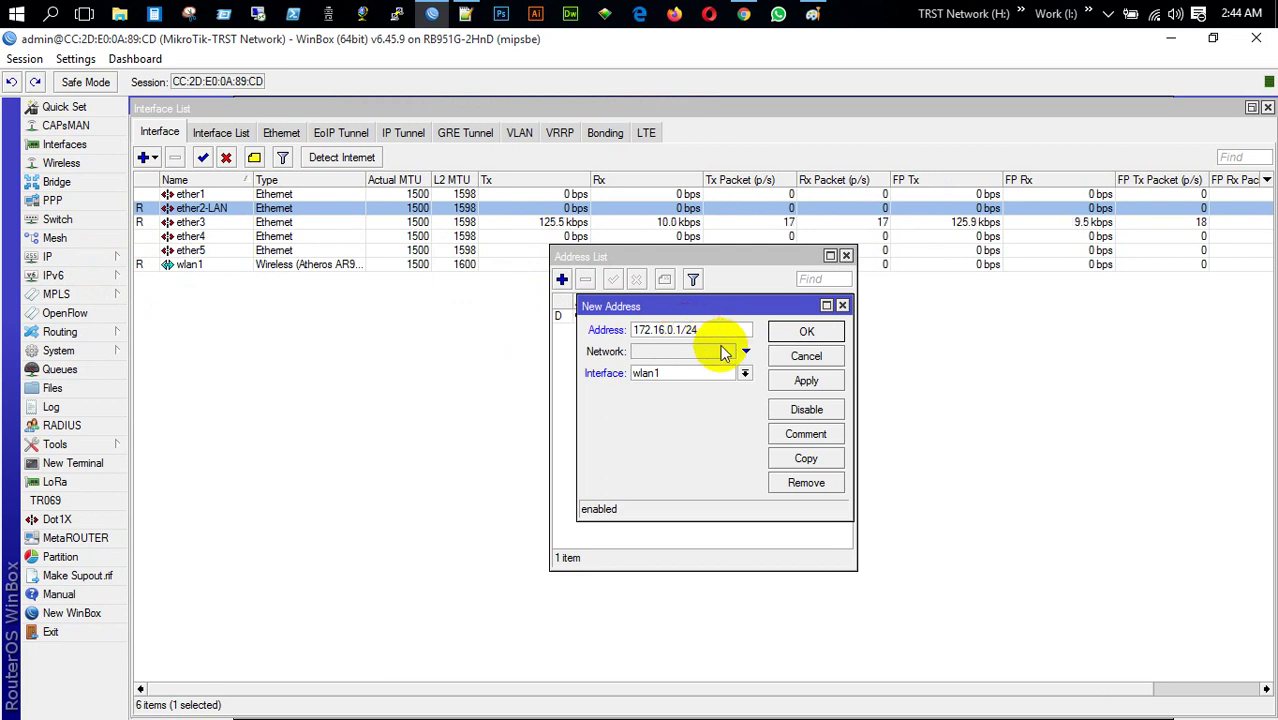
click(746, 374)
click(704, 398)
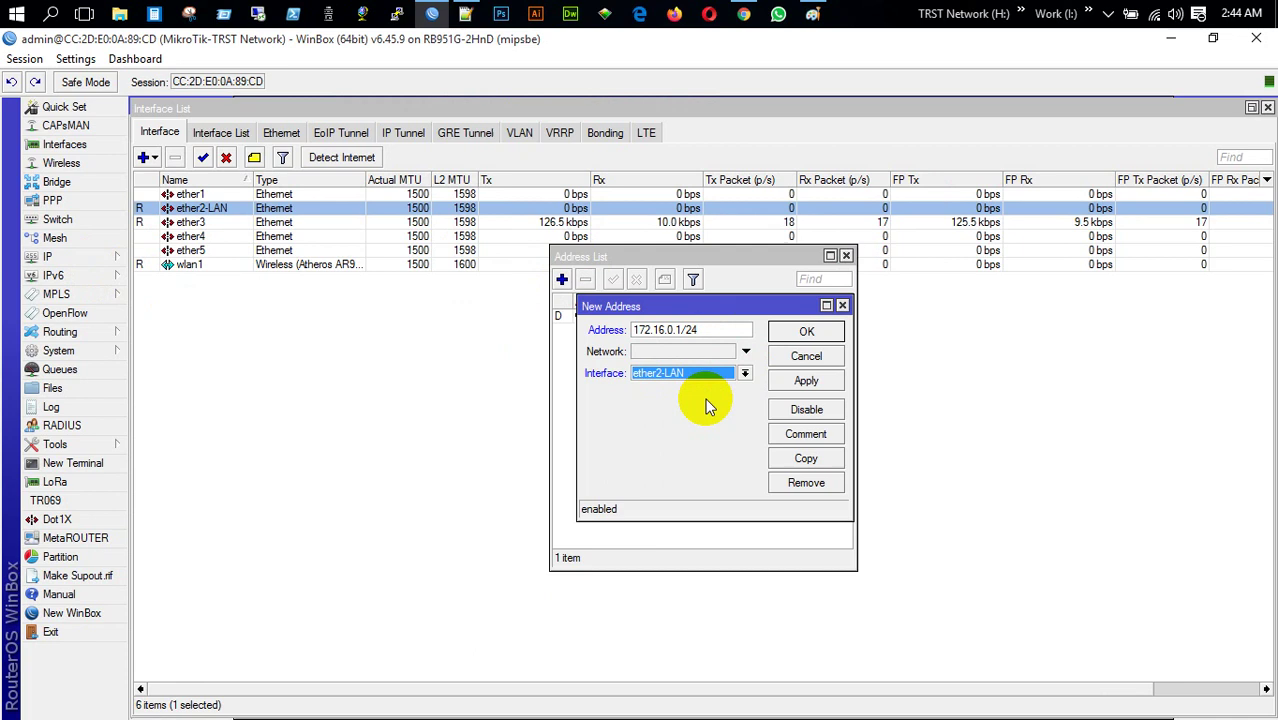
click(804, 382)
click(798, 332)
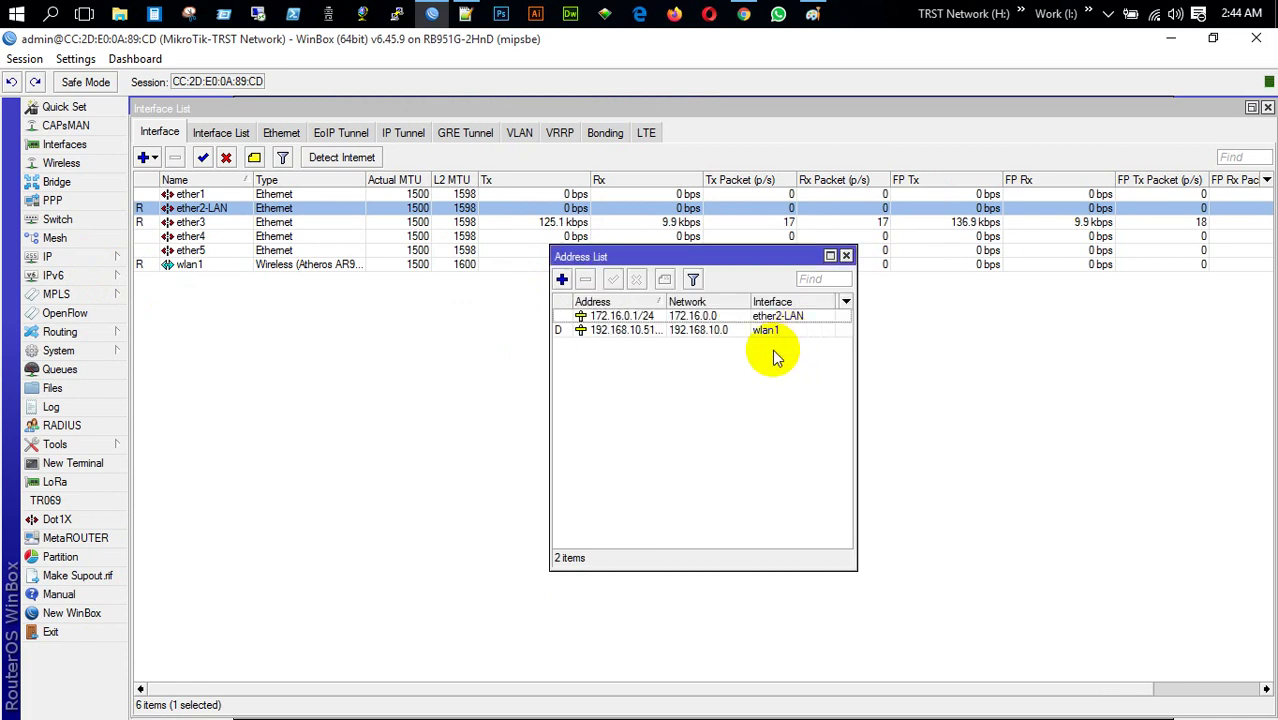
click(846, 256)
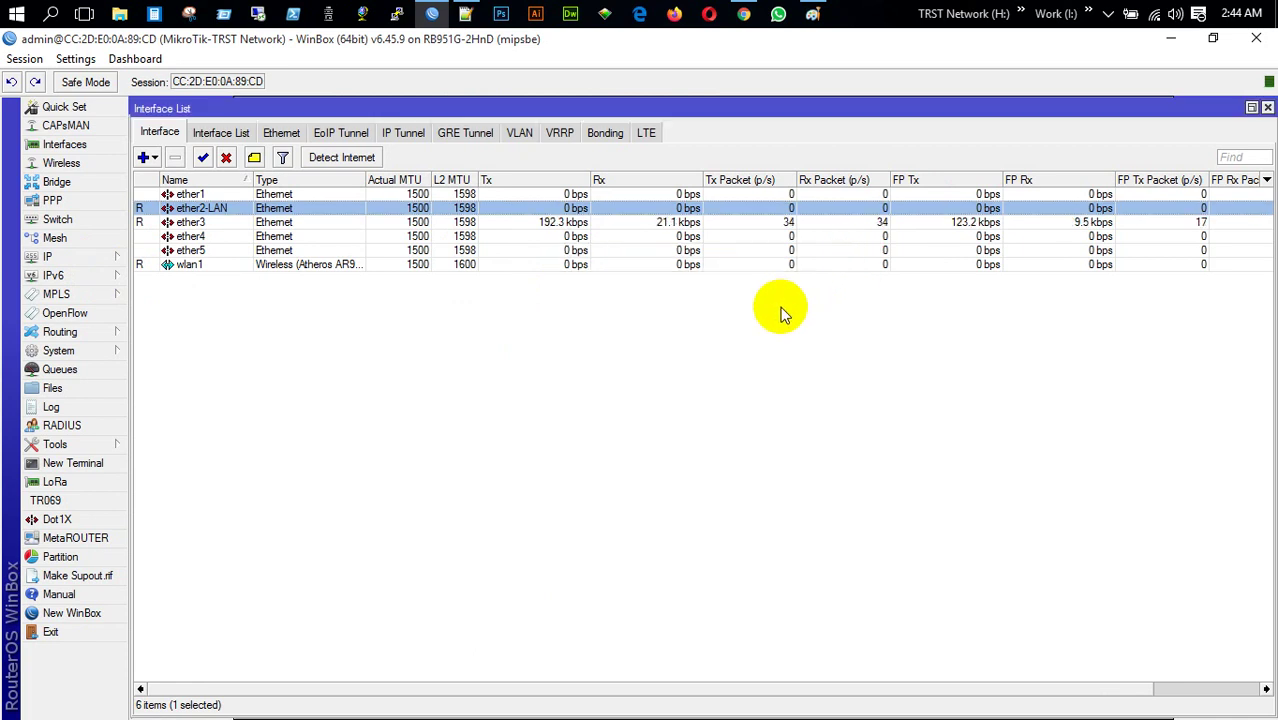
In a maximised PPP window, enable the L2TP server and apply its settings
click(1267, 107)
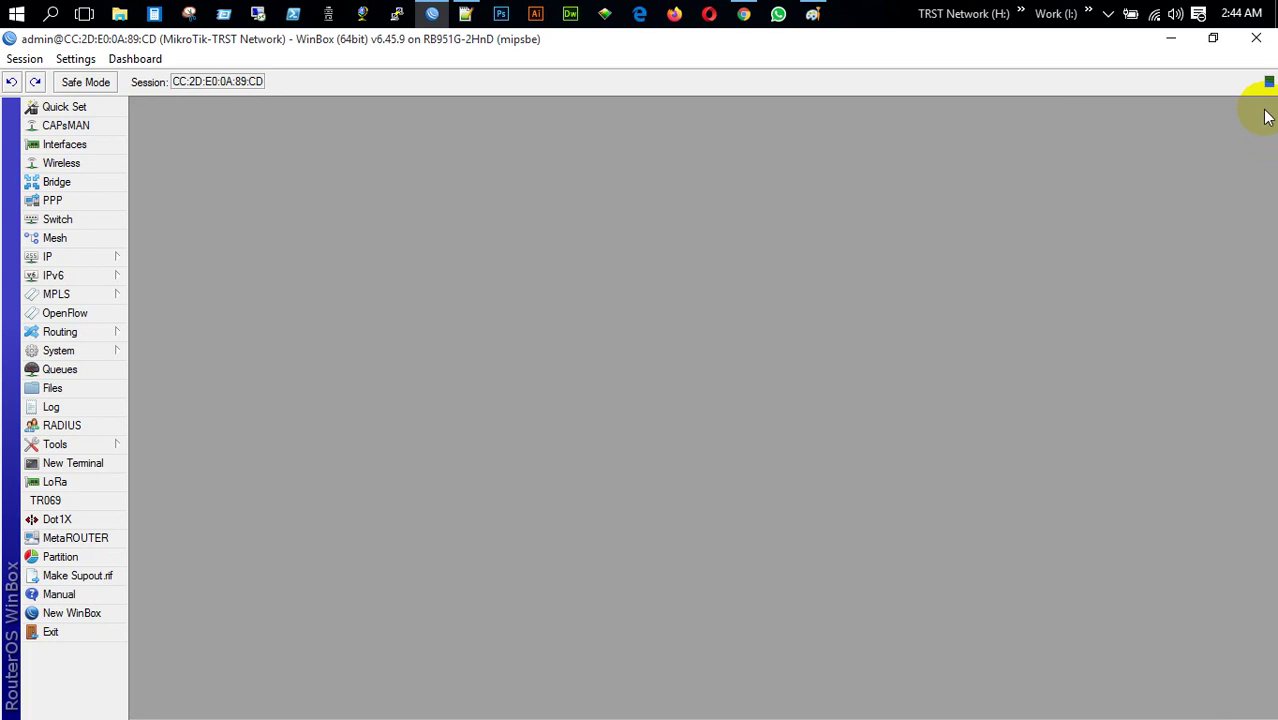
click(90, 204)
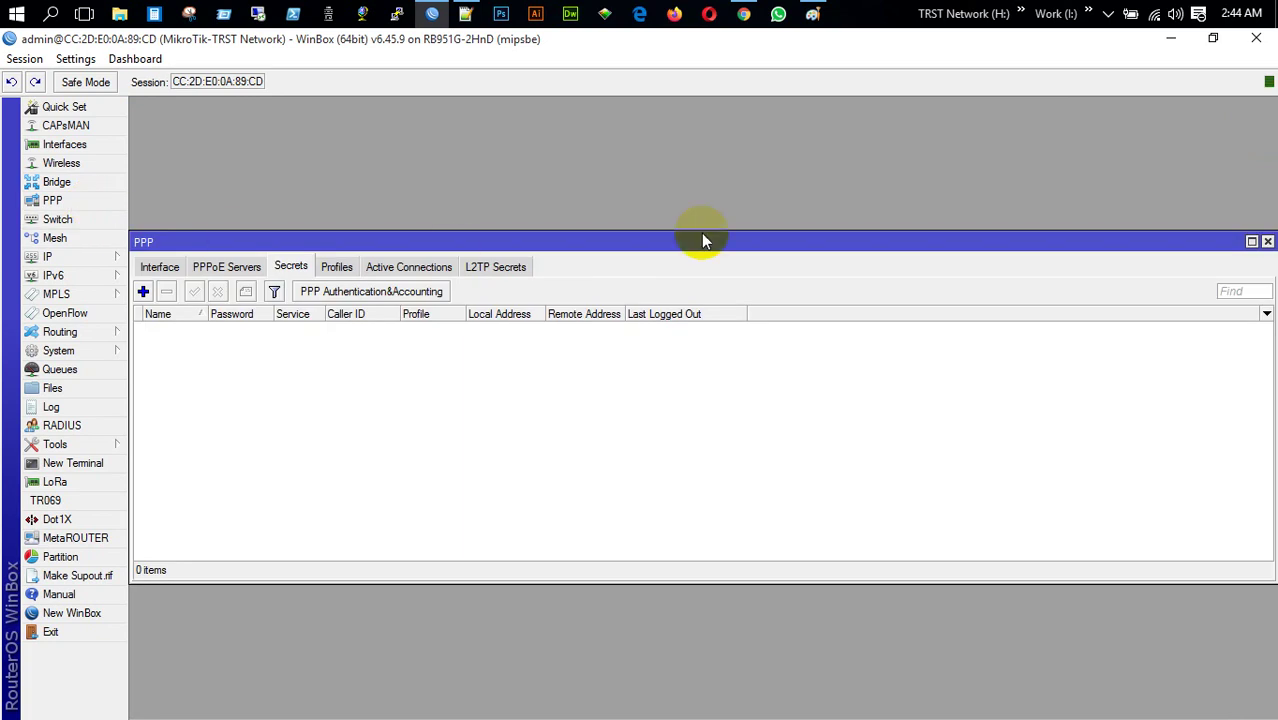
click(1251, 241)
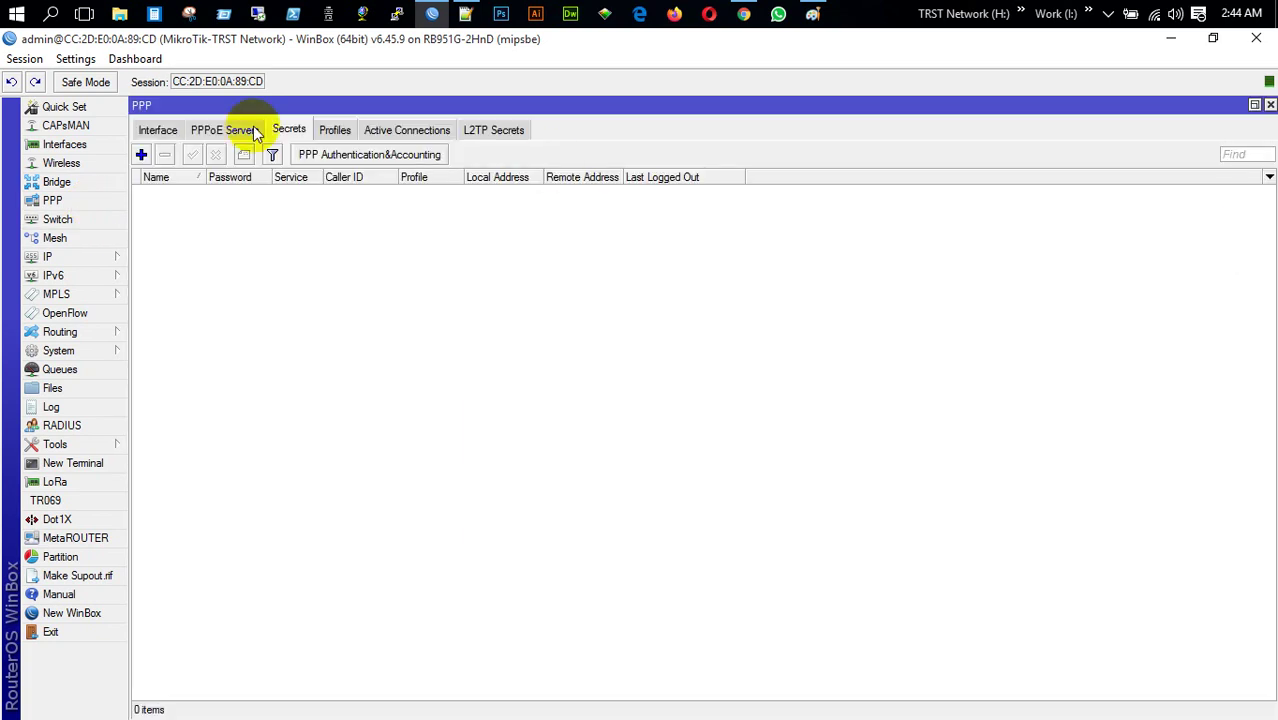
click(147, 133)
click(556, 157)
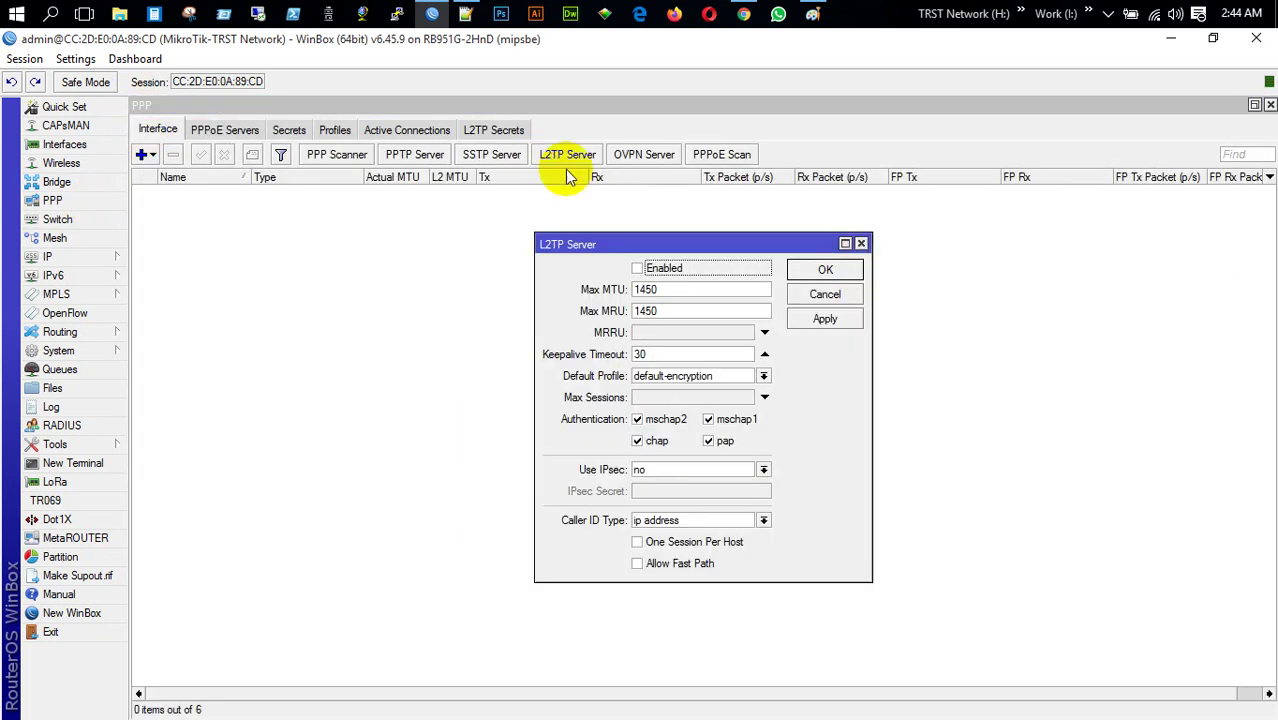
click(638, 269)
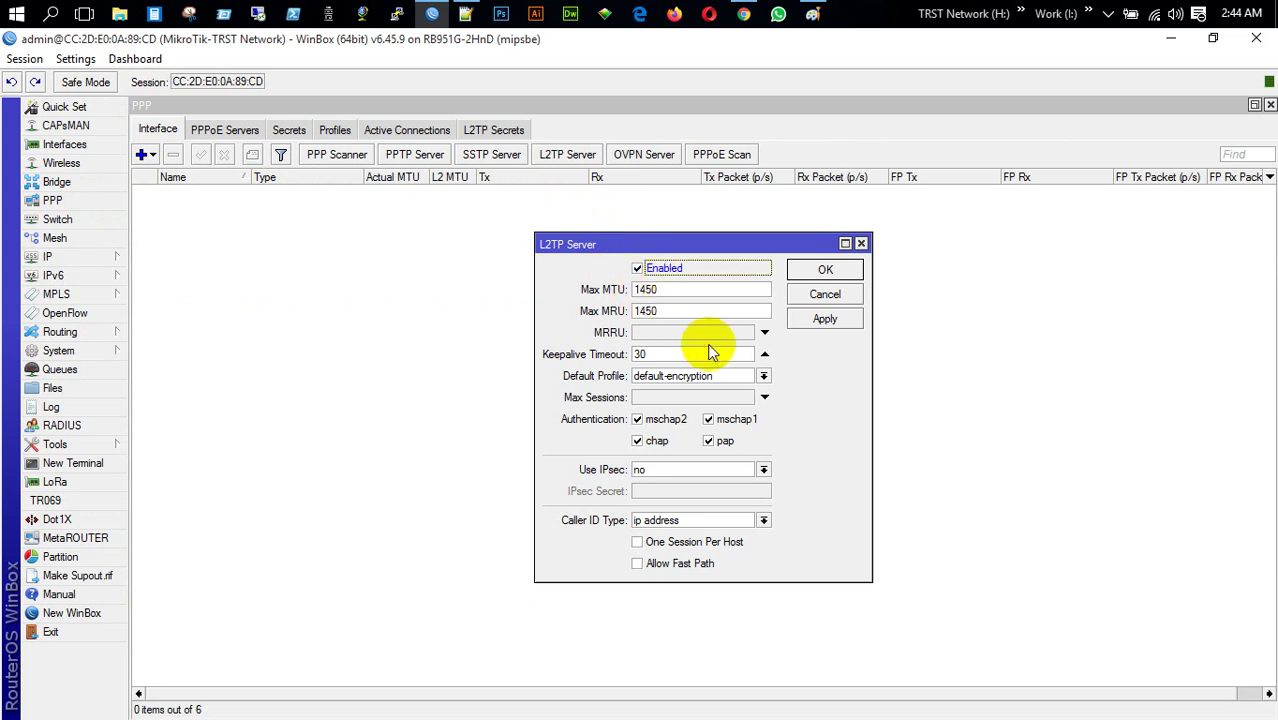
click(815, 317)
click(826, 270)
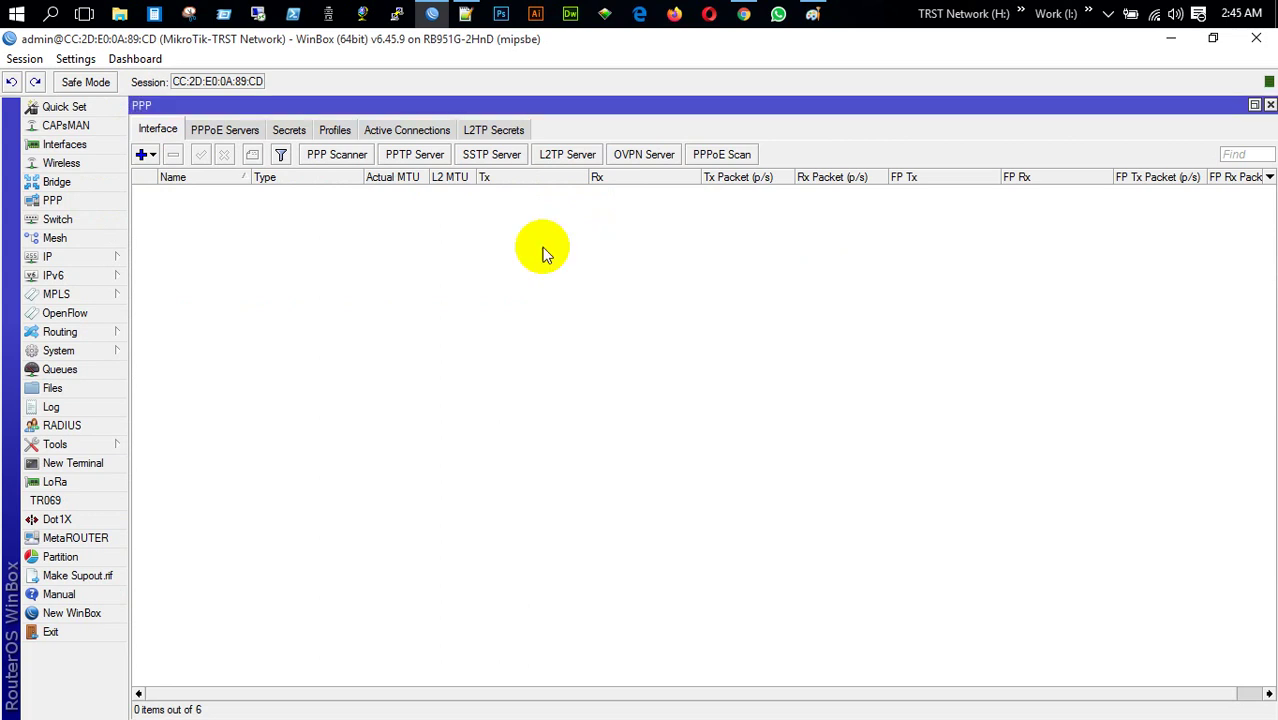
Create a new PPP secret with a user name, l2tp service and default-encryption profile
click(289, 131)
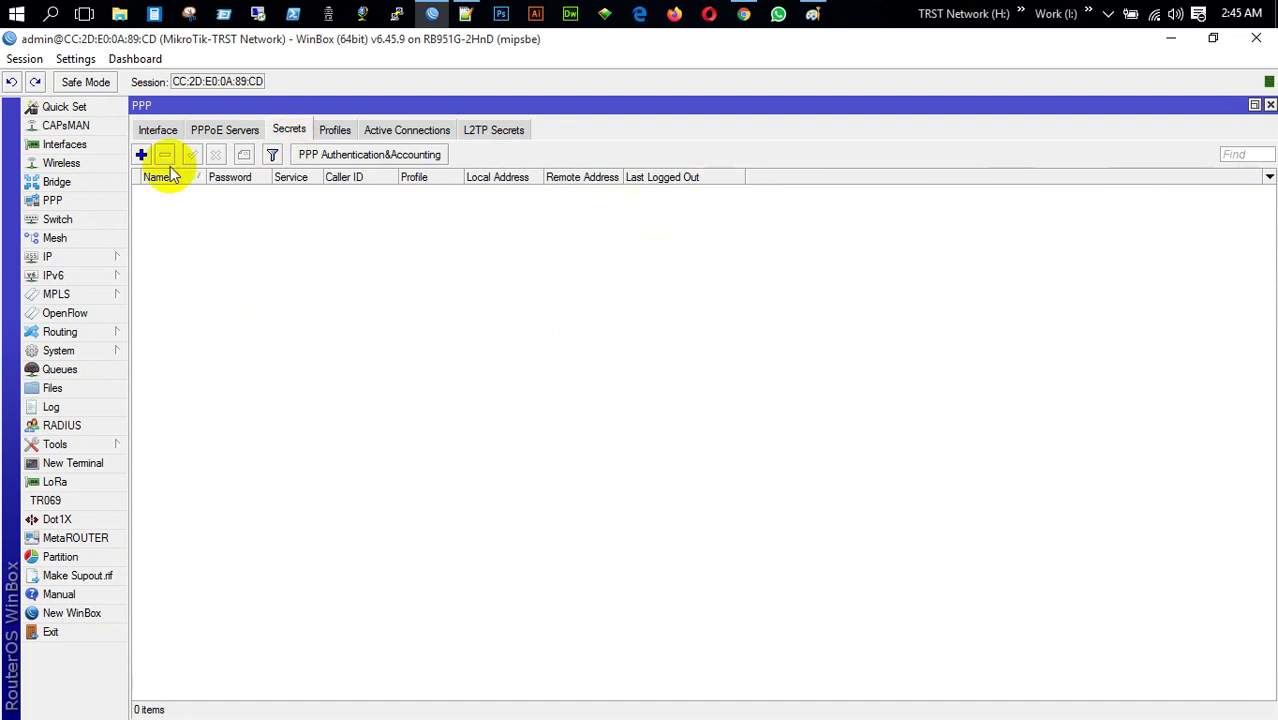
click(141, 155)
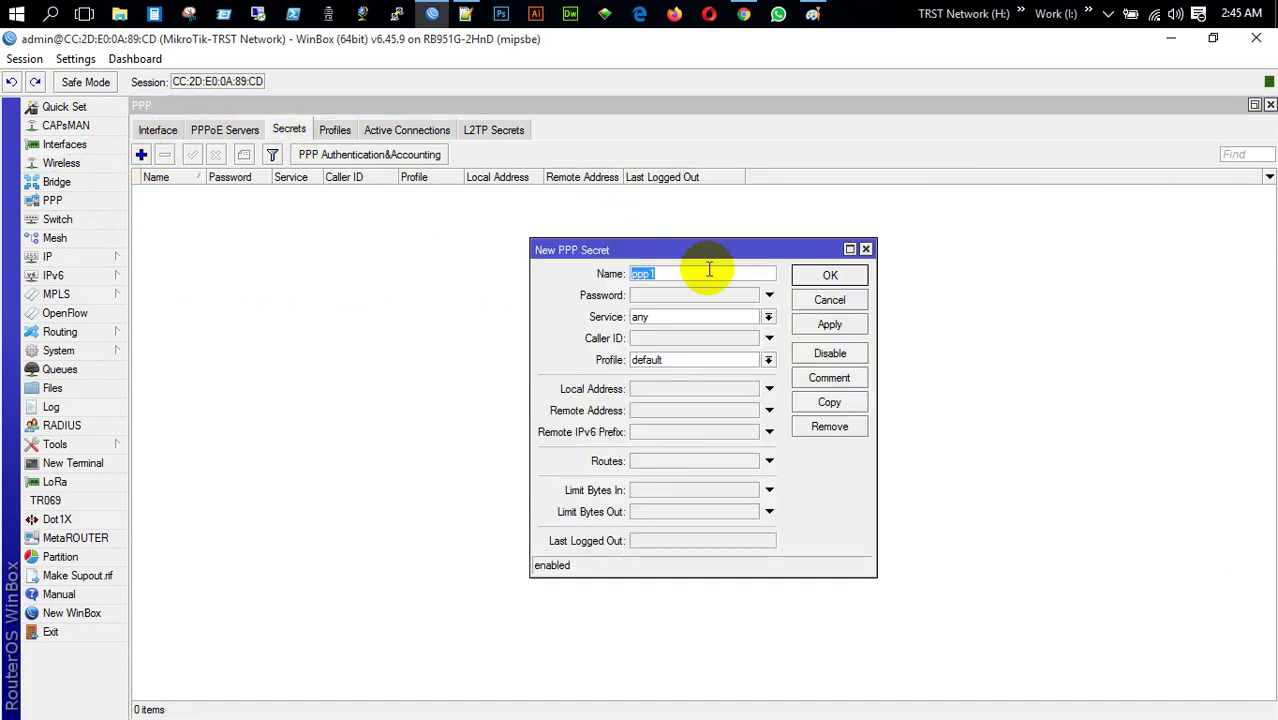
text(Dot IT)
click(687, 294)
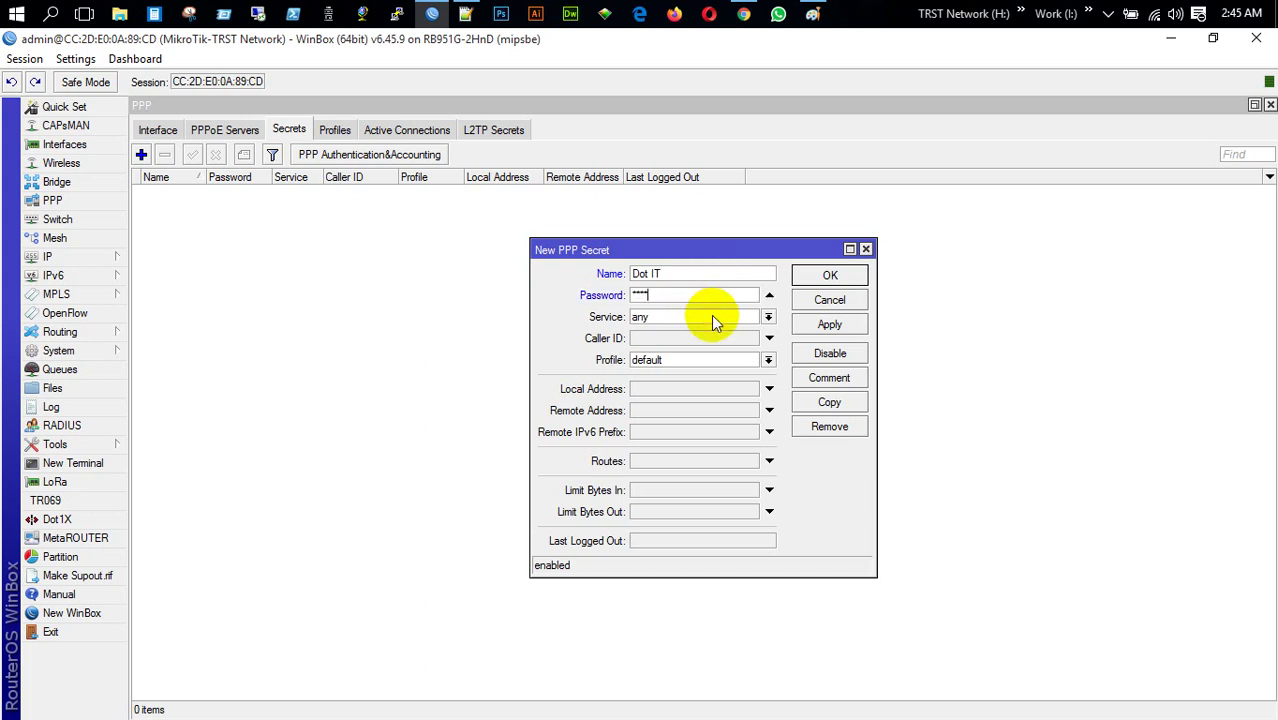
click(711, 316)
click(697, 356)
click(702, 360)
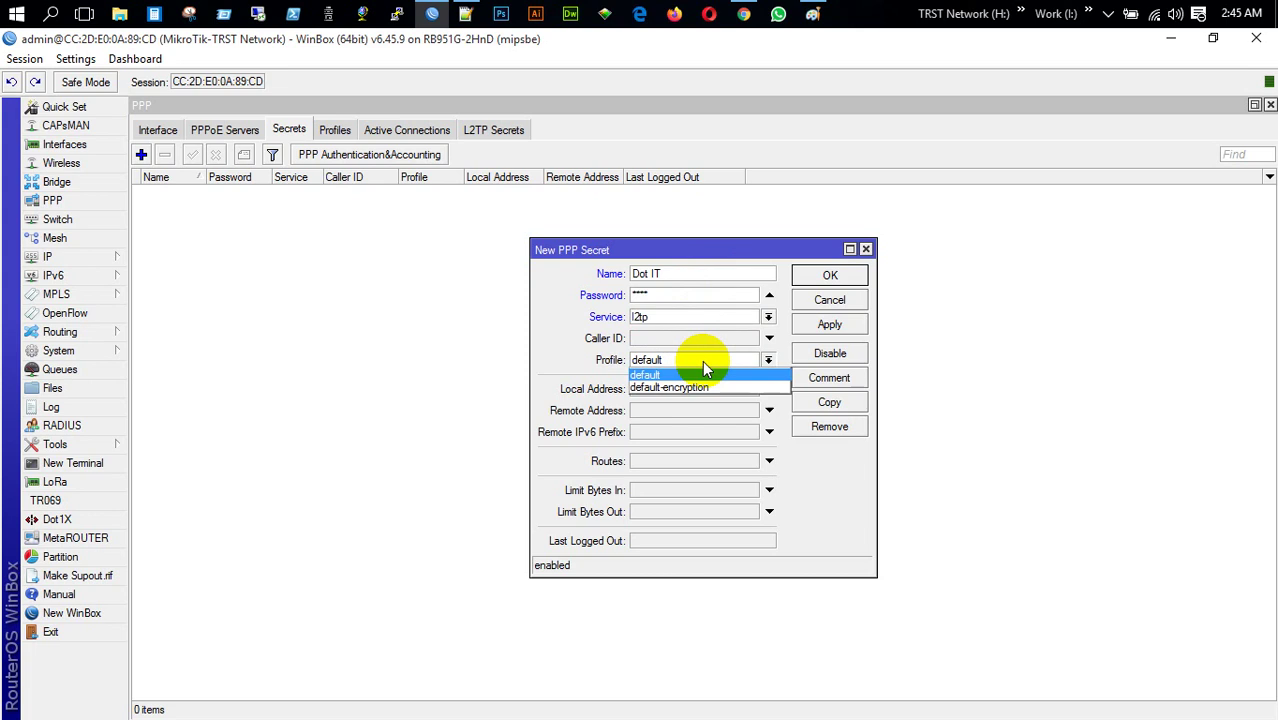
click(704, 384)
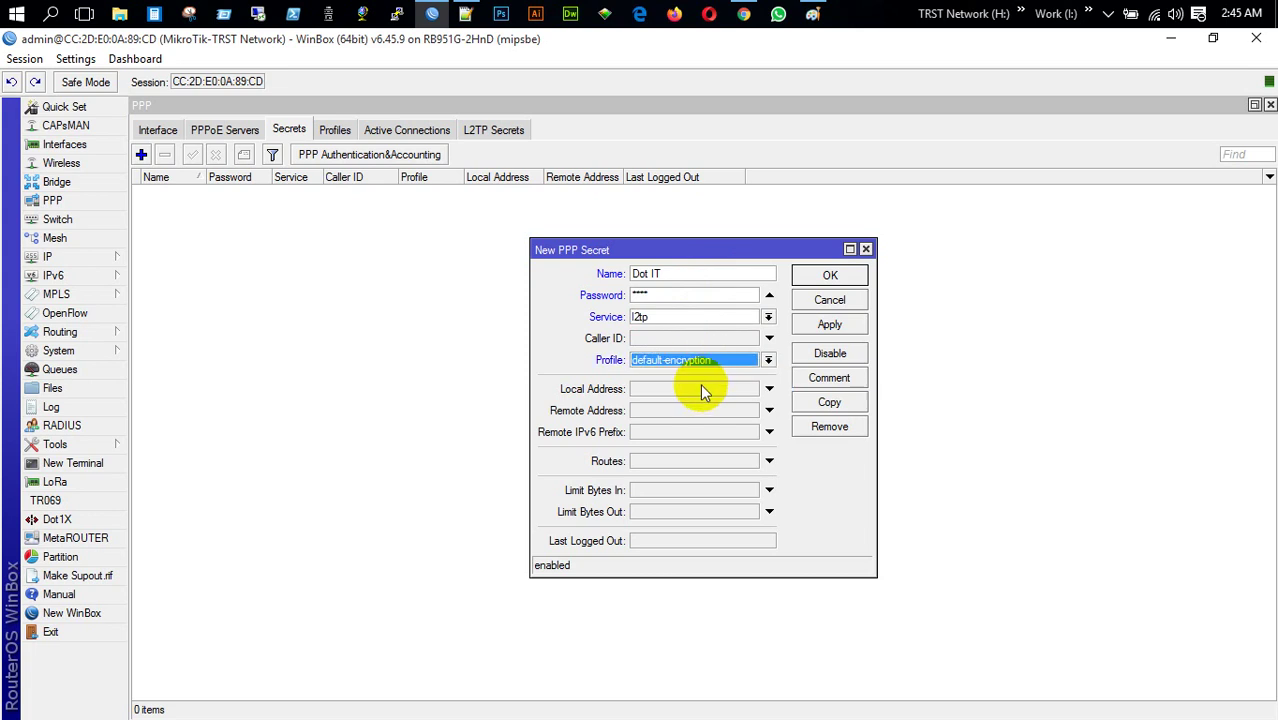
Give the secret local address 192.168.20.1 and remote 192.168.20.33, then save it
click(700, 390)
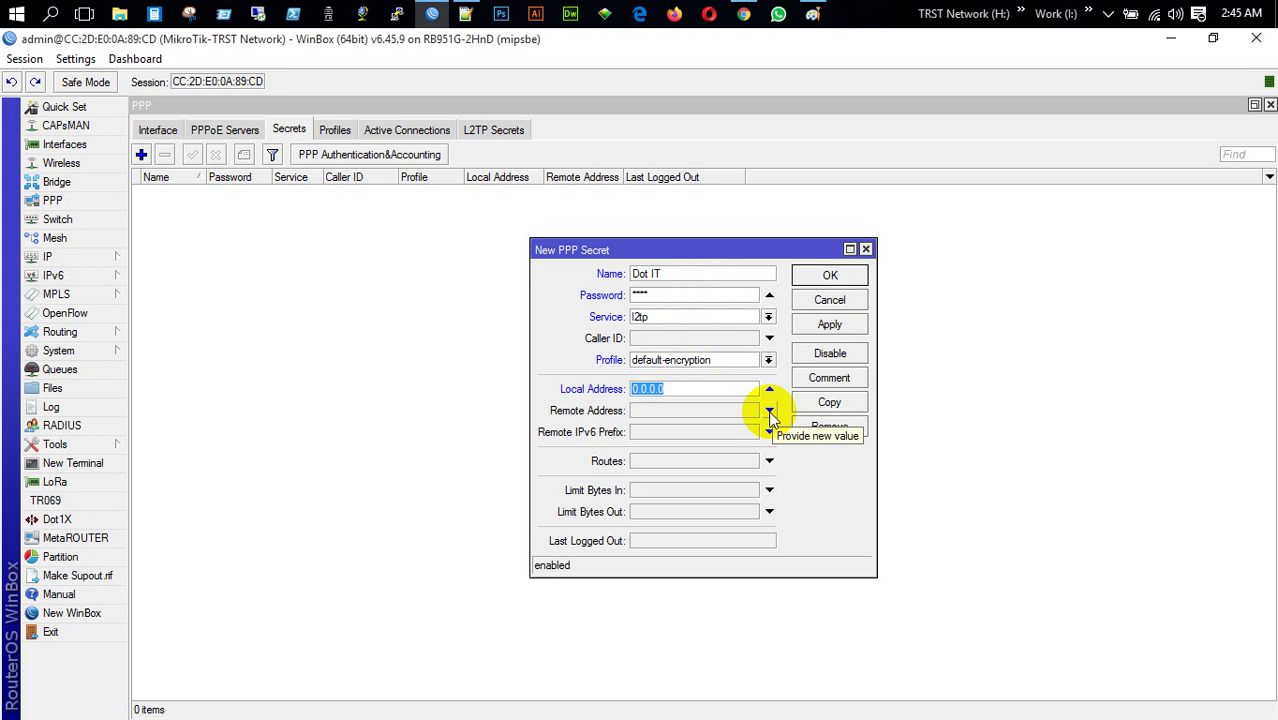
text(192.168.)
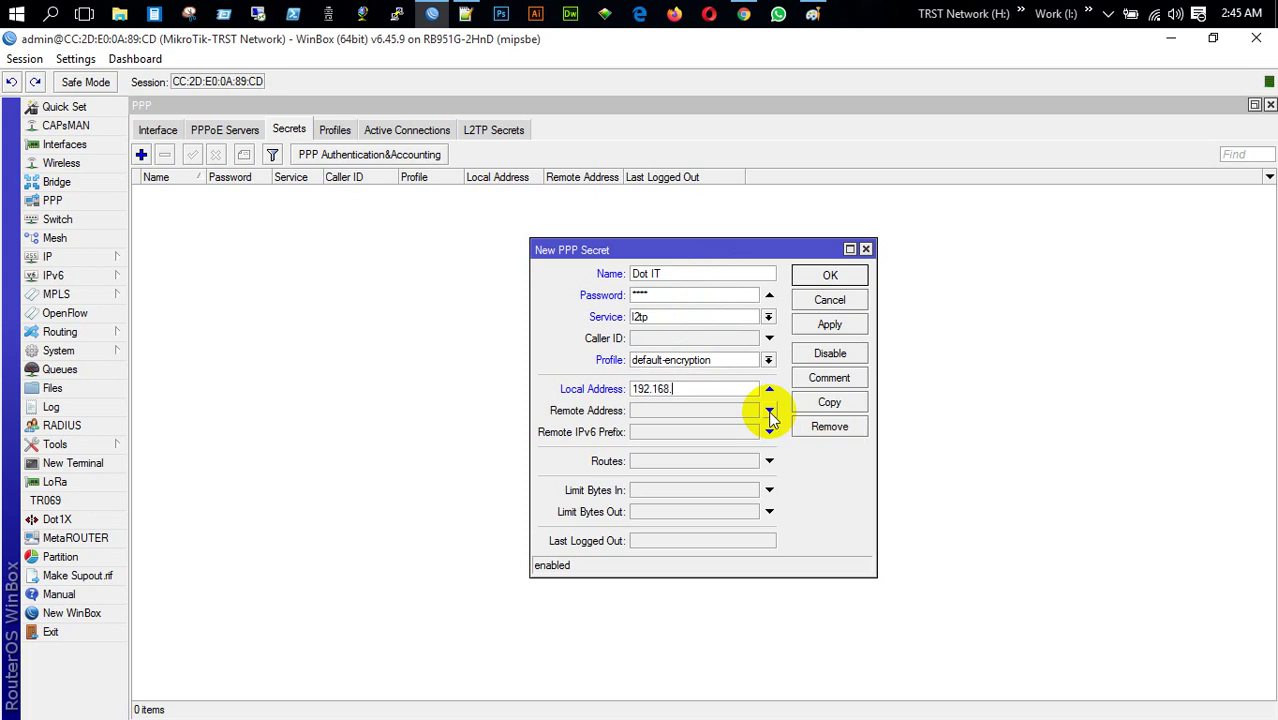
text(20.1)
click(771, 418)
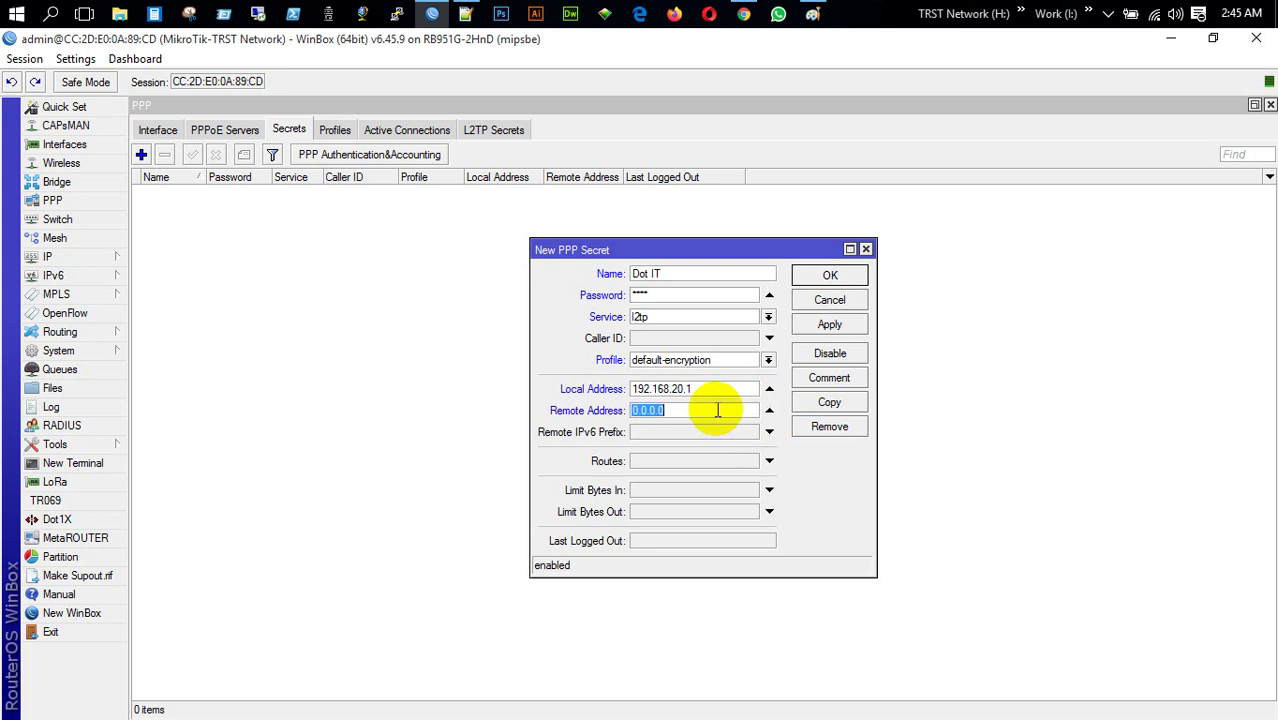
text(192.168.20.33)
drag(717, 410, 637, 410)
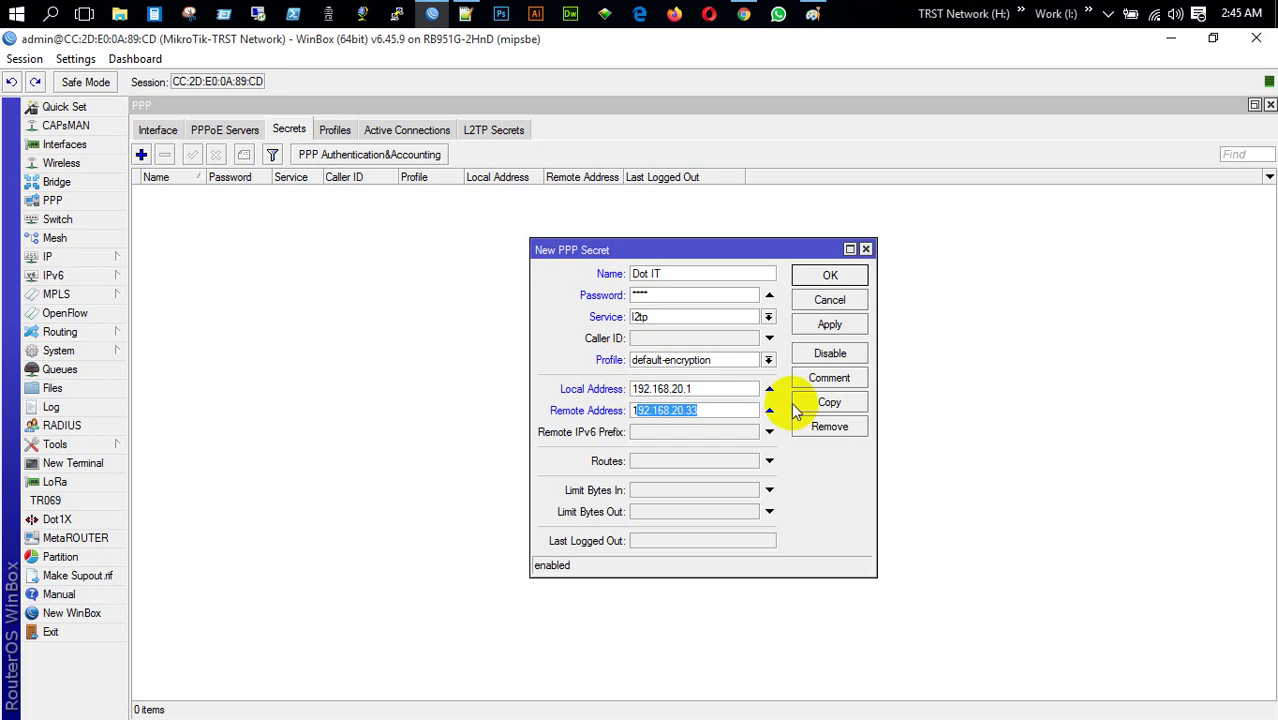
click(822, 327)
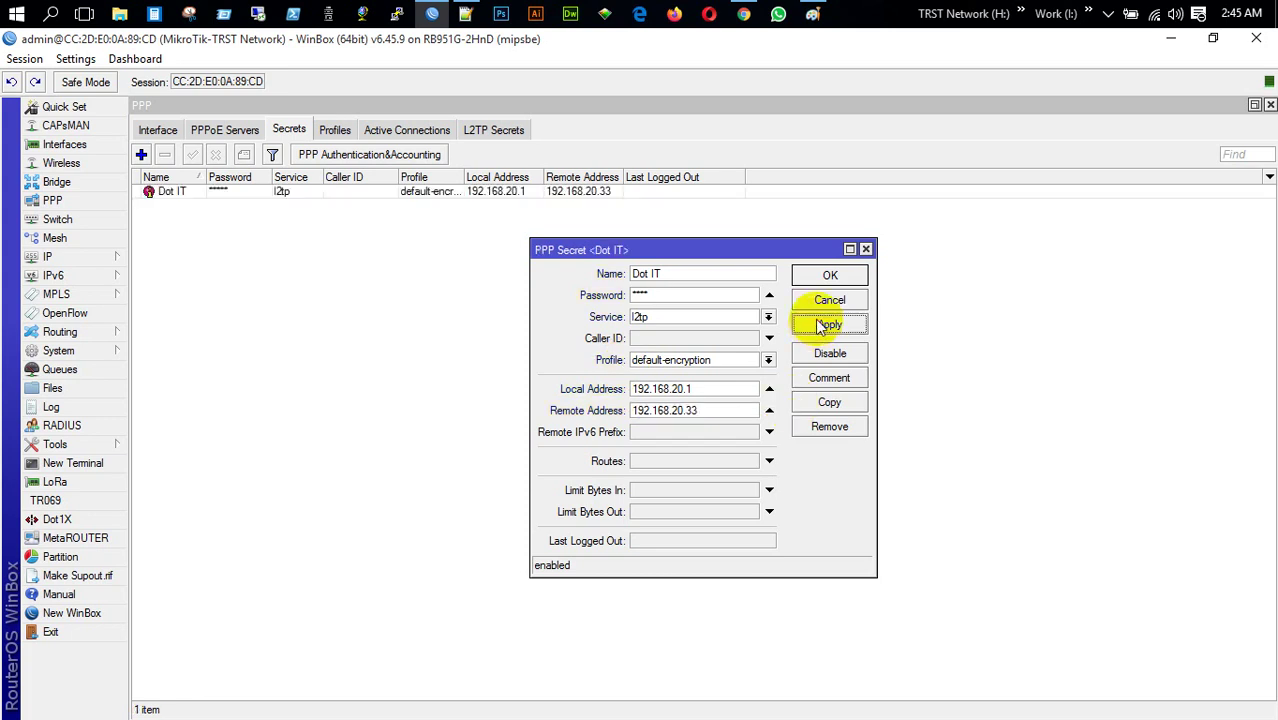
click(829, 278)
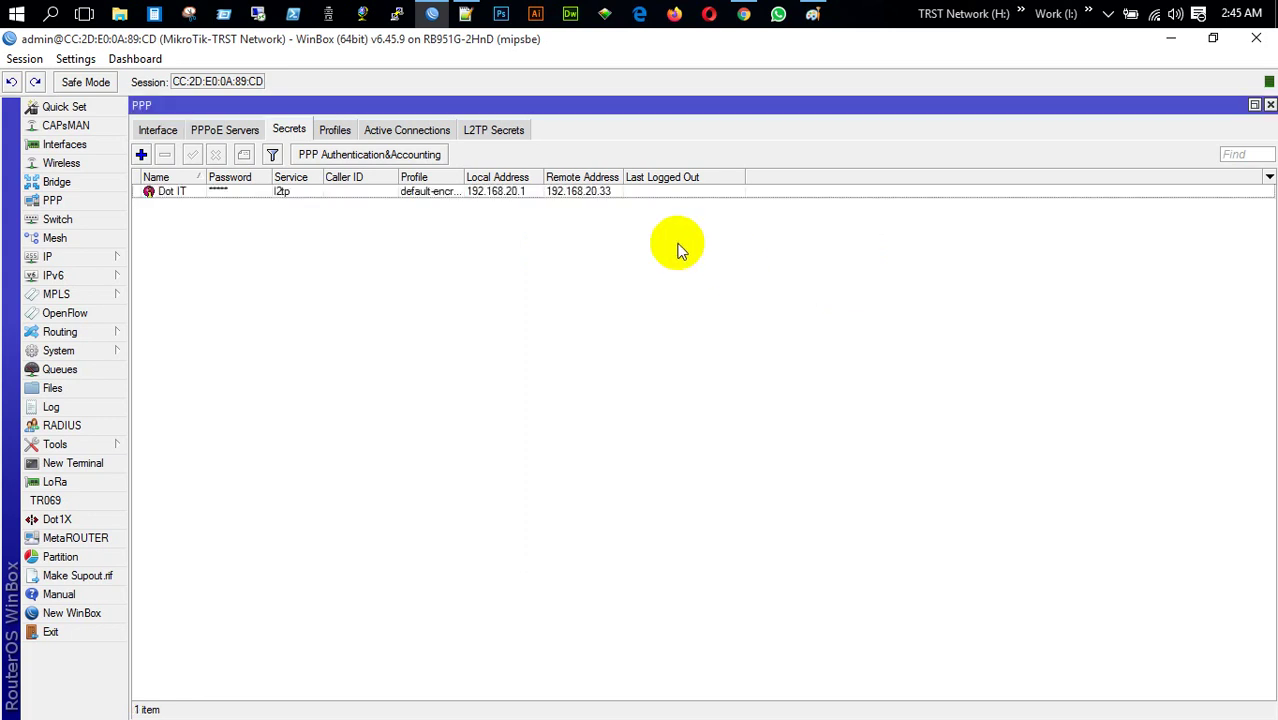
Create a new srcnat NAT rule with source address 192.168.20.0/24
click(583, 196)
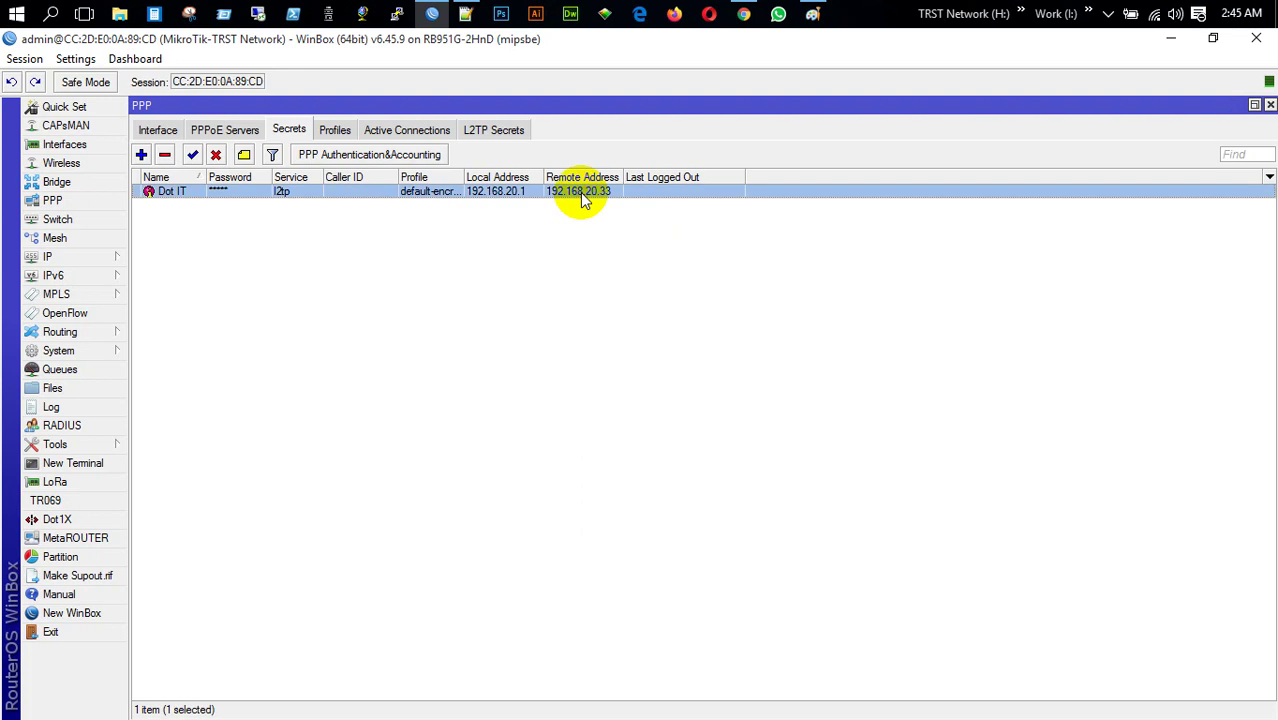
click(62, 255)
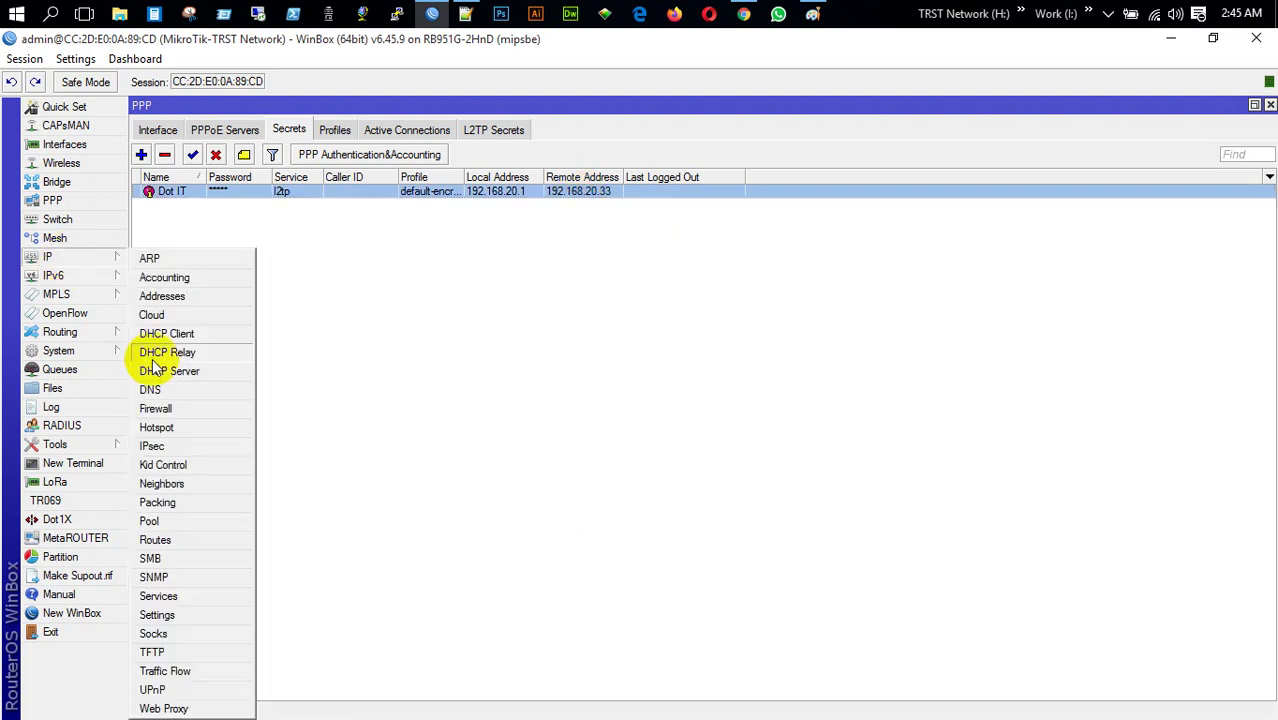
click(171, 411)
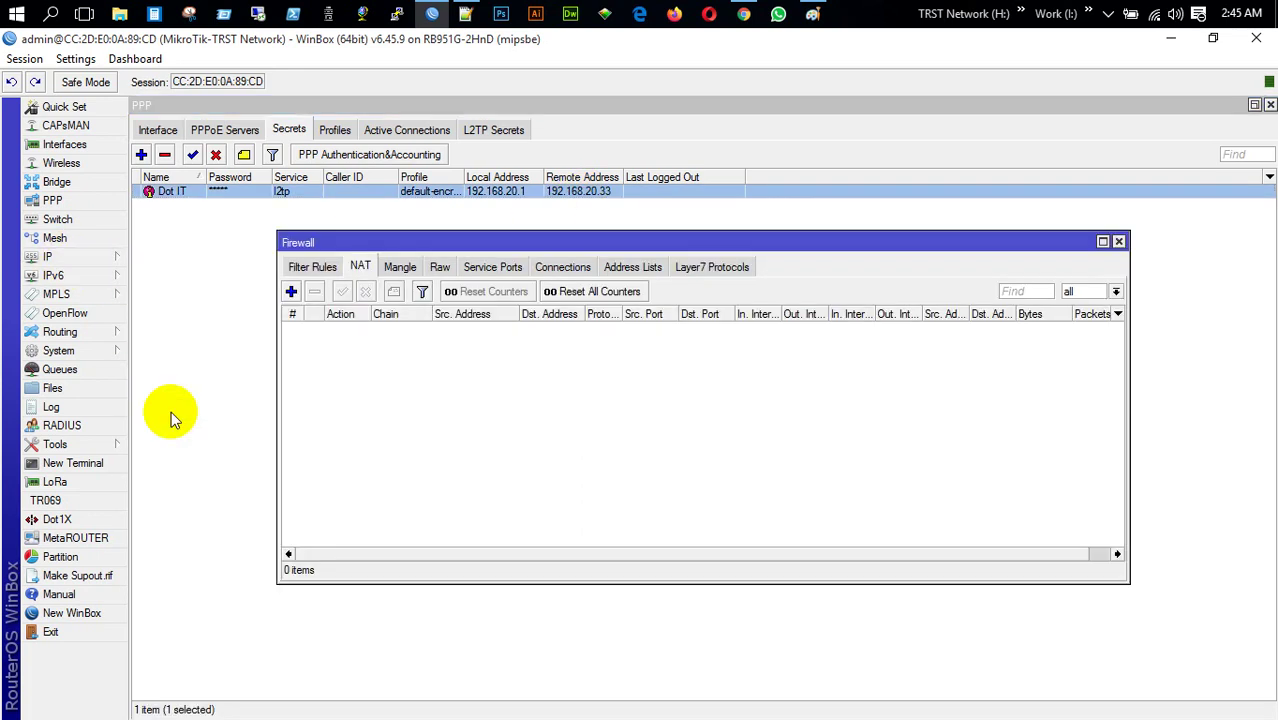
click(291, 292)
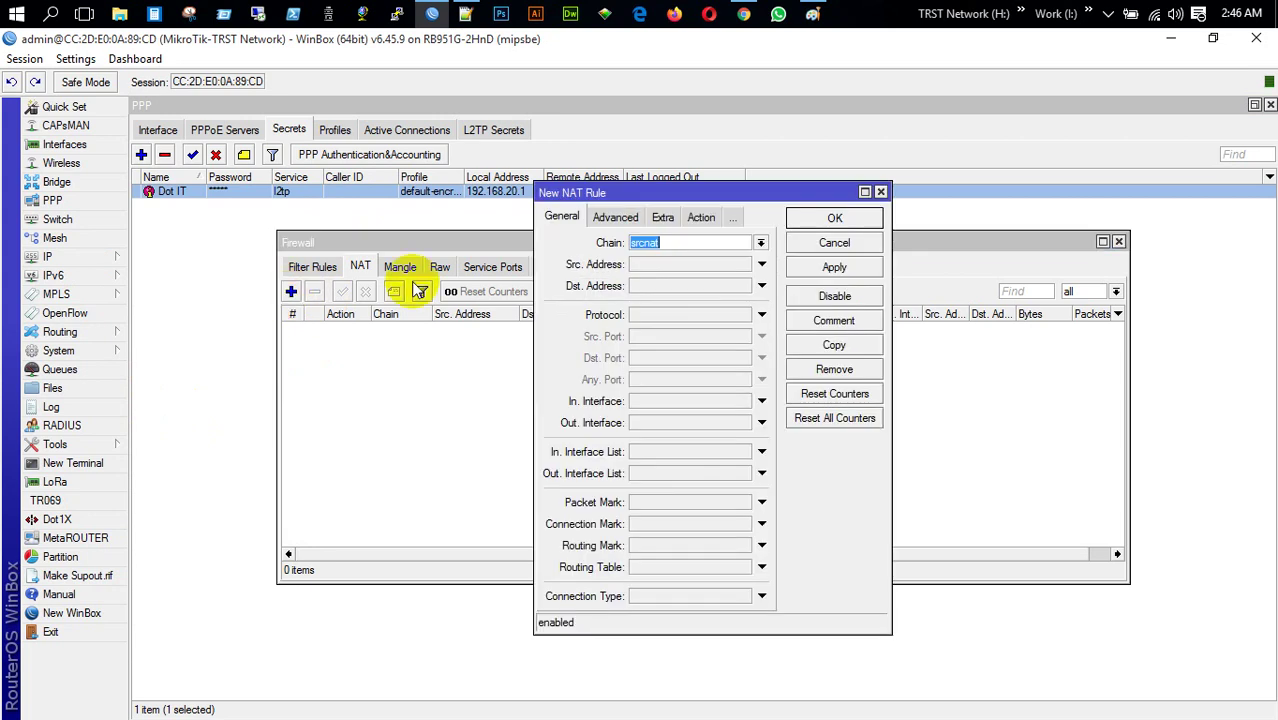
click(659, 268)
text(192.168.20.0/24)
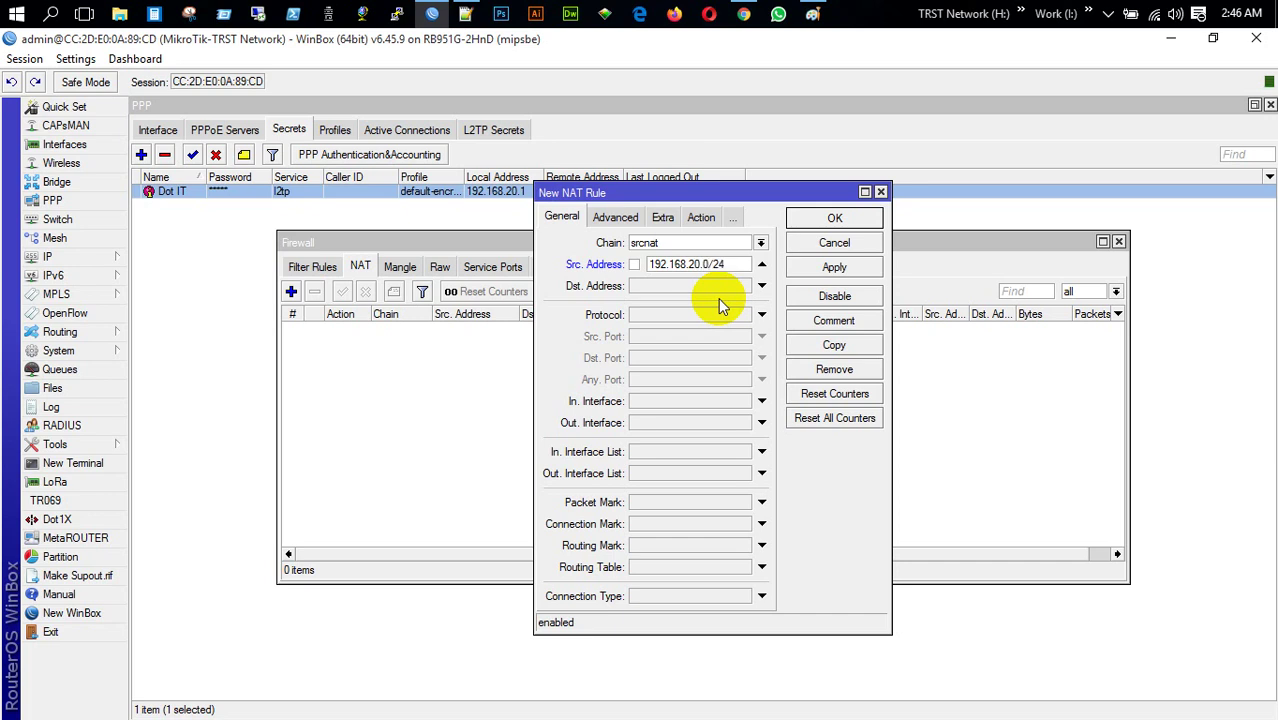
Set the NAT rule's action to masquerade, apply and confirm it, then close Firewall
click(700, 217)
click(692, 240)
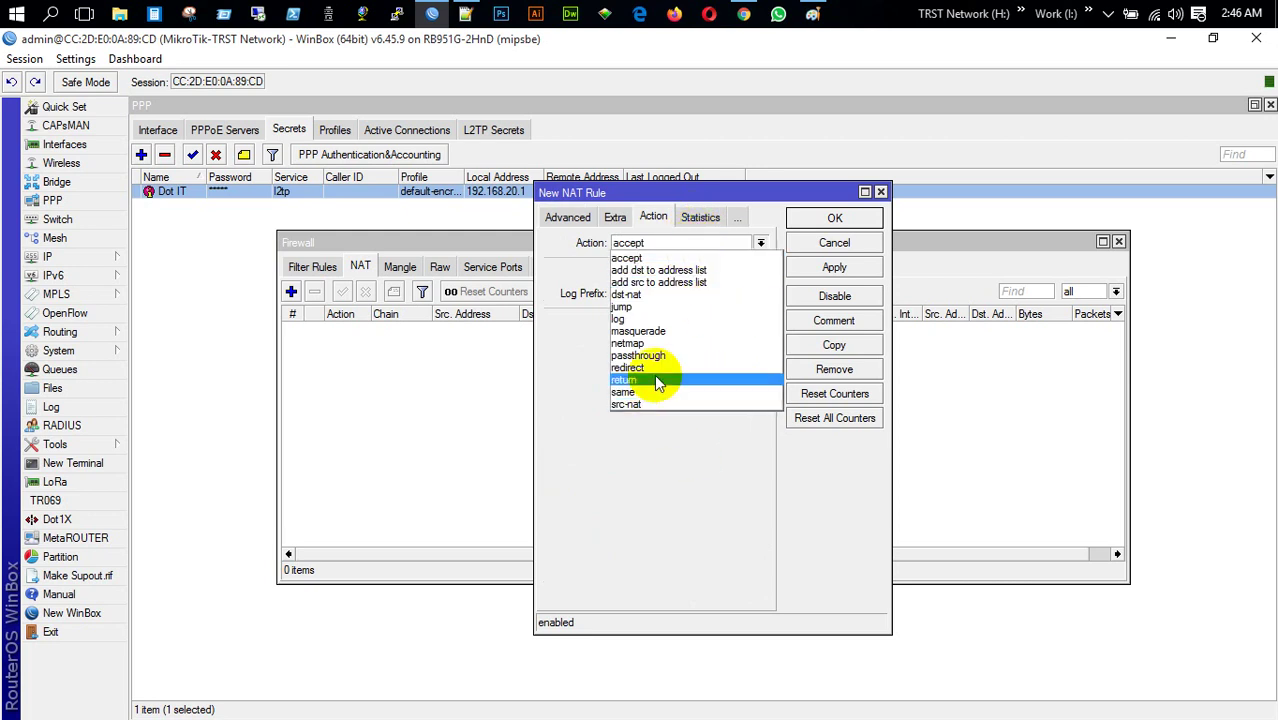
click(661, 333)
click(834, 268)
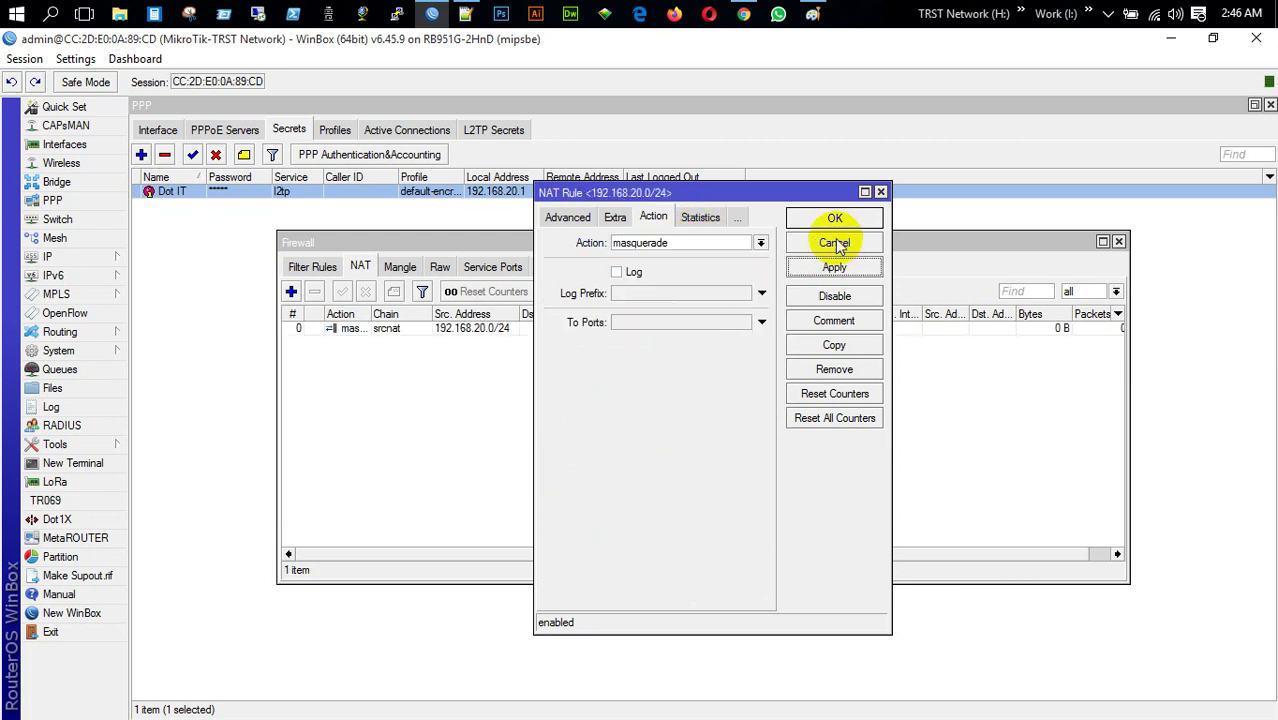
click(834, 217)
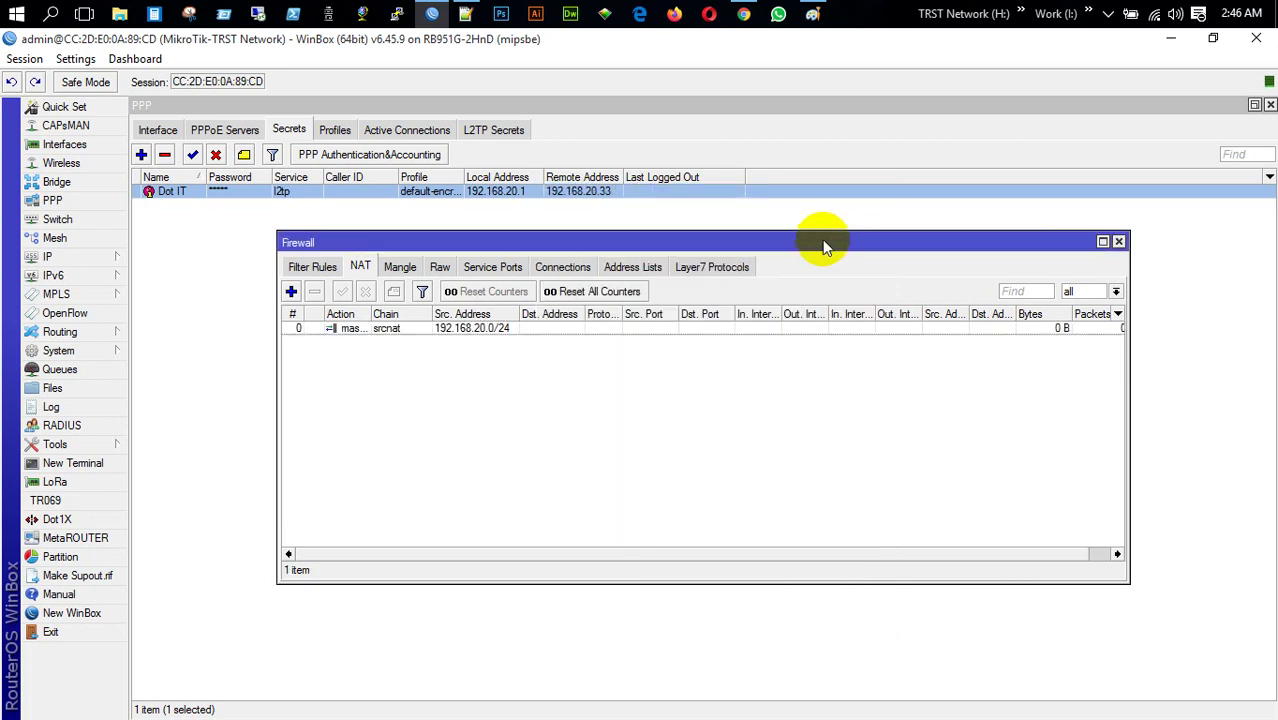
click(1118, 241)
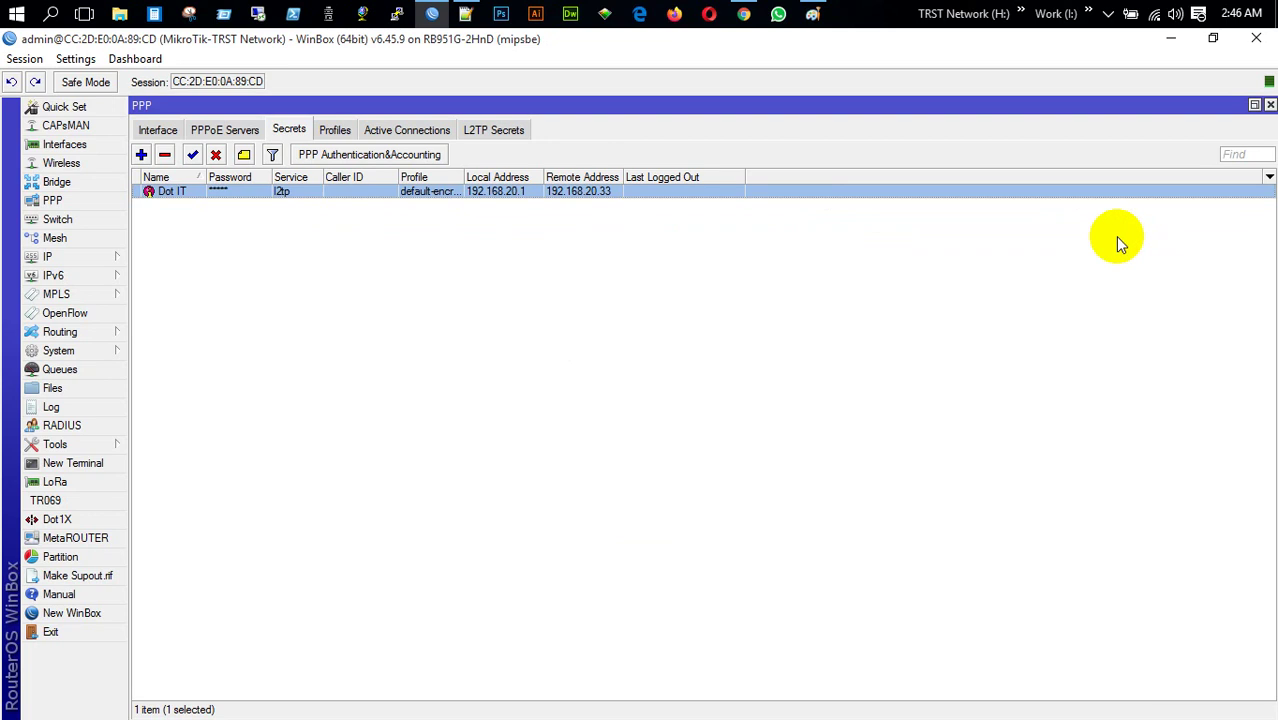
Uncheck Hide Passwords in Settings so passwords show in plain text, then close WinBox
click(70, 60)
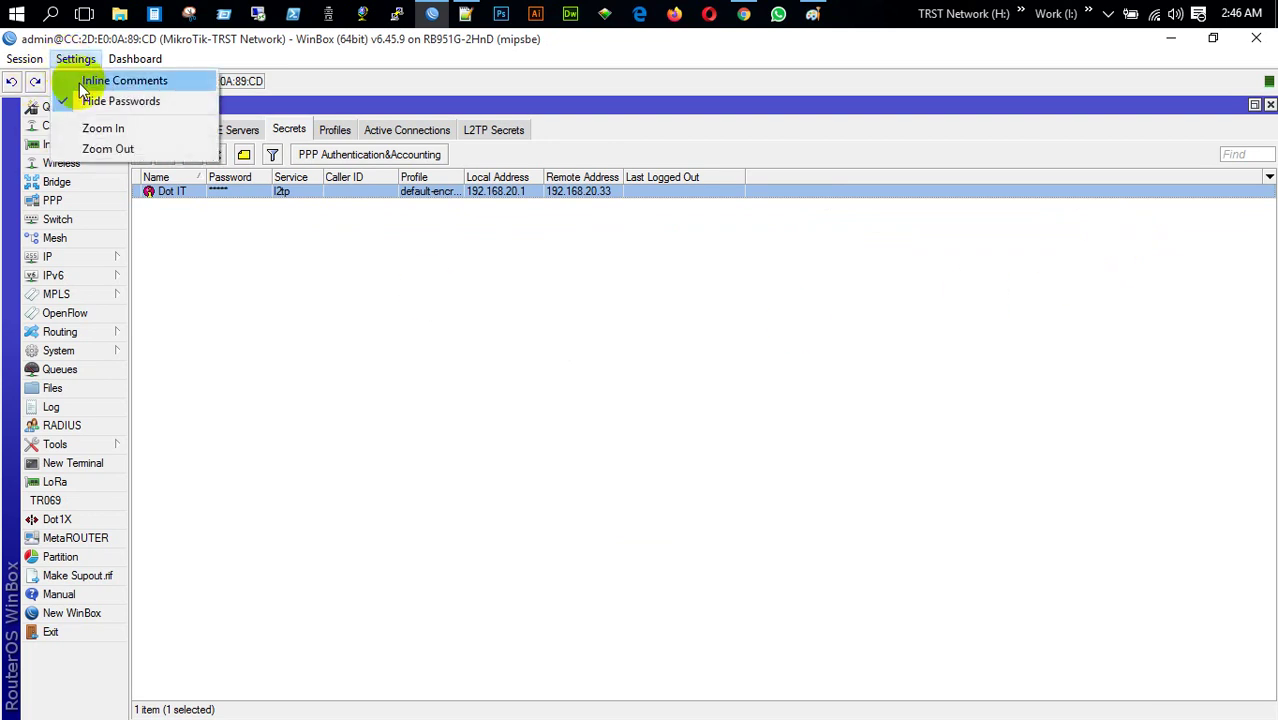
click(88, 102)
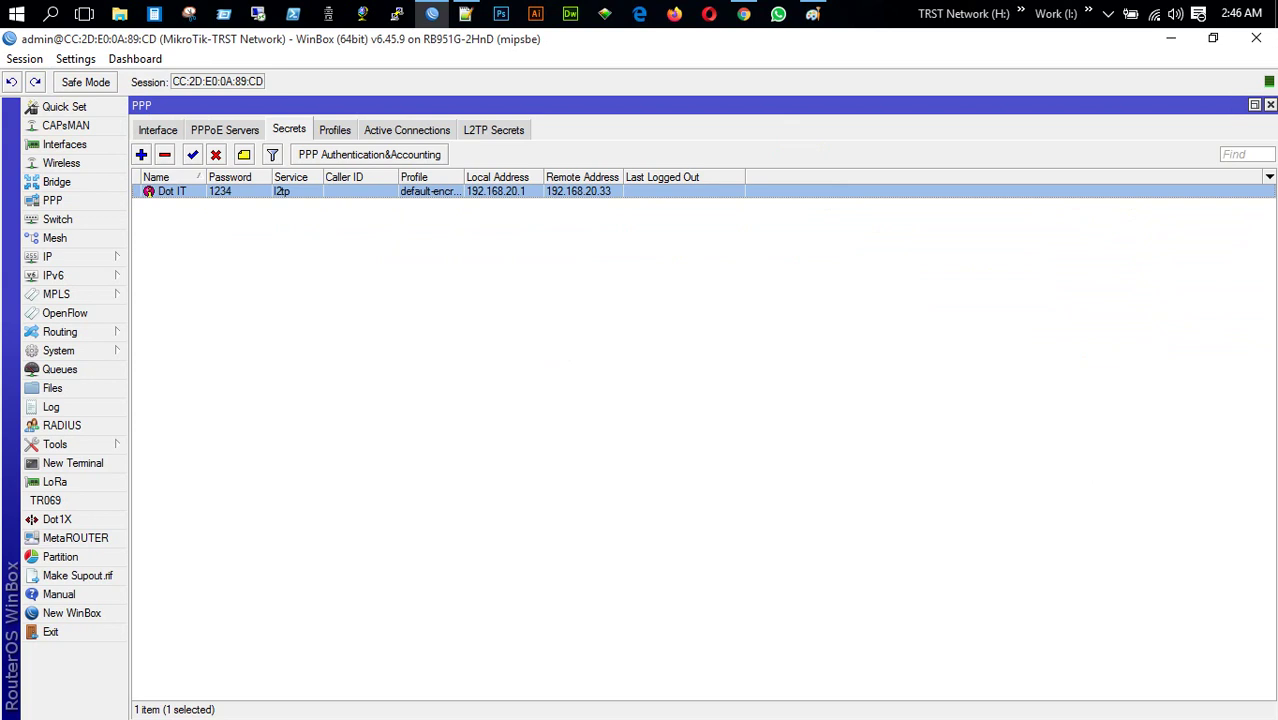
click(1256, 38)
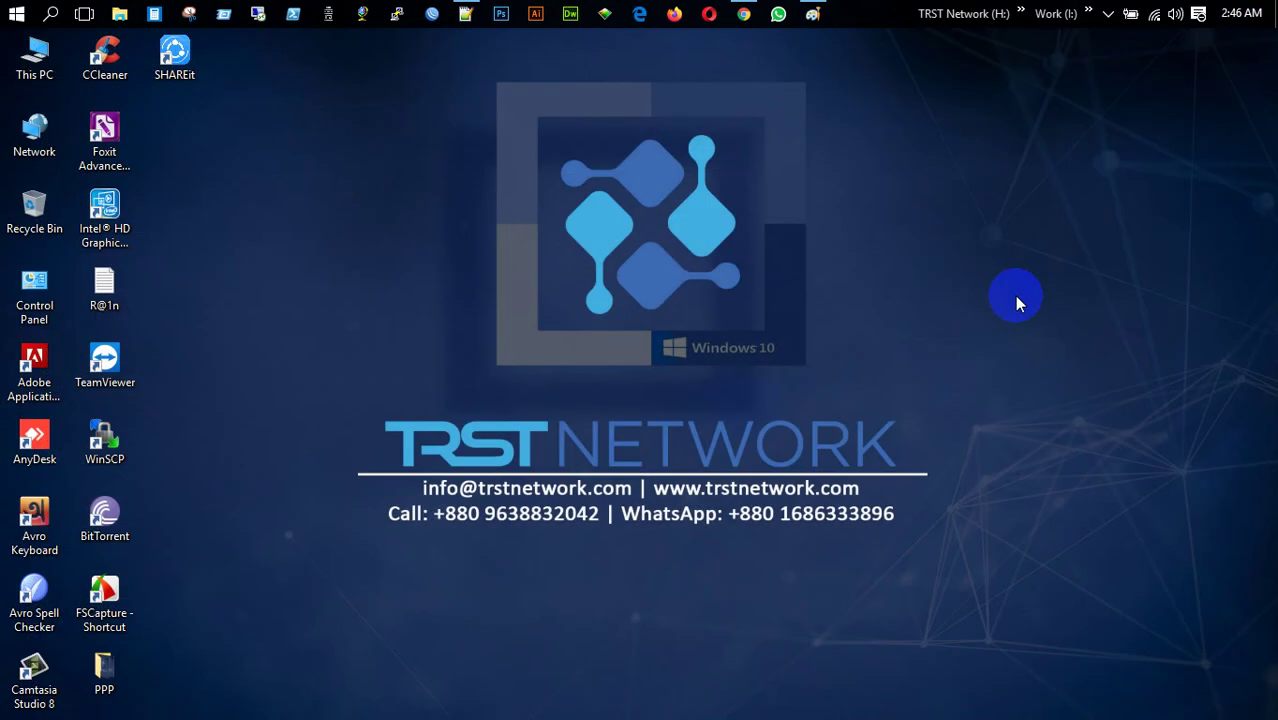
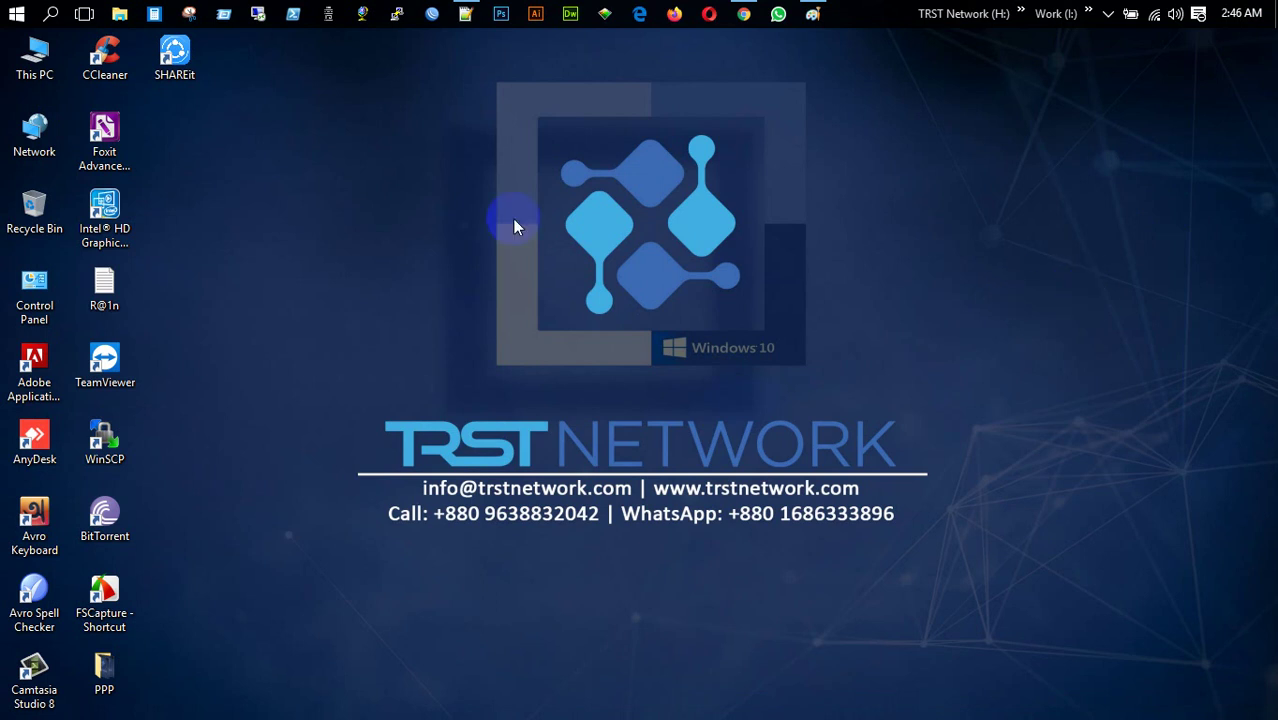
Launch WinBox and connect to the discovered neighbouring MikroTik router
click(432, 14)
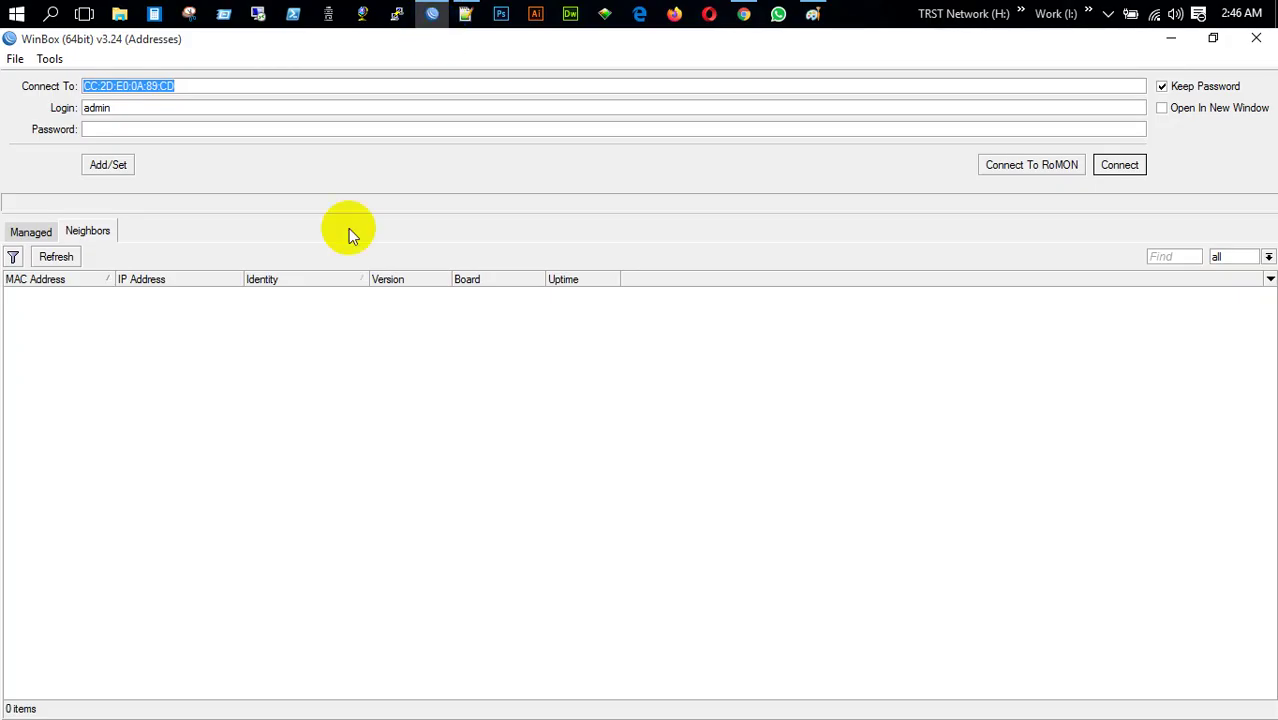
click(72, 291)
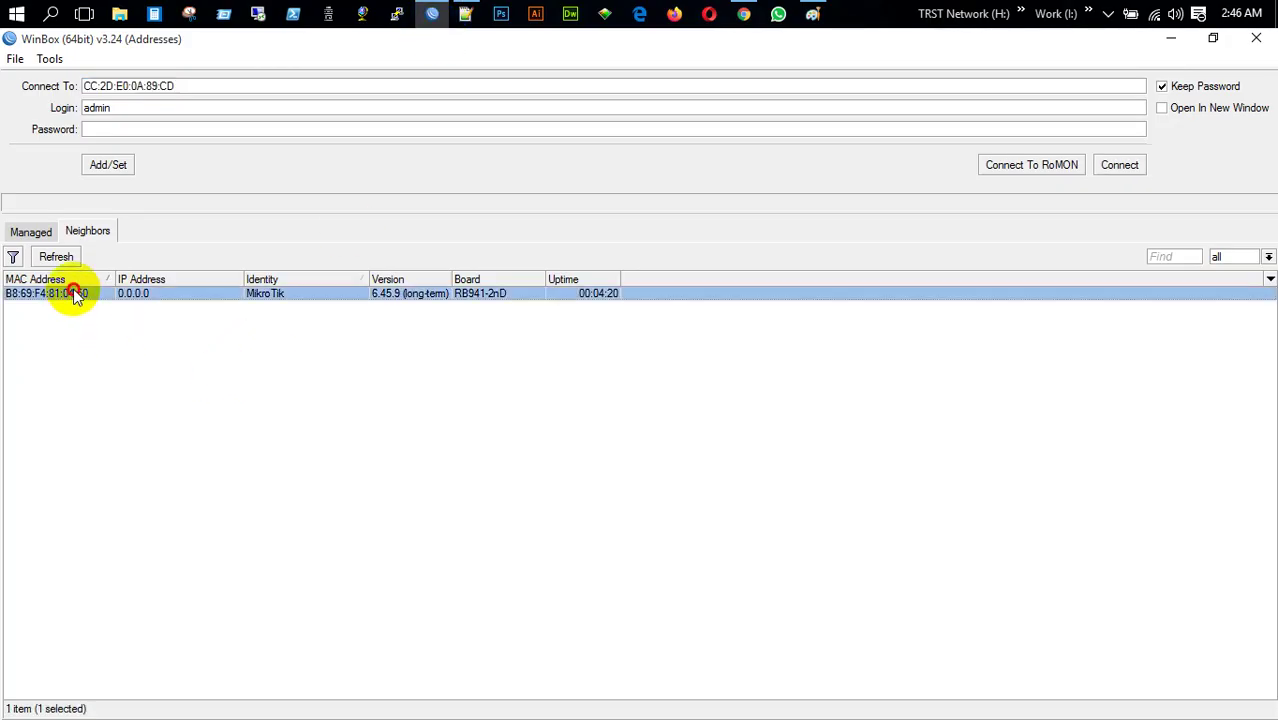
click(1110, 165)
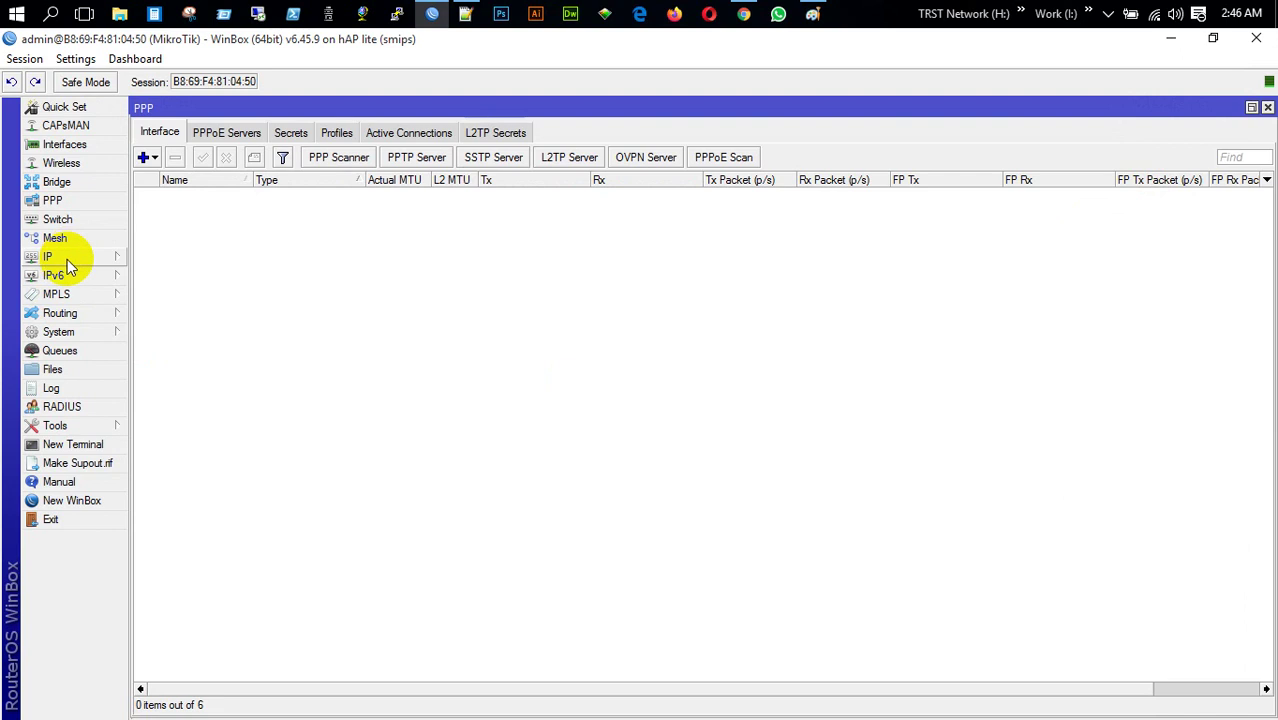
Rename the router identity to MikroTik-Dot IT and close the PPP and Interface windows
click(82, 332)
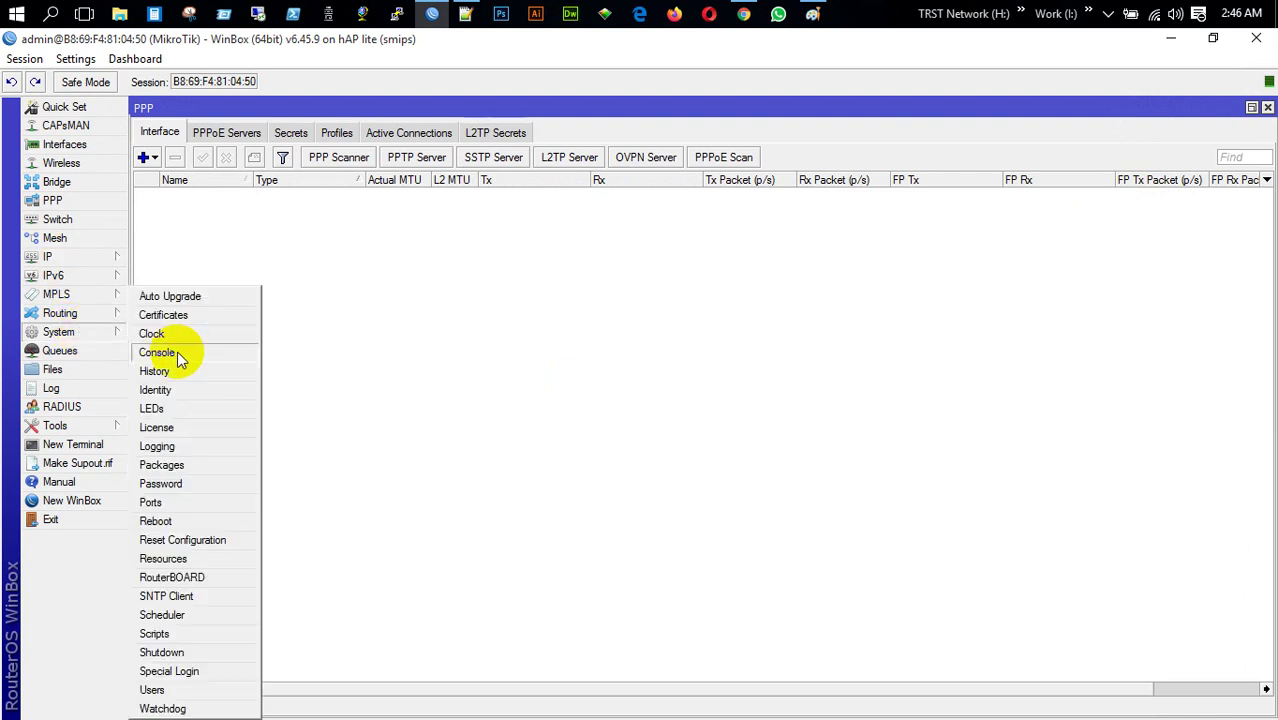
click(187, 390)
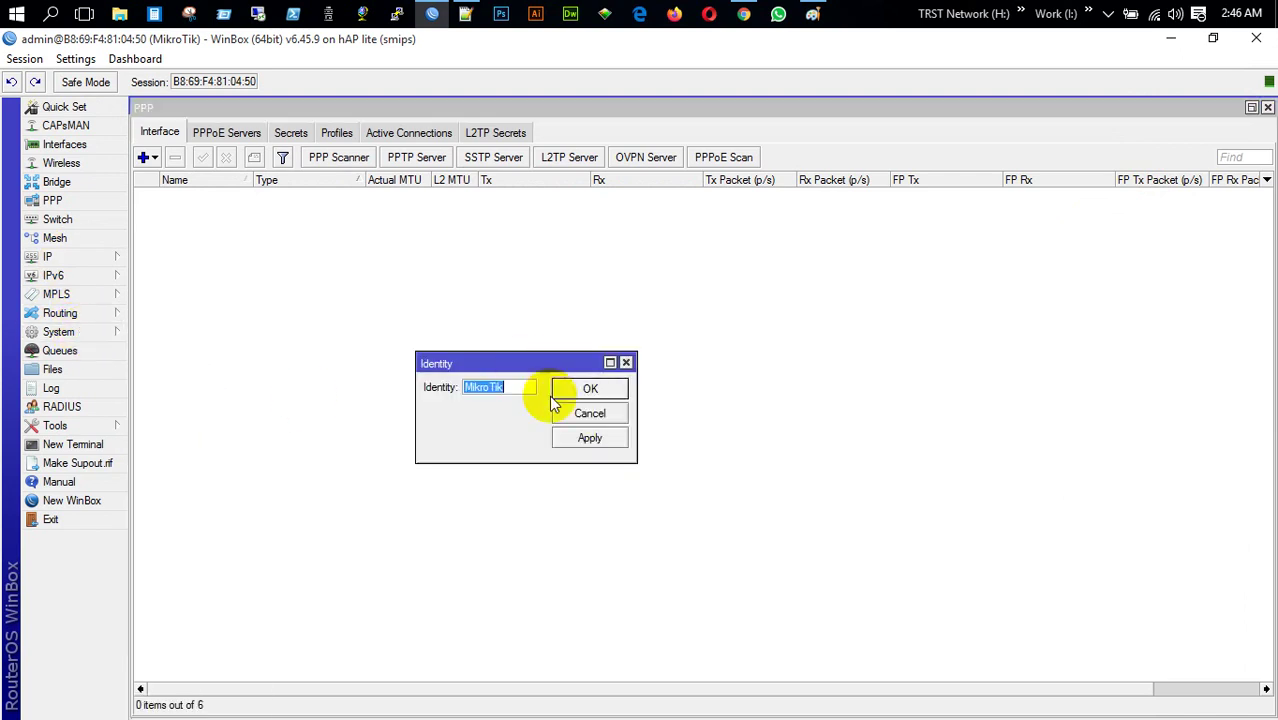
click(518, 388)
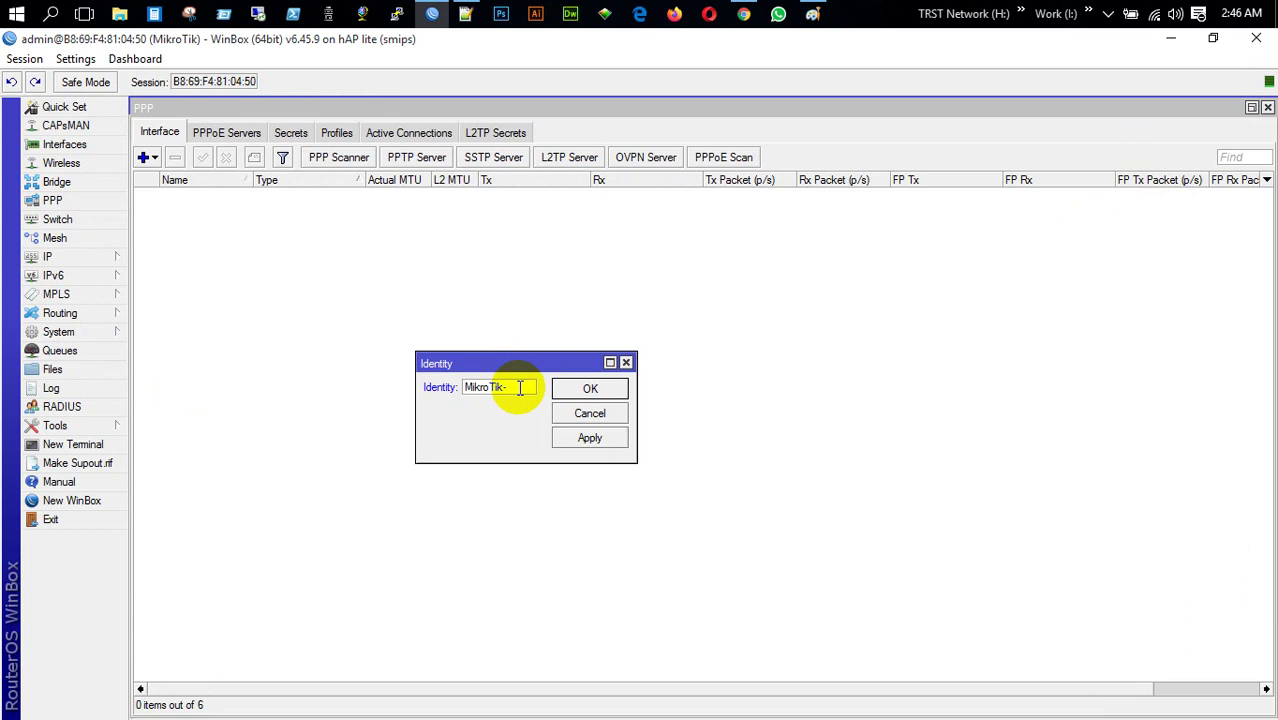
text(-Dot IT)
key(Return)
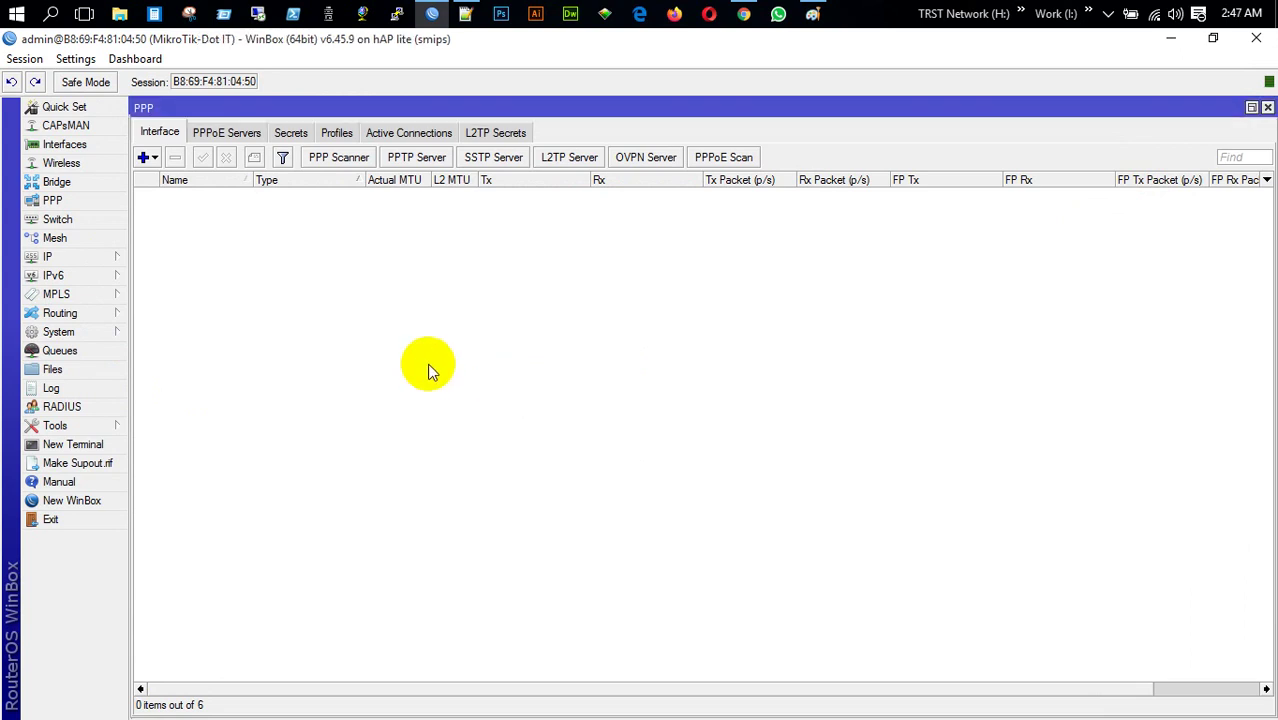
click(1267, 108)
click(1267, 108)
Rename the ether2 interface to ether2-MT in the Interface List
click(60, 144)
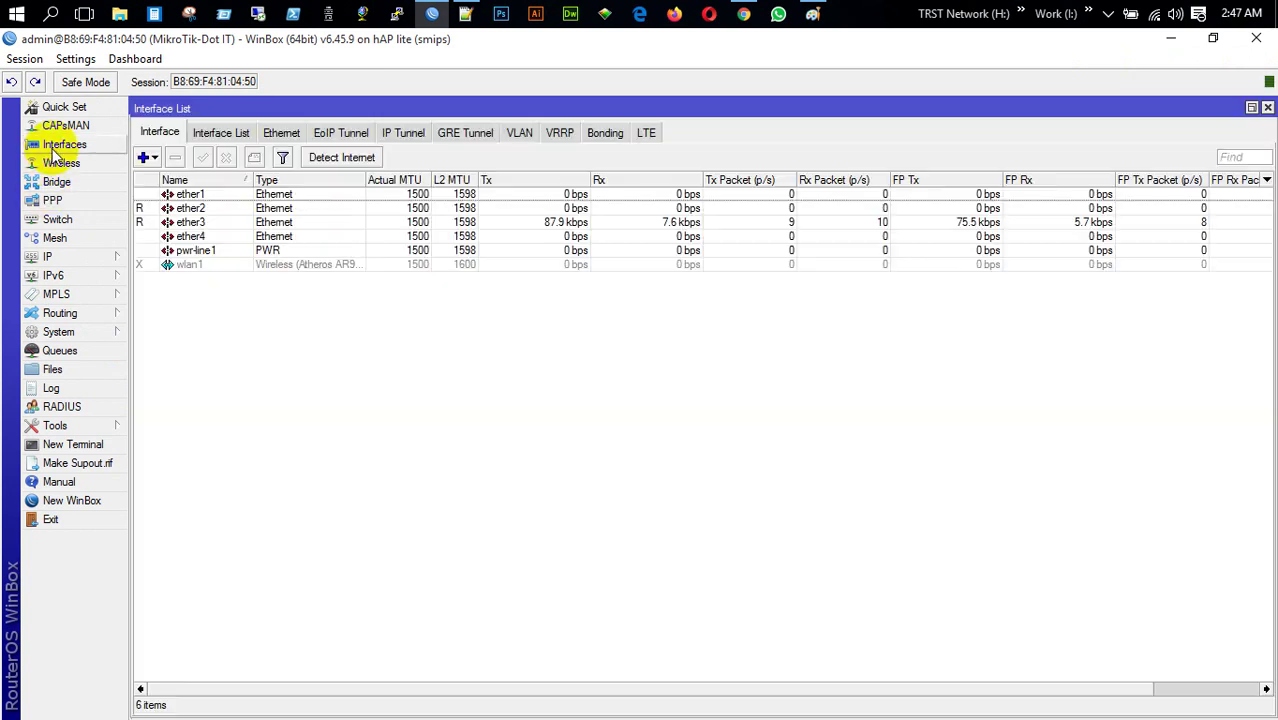
double_click(192, 208)
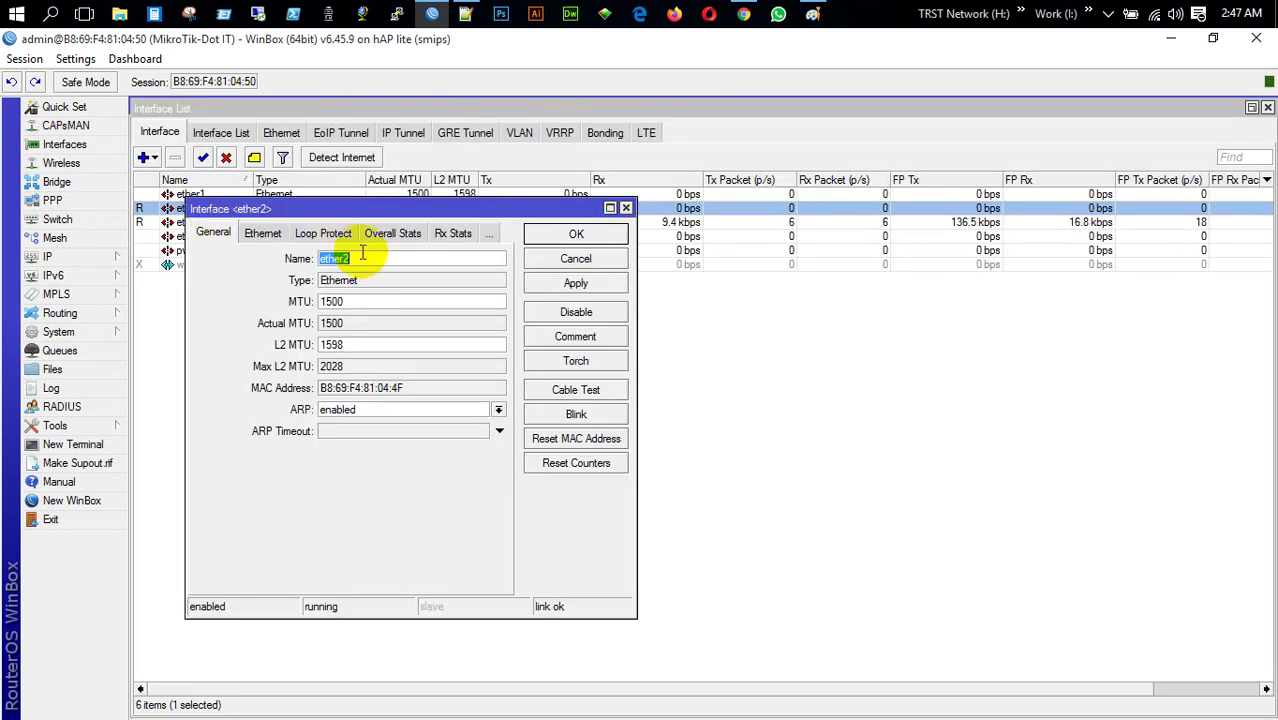
click(385, 263)
text(-)
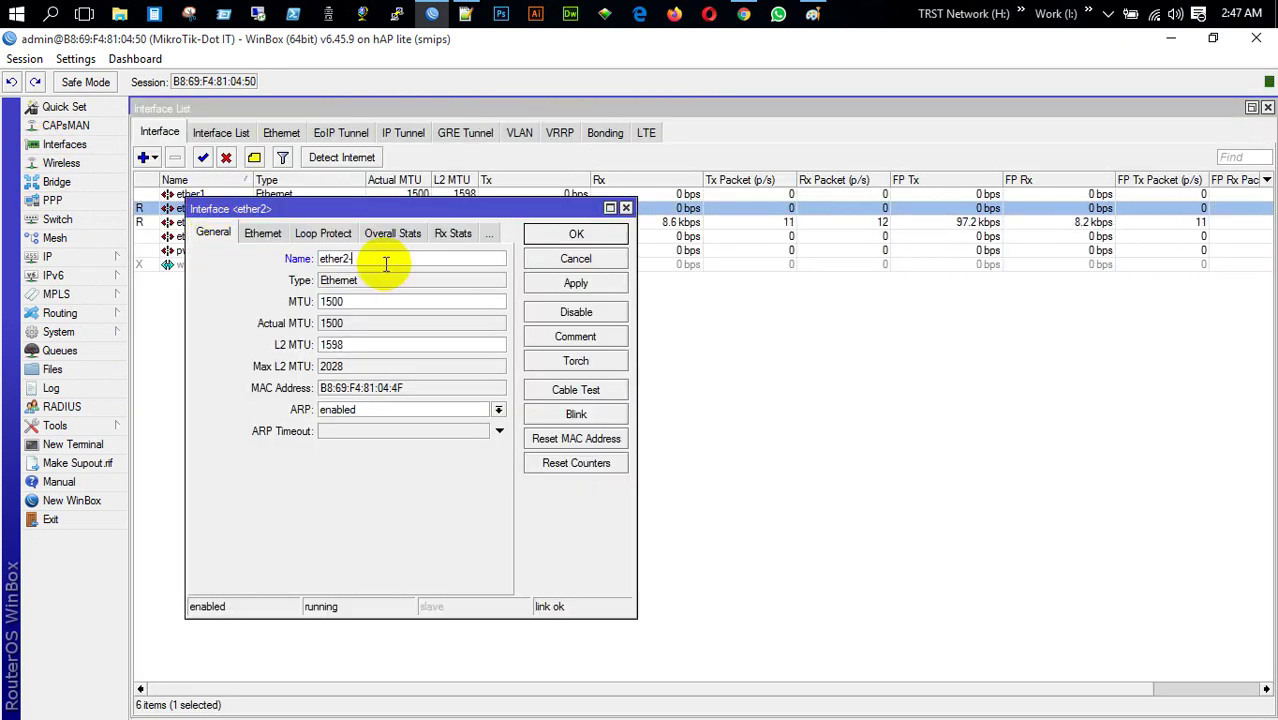
text(MT)
key(Return)
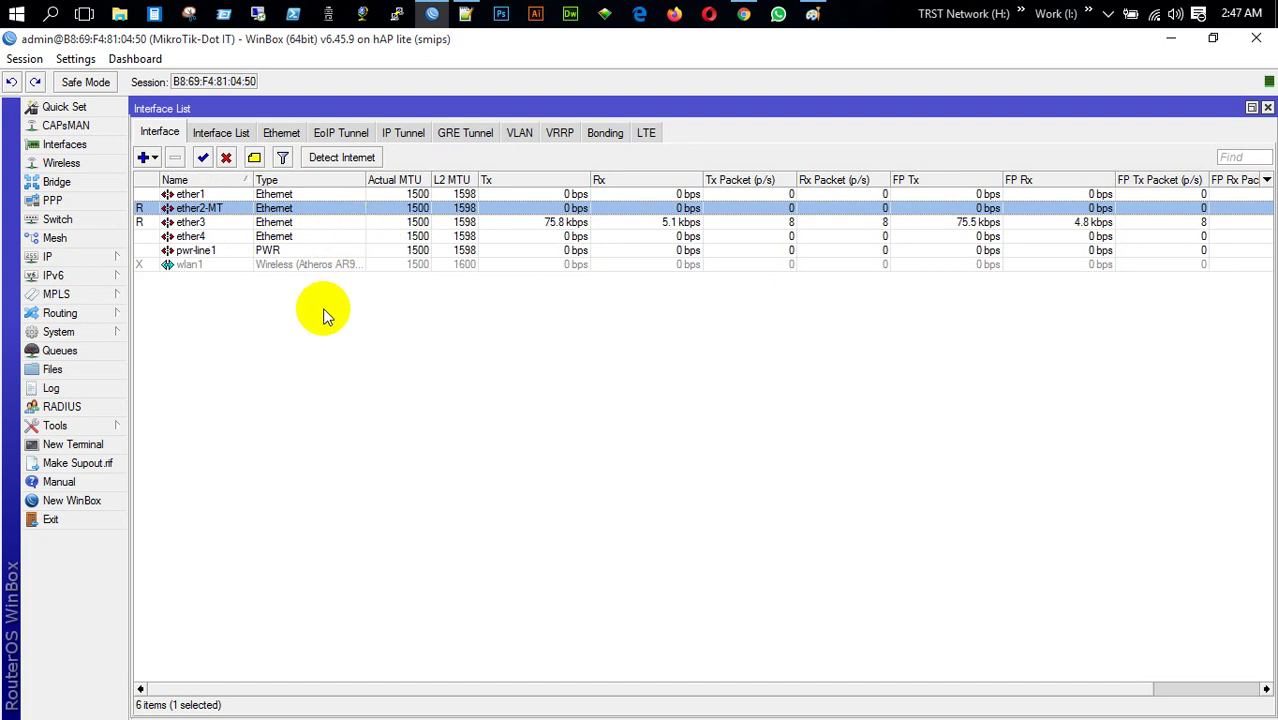
click(87, 258)
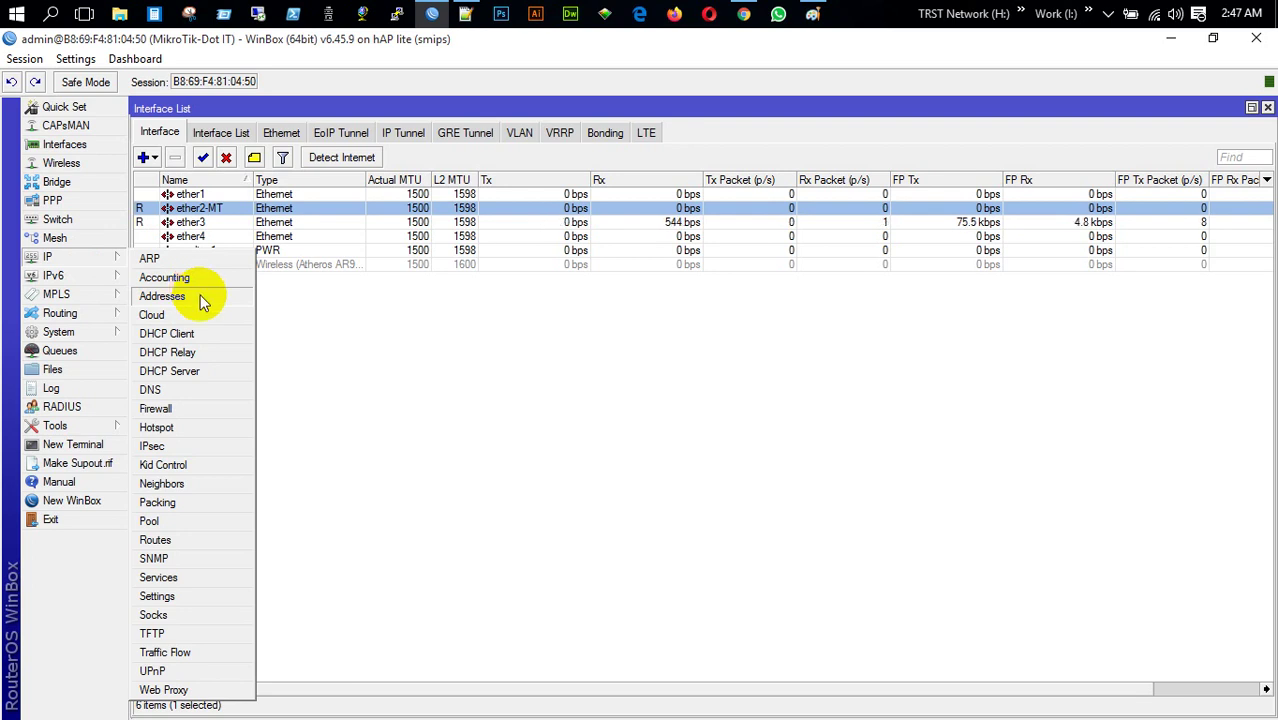
Add IP address 172.16.0.2/24 on interface ether2-MT
click(200, 300)
click(241, 274)
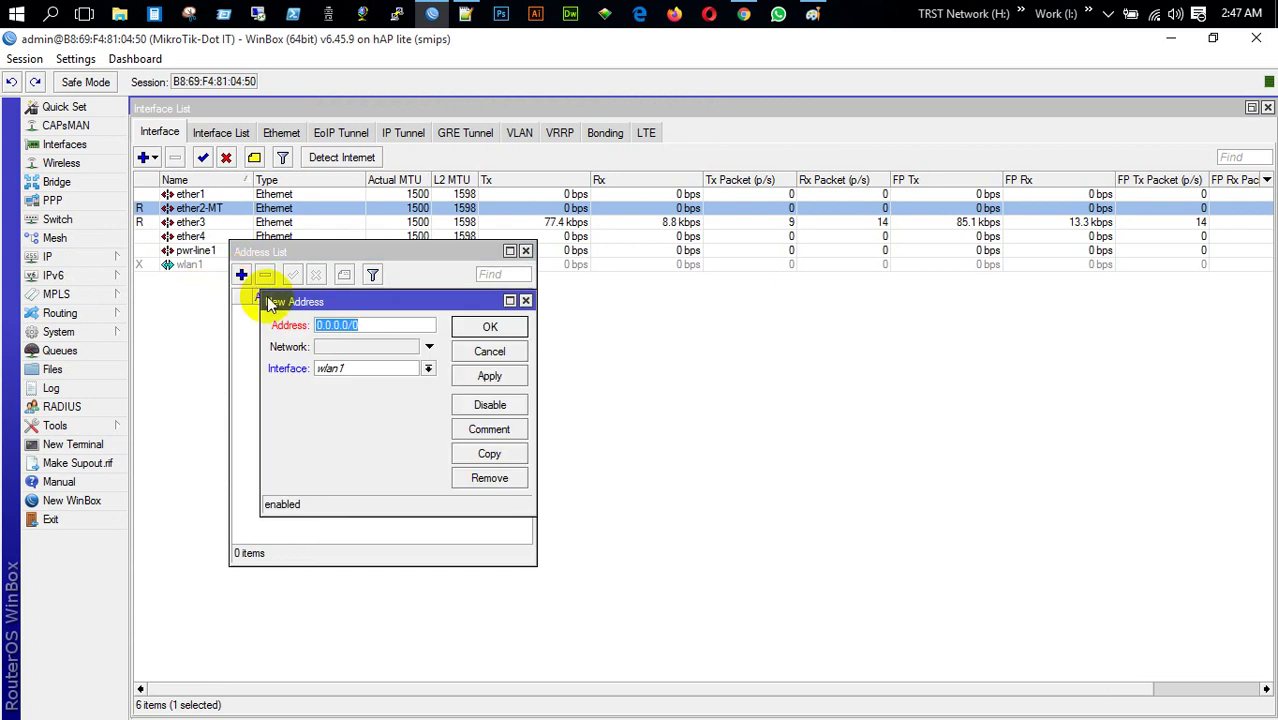
text(1)
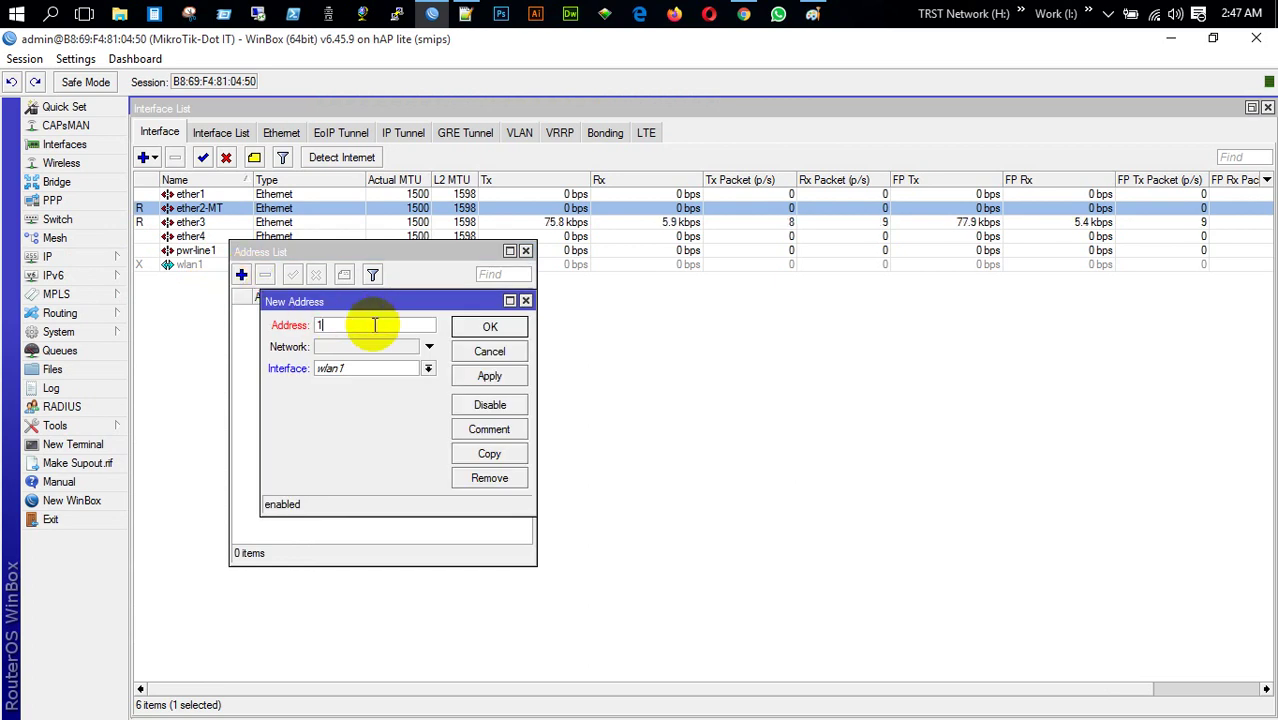
text(72.16.0.2/2)
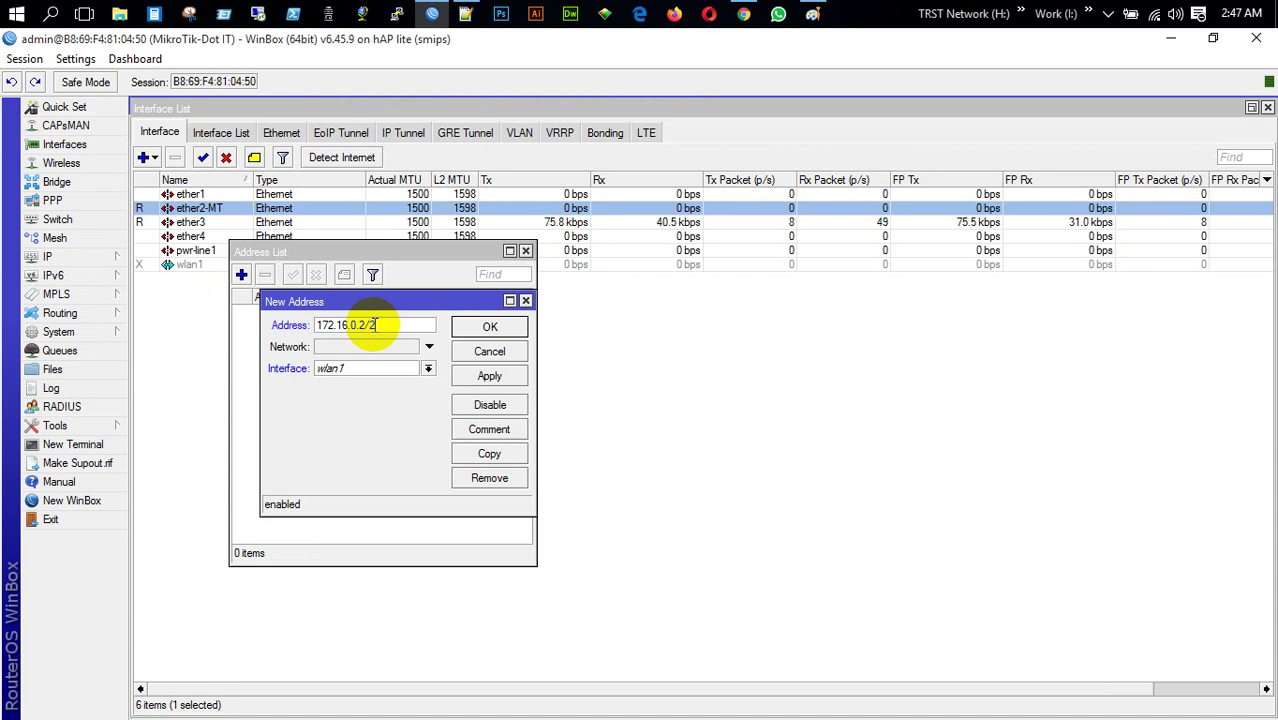
text(4)
click(427, 369)
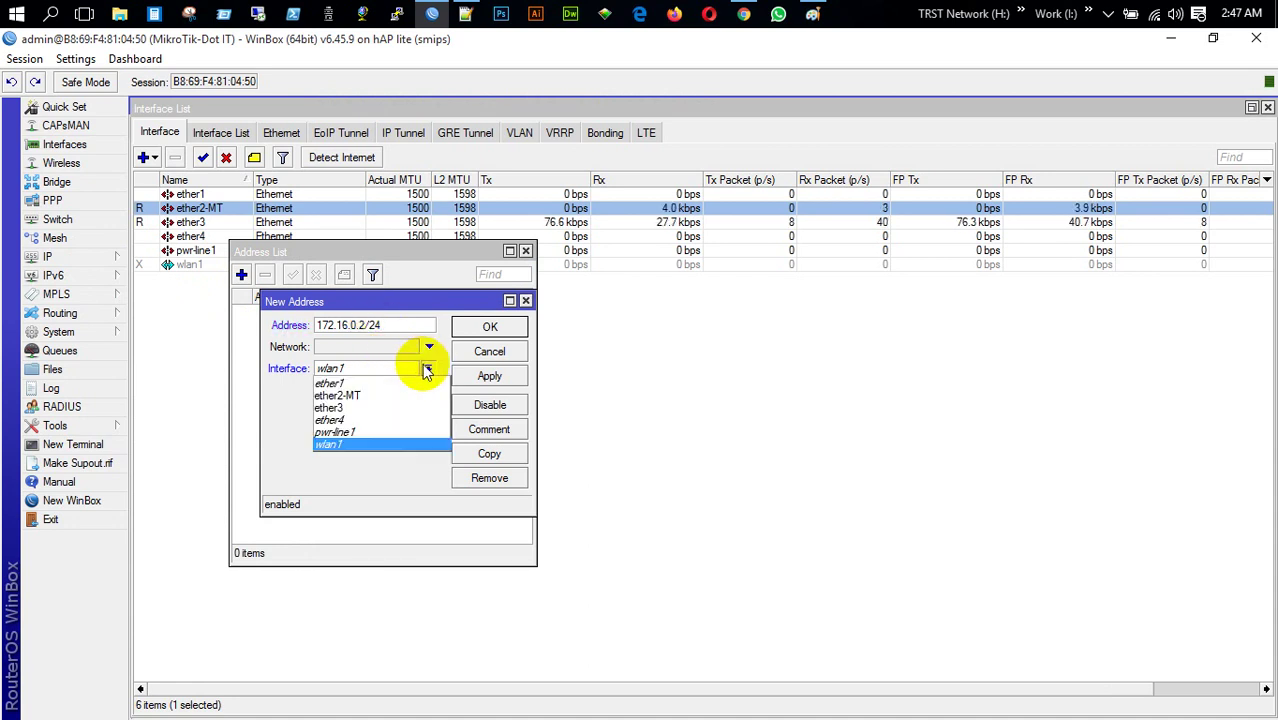
click(402, 394)
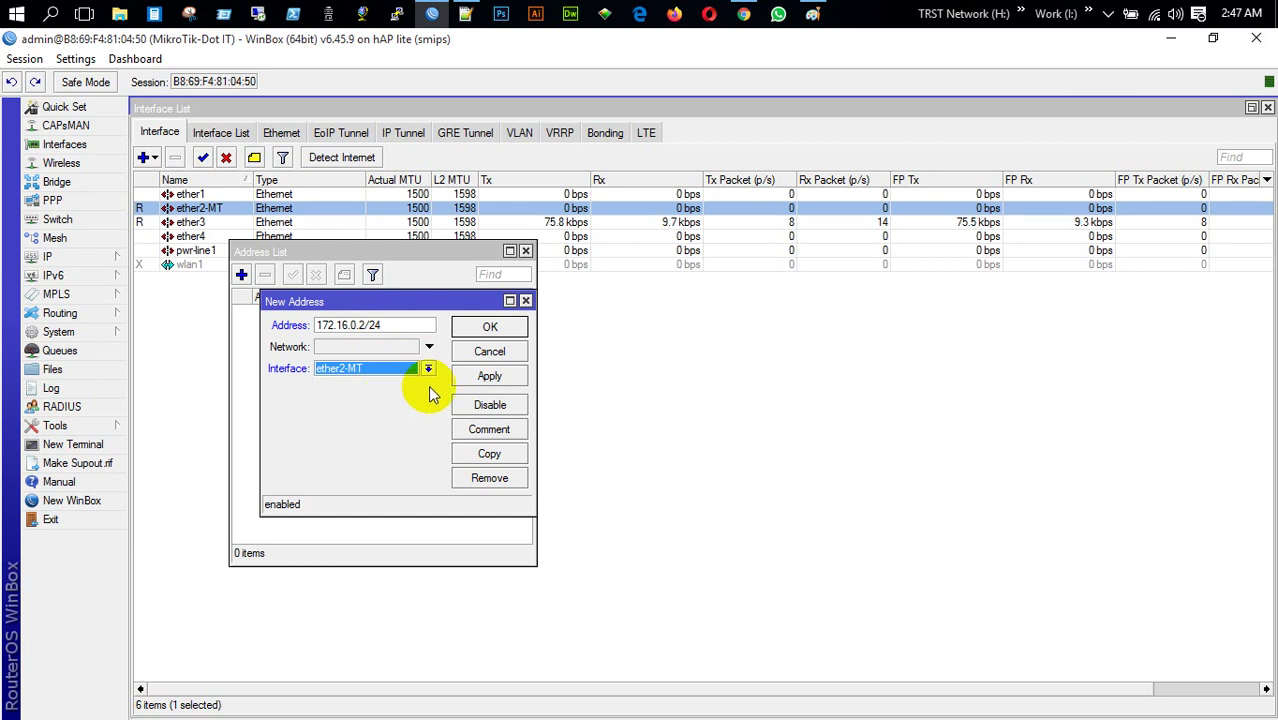
click(489, 376)
click(490, 327)
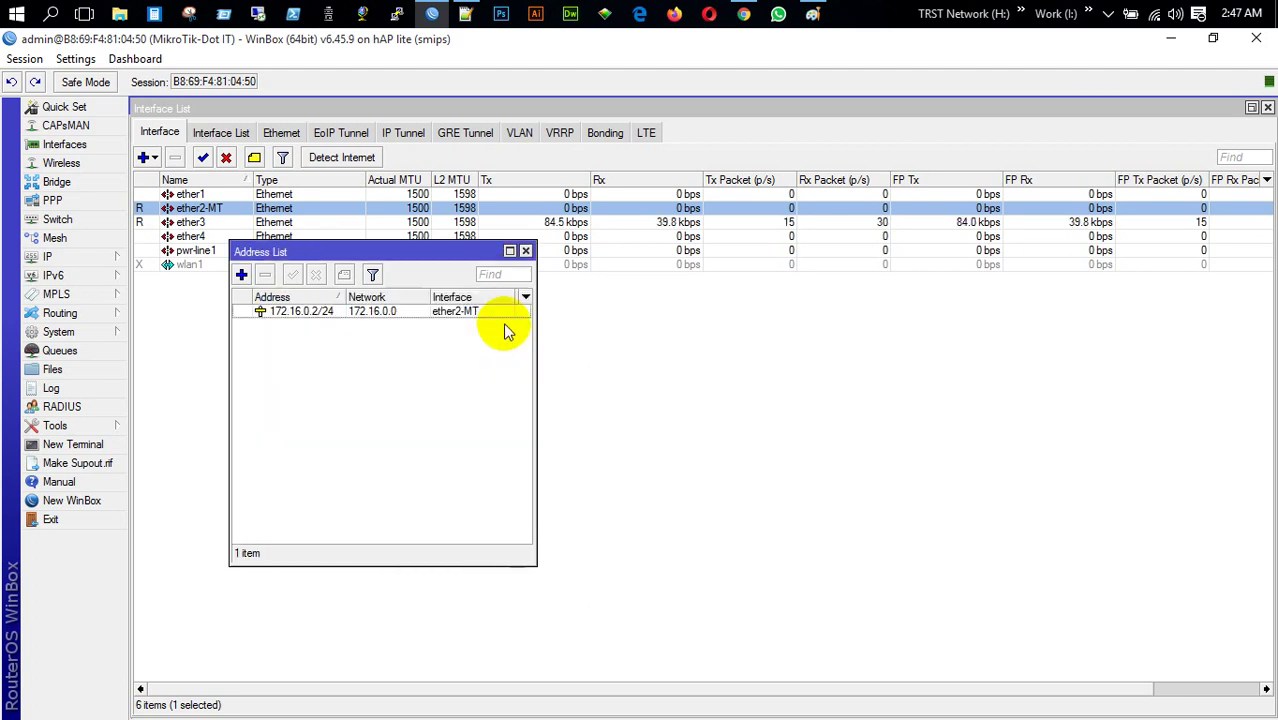
click(525, 251)
Add a default route 0.0.0.0/0 via gateway 172.16.0.1
click(83, 260)
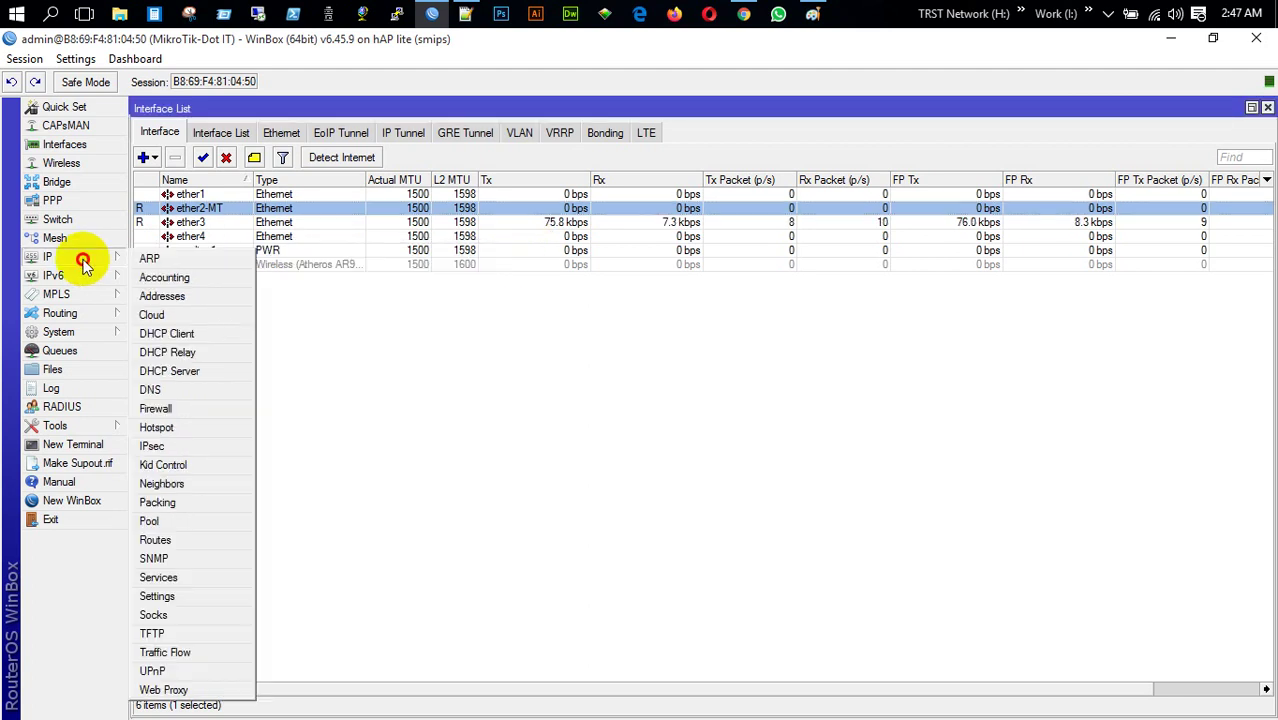
click(170, 540)
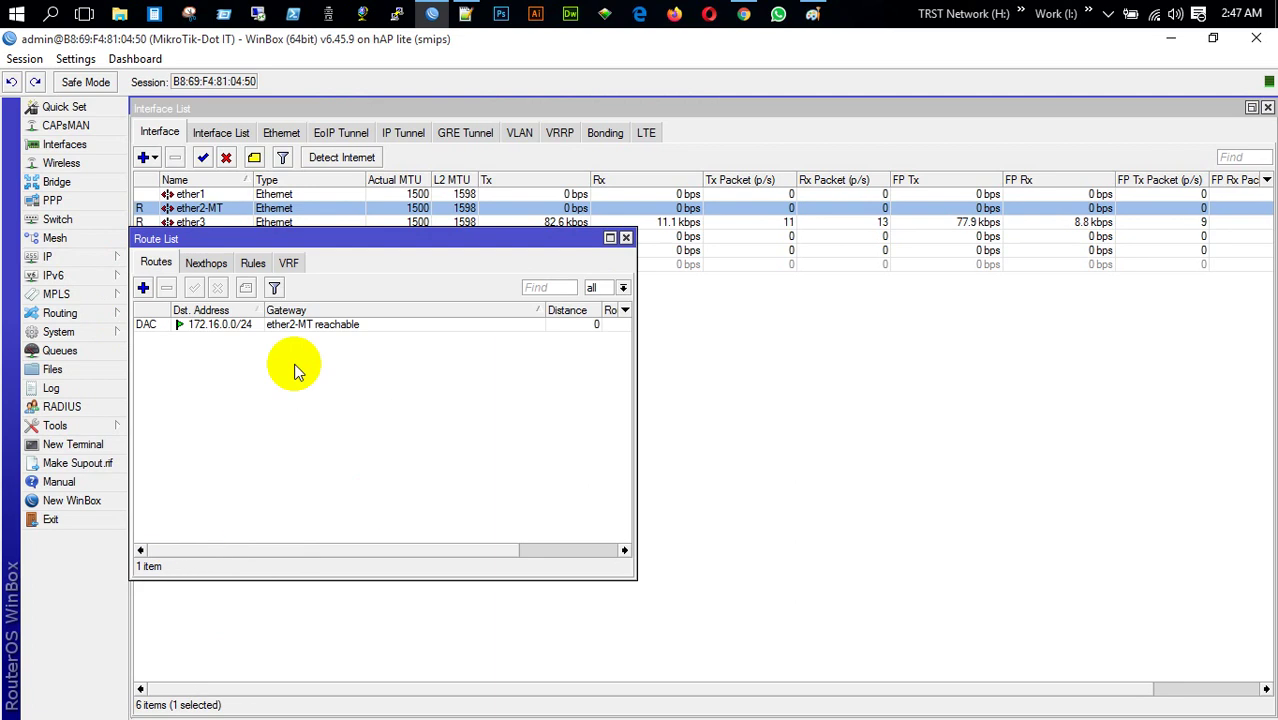
click(143, 288)
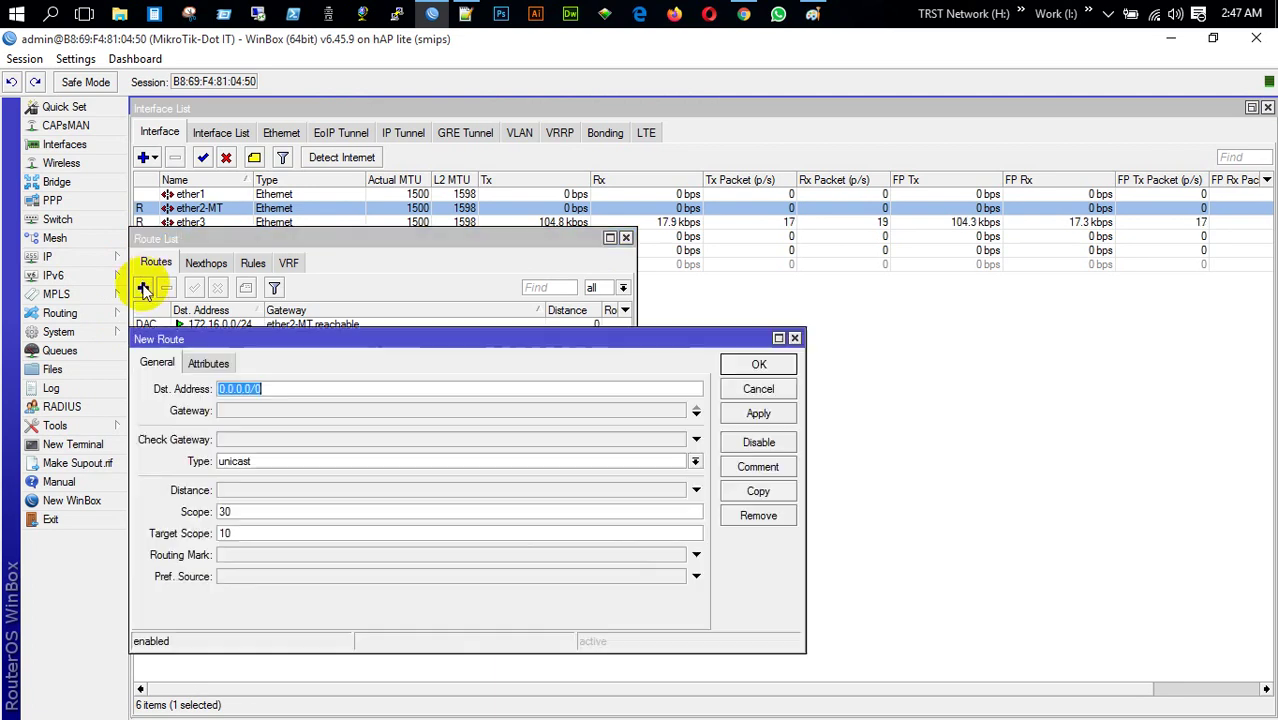
click(293, 411)
text(172.)
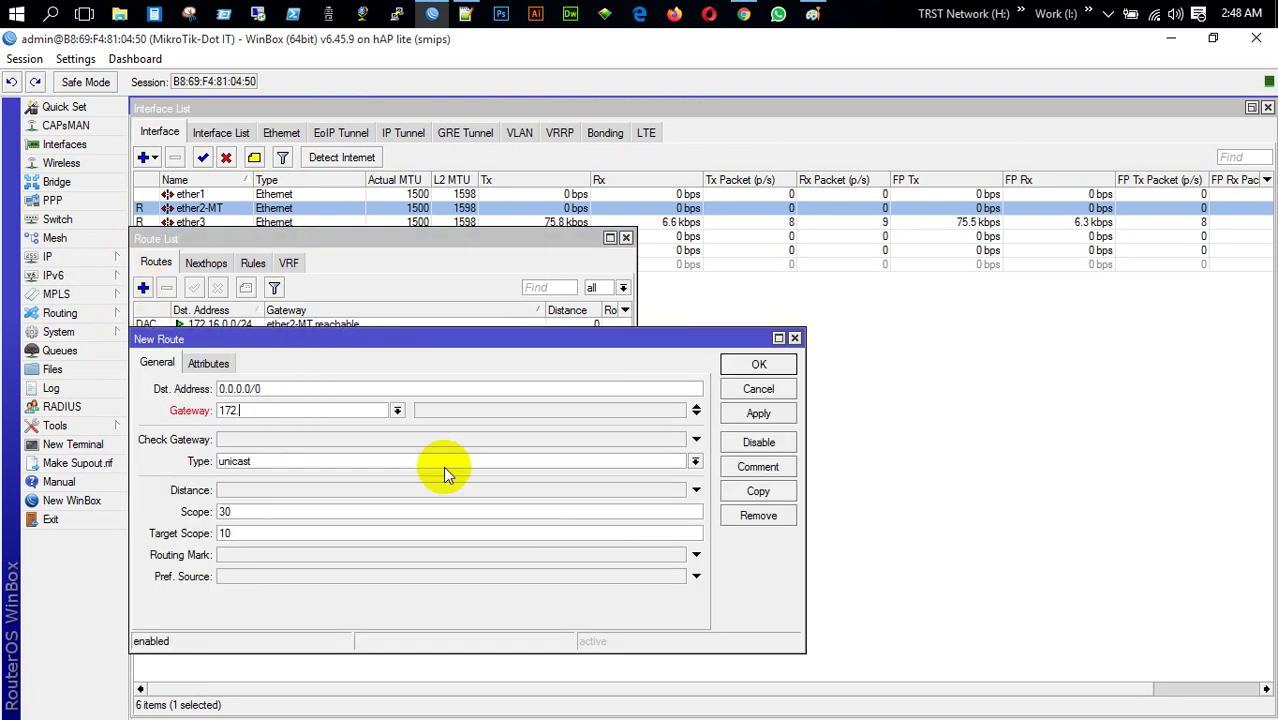
text(16.0.1)
key(Return)
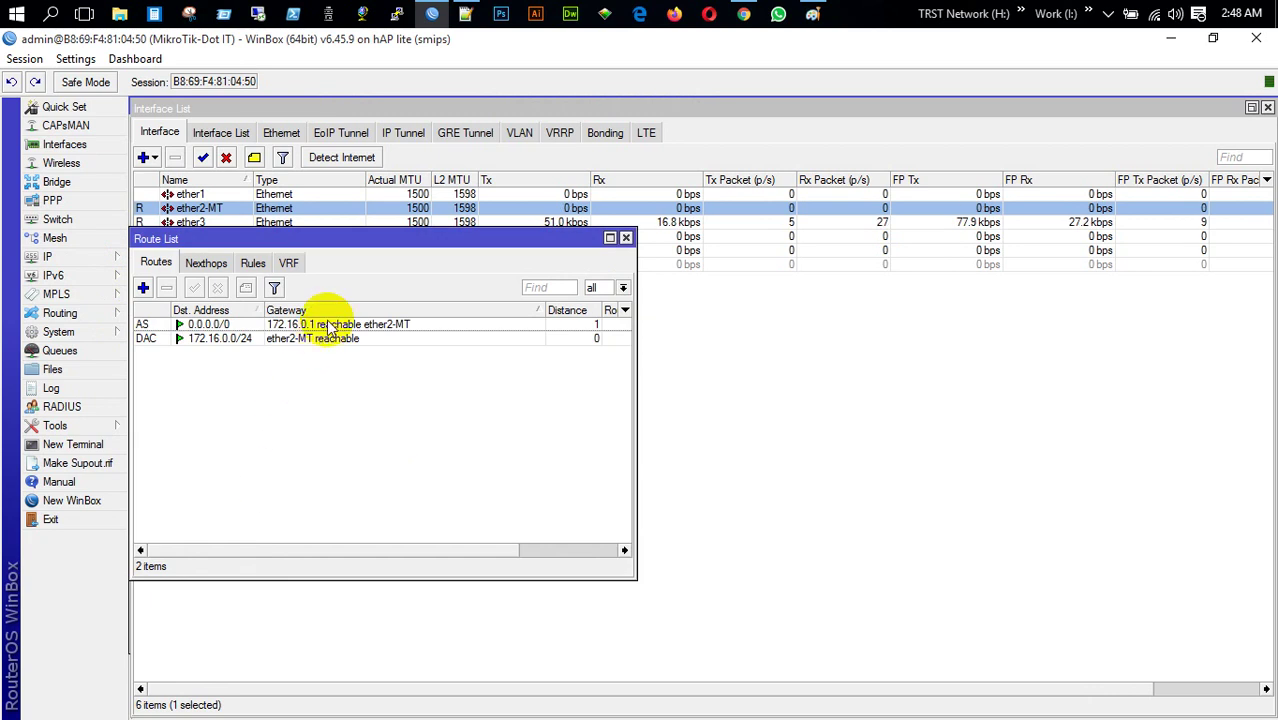
click(322, 324)
click(625, 238)
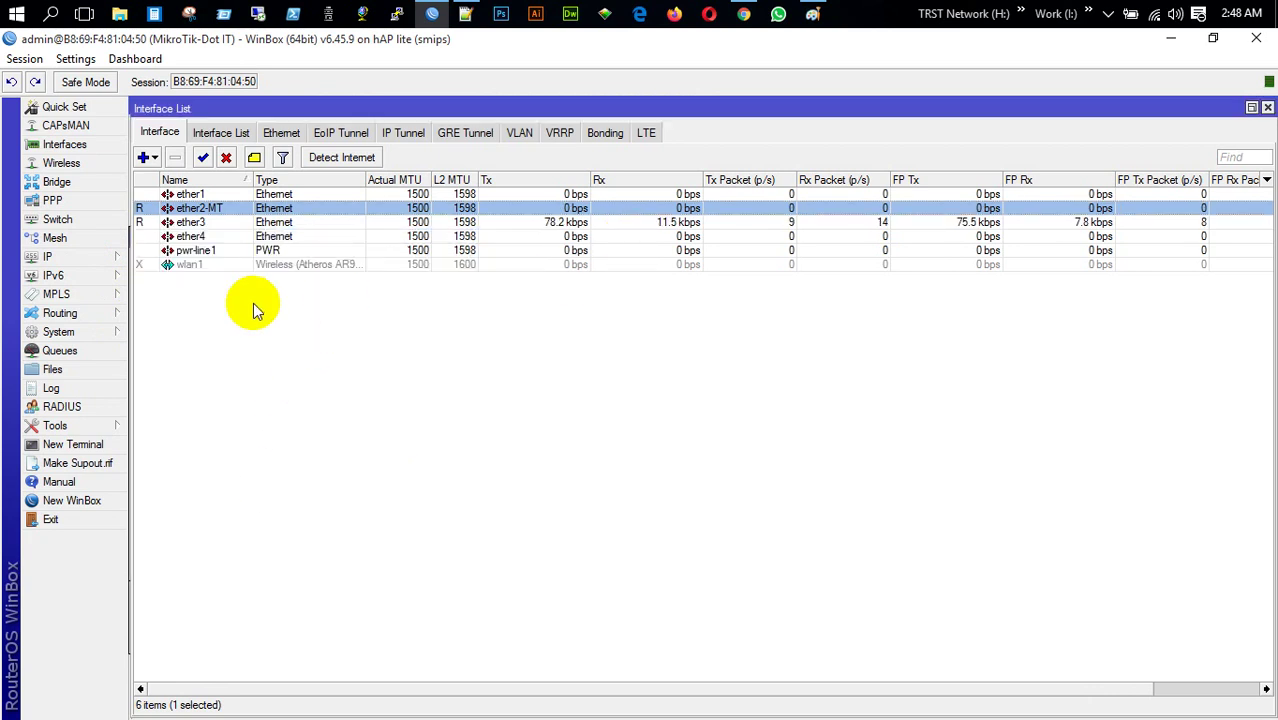
From a new terminal, ping 172.16.0.1 successfully and try google.com, which fails on DNS
click(75, 444)
text(ping )
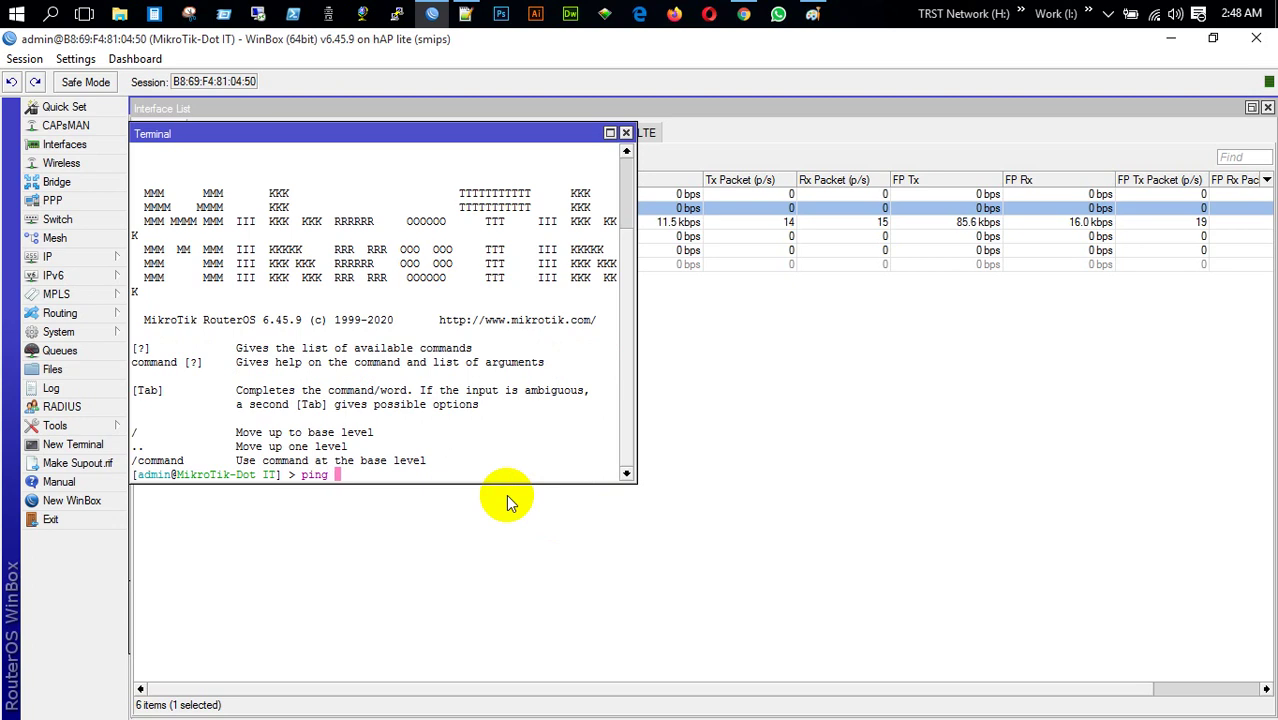
text(172.16.0.1)
key(Return)
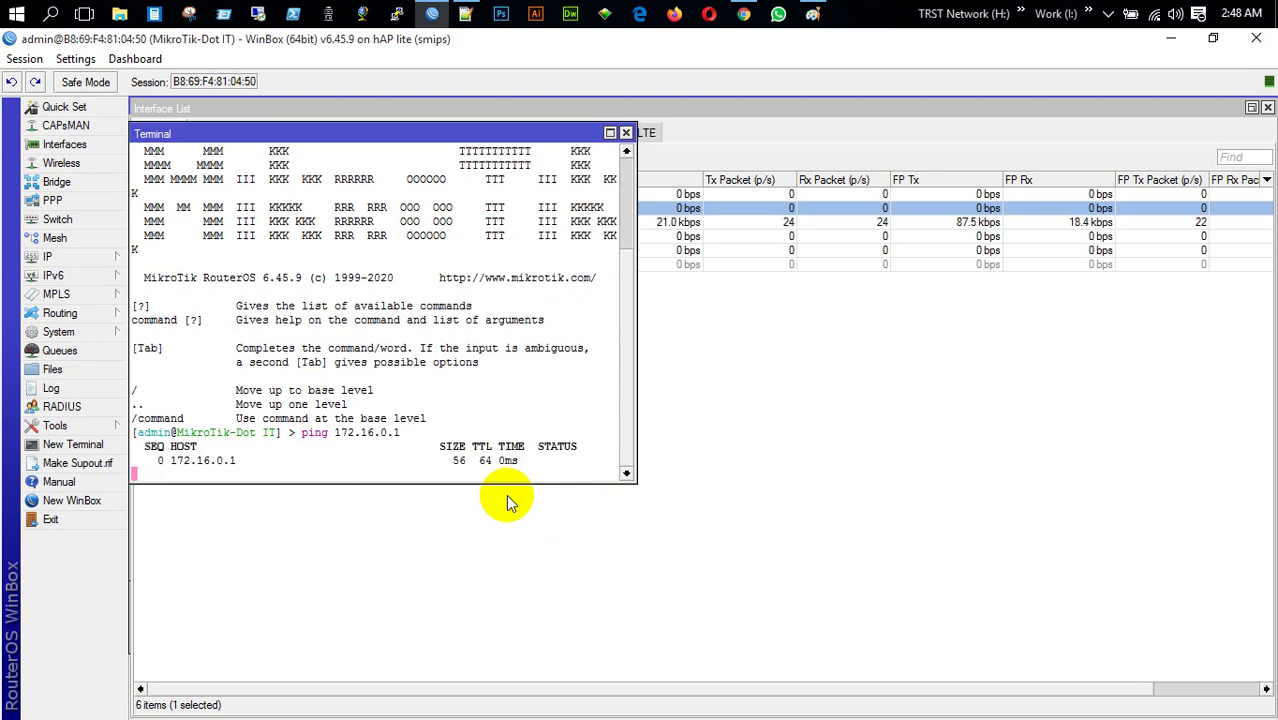
key(ctrl+c)
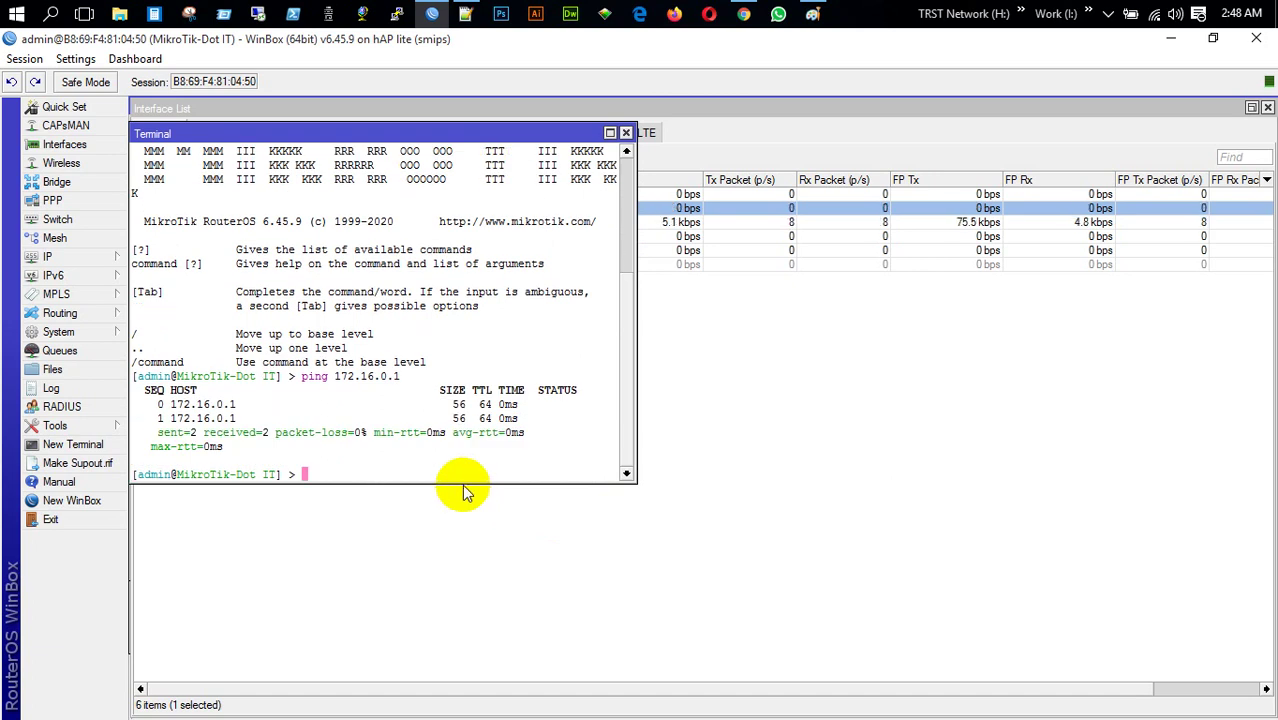
text(ping )
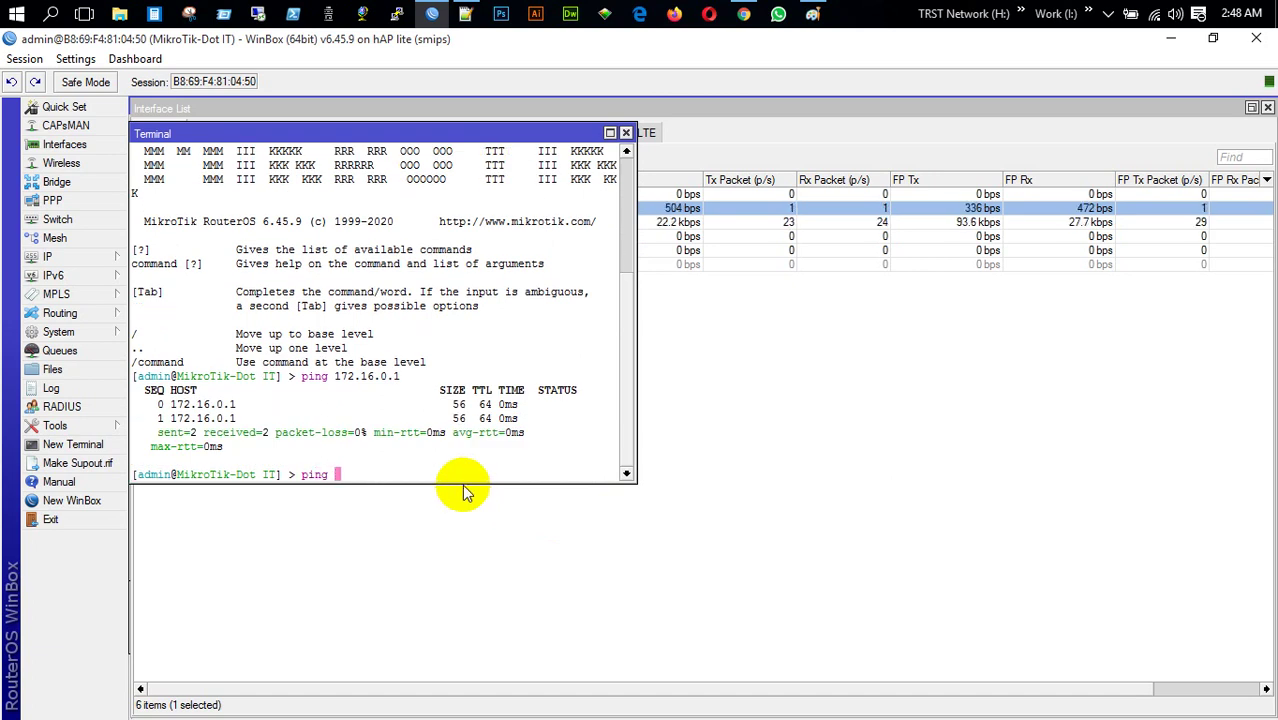
text(google.com)
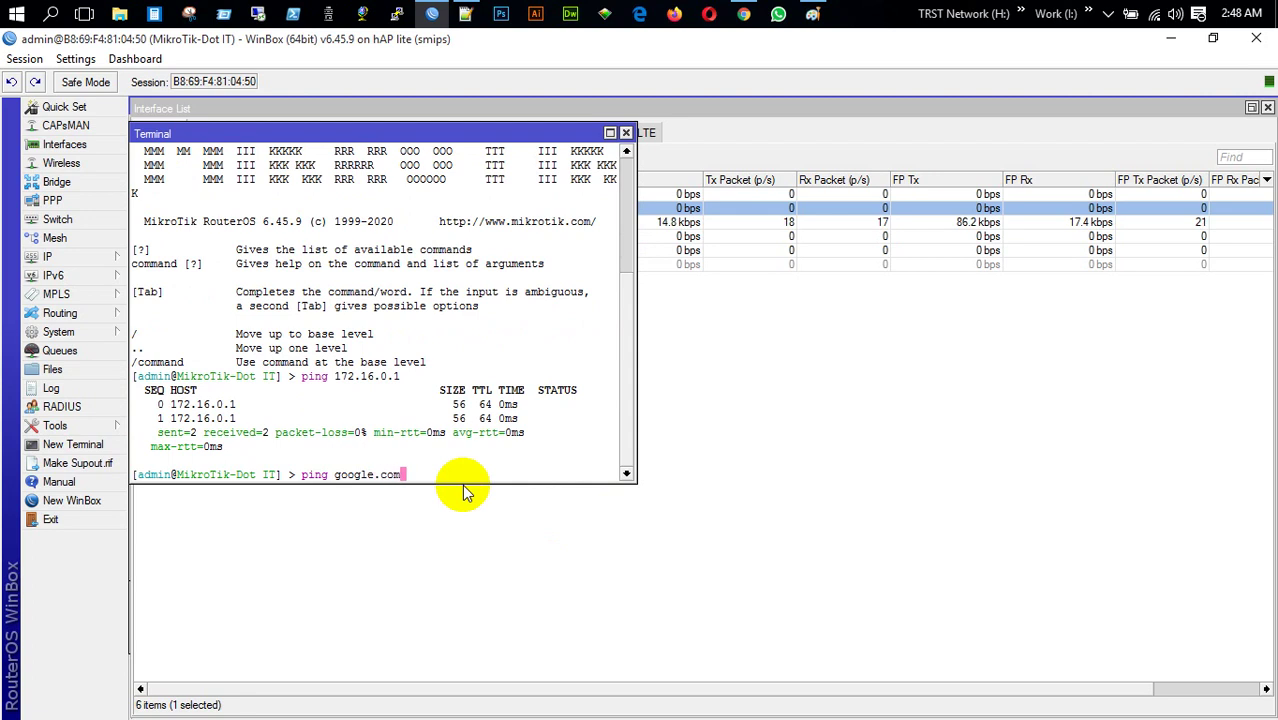
key(Return)
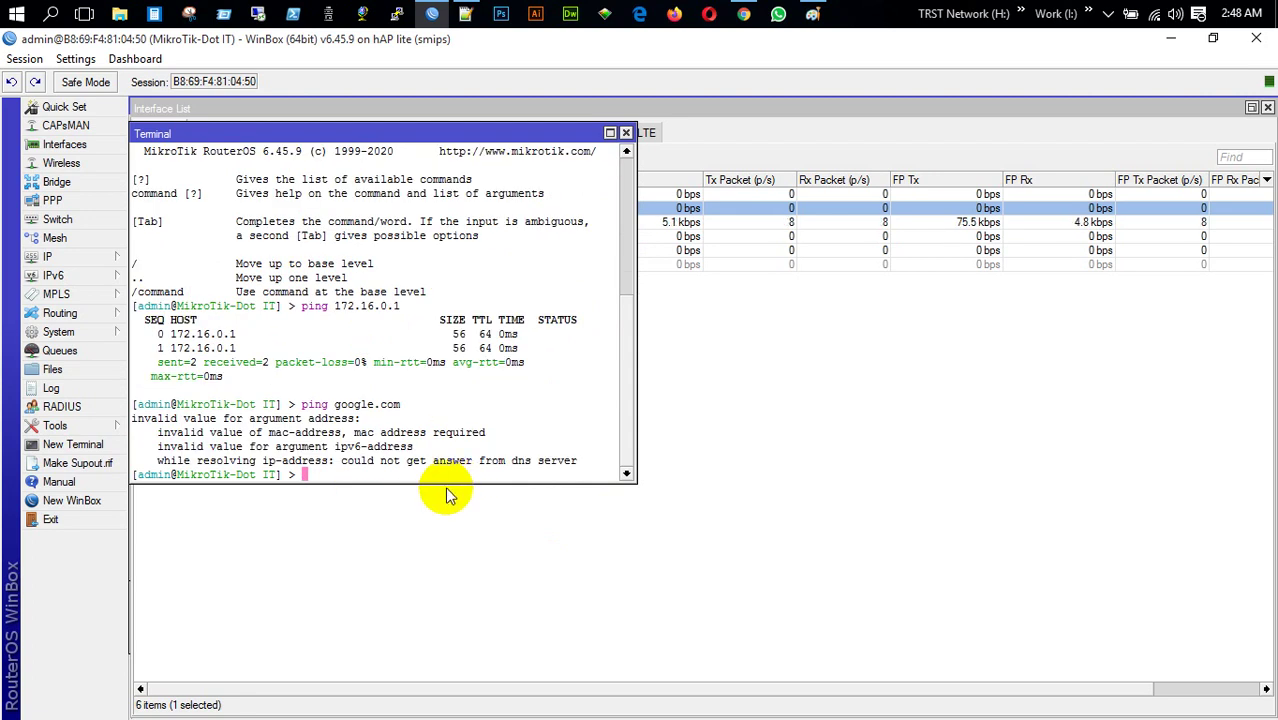
click(620, 142)
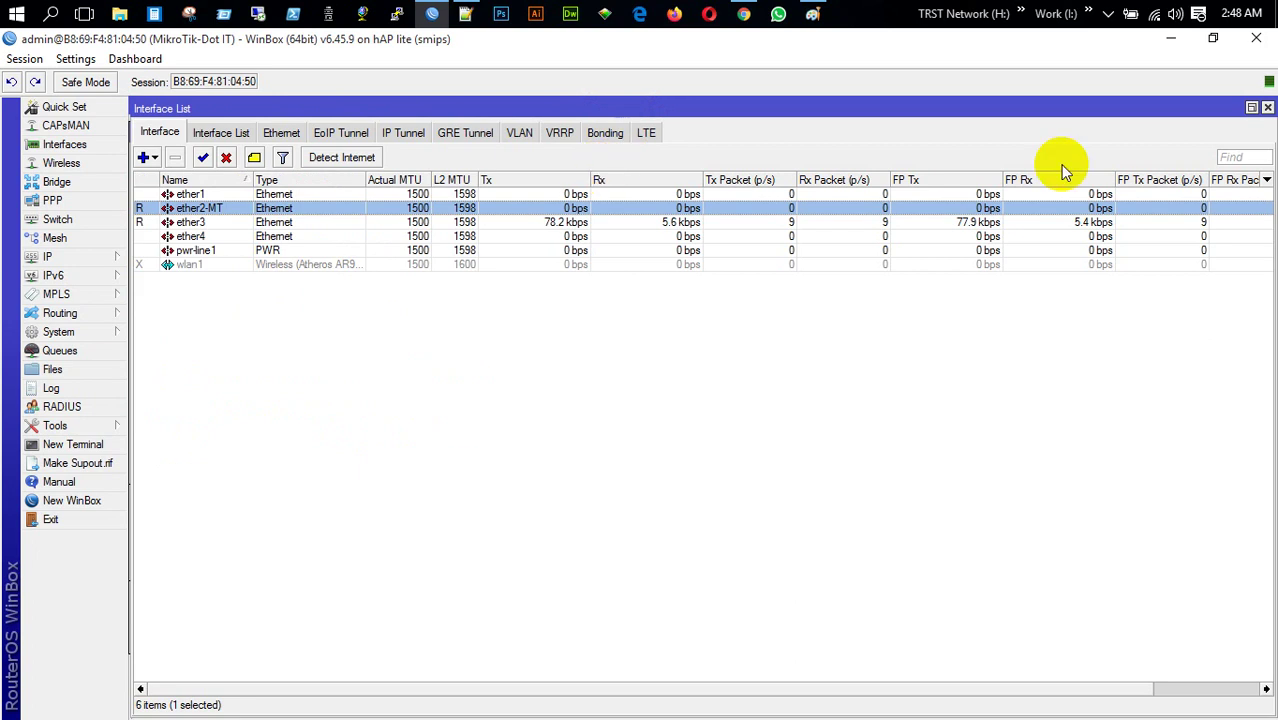
Create a new L2TP Client interface from the PPP panel
click(1266, 108)
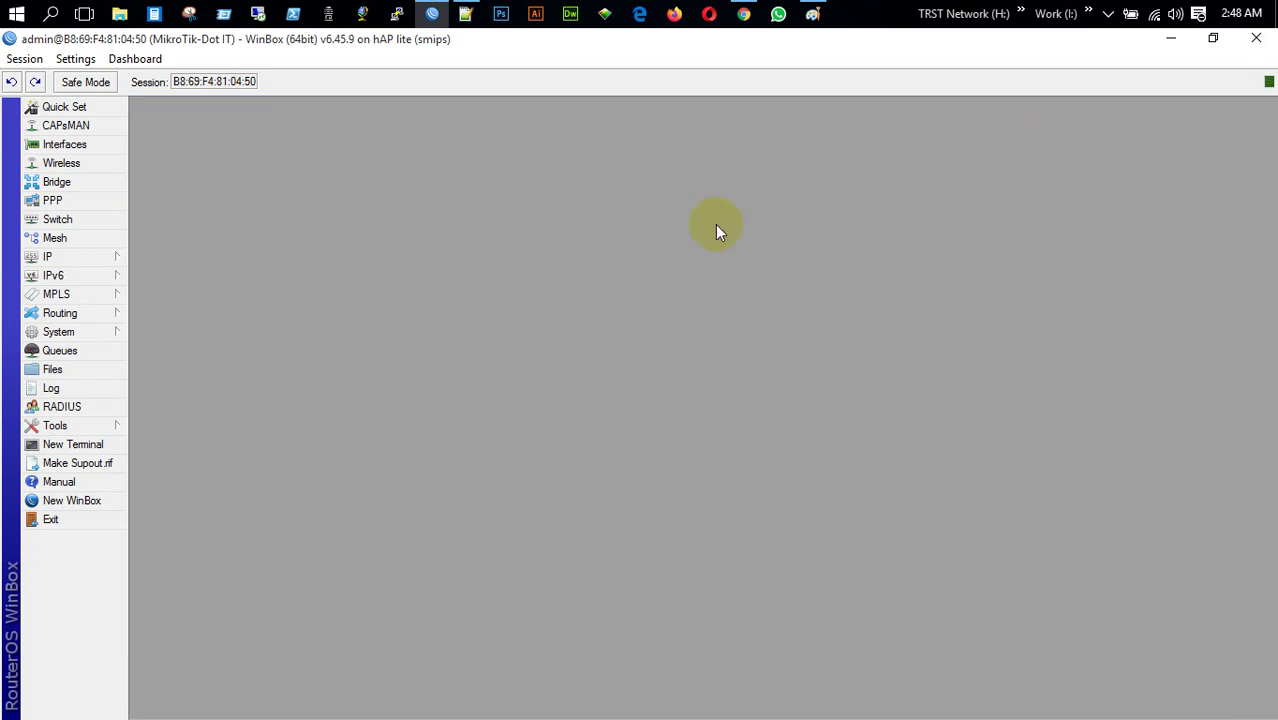
click(53, 200)
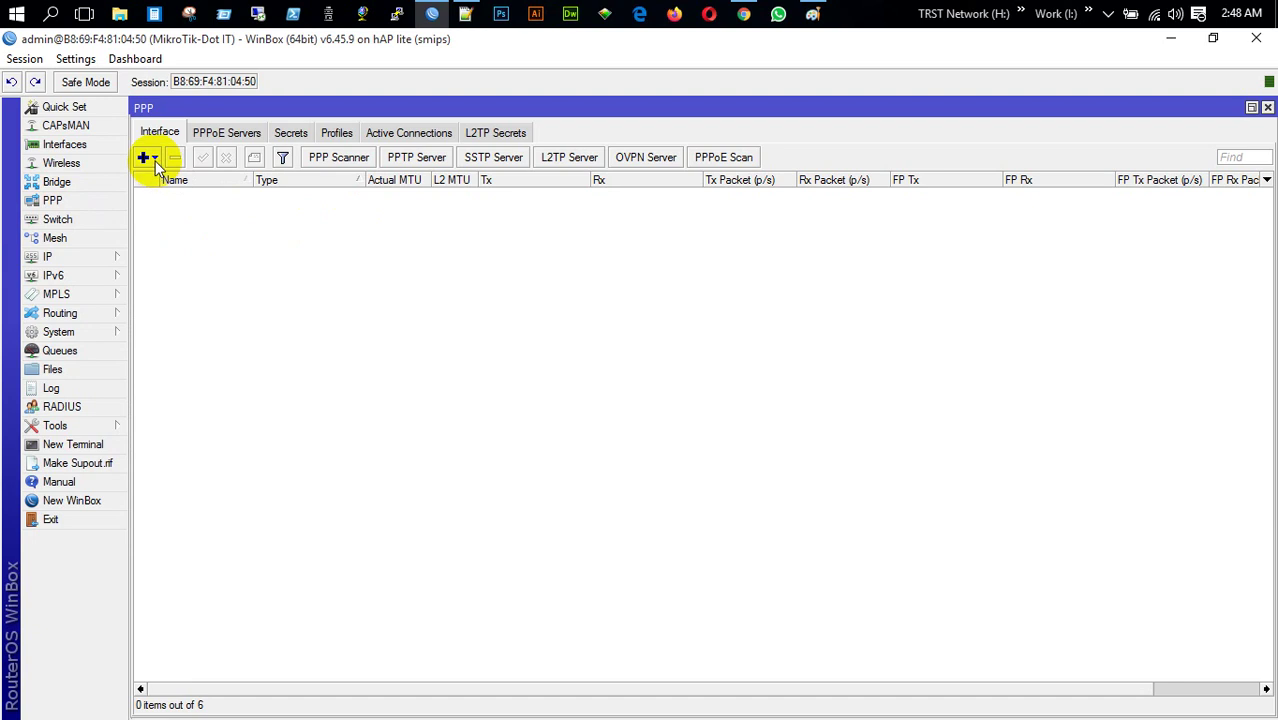
click(146, 157)
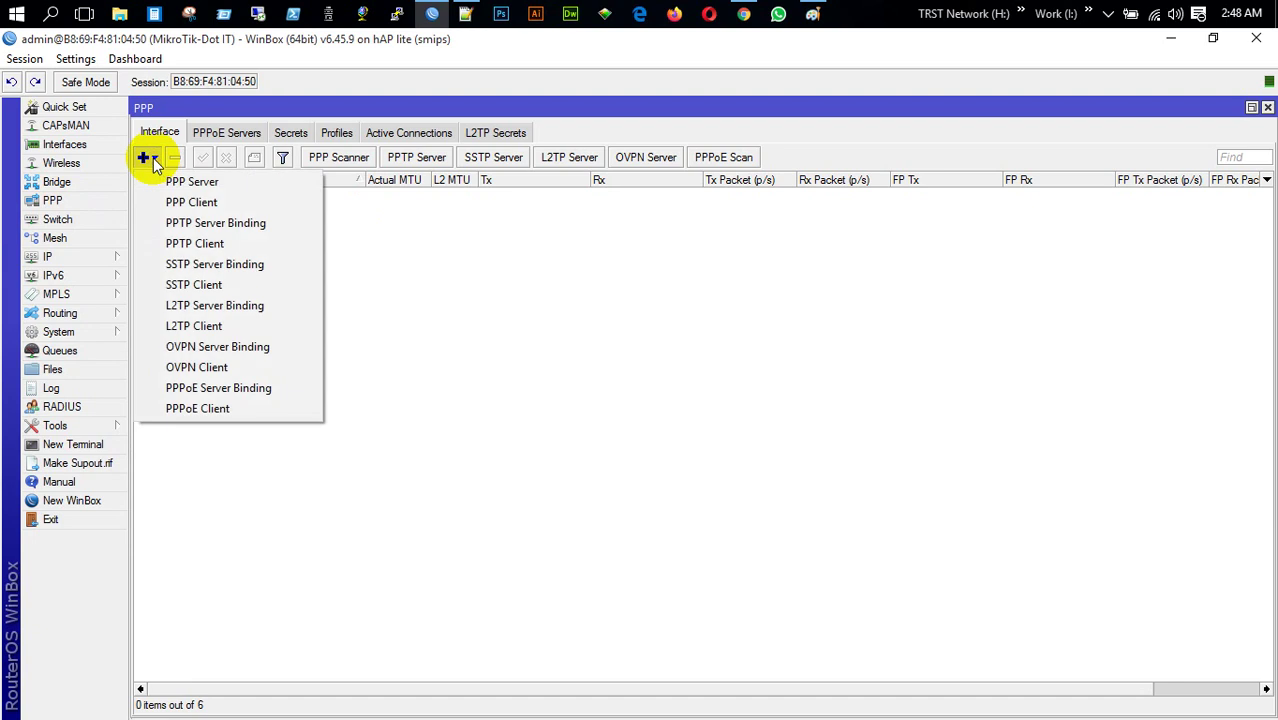
click(193, 330)
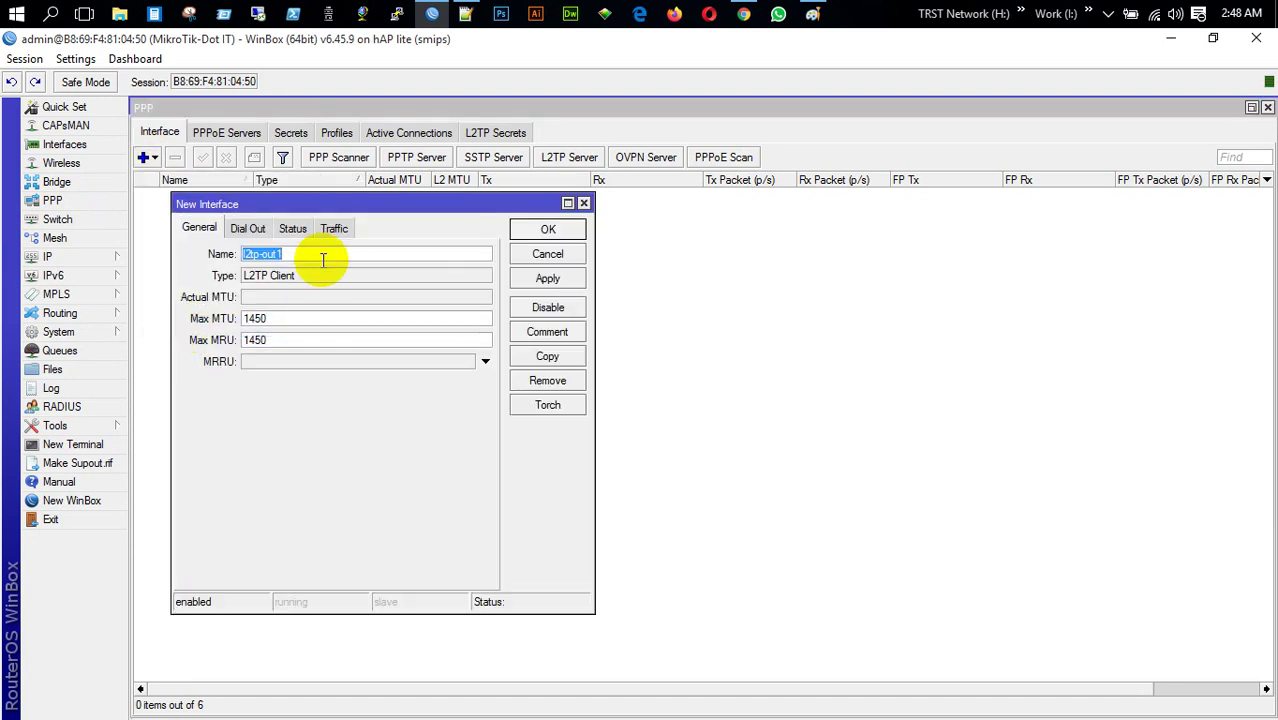
Set the L2TP client to dial 172.16.0.1 with the user password and Add Default Route
click(249, 229)
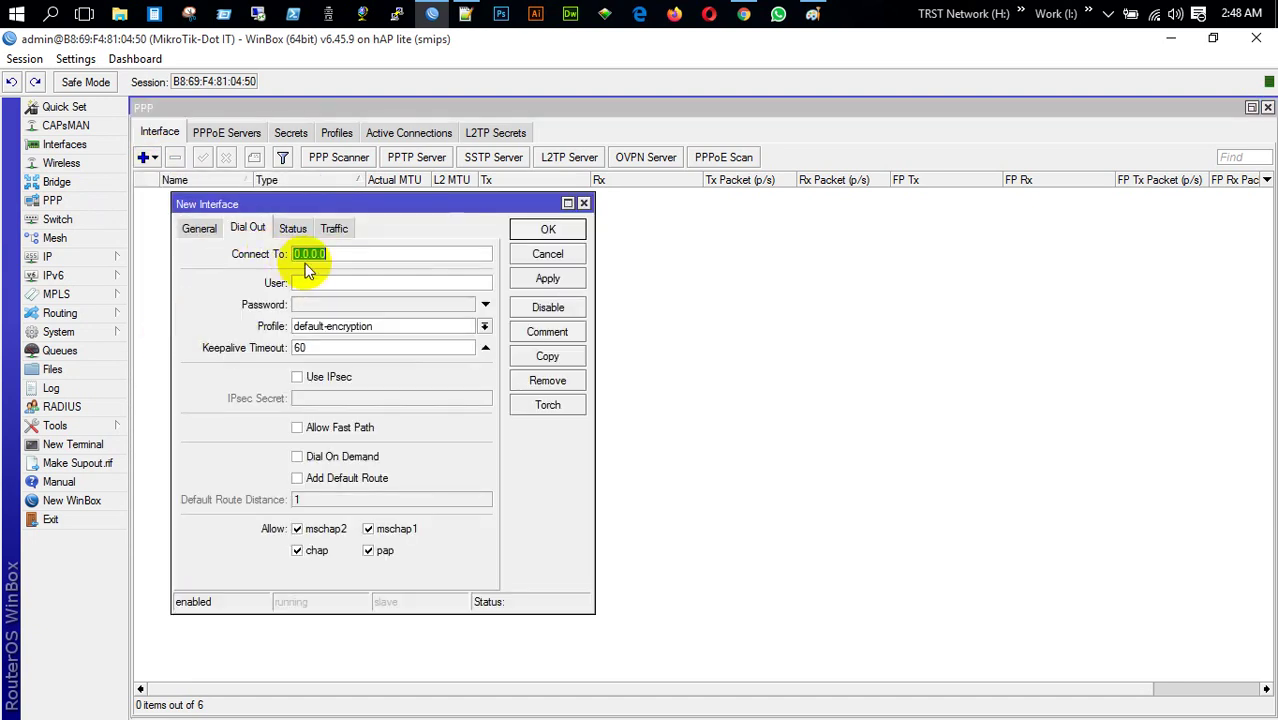
text(1)
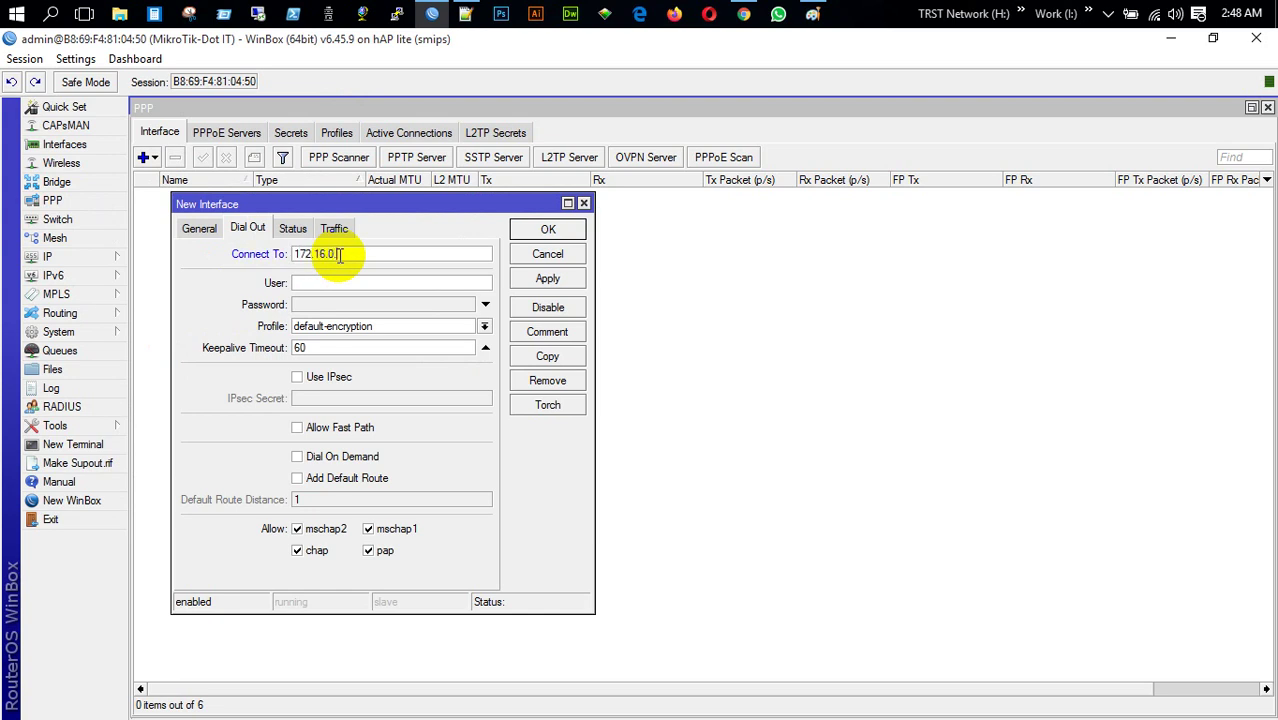
text(72.16.0.1)
click(425, 285)
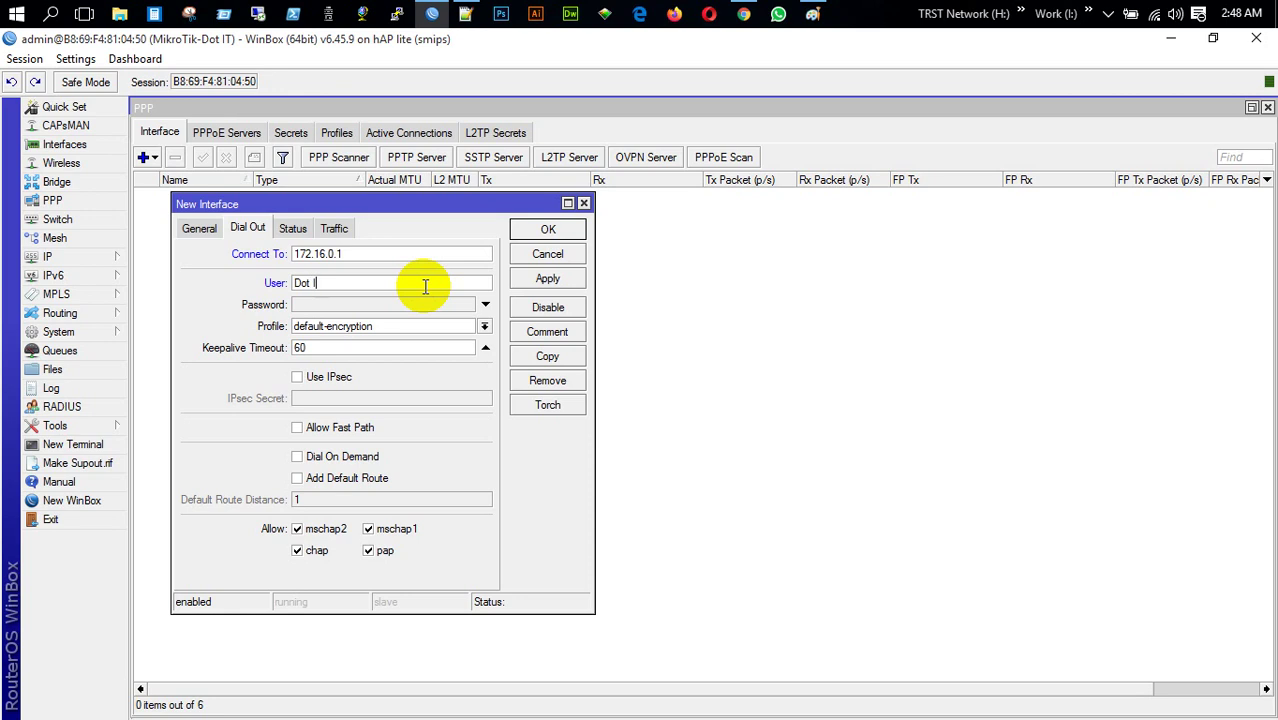
click(421, 305)
text(1234)
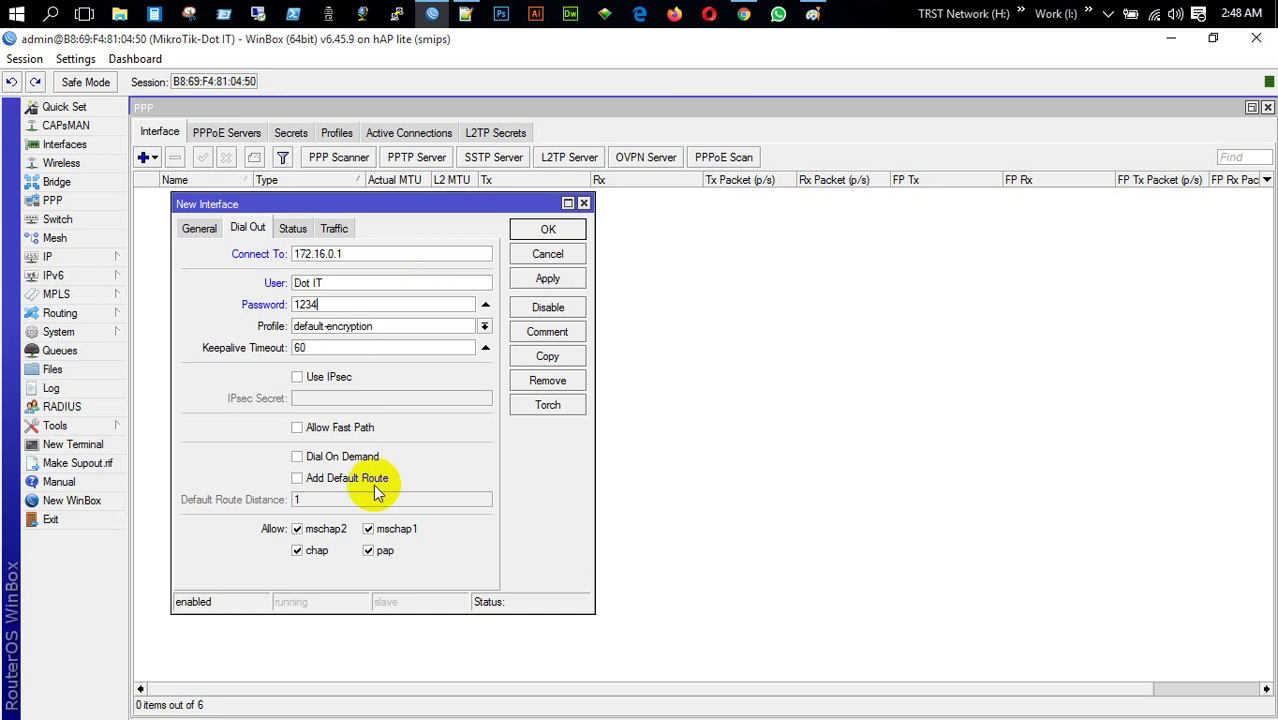
click(299, 481)
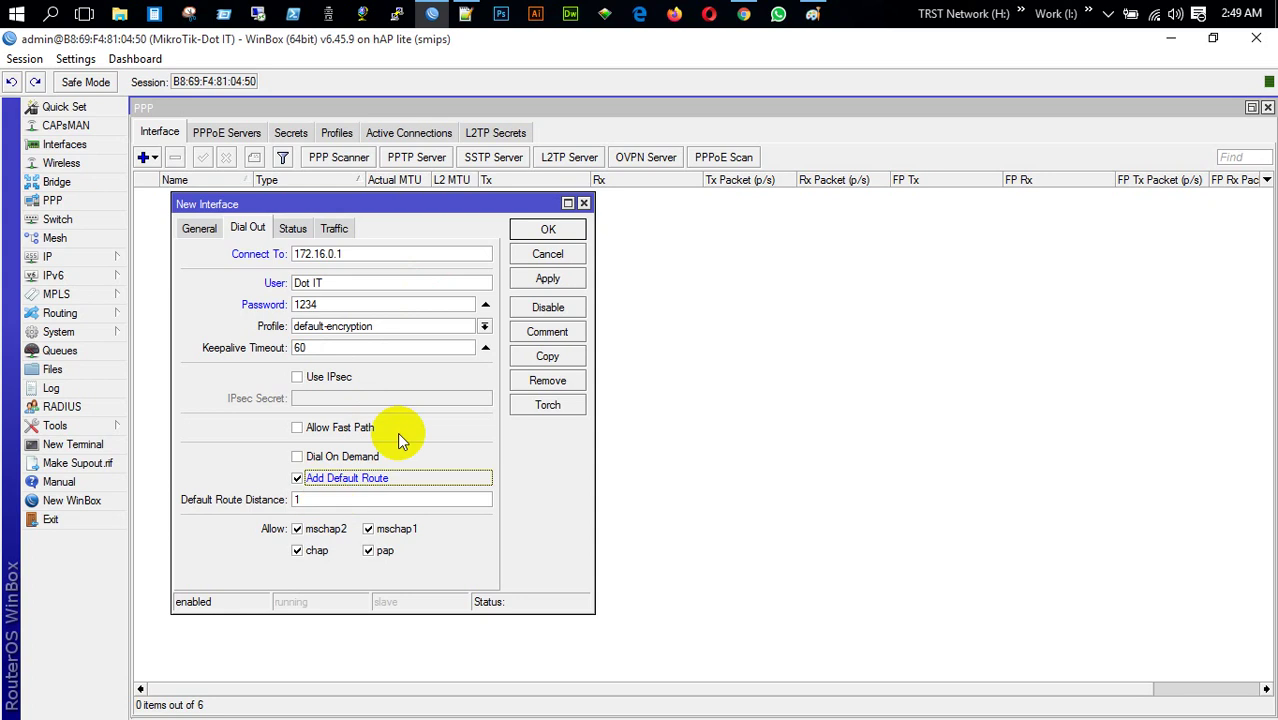
click(566, 281)
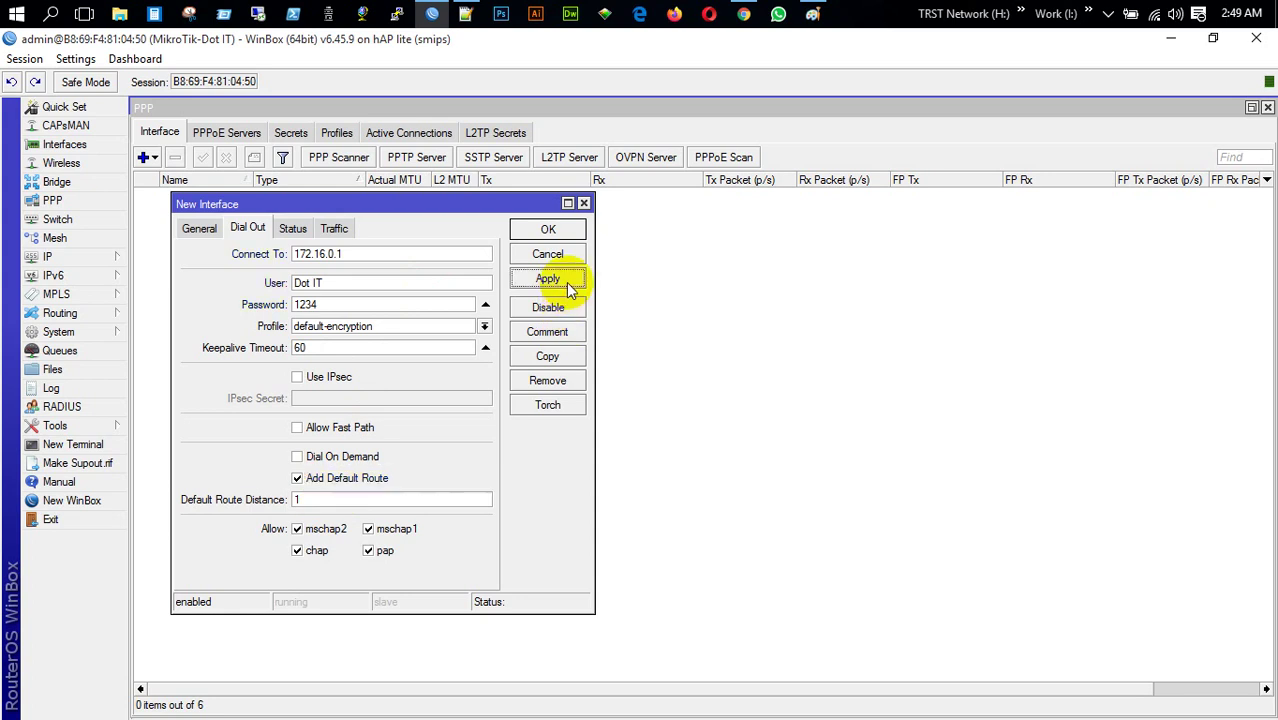
click(548, 231)
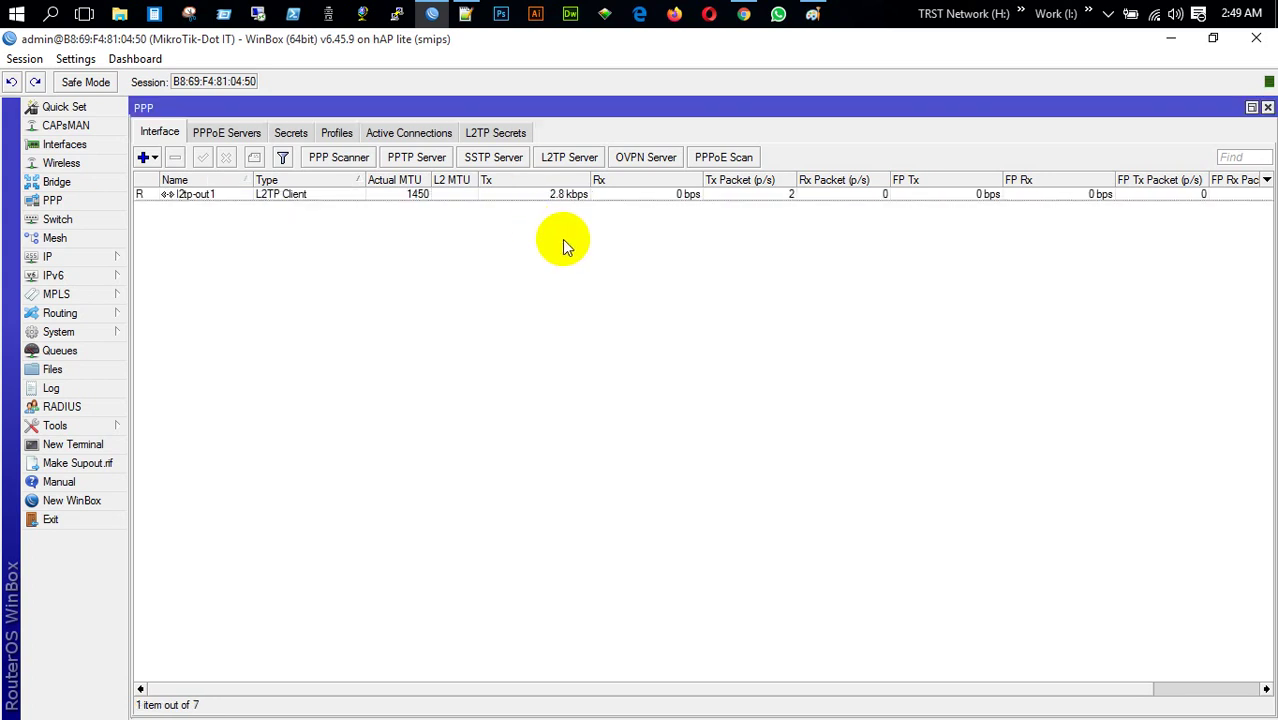
click(99, 508)
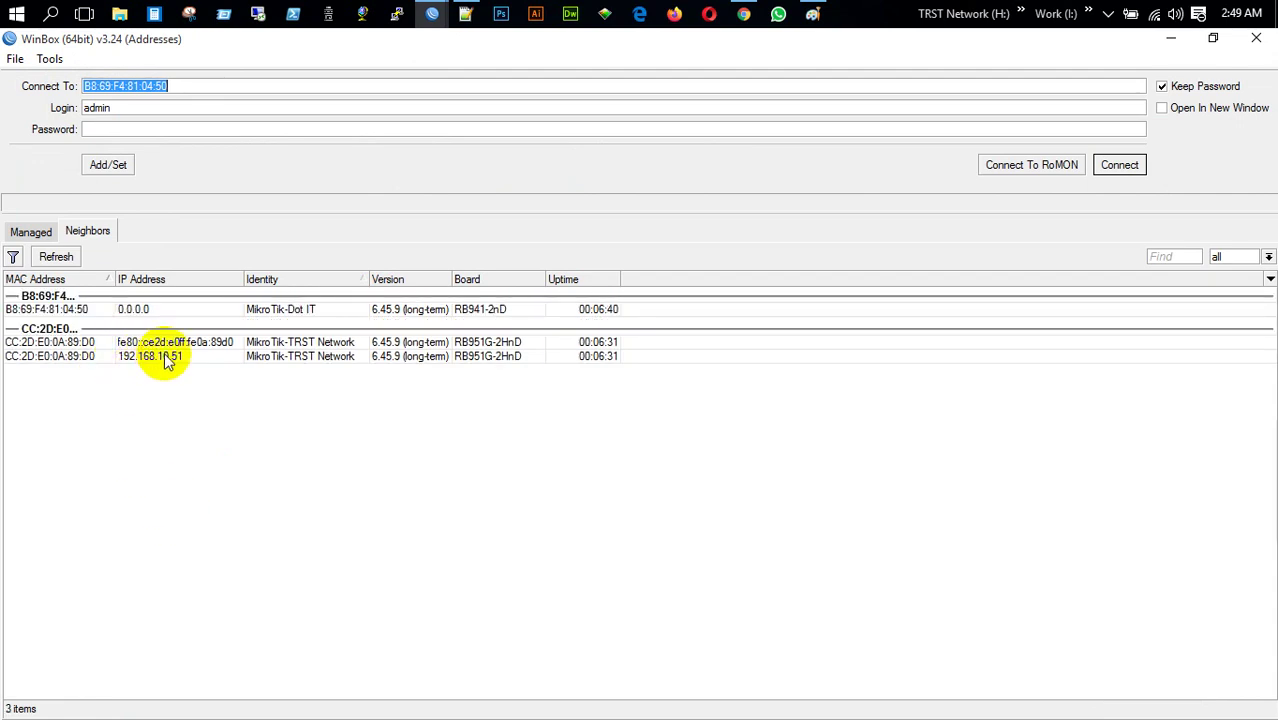
Connect to router 192.168.10.51, view its active PPP connections, and place both sessions side by side
click(160, 357)
click(1120, 166)
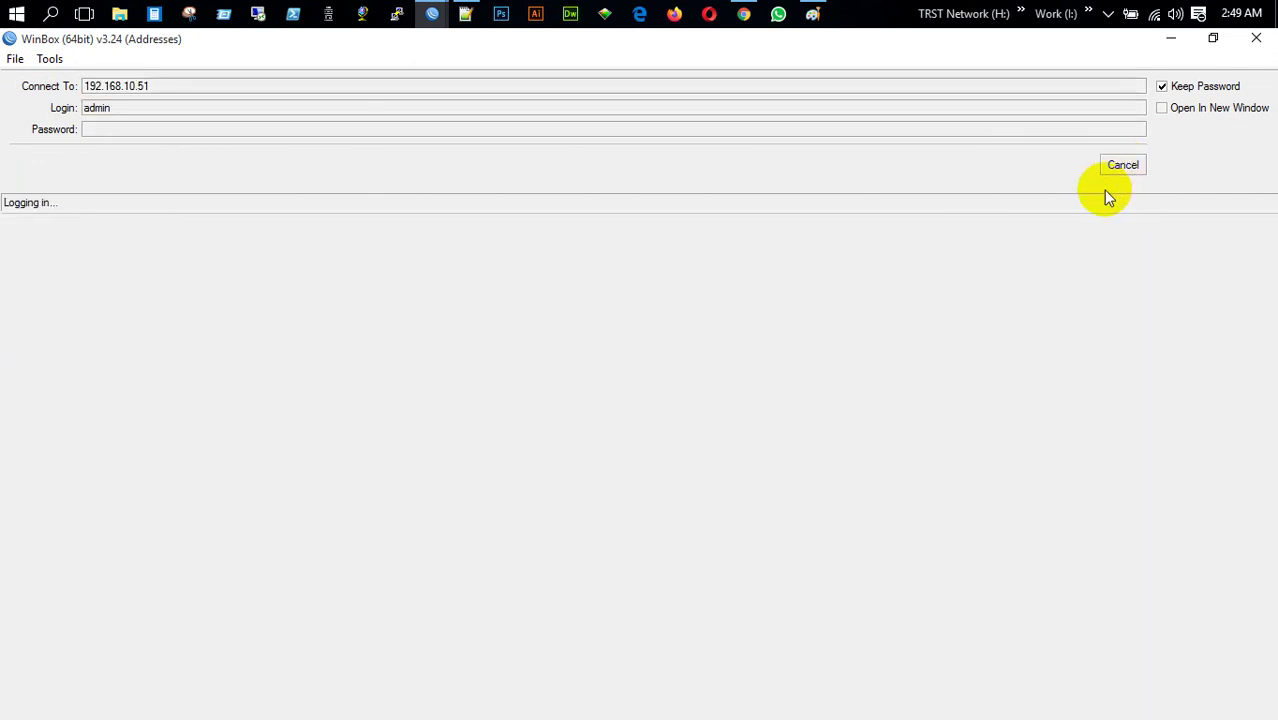
click(190, 195)
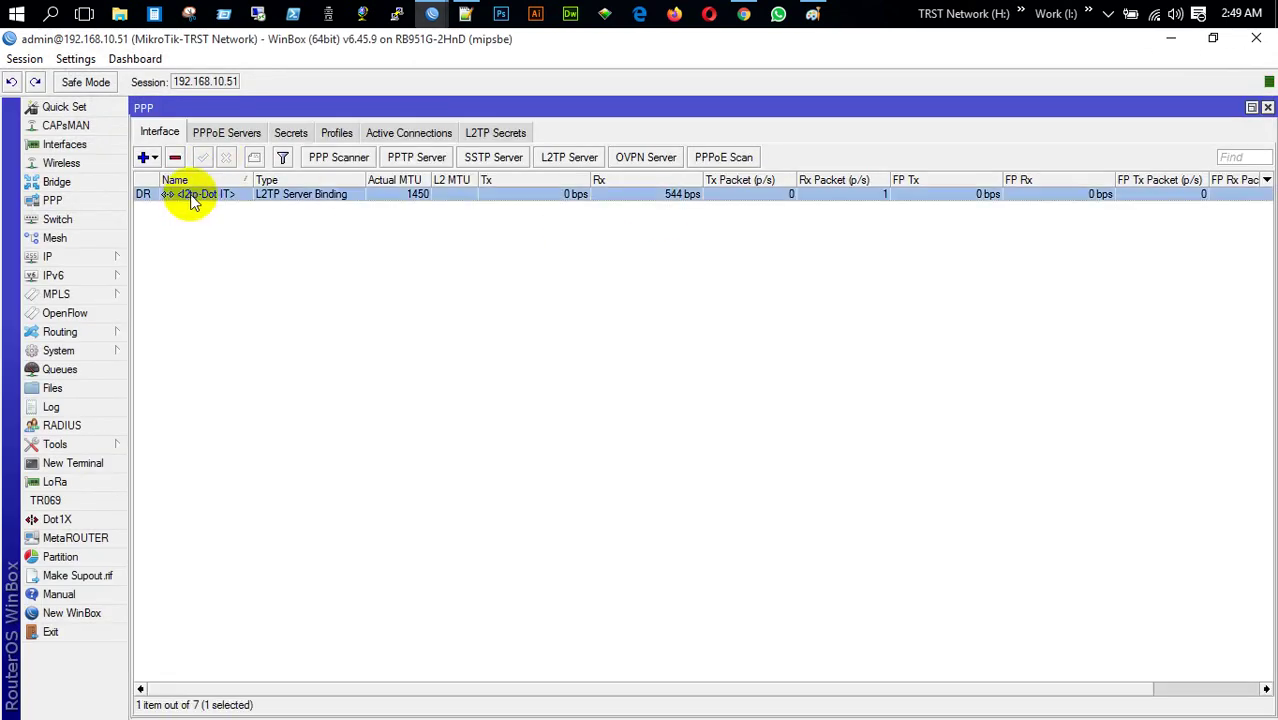
click(408, 132)
drag(565, 38, 2, 200)
click(871, 310)
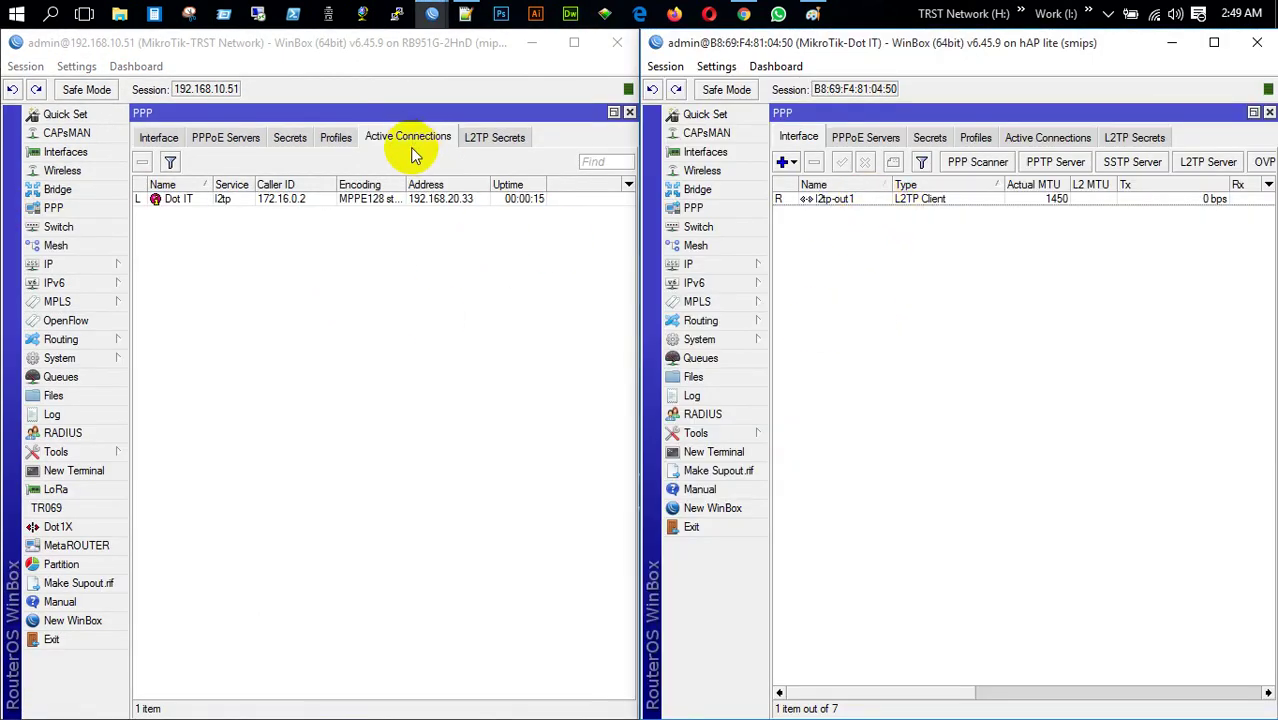
click(432, 198)
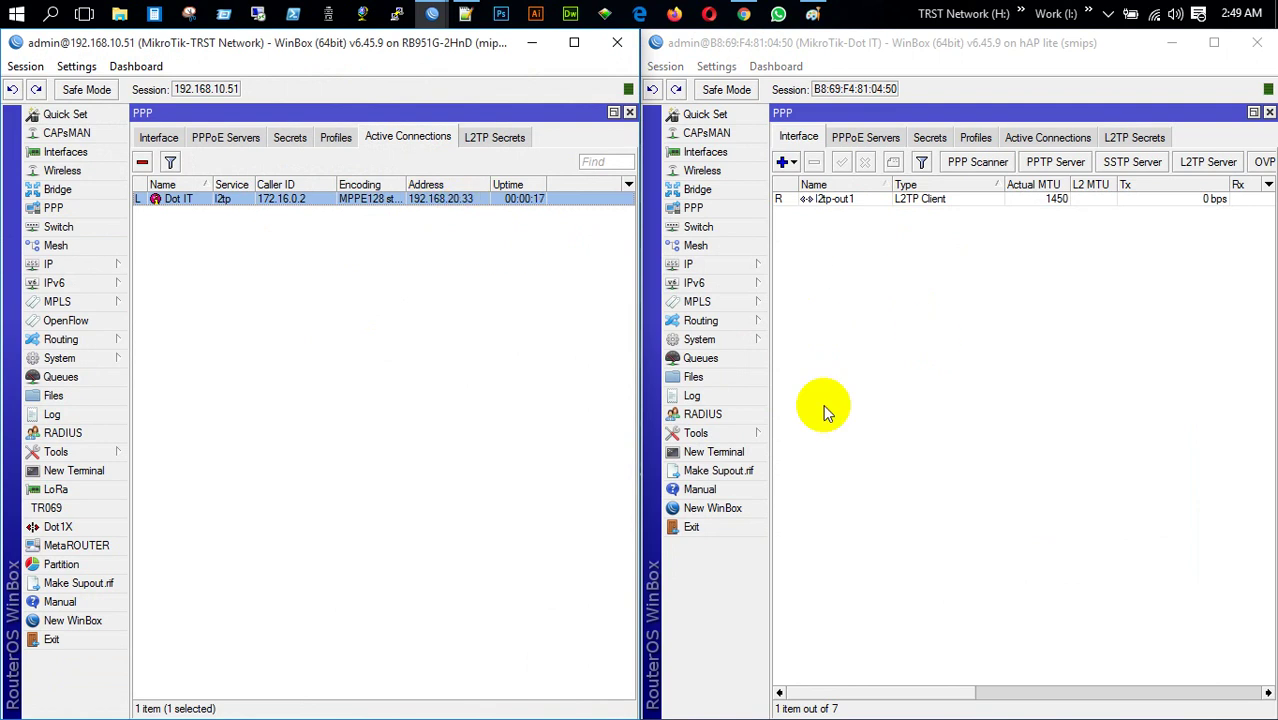
Ping google.com from a terminal on the client router, then close the terminal
click(740, 453)
text(ping google.com)
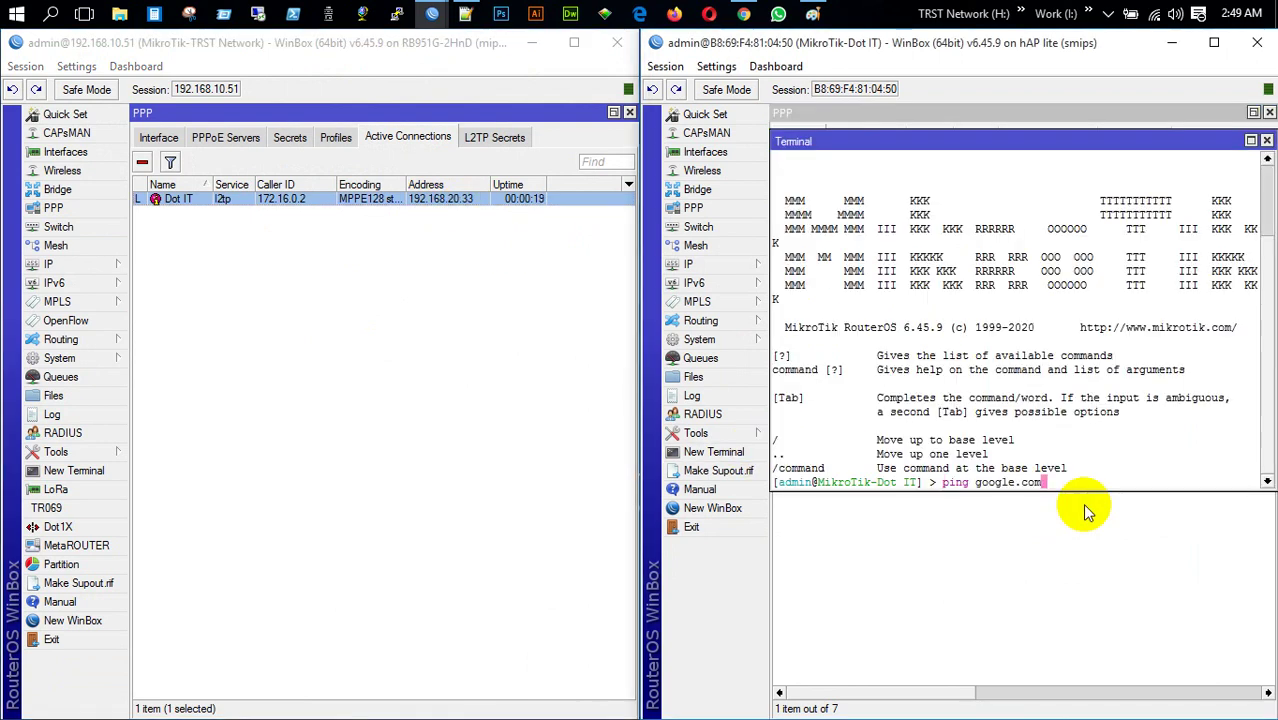
key(Return)
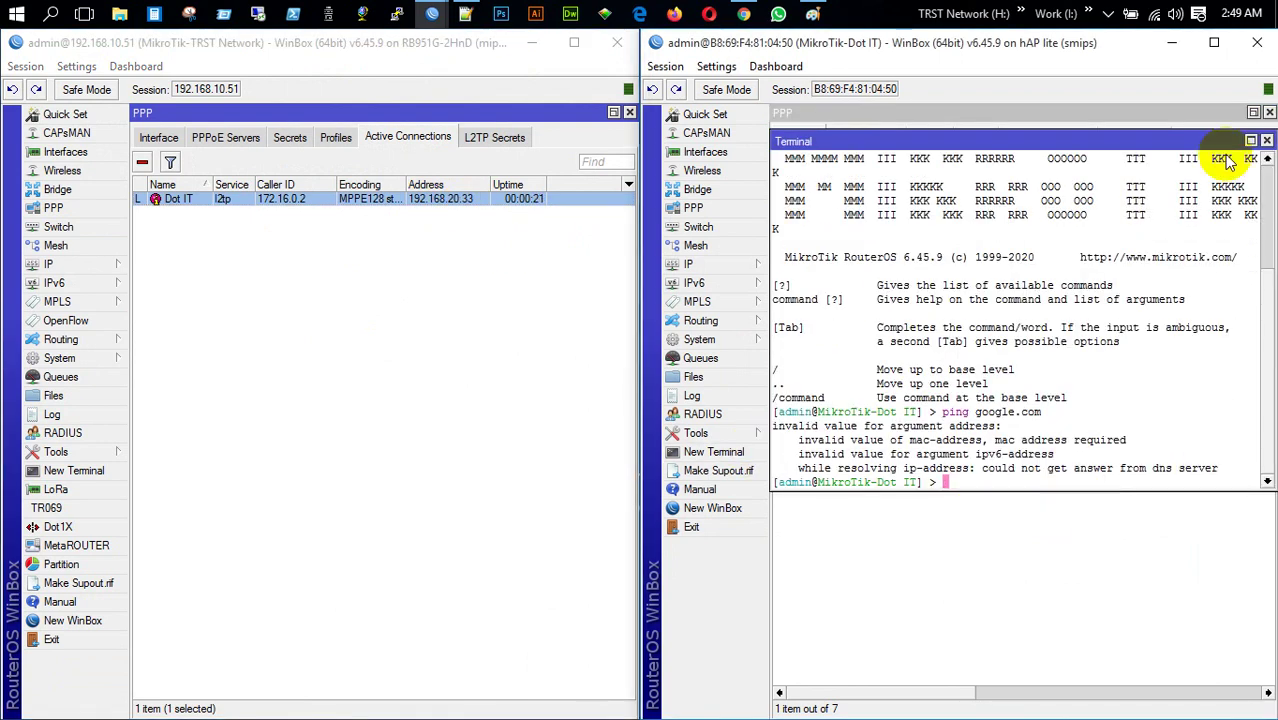
click(1266, 141)
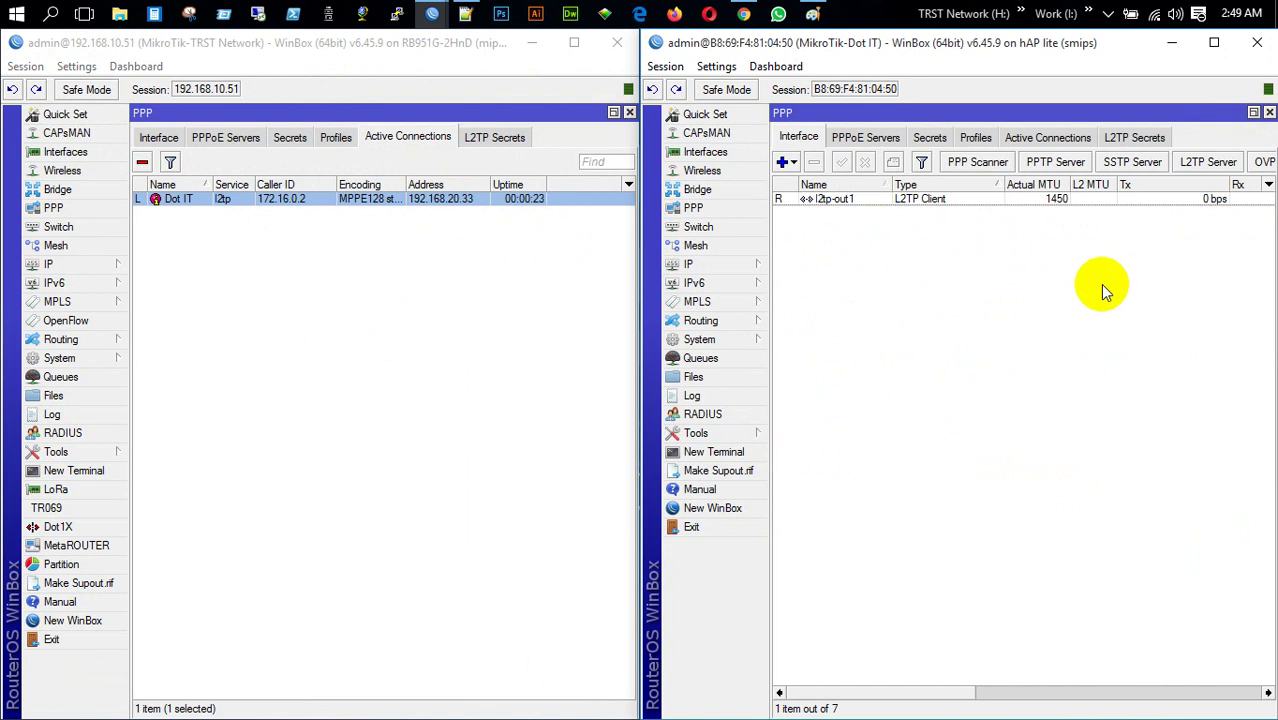
Set the client router's DNS servers to 192.68.20.1 and 8.8.8.8 and apply
click(690, 264)
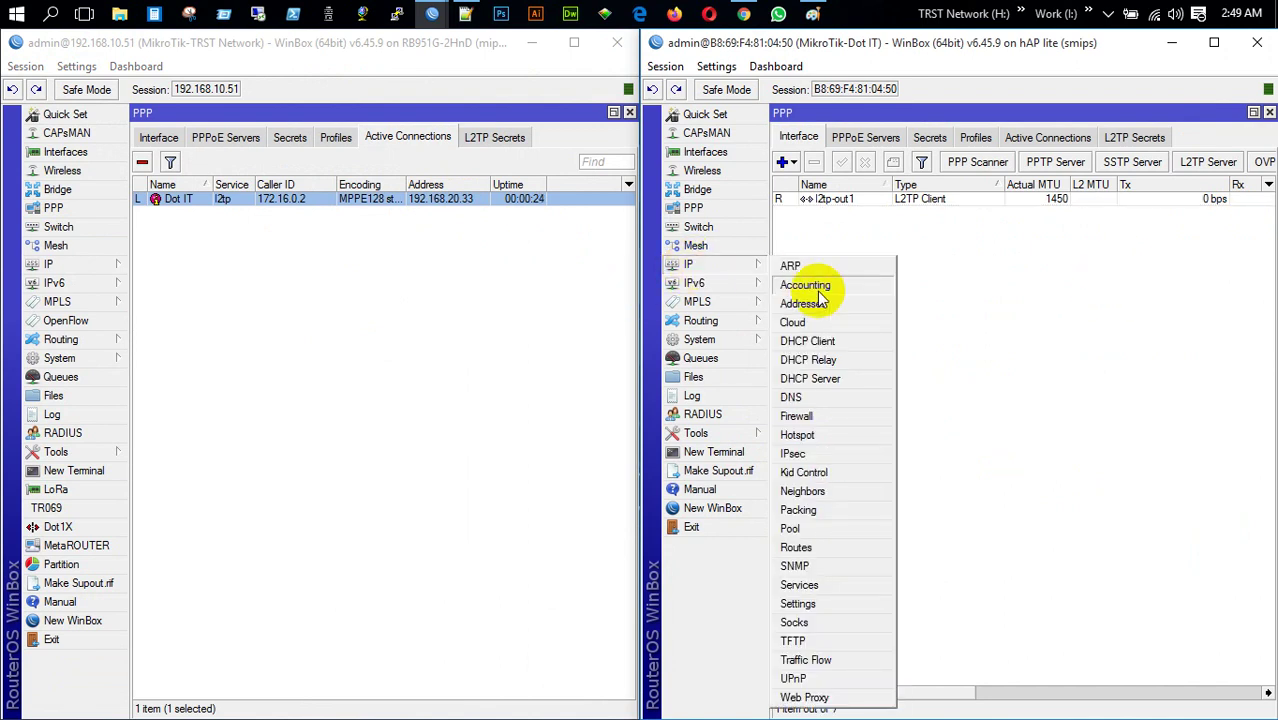
click(792, 397)
click(1021, 295)
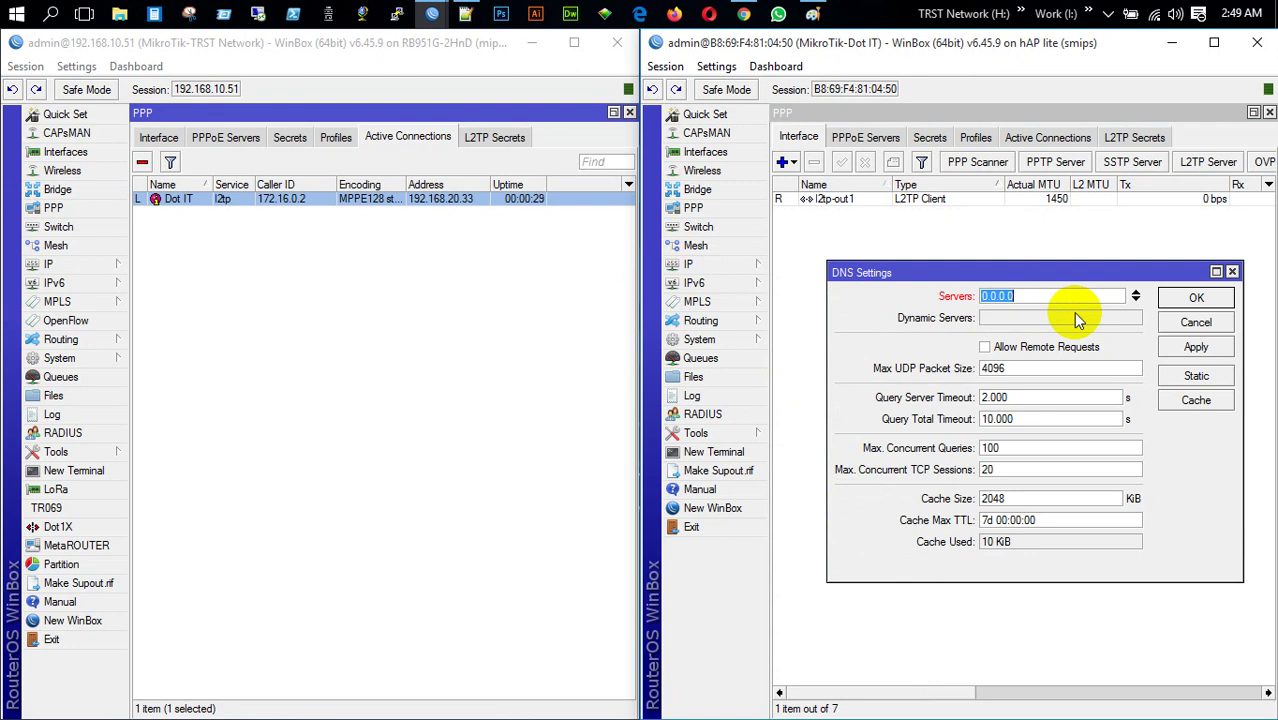
text(192.168.20.33)
click(1135, 301)
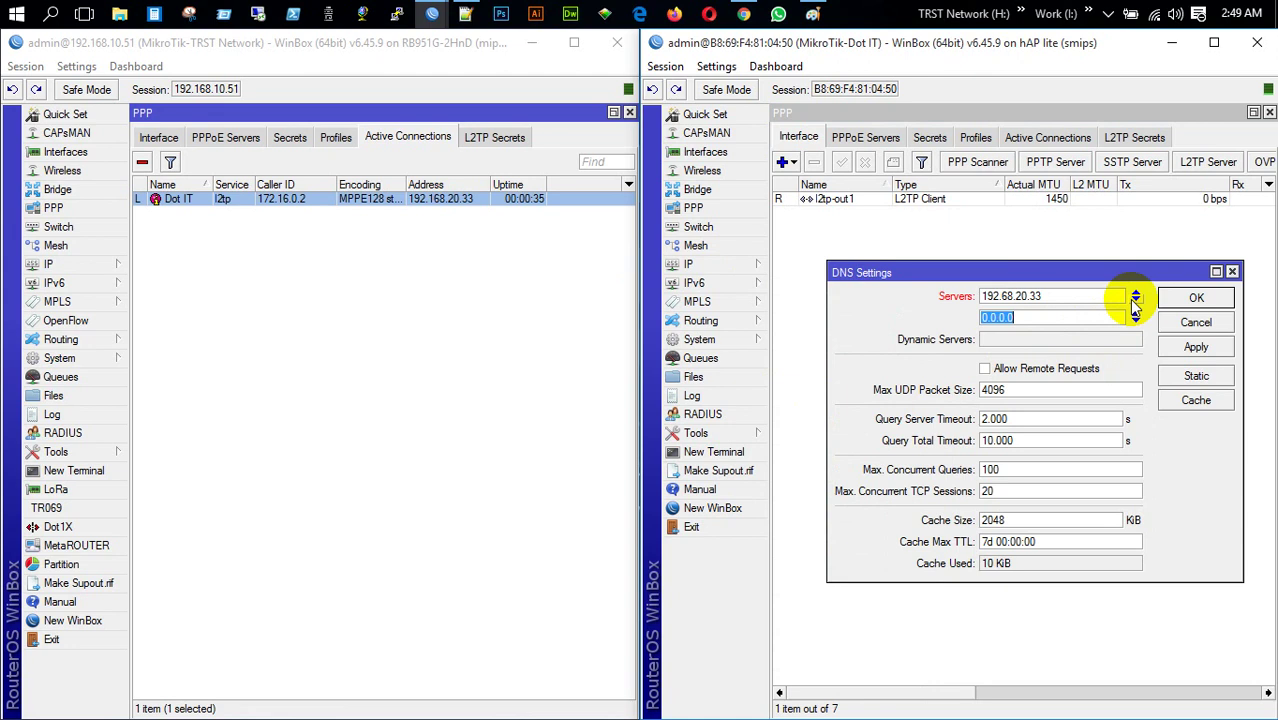
double_click(1036, 296)
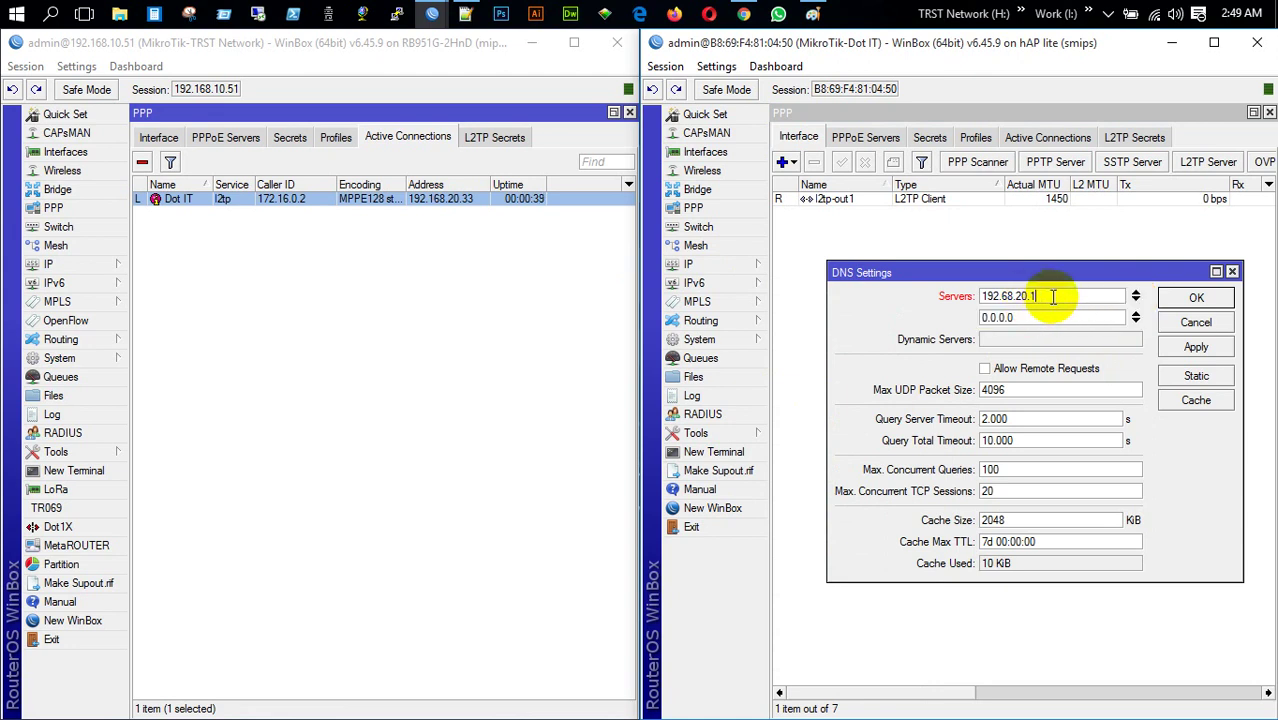
click(1054, 317)
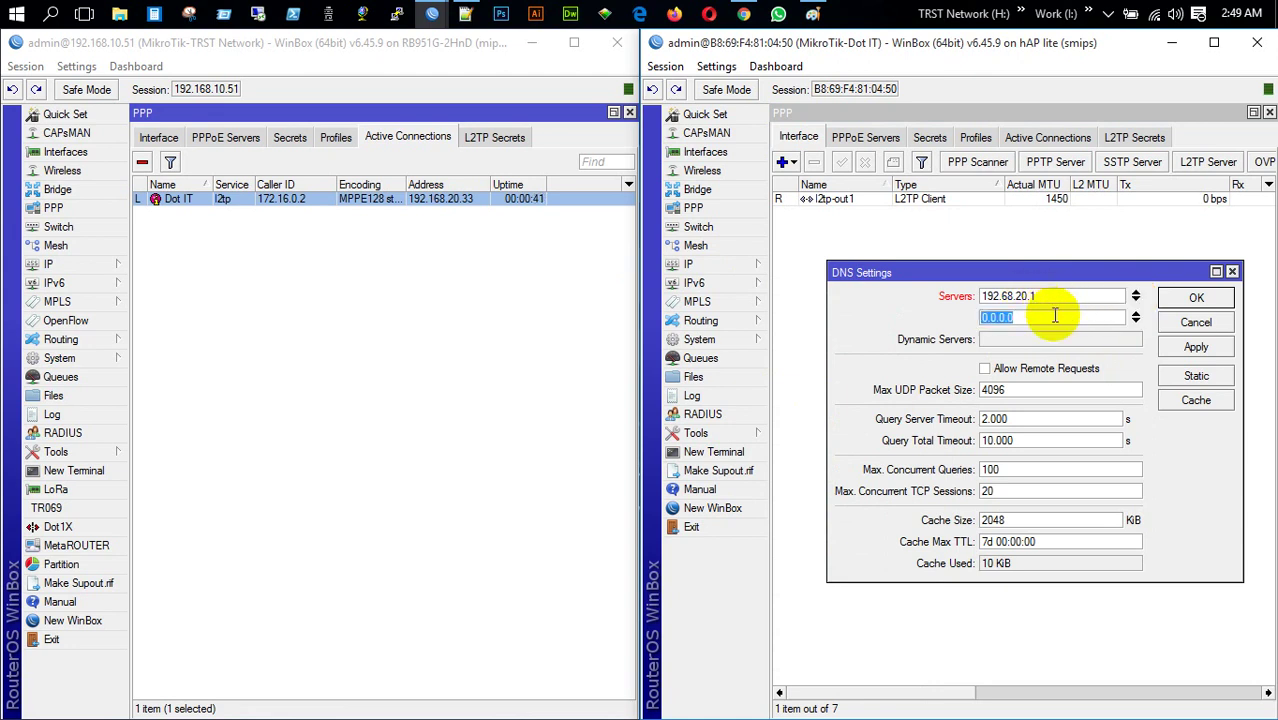
text(8.8.8.8)
click(1180, 348)
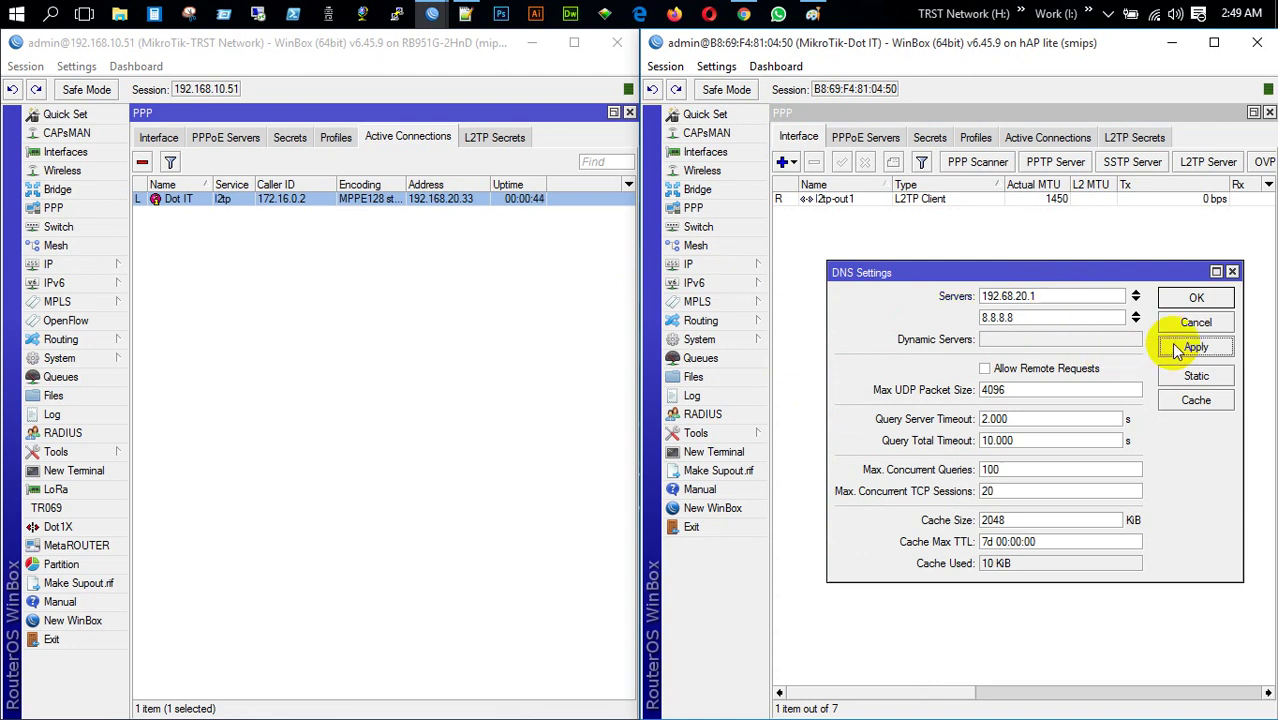
click(1197, 298)
click(712, 452)
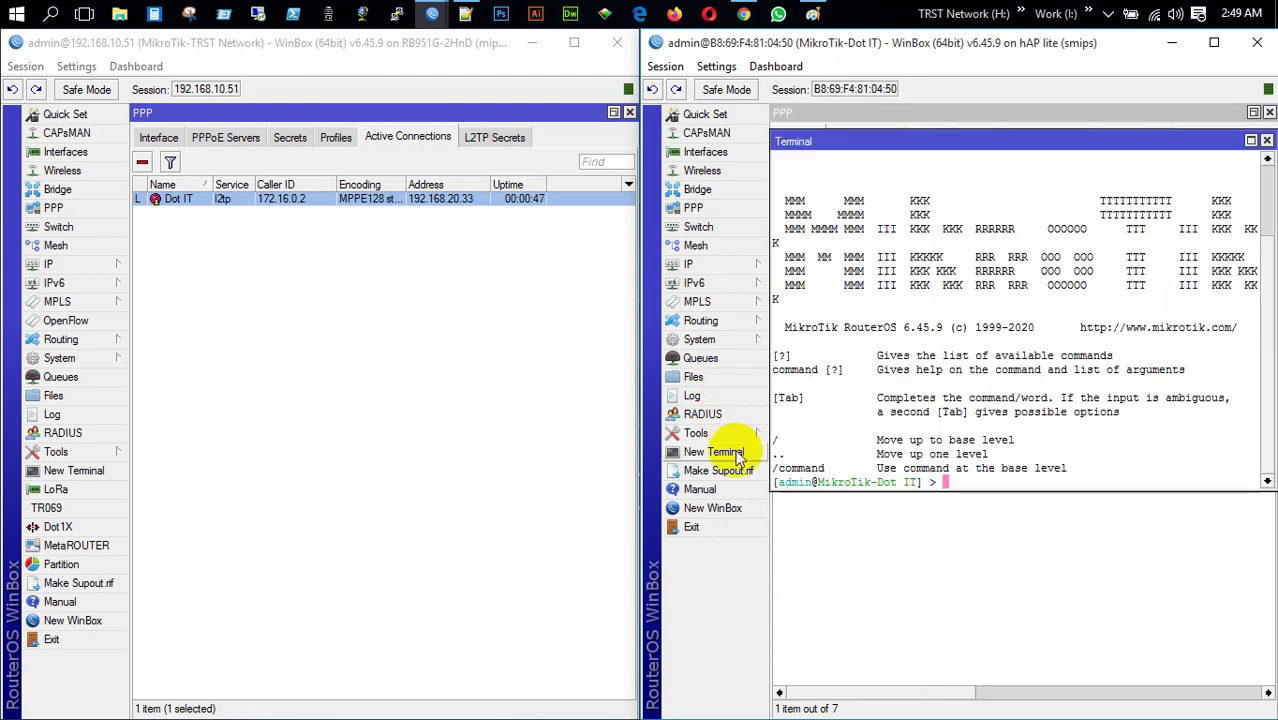
Ping google.com again from the client router, which still fails on DNS, then close the terminal
text(ping google.com)
key(Return)
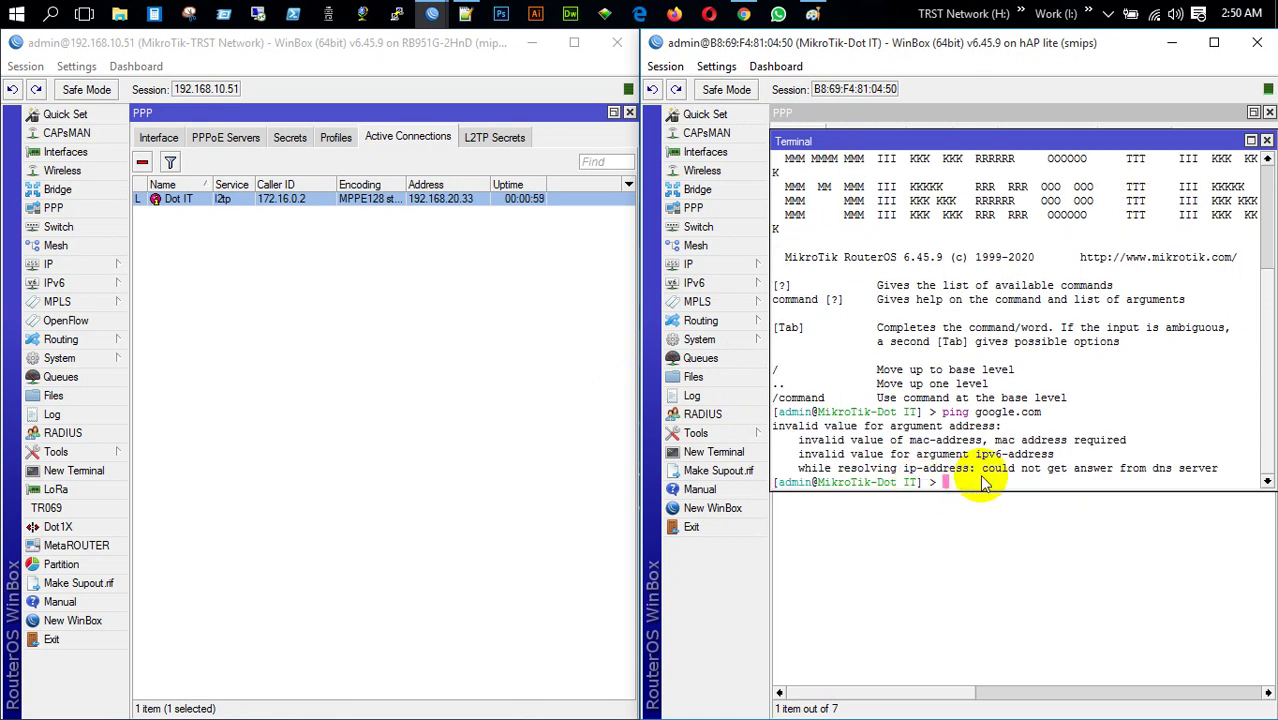
click(1266, 140)
Inspect the l2tp-out1 interface settings and its 0.0.0.0/0 default route in the Route List
click(1213, 43)
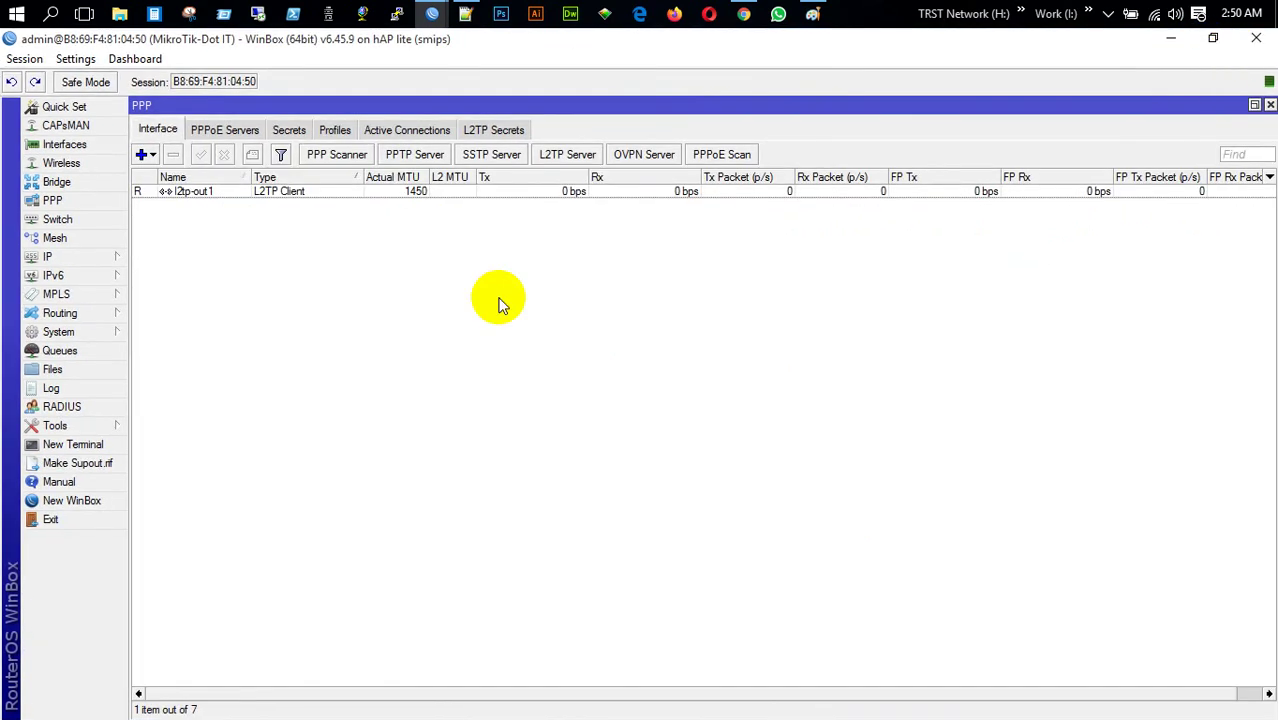
double_click(265, 192)
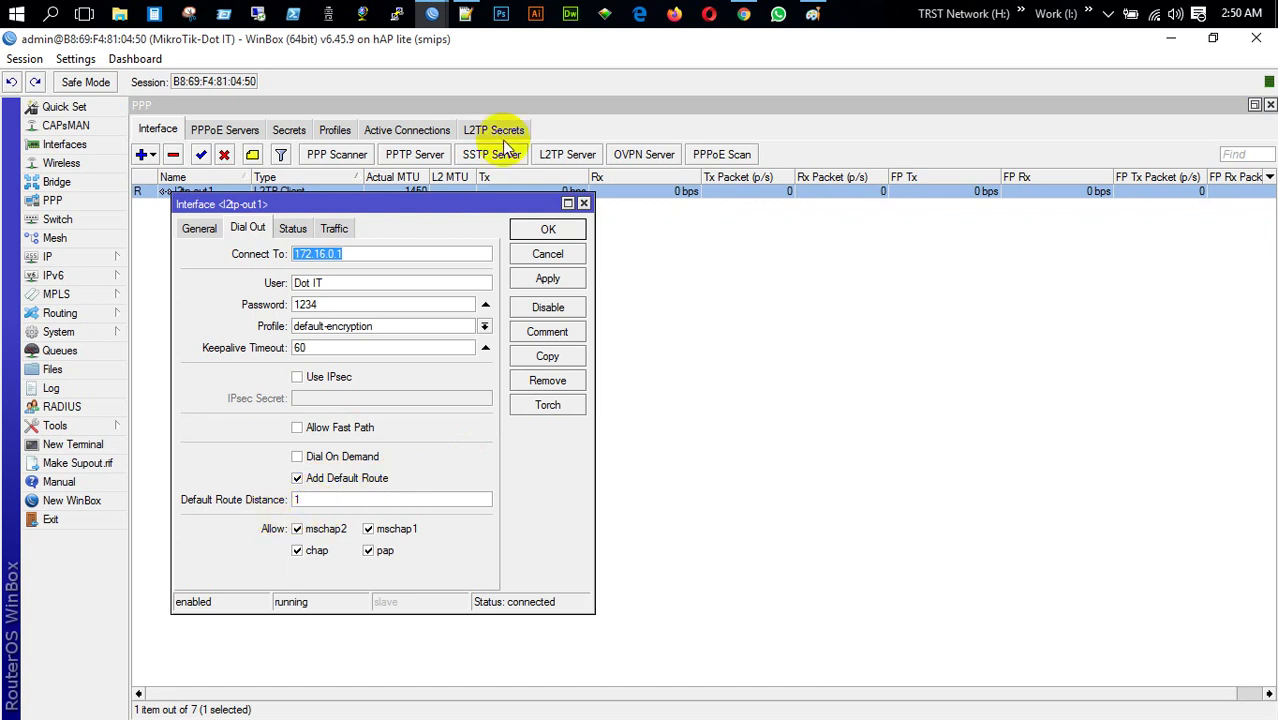
click(584, 203)
click(55, 256)
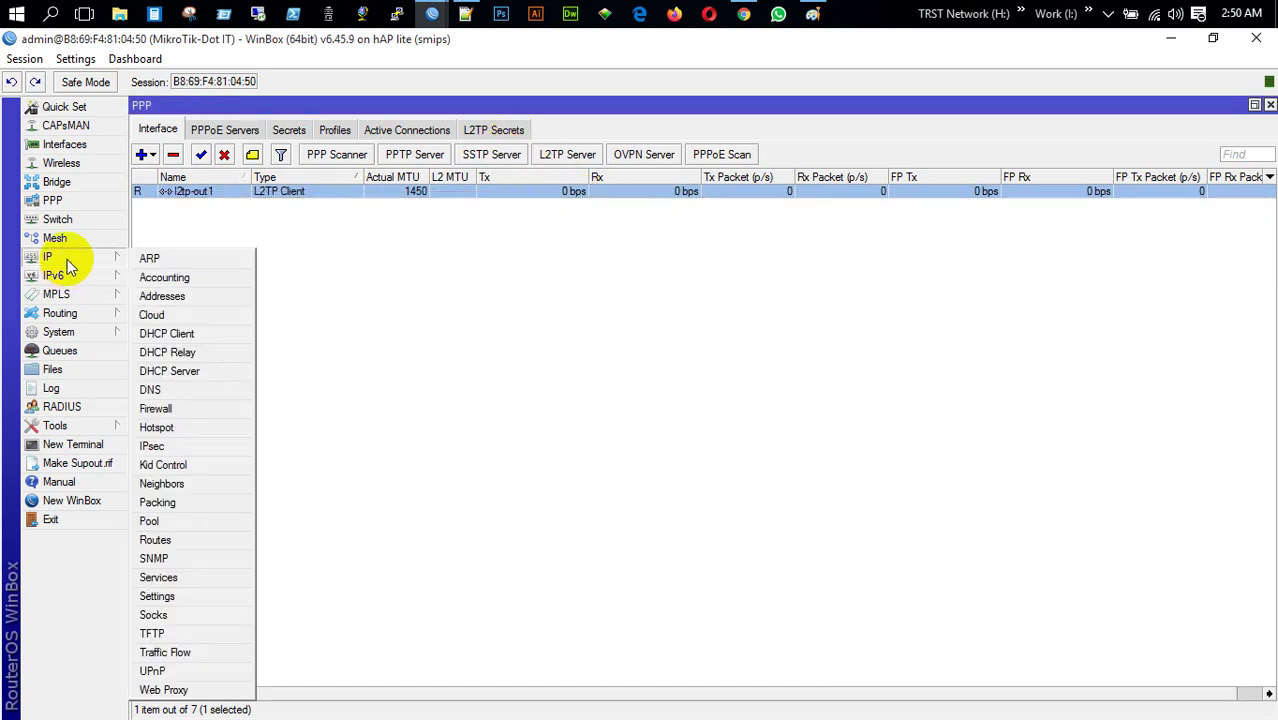
click(205, 538)
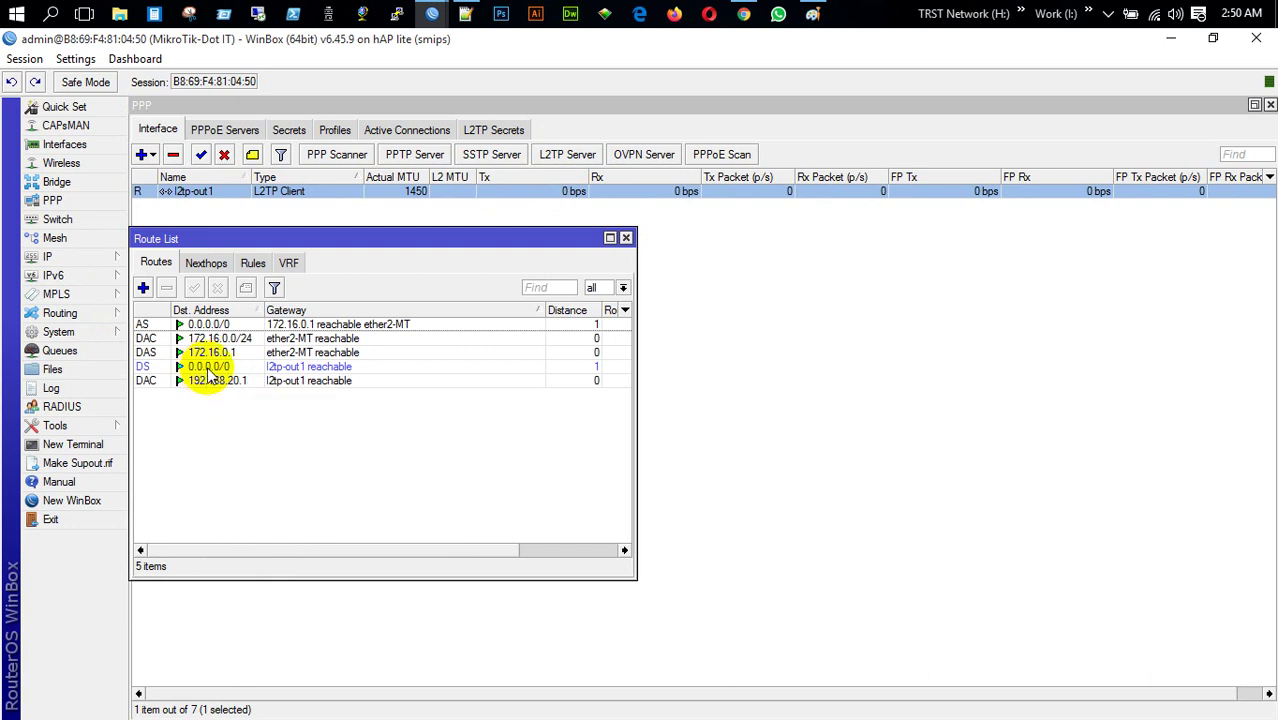
double_click(245, 367)
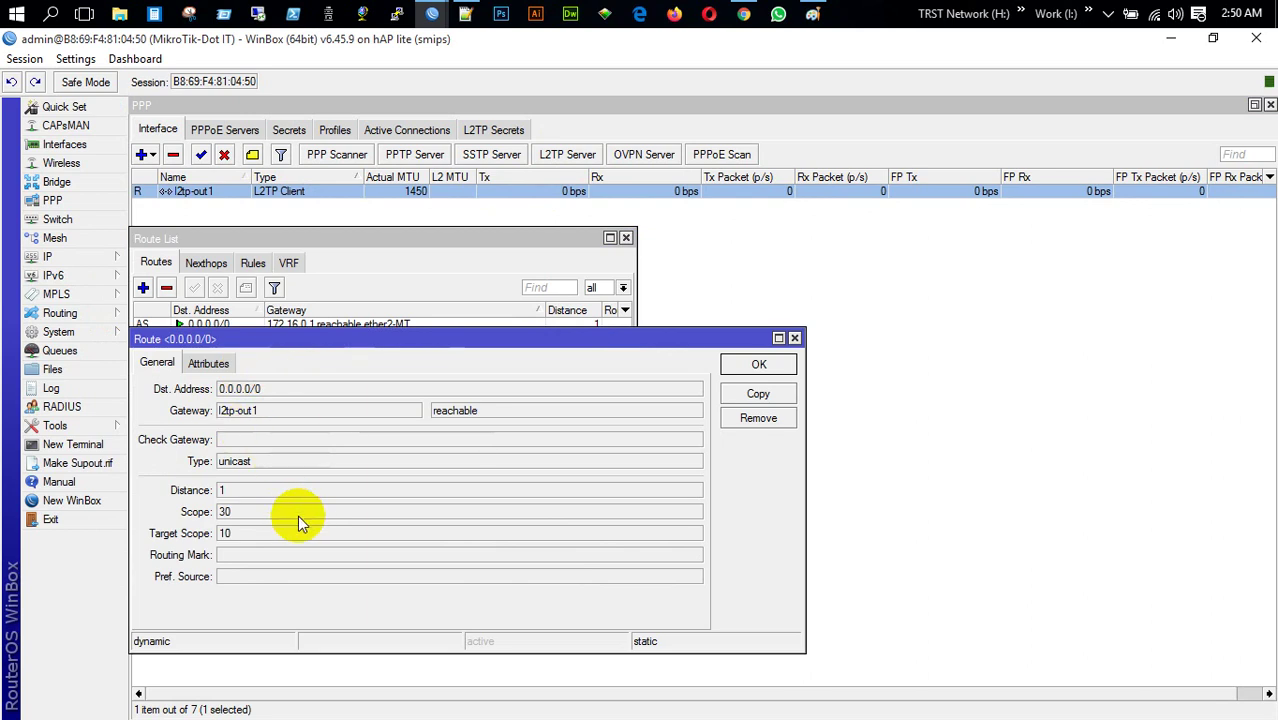
click(795, 338)
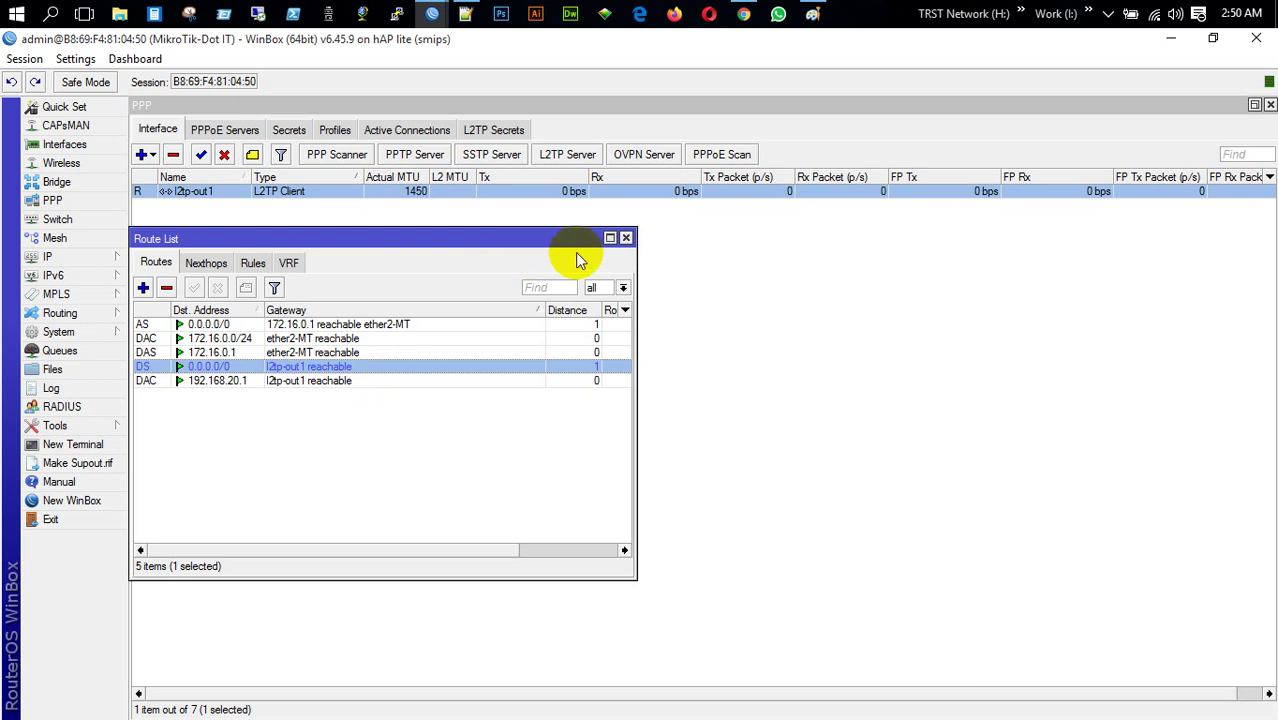
Set the l2tp-out1 client's default route distance to 2
click(625, 238)
double_click(228, 192)
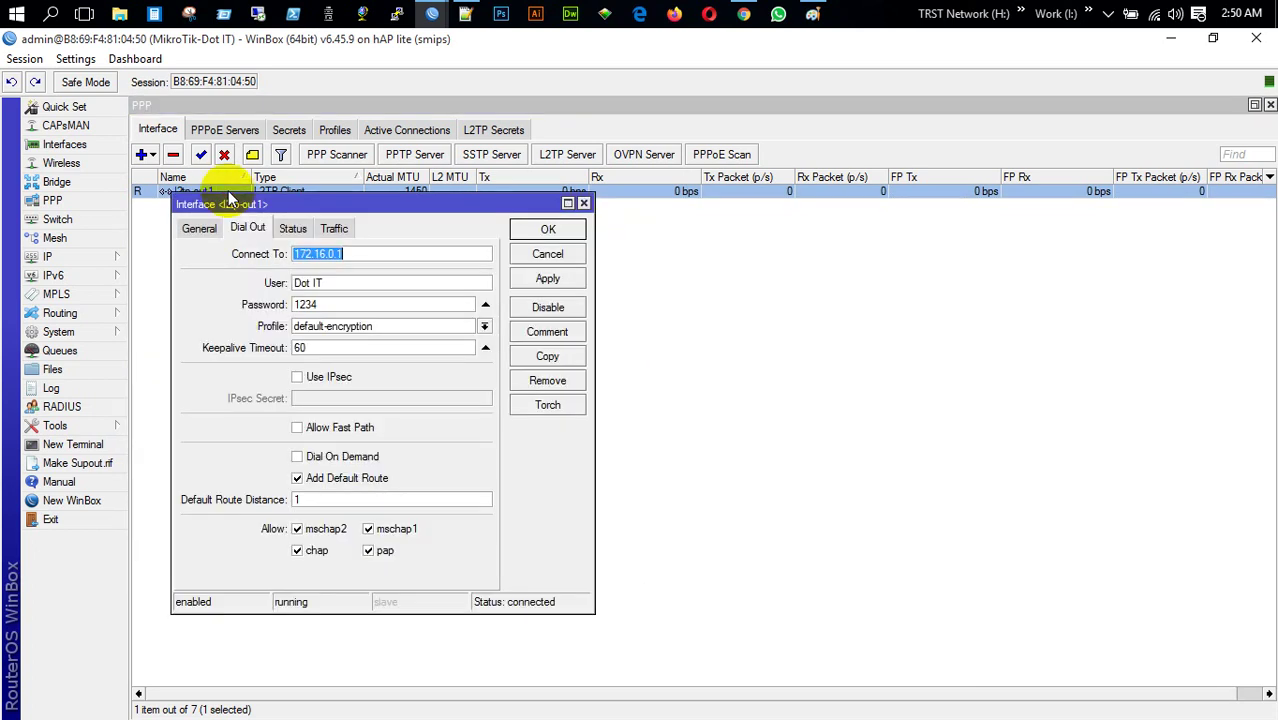
double_click(296, 499)
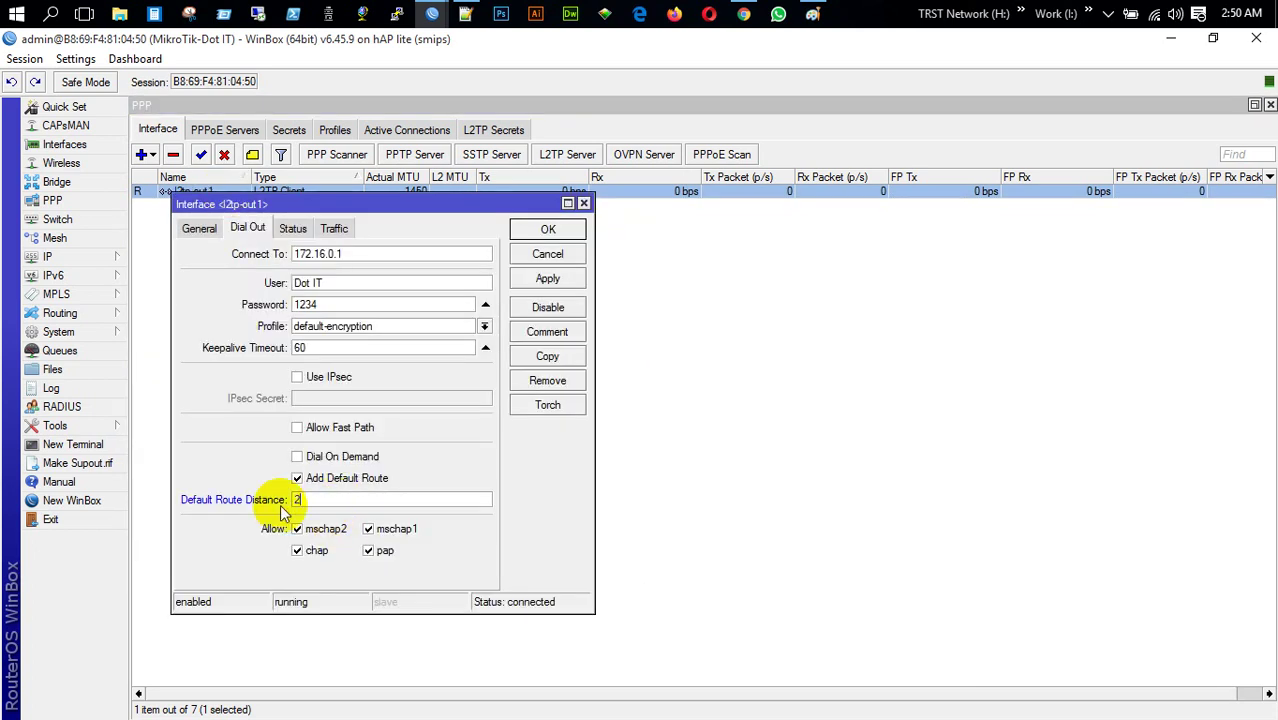
text(2)
key(Return)
Change the static default route via 172.16.0.1 to distance 2
click(50, 258)
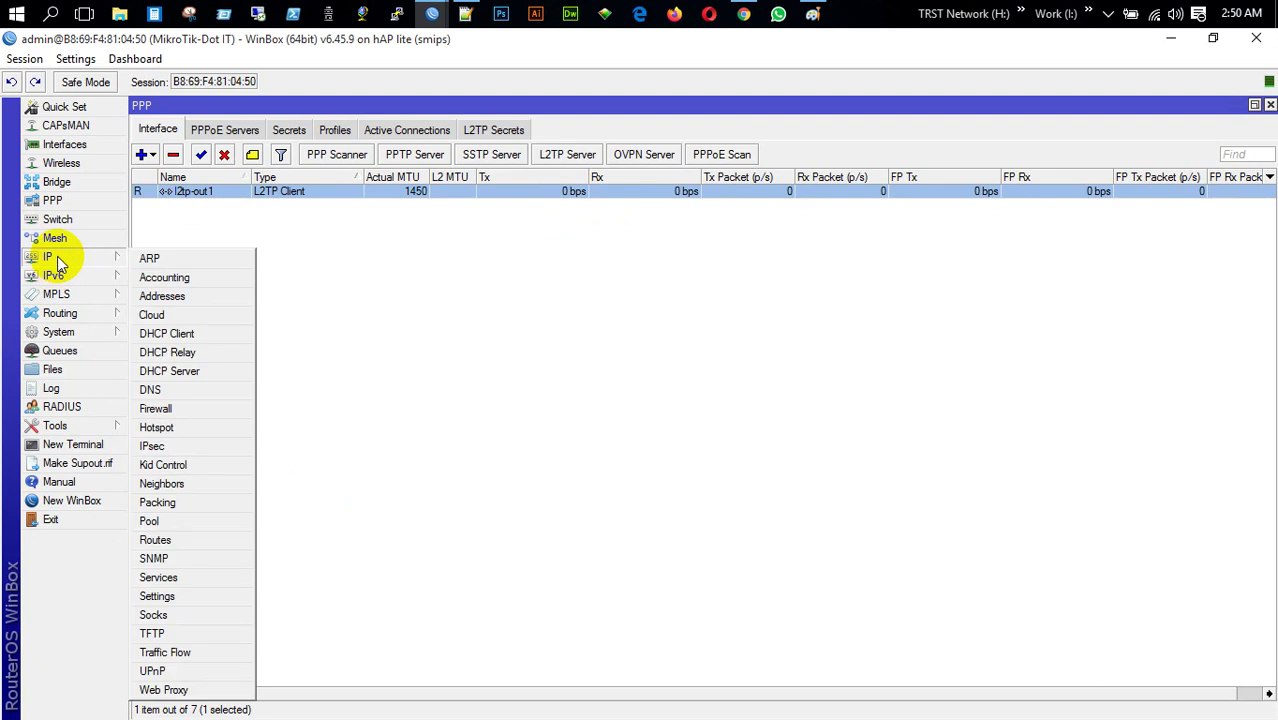
click(172, 540)
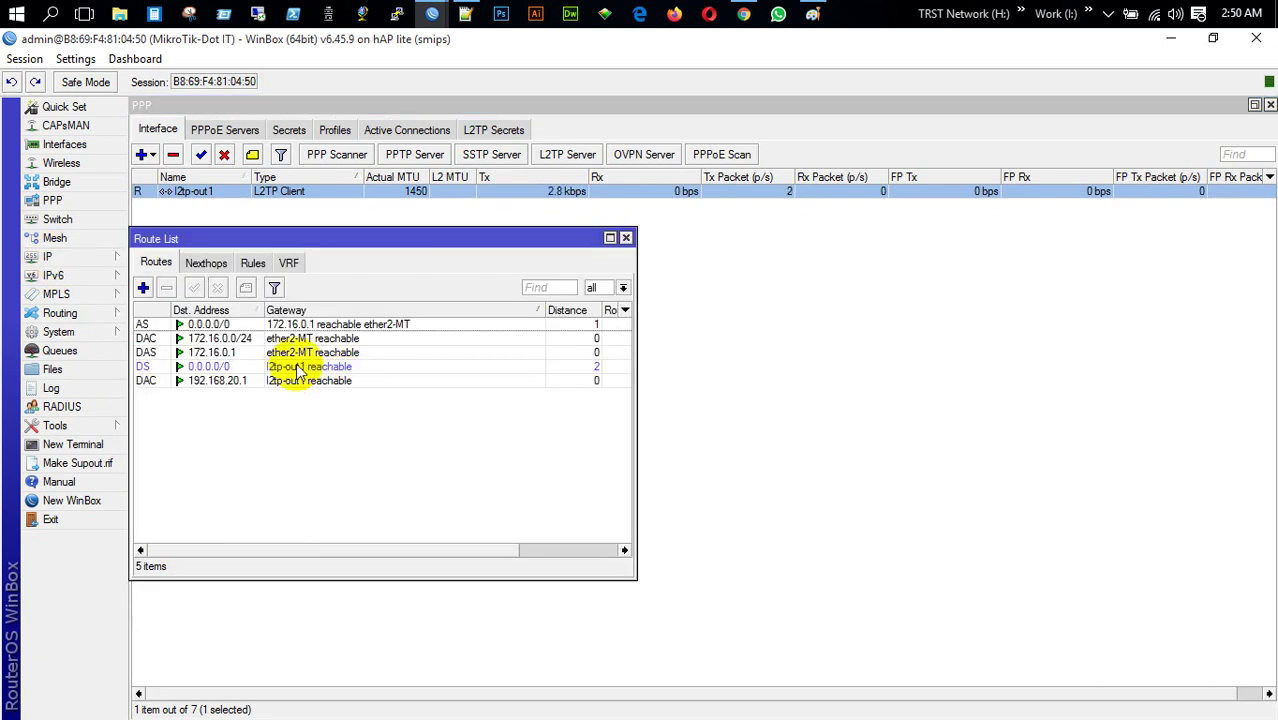
click(298, 368)
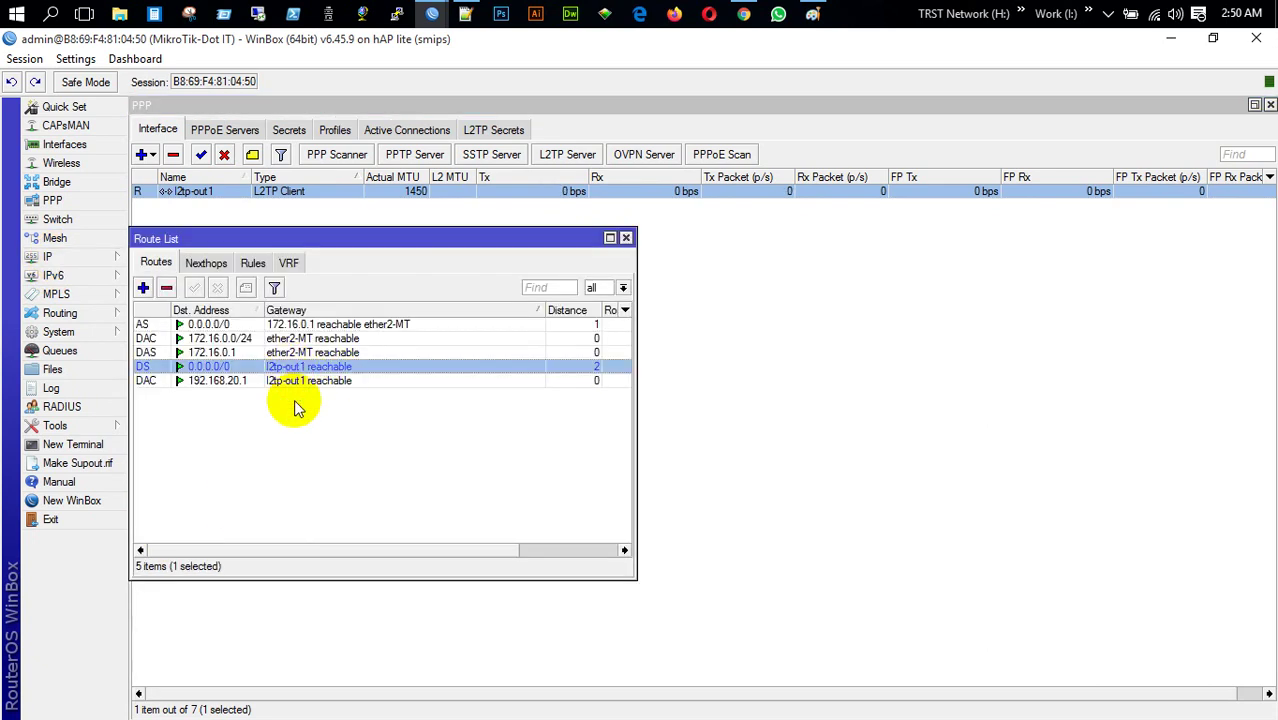
double_click(238, 324)
drag(240, 491, 175, 490)
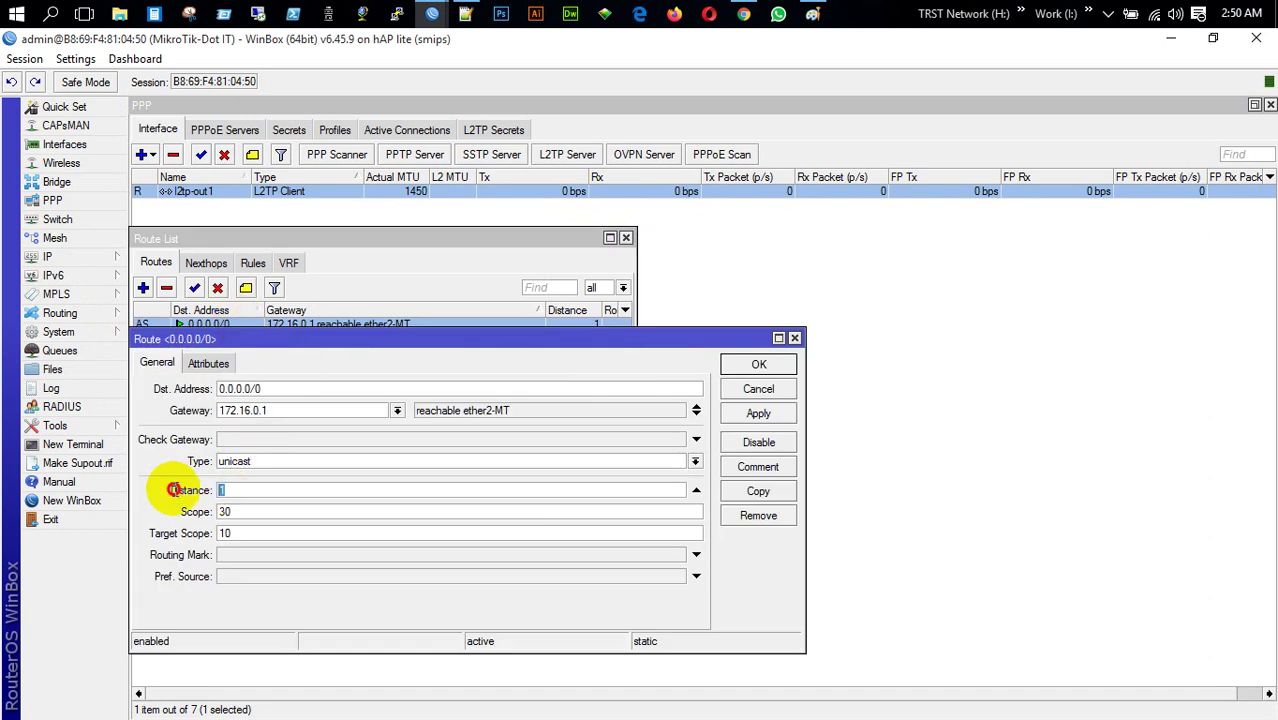
text(2)
key(Return)
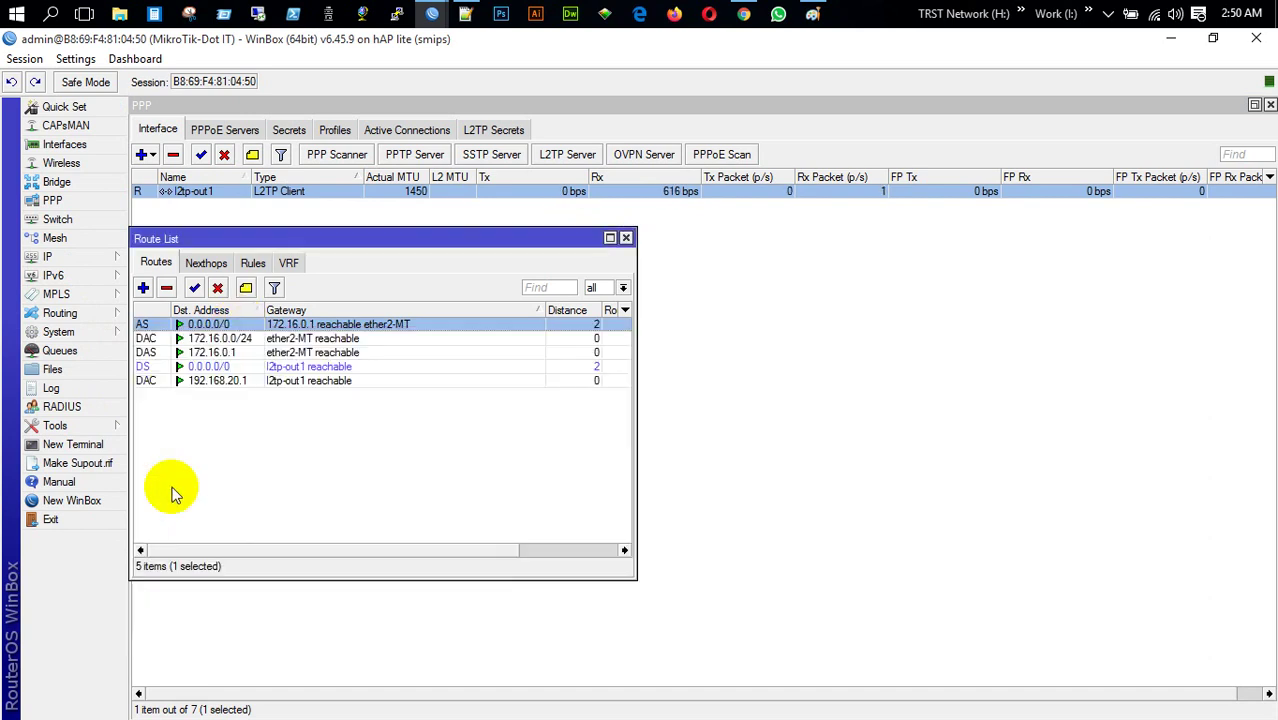
click(626, 238)
Re-enter default route distance 2 in the l2tp-out1 client settings
double_click(290, 191)
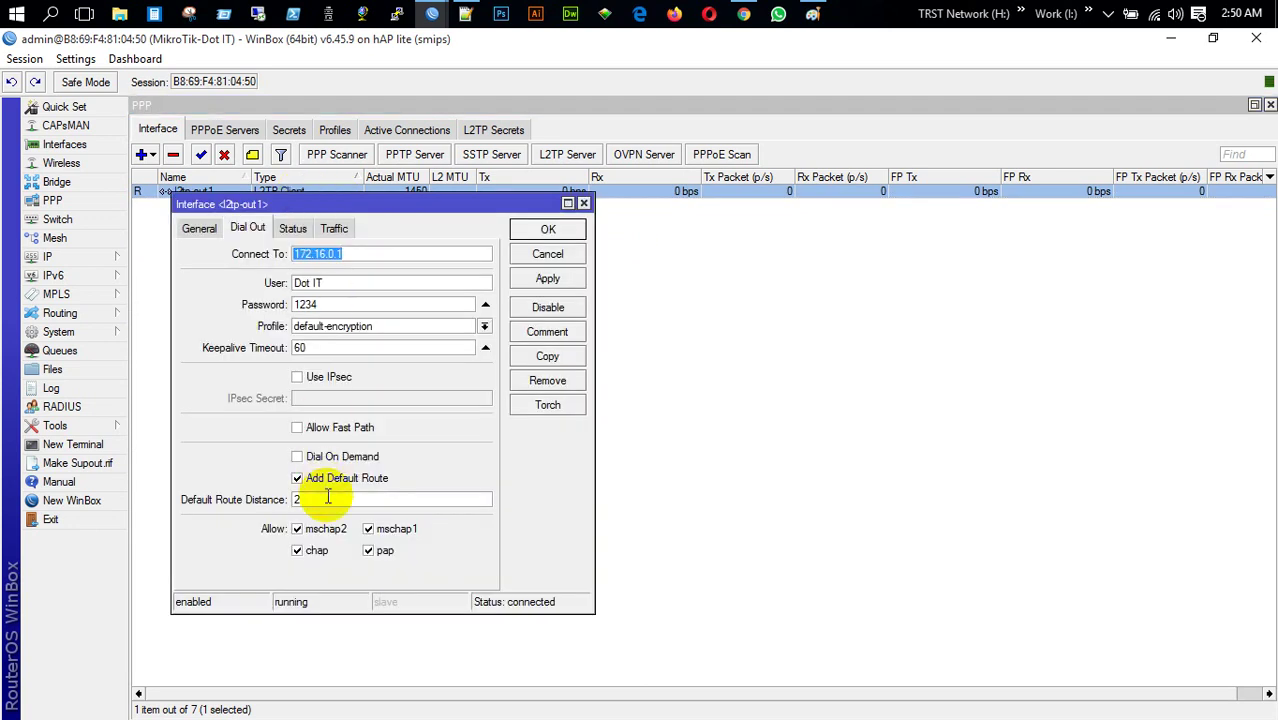
click(265, 502)
text(2)
key(Return)
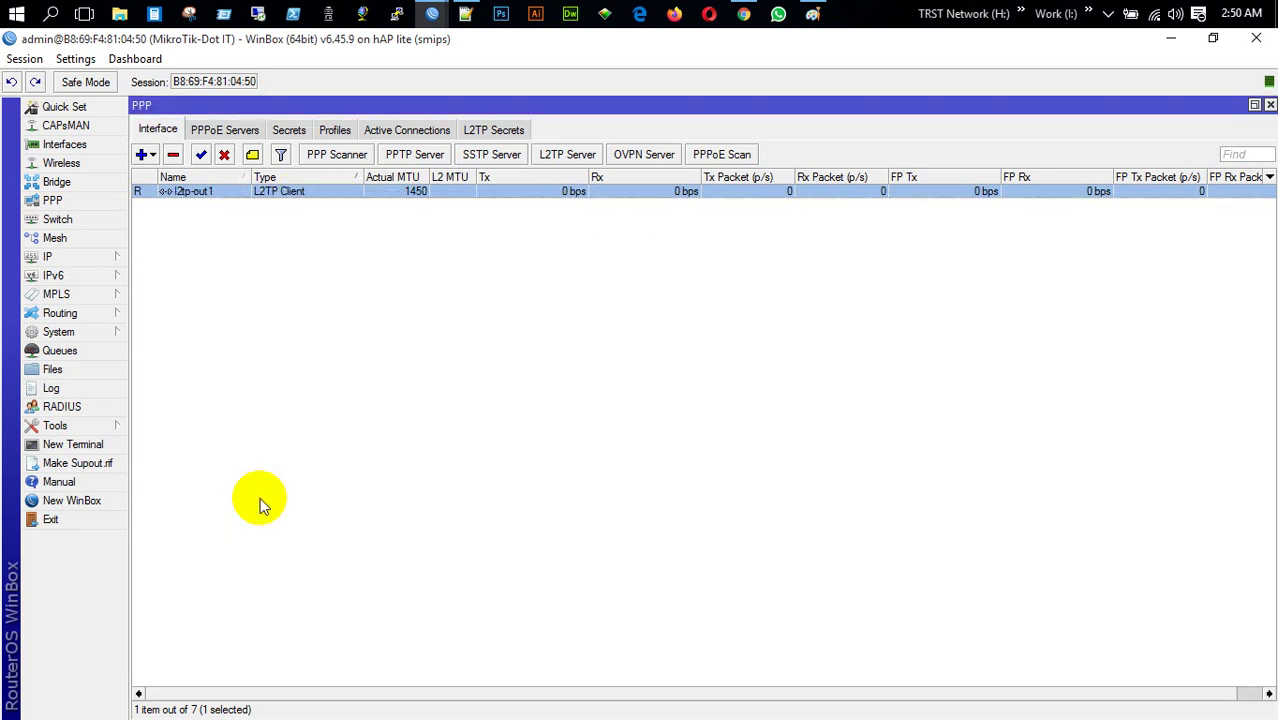
click(80, 257)
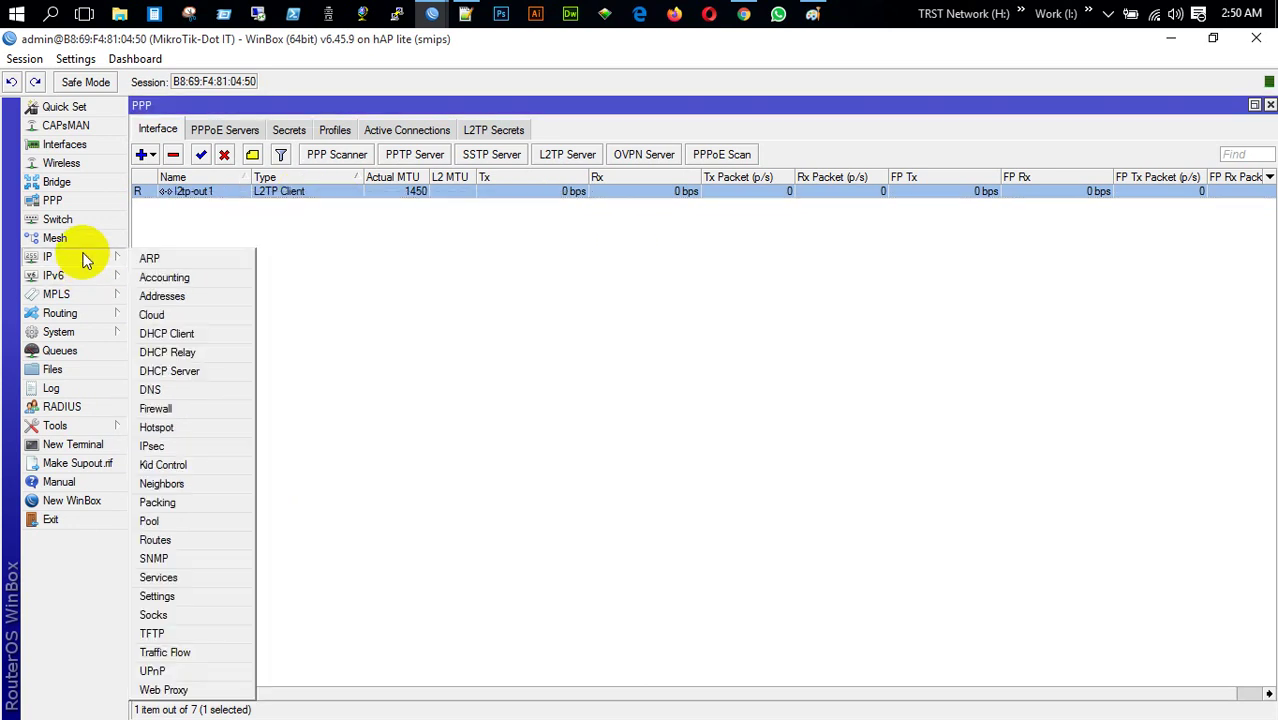
click(185, 540)
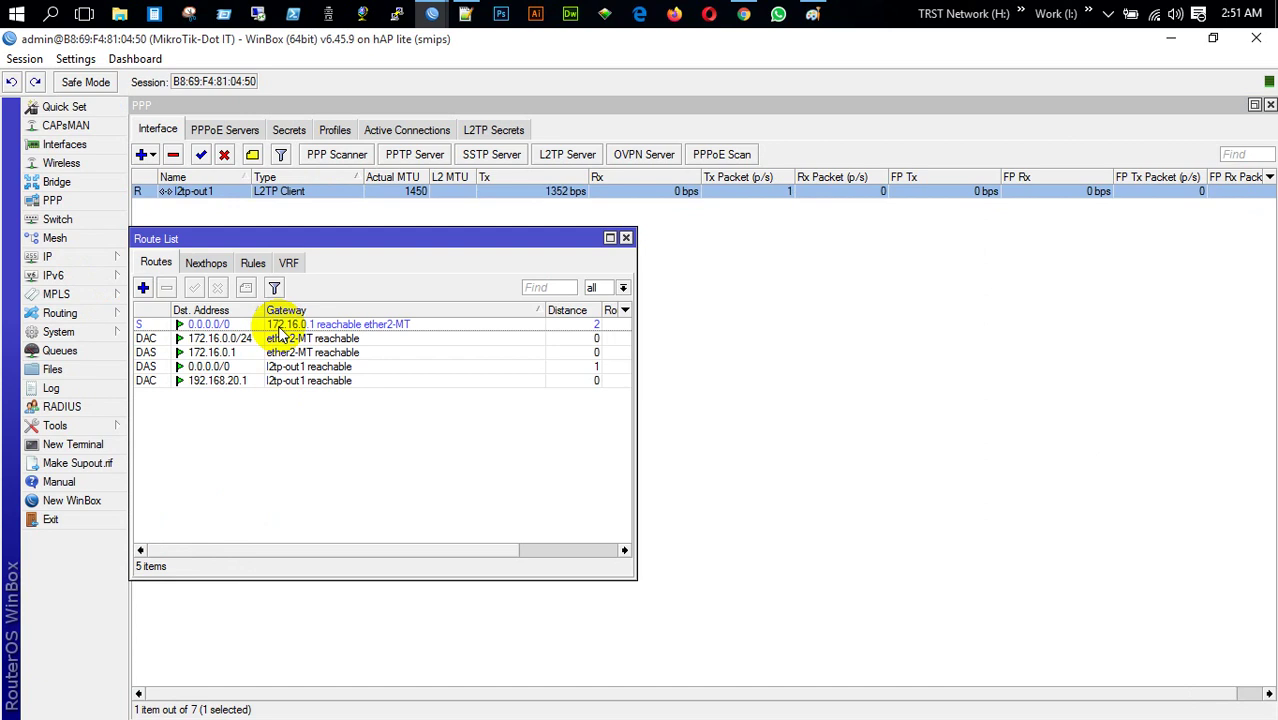
click(280, 326)
double_click(287, 367)
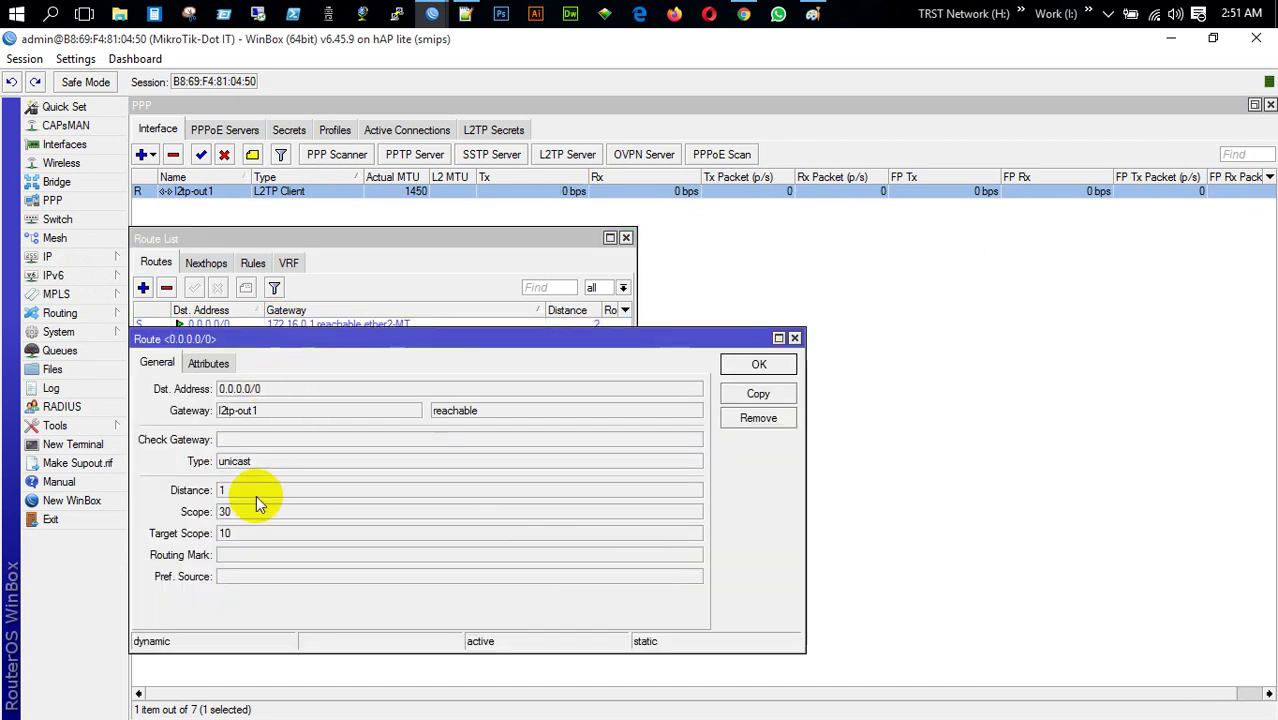
click(795, 339)
click(626, 238)
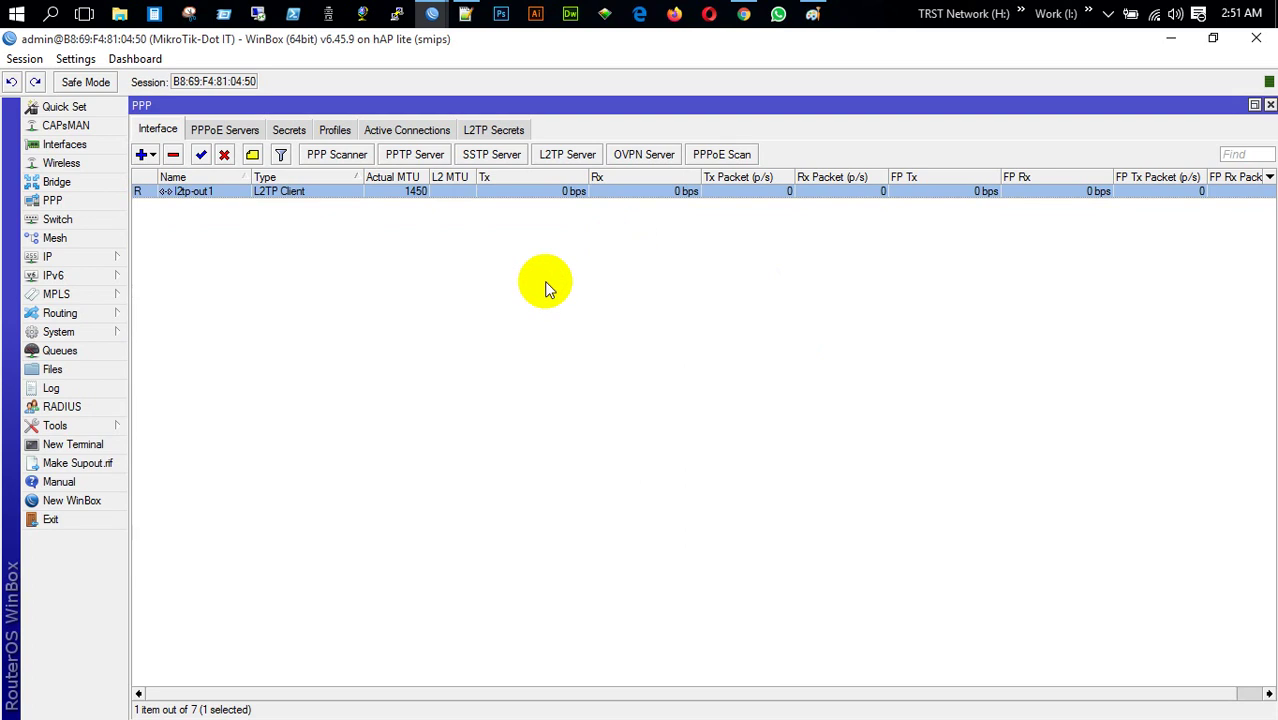
click(88, 444)
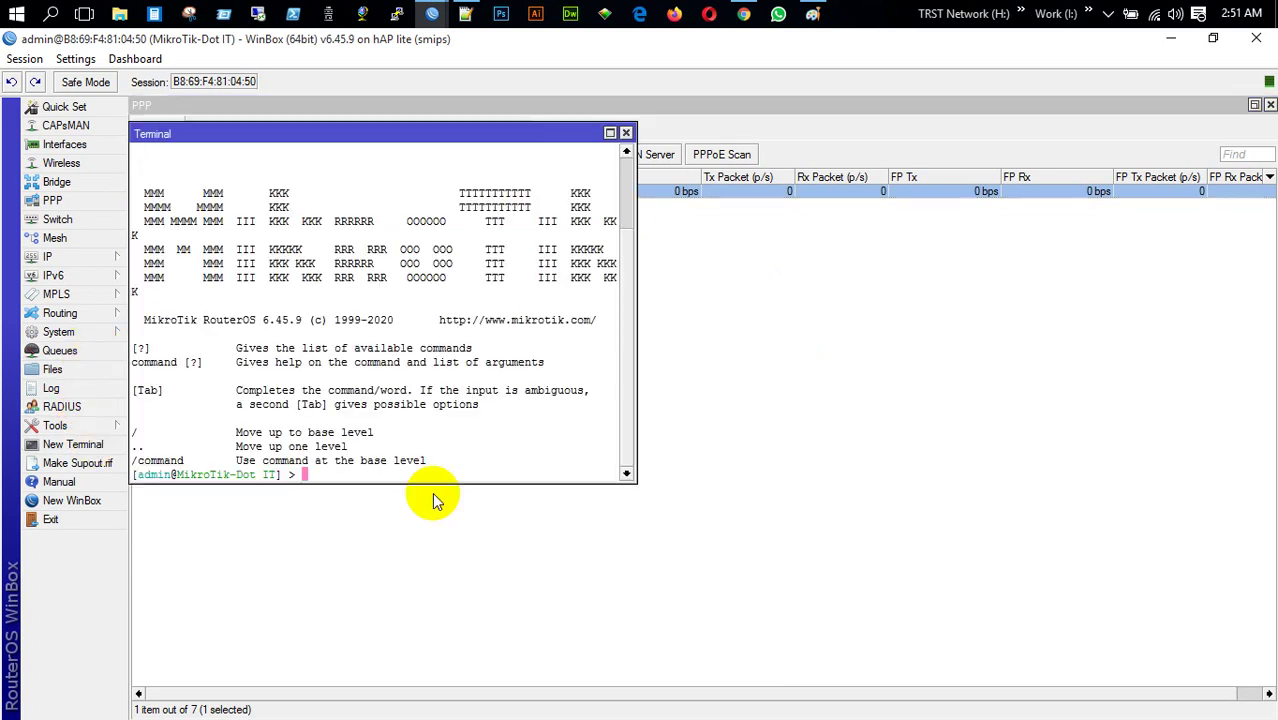
text(ping google.com)
key(Return)
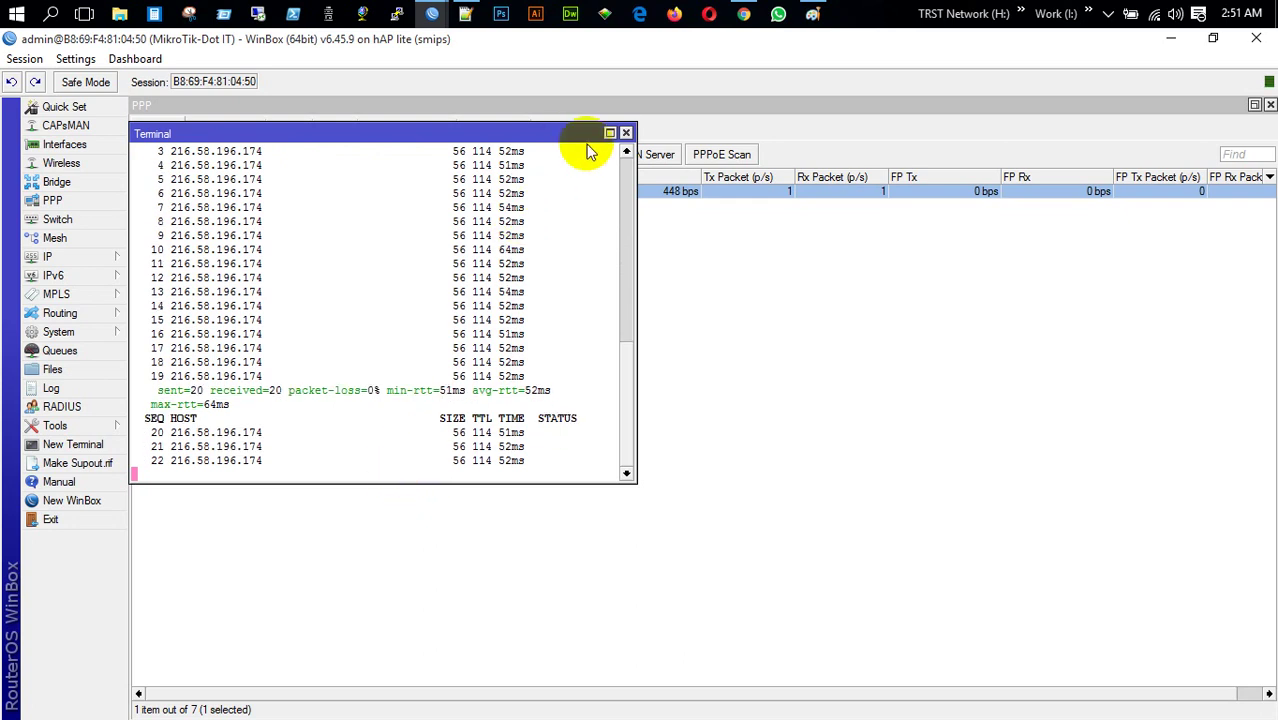
click(624, 132)
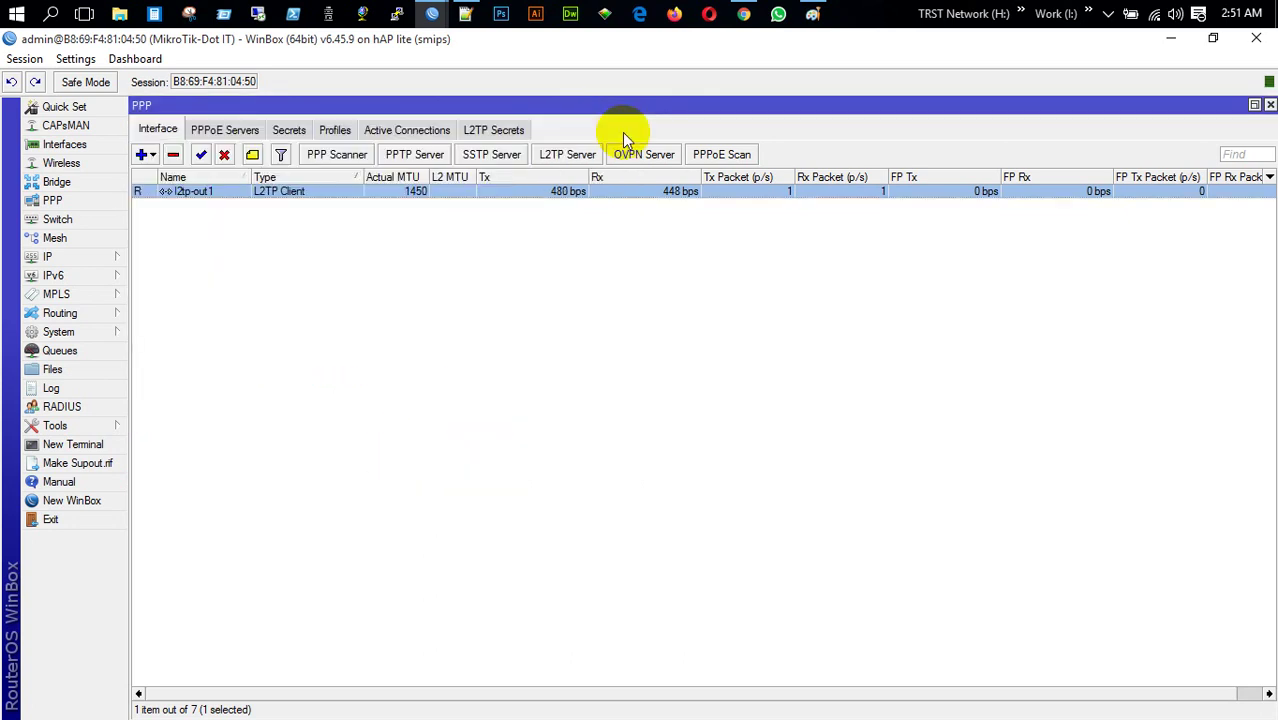
Clear the old diagram from the Paint canvas
click(815, 18)
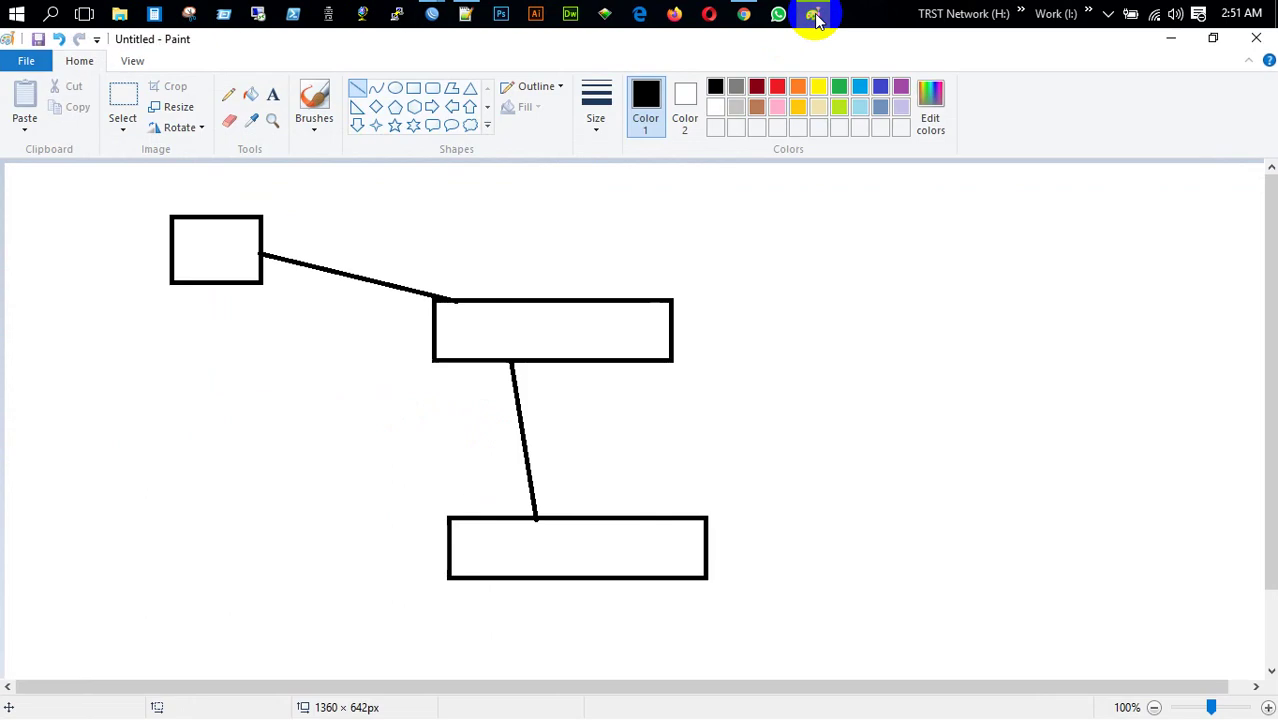
click(140, 112)
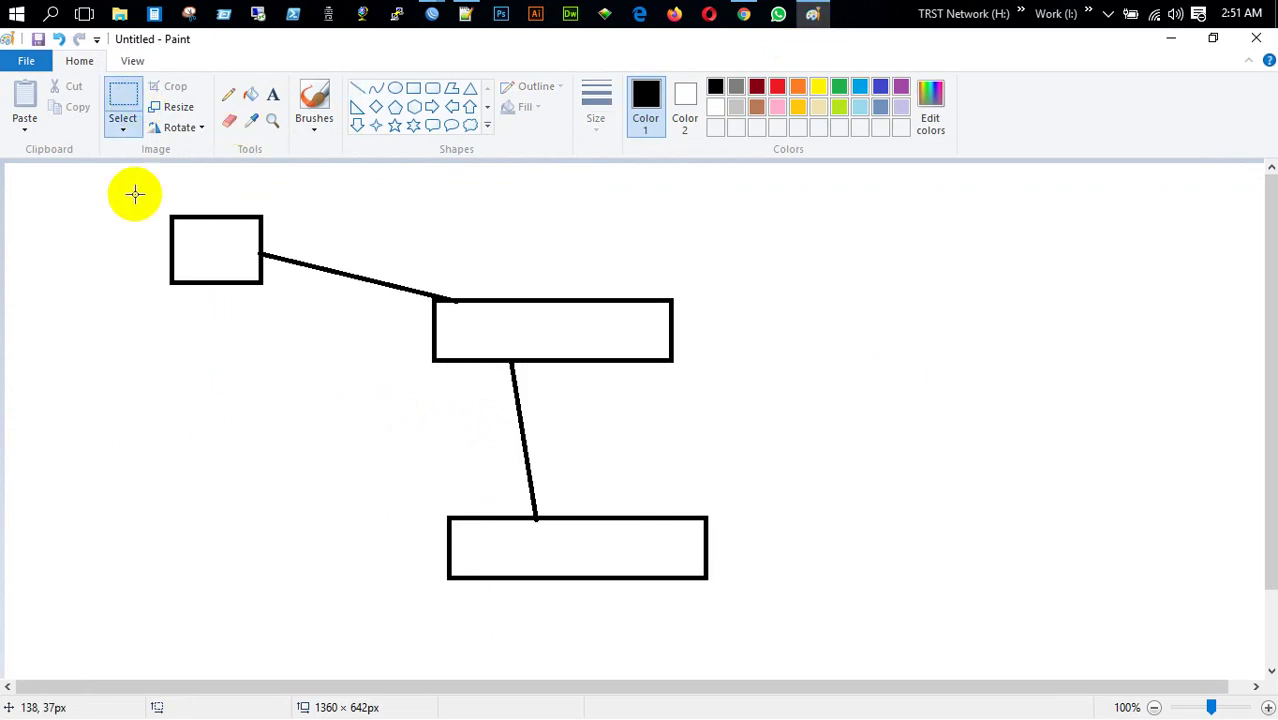
drag(126, 205, 853, 617)
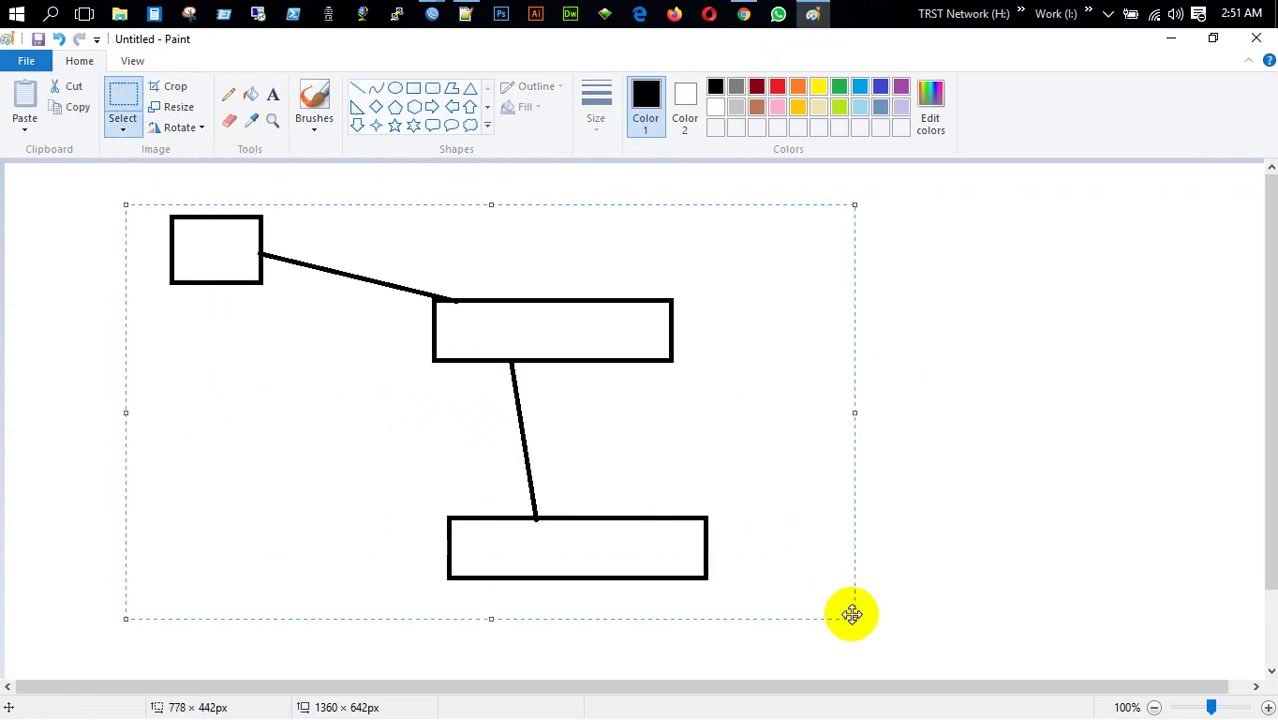
key(Delete)
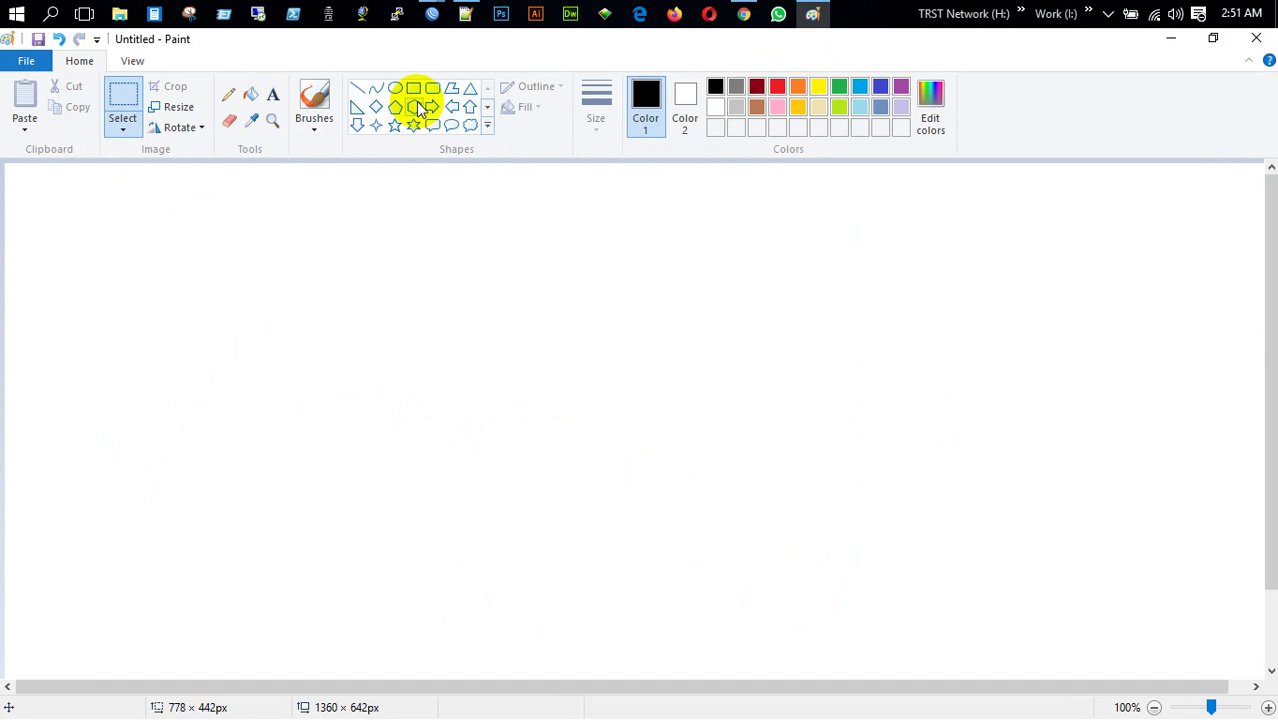
Draw two large boxes with small inner boxes joined by a thin bar, then close Paint
click(413, 90)
drag(97, 250, 382, 604)
drag(777, 242, 1221, 633)
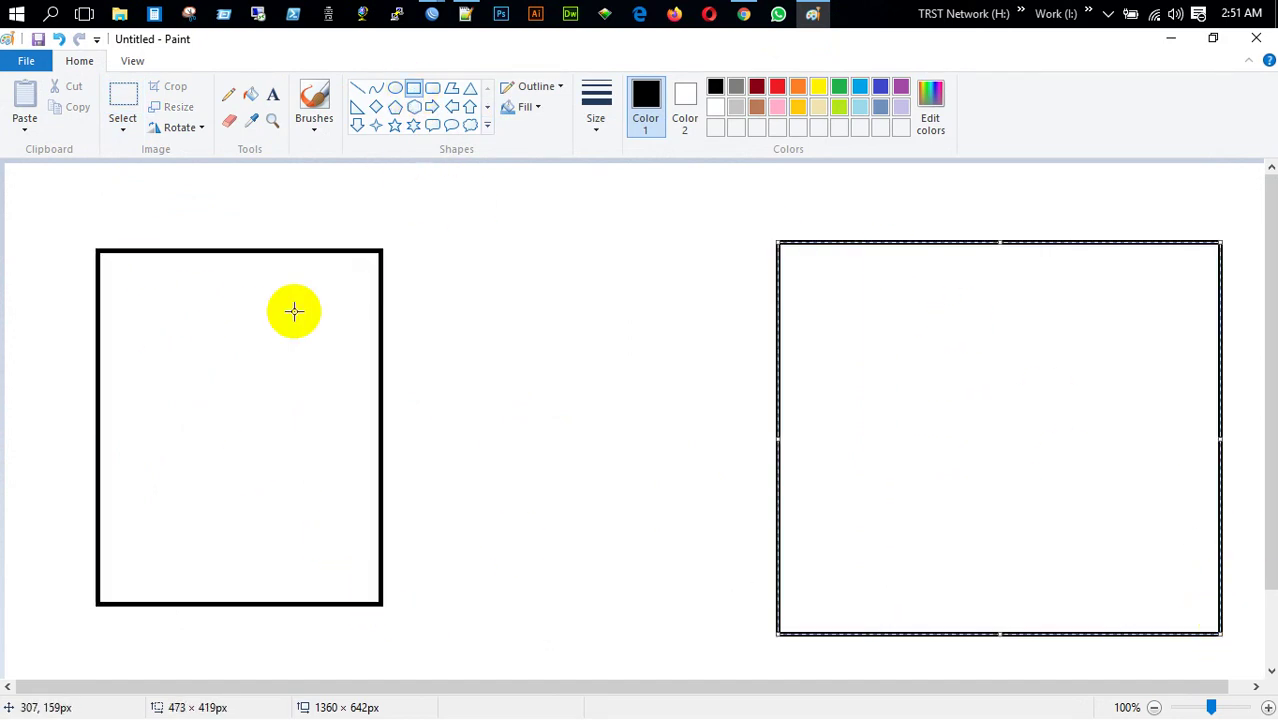
drag(145, 297, 319, 356)
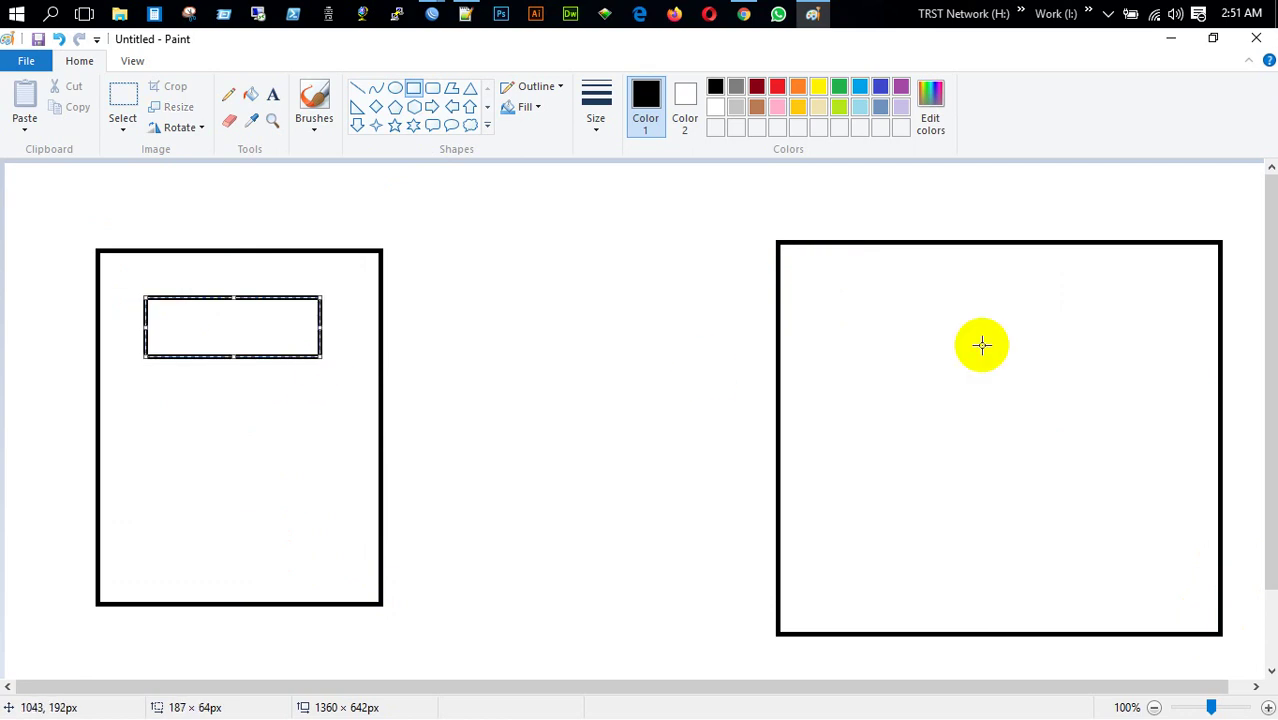
drag(836, 295, 1013, 348)
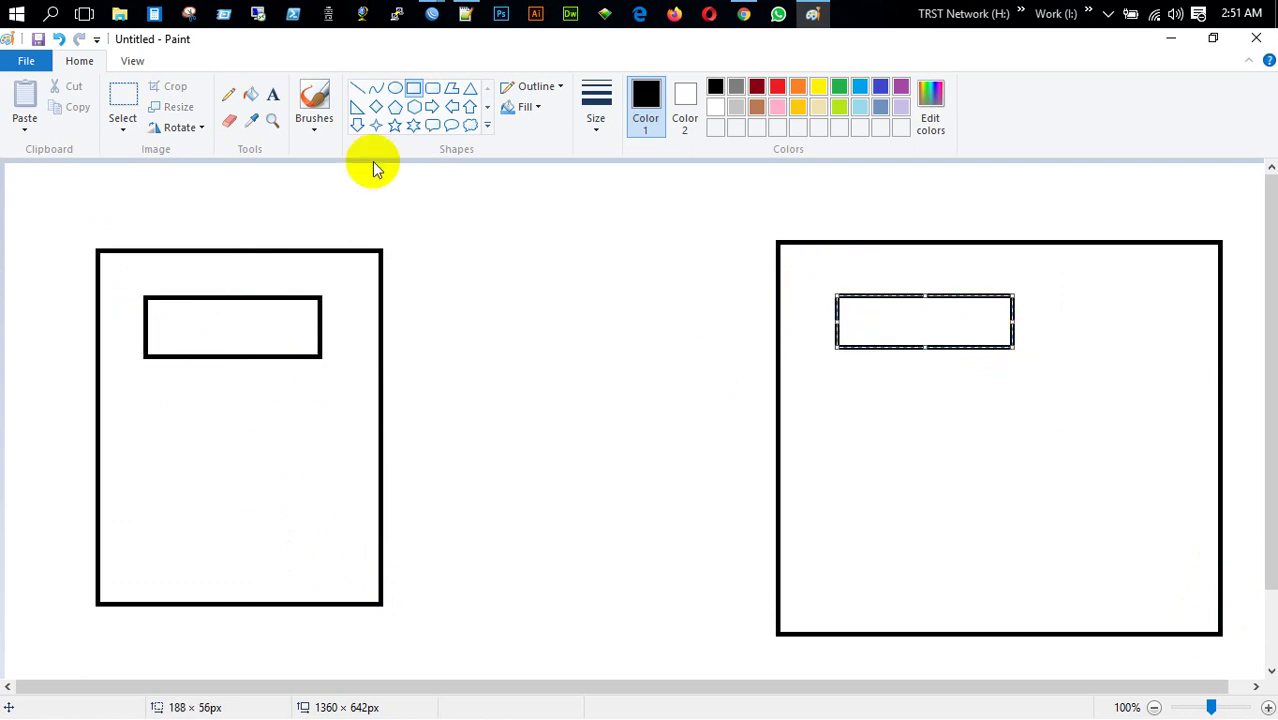
drag(320, 317, 836, 323)
click(604, 418)
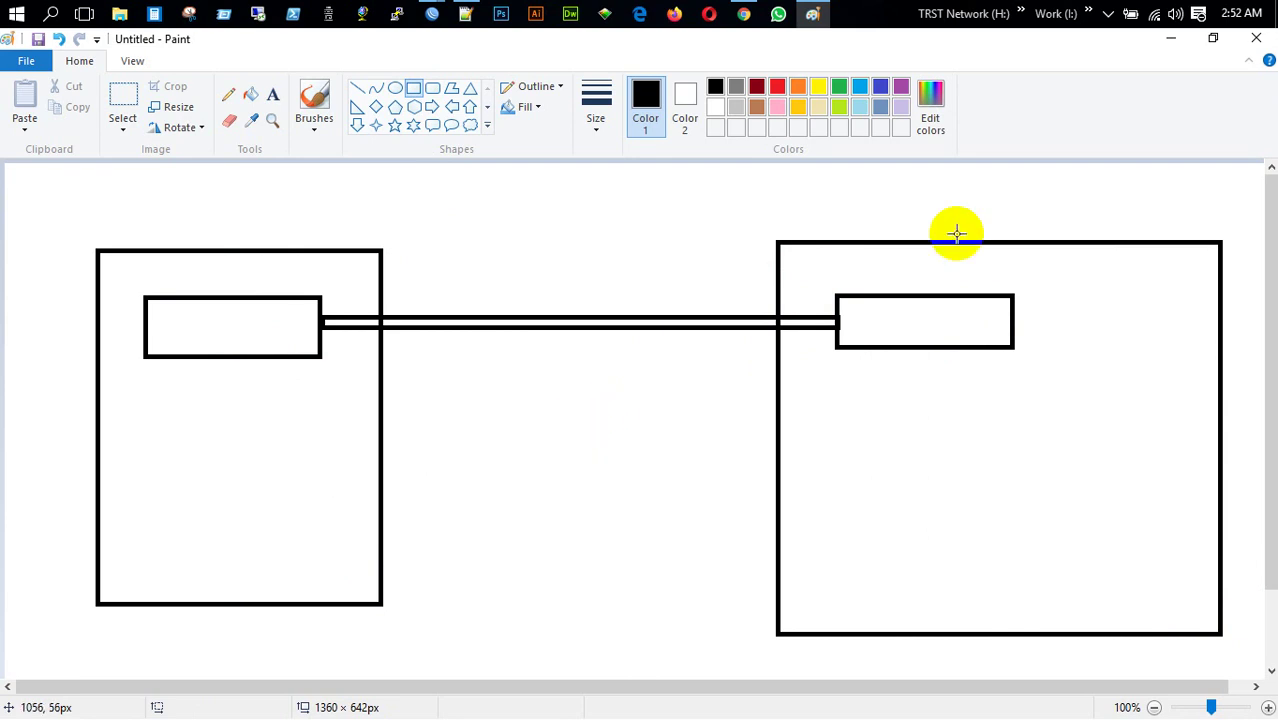
click(1256, 38)
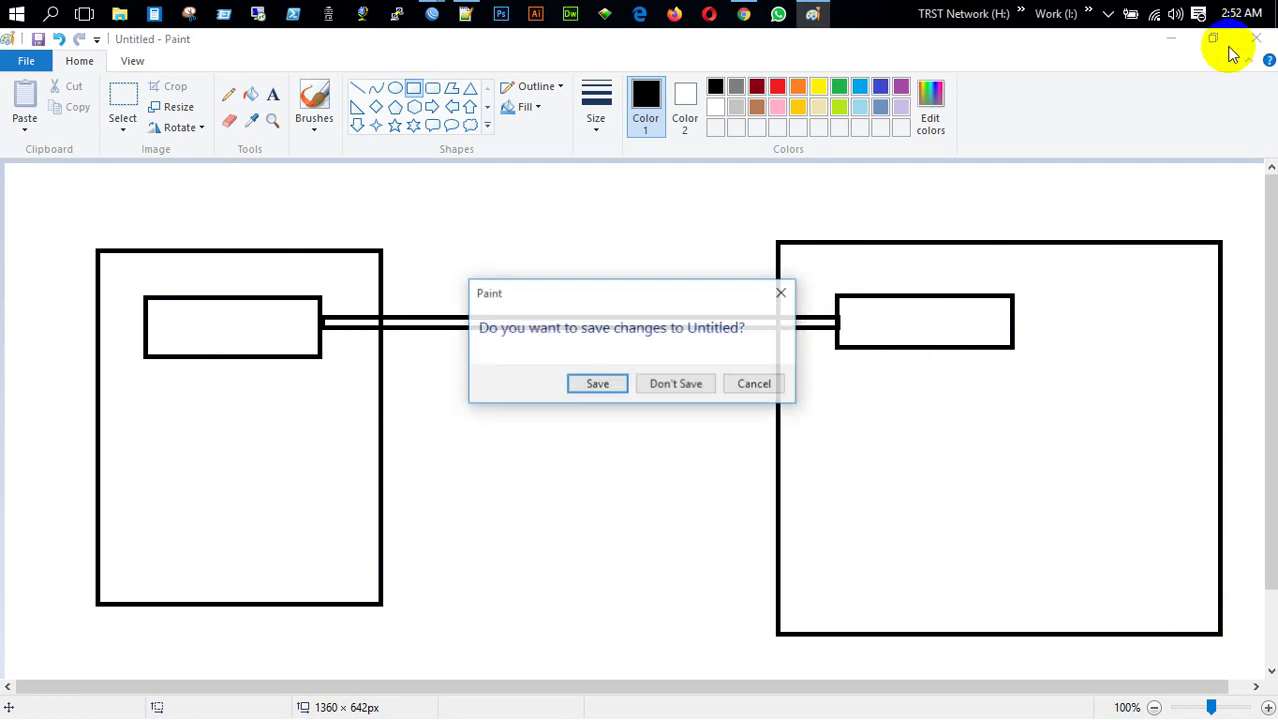
Discard the drawing and log in to the MikroTik-Dot IT router (B8:69:F4:81:04:50)
click(680, 388)
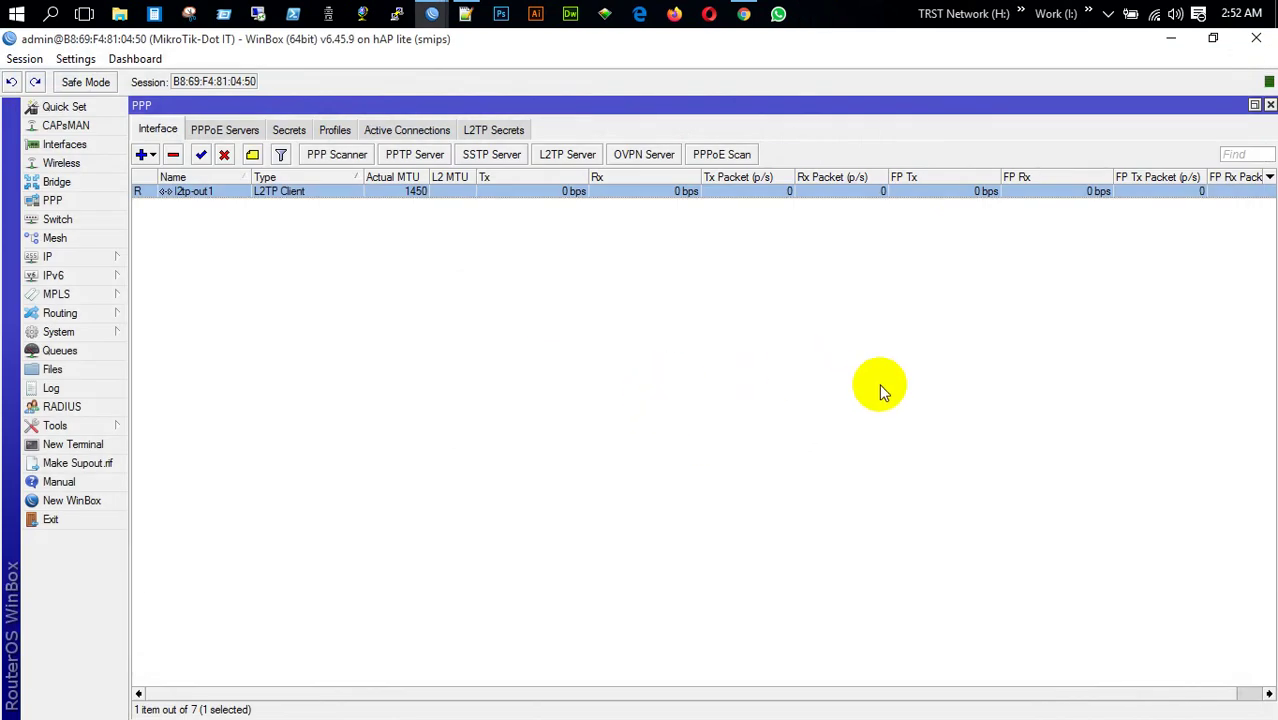
click(1256, 40)
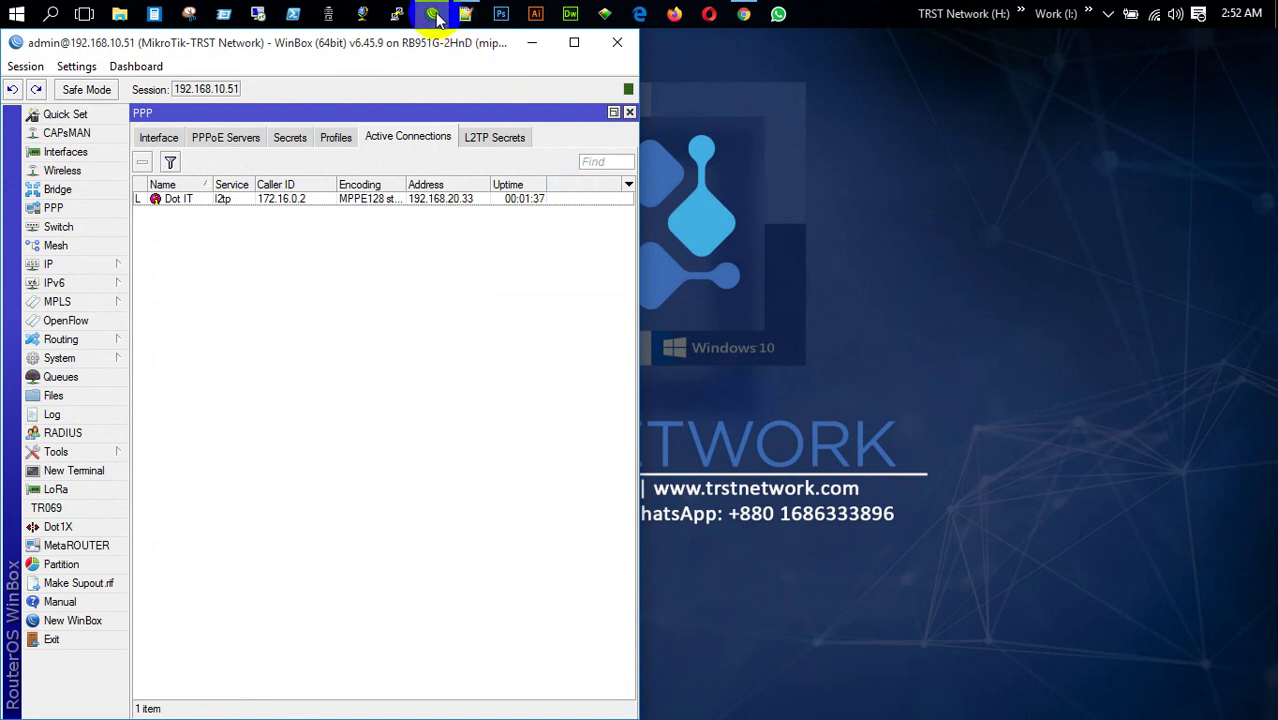
mouse_move(437, 18)
click(99, 618)
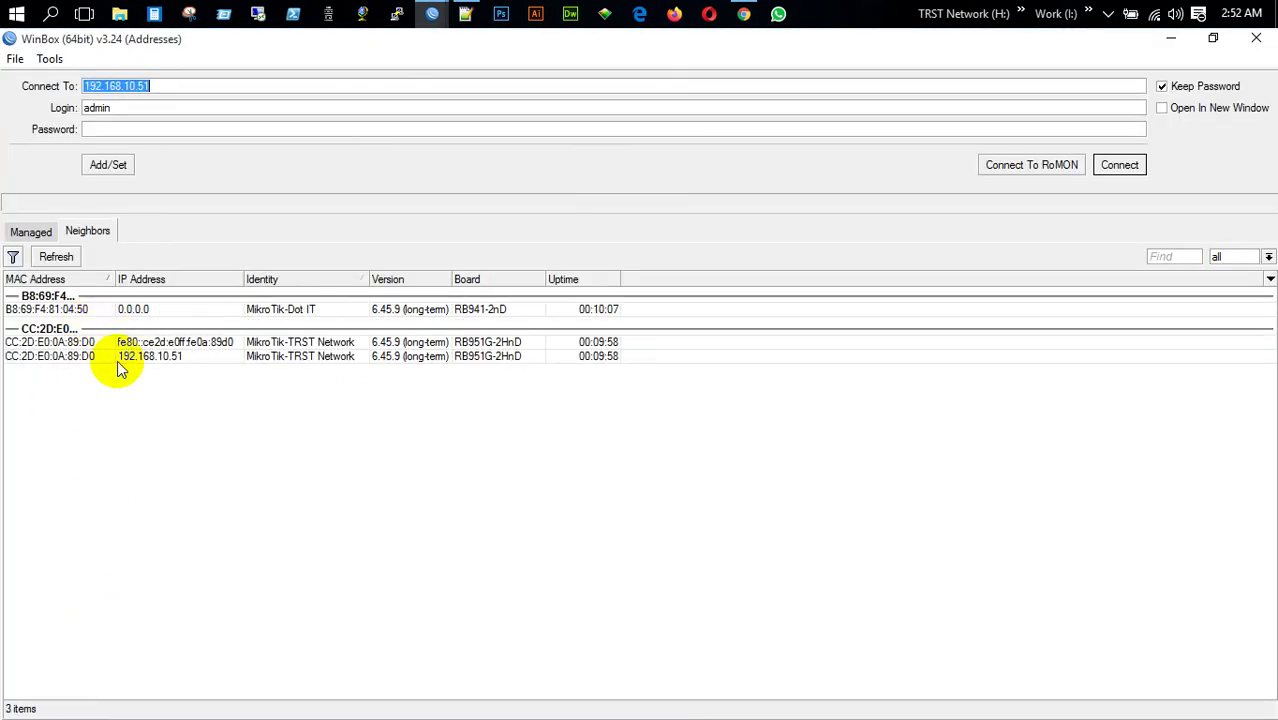
click(79, 309)
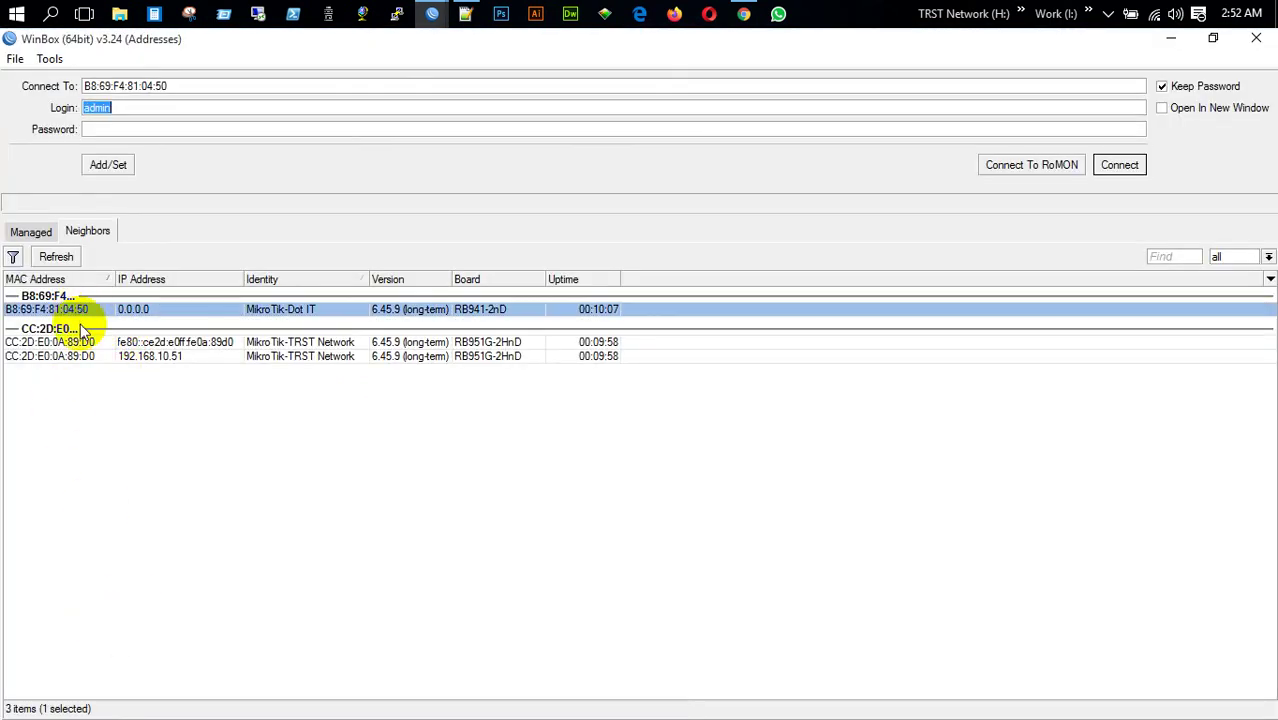
click(1116, 165)
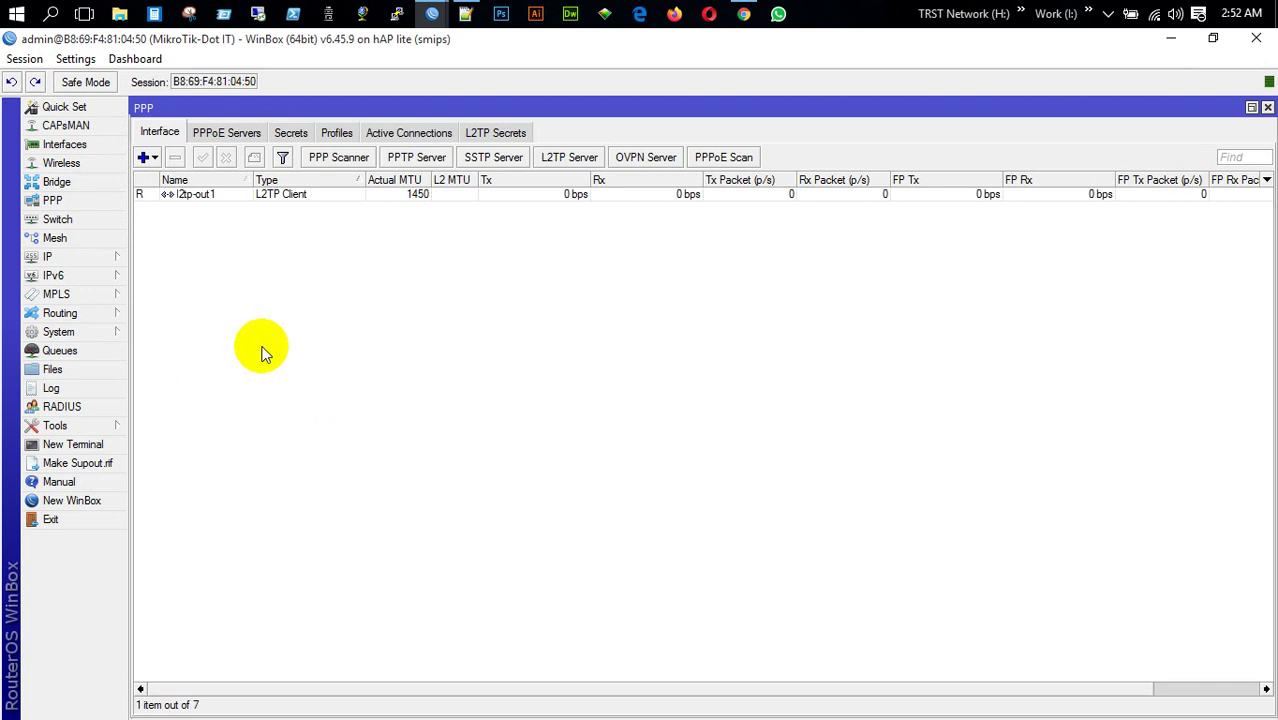
Reset its configuration with No Default Configuration and confirm the reboot
click(82, 333)
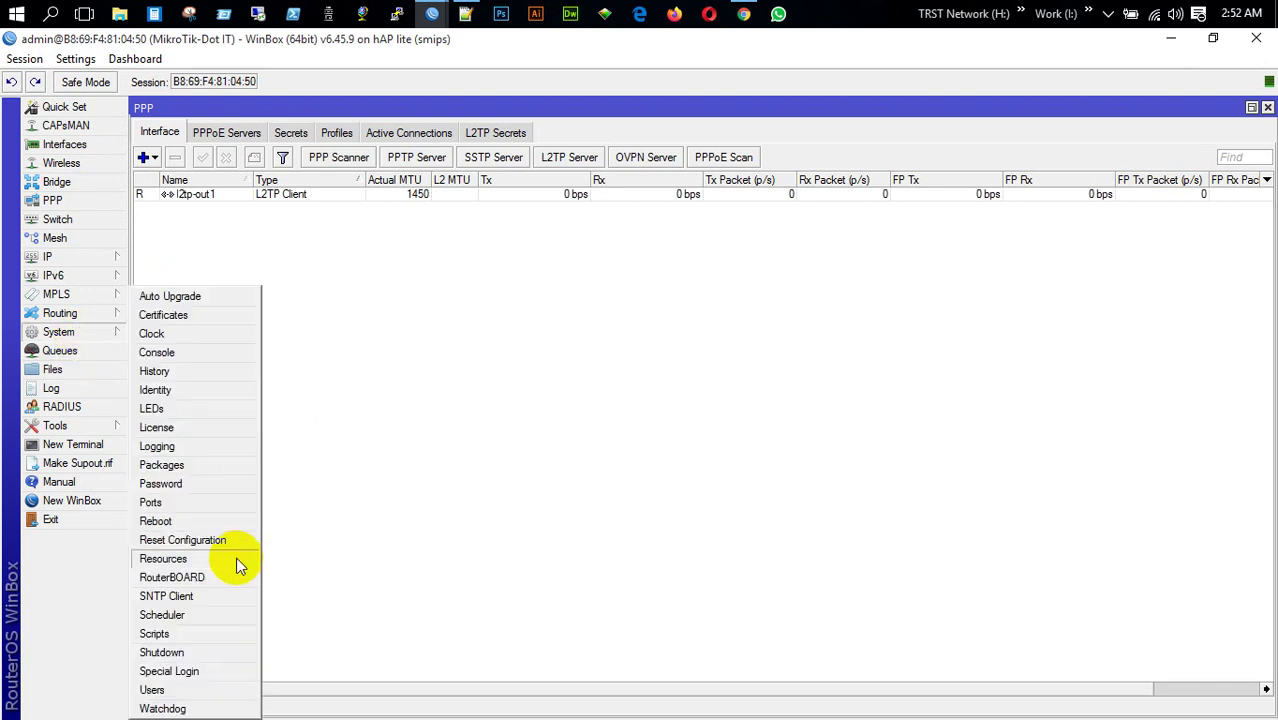
click(209, 541)
click(378, 417)
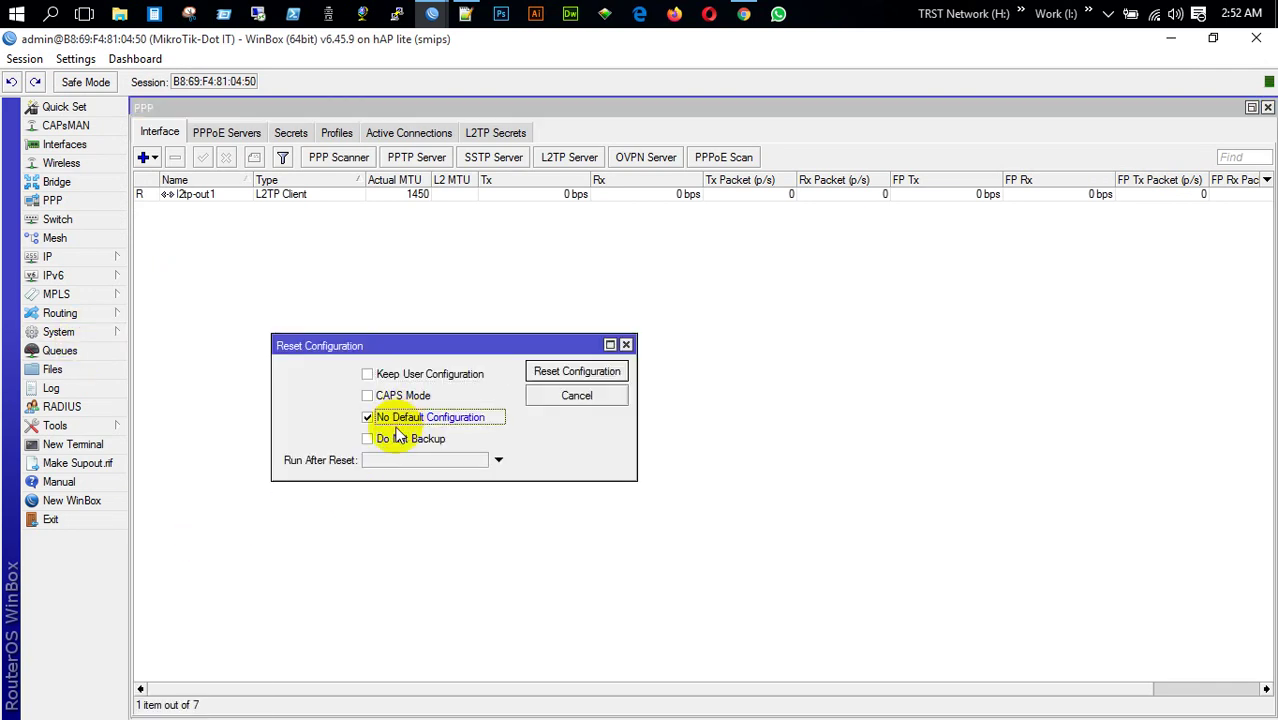
click(585, 374)
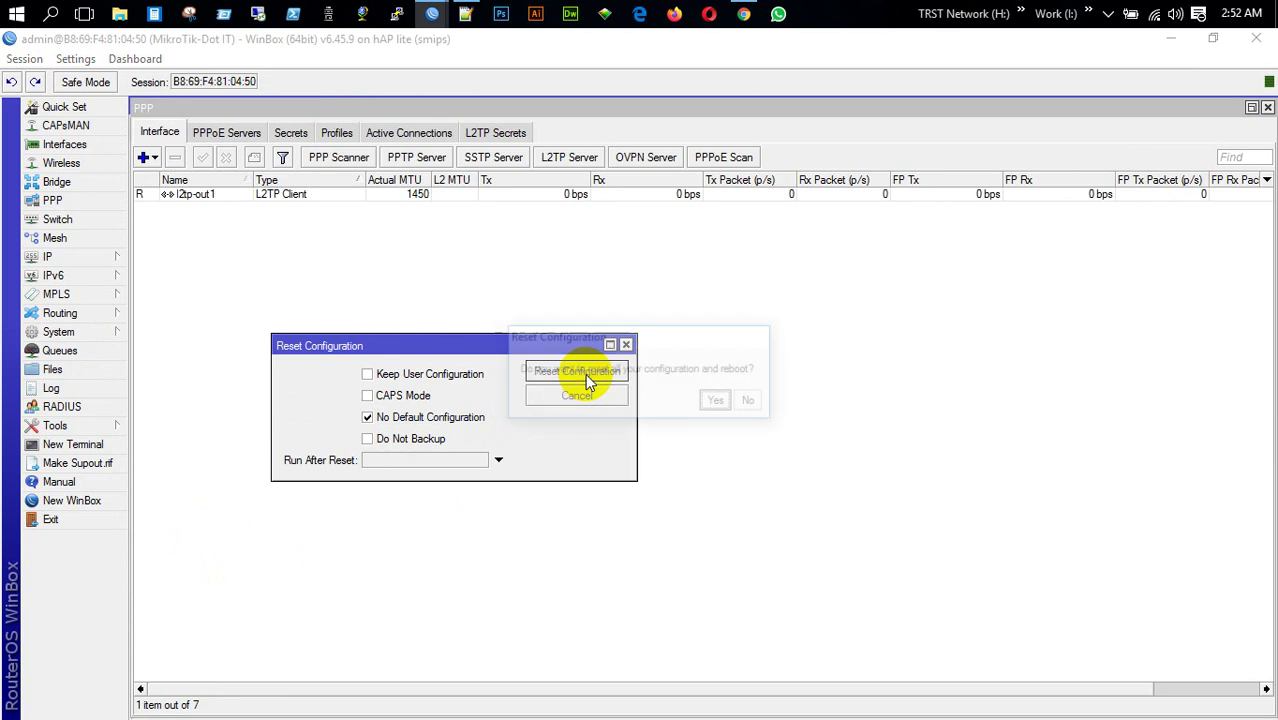
click(719, 401)
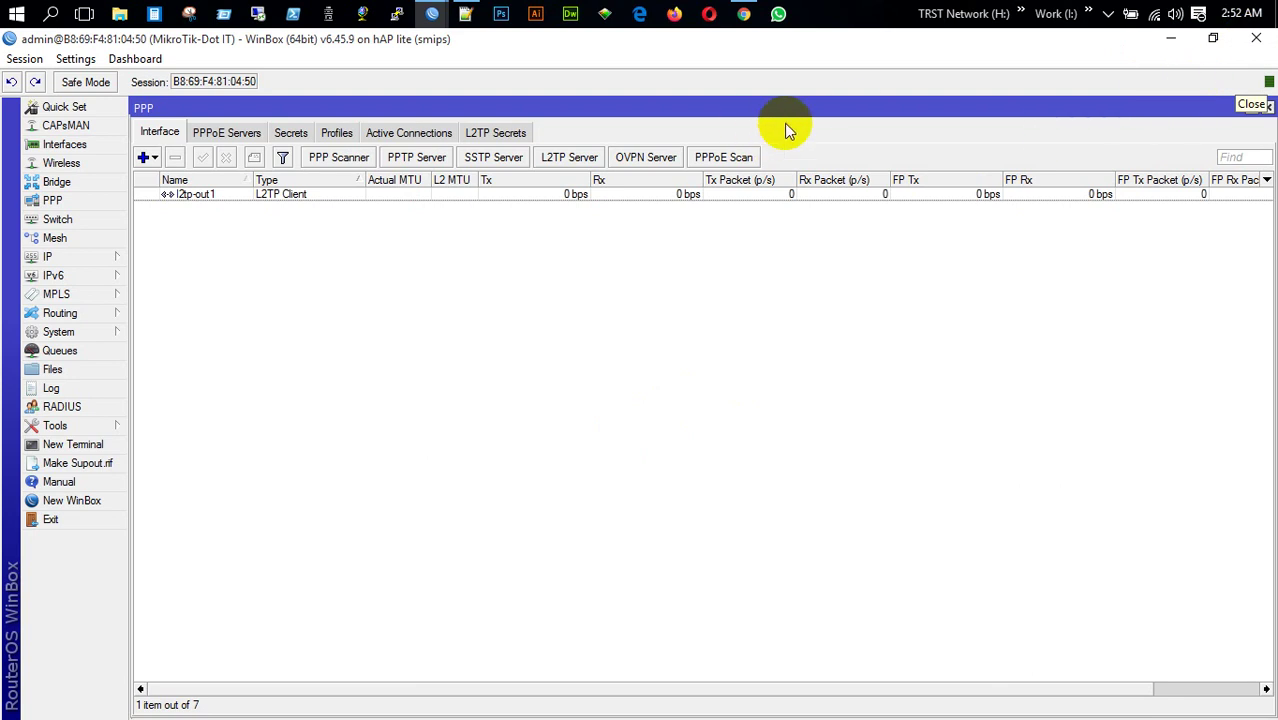
Reset the 192.168.10.51 router with No Default Configuration, then cancel reconnecting
click(1258, 40)
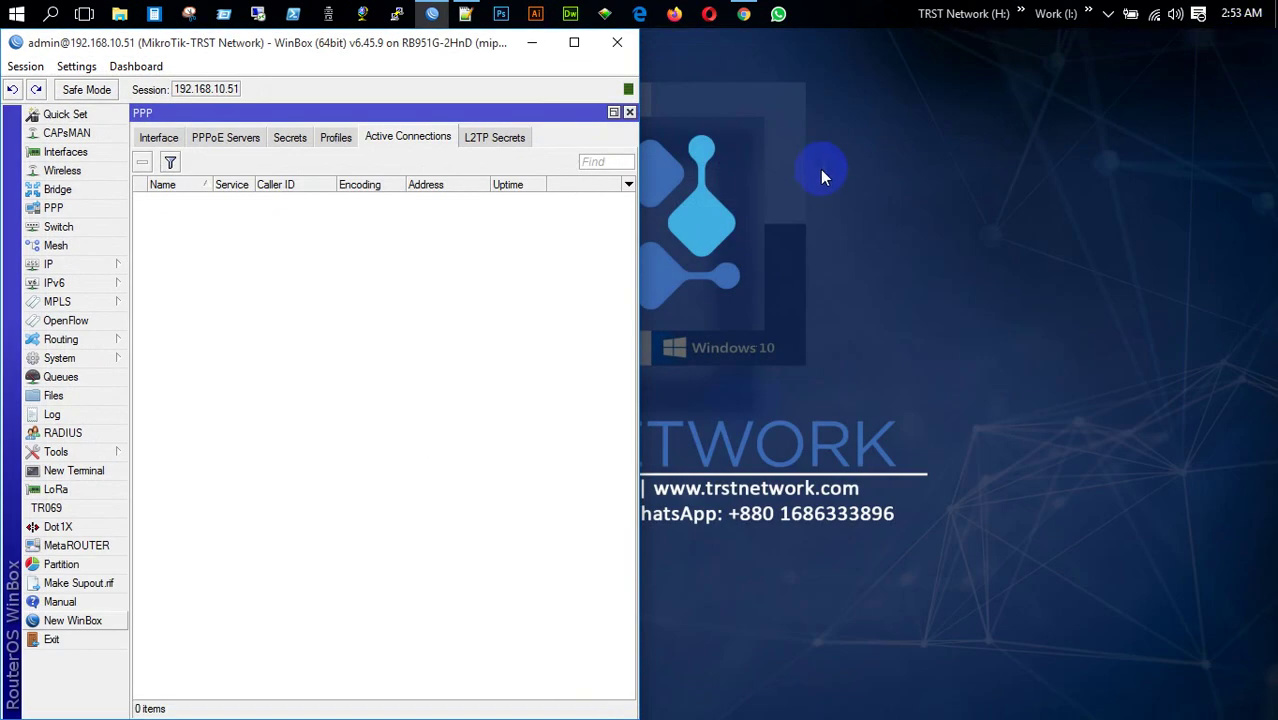
click(574, 42)
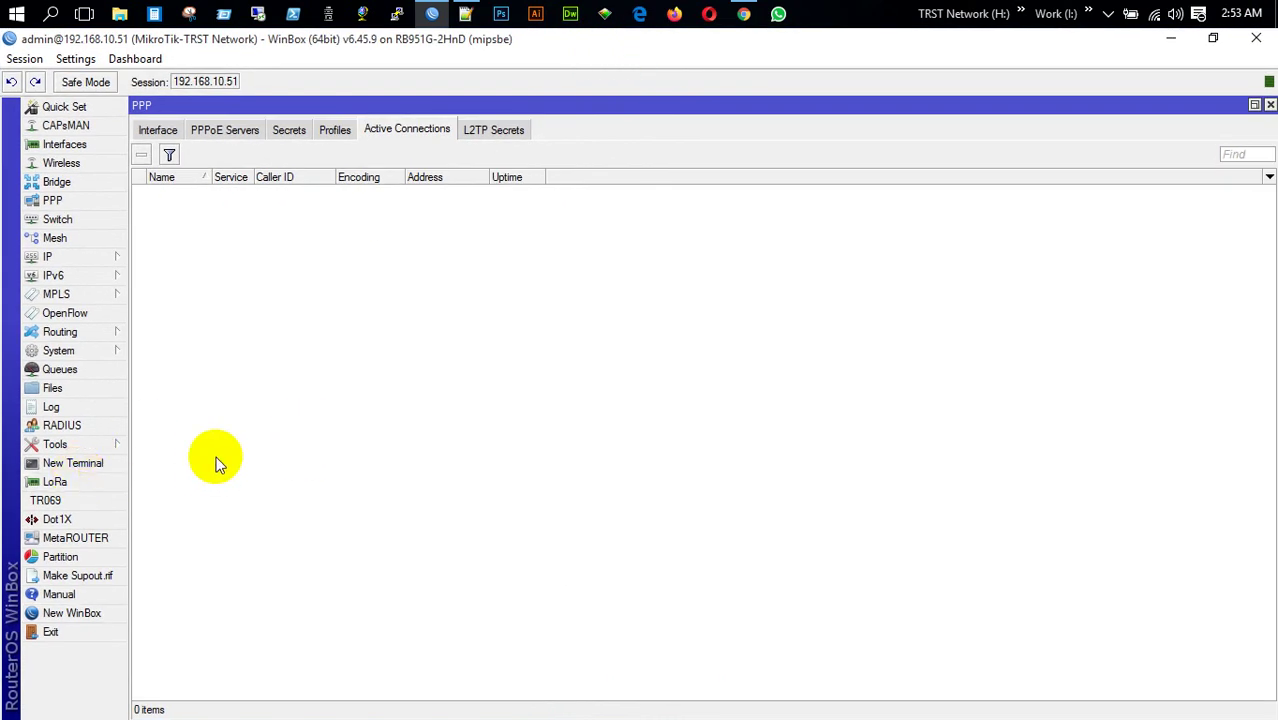
click(60, 352)
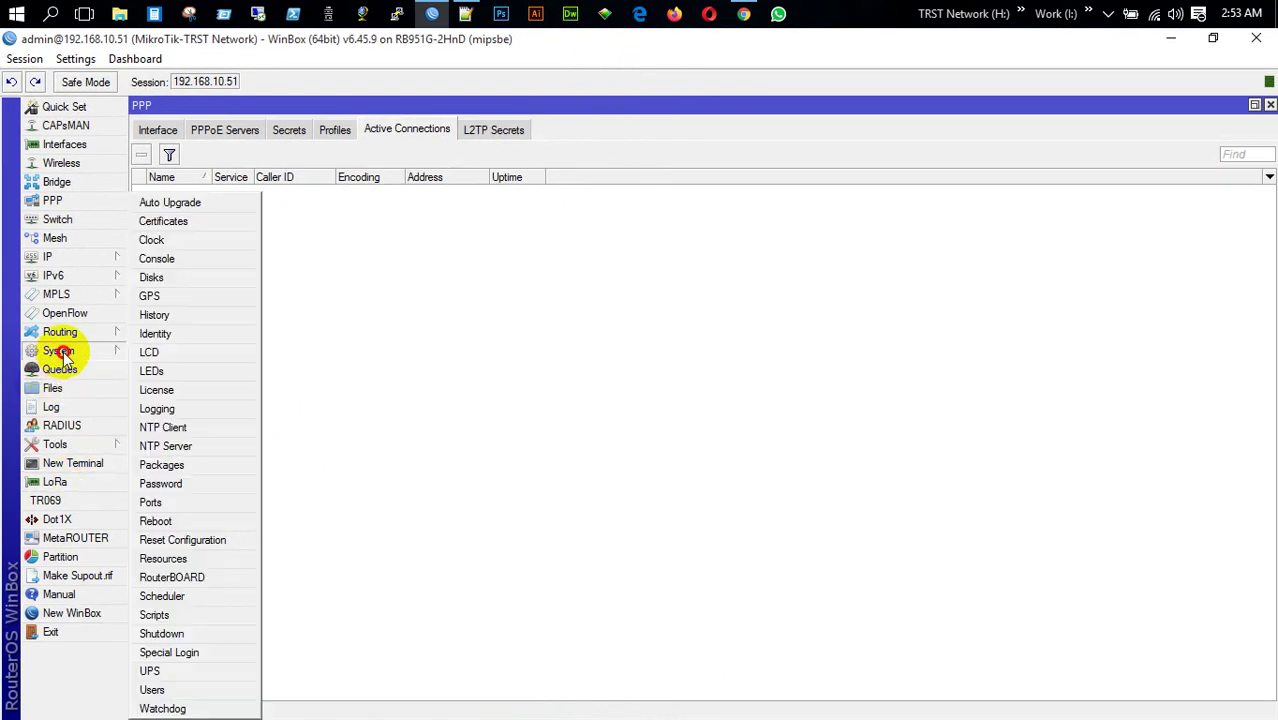
click(180, 540)
click(330, 414)
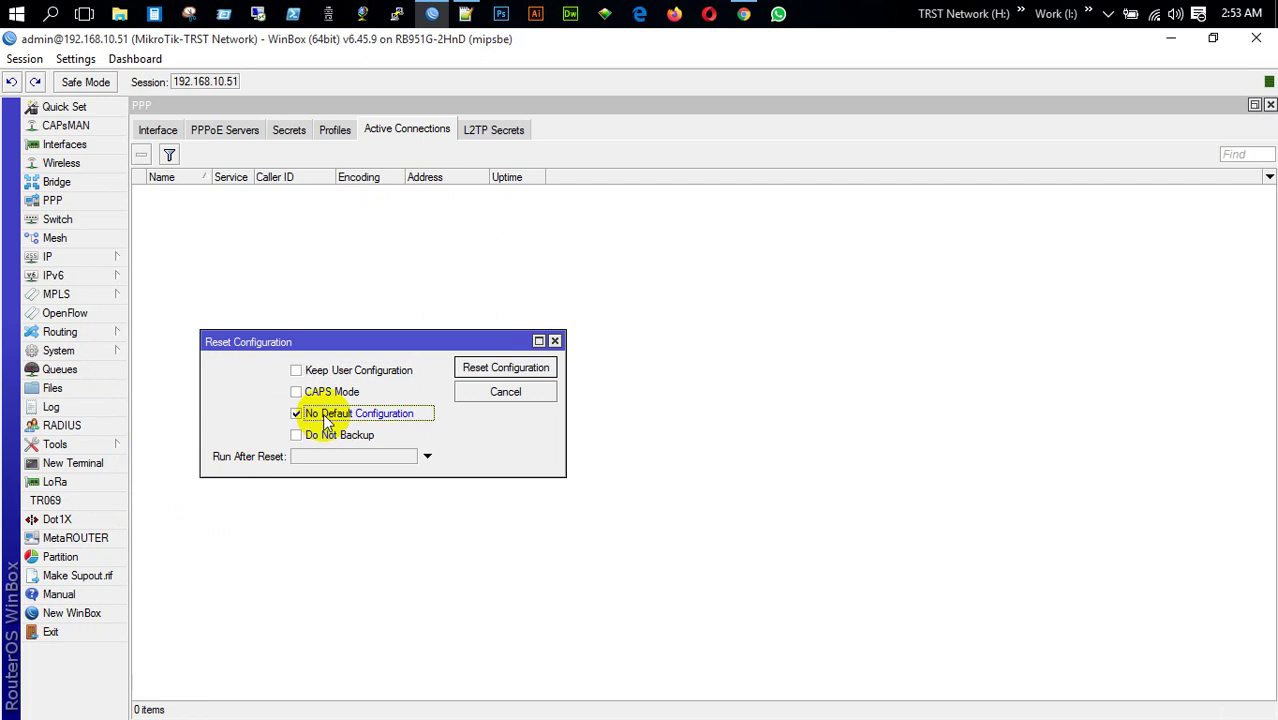
click(493, 368)
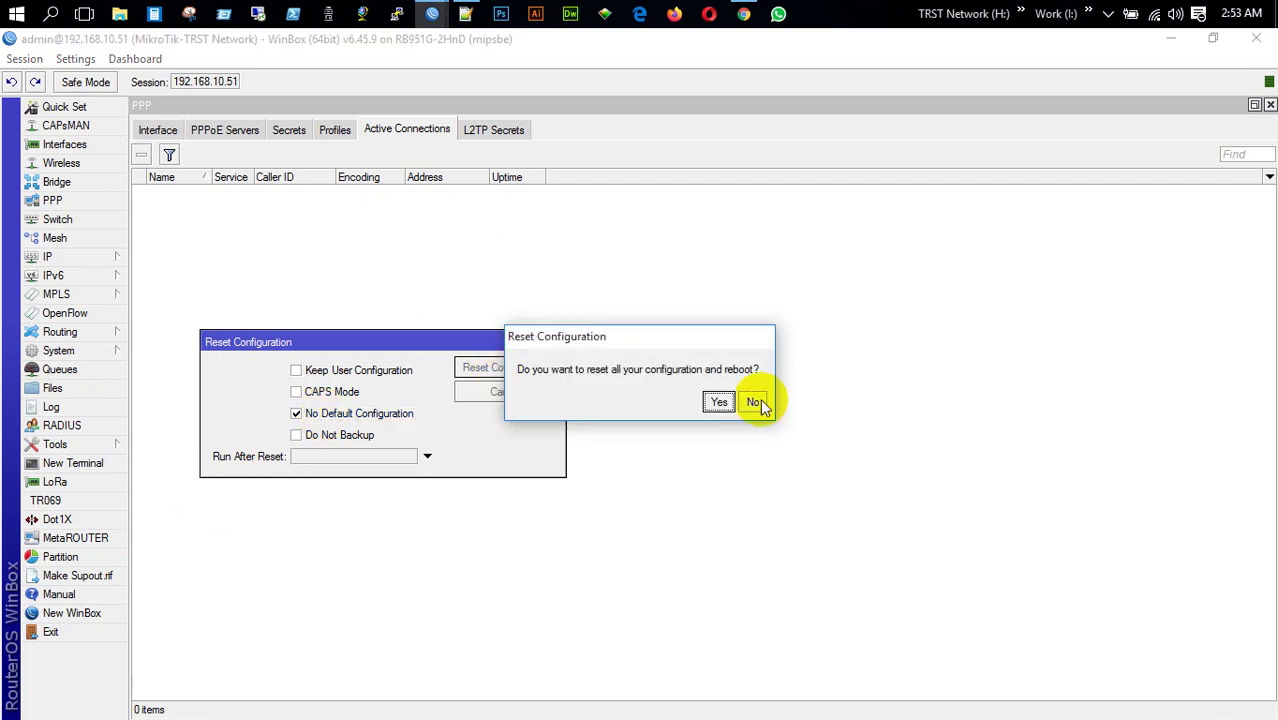
click(719, 402)
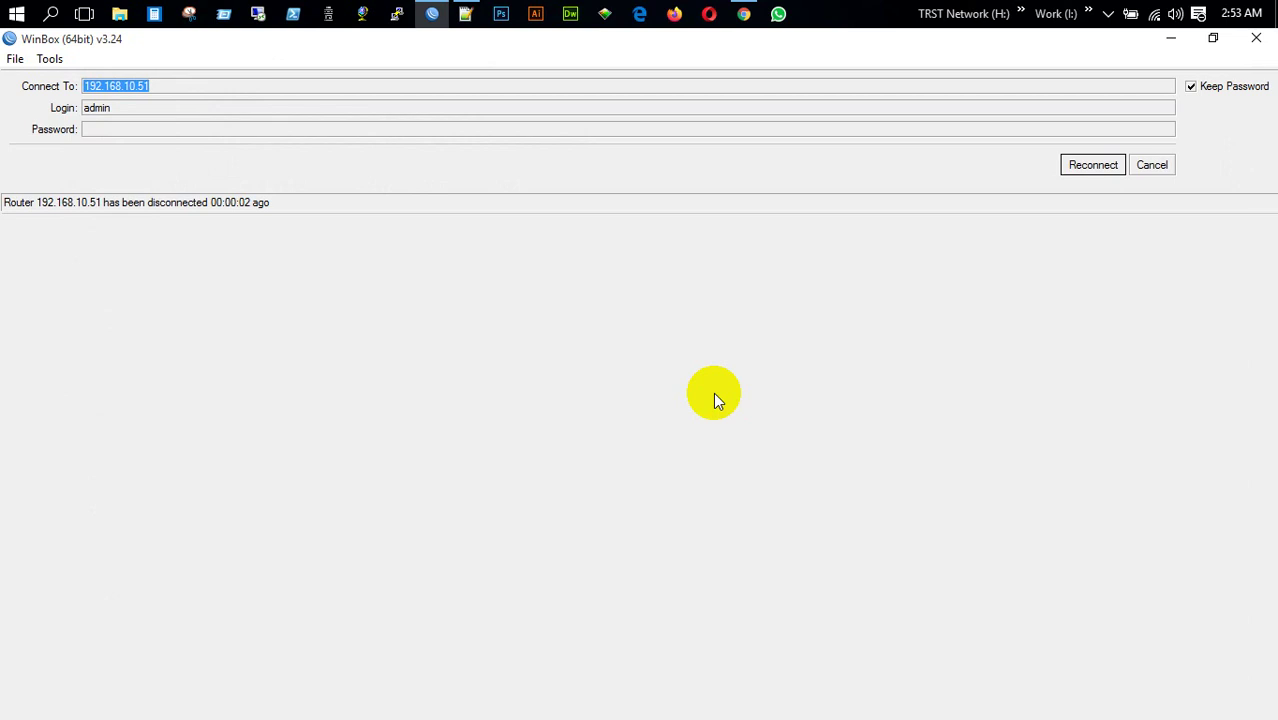
click(1143, 166)
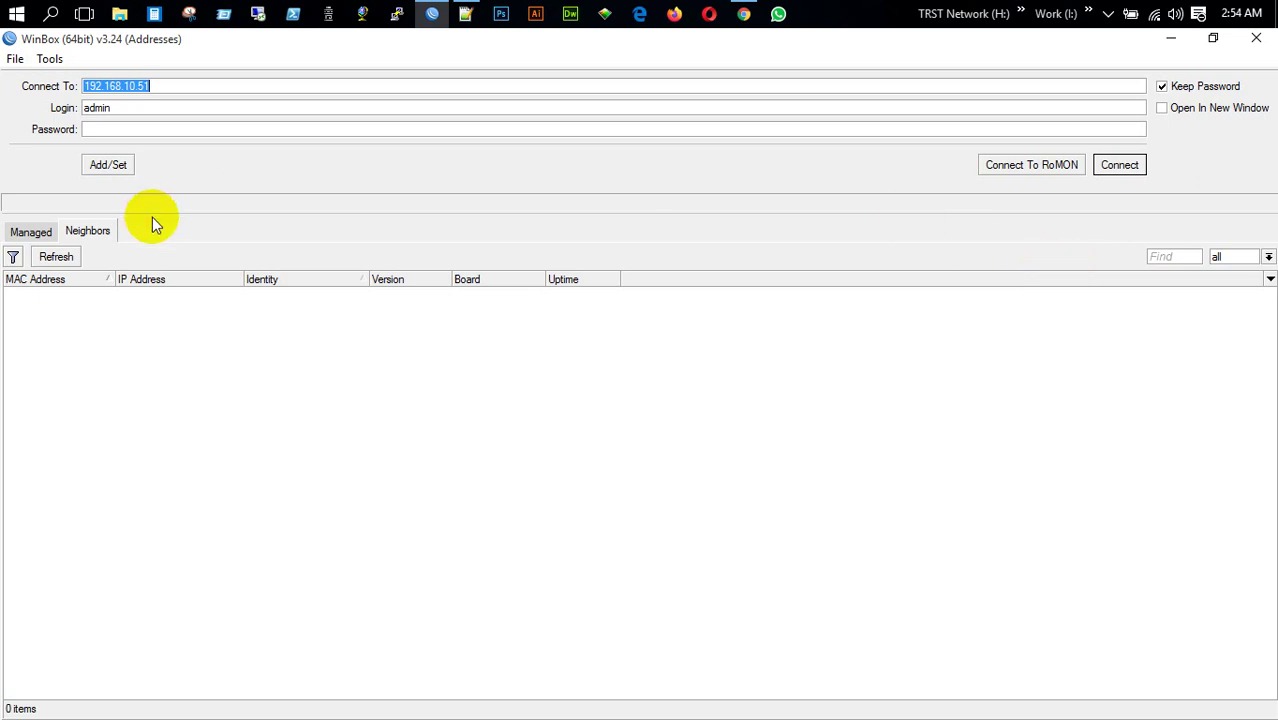
Refresh neighbors and log in to the reset router CC:2D:E0:0A:89:CC
click(64, 257)
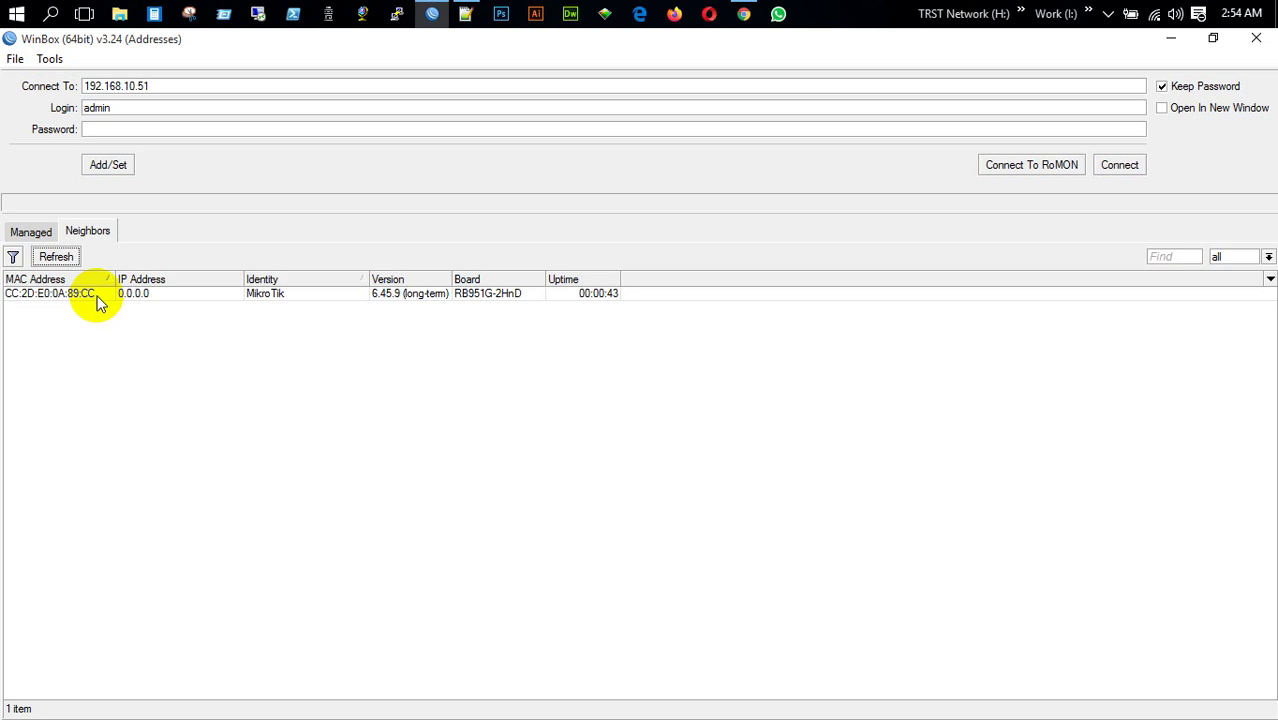
click(90, 305)
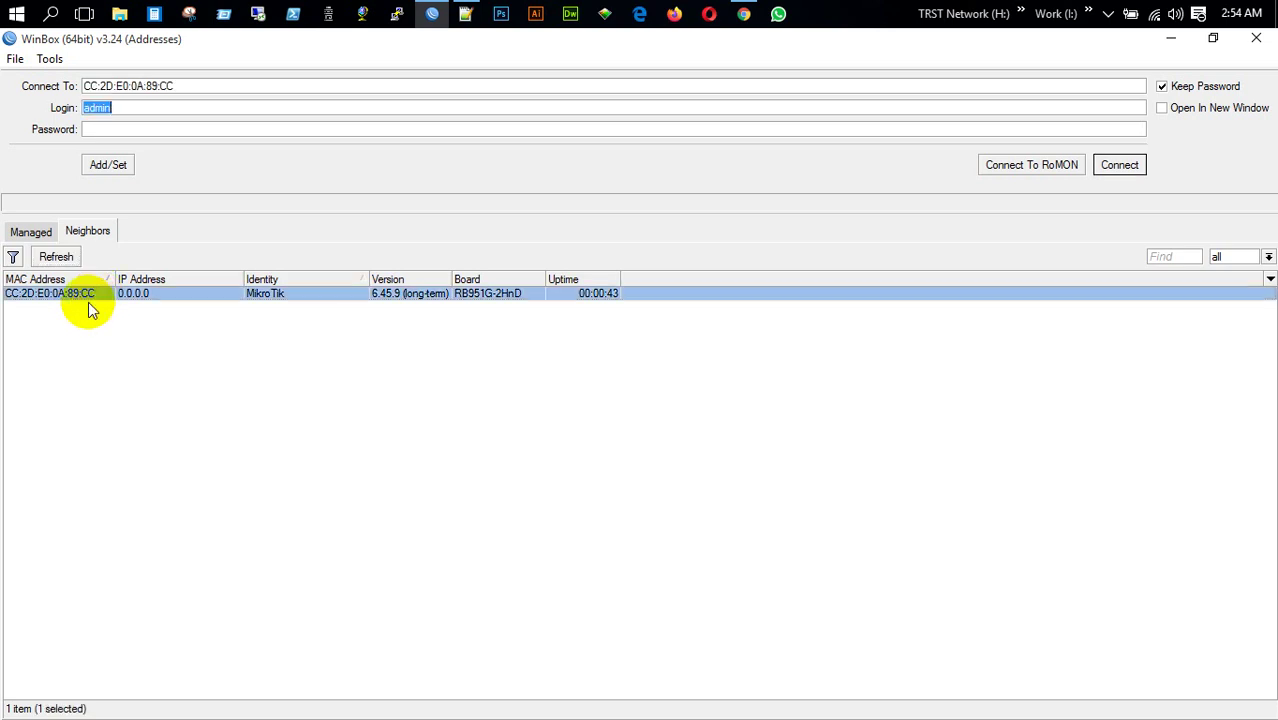
click(1118, 165)
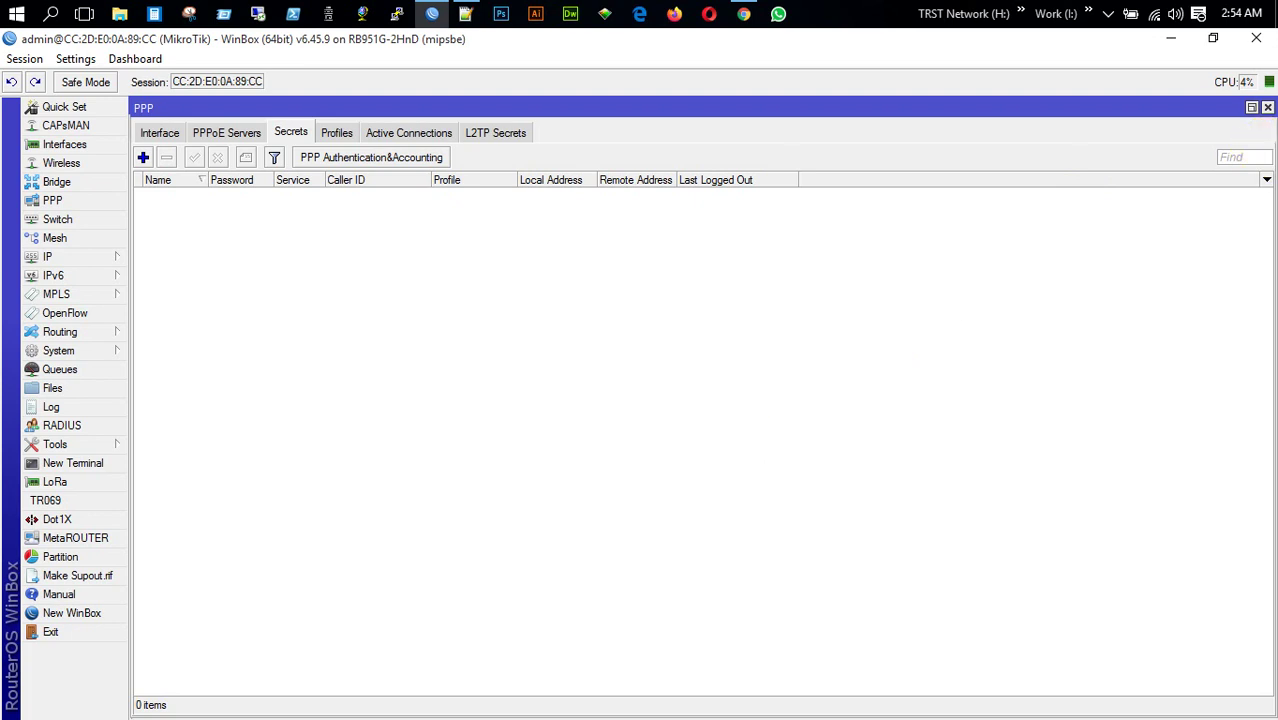
click(1267, 107)
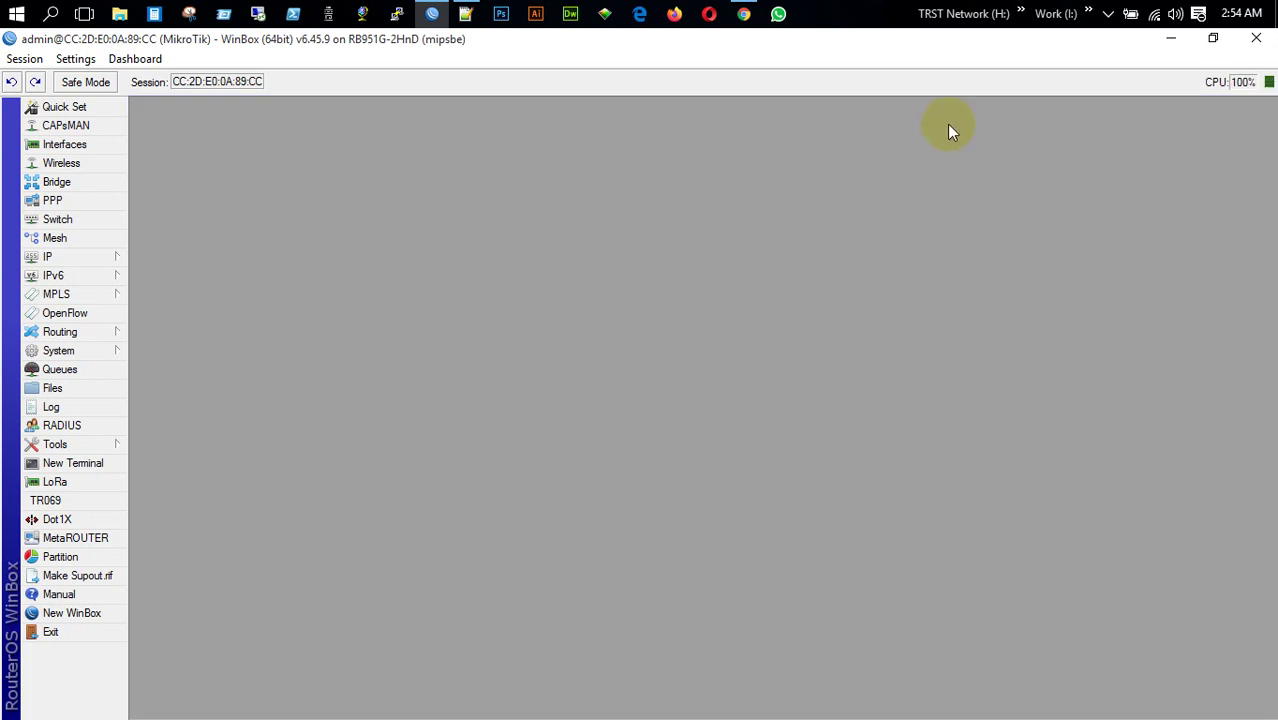
Rename interface ether2 to ether2-LAN
click(90, 146)
double_click(226, 207)
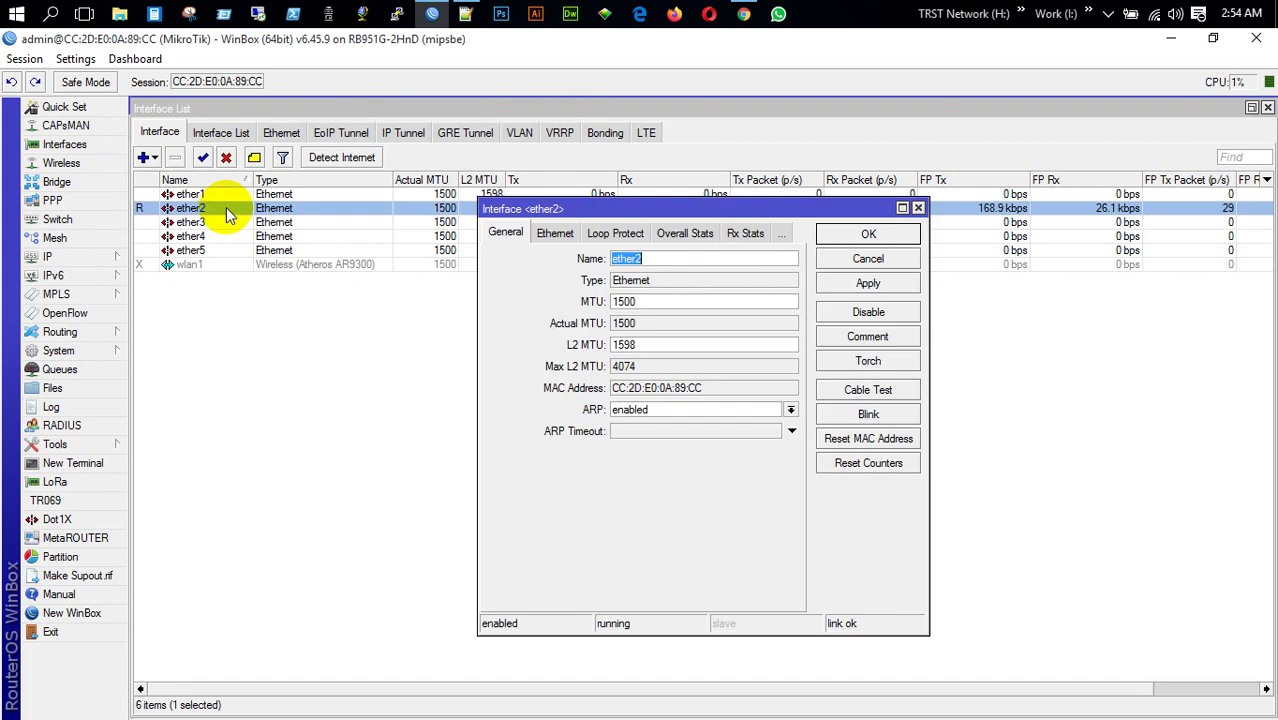
click(677, 257)
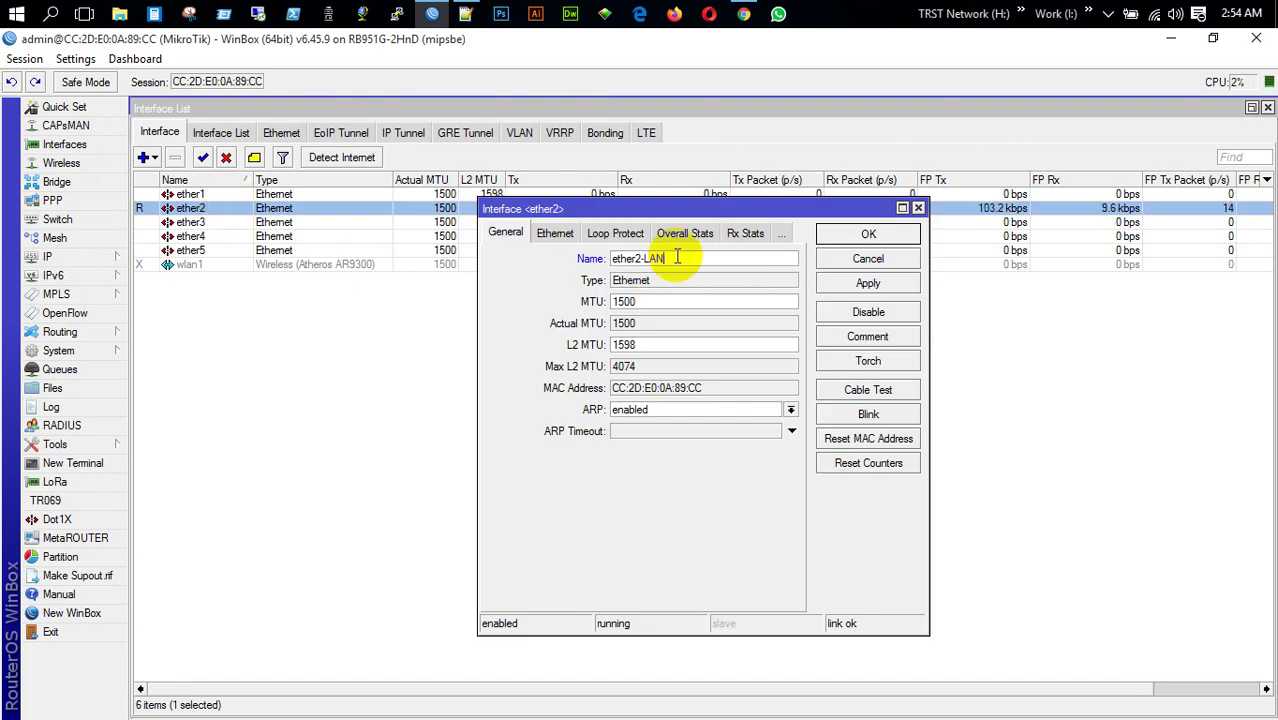
key(Return)
click(197, 265)
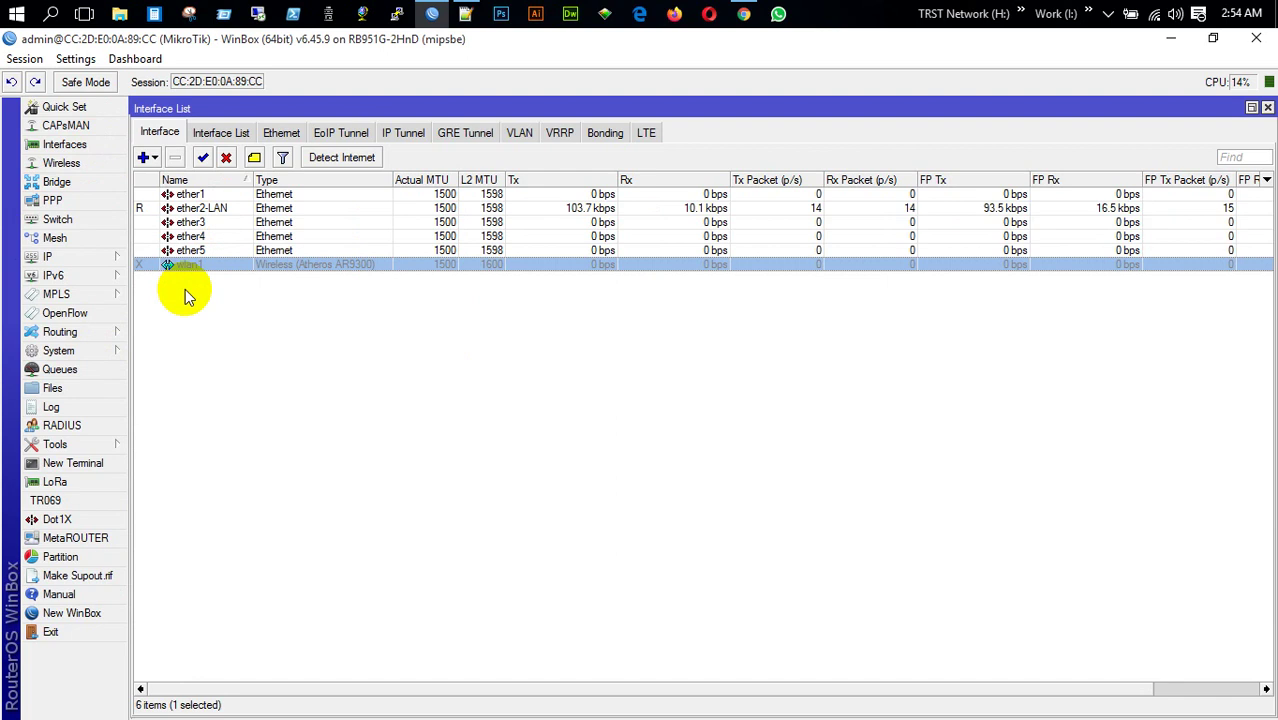
In Quick Set, join wlan1 to the TRST Network Office AP using the WiFi password
click(66, 107)
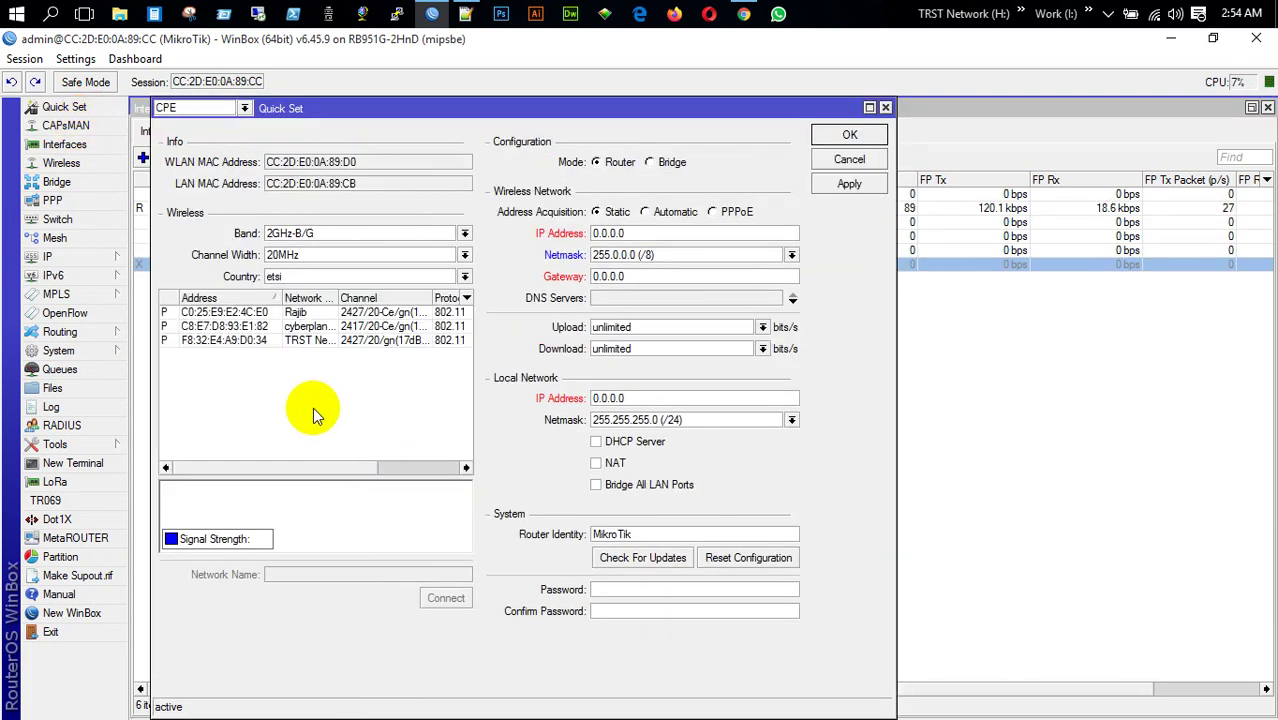
click(314, 381)
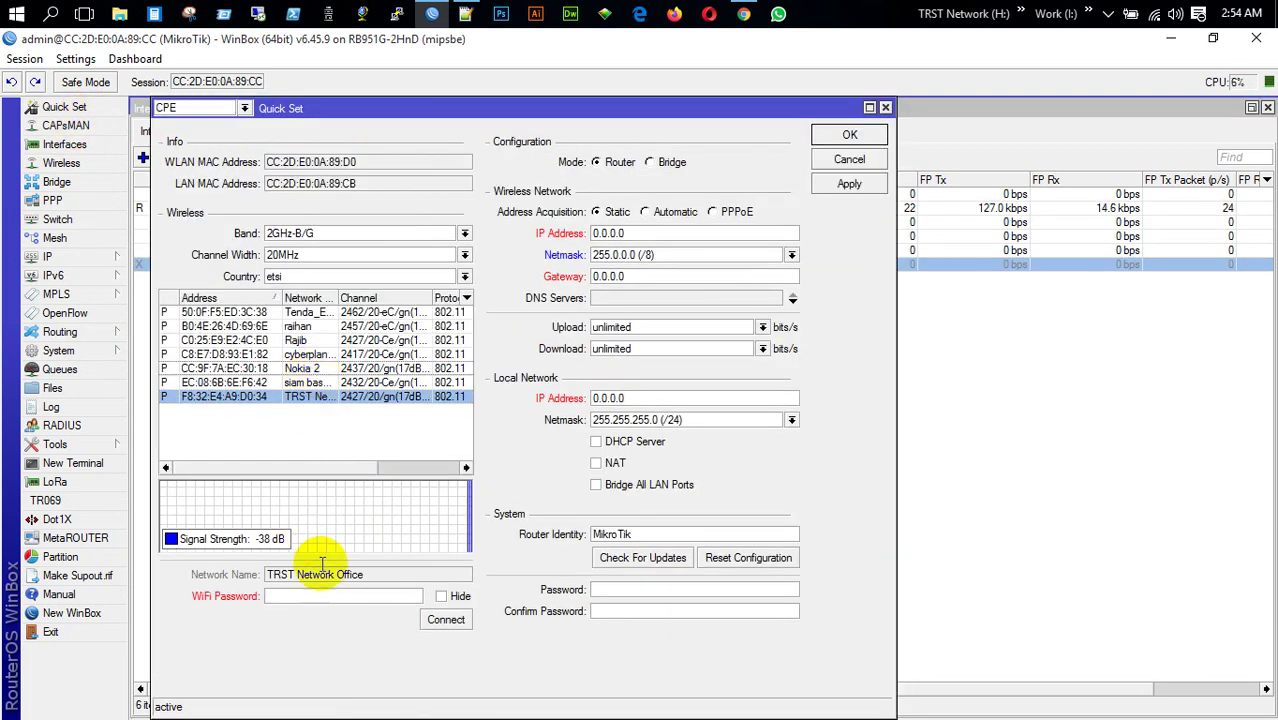
click(445, 597)
click(388, 597)
text(*)
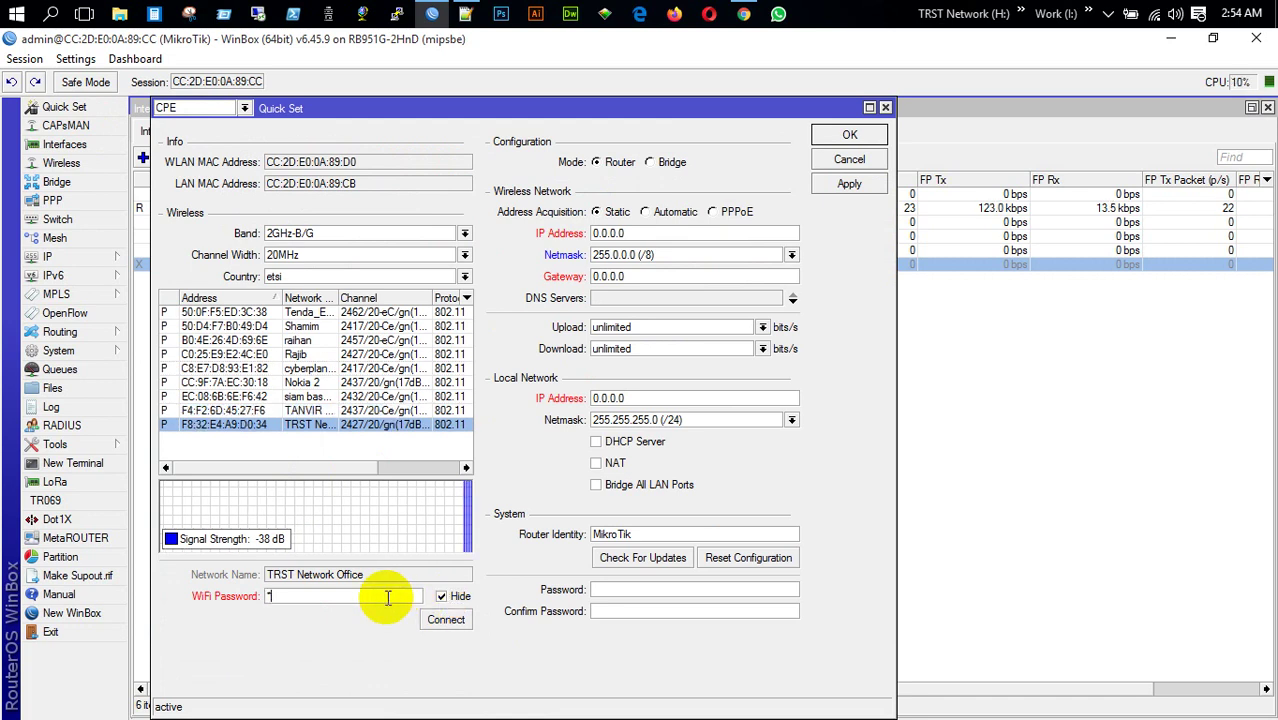
text(**)
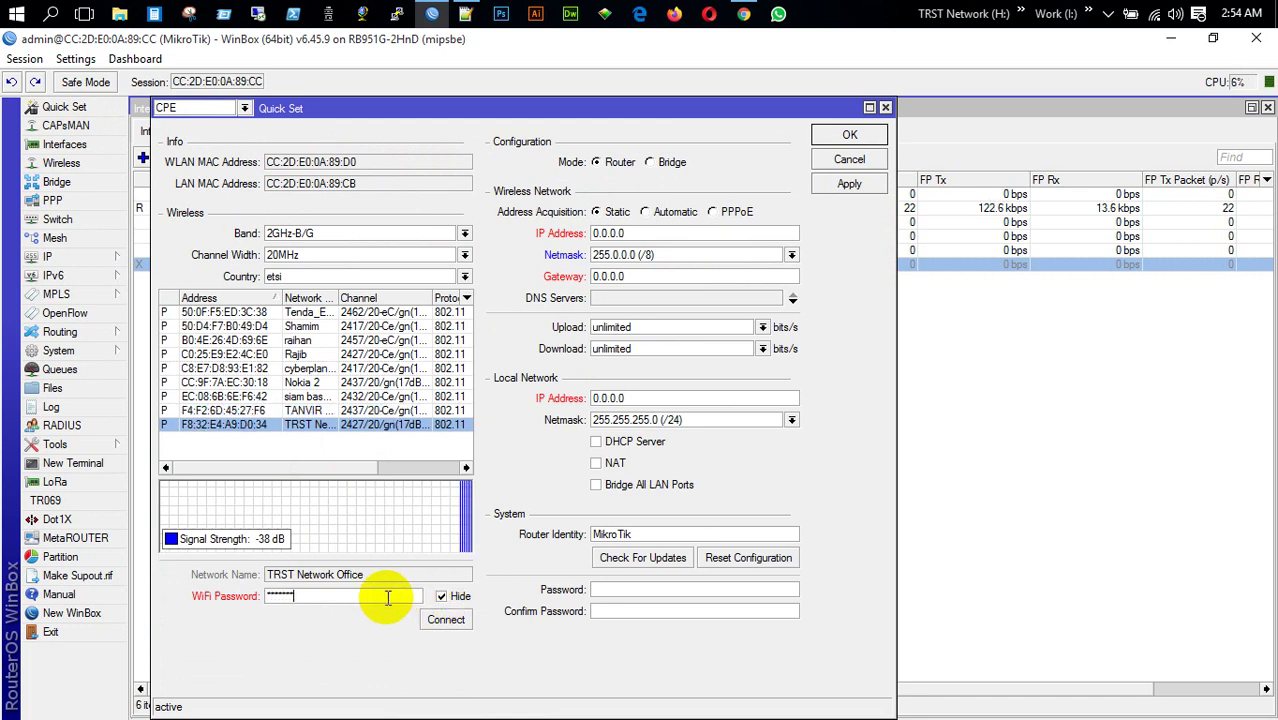
text(**)
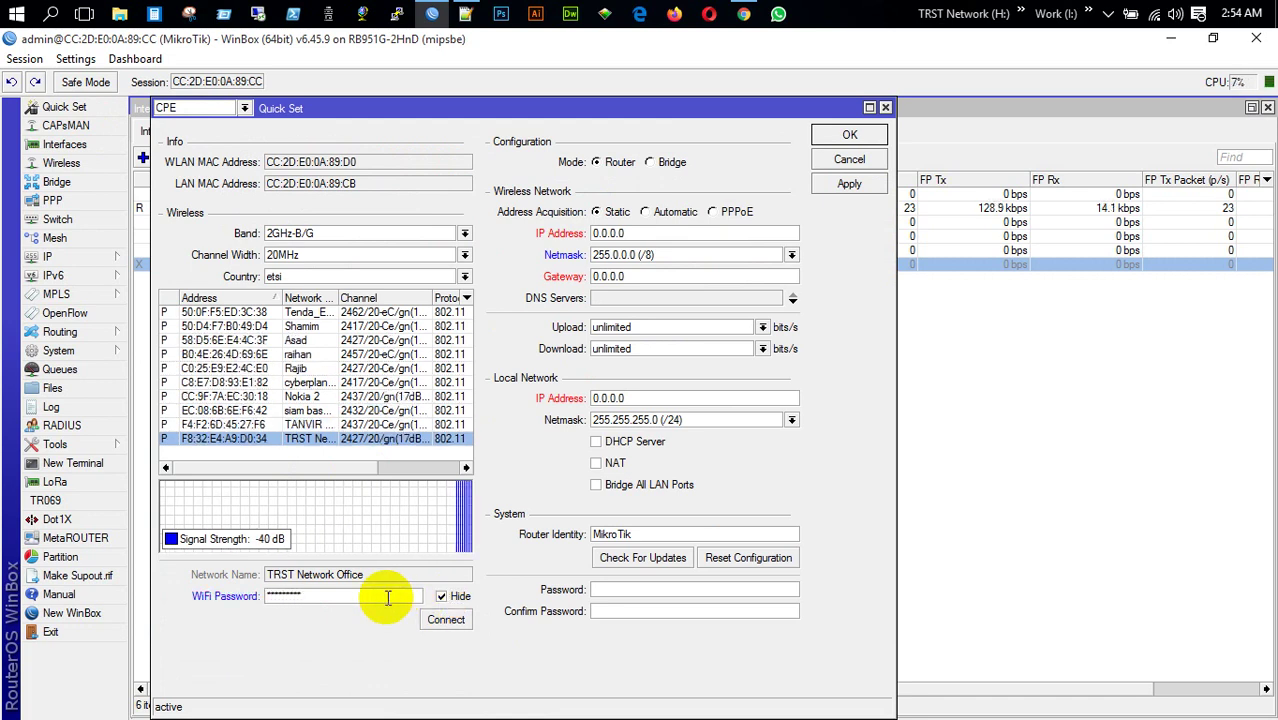
text(*)
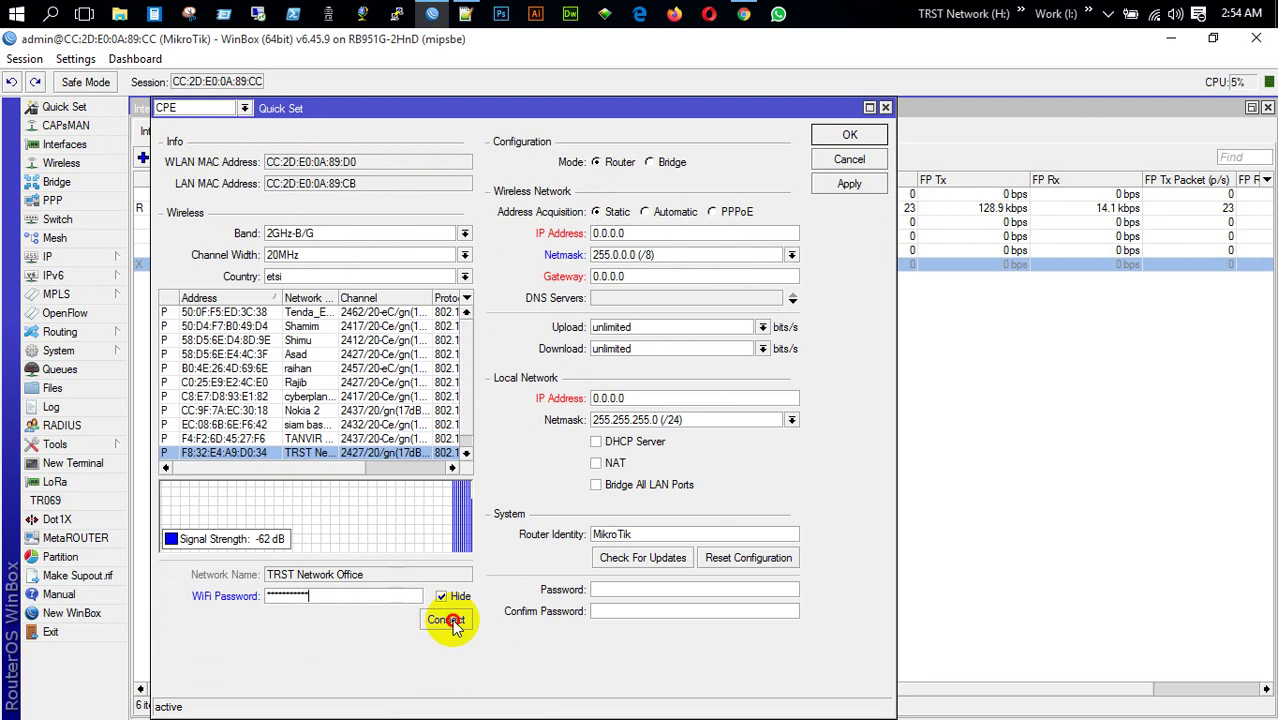
click(447, 618)
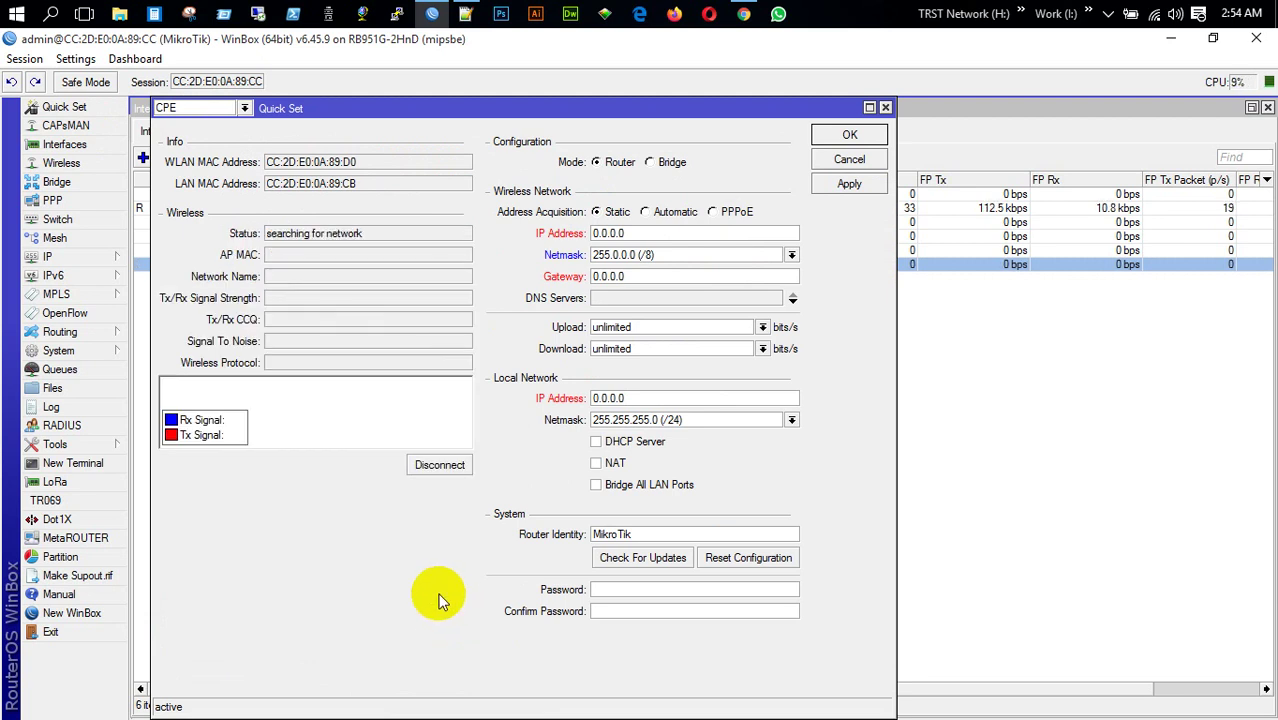
click(885, 107)
Add a DHCP client on wlan1, which leases 192.168.10.51/24
click(80, 258)
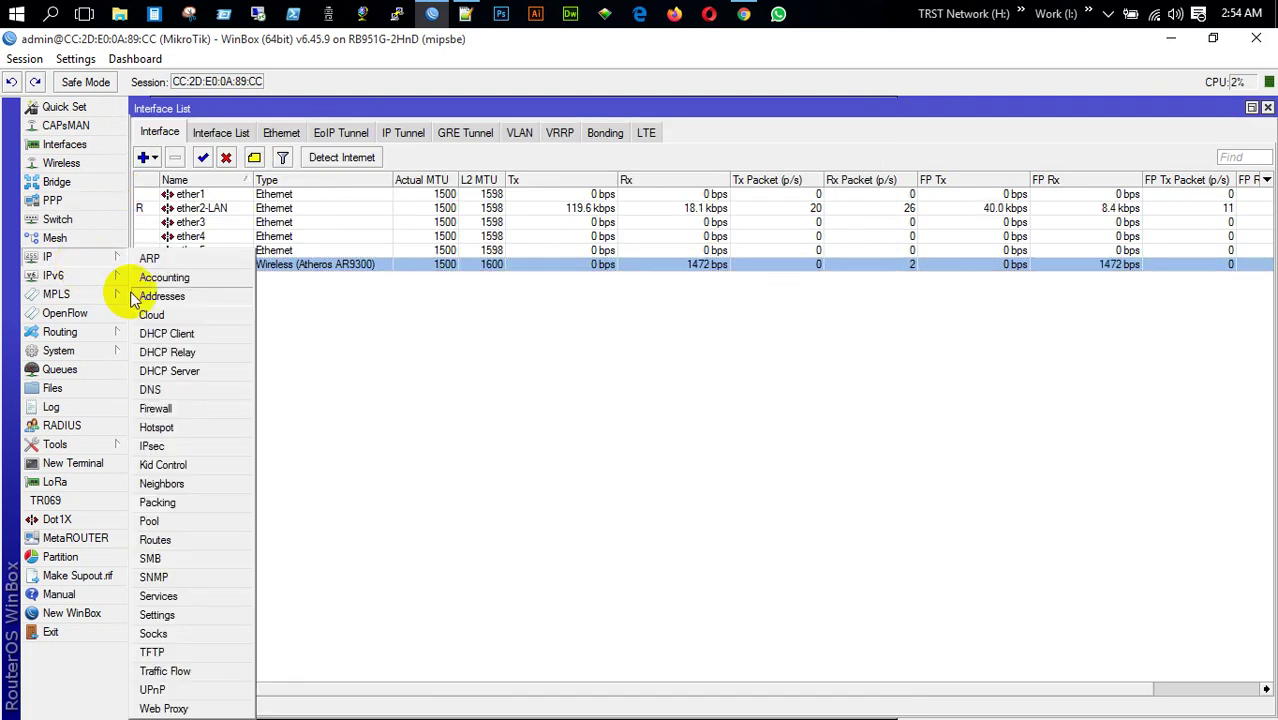
click(180, 333)
click(209, 293)
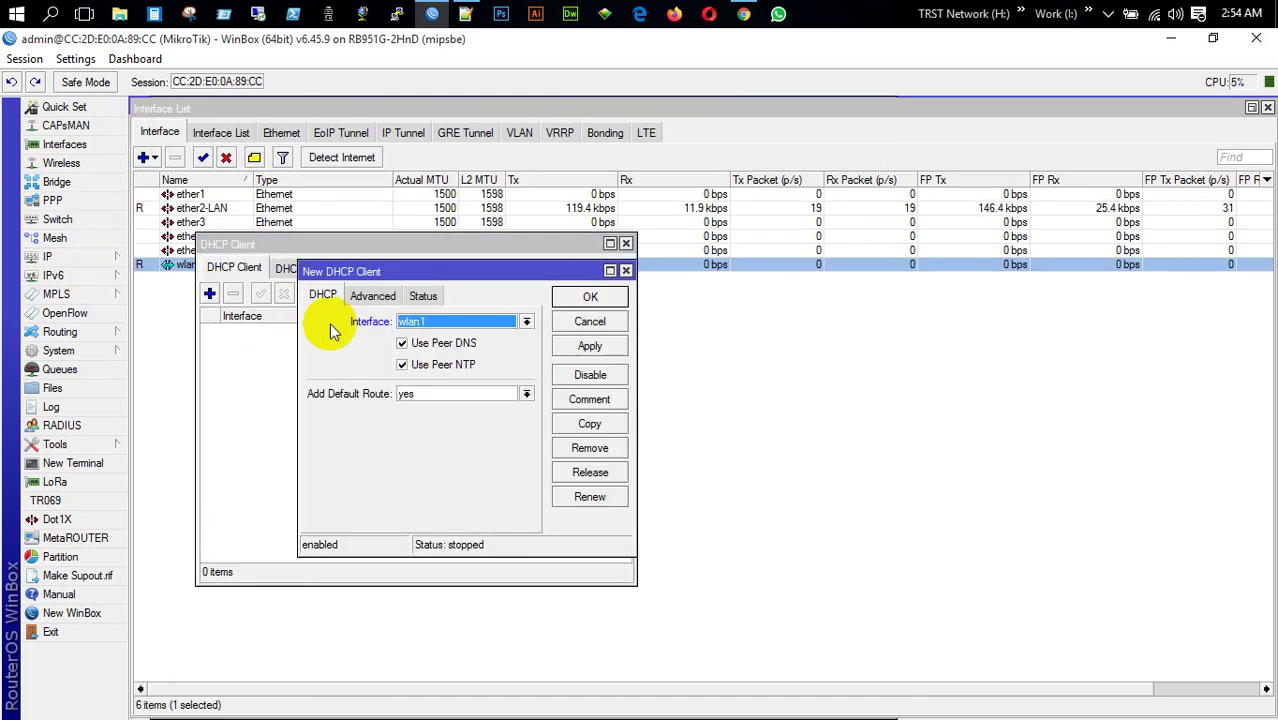
click(589, 297)
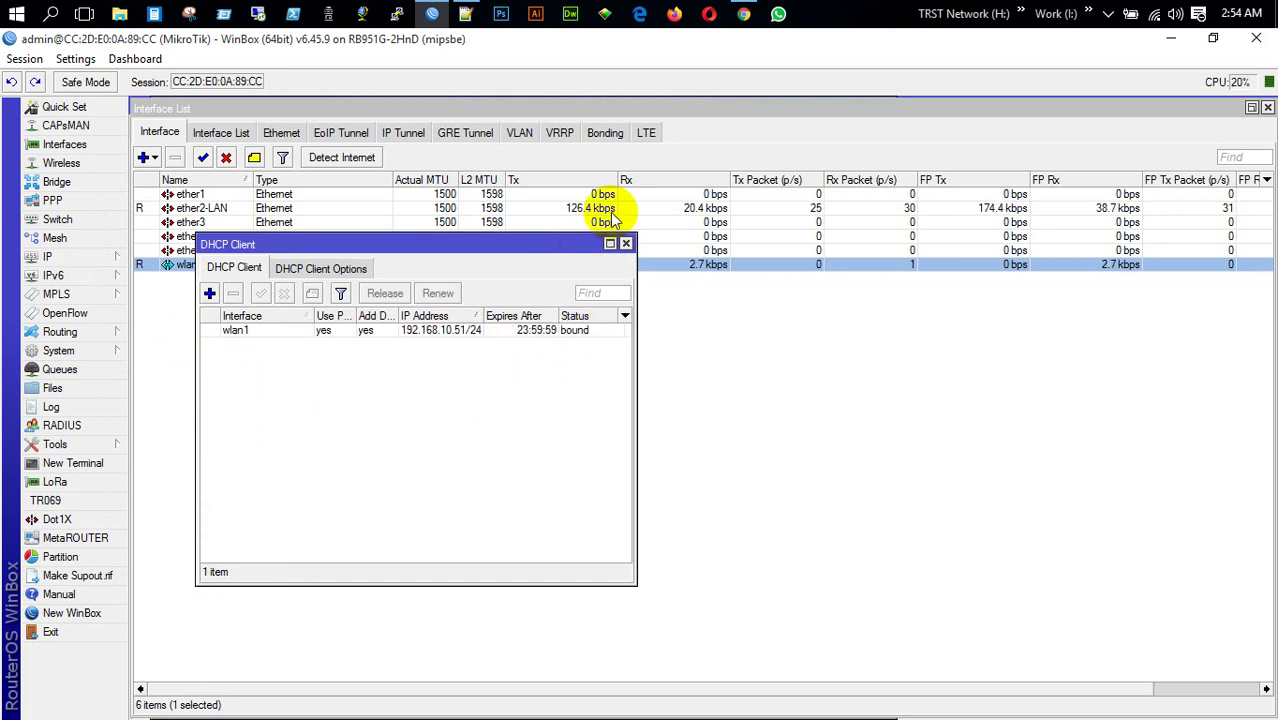
Assign address 172.16.0.1/24 to ether2-LAN and close the address list
click(626, 243)
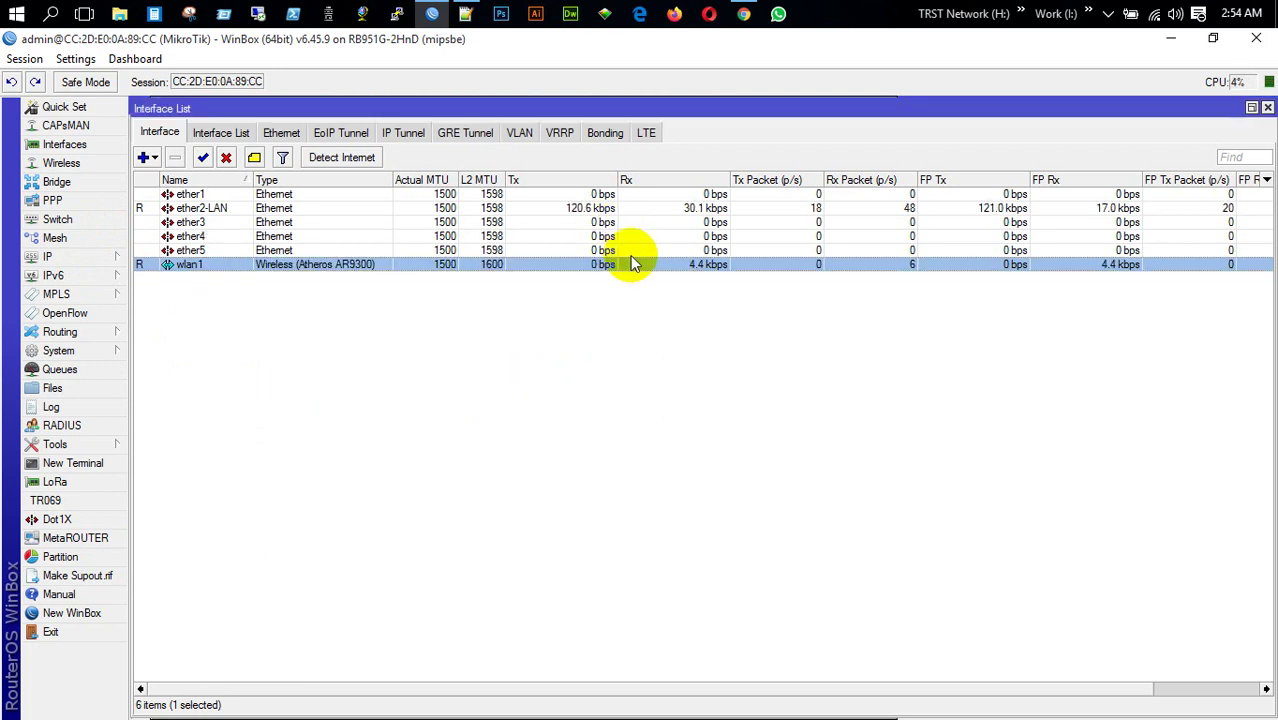
click(50, 256)
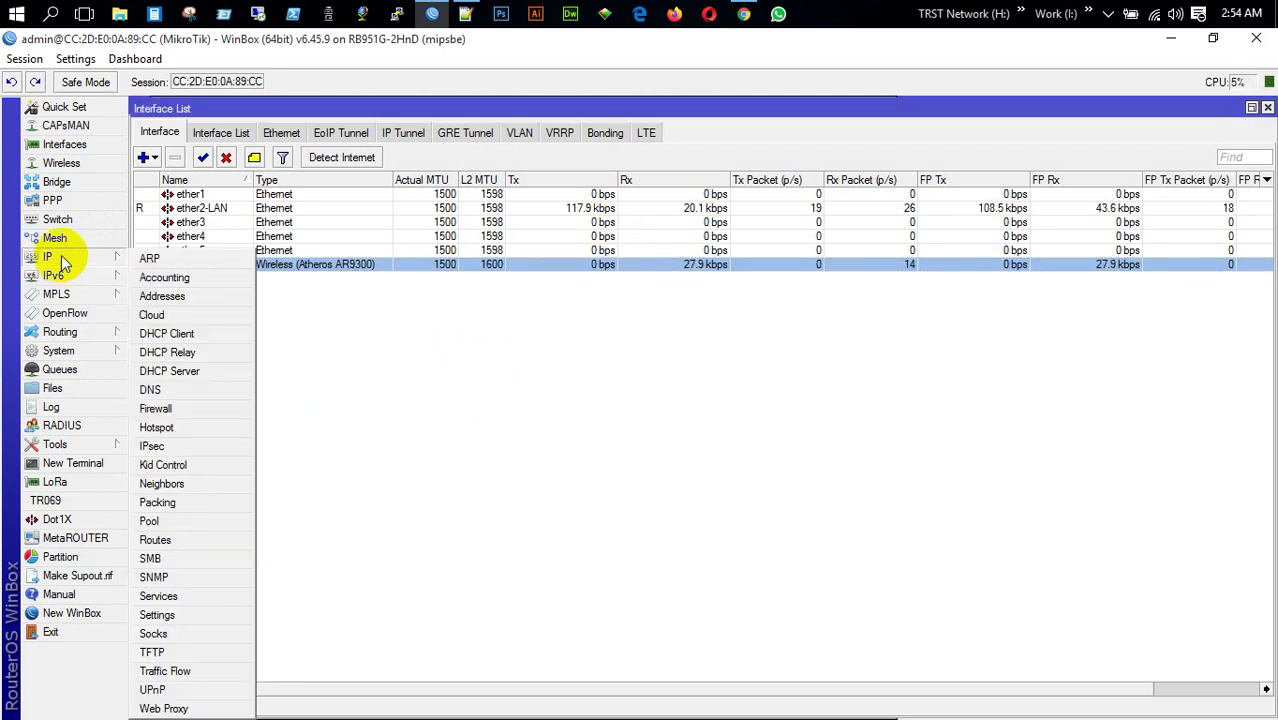
click(192, 309)
click(241, 274)
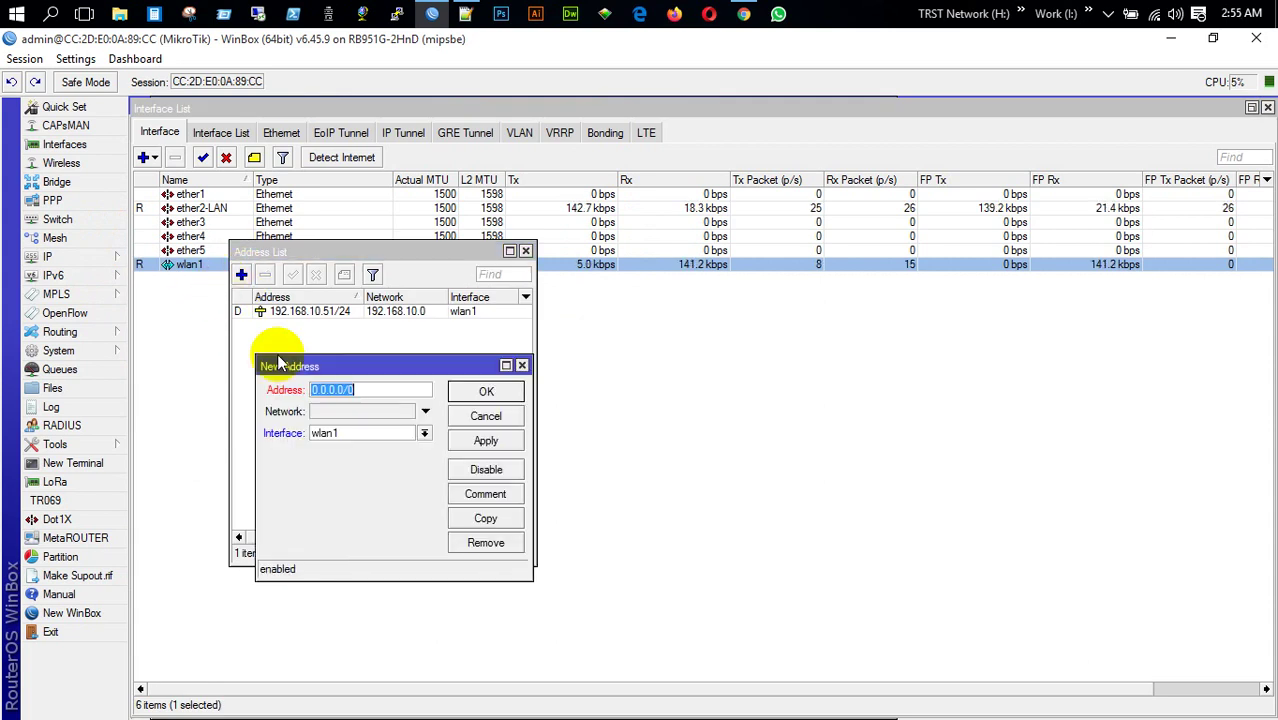
text(172.)
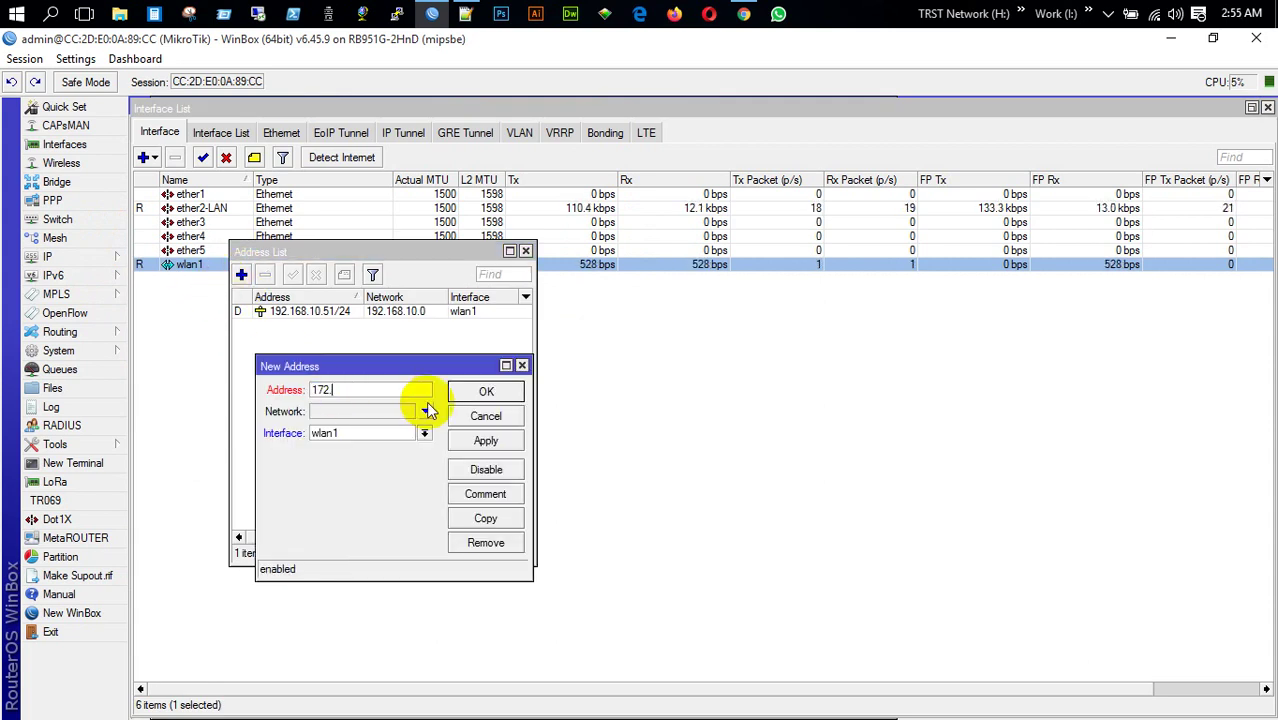
text(16.0.1)
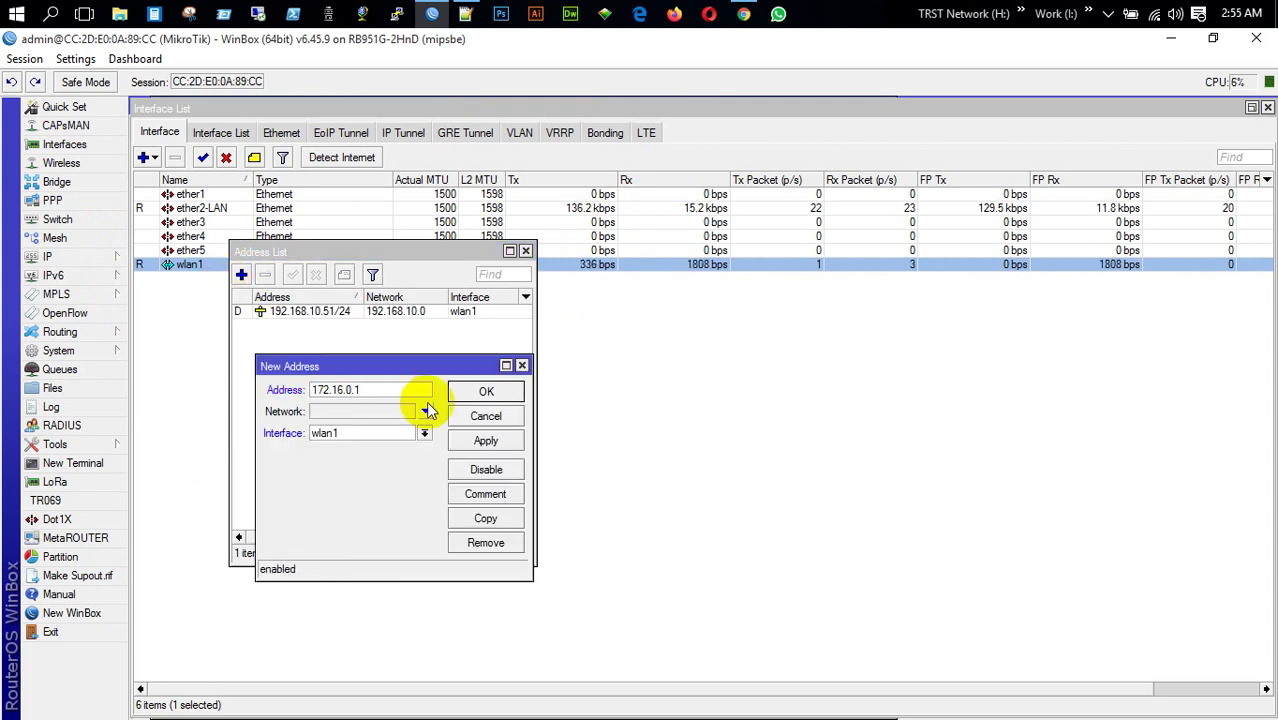
text(/24)
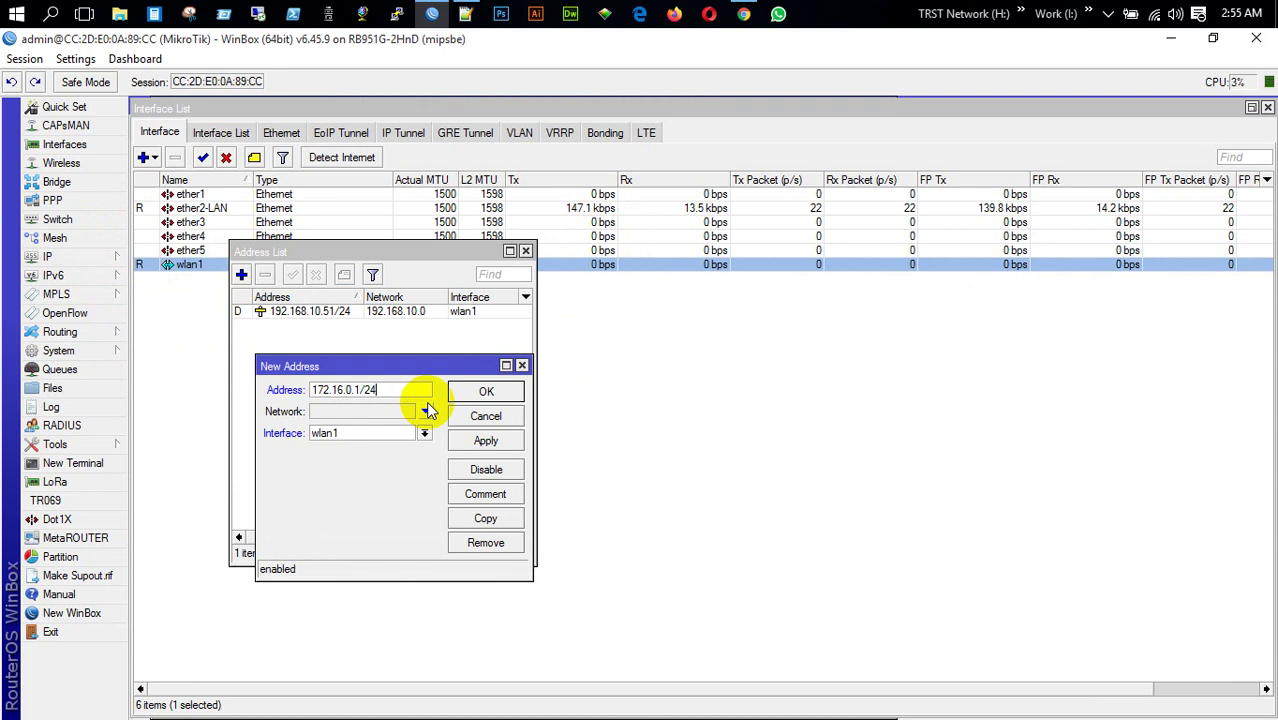
click(424, 433)
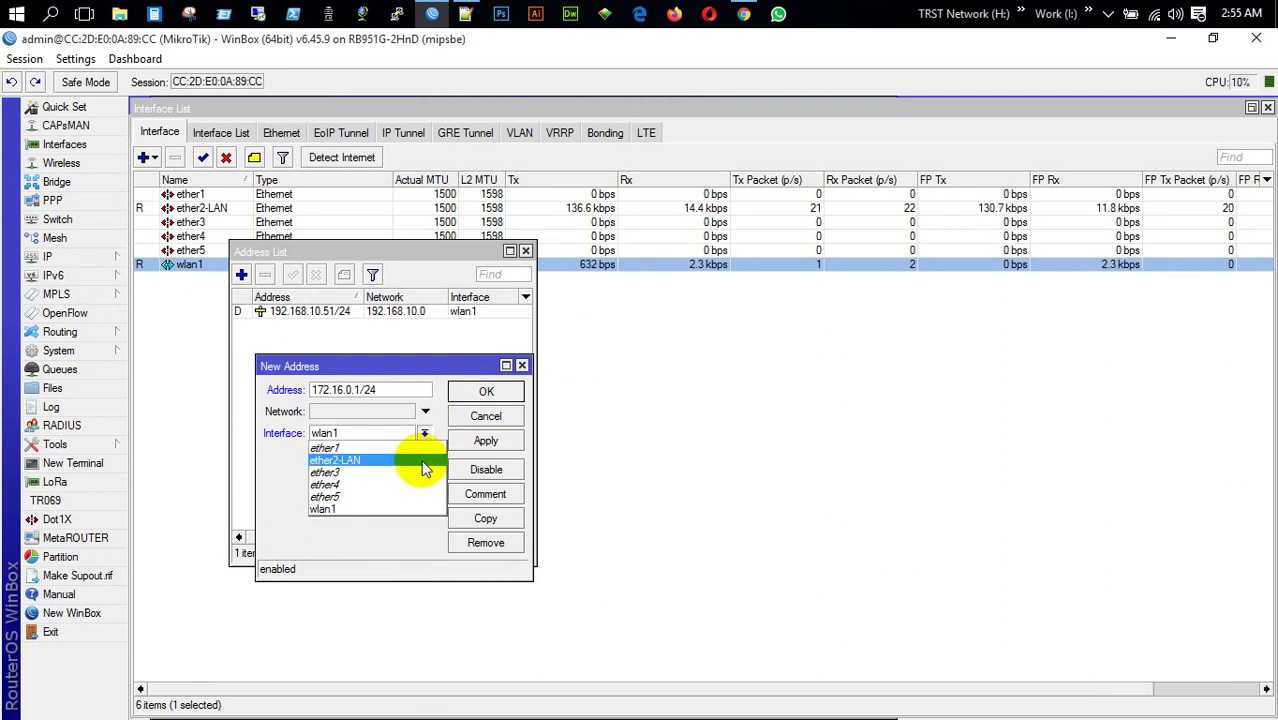
click(420, 460)
click(485, 441)
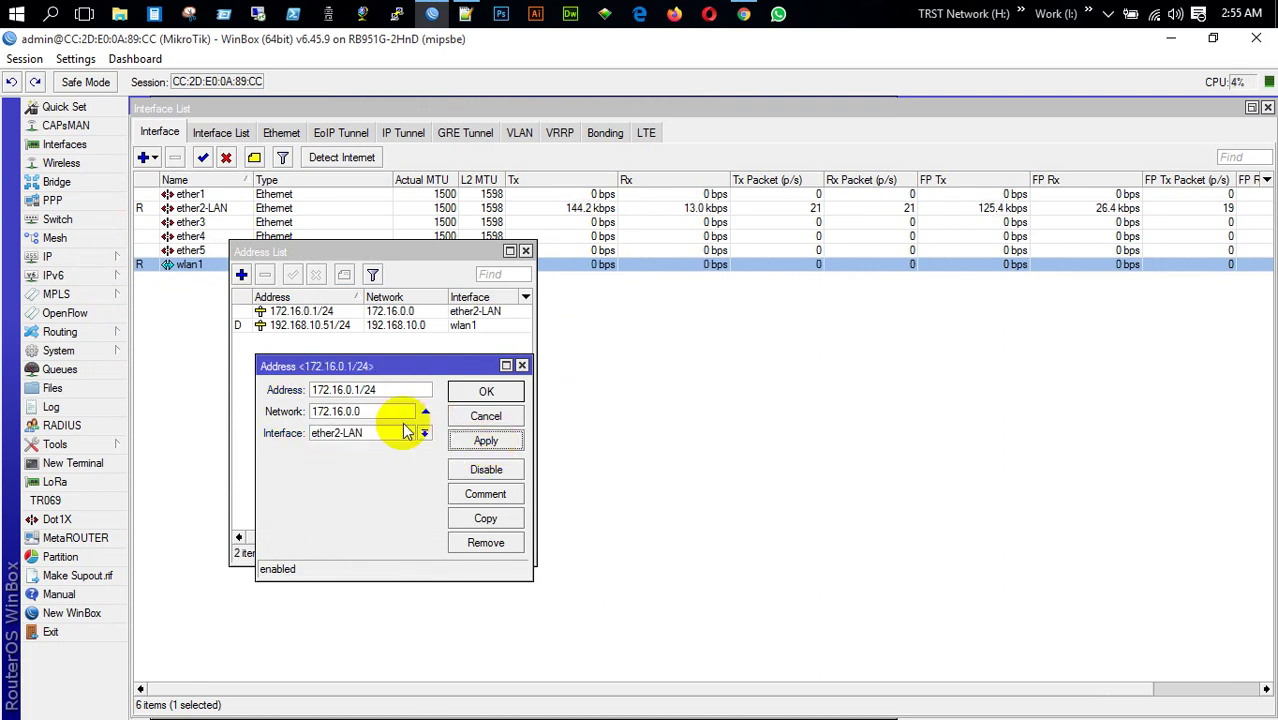
click(485, 393)
click(525, 251)
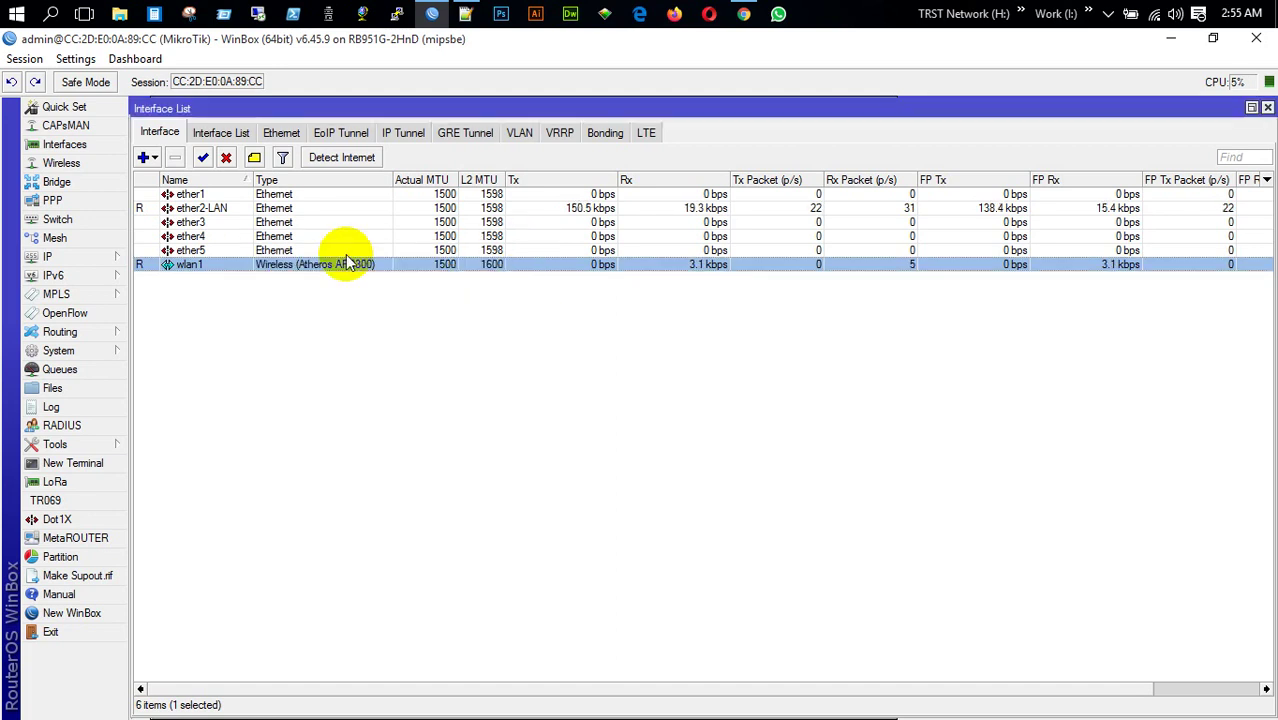
Add a srcnat masquerade NAT rule for source 172.16.0.0/24 and close Firewall
click(74, 254)
click(182, 408)
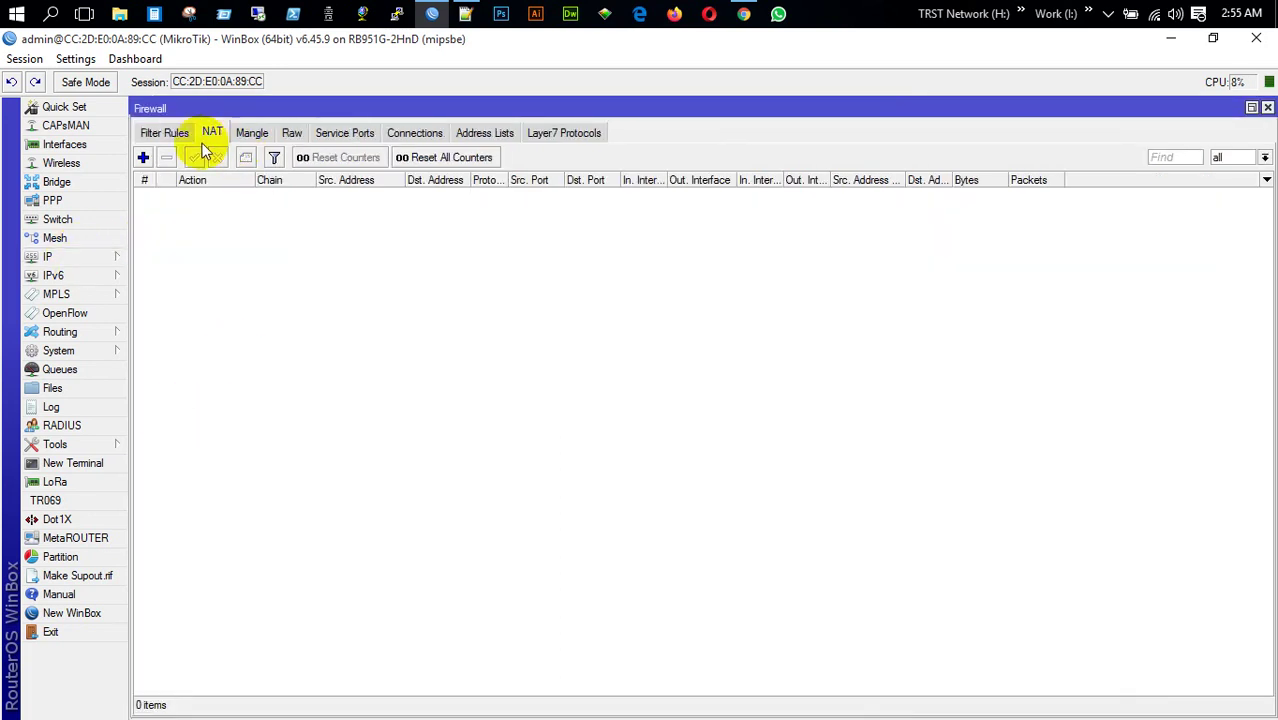
click(143, 157)
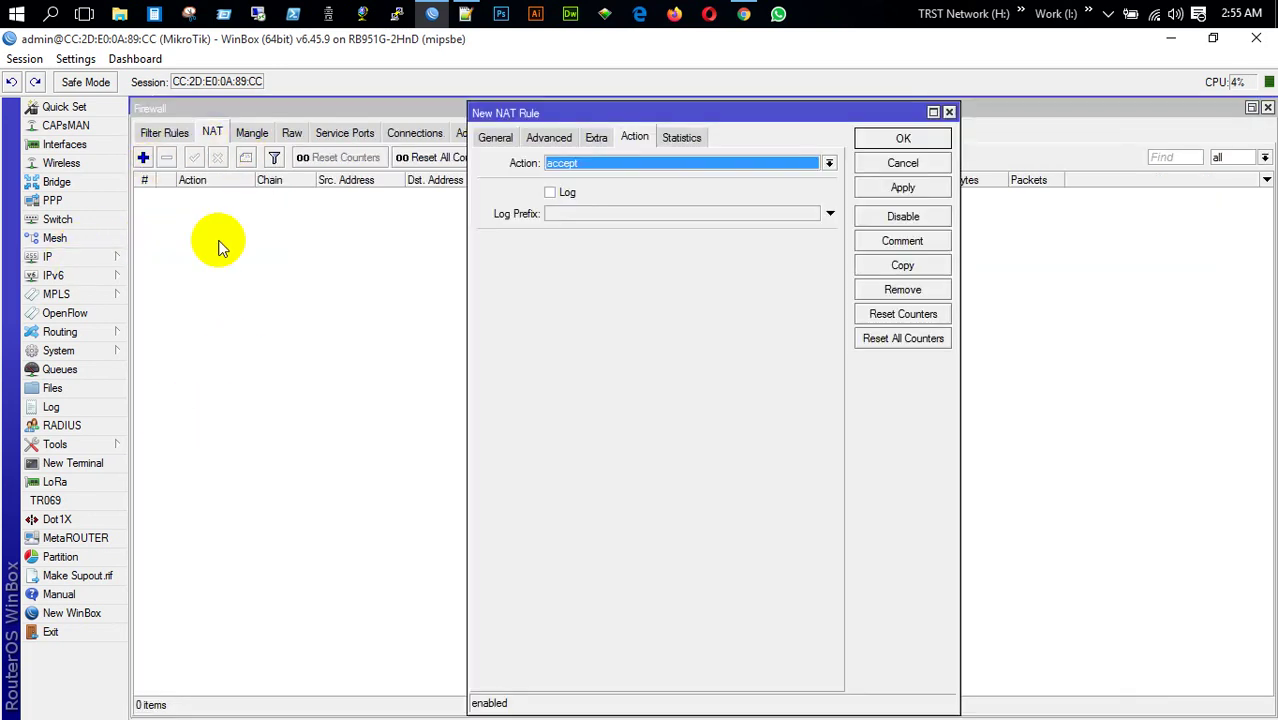
click(617, 171)
click(602, 249)
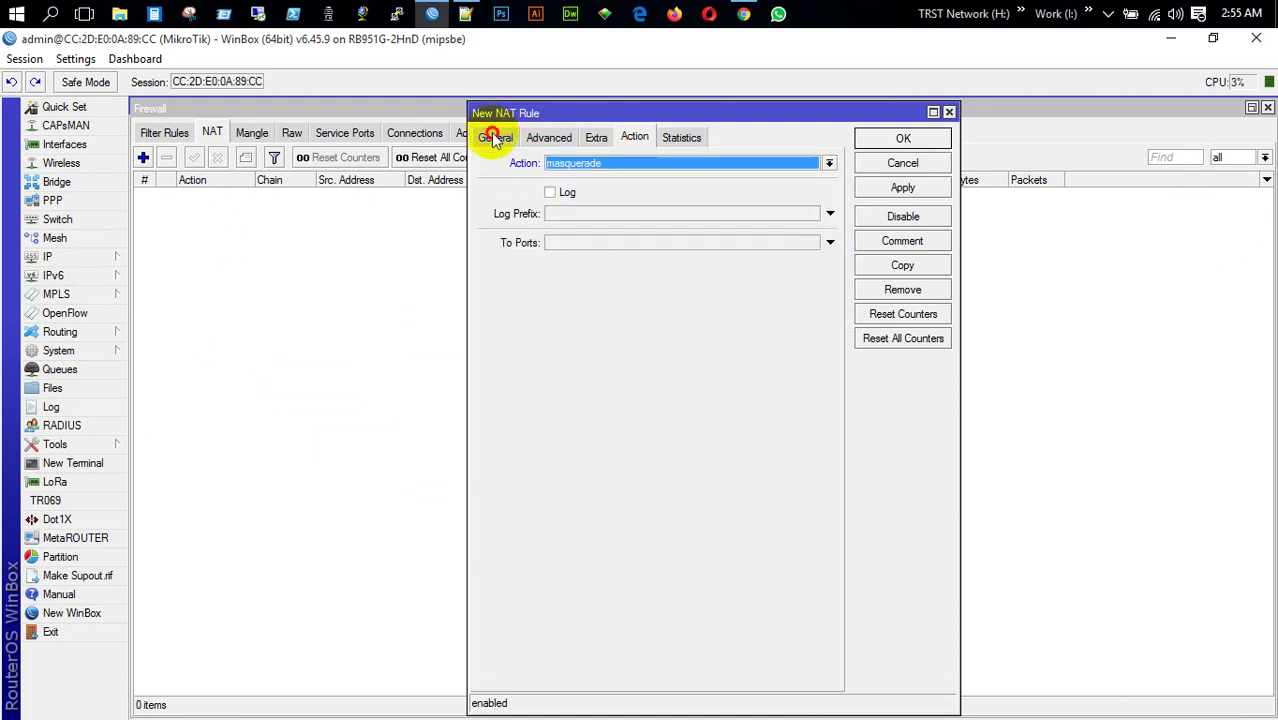
click(493, 138)
click(622, 185)
text(172.16.0.0/24)
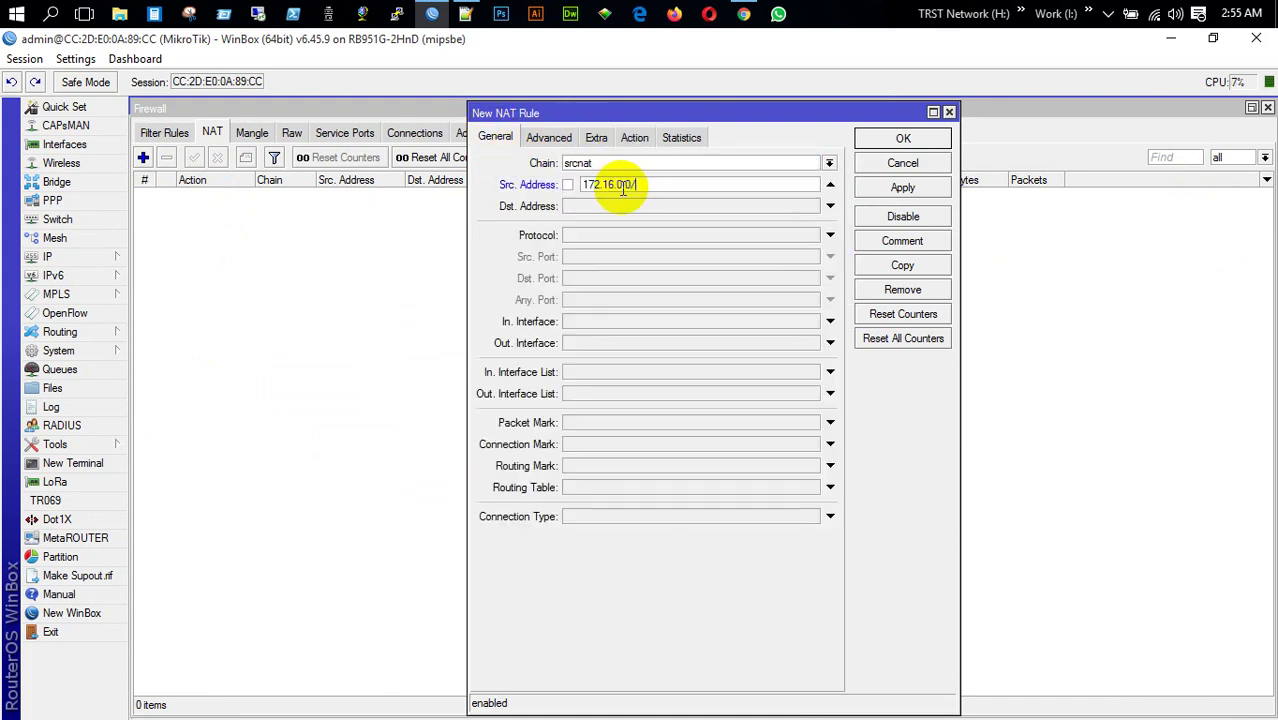
click(902, 138)
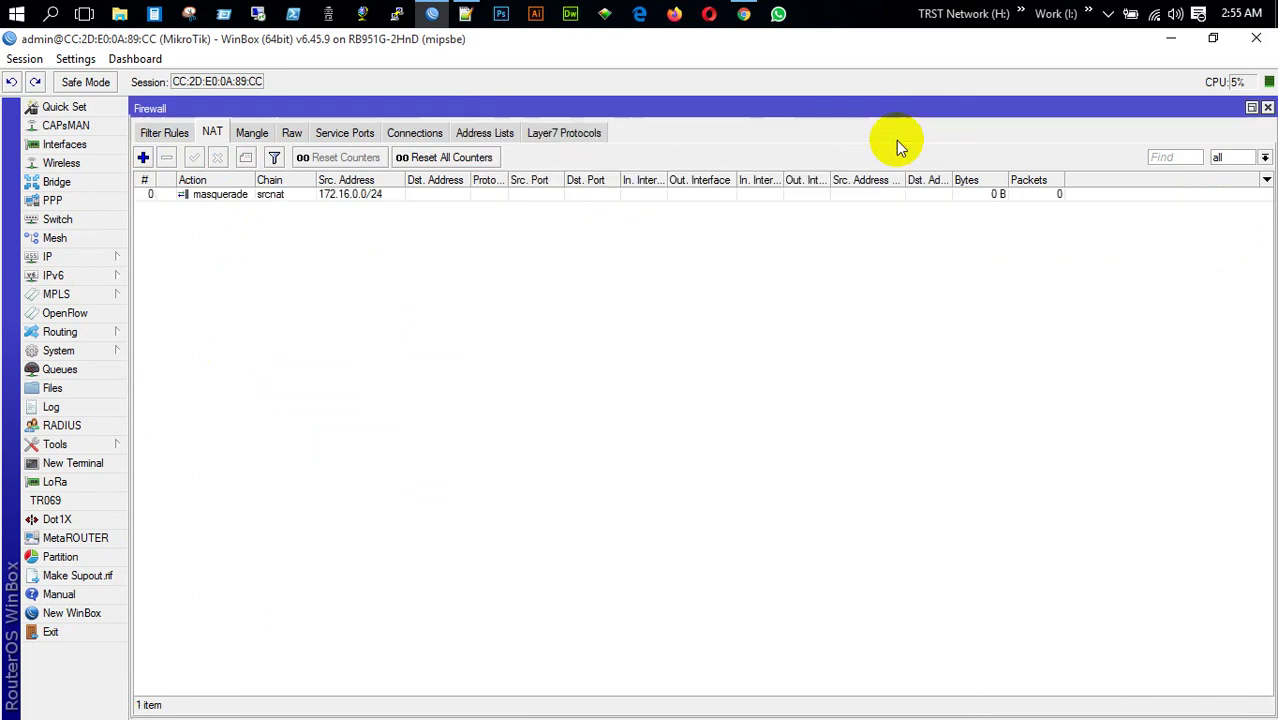
click(1267, 107)
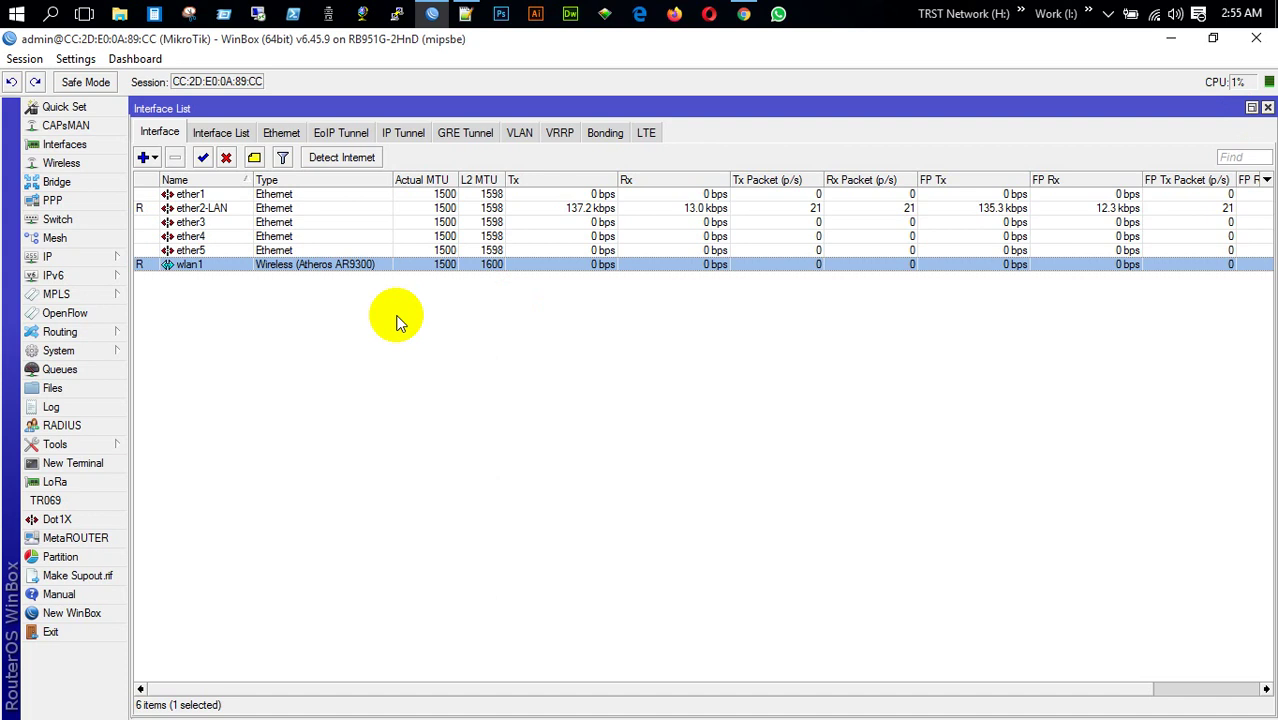
Reconnect WinBox to the router at 192.168.10.51 and close its PPP window
click(1258, 40)
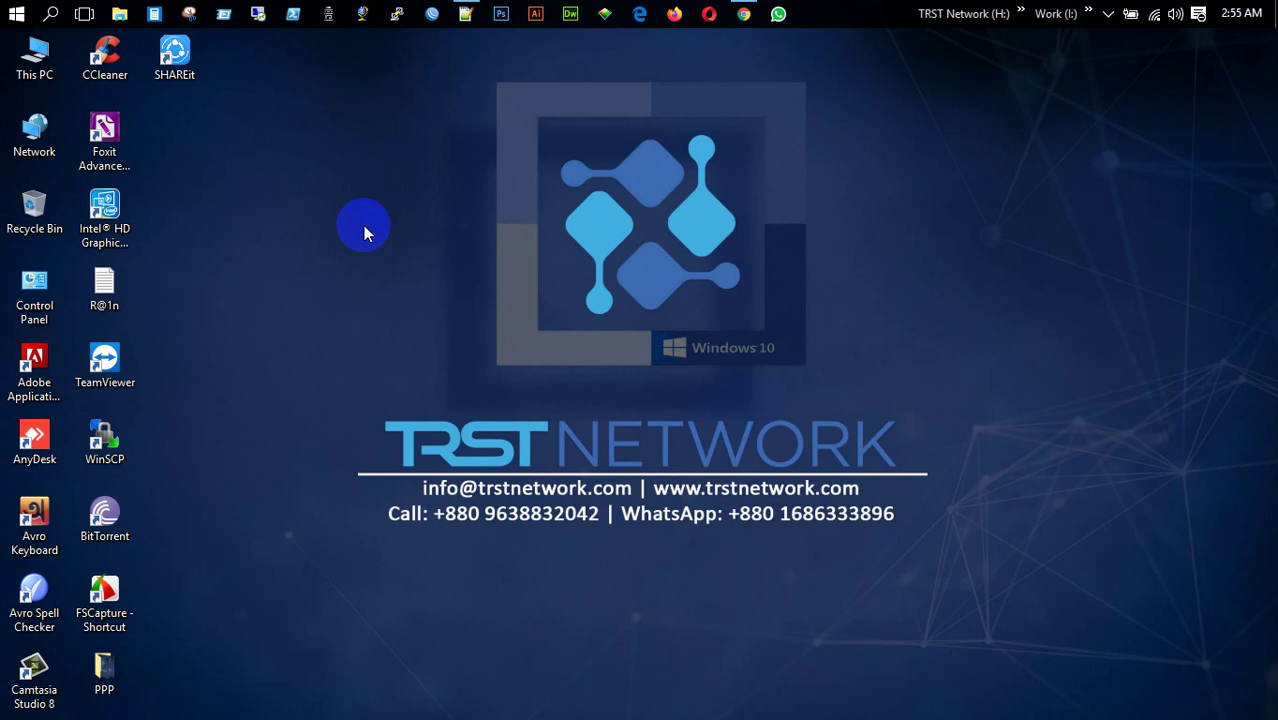
click(430, 14)
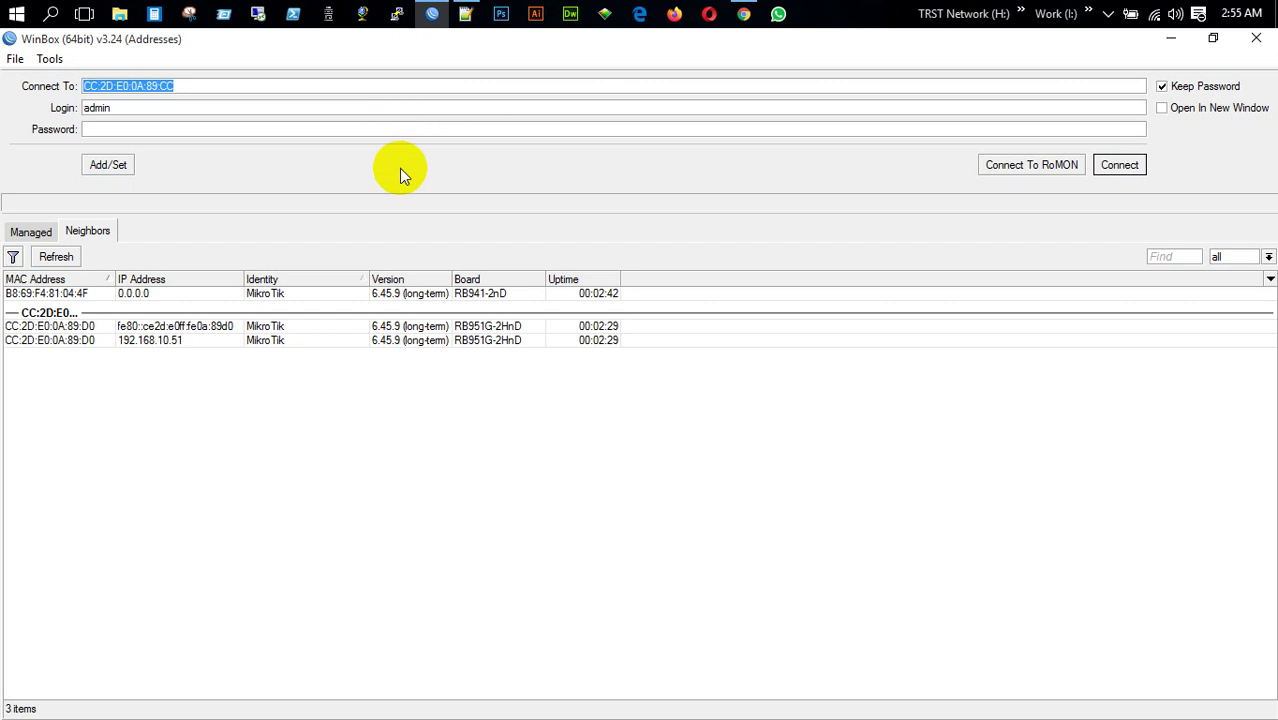
click(78, 293)
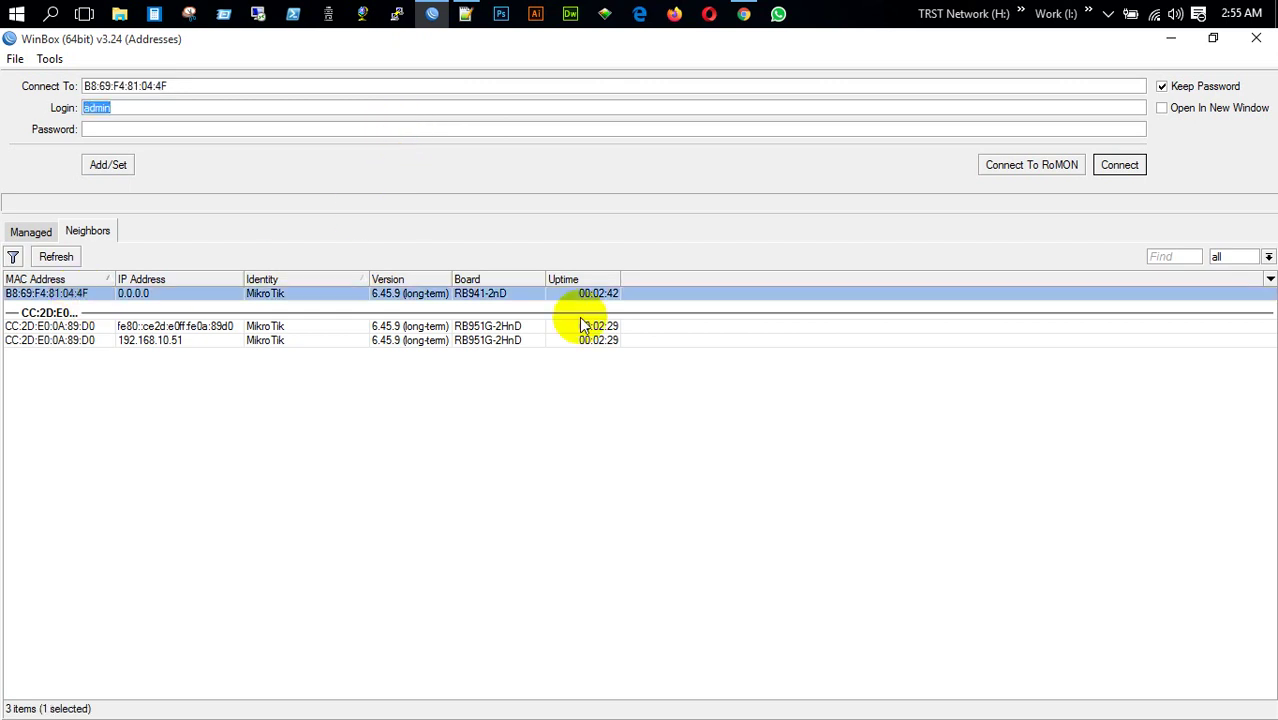
click(183, 341)
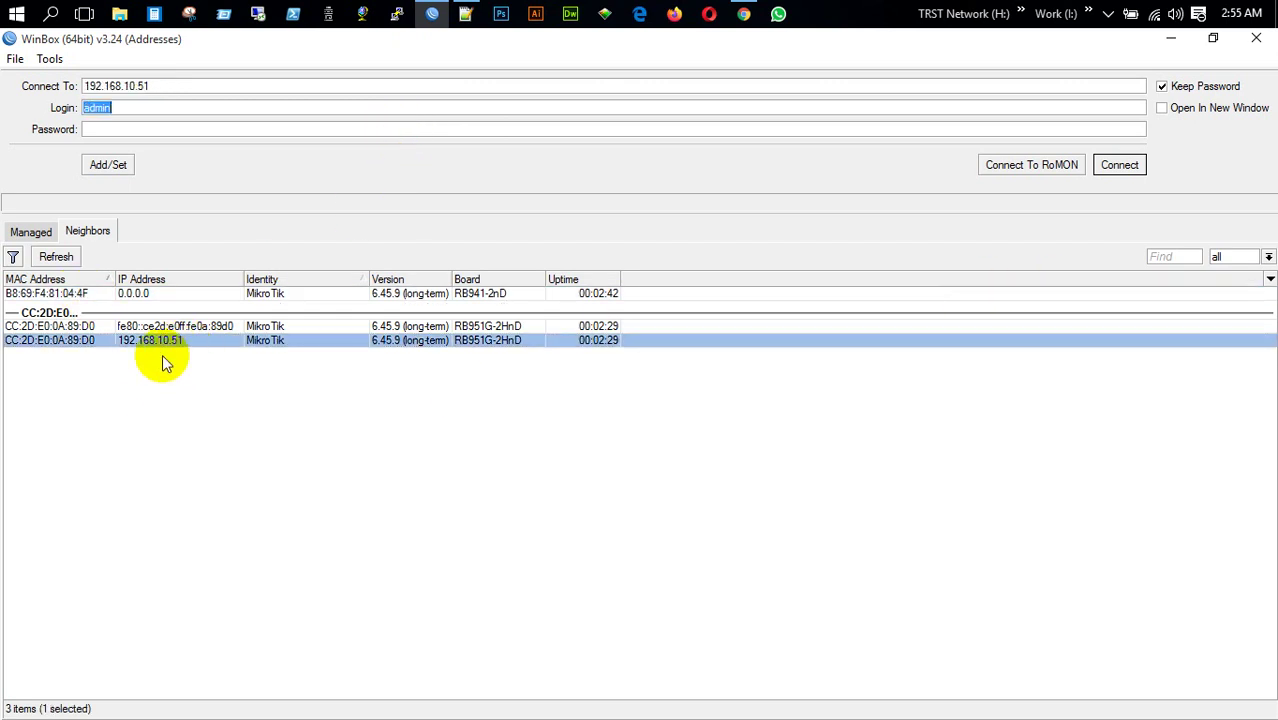
click(1120, 166)
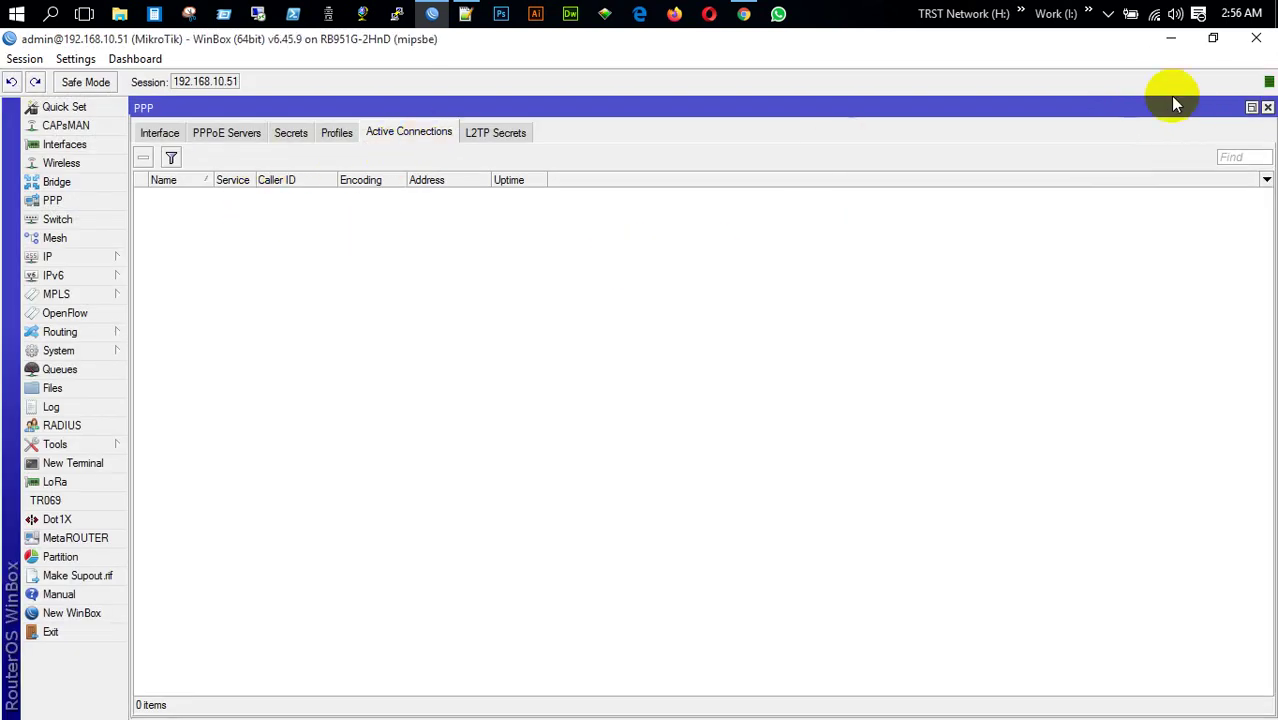
click(1267, 107)
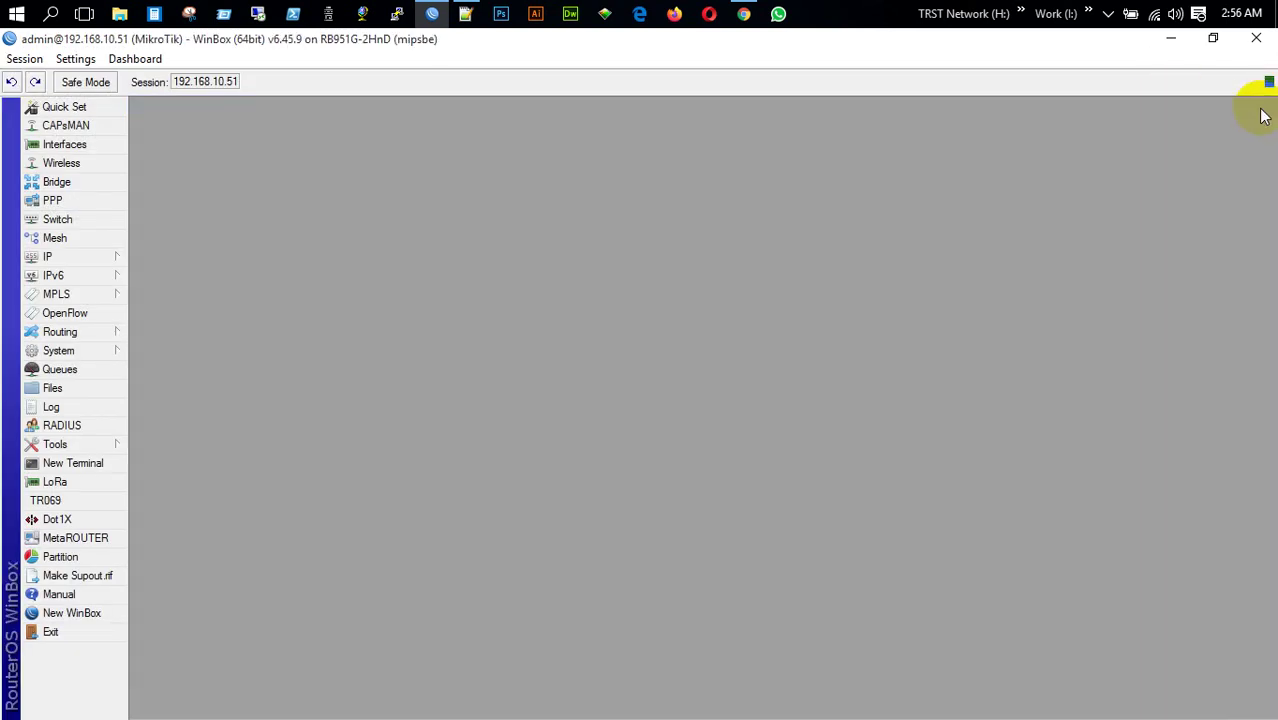
Show the maximized interface list and set the router identity to MikroTik-TRST Network
click(65, 141)
click(606, 236)
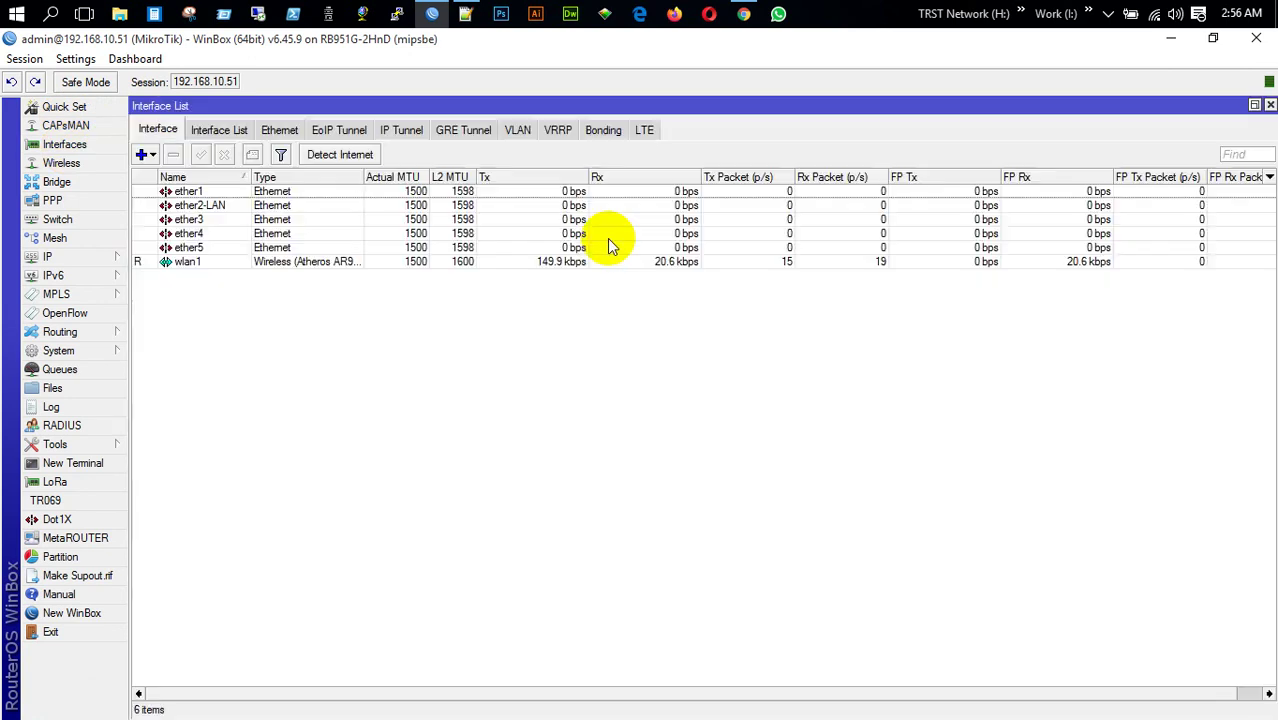
click(57, 351)
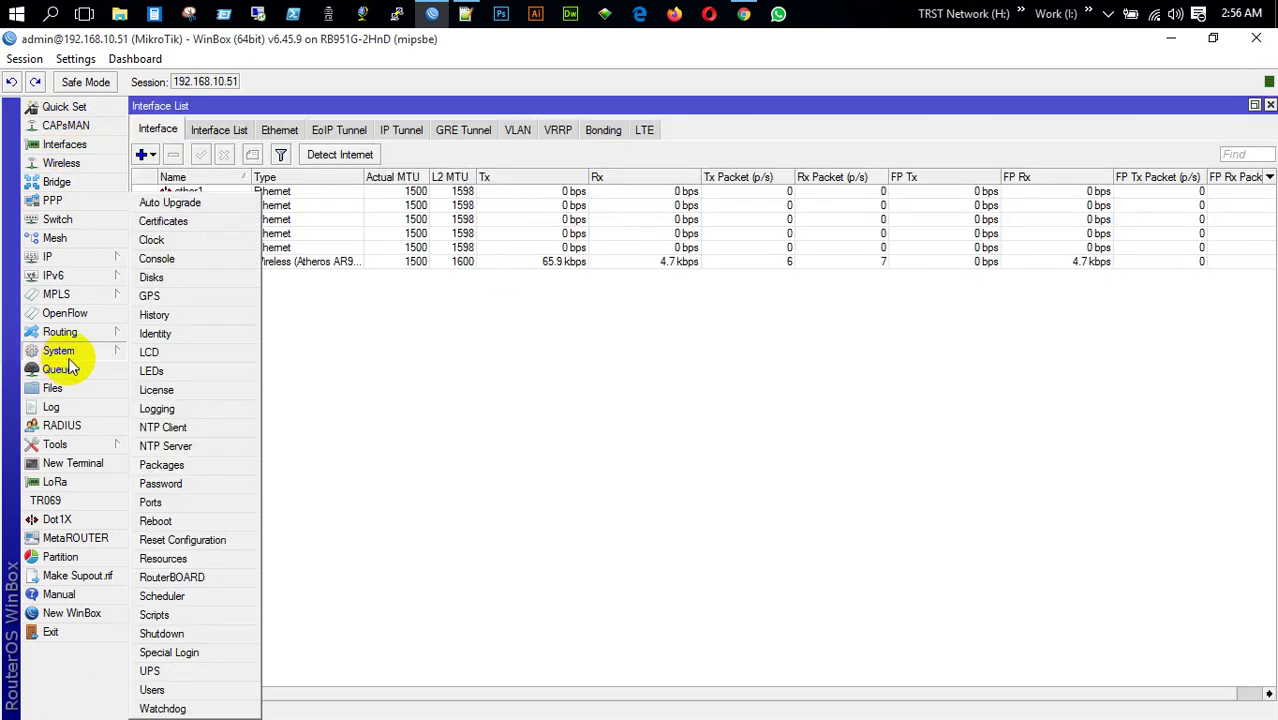
click(155, 333)
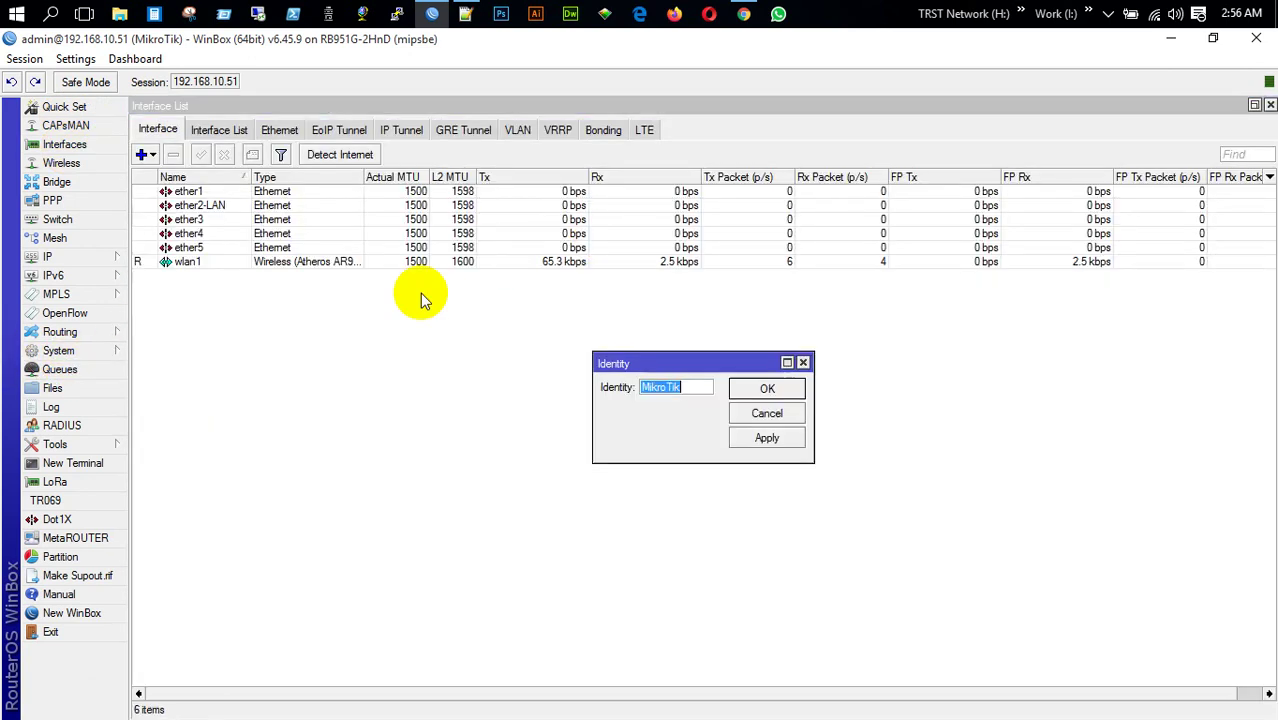
click(699, 385)
text(-T)
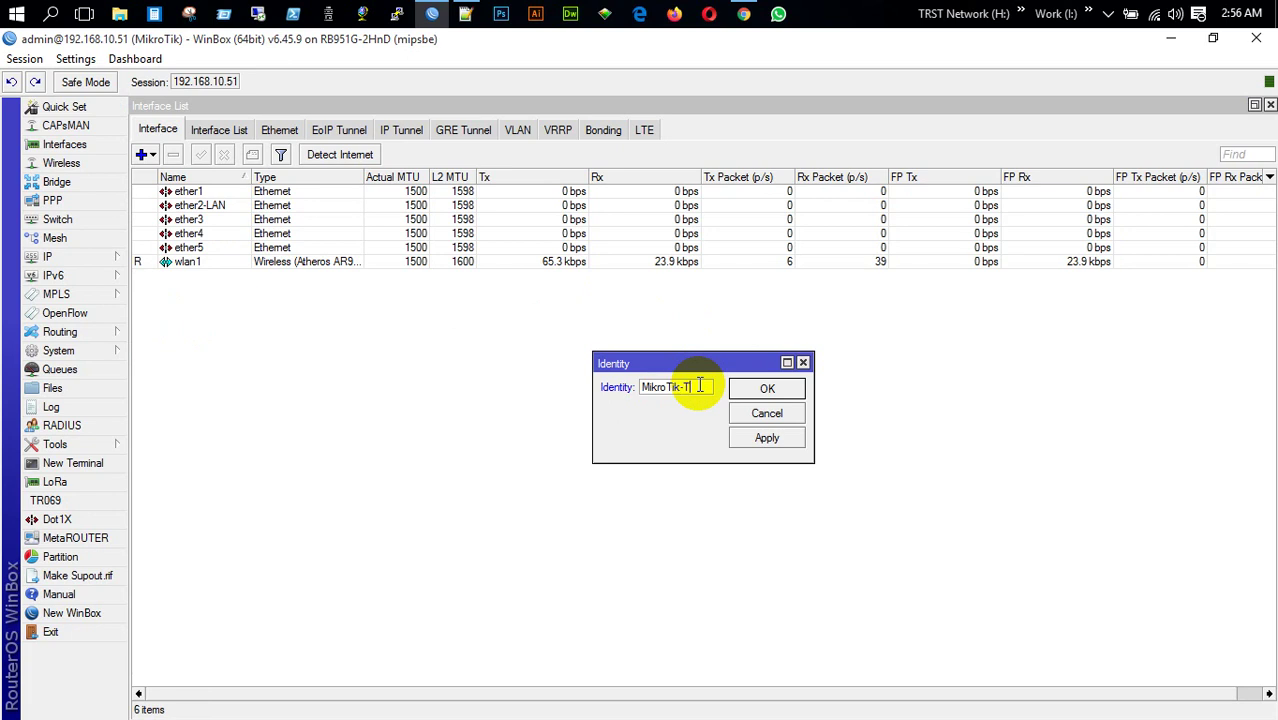
text(RST Network)
key(Return)
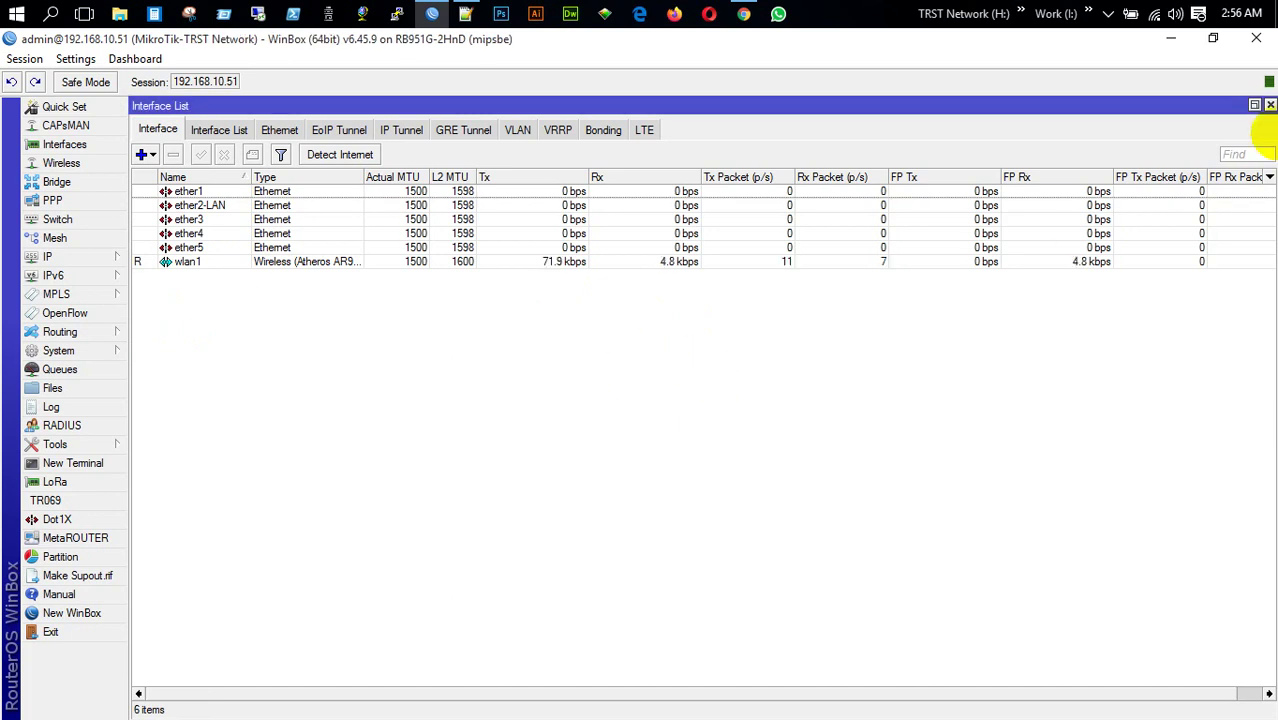
End the current session and log in to the hAP lite router at B8:69:F4:81:04:4F
click(1251, 42)
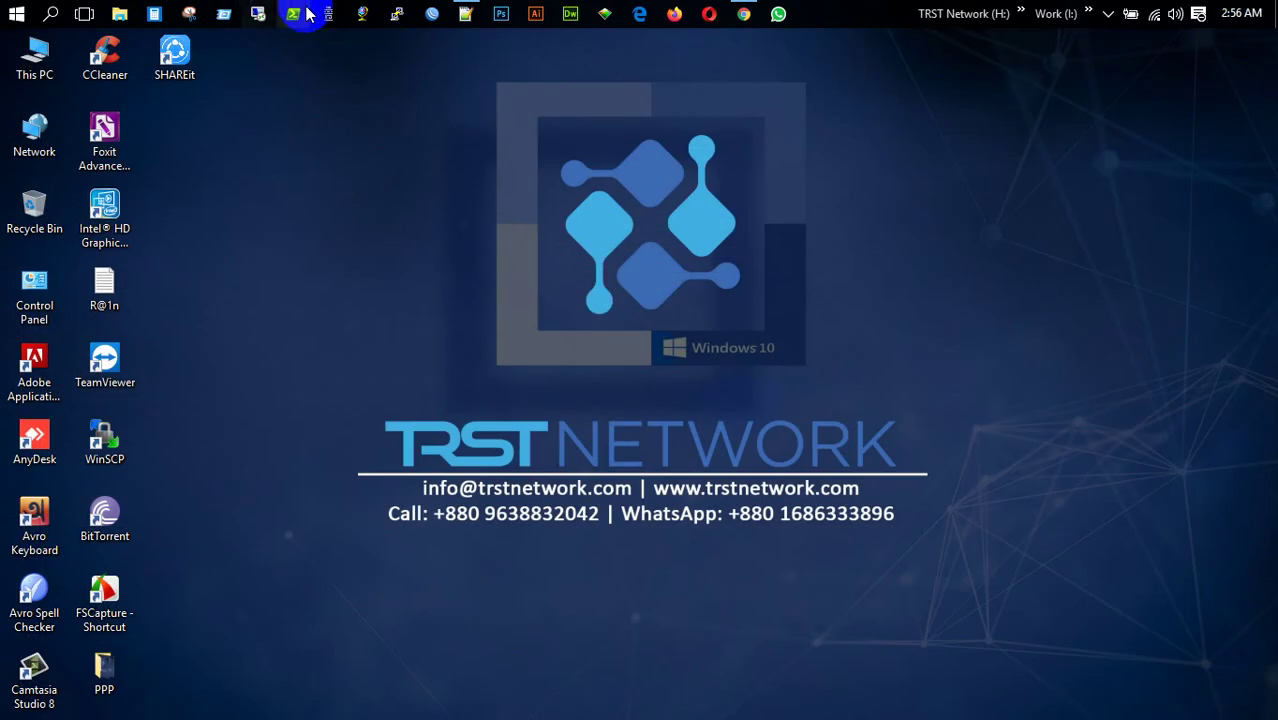
click(410, 16)
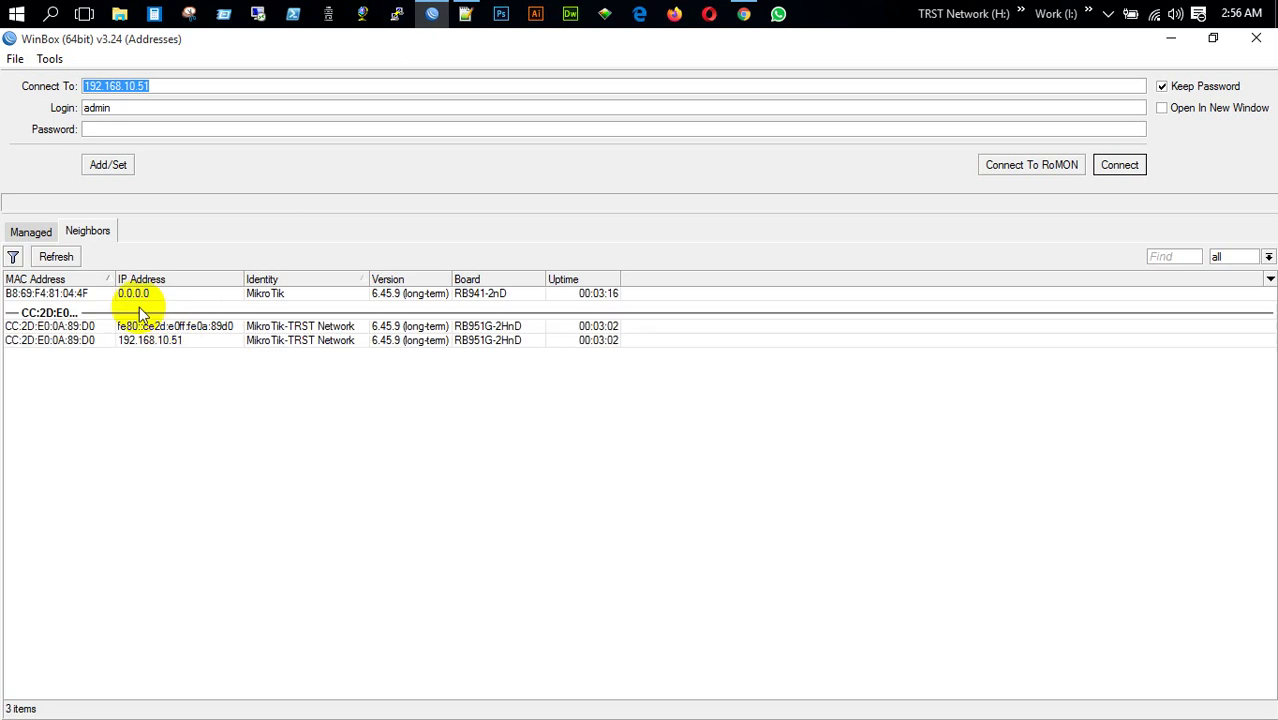
click(60, 295)
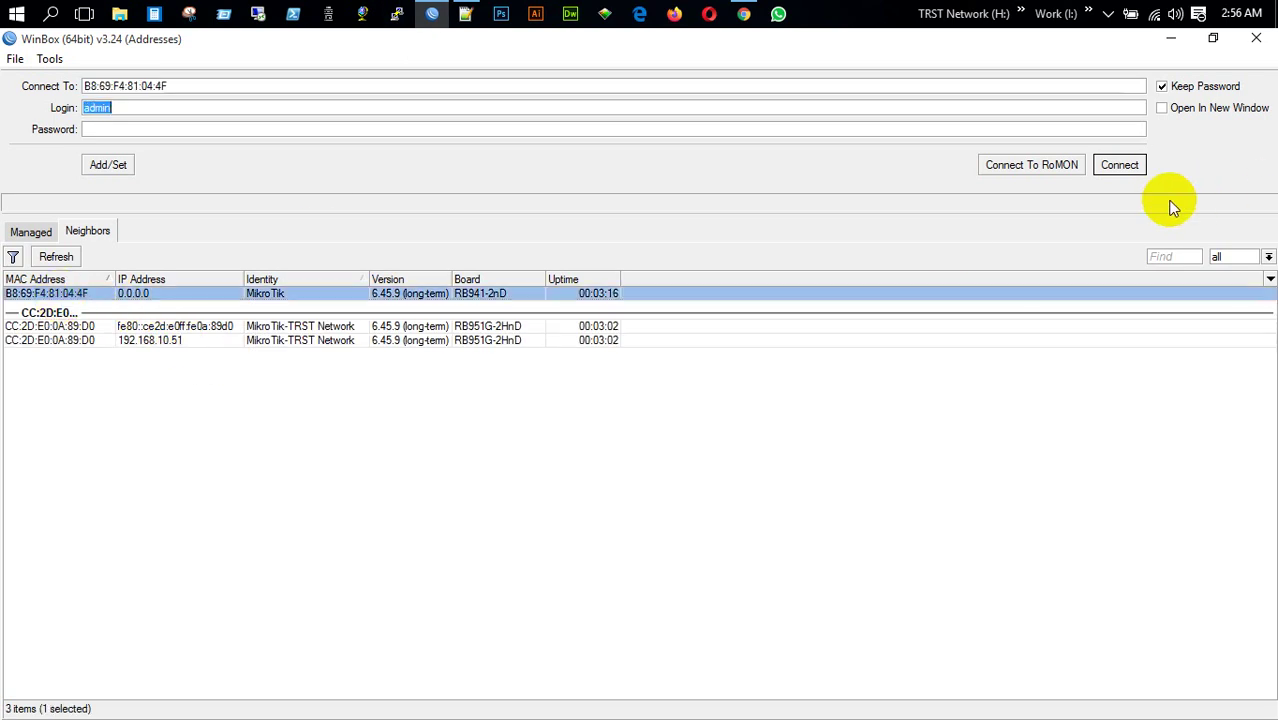
click(1115, 165)
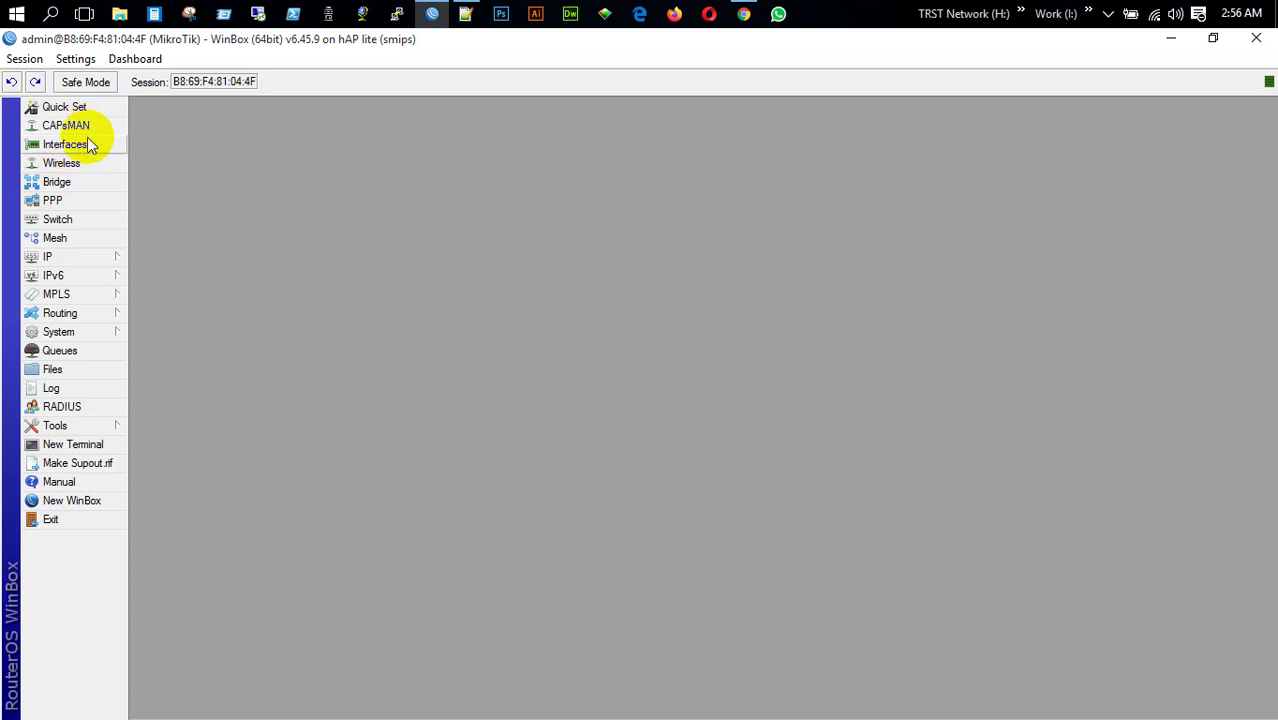
click(64, 146)
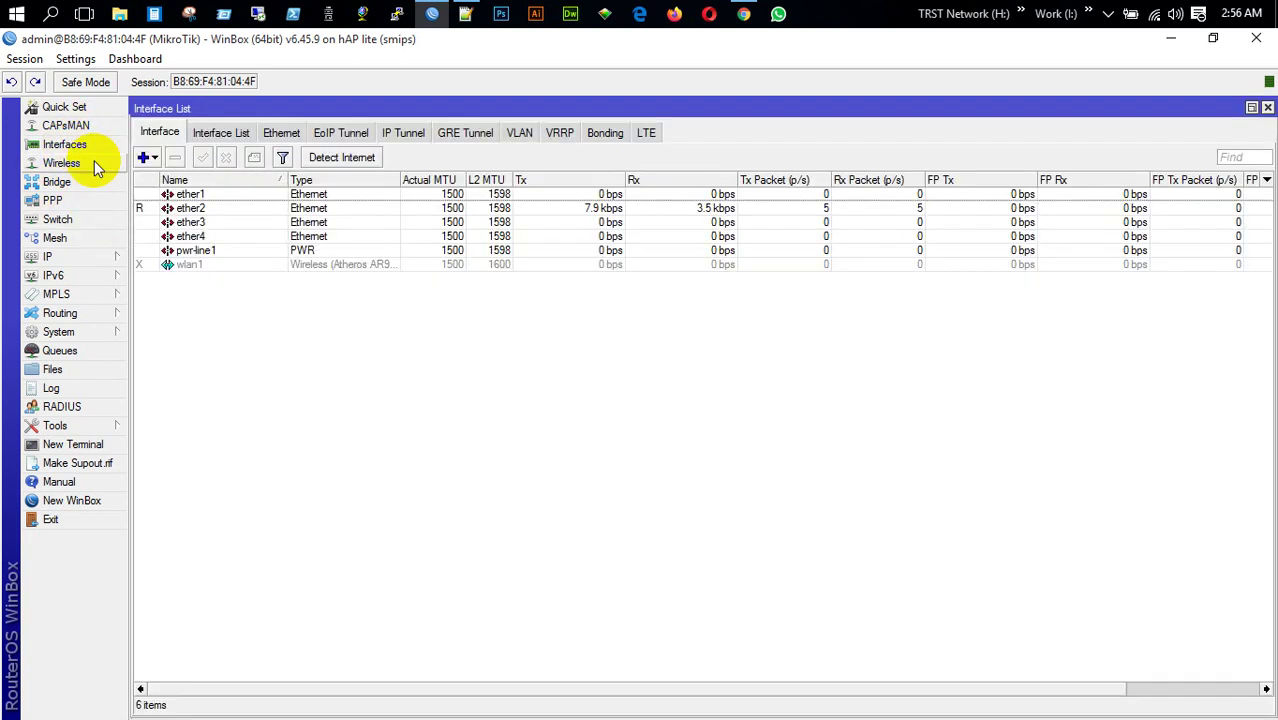
double_click(218, 206)
click(689, 263)
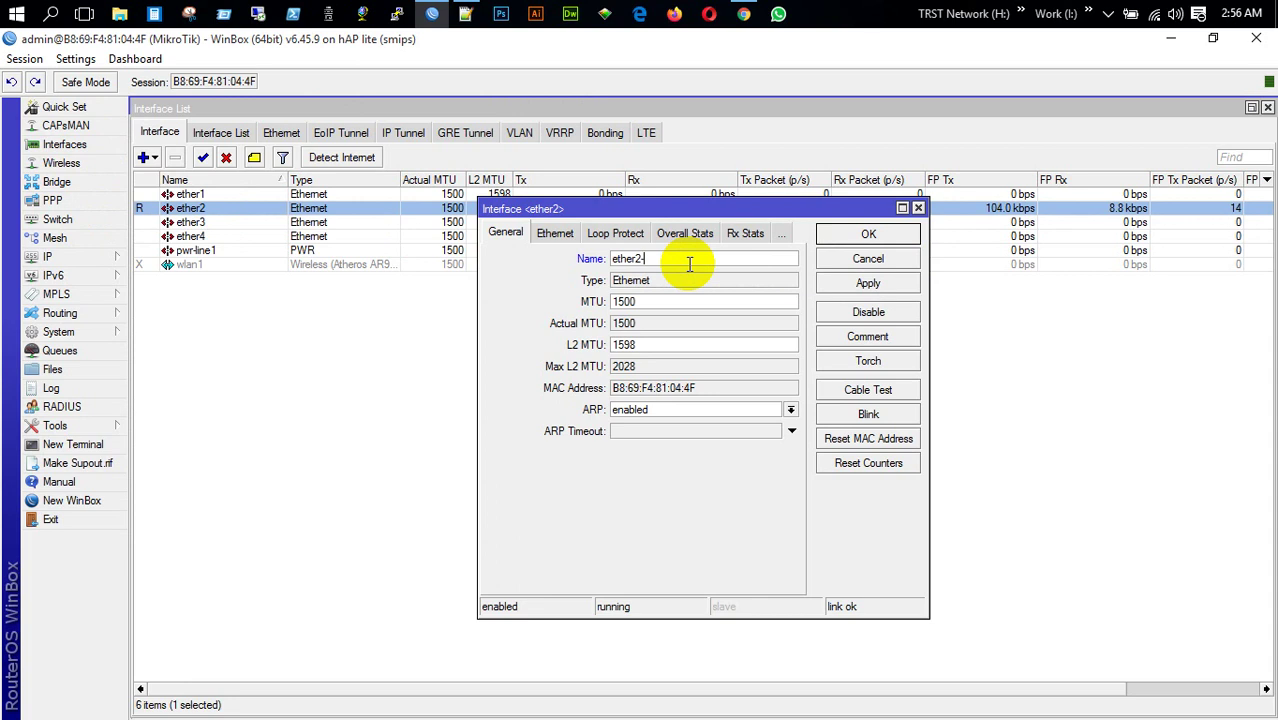
text(-LAN)
key(Return)
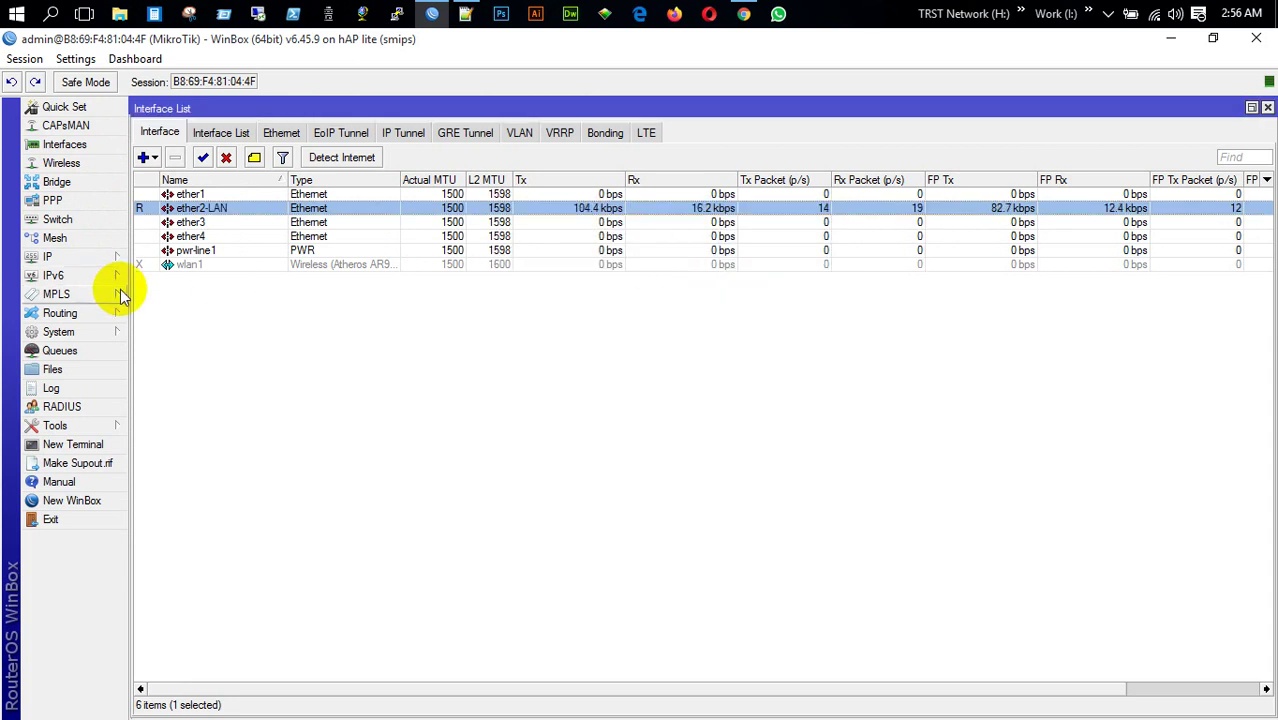
click(150, 266)
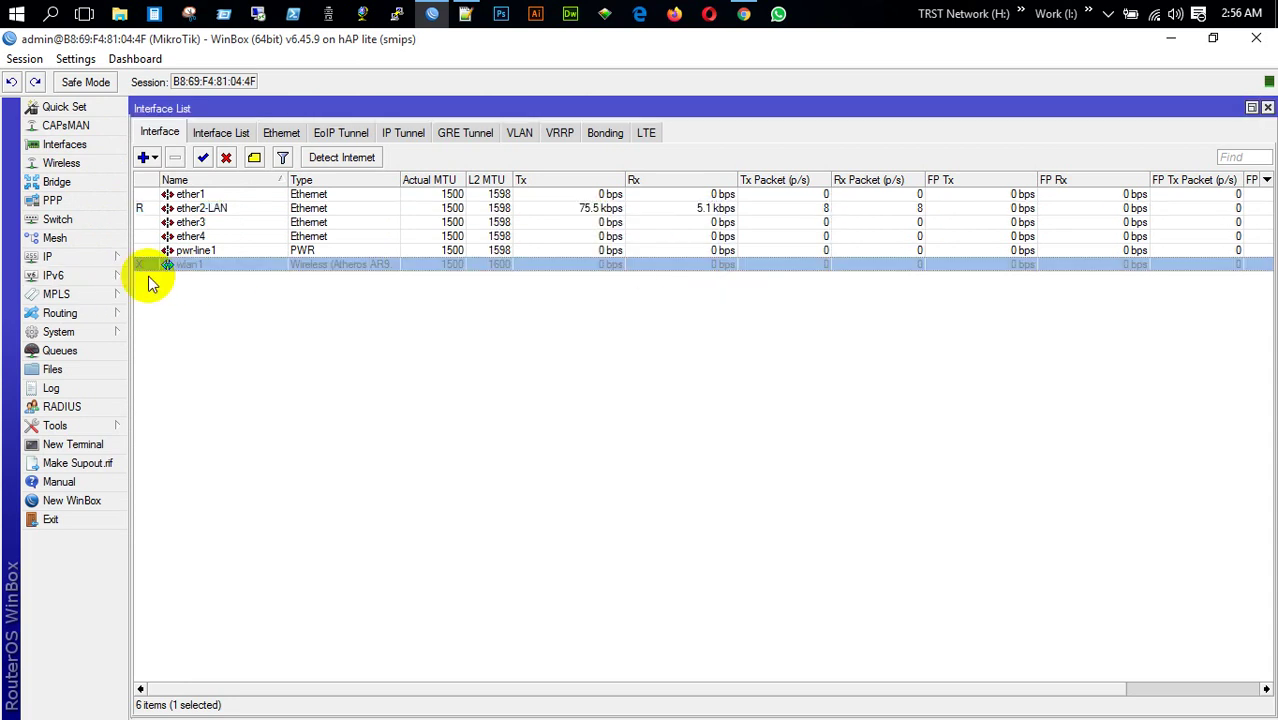
In Quick Set, connect wlan1 to the TRST Network Office Wi-Fi with its password
click(79, 112)
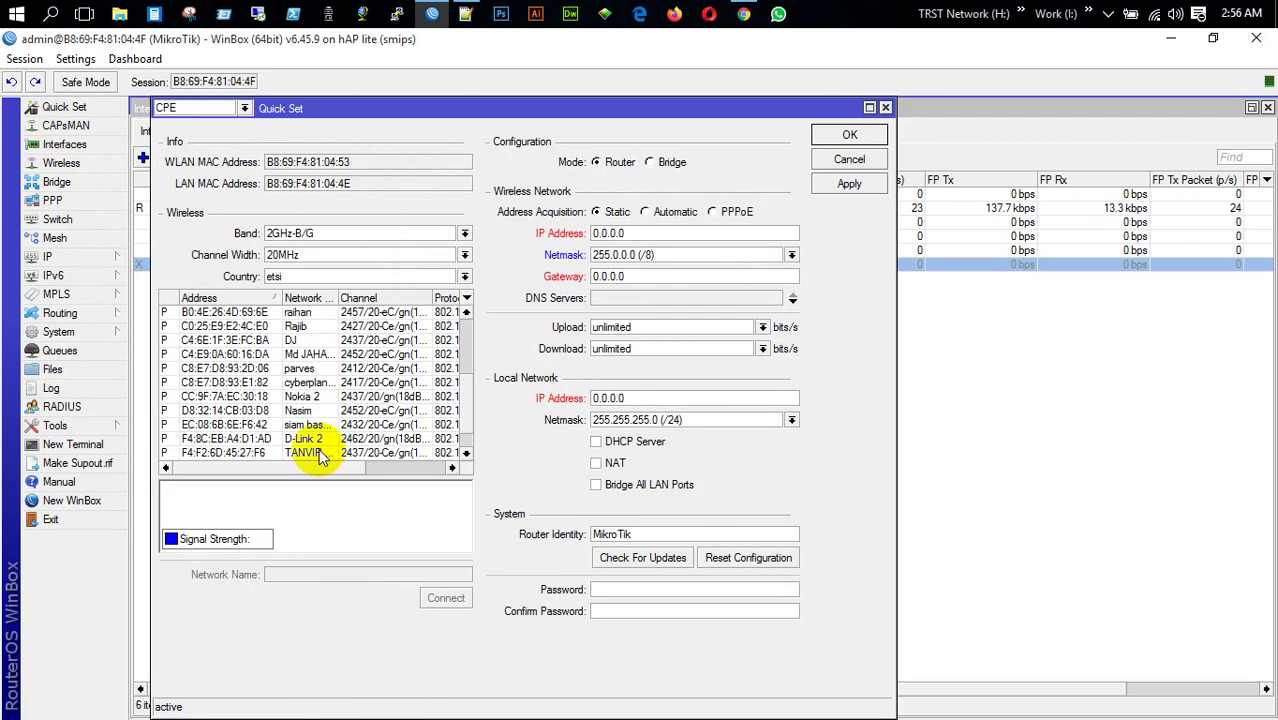
click(320, 454)
click(345, 439)
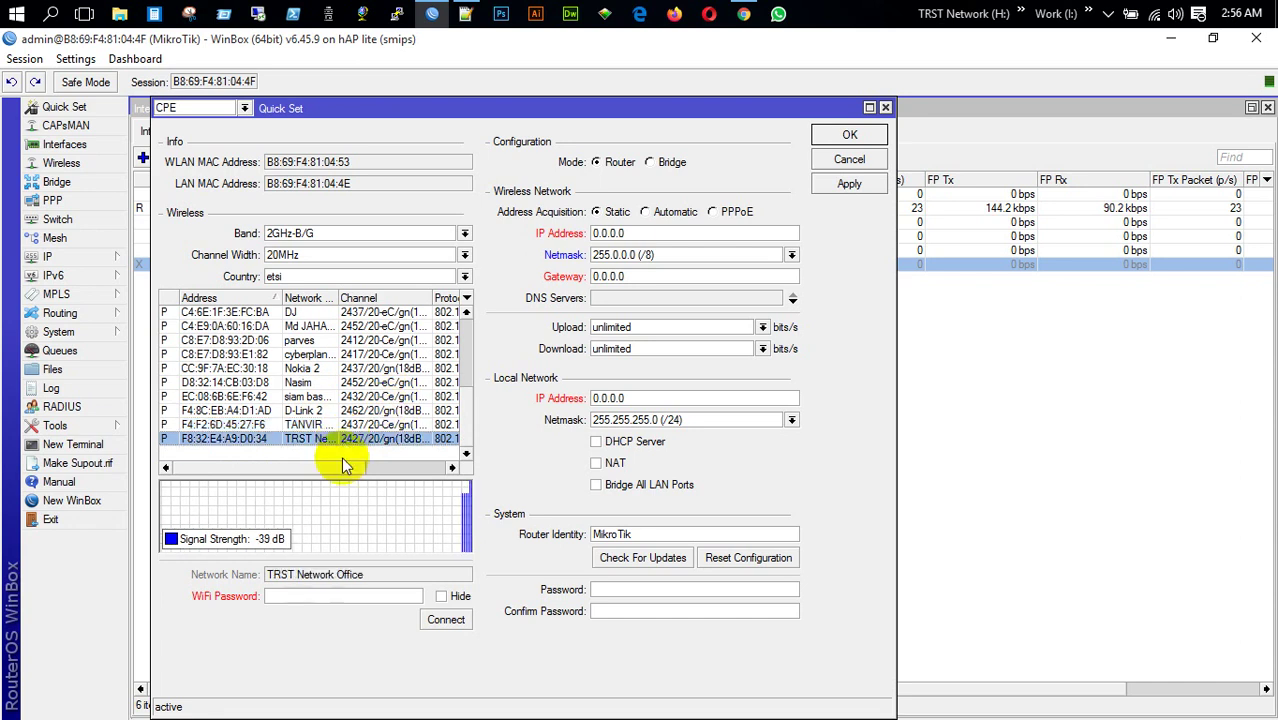
click(441, 596)
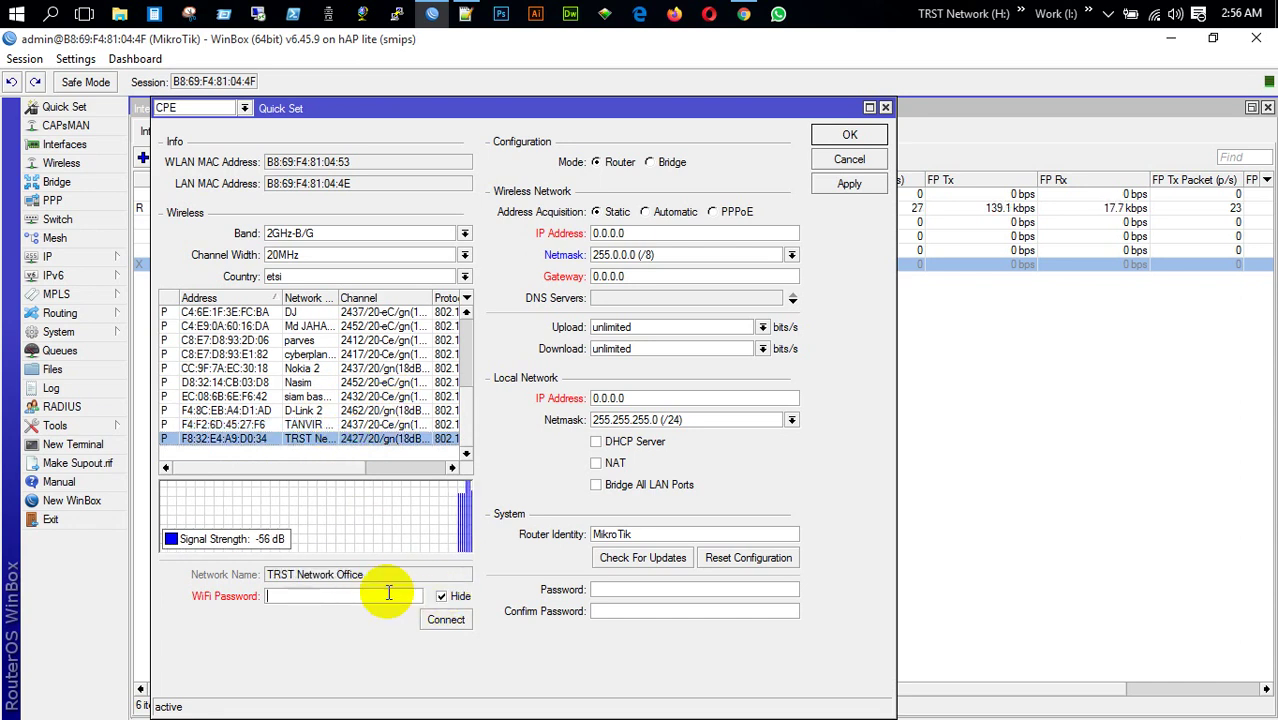
text(*)
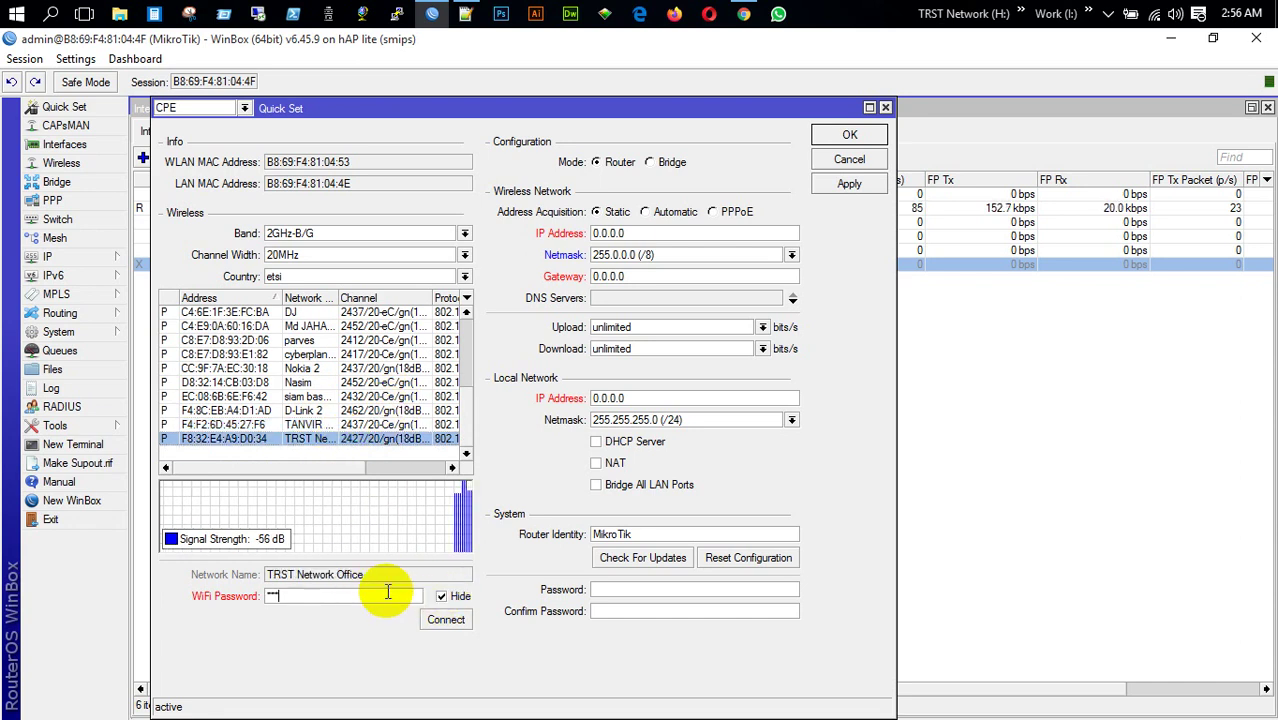
text(*****)
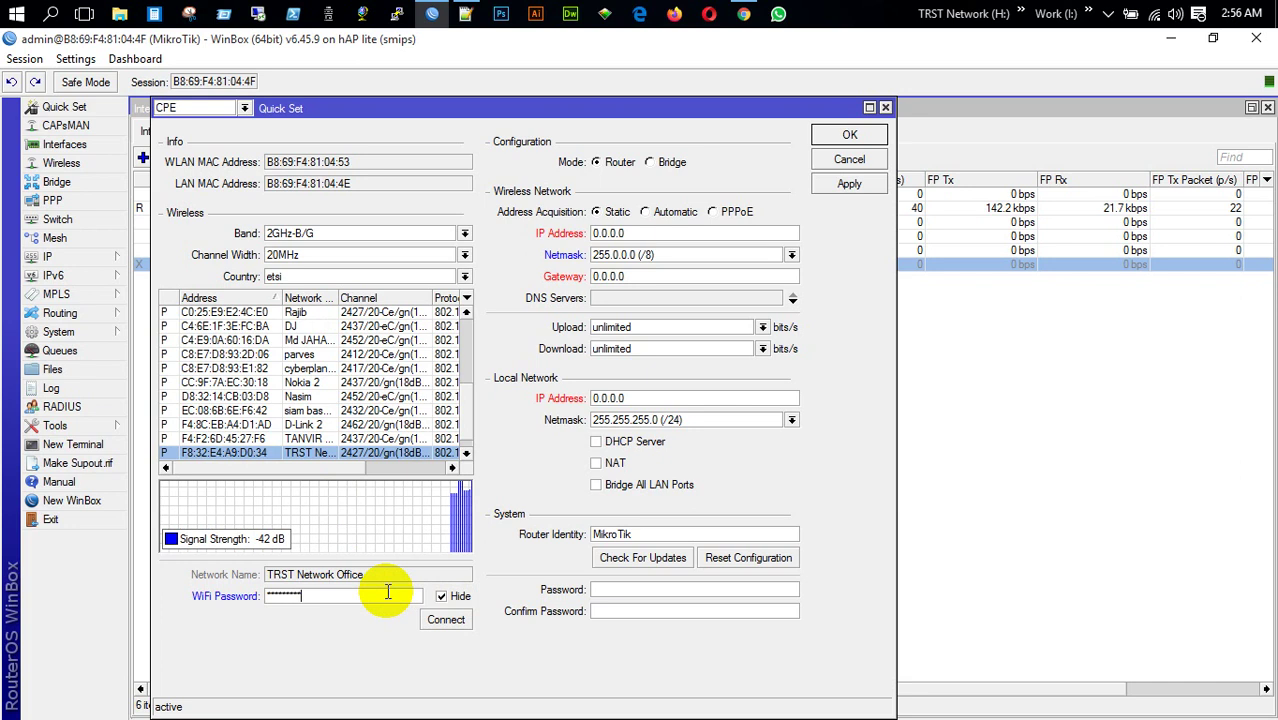
click(448, 620)
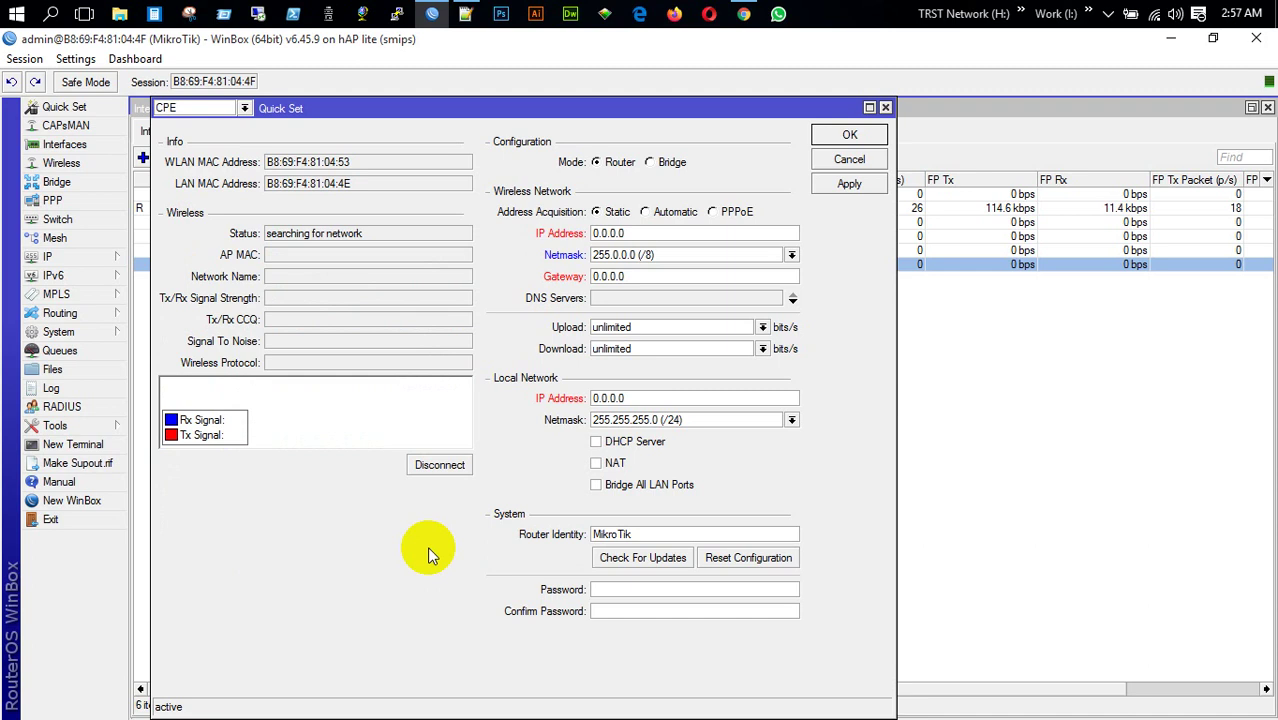
click(885, 107)
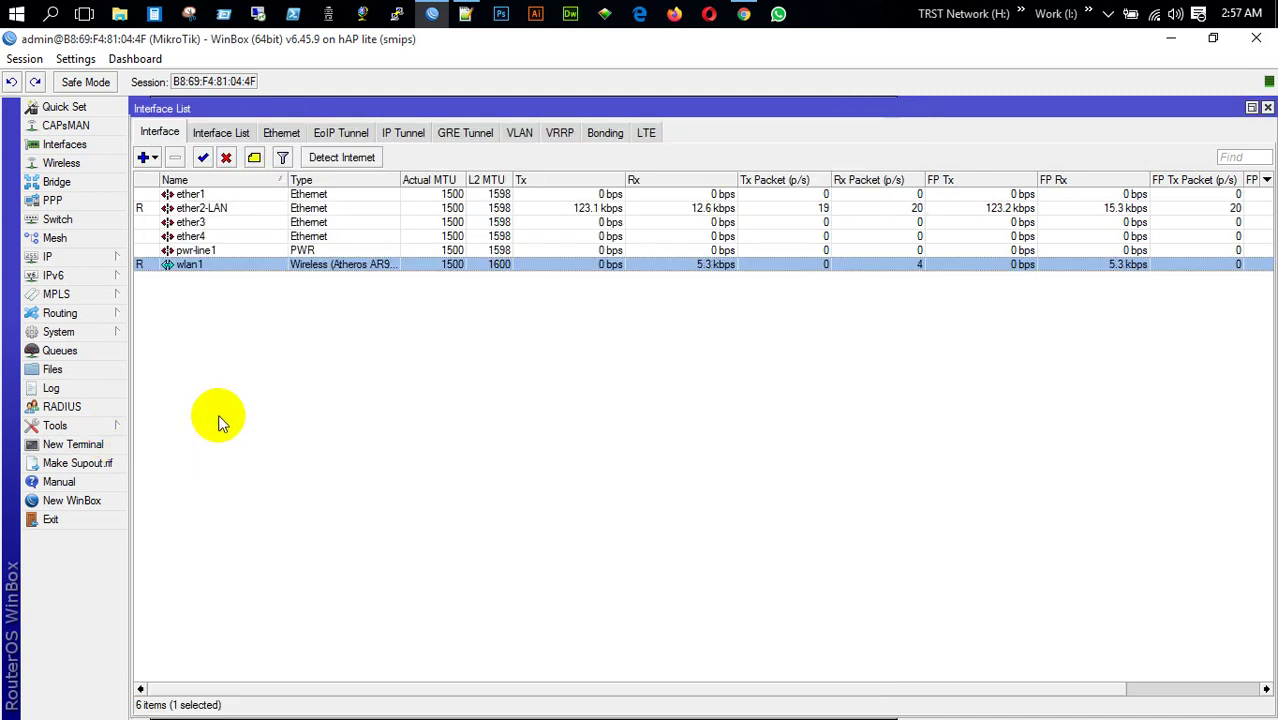
click(94, 262)
Add a DHCP client on wlan1
click(183, 330)
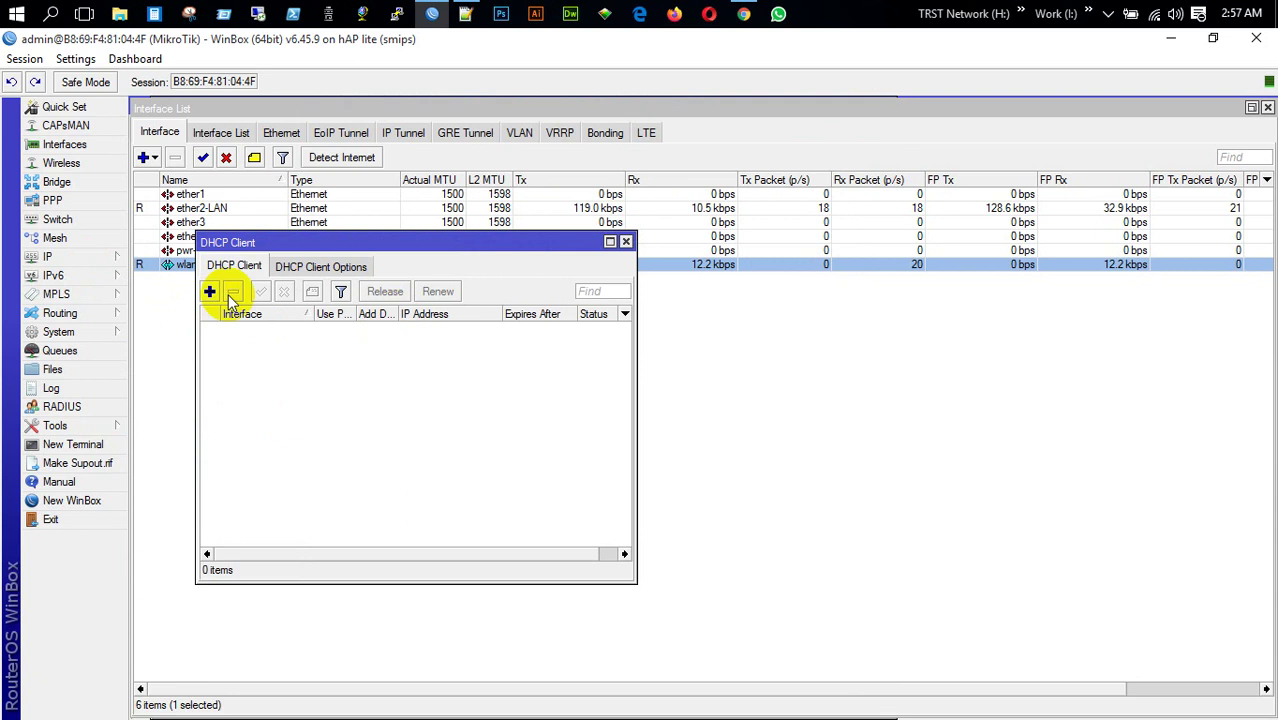
click(209, 291)
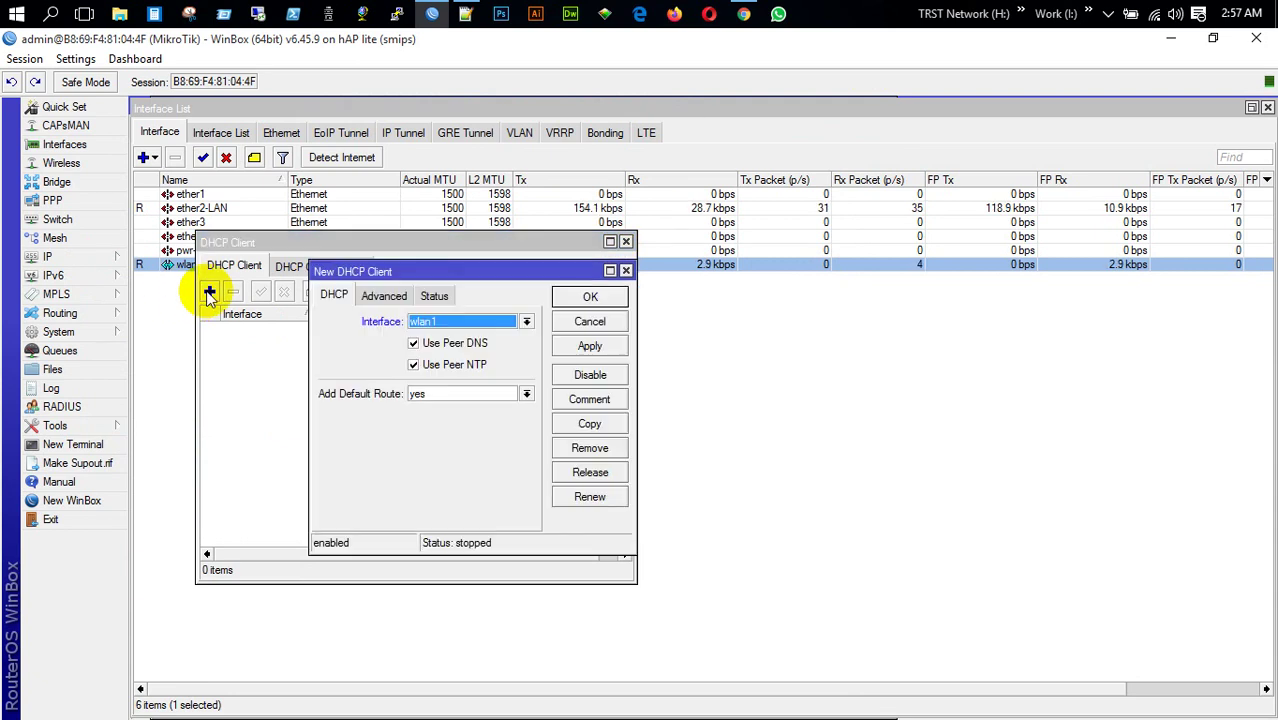
click(588, 298)
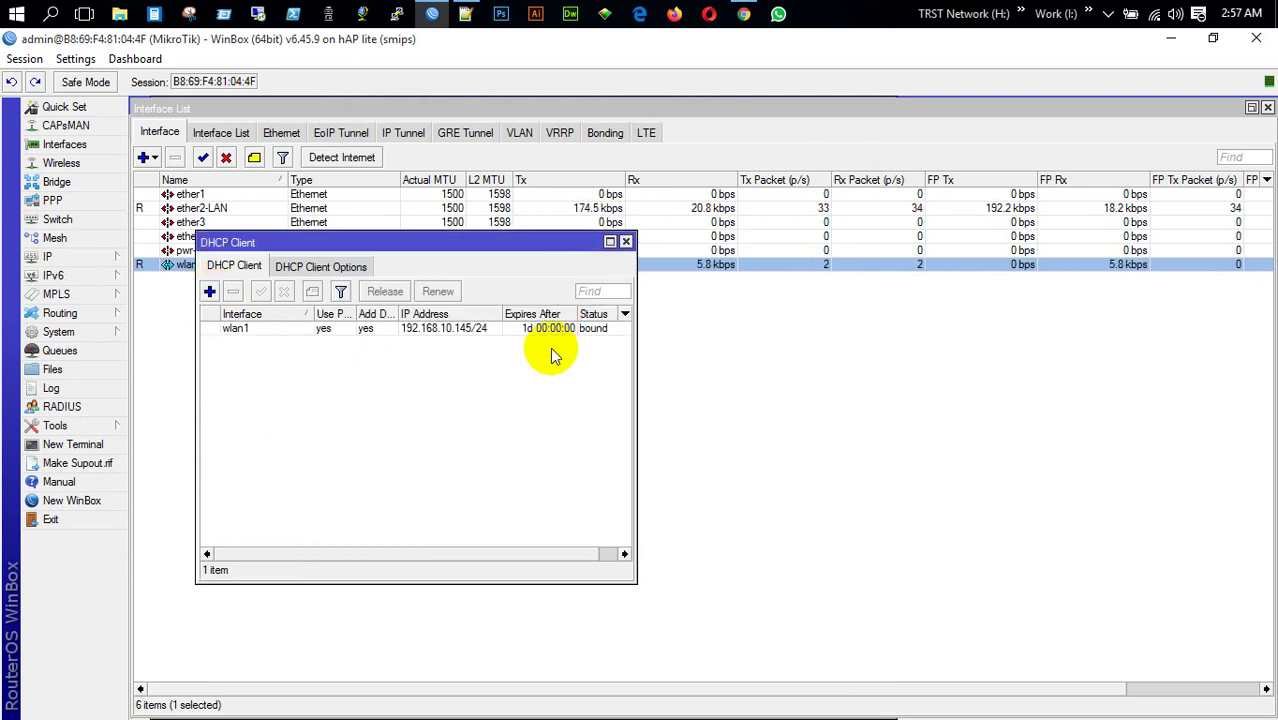
click(472, 330)
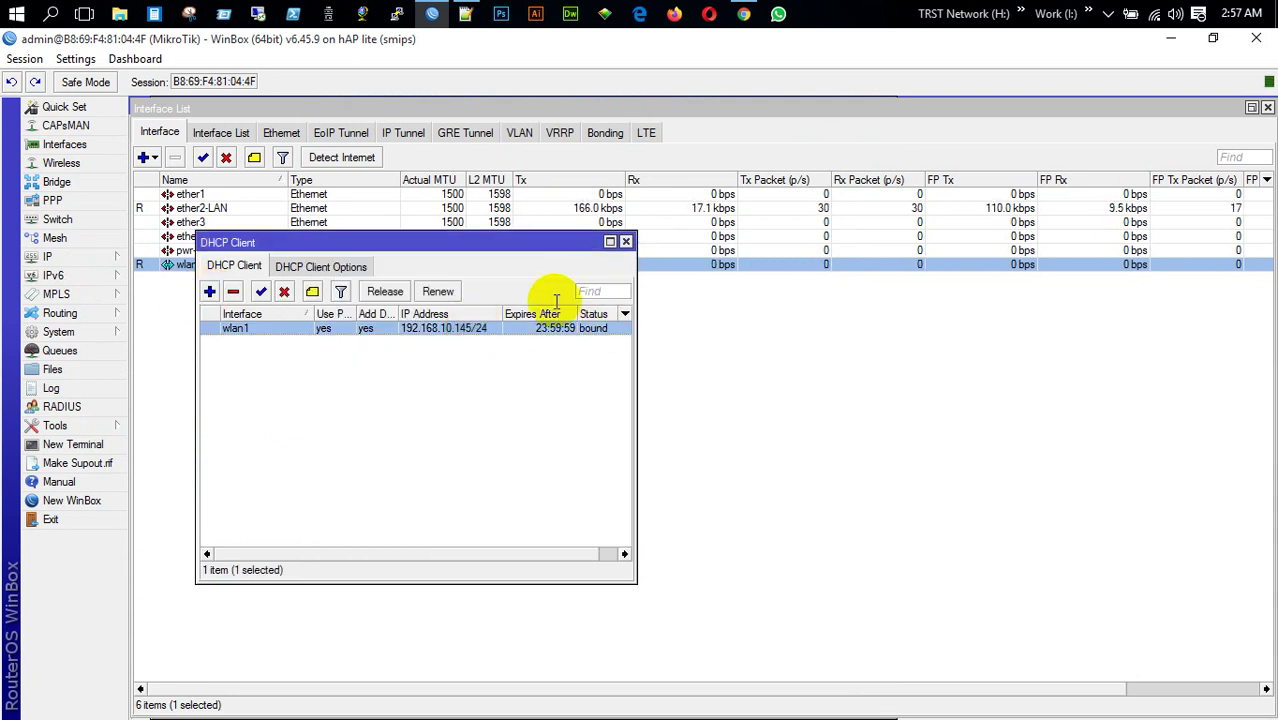
click(626, 242)
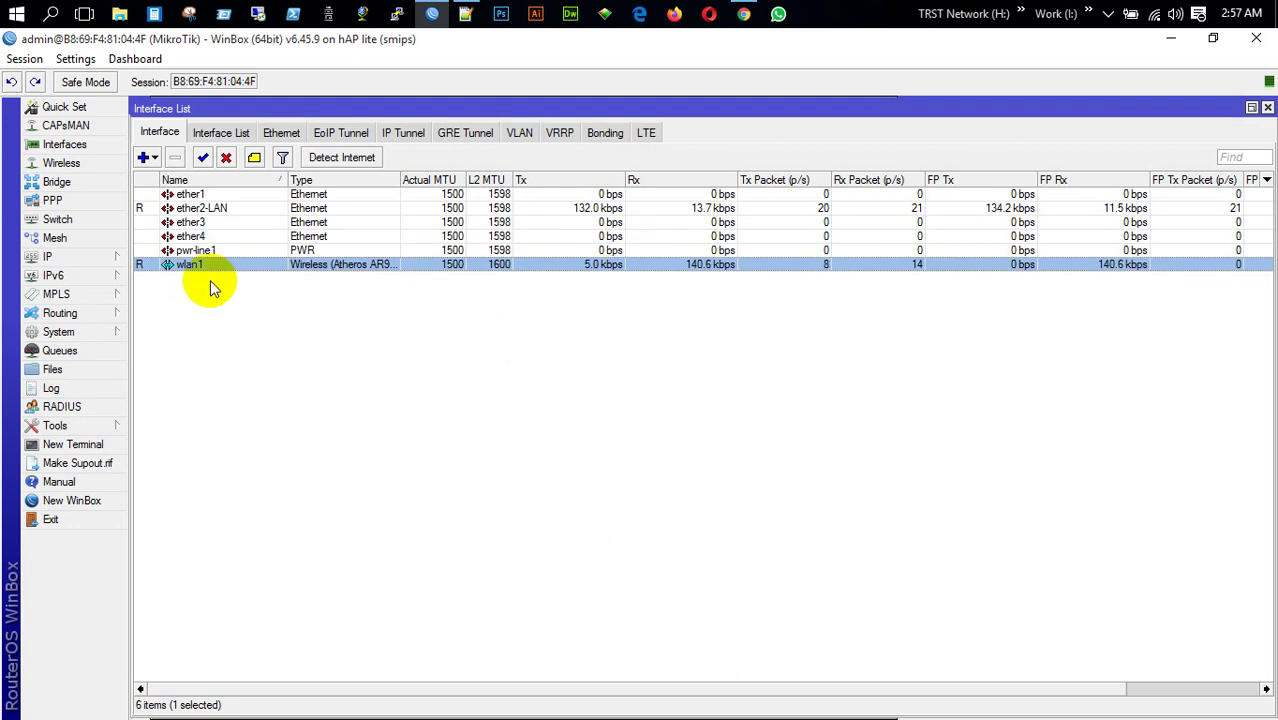
Add the IP address 172.18.0.1/24 on ether2-LAN
click(77, 256)
click(177, 298)
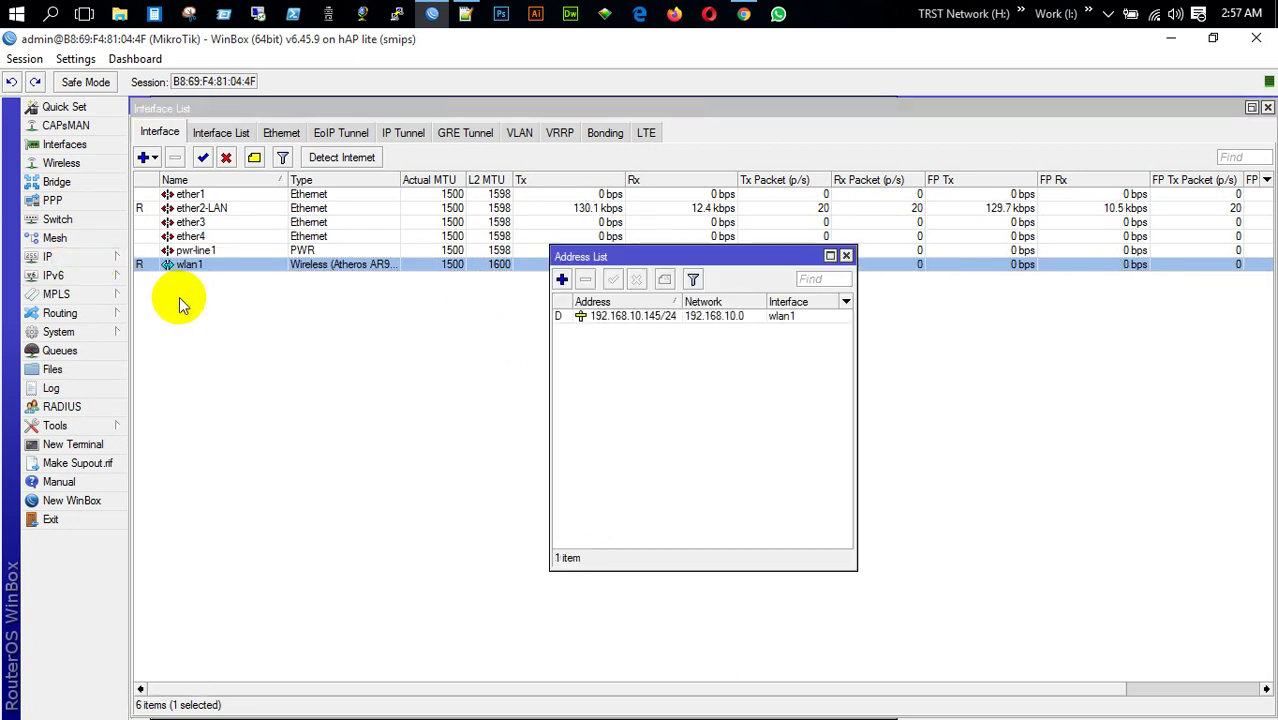
click(562, 280)
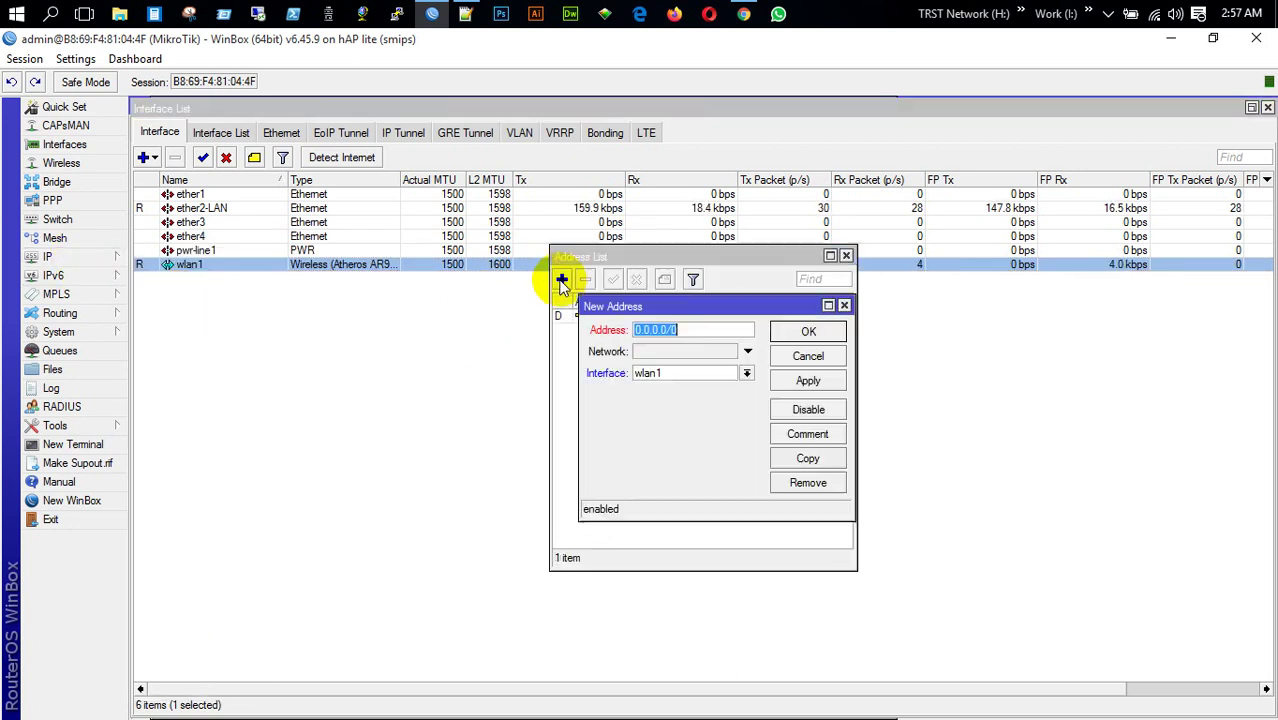
text(1)
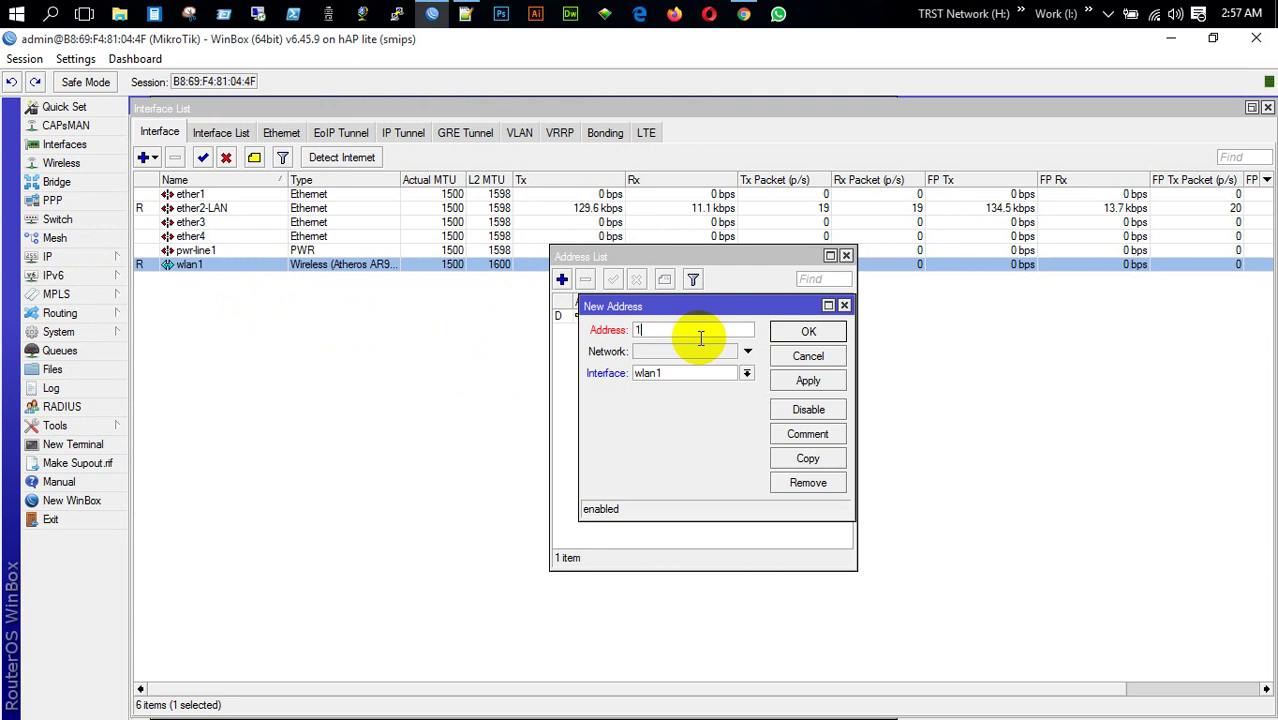
text(72.18.0.1/)
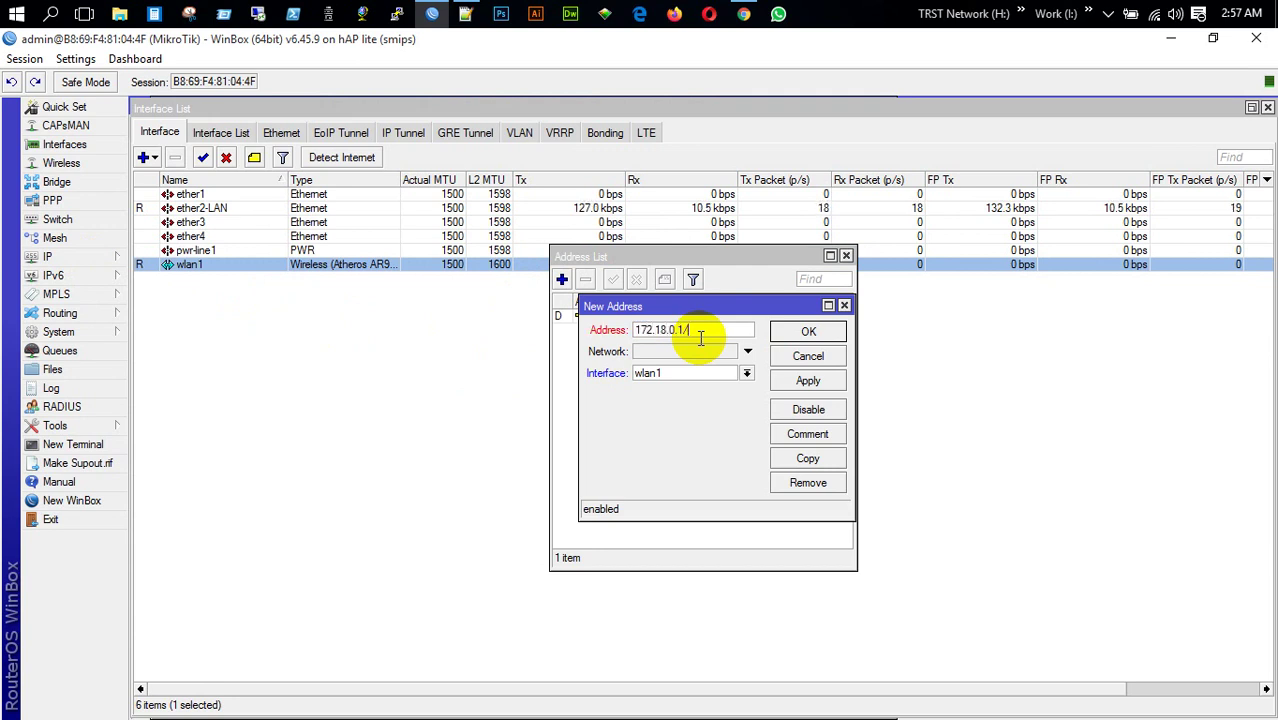
text(24)
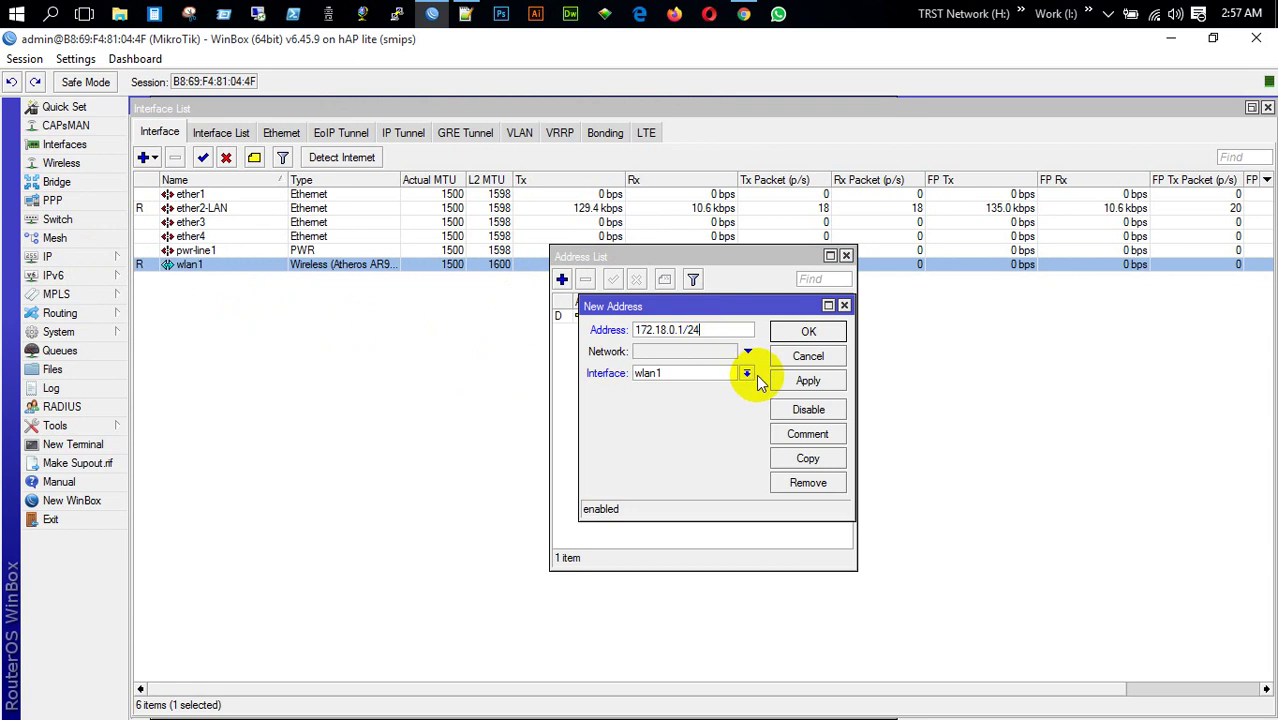
click(746, 376)
click(733, 400)
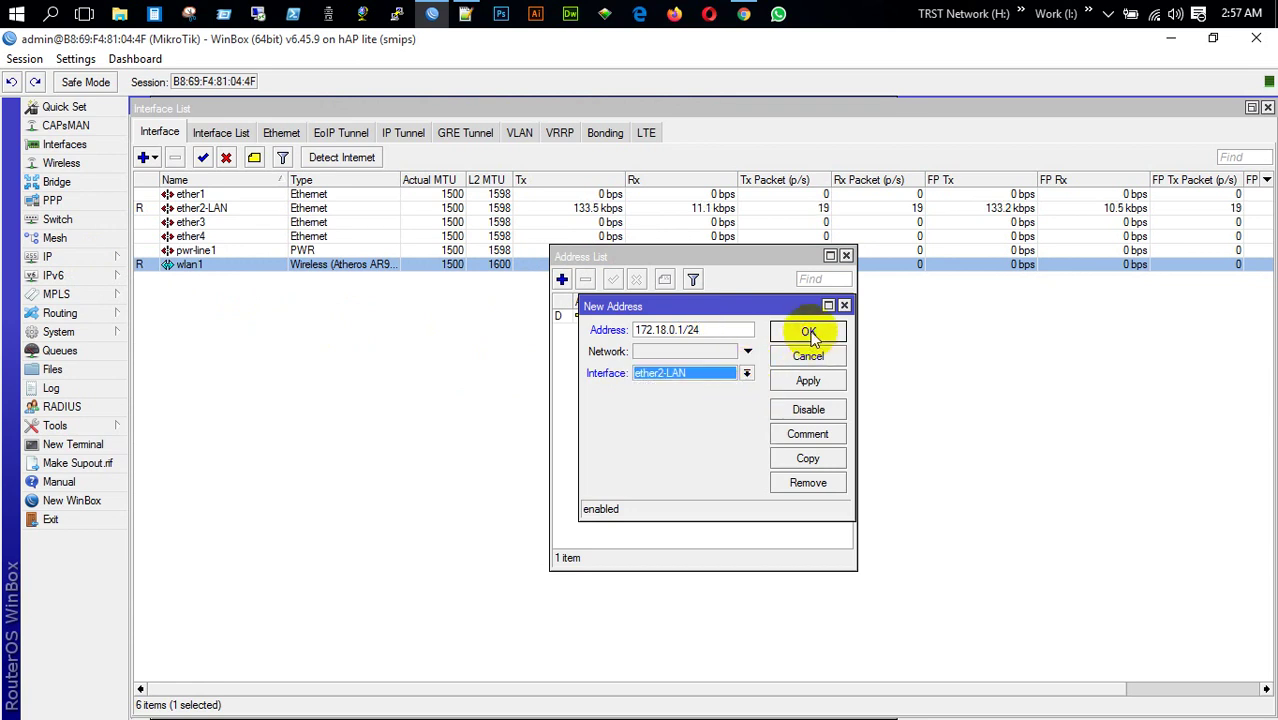
click(808, 381)
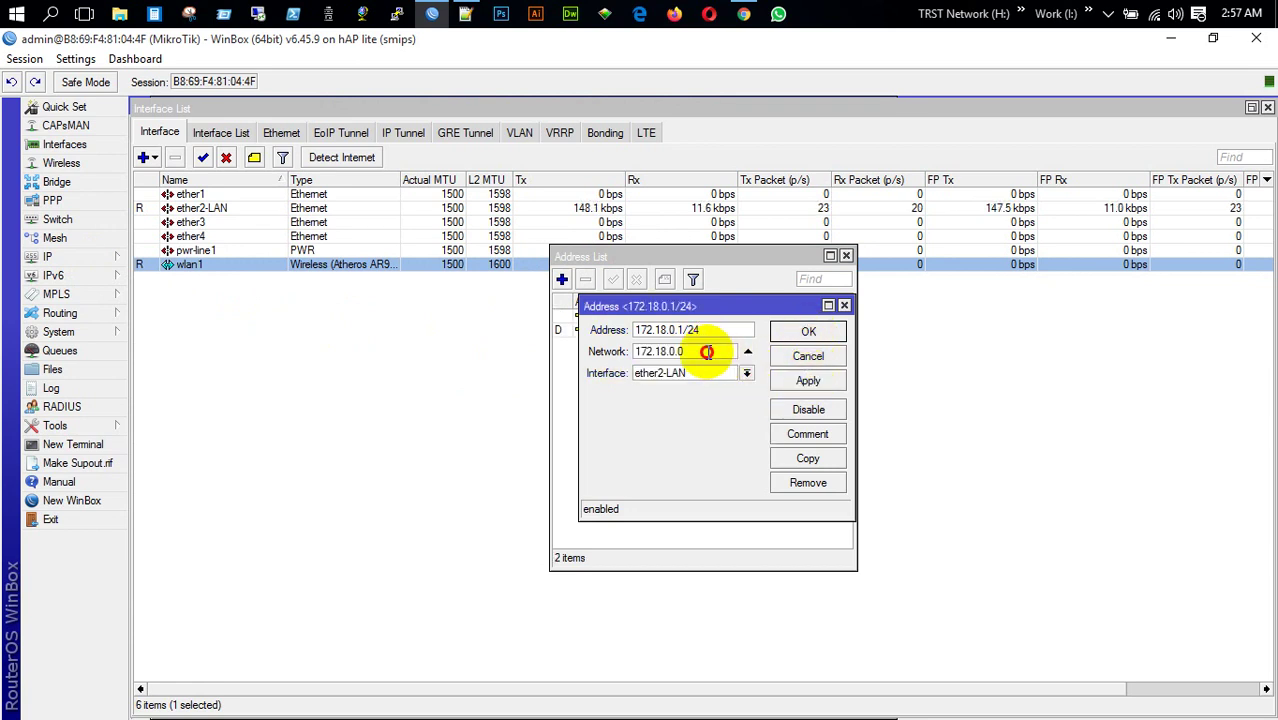
double_click(707, 351)
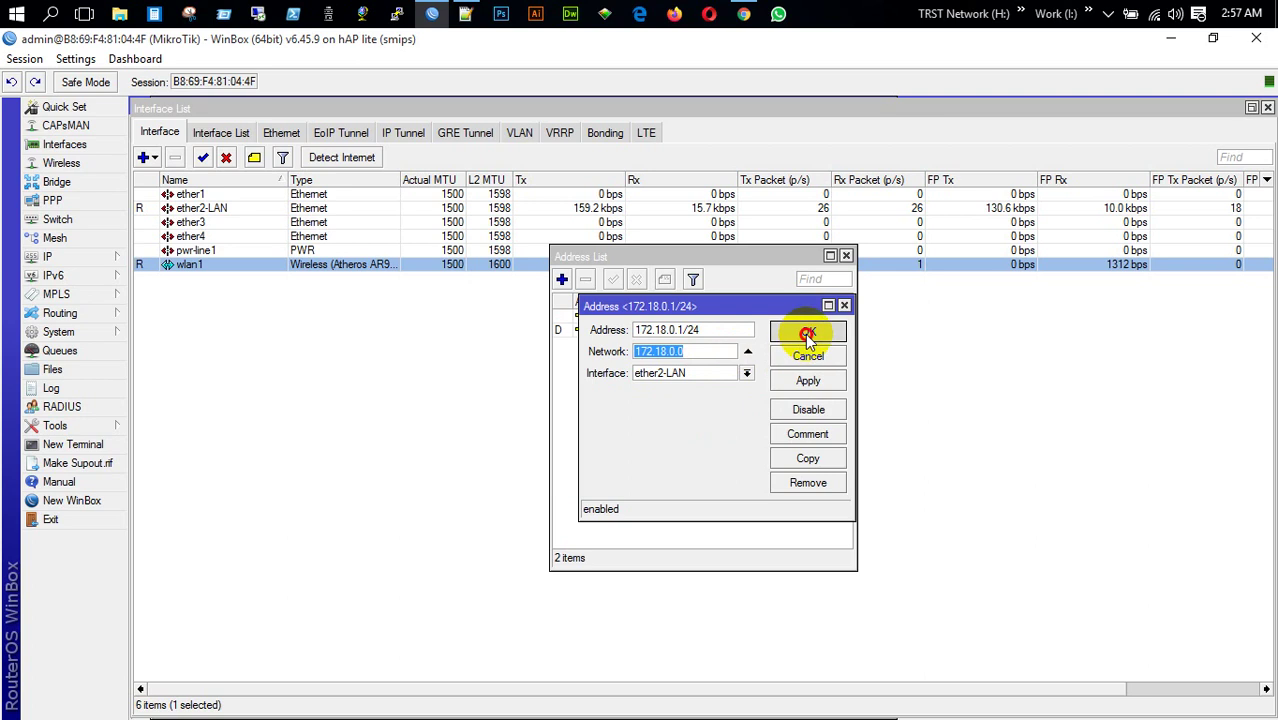
click(805, 331)
click(846, 256)
click(60, 257)
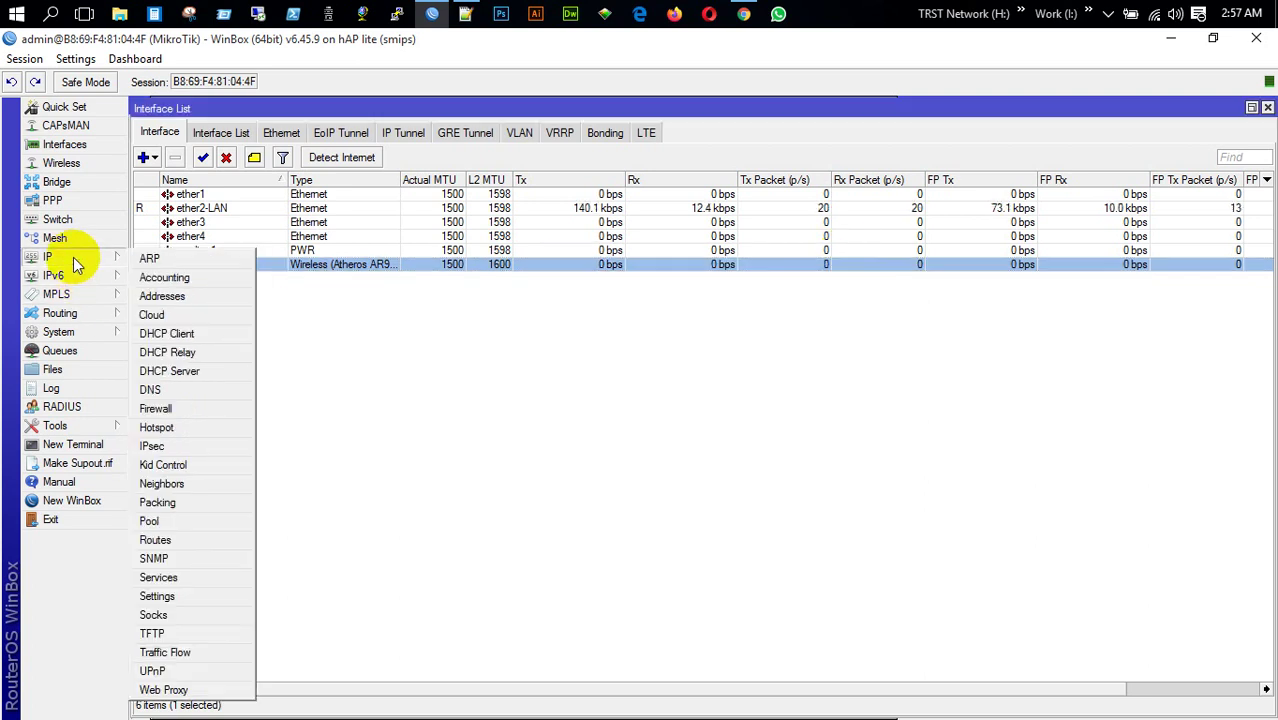
Create a srcnat masquerade NAT rule for source 172.18.0.0/24, then close Firewall
click(160, 408)
click(360, 266)
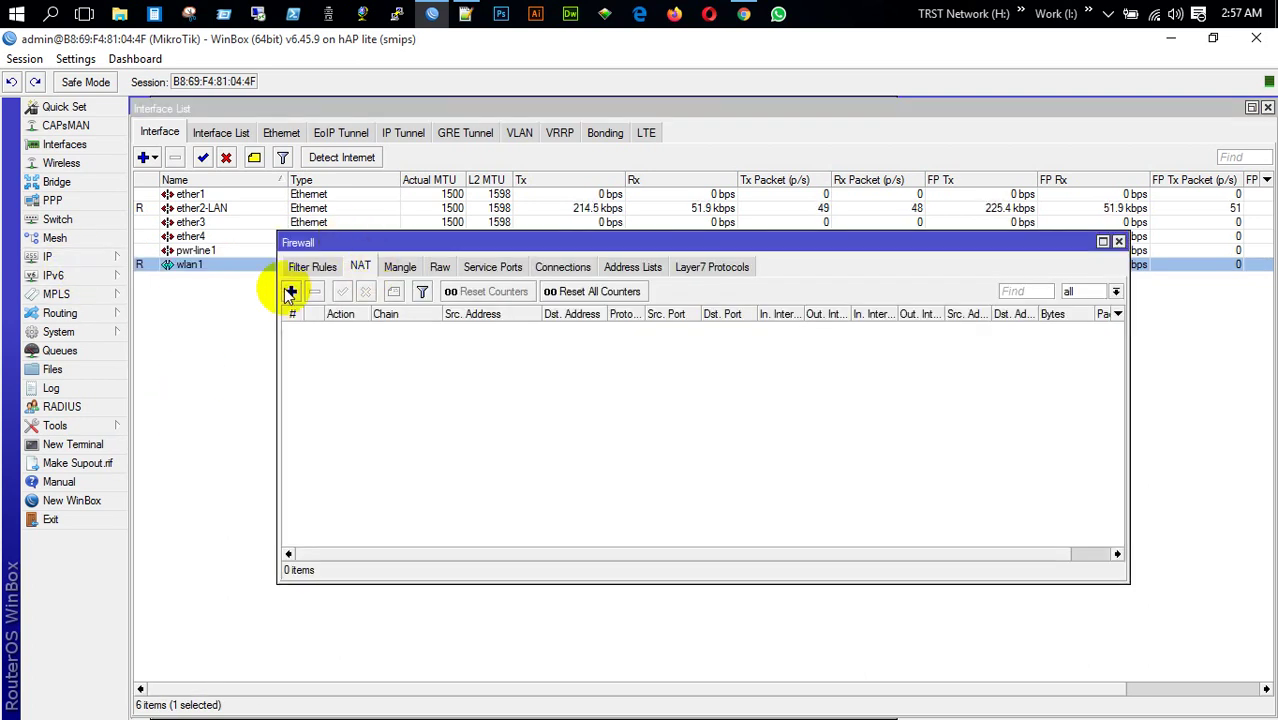
click(290, 291)
click(674, 242)
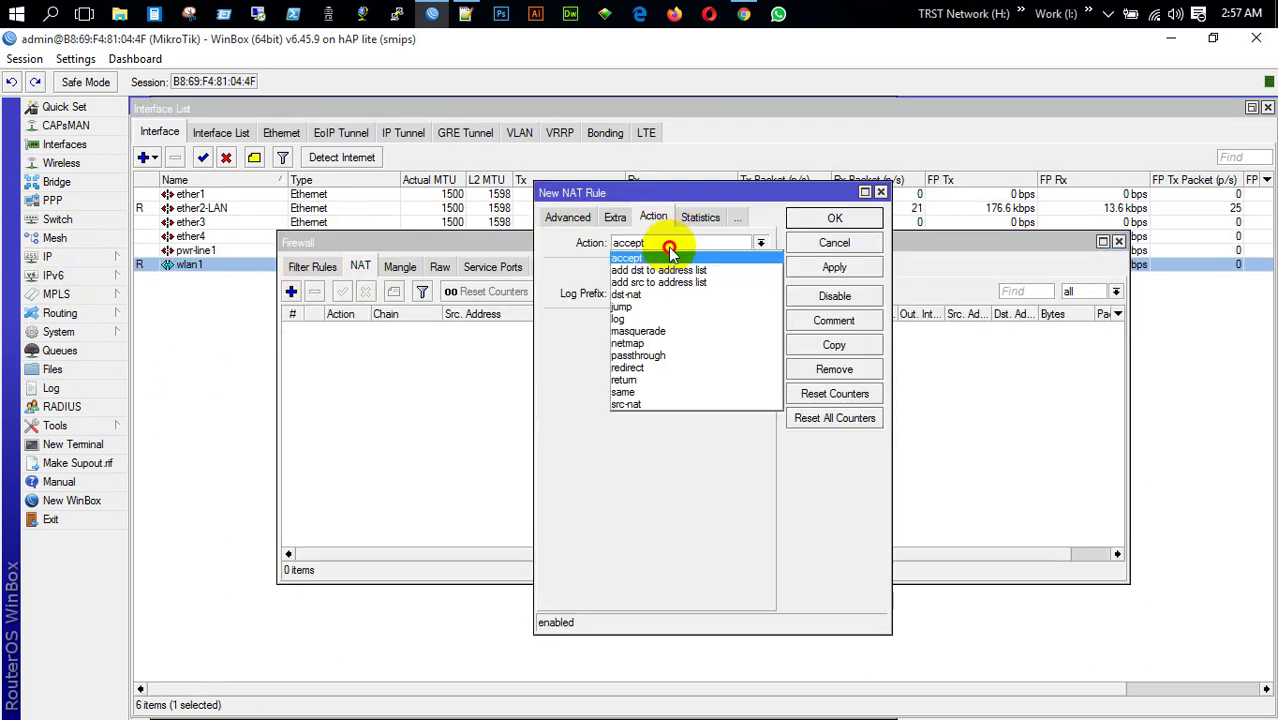
click(655, 333)
click(568, 218)
click(561, 218)
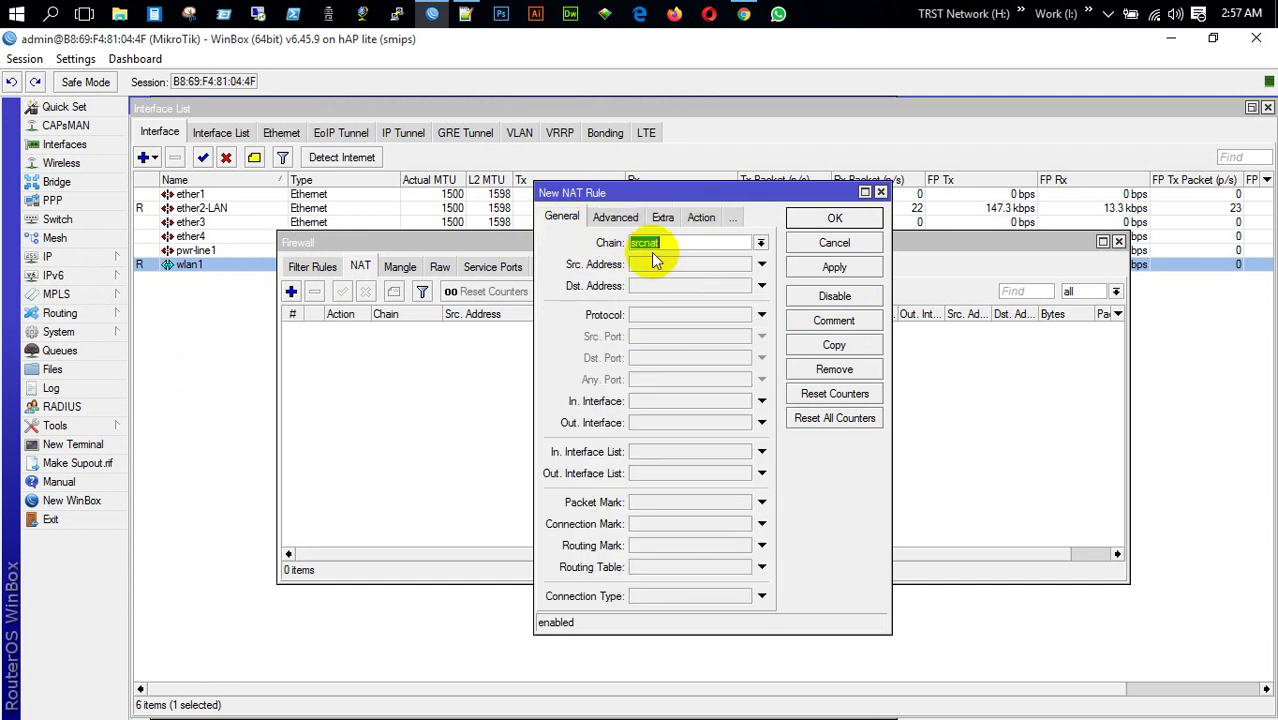
click(665, 262)
text(172.18.0.0/24)
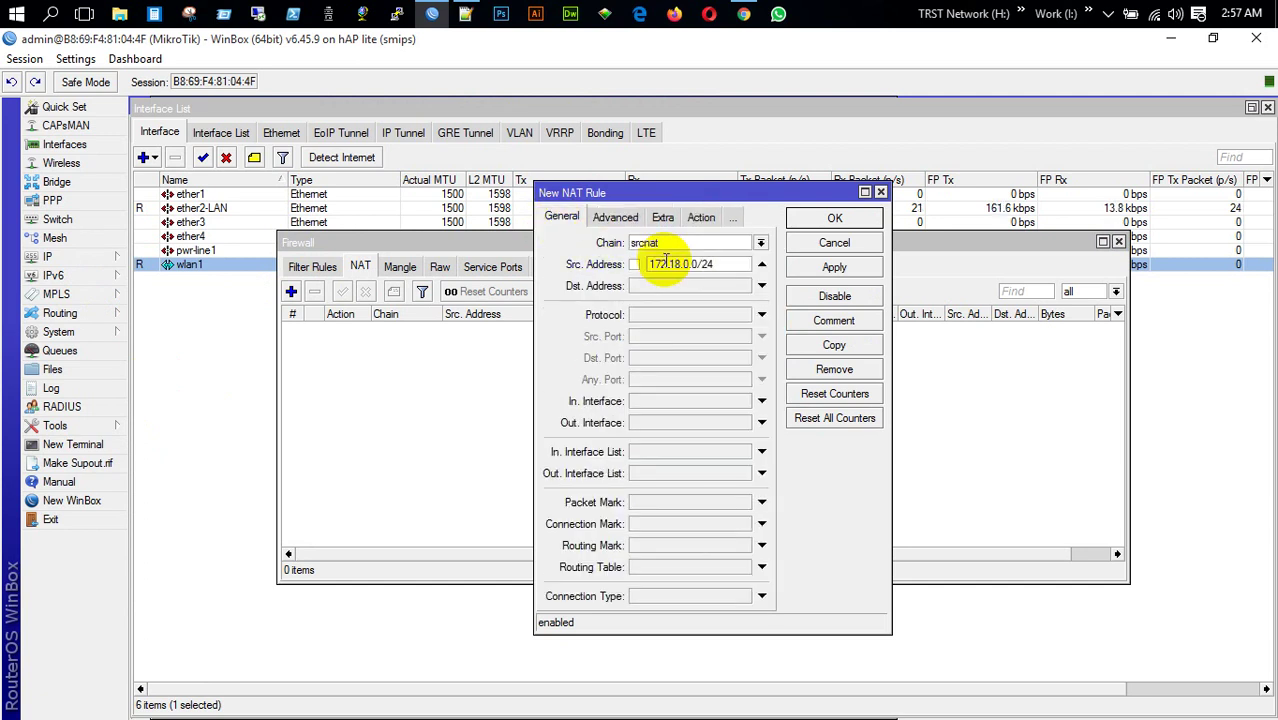
key(Return)
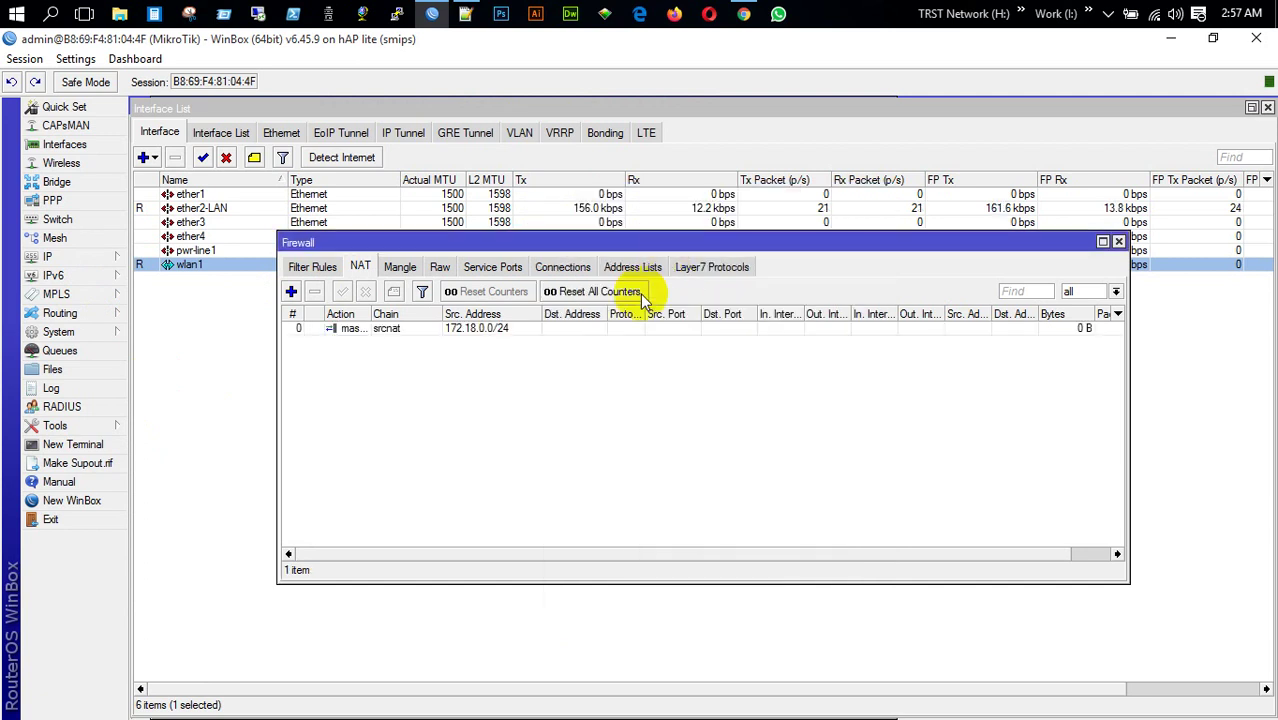
click(1120, 243)
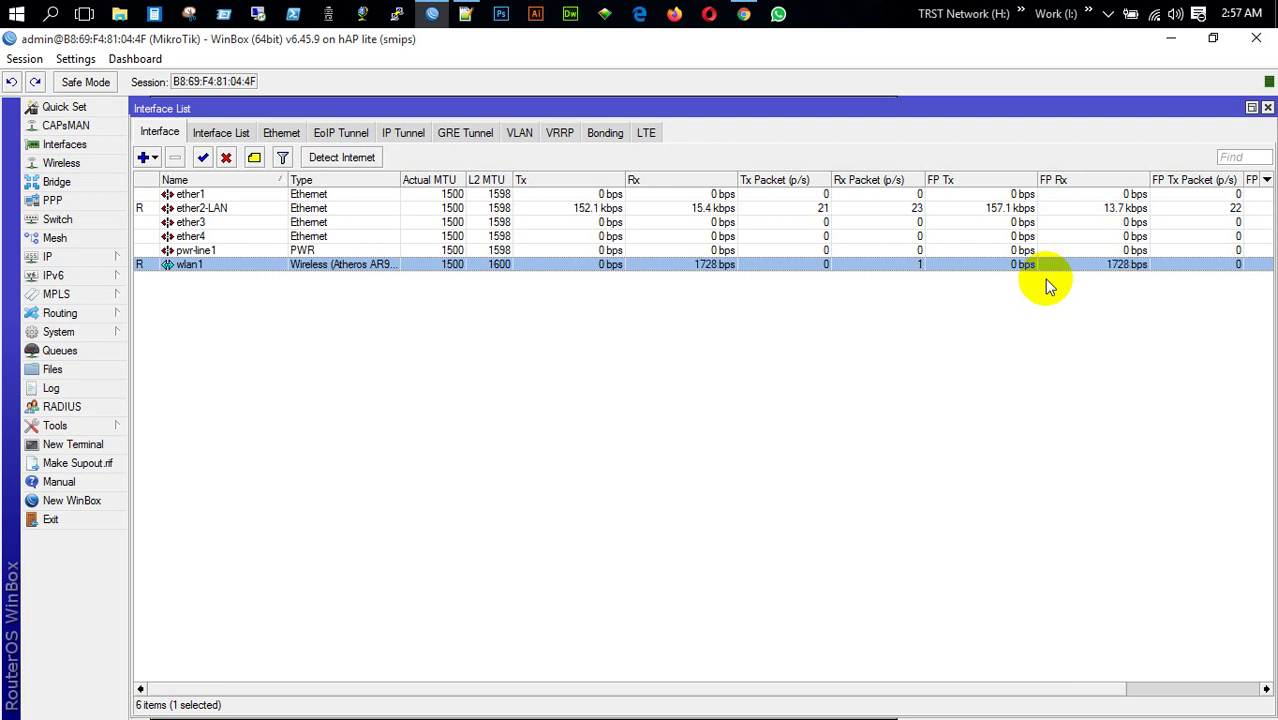
Close WinBox and disable the Ethernet 2 adapter in Network Connections
click(1256, 44)
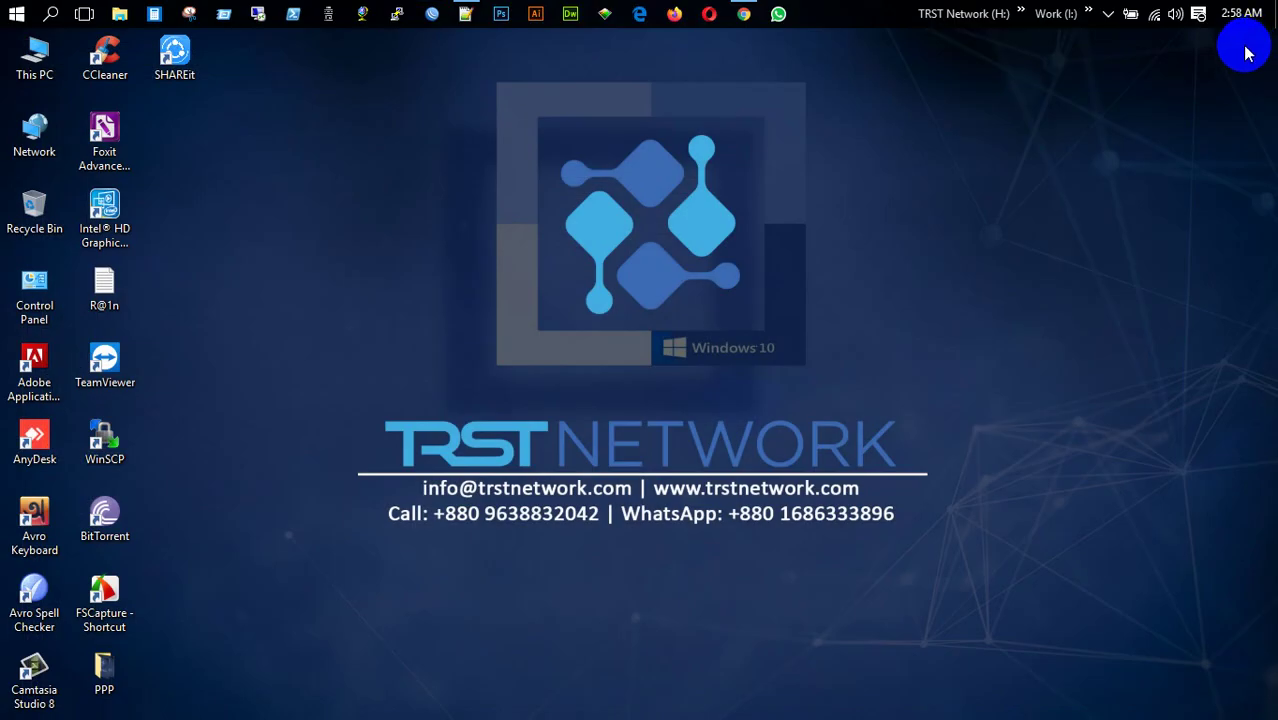
right_click(1154, 16)
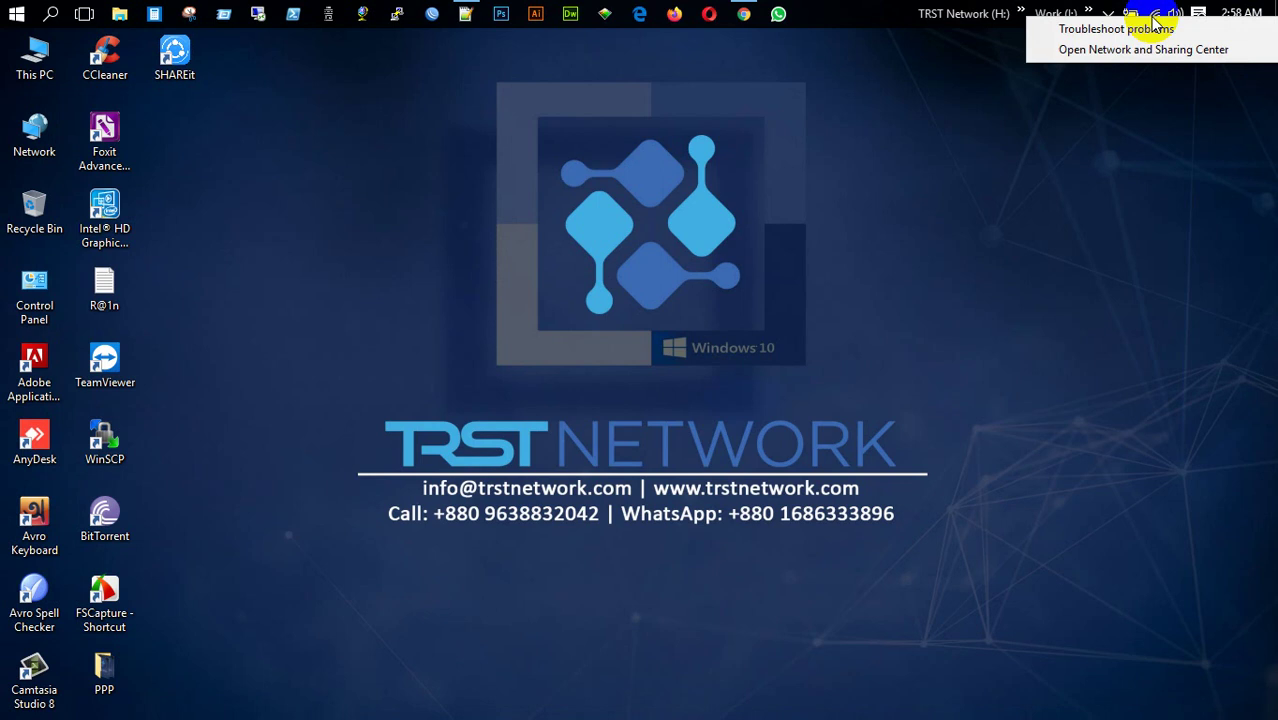
click(1149, 51)
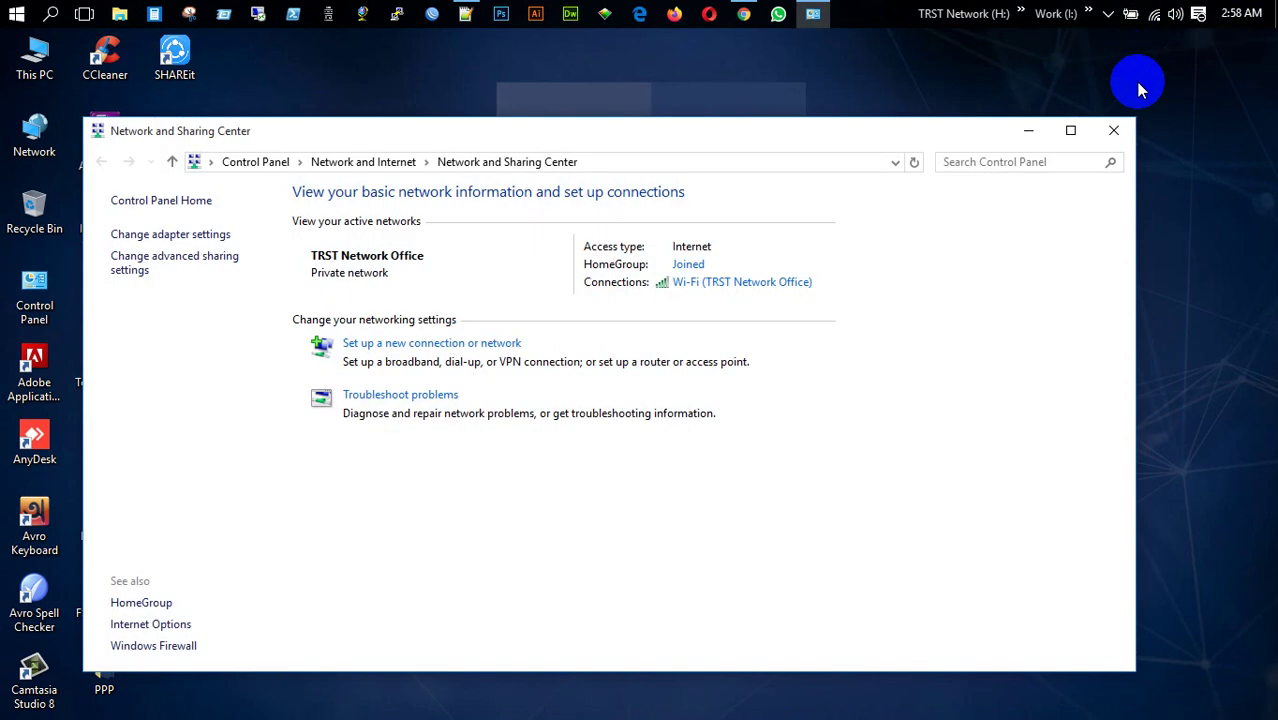
click(165, 234)
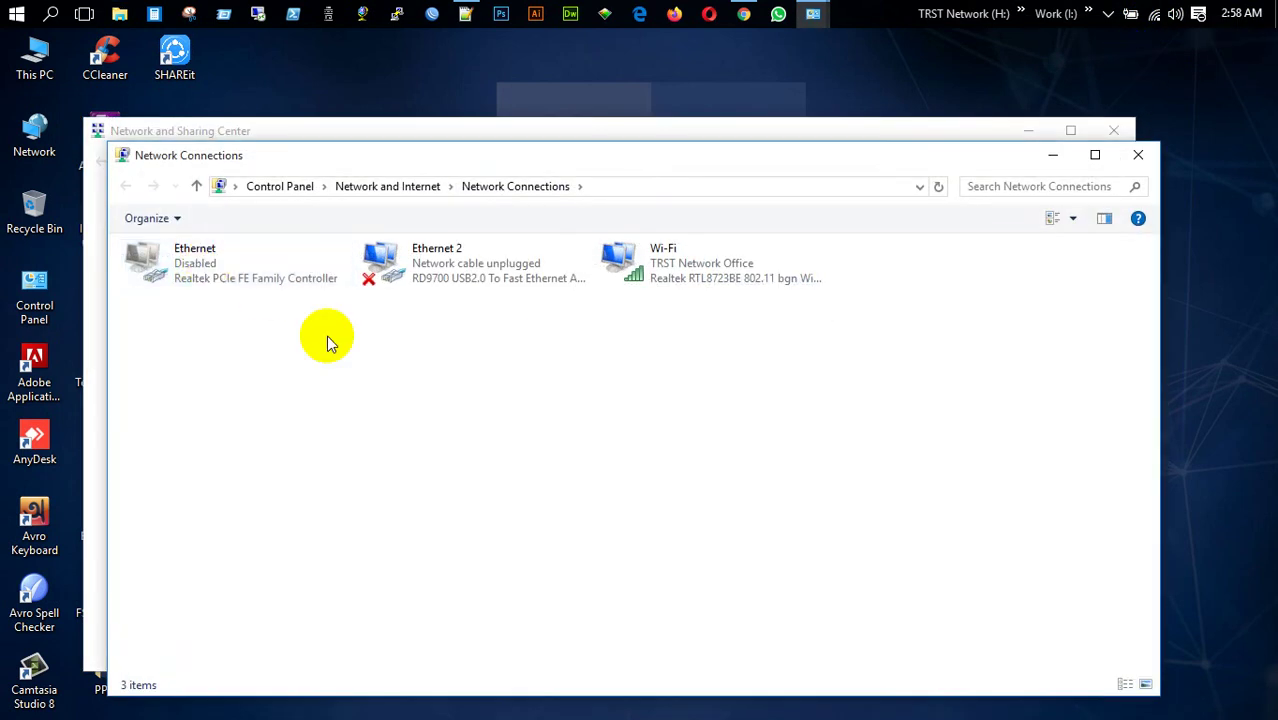
right_click(468, 265)
click(514, 280)
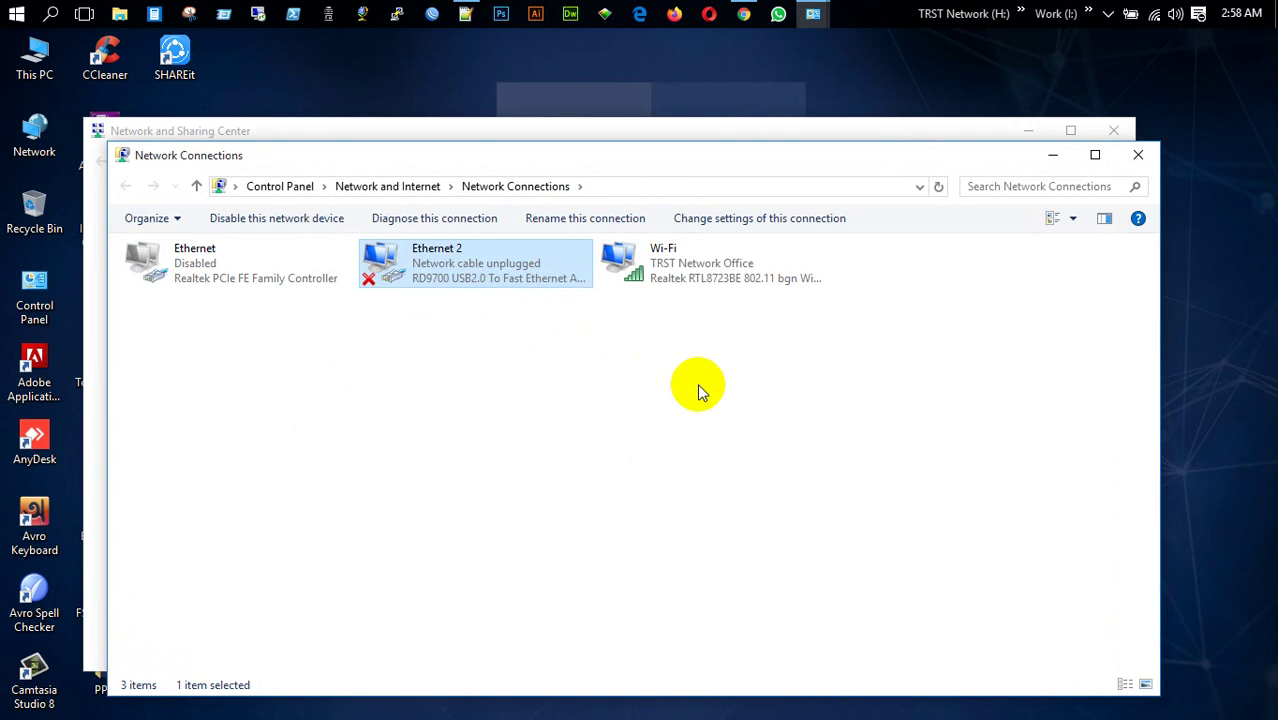
right_click(416, 281)
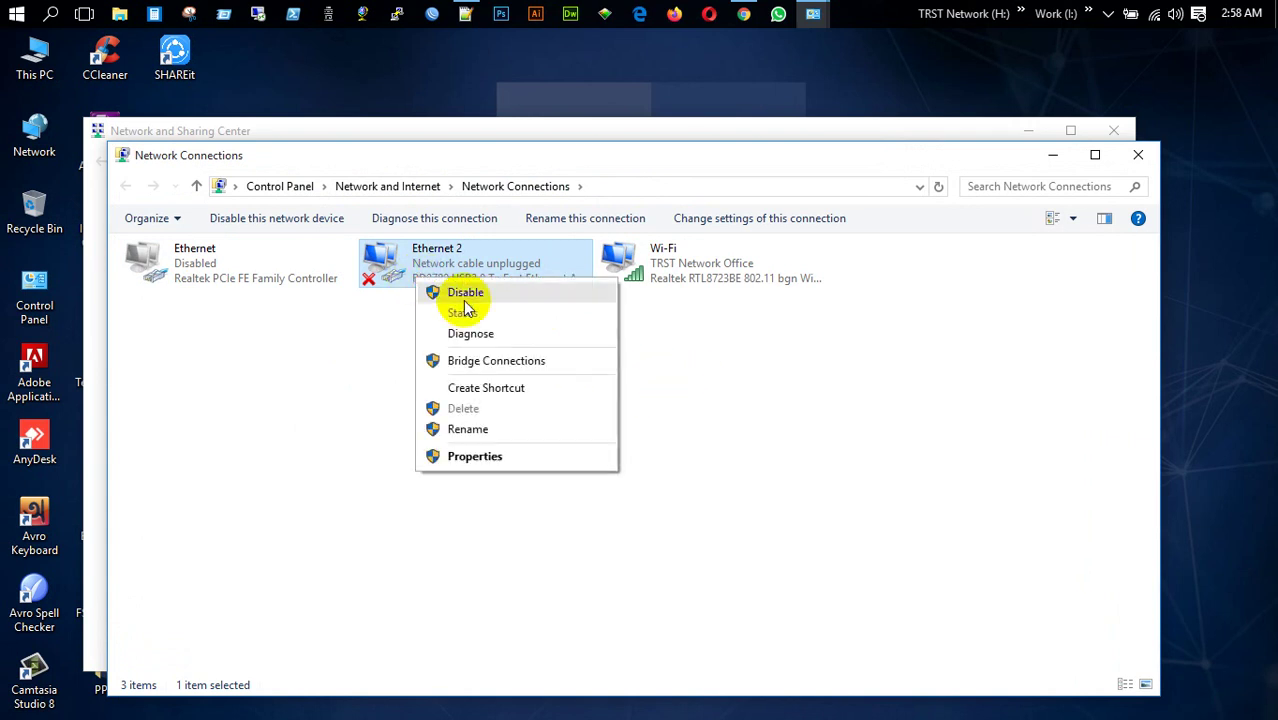
click(466, 294)
Refresh the adapter list, close both network windows and refresh the desktop
right_click(676, 371)
click(750, 452)
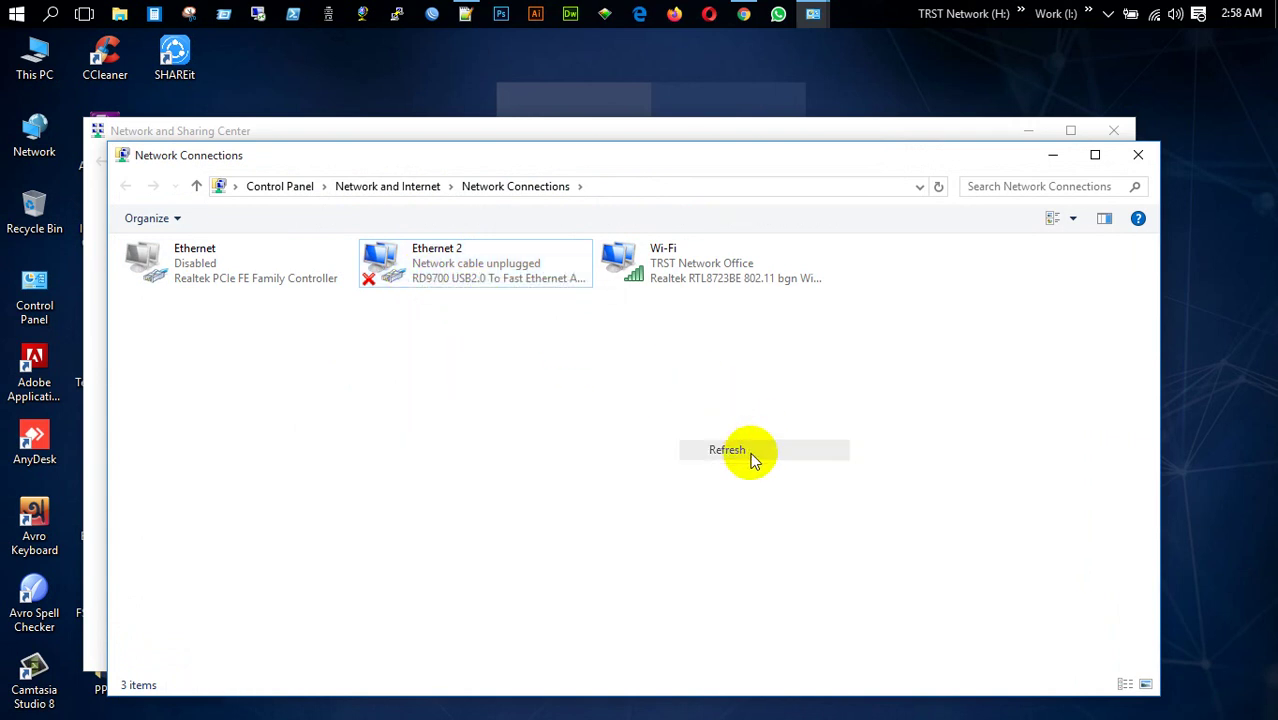
click(1137, 155)
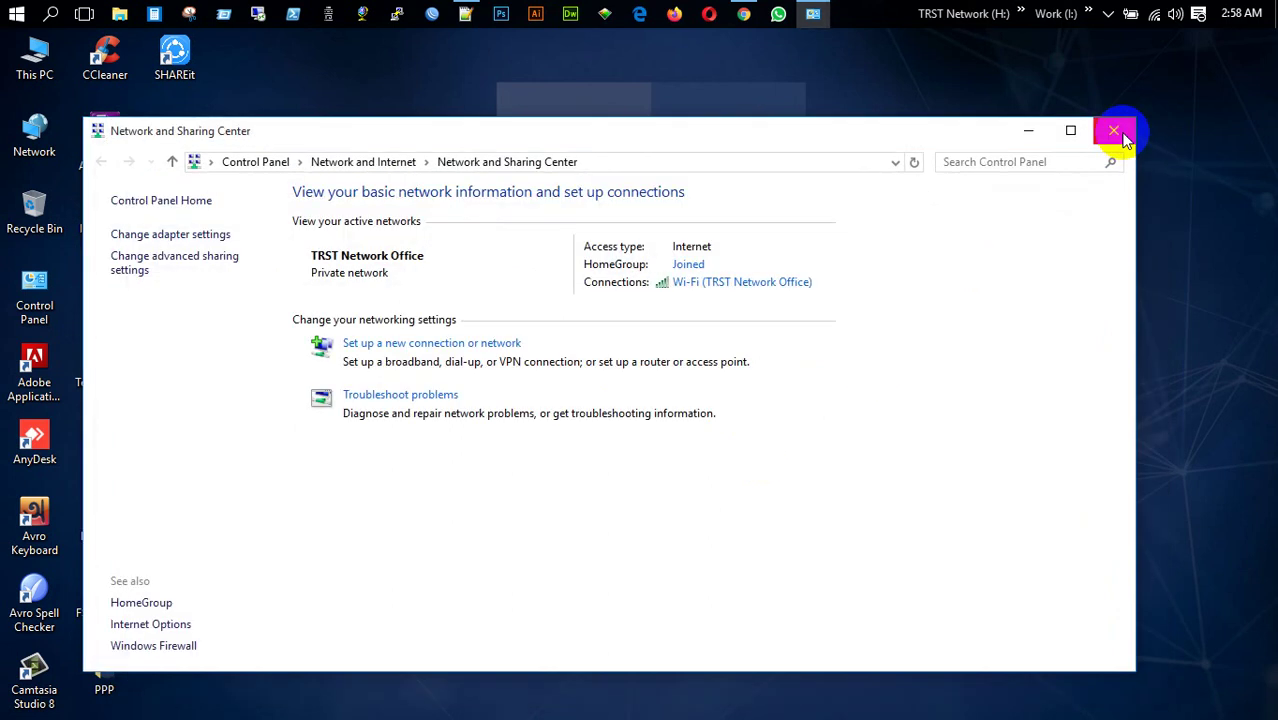
click(1122, 138)
right_click(721, 192)
click(807, 250)
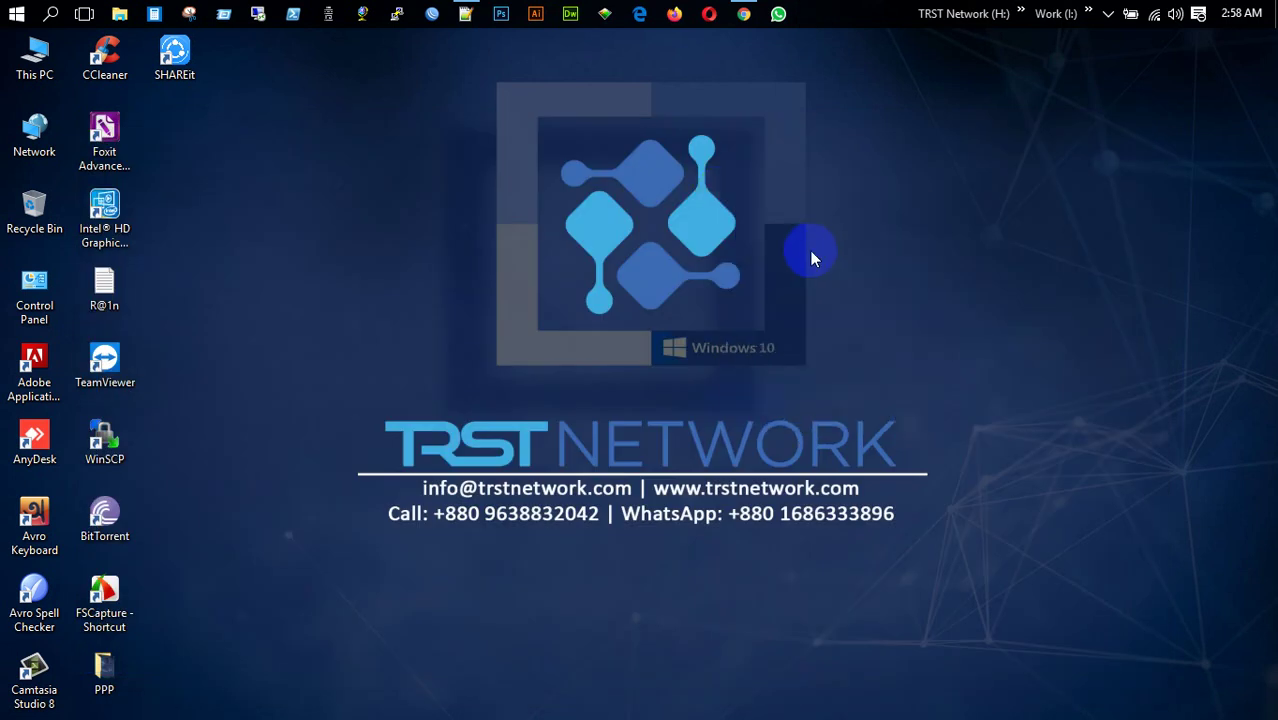
Log in to router 192.168.10.51 and snap its window to the right half
click(432, 14)
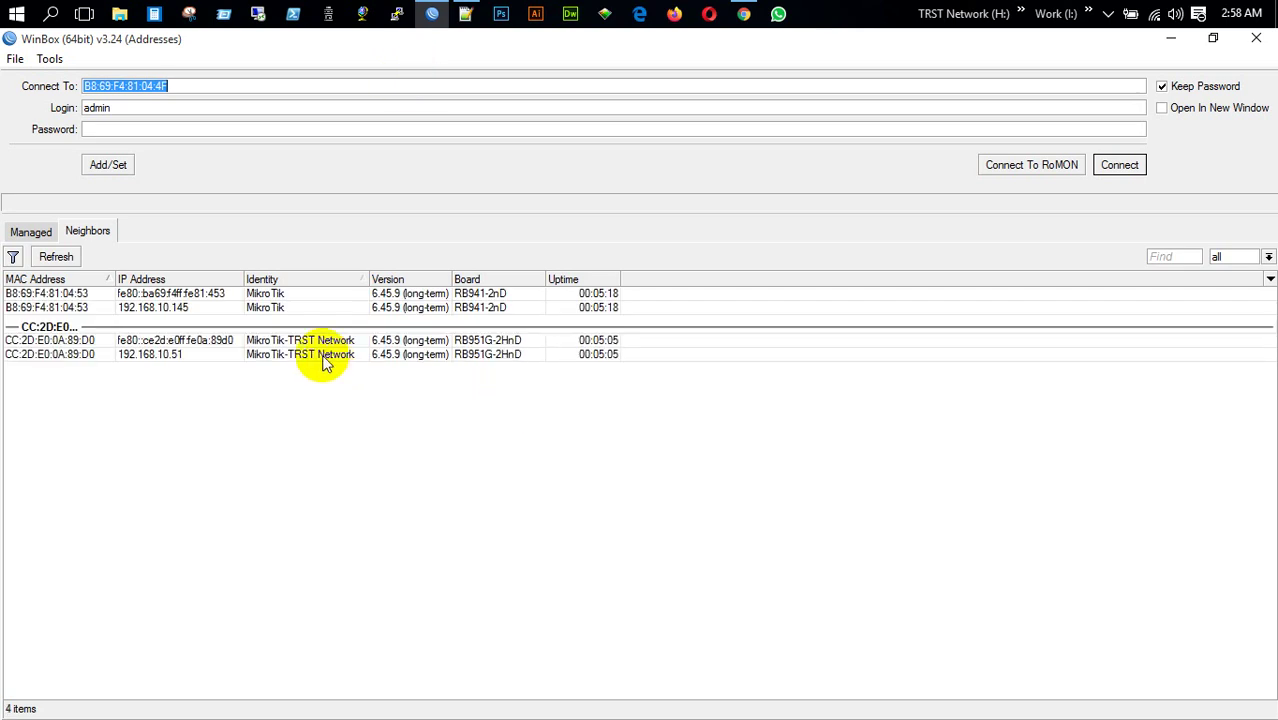
click(317, 355)
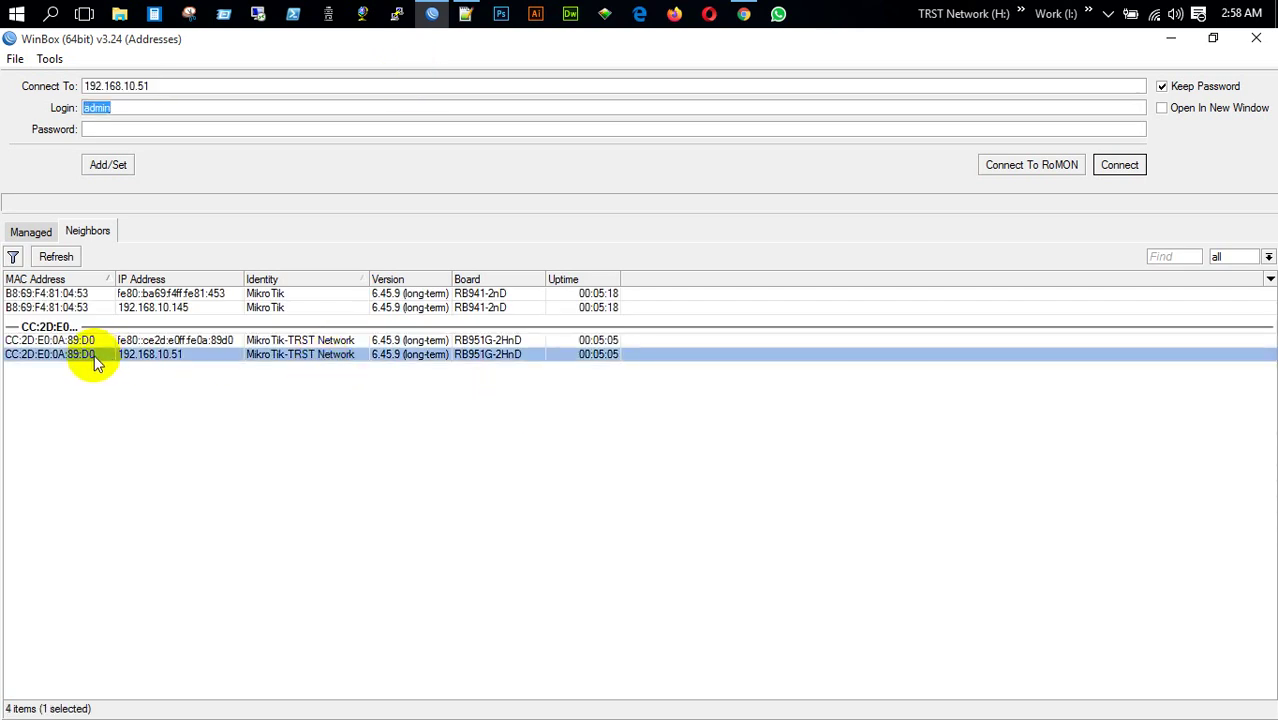
click(1119, 165)
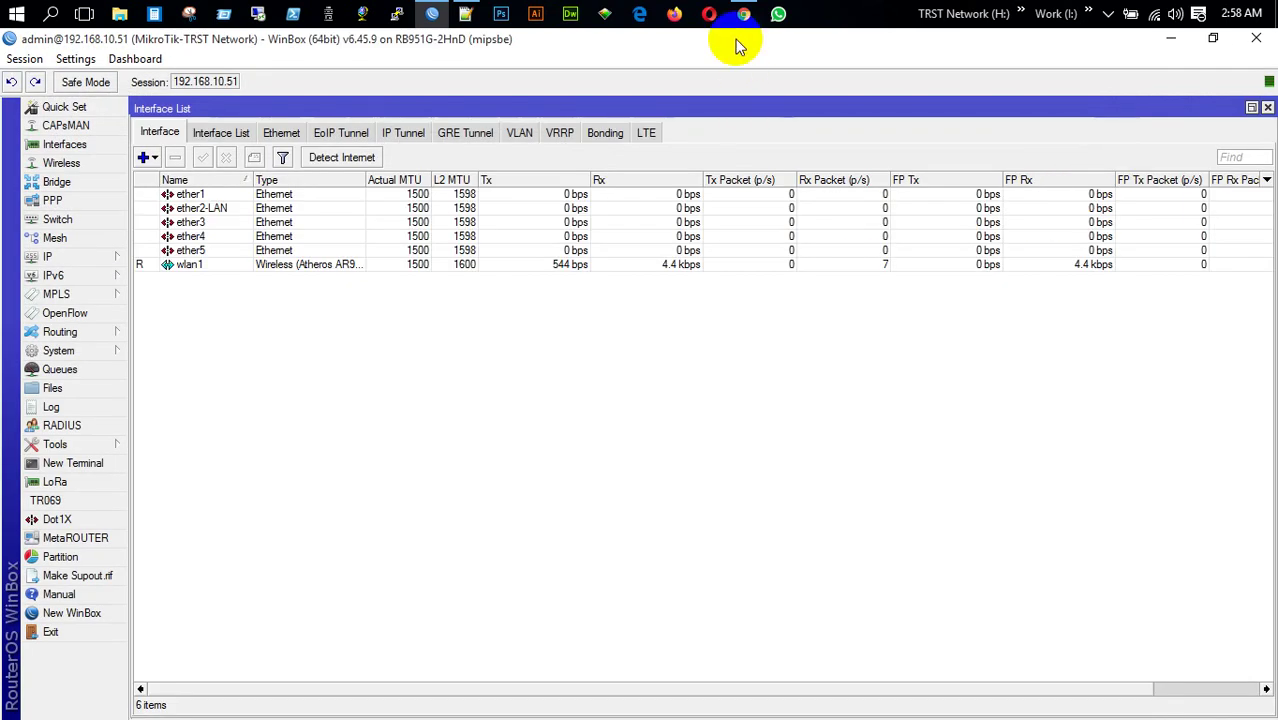
key(super+Right)
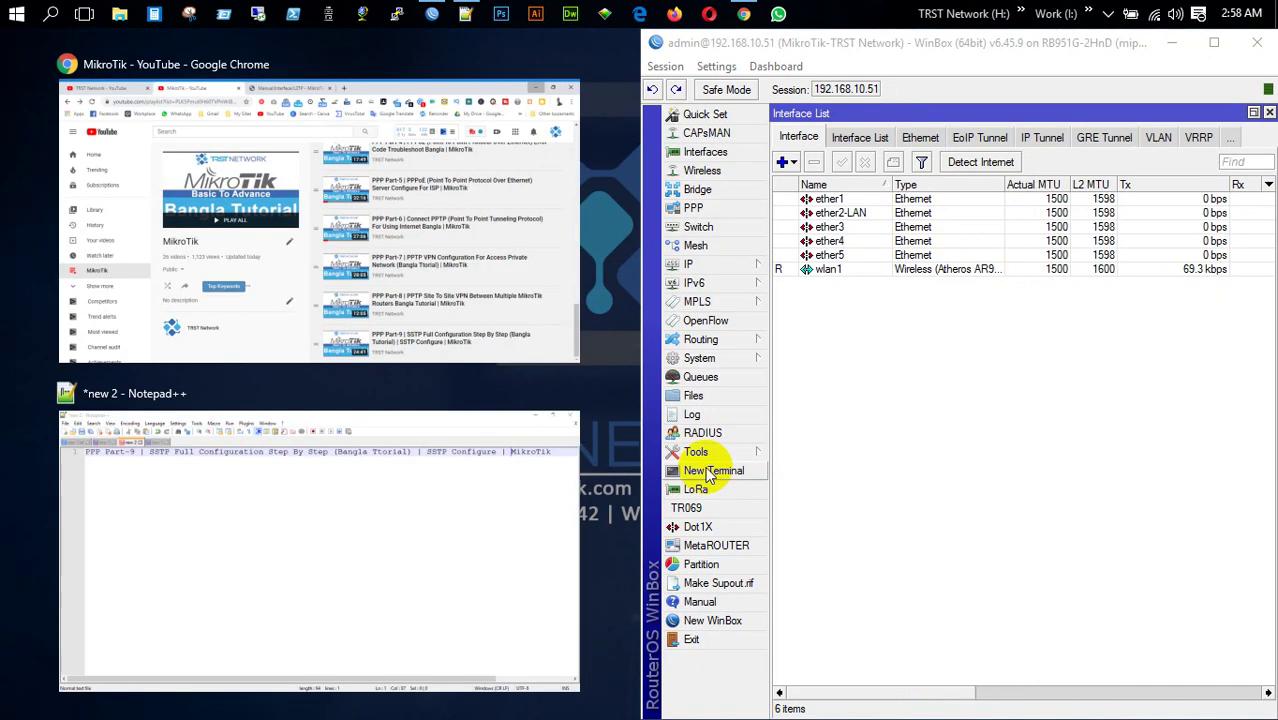
click(1021, 518)
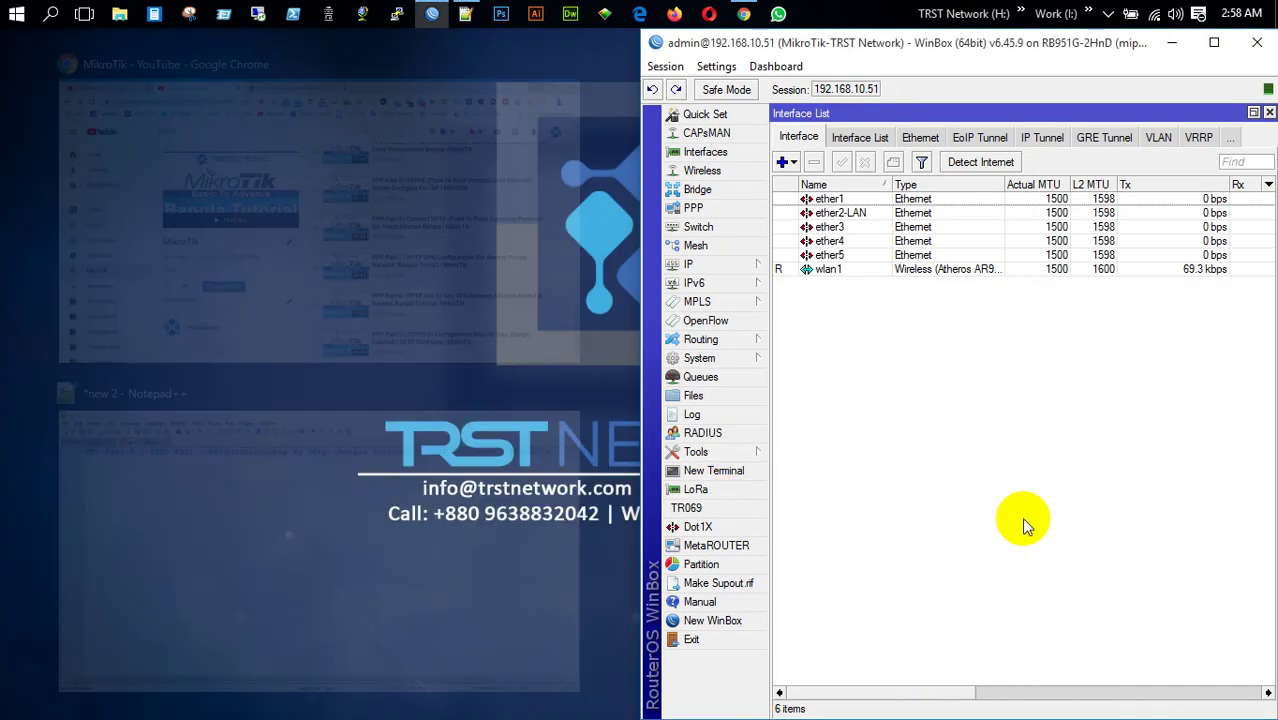
Log in to router 192.168.10.145 in a new WinBox and dock it on the left half
click(740, 620)
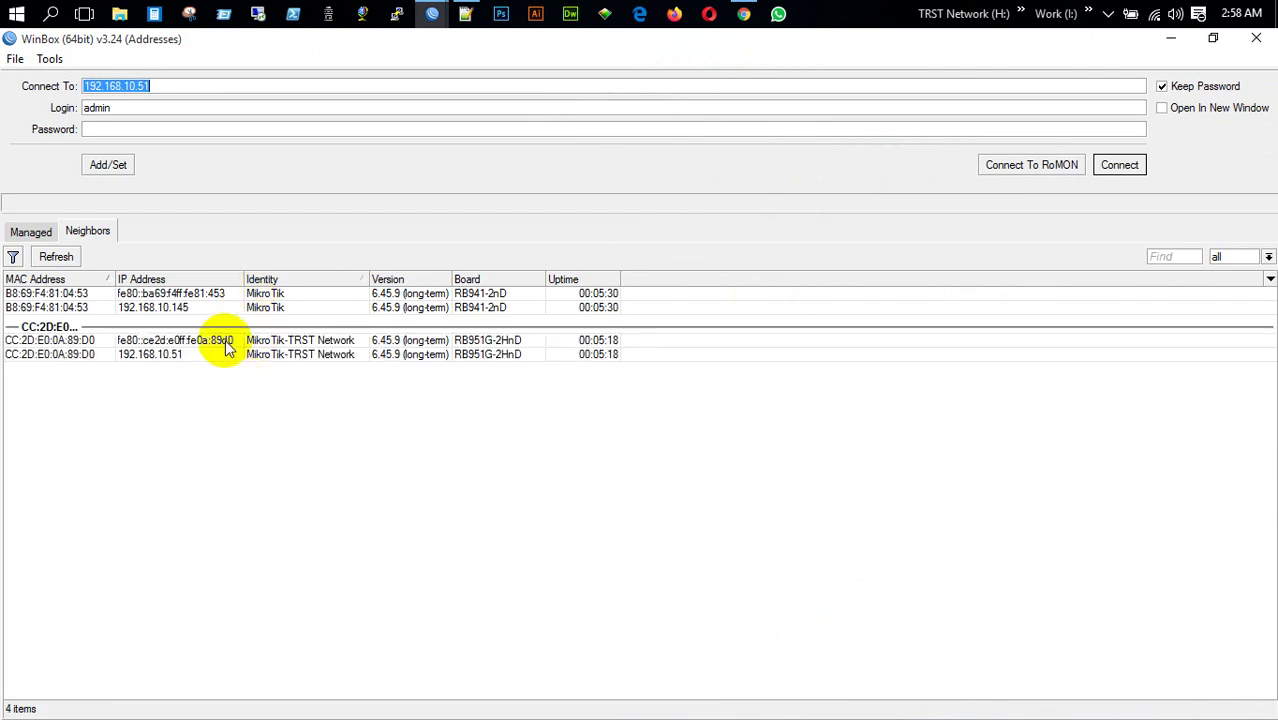
click(215, 309)
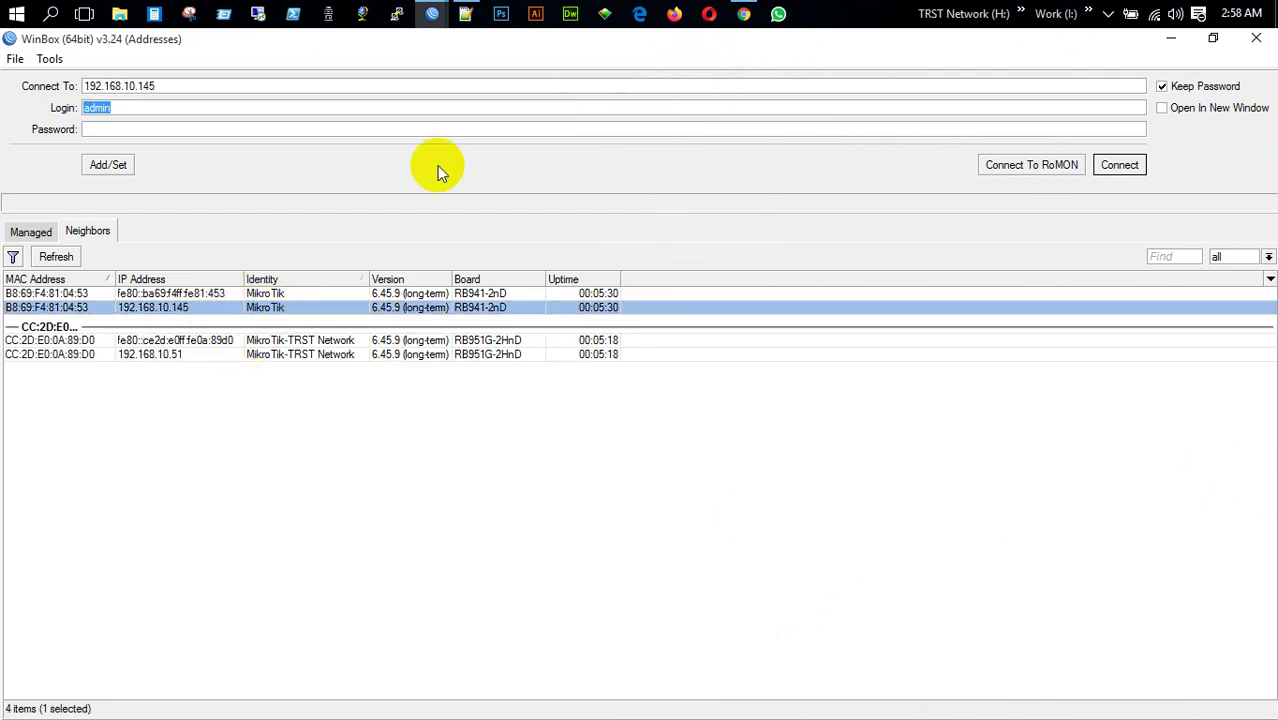
click(1119, 165)
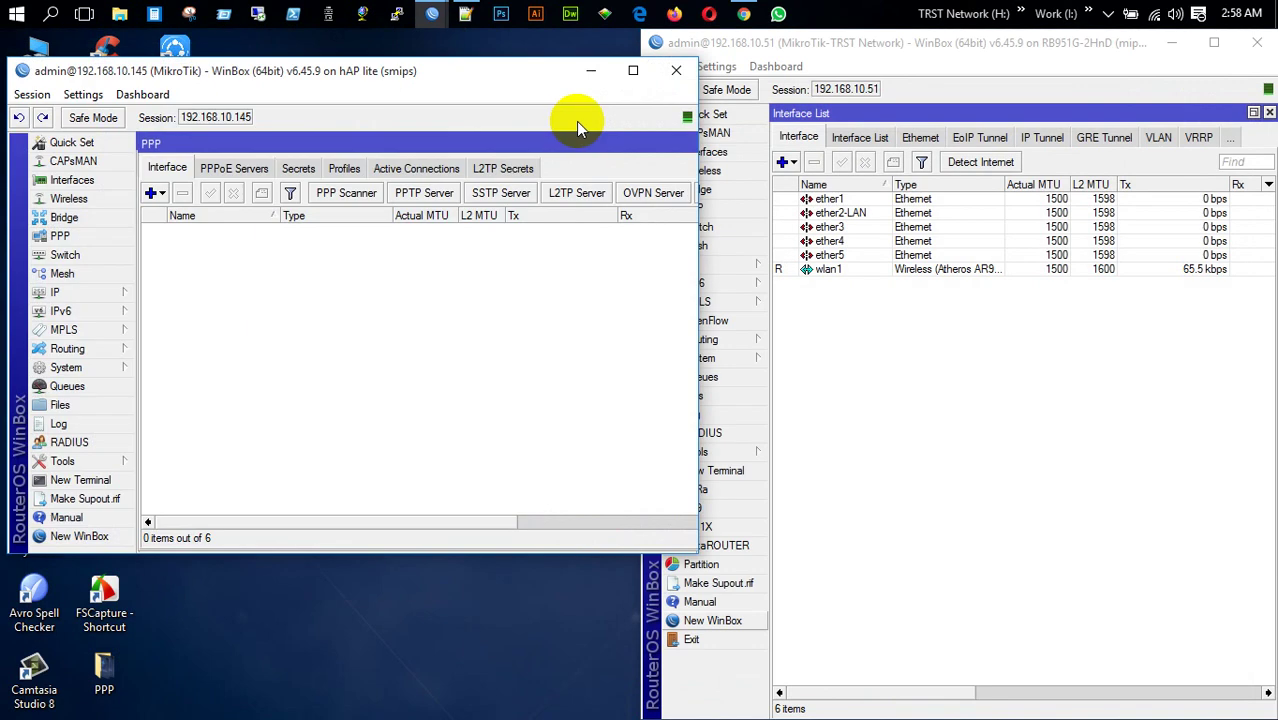
click(575, 151)
drag(575, 151, 12, 330)
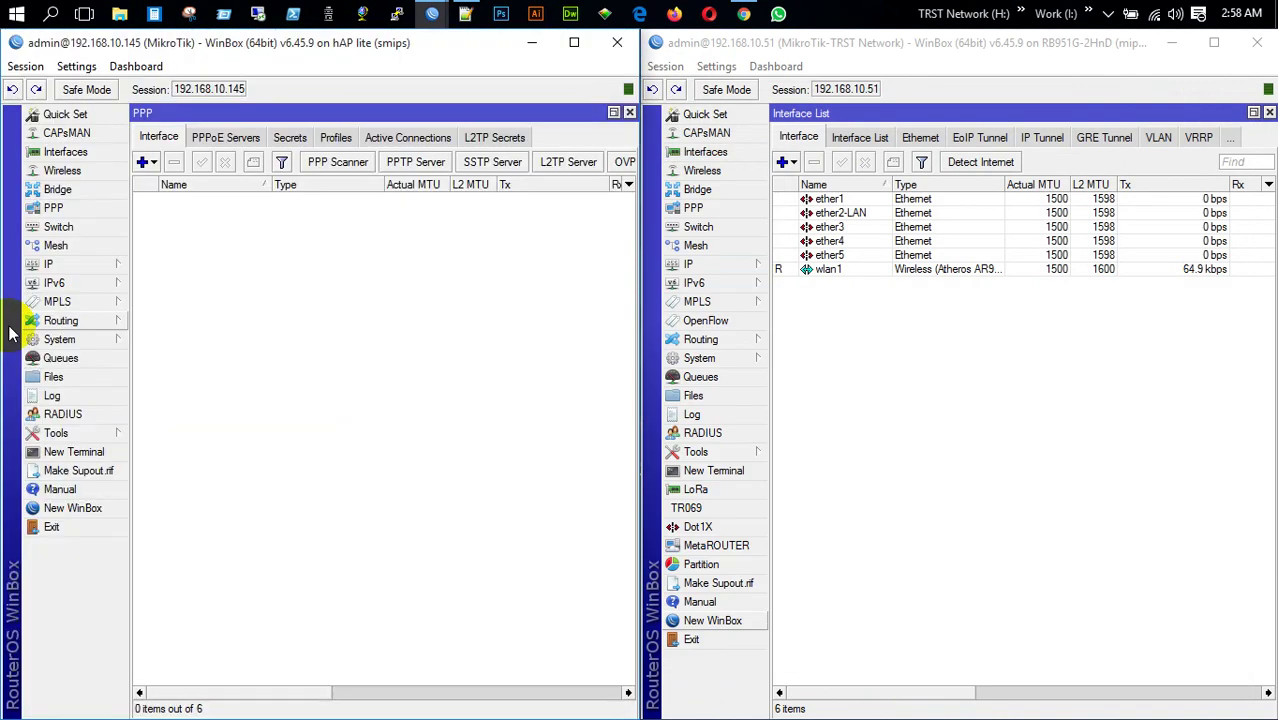
Change the 192.168.10.145 router's identity to MikroTik-Dot IT
click(60, 340)
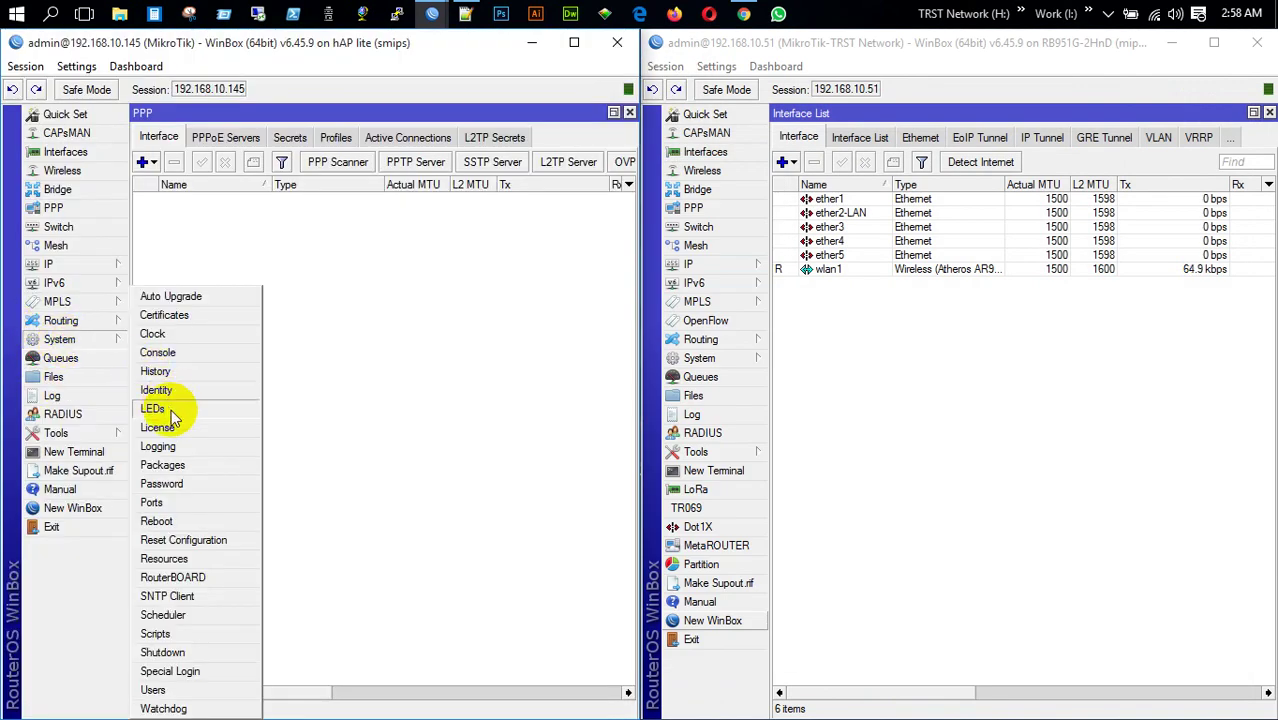
click(165, 396)
click(391, 388)
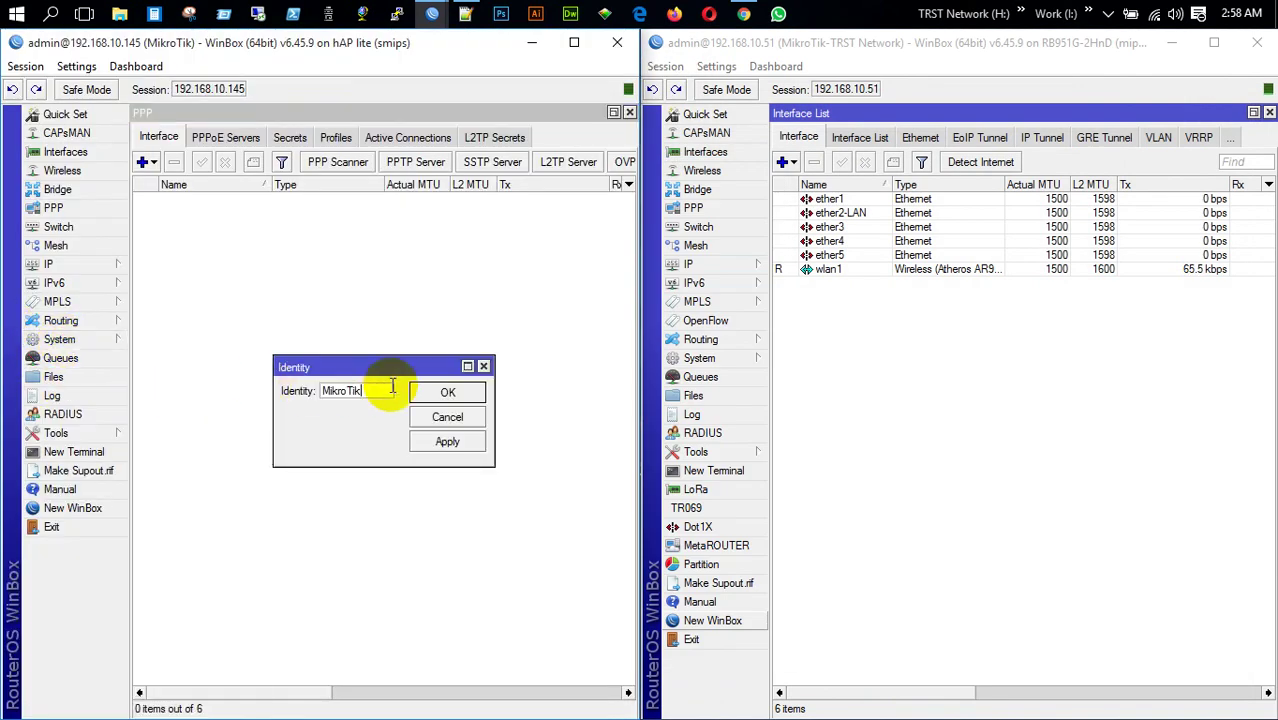
text(-Dot IT)
key(Return)
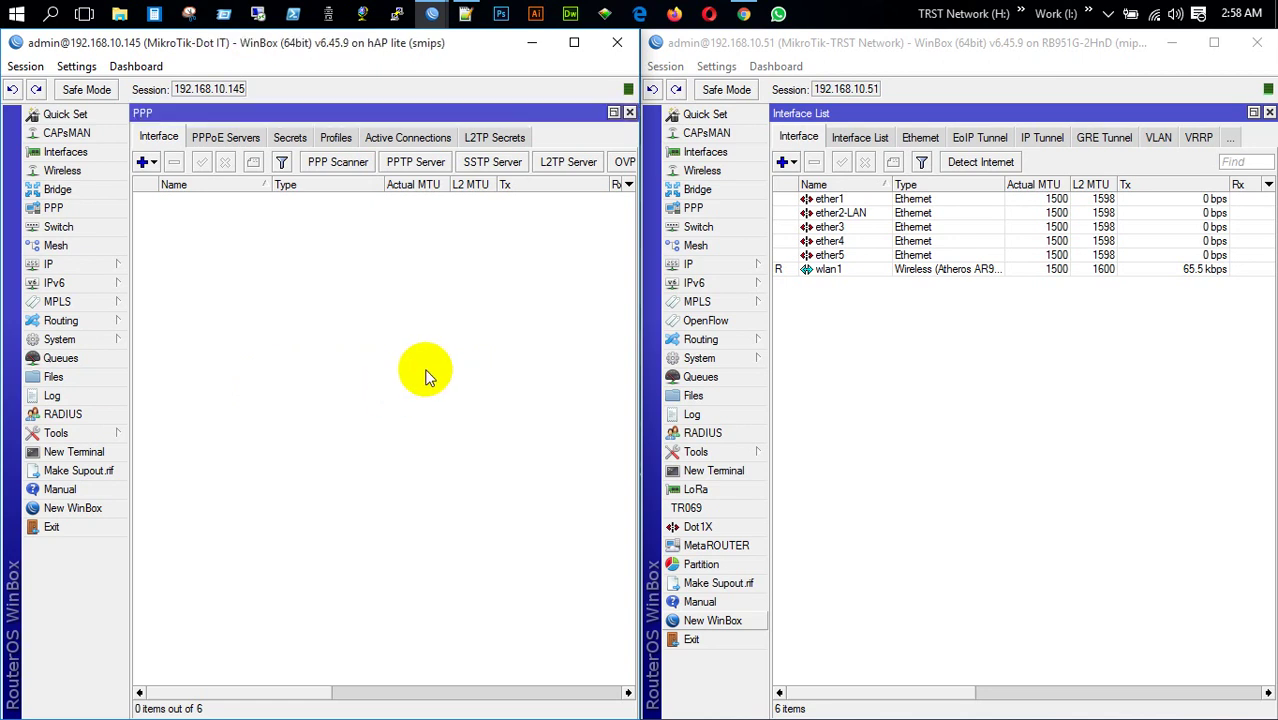
click(628, 112)
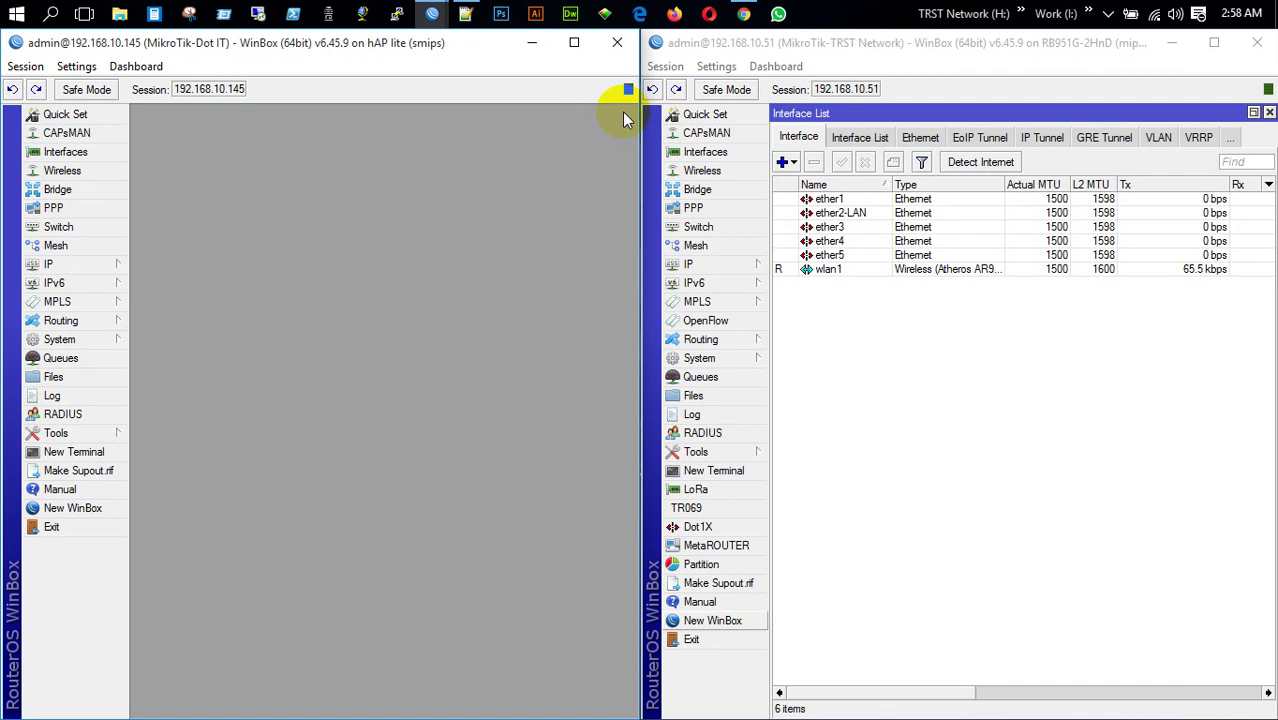
click(92, 152)
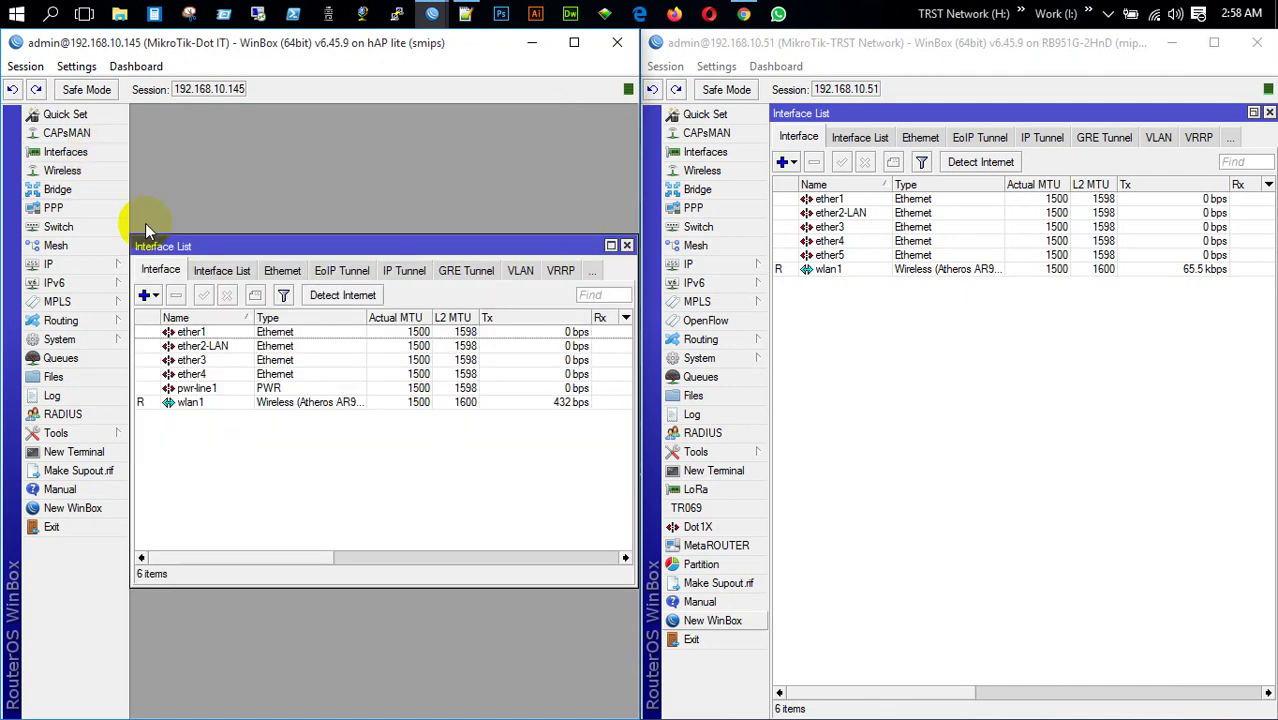
Maximize the left router's interface list and enable the L2TP server on the TRST Network router
click(611, 246)
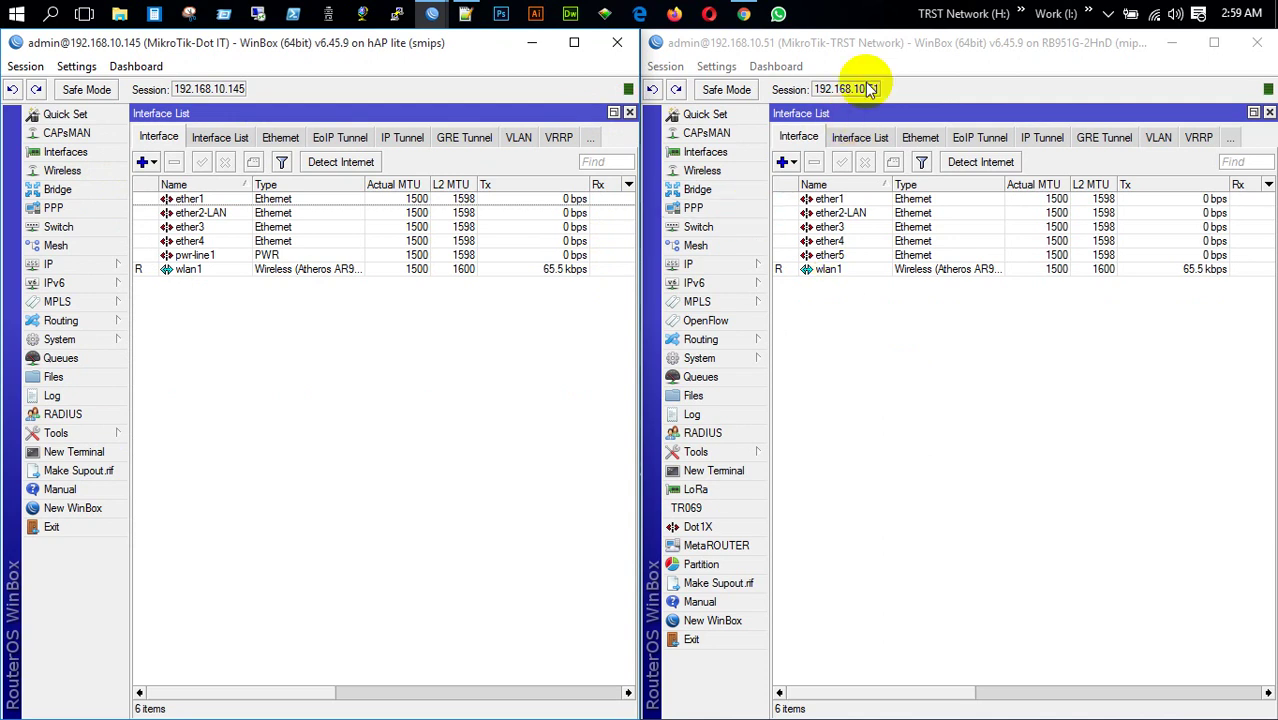
click(880, 45)
click(702, 208)
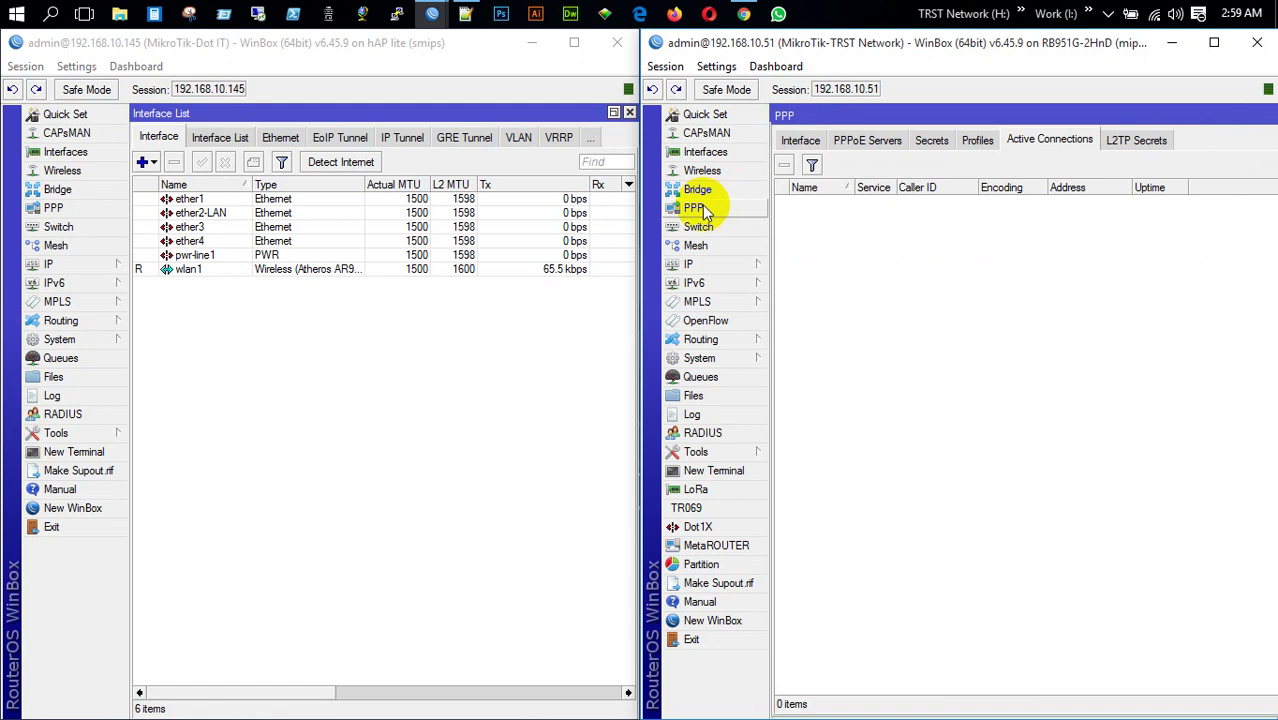
click(800, 140)
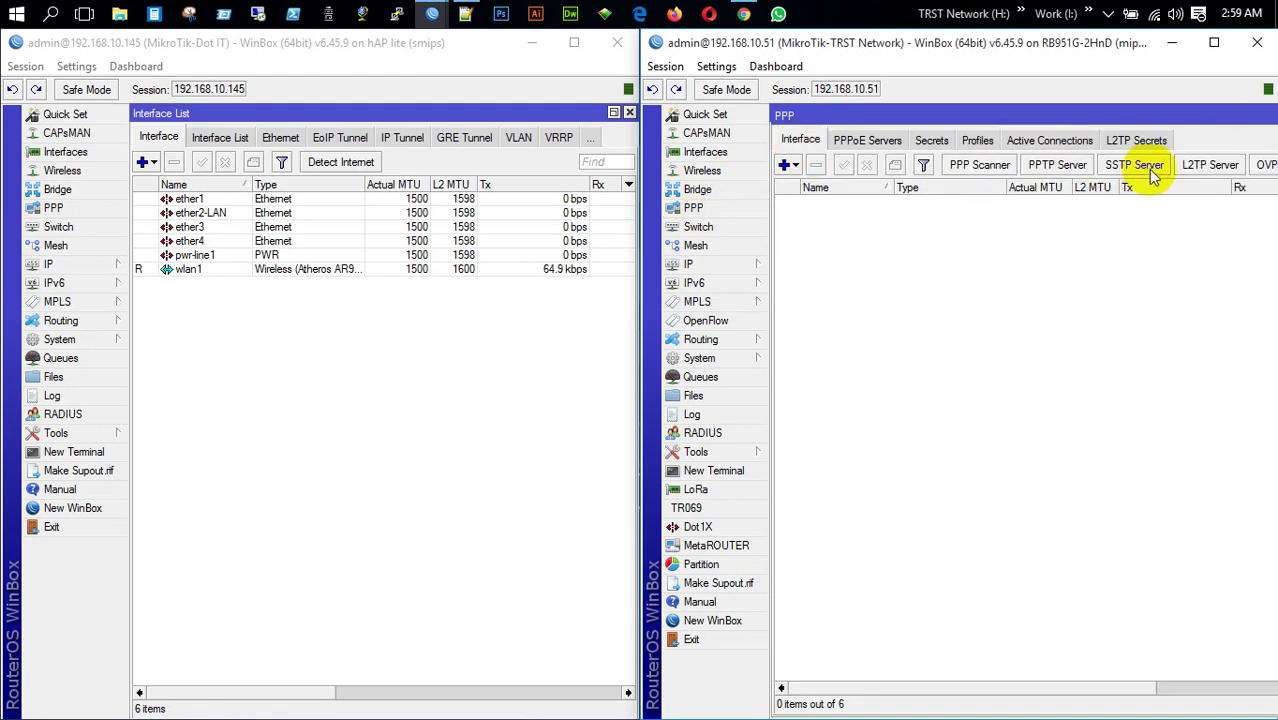
click(1205, 164)
click(958, 272)
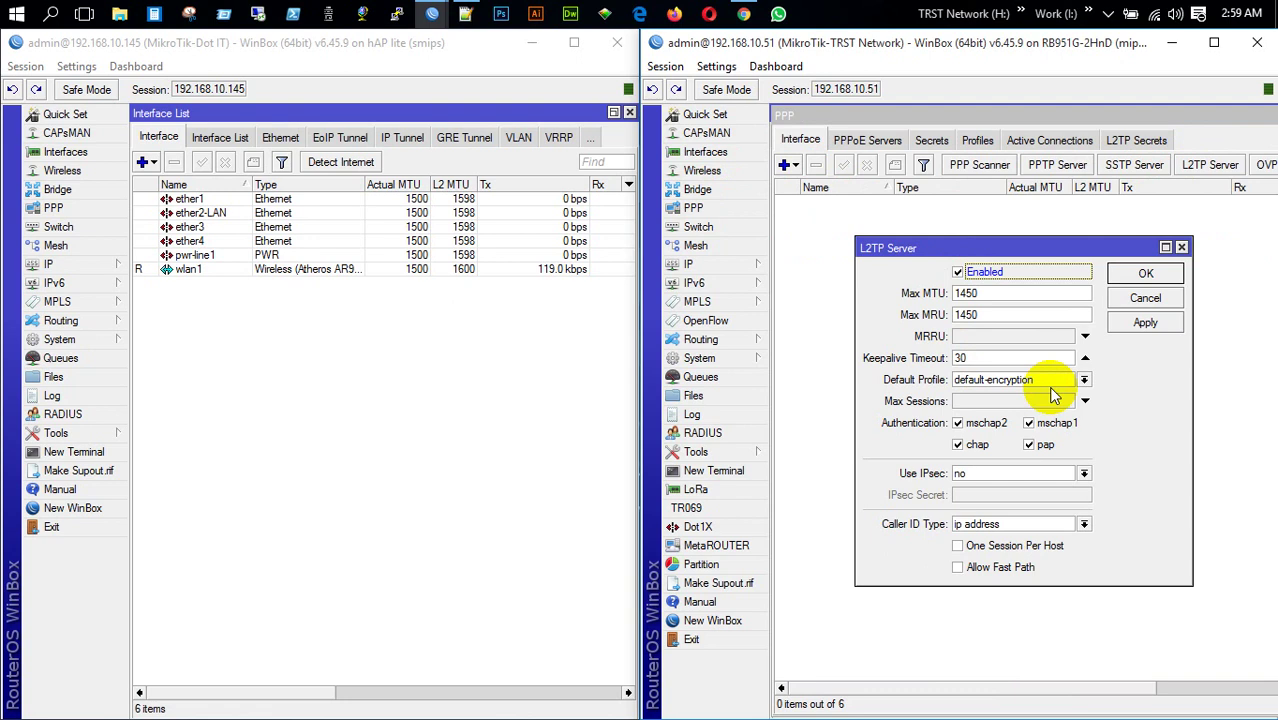
click(1145, 322)
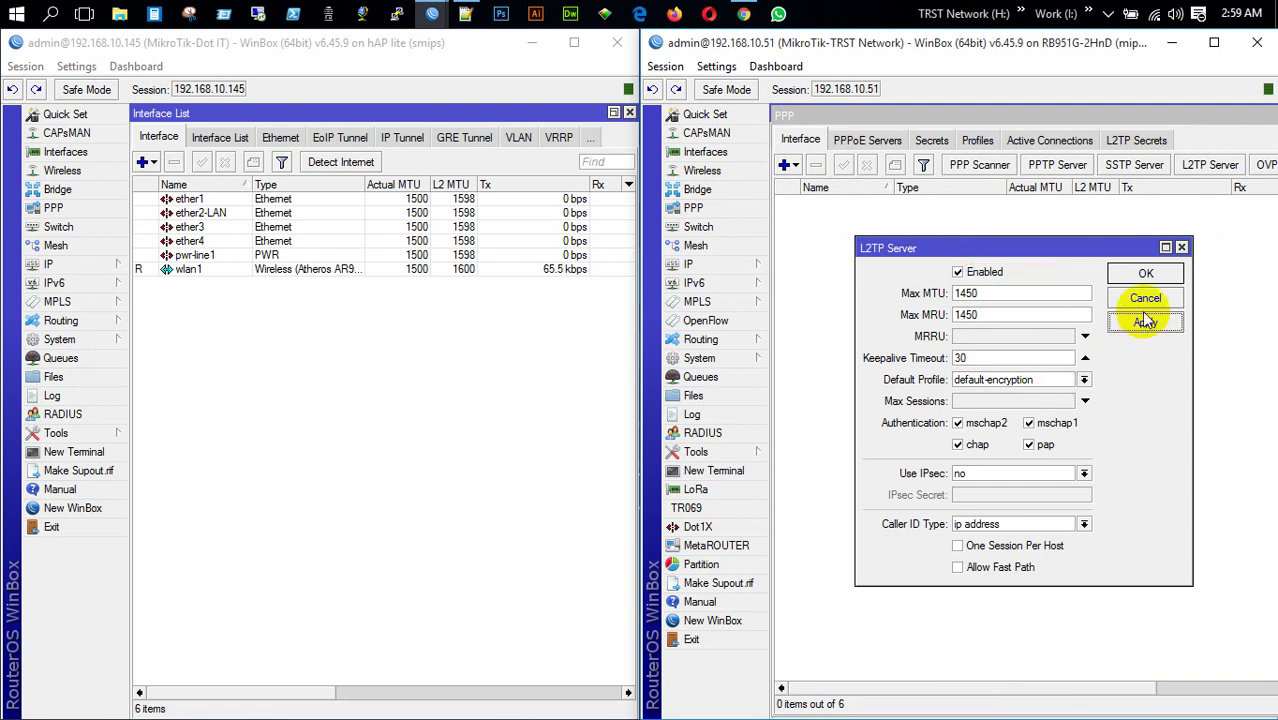
click(1146, 275)
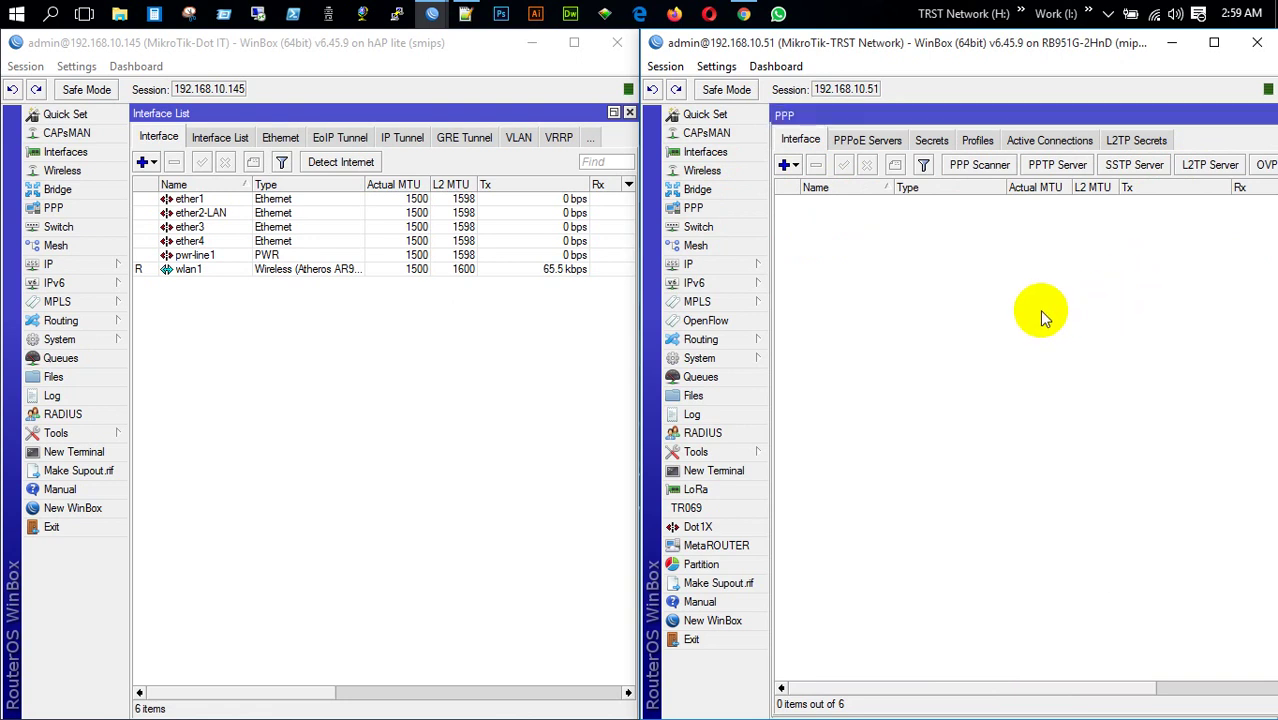
Add a new PPP secret with a password, limited to the l2tp service
click(929, 140)
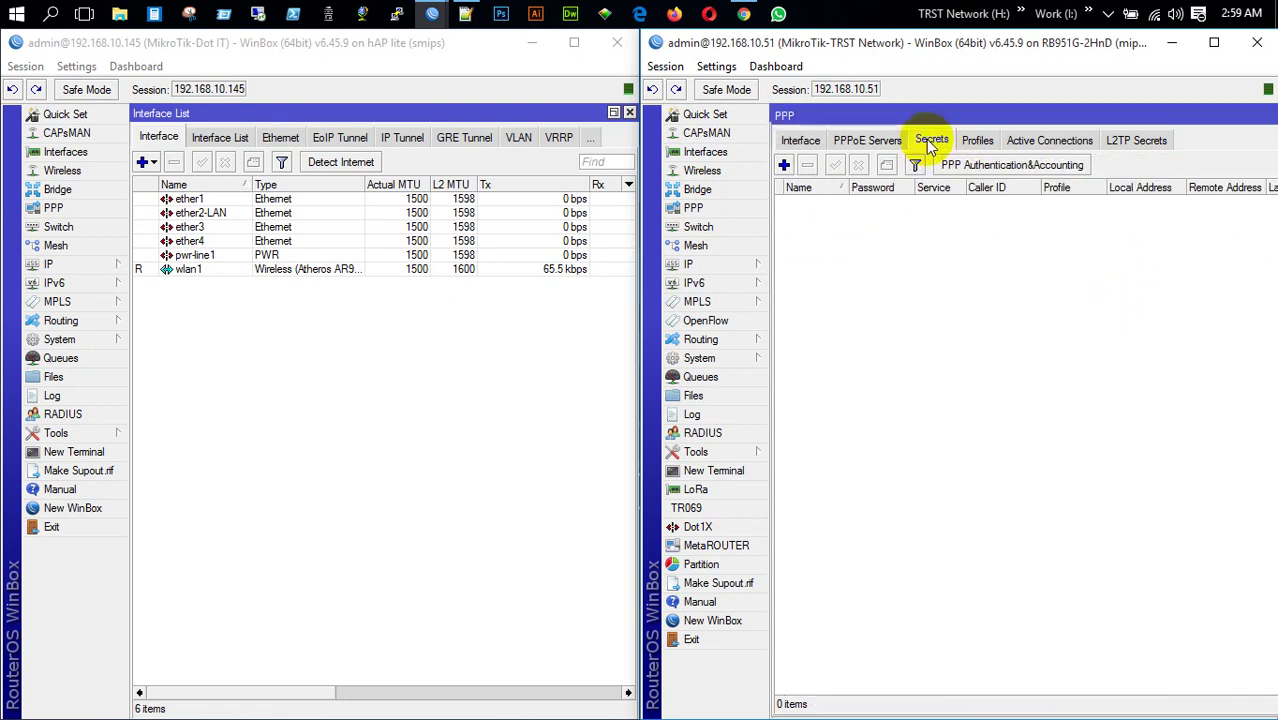
click(784, 165)
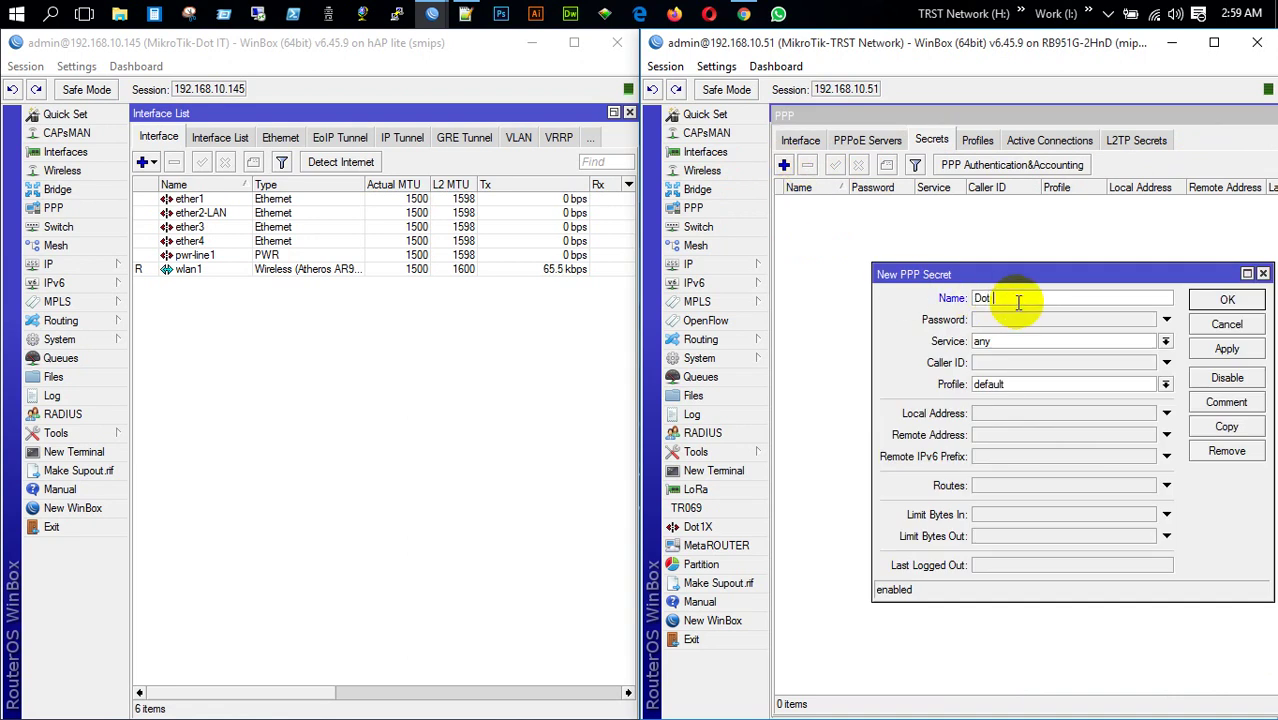
click(1028, 321)
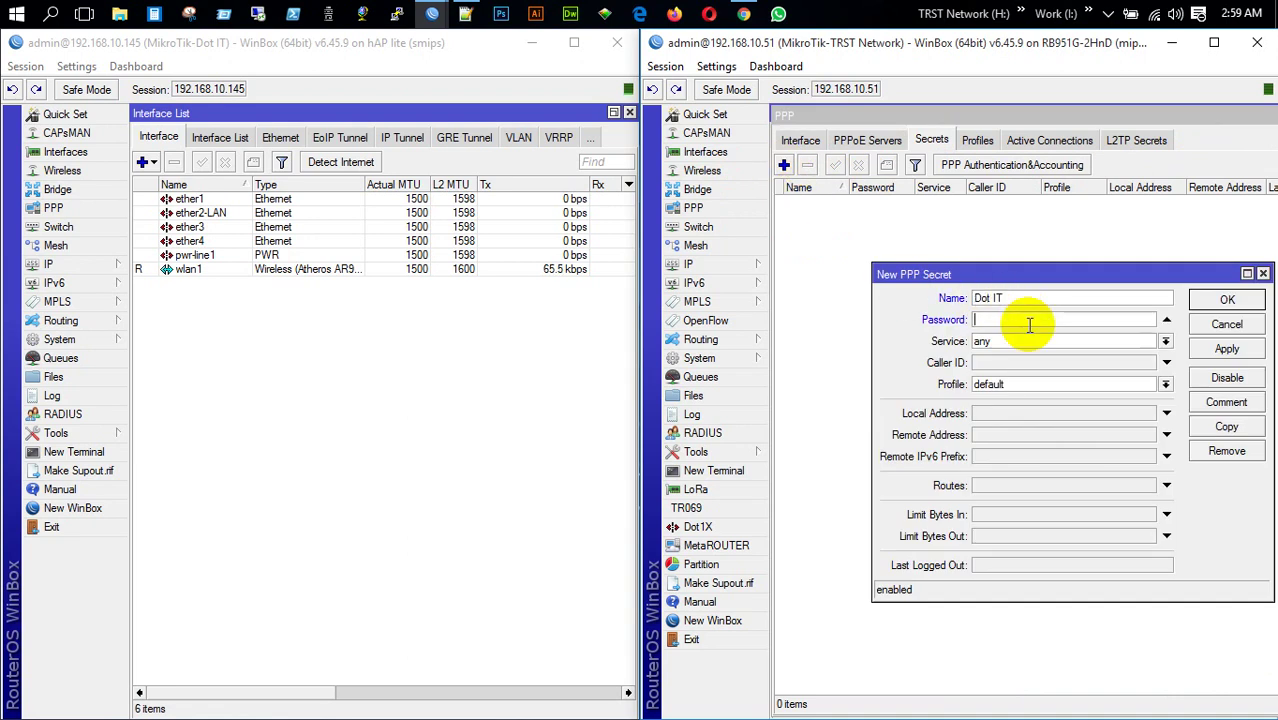
text(1234)
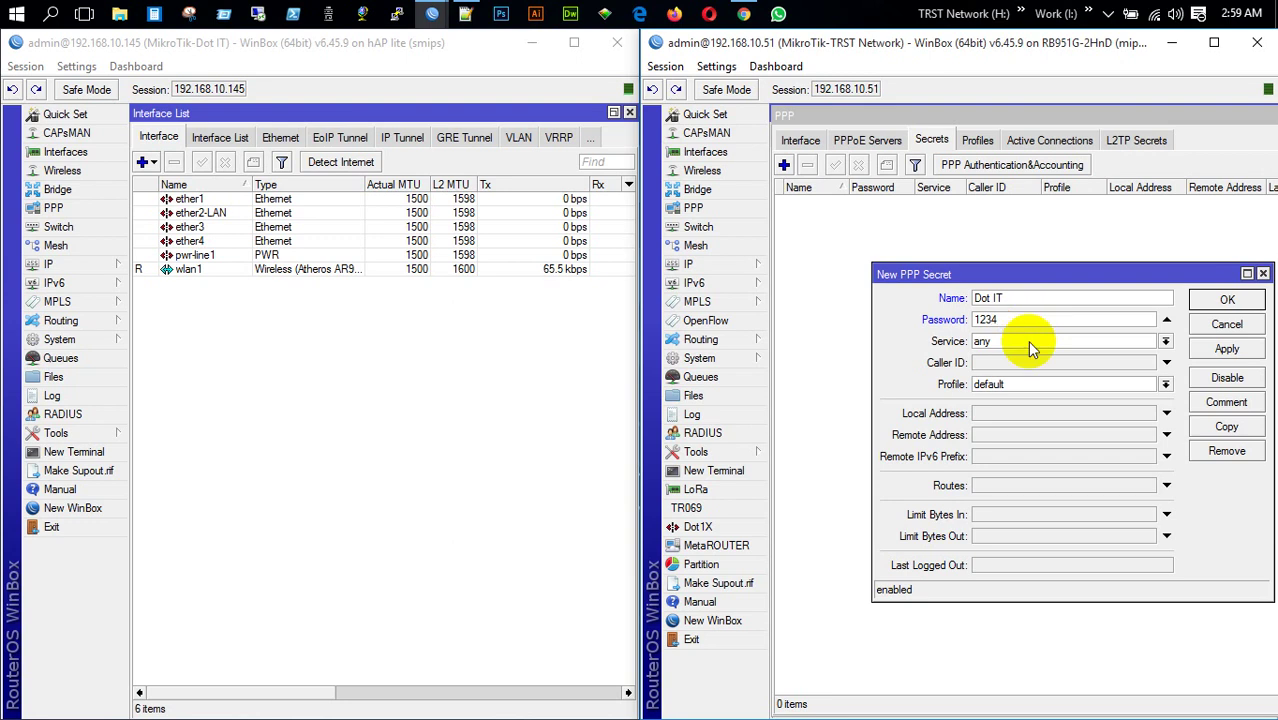
click(1028, 343)
click(1022, 384)
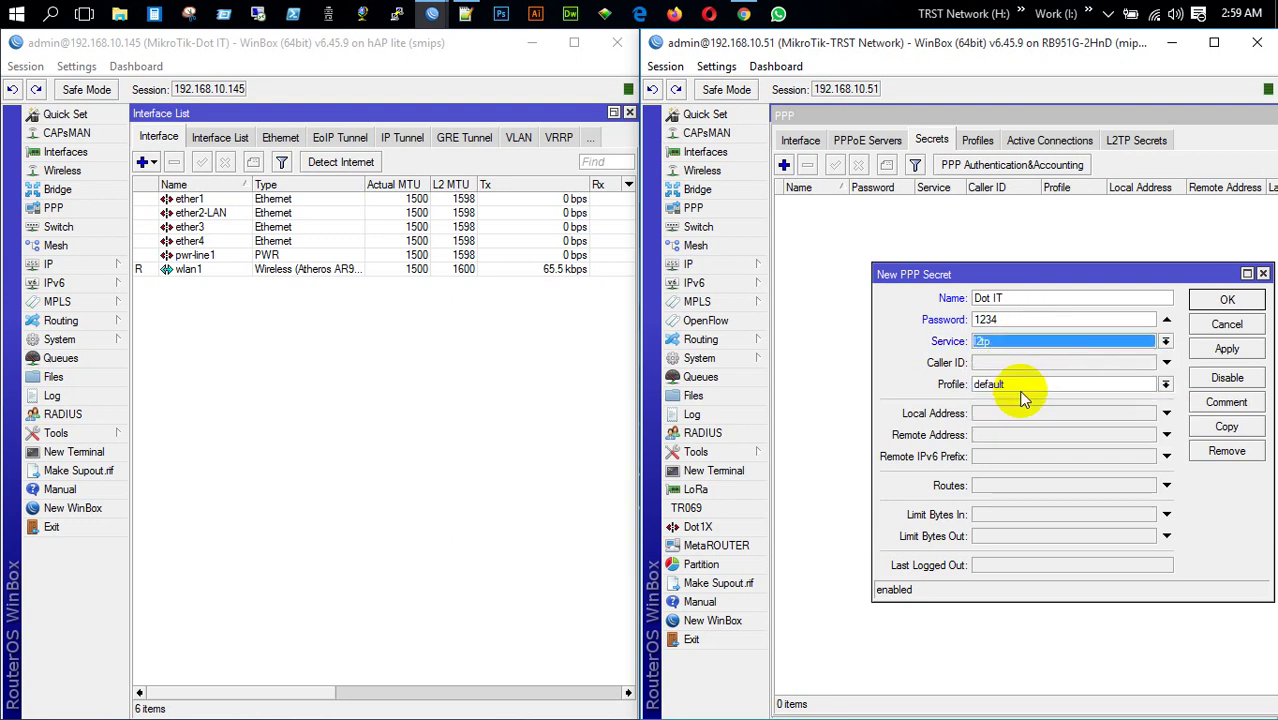
Give the secret the default-encryption profile, local 172.20.0.1 and remote 172.20.0.2, and save it
click(1033, 389)
click(1032, 412)
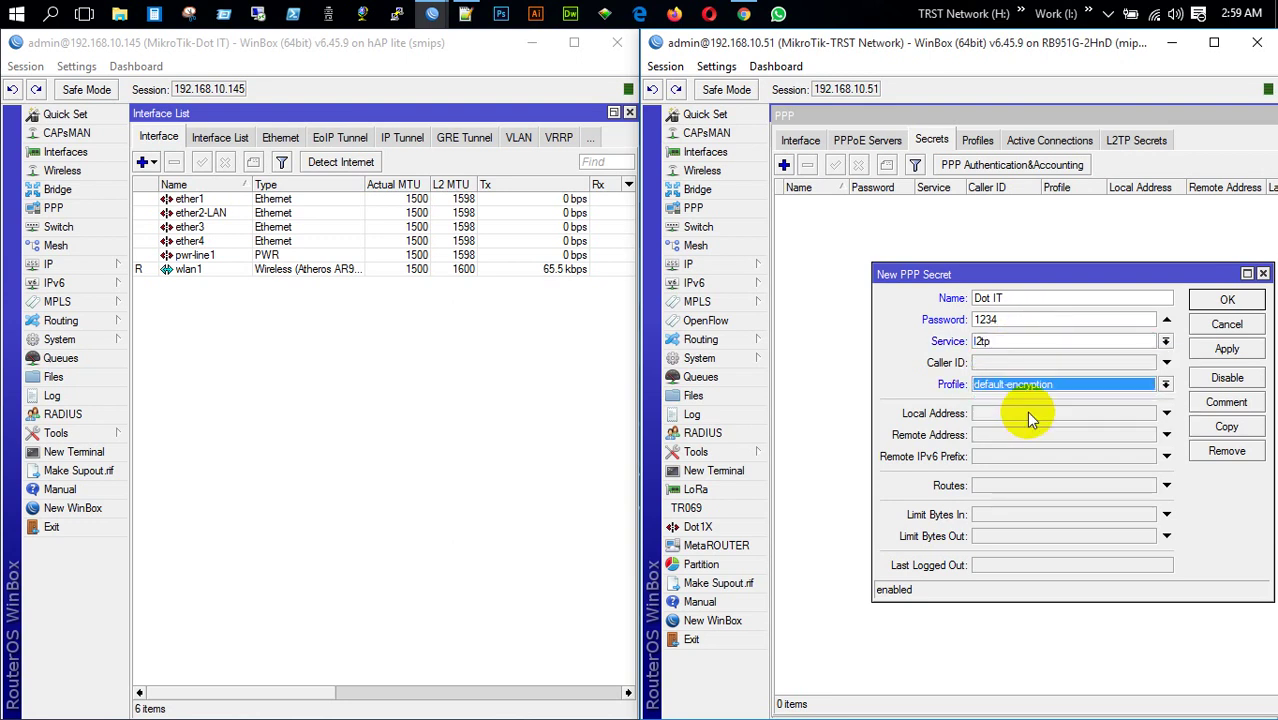
click(1055, 418)
text(1)
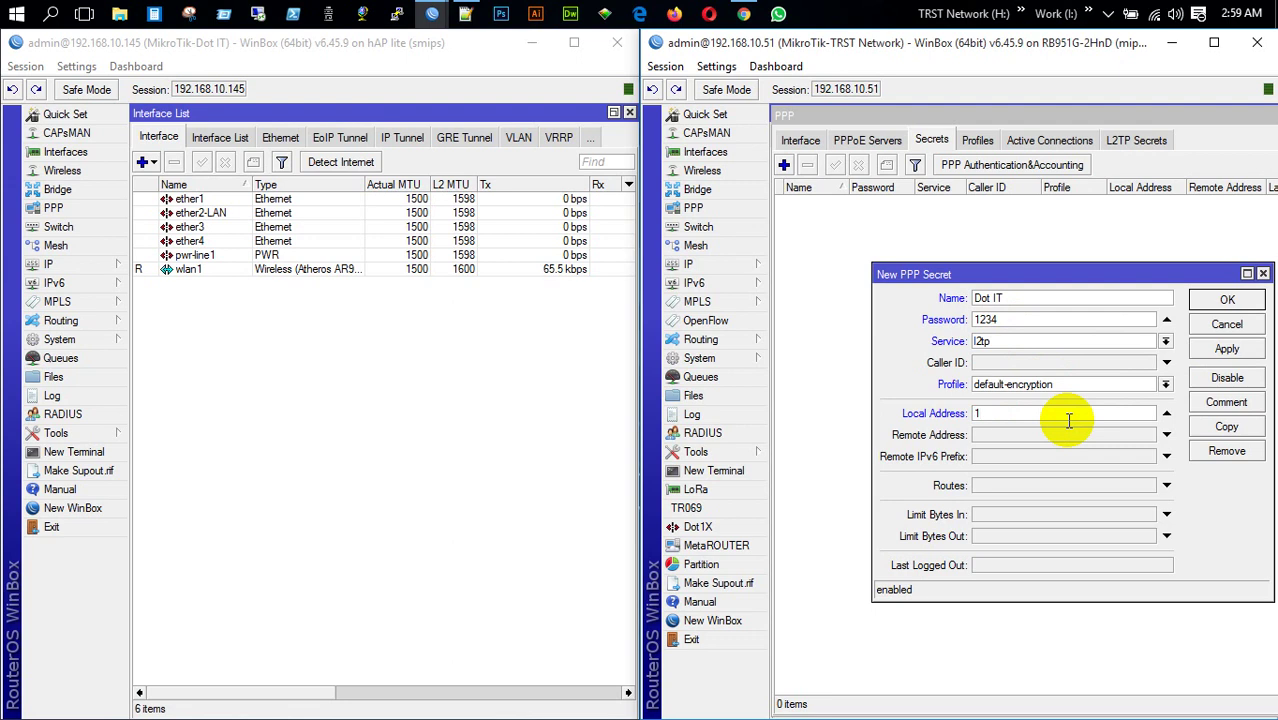
text(72.20.0.1)
key(Tab)
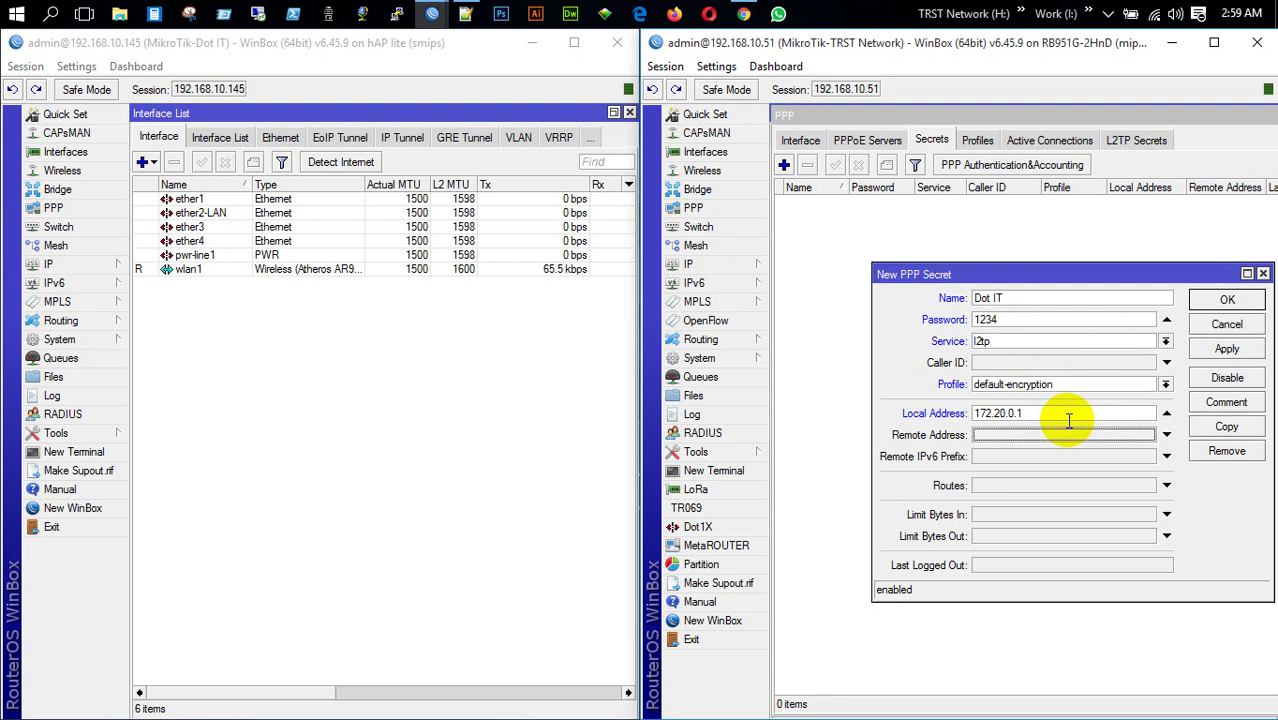
text(172.20.0.2)
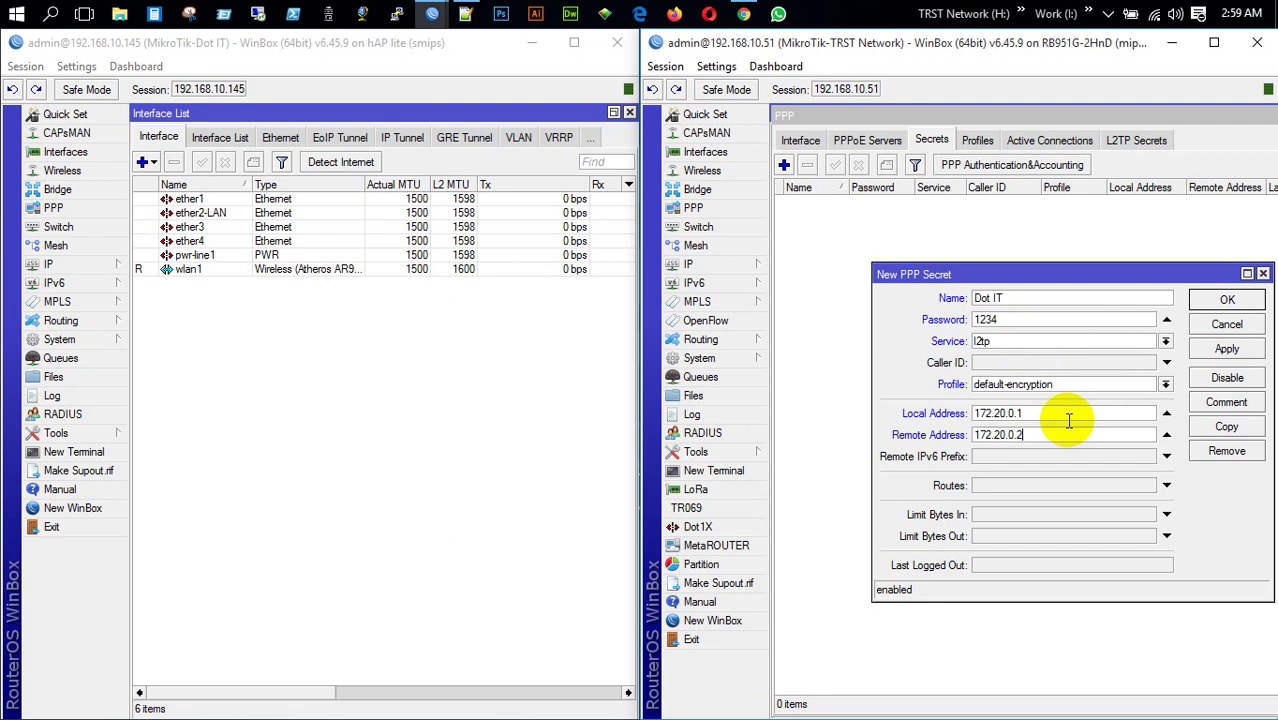
click(1205, 349)
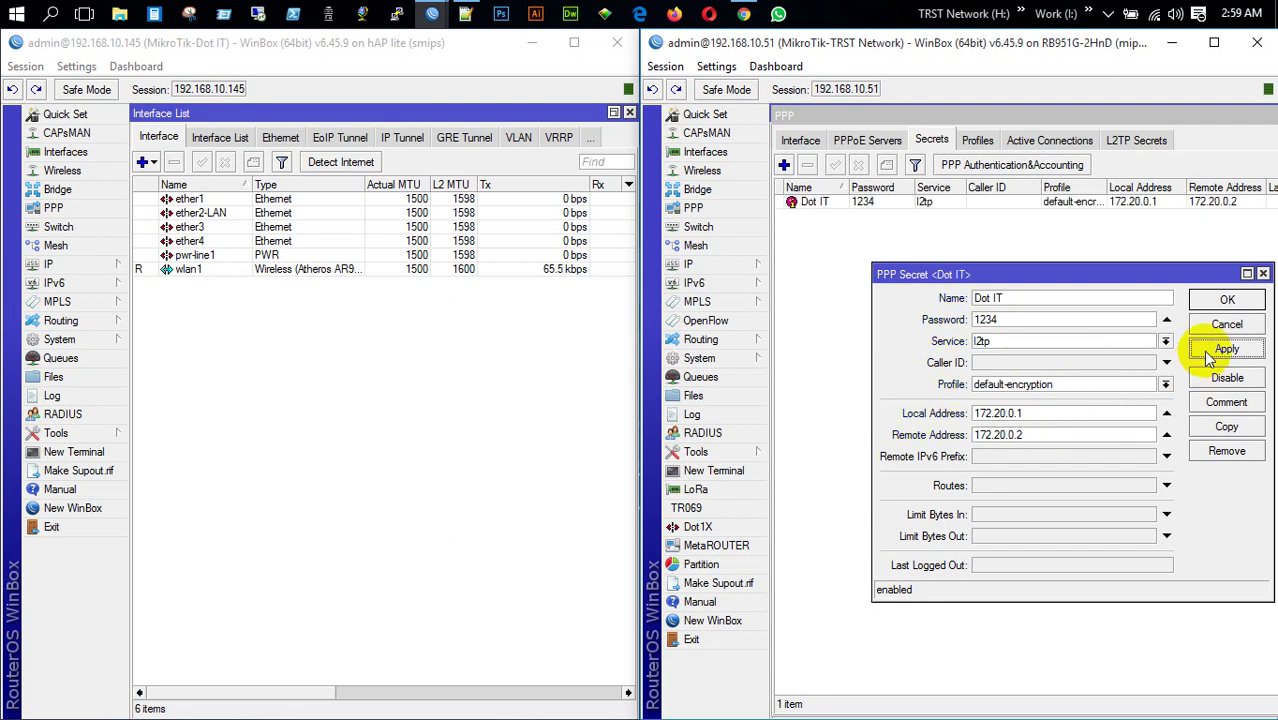
click(1222, 302)
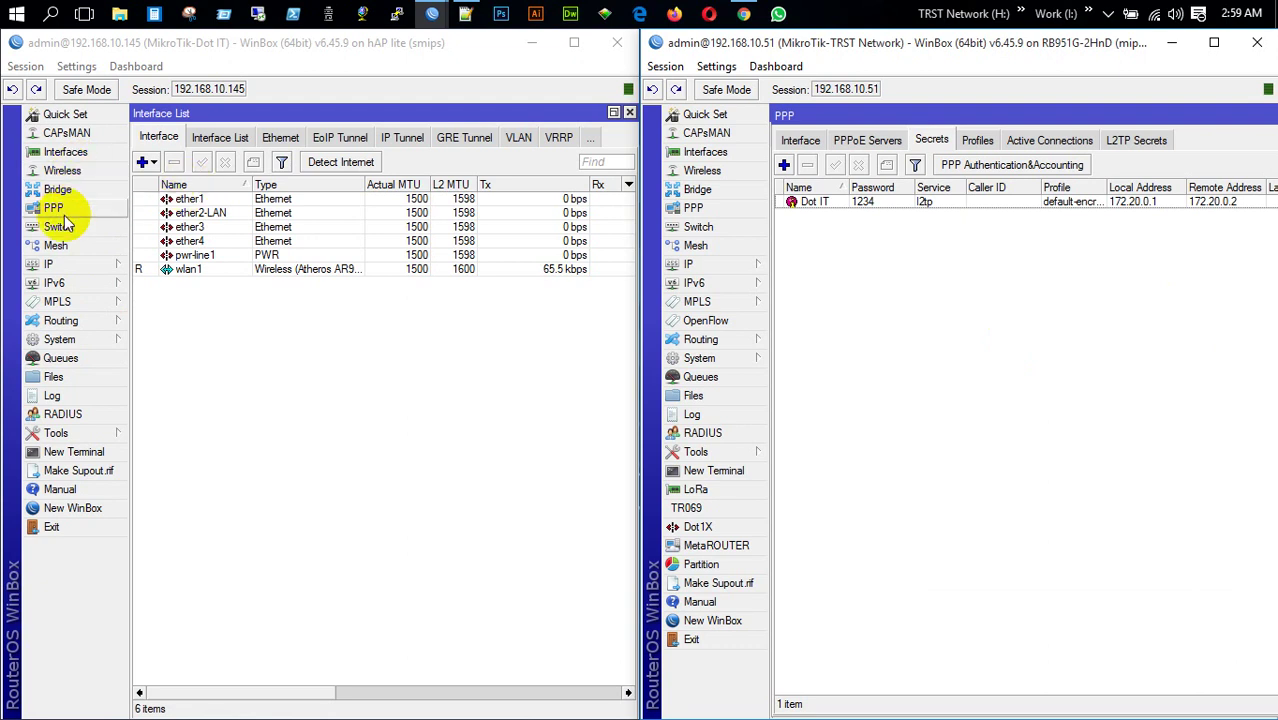
On the Dot IT router, add an L2TP client interface named l2tp-out1-TRST
click(230, 361)
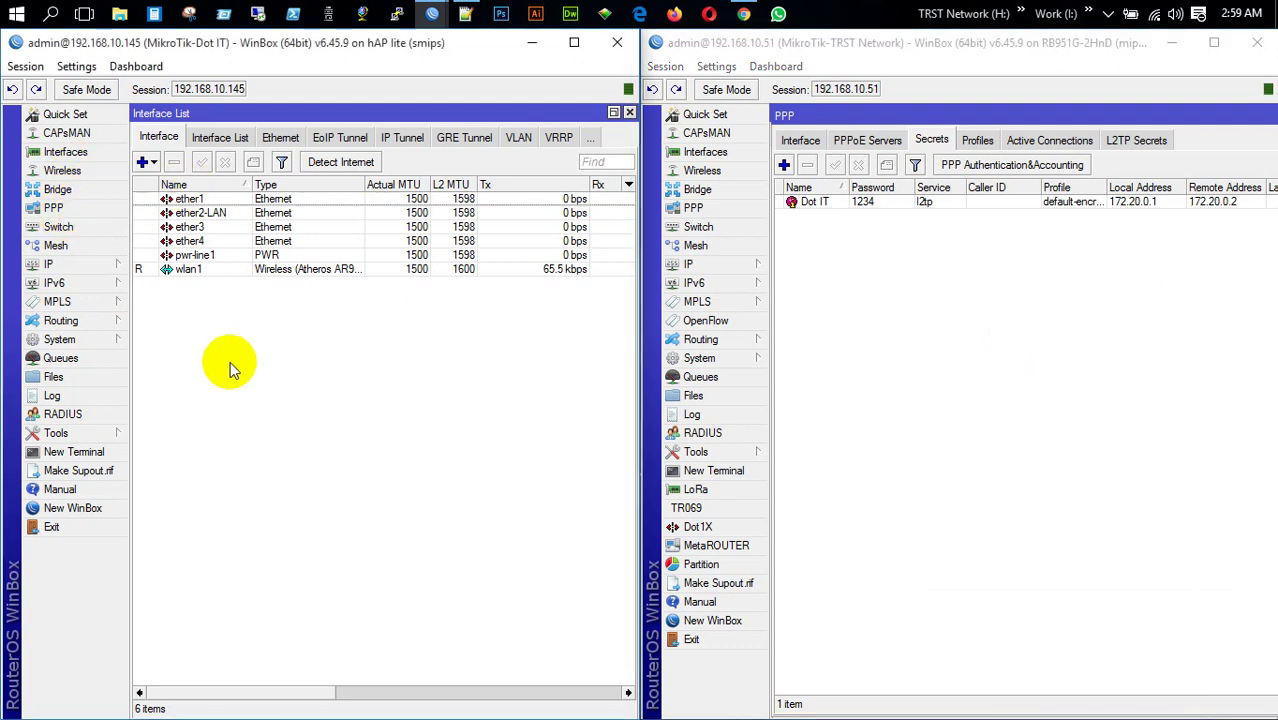
click(54, 208)
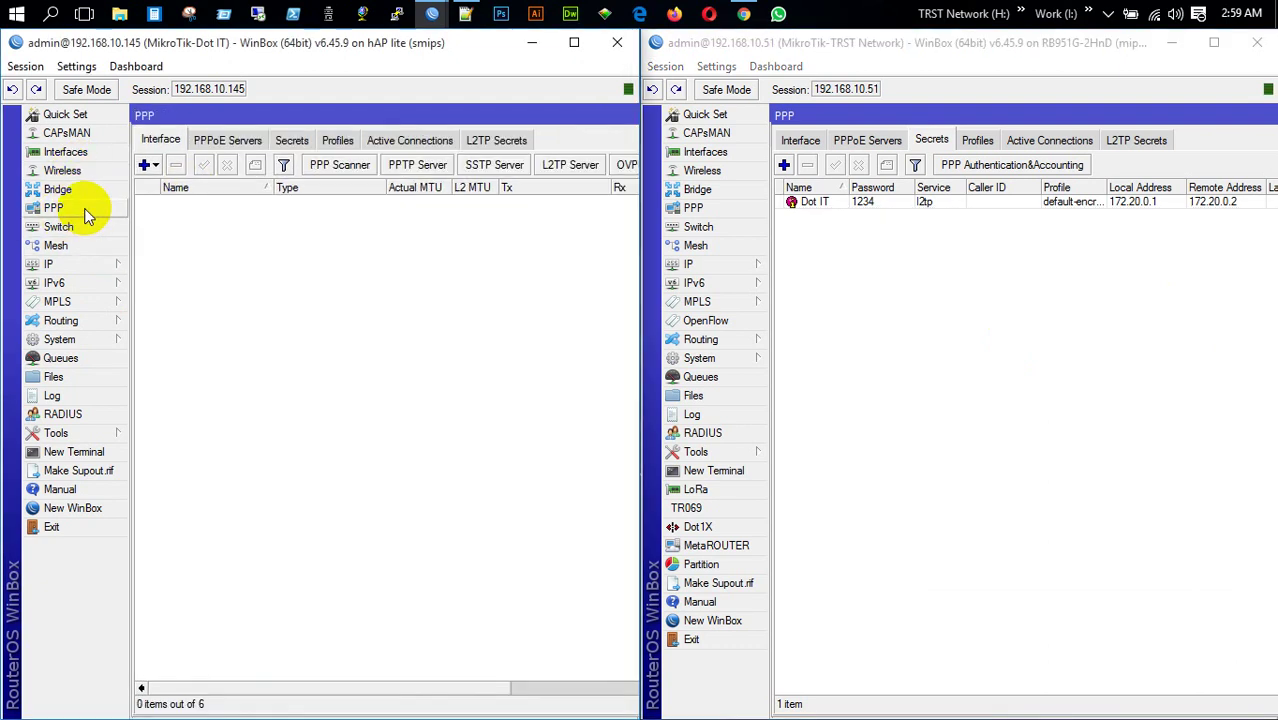
click(150, 166)
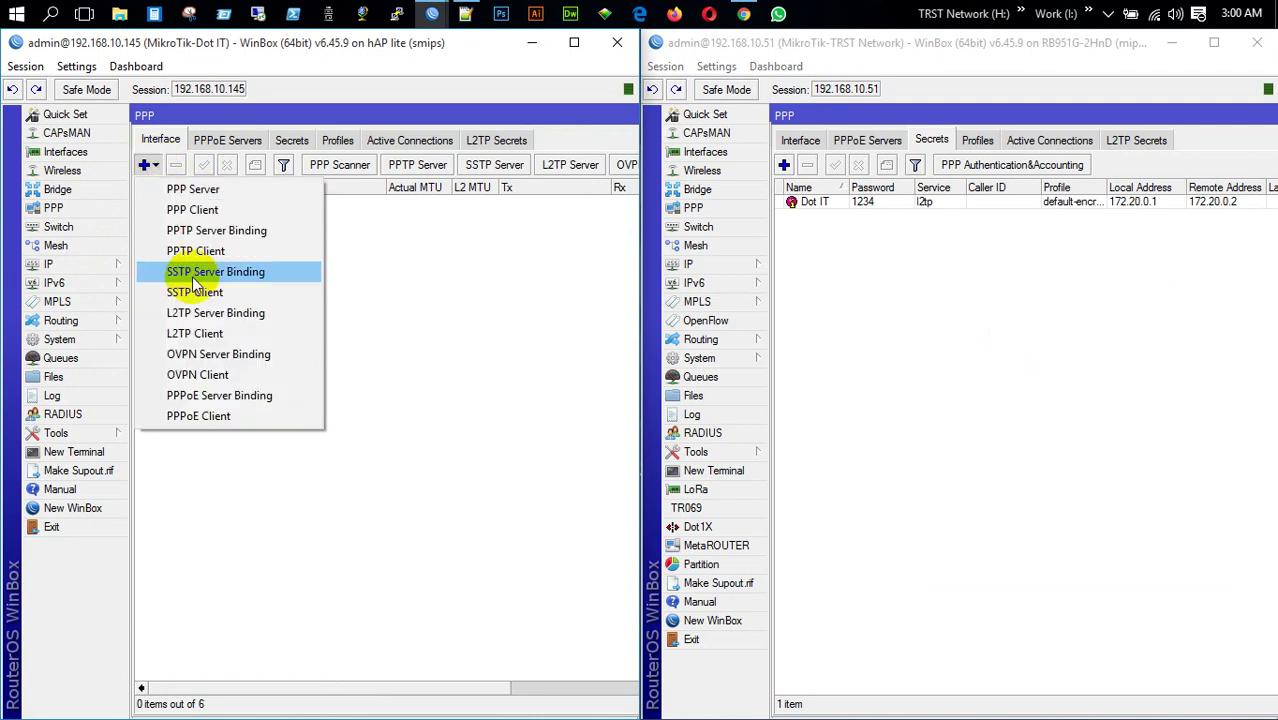
click(197, 333)
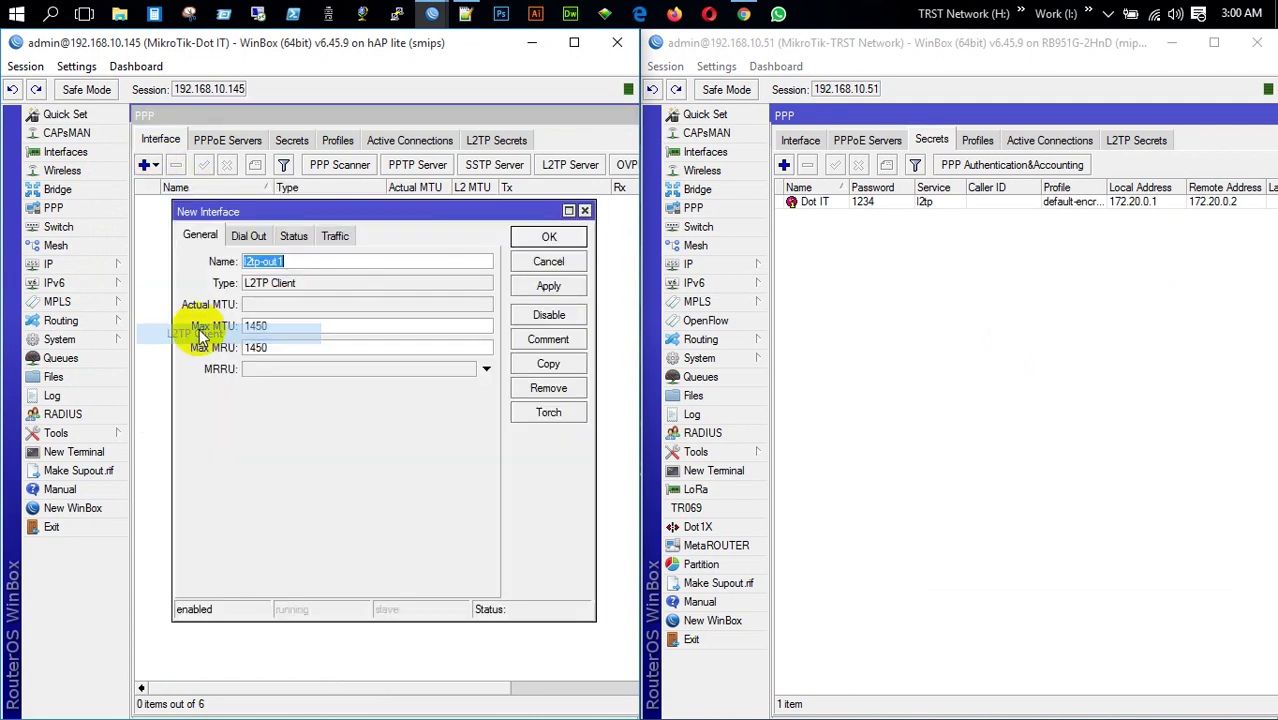
click(293, 263)
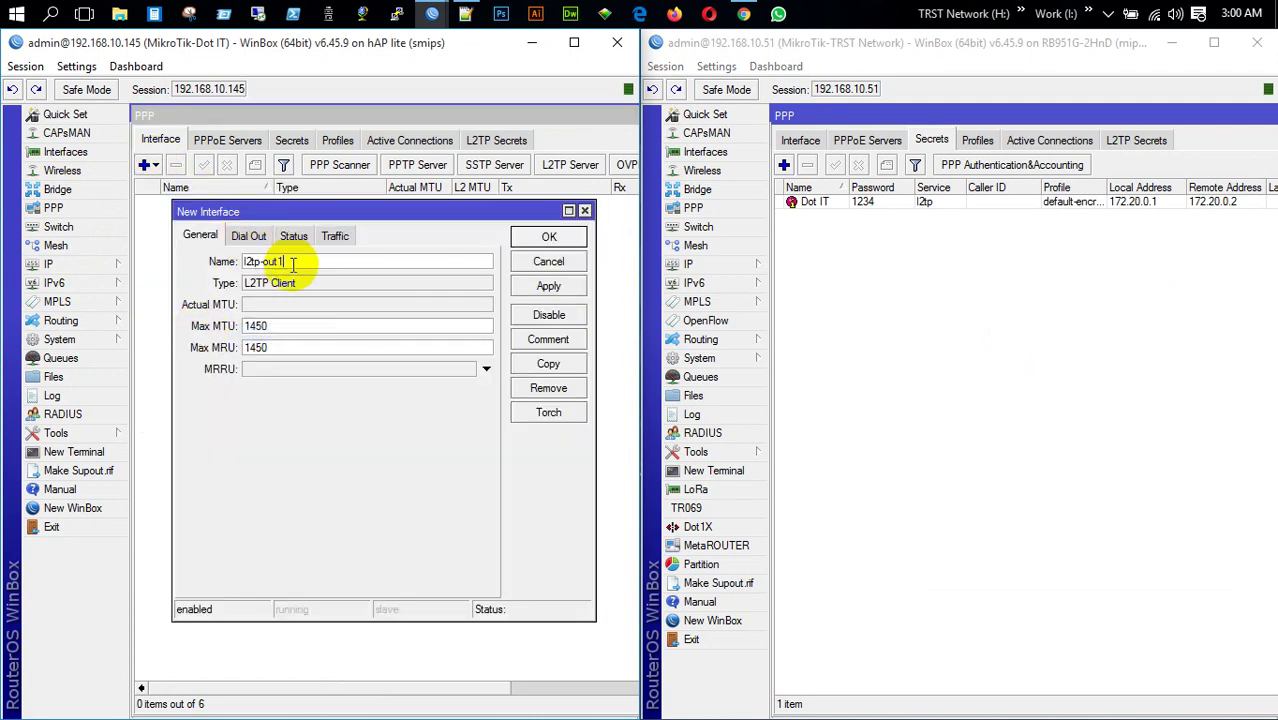
Set the client to dial 192.168.10.51 as user Dot IT with its password, and save
click(248, 235)
click(339, 261)
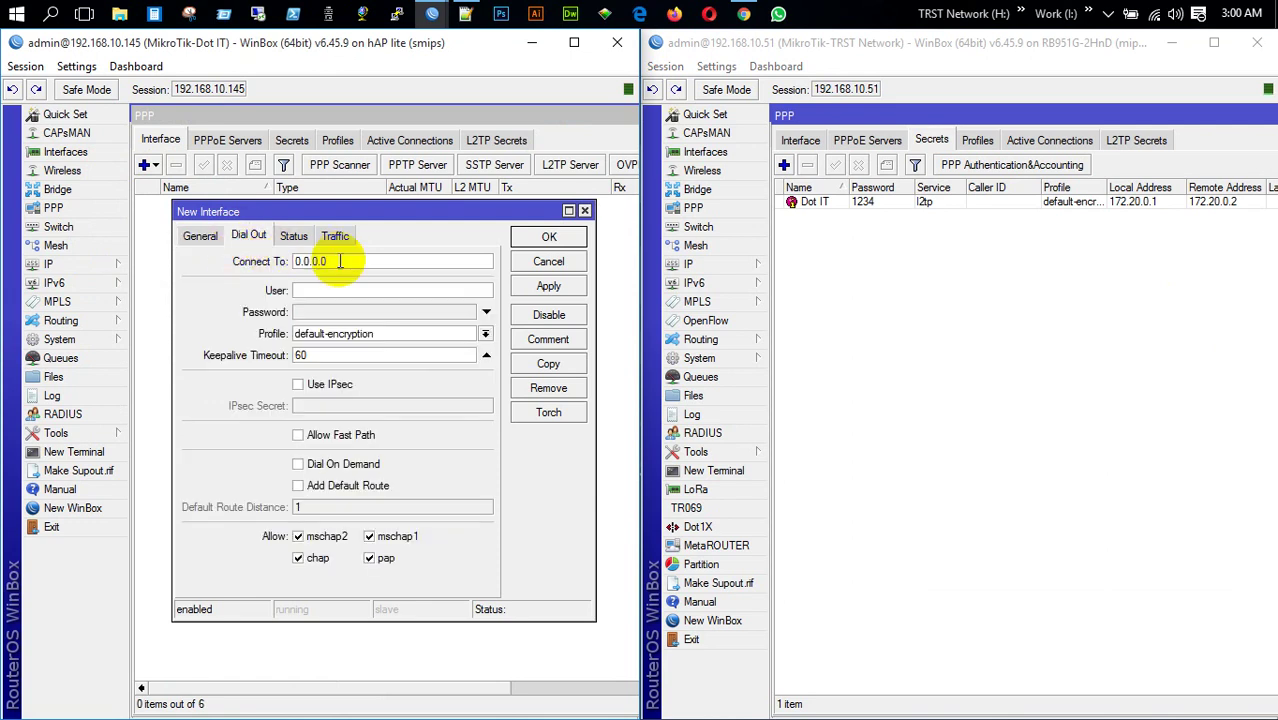
double_click(339, 261)
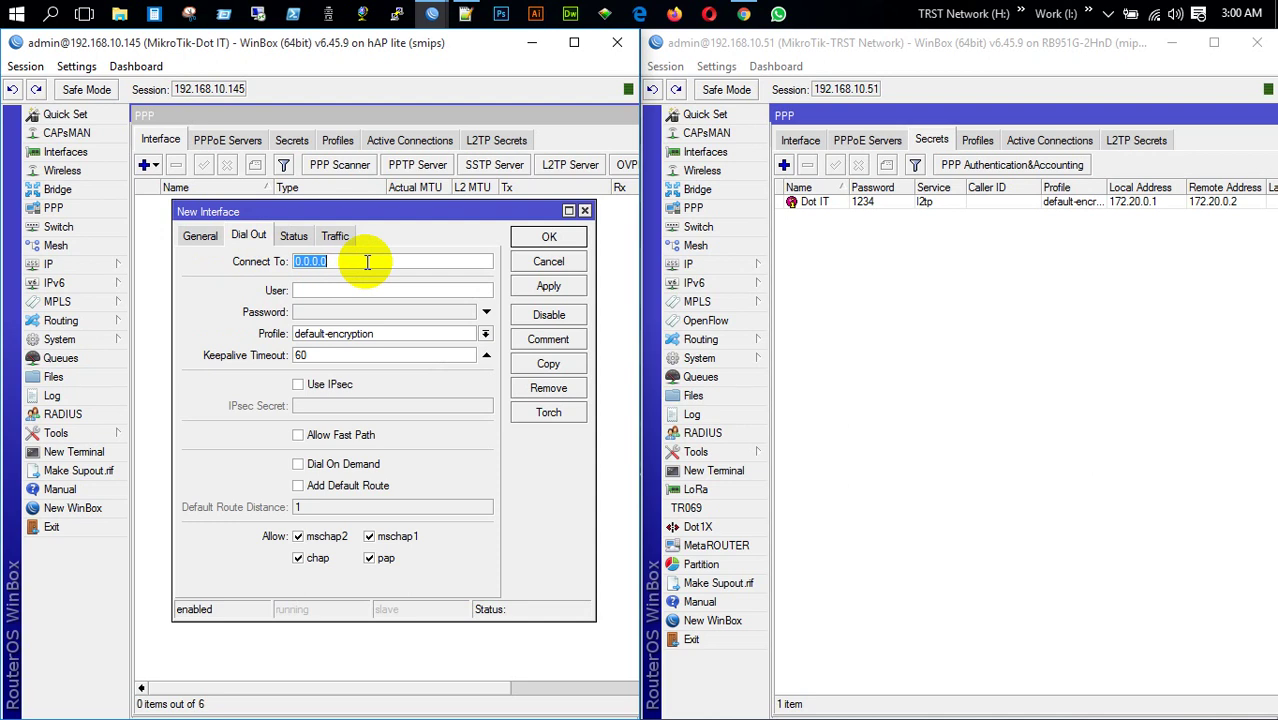
text(192.168.10.51)
click(363, 290)
text(Do)
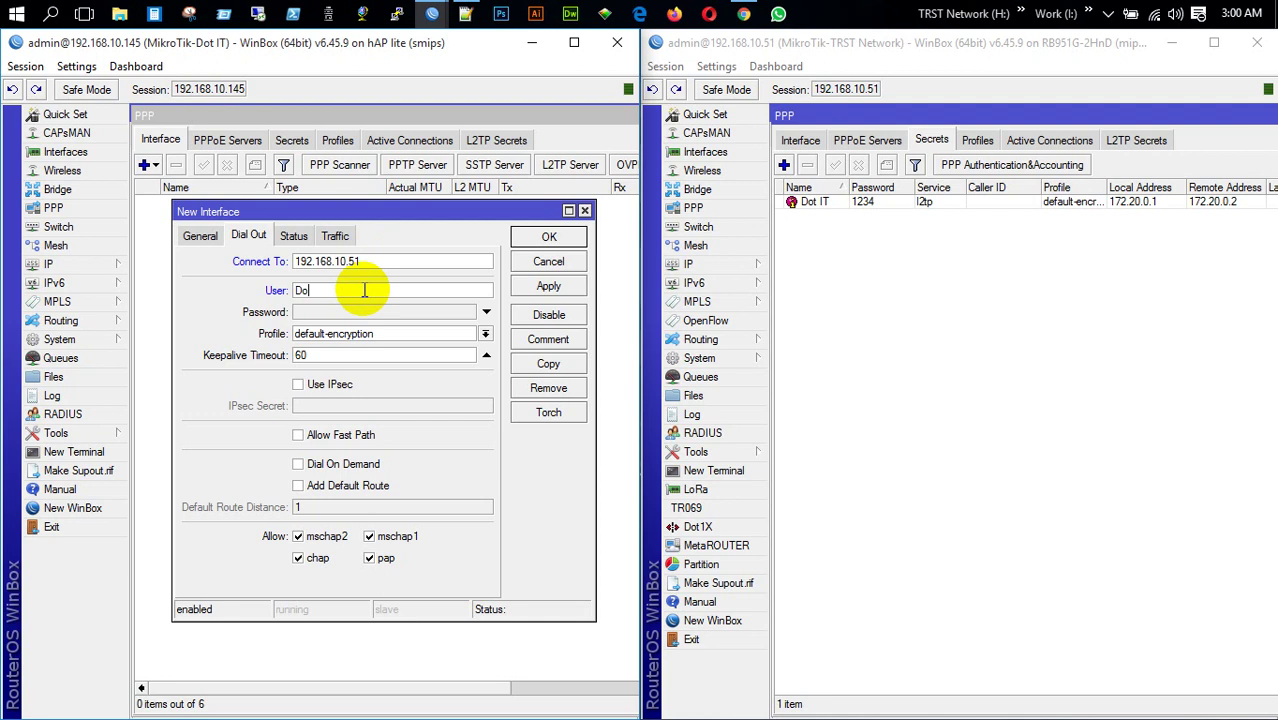
text(t IT)
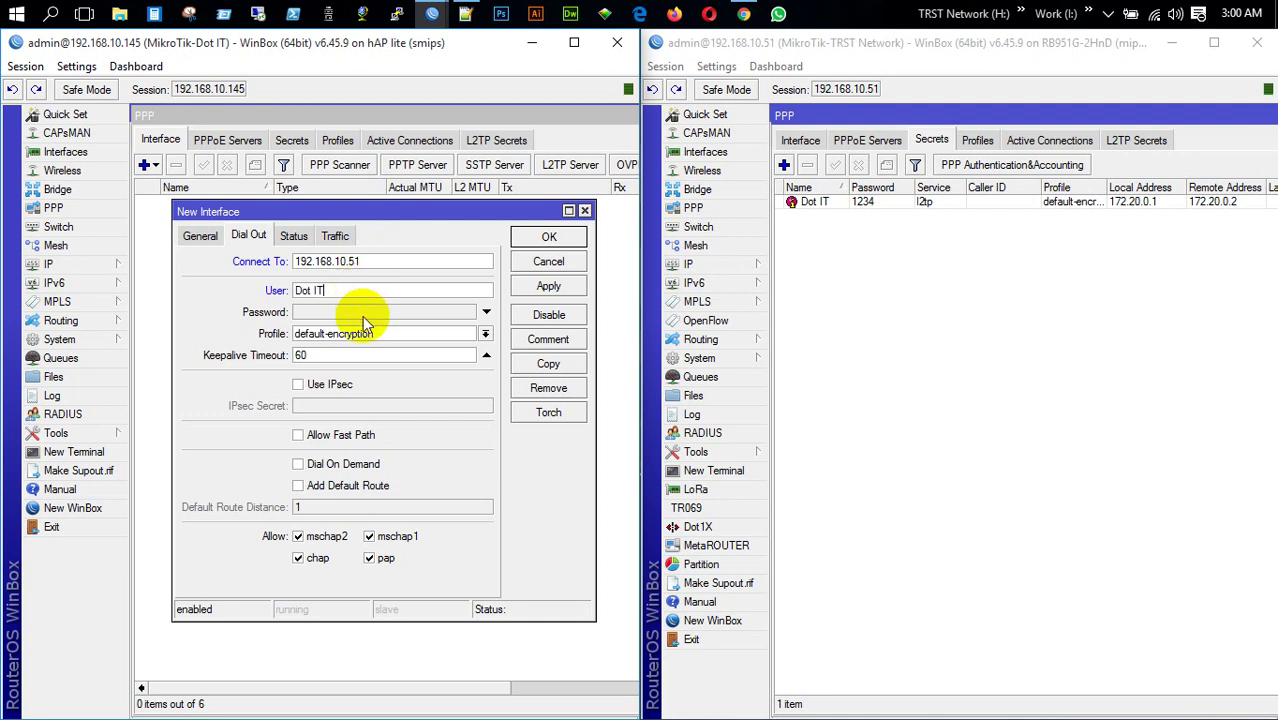
click(362, 316)
text(1234)
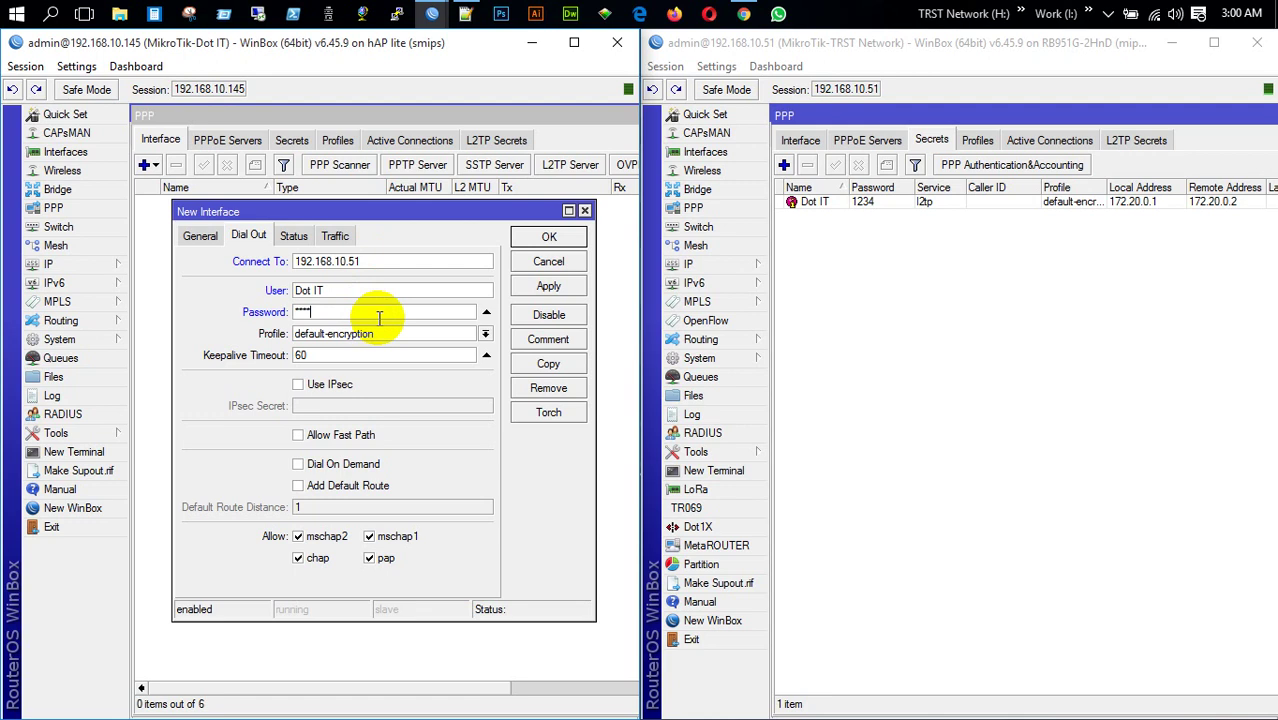
click(541, 290)
click(551, 237)
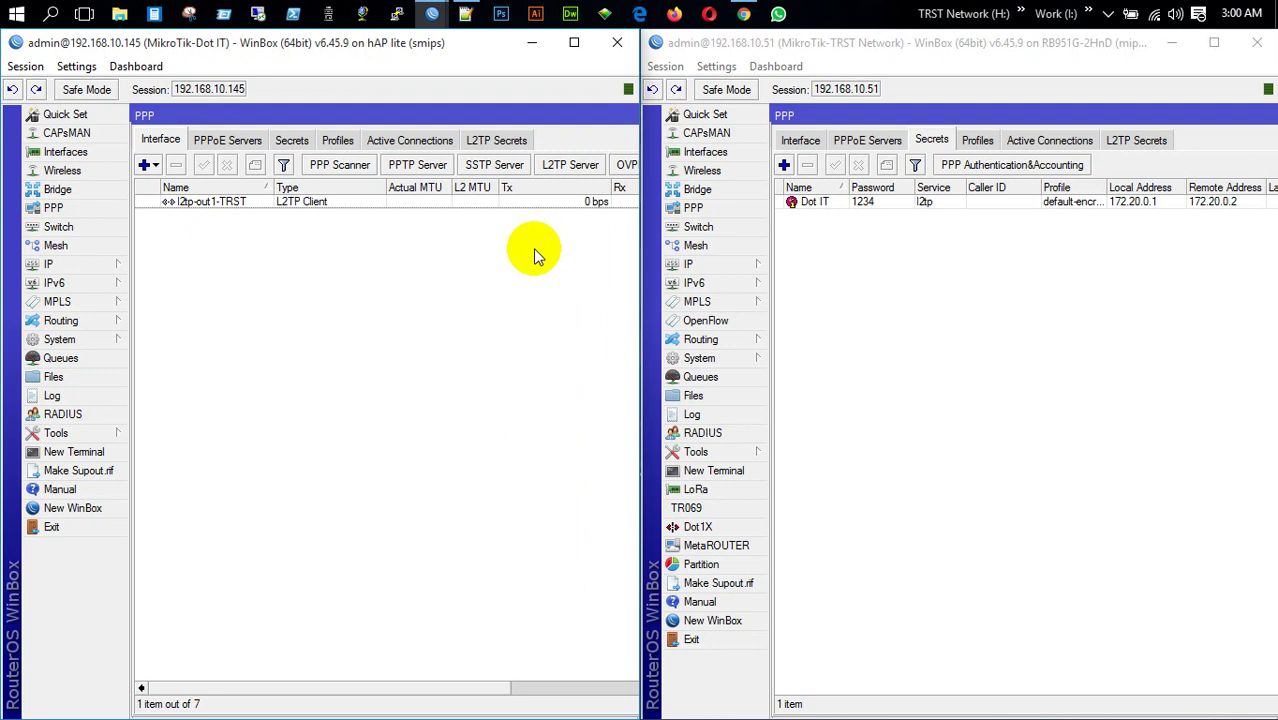
Check that Dot IT is connected over l2tp at 172.20.0.2, then bring up the YouTube playlist
click(1047, 140)
click(1001, 203)
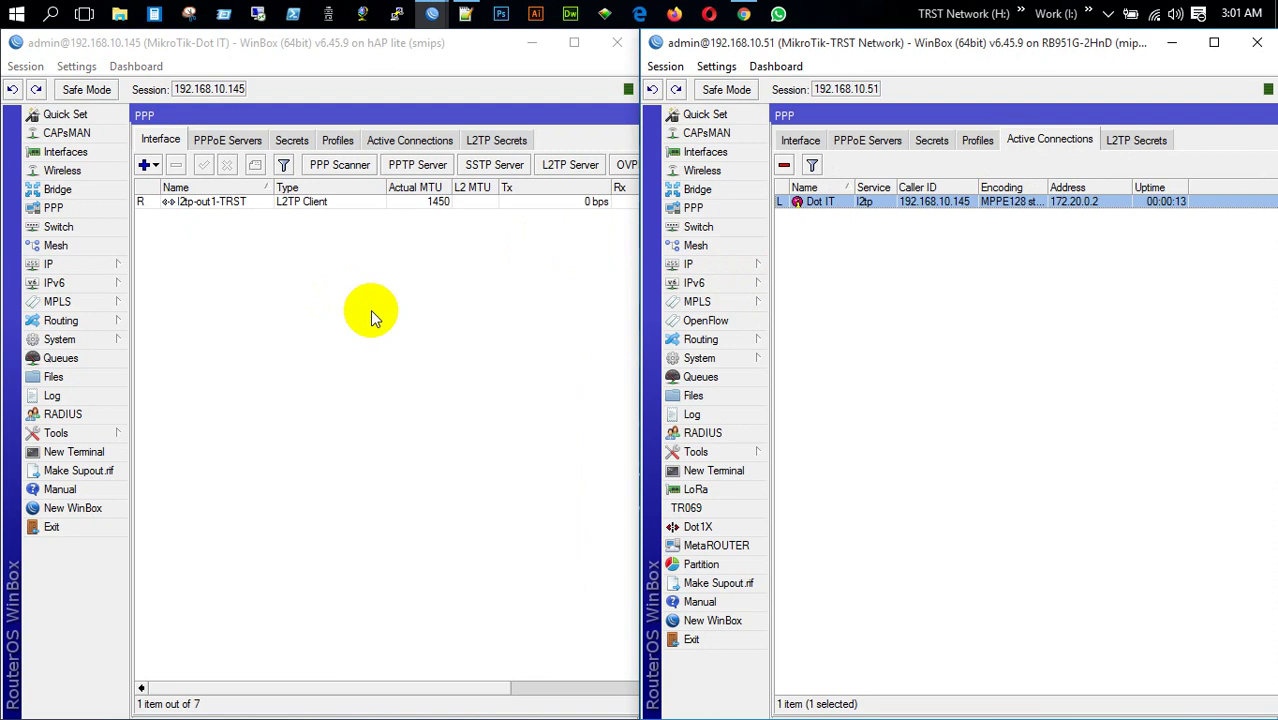
click(740, 13)
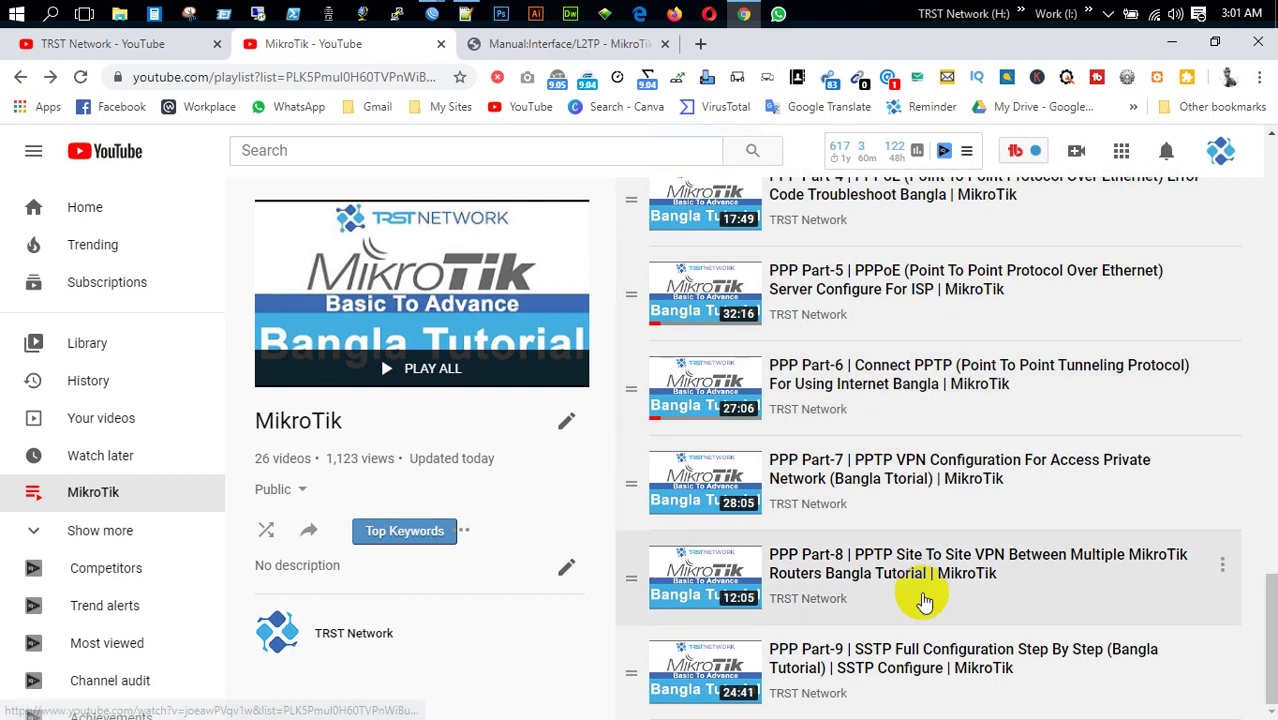
scroll(920, 595, up, 1)
scroll(920, 595, down, 1)
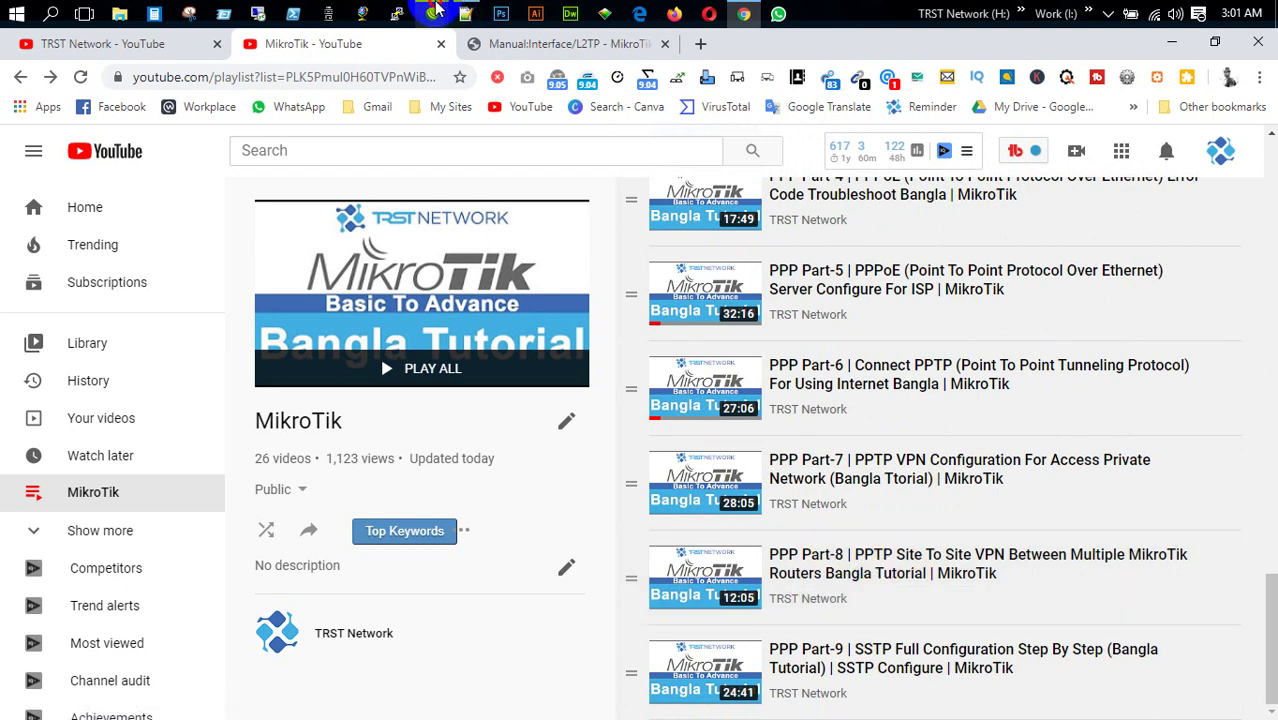
mouse_move(432, 14)
click(478, 110)
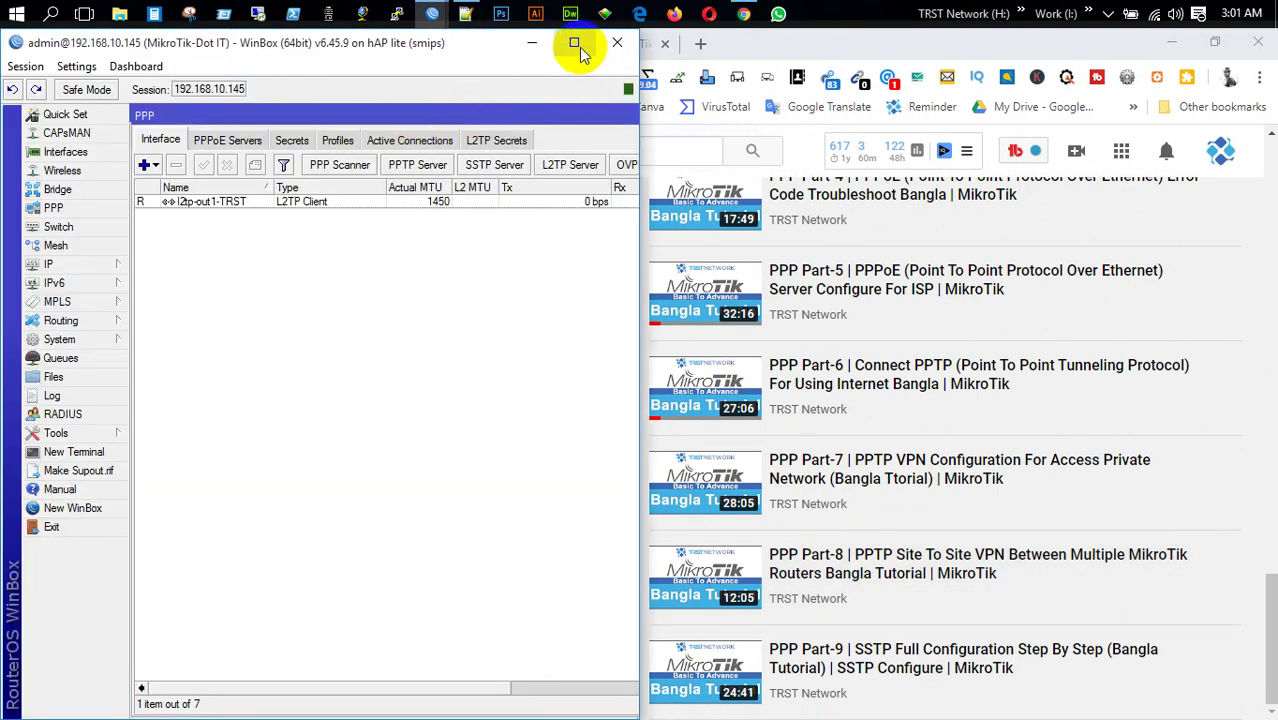
click(379, 108)
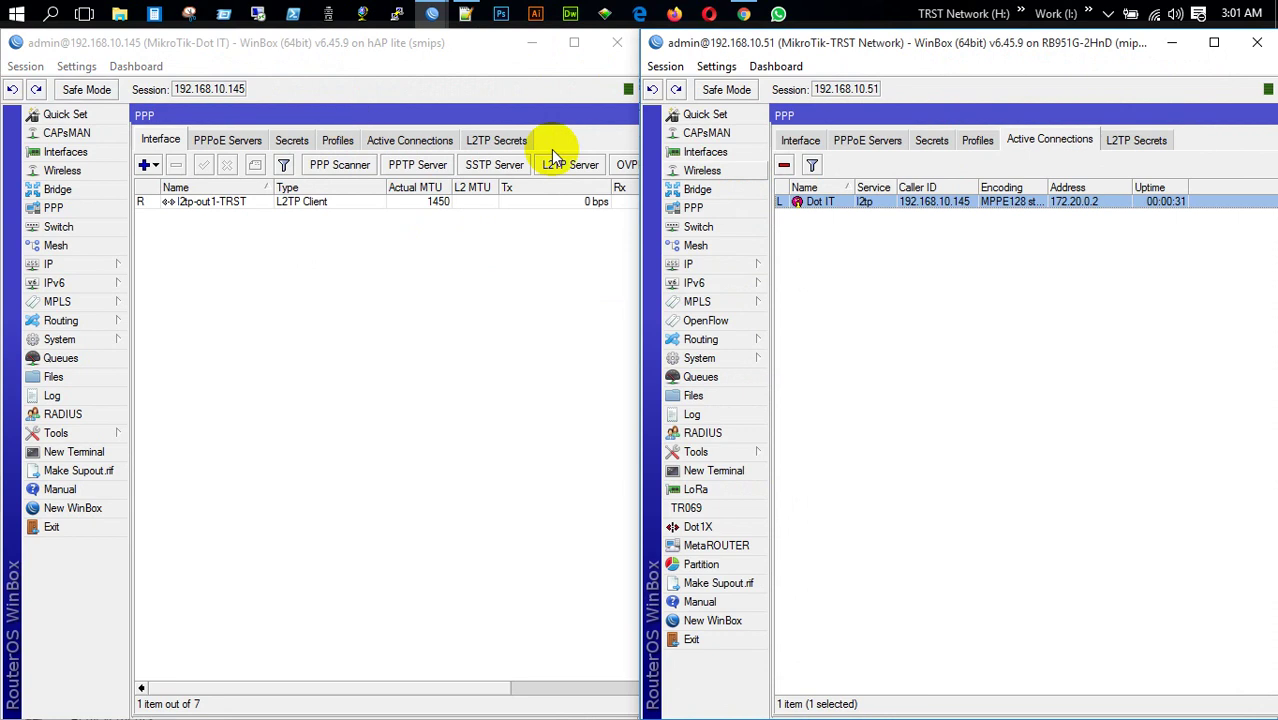
click(1214, 42)
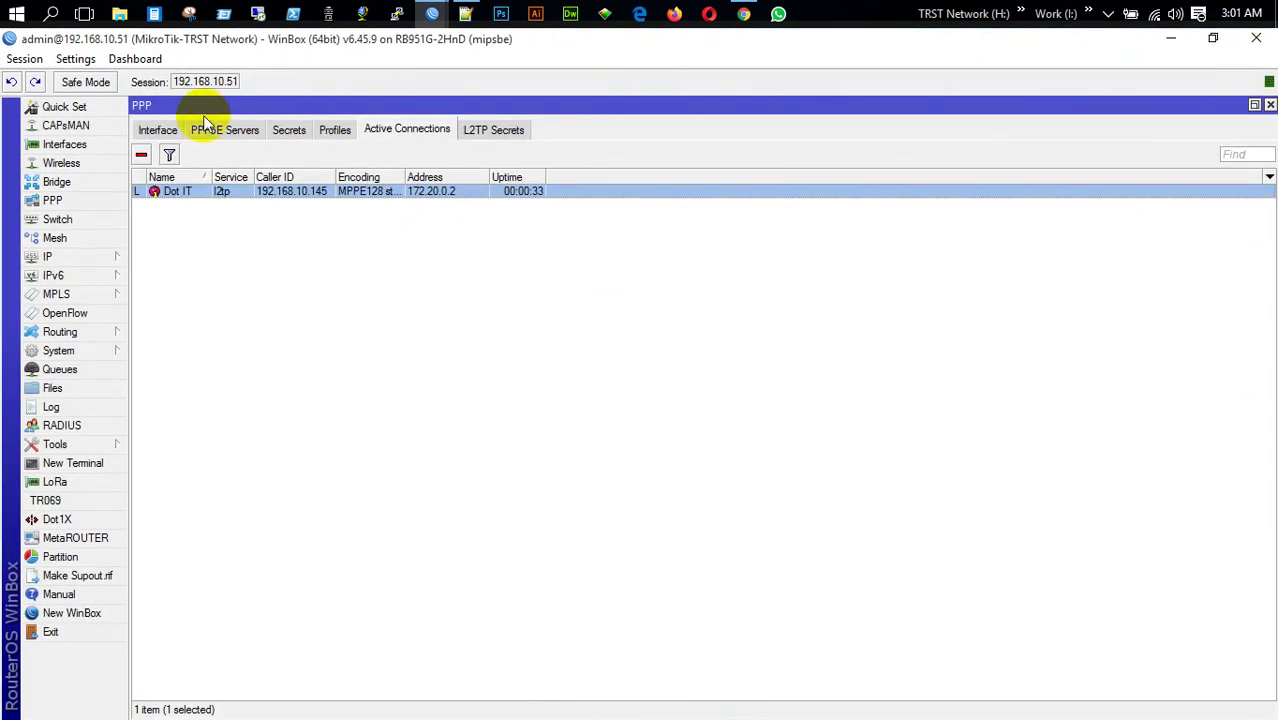
click(155, 131)
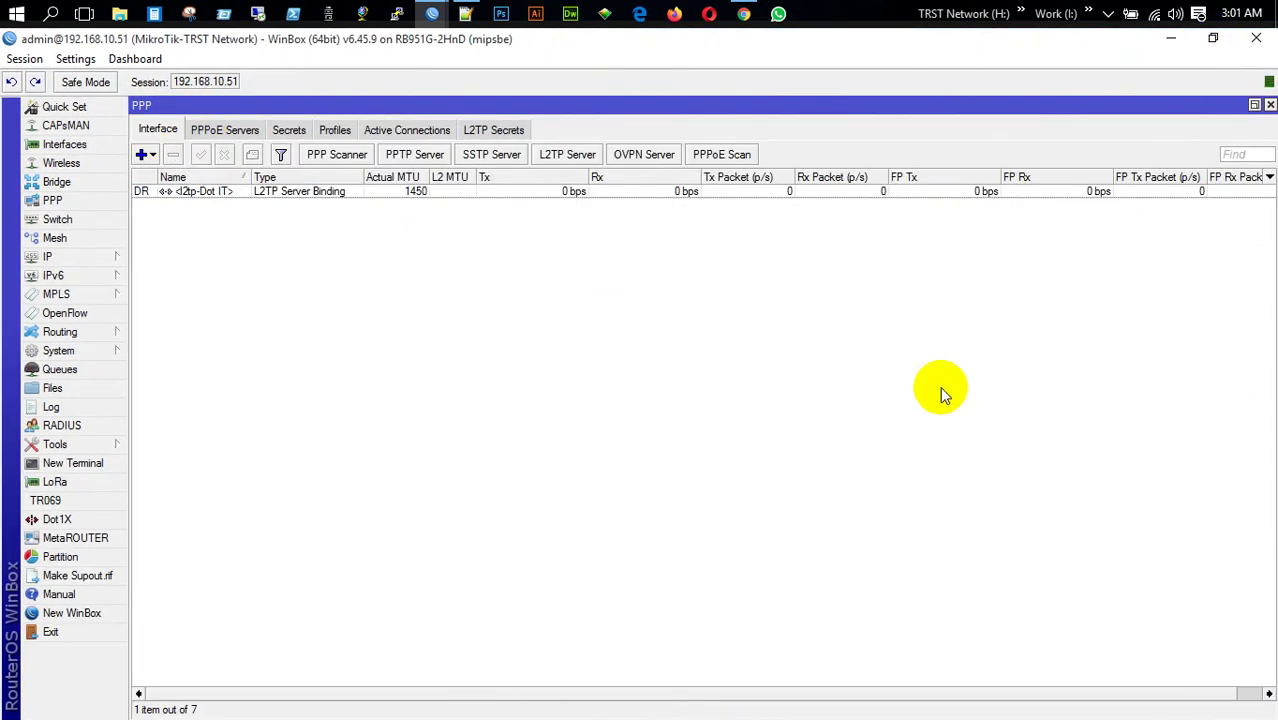
click(1163, 42)
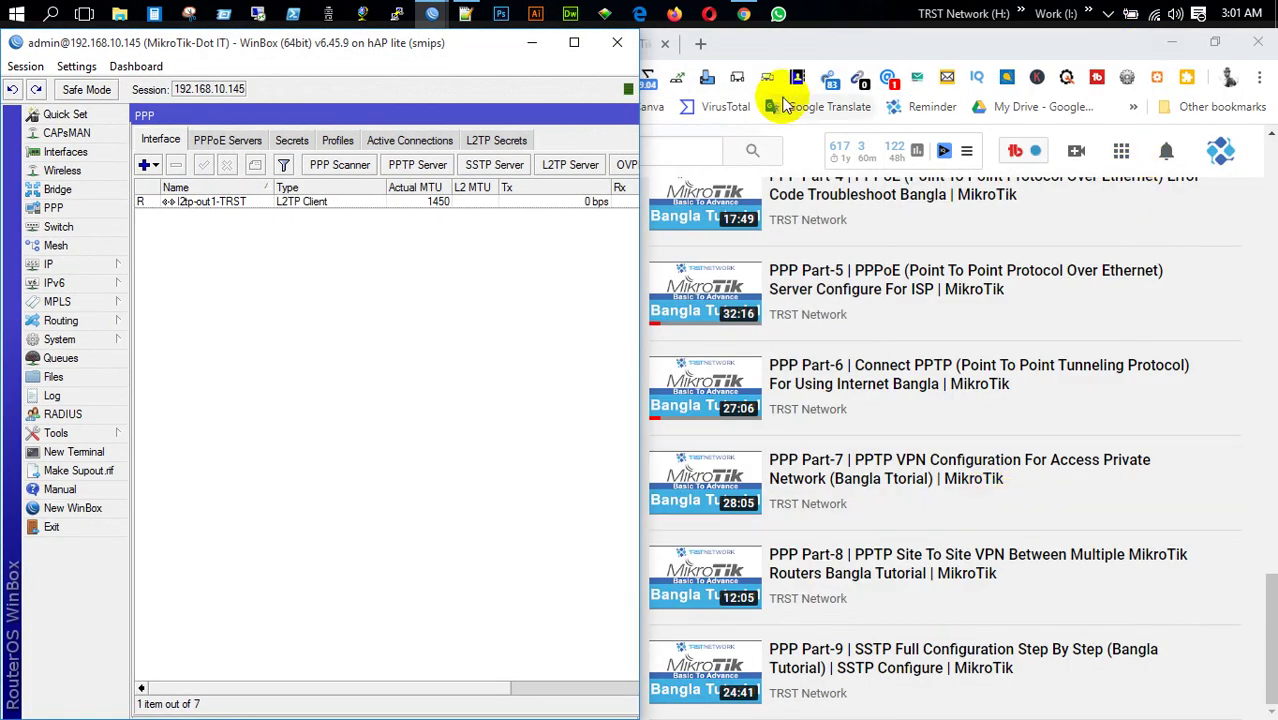
click(821, 44)
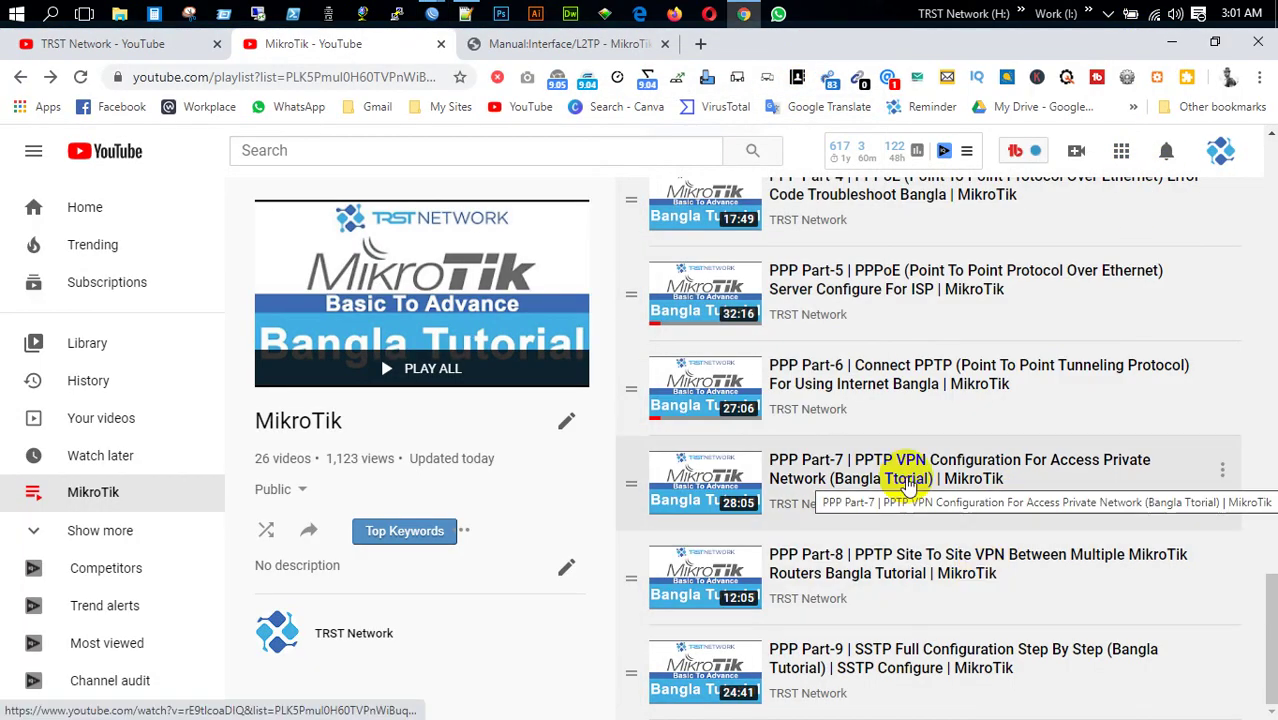